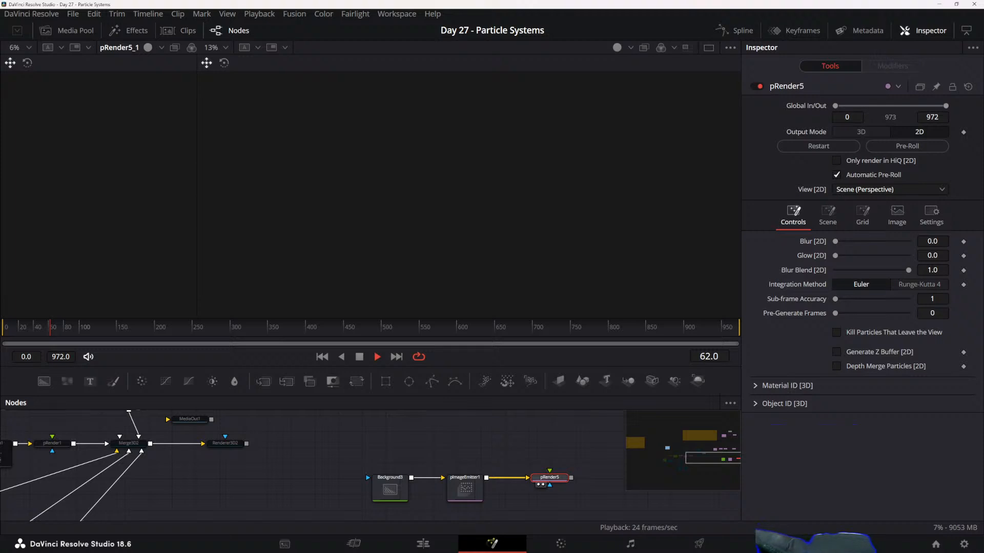
- Move the Background3 node farther from pImageEmitter1, select pRender5 and save the project
left_click(462, 474)
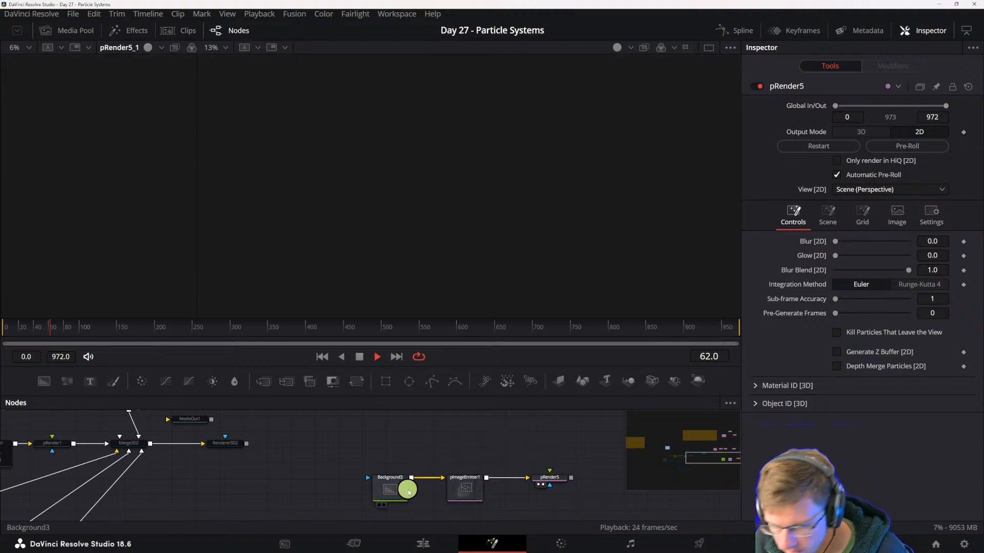
left_click_drag(407, 490, 390, 493)
left_click(461, 484)
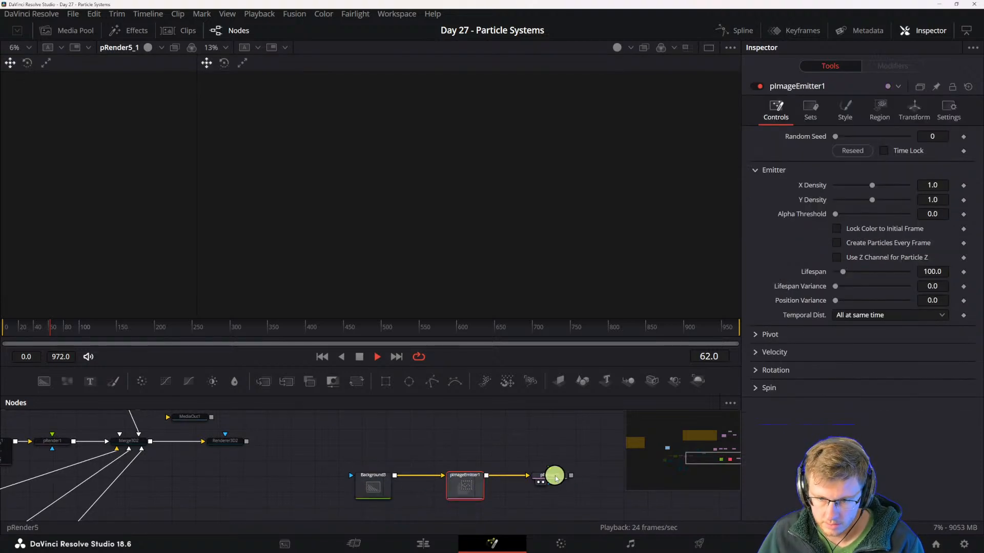
left_click(555, 473)
key("ctrl+s")
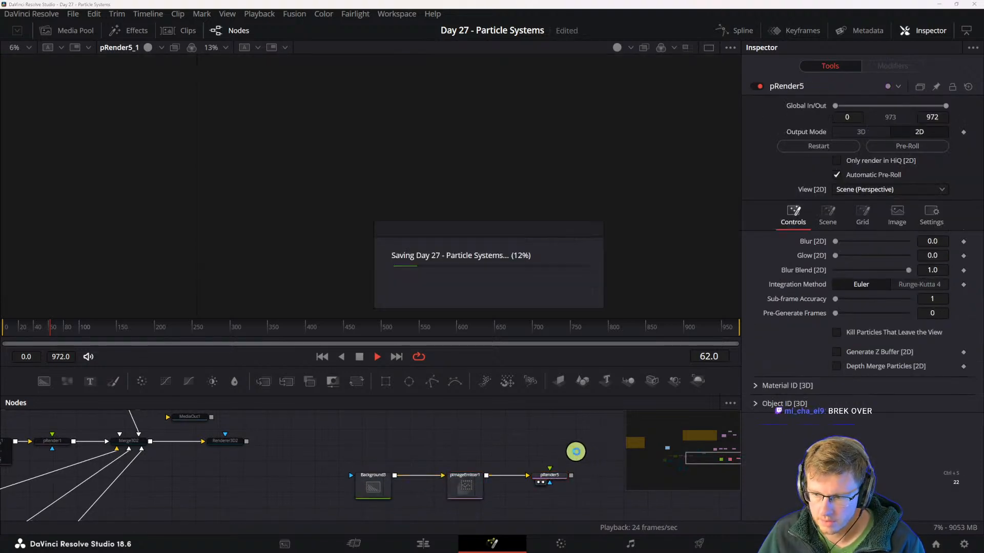
left_click_drag(281, 453, 267, 479)
right_click(533, 220)
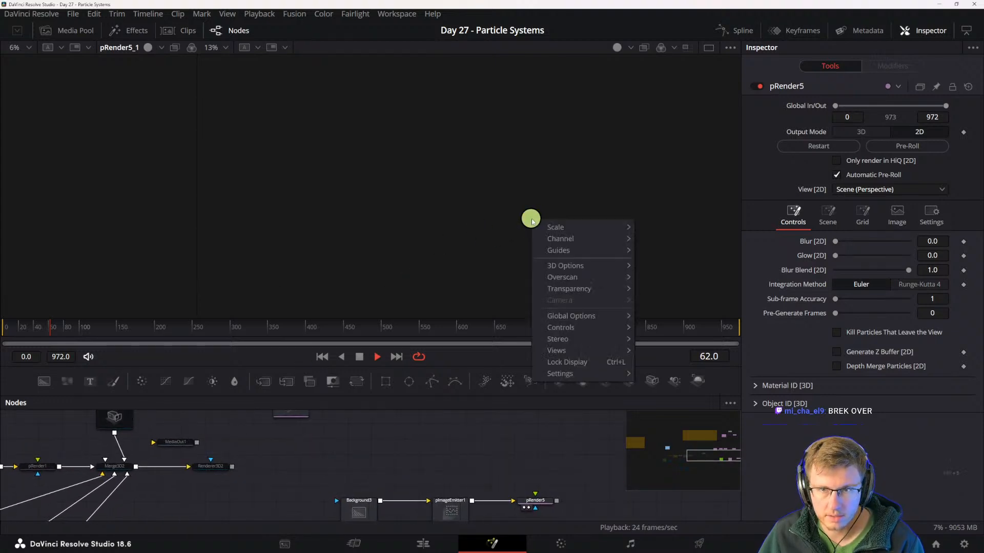
mouse_move(568, 268)
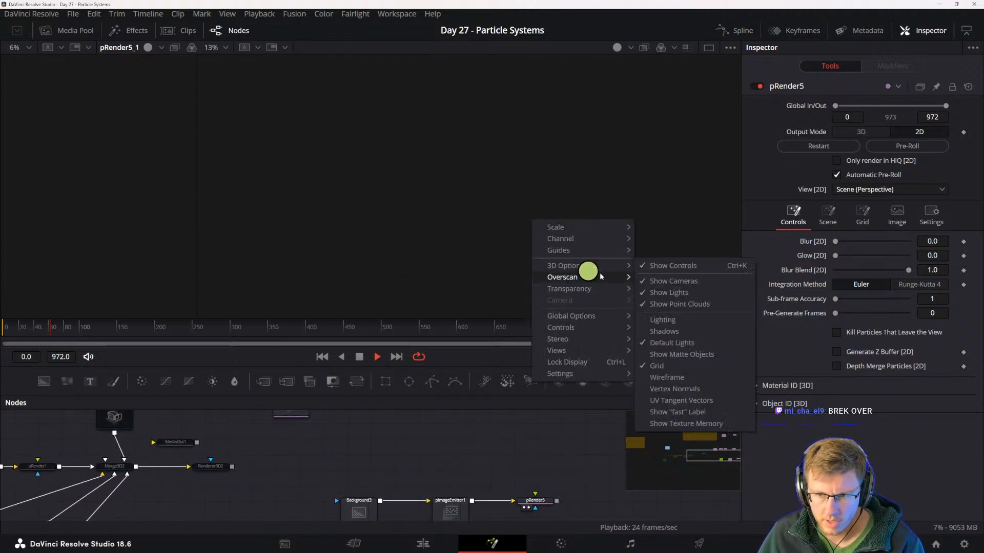
mouse_move(572, 321)
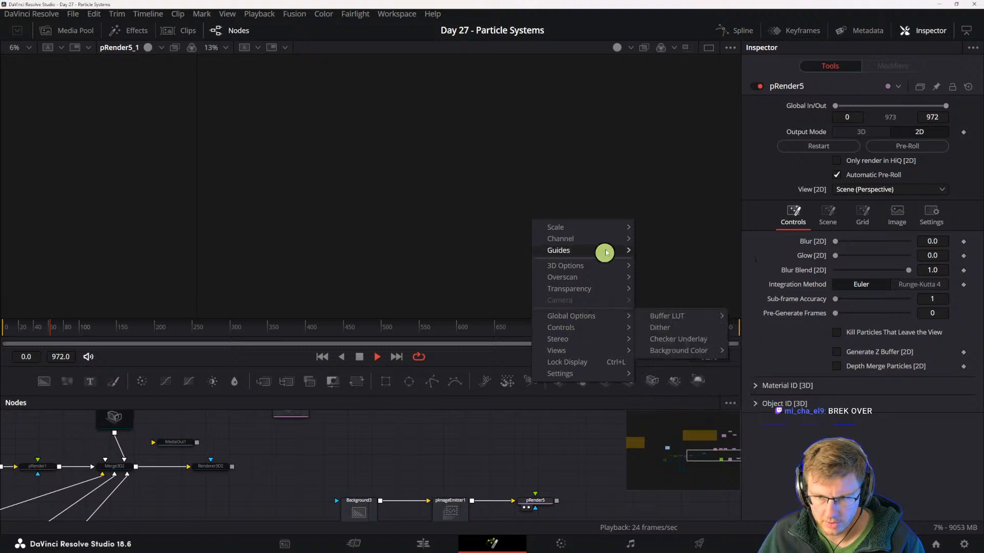
left_click(373, 467)
- Disable the pImageEmitter1, pEmitter4 and pEmitter2 particle node chains in the node graph
left_click_drag(401, 467, 606, 494)
scroll(484, 459, "down", 3)
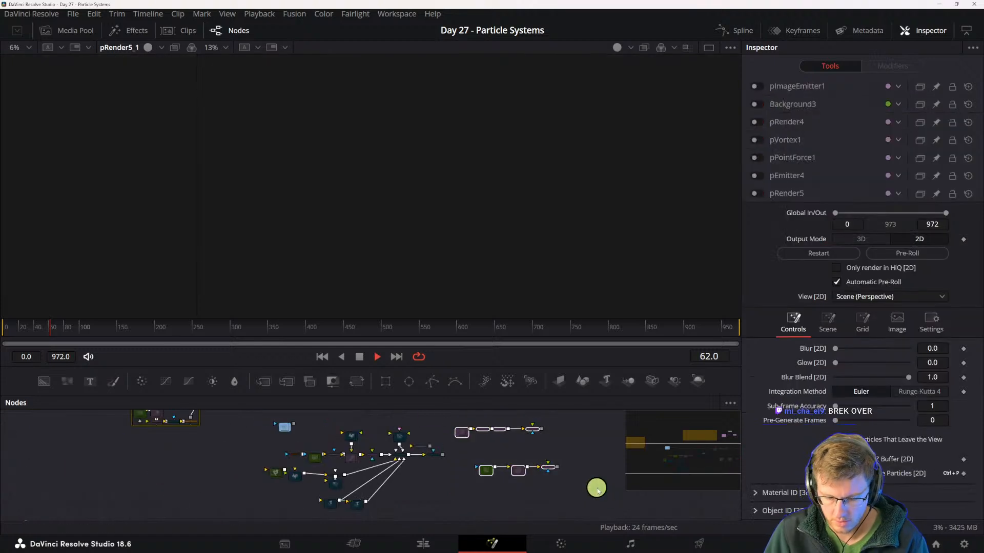
left_click_drag(356, 459, 380, 522)
scroll(385, 493, "down", 2)
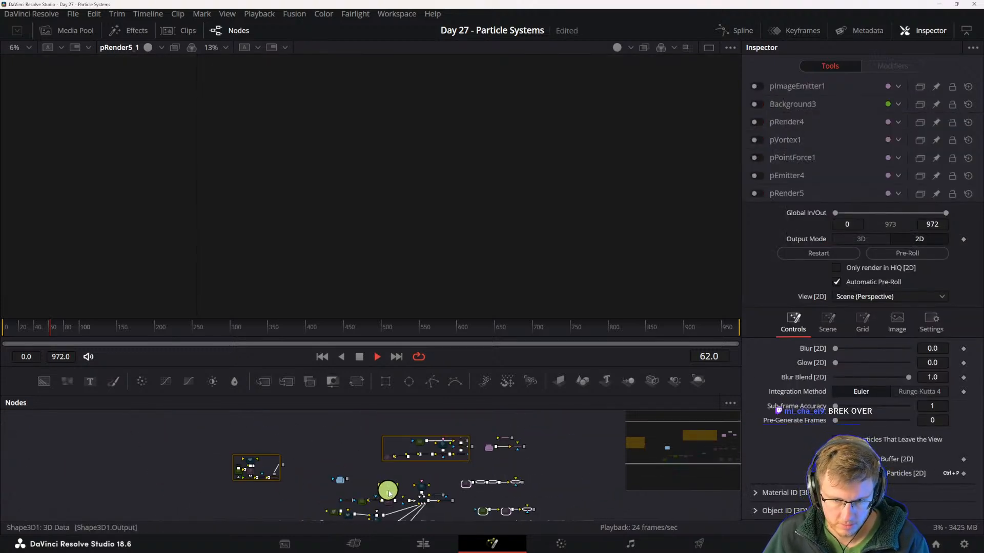
left_click_drag(484, 430, 543, 463)
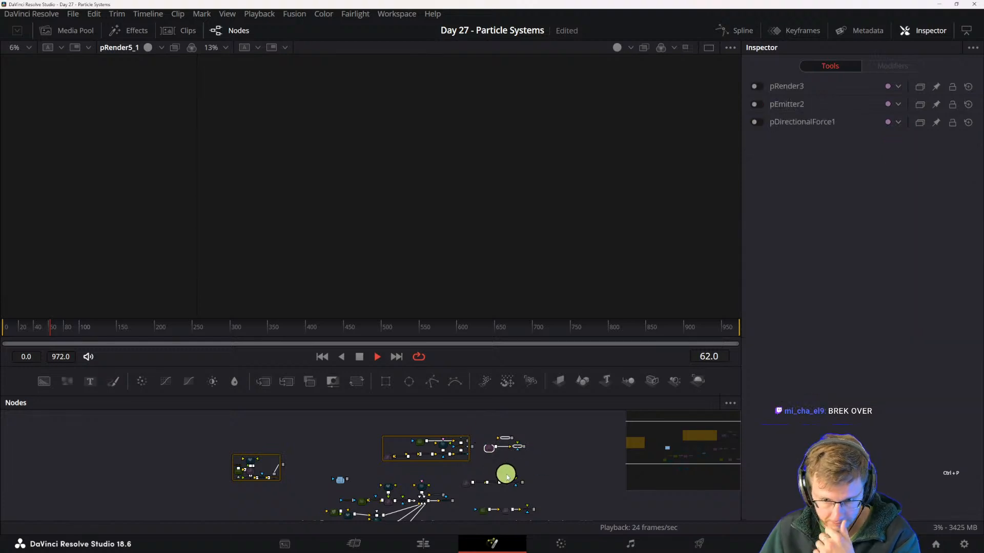
- Add a Background node below the pImageEmitter1 chain and show it in the larger viewer
scroll(507, 475, "up", 4)
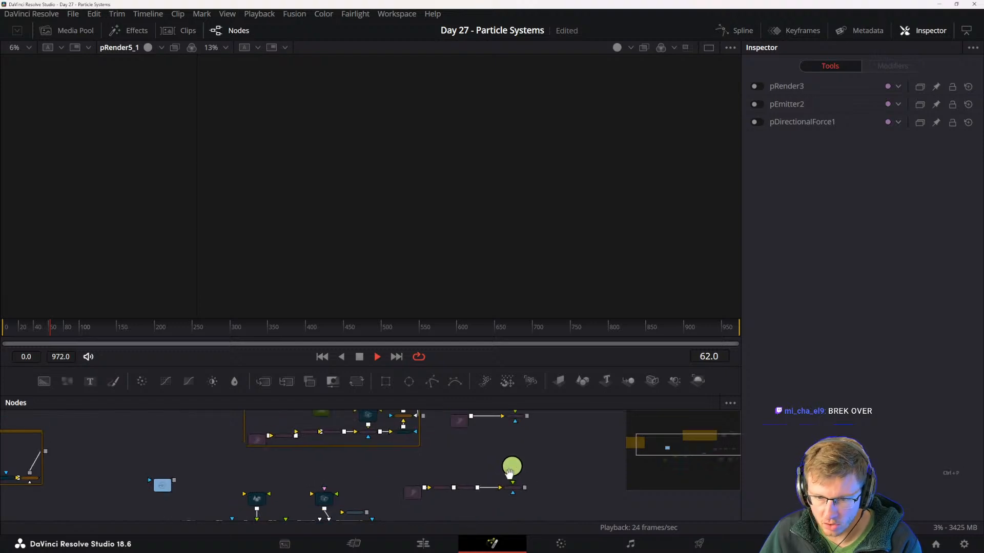
left_click_drag(511, 470, 400, 466)
left_click_drag(532, 461, 426, 442)
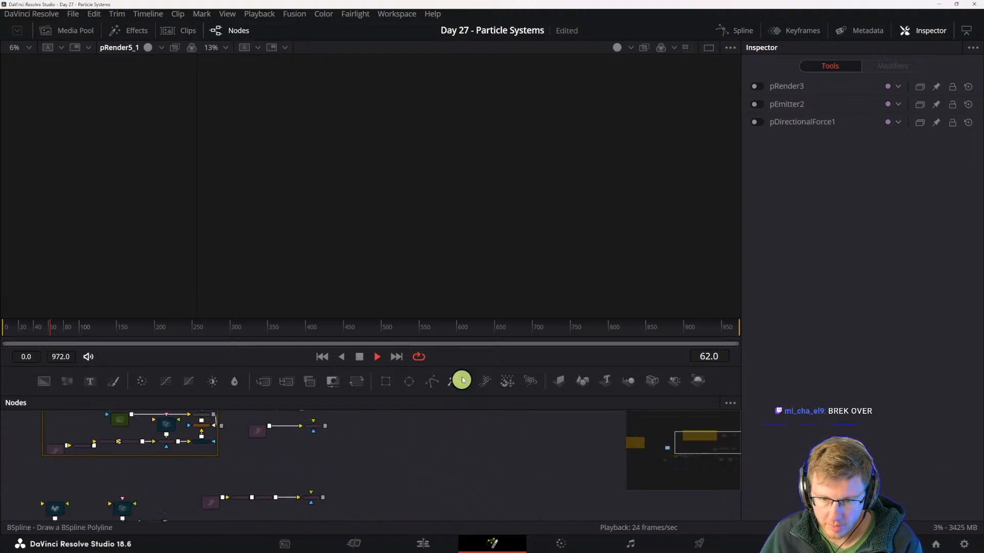
left_click_drag(370, 487, 471, 455)
scroll(414, 474, "up", 1)
scroll(375, 495, "up", 1)
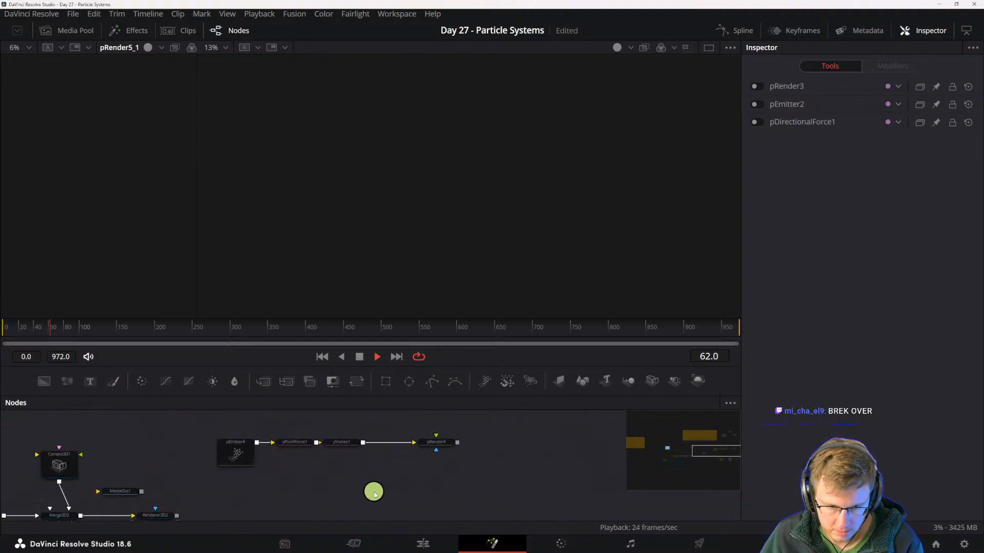
left_click_drag(389, 483, 407, 436)
left_click_drag(427, 479, 401, 458)
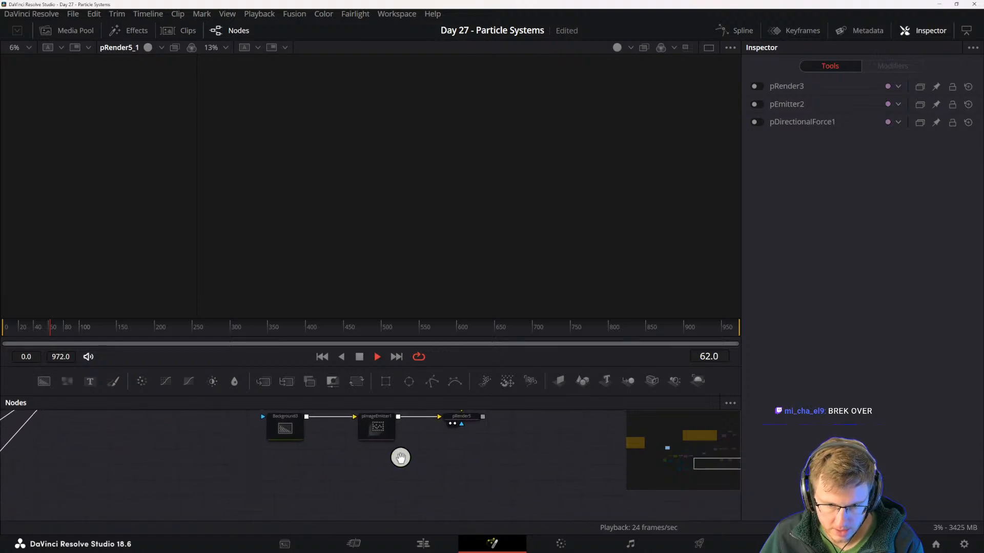
left_click_drag(44, 381, 357, 458)
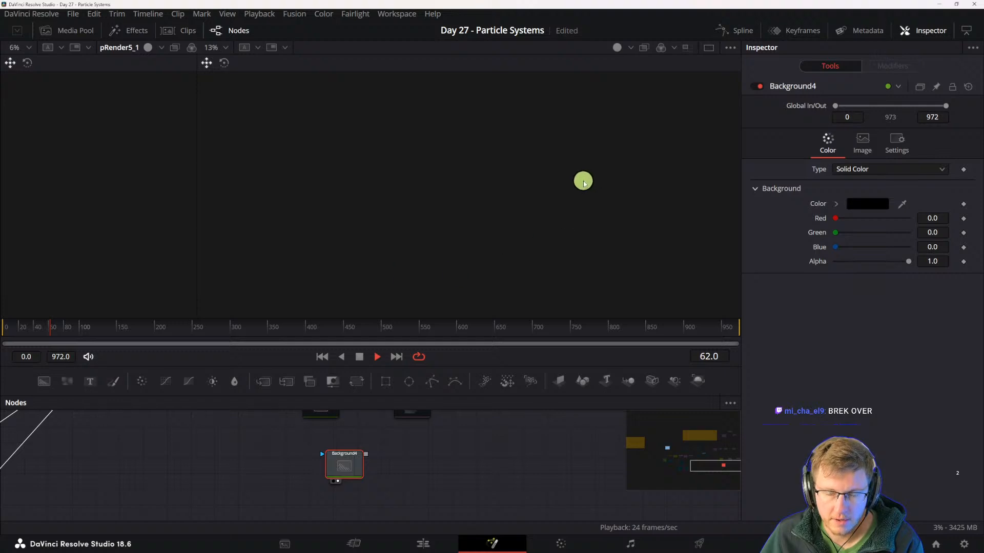
- Set the larger viewer's 3D shading mode to Solid after trying Wireframe
left_click(631, 49)
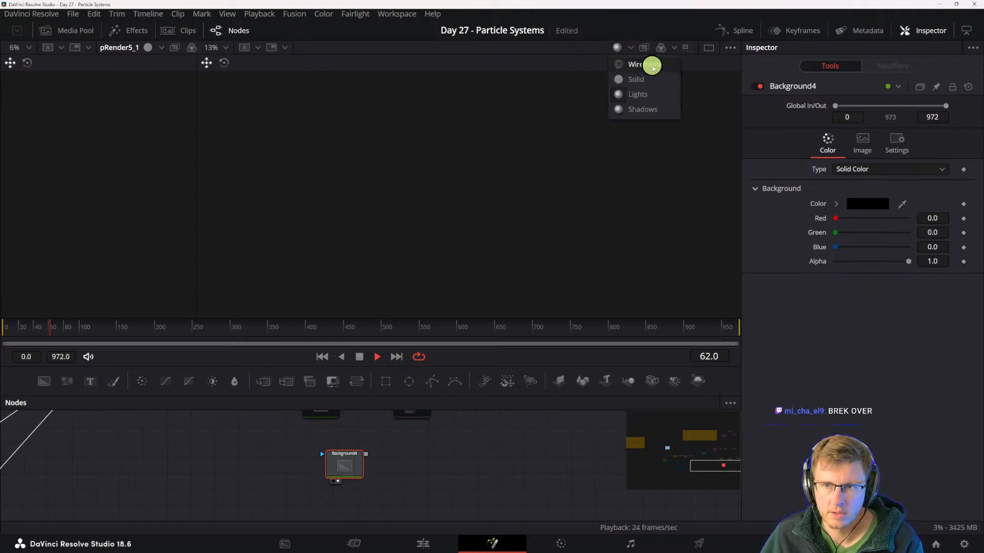
left_click(653, 65)
left_click(630, 49)
left_click(637, 77)
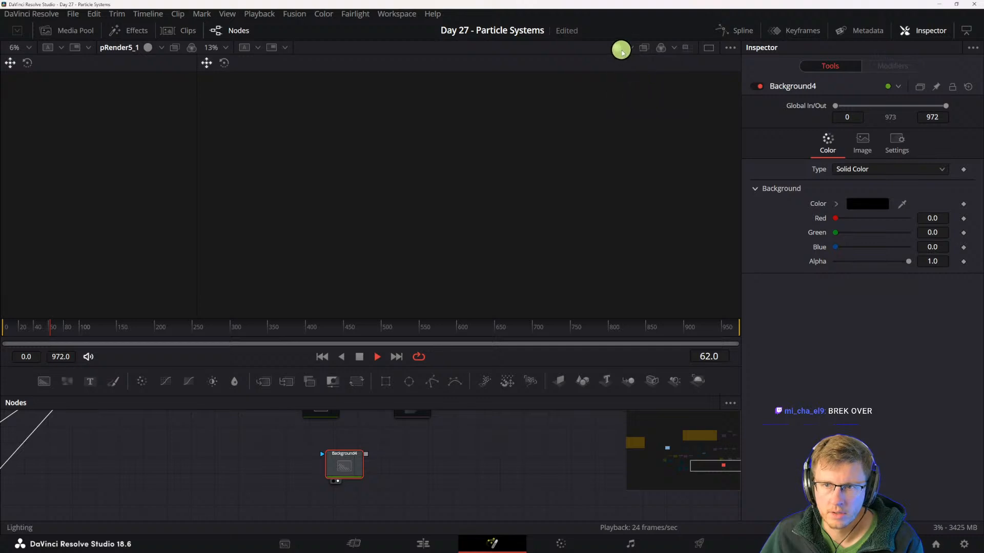
left_click(626, 48)
left_click(634, 80)
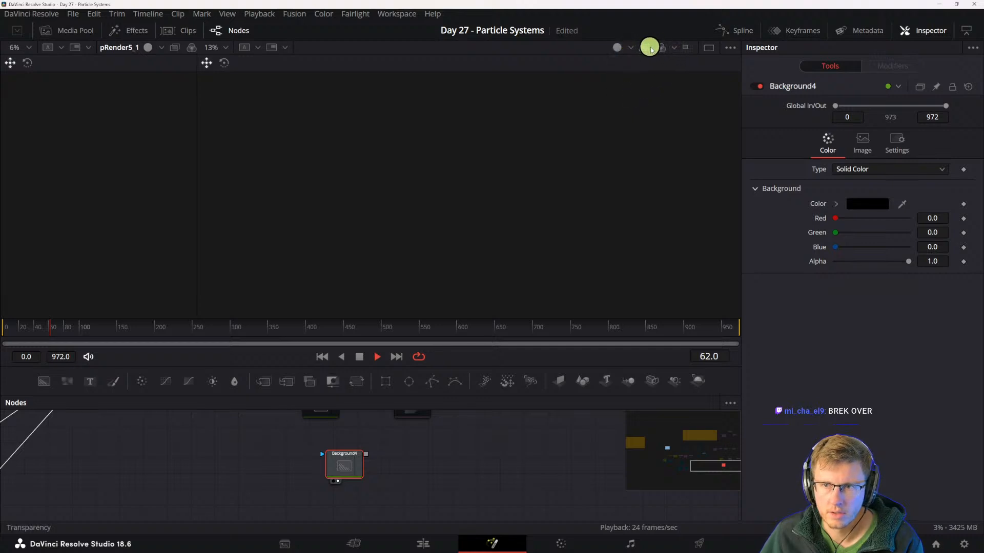
- Switch the larger viewer's channel display to Alpha
left_click(669, 51)
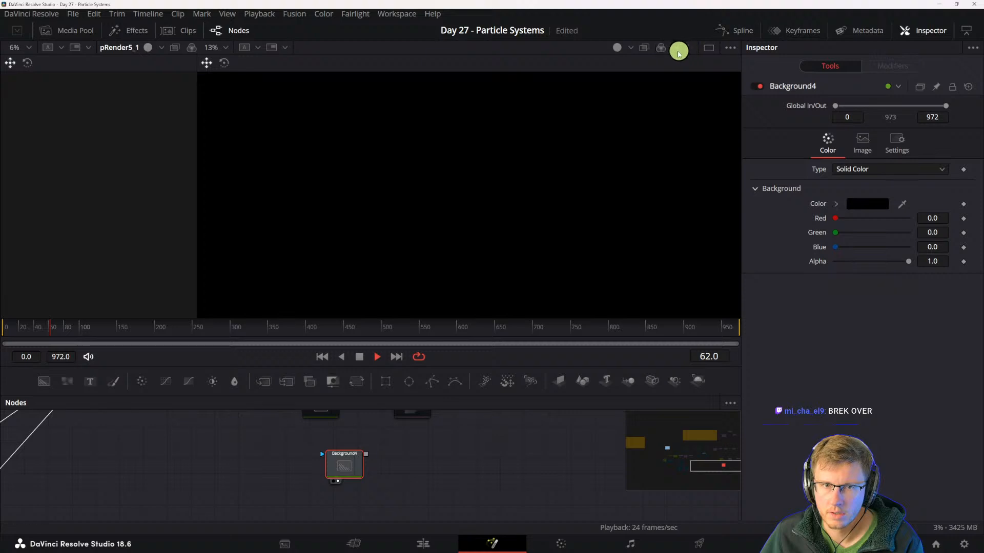
left_click(676, 48)
left_click(676, 125)
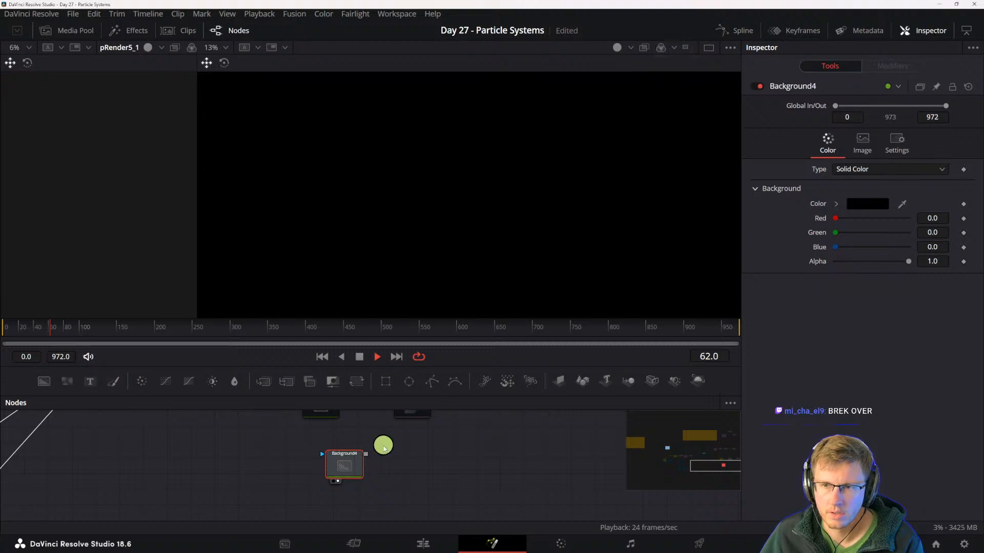
- Re-enable Background3, pImageEmitter1 and pRender5, and show pRender5 in the larger viewer
left_click_drag(412, 428, 443, 514)
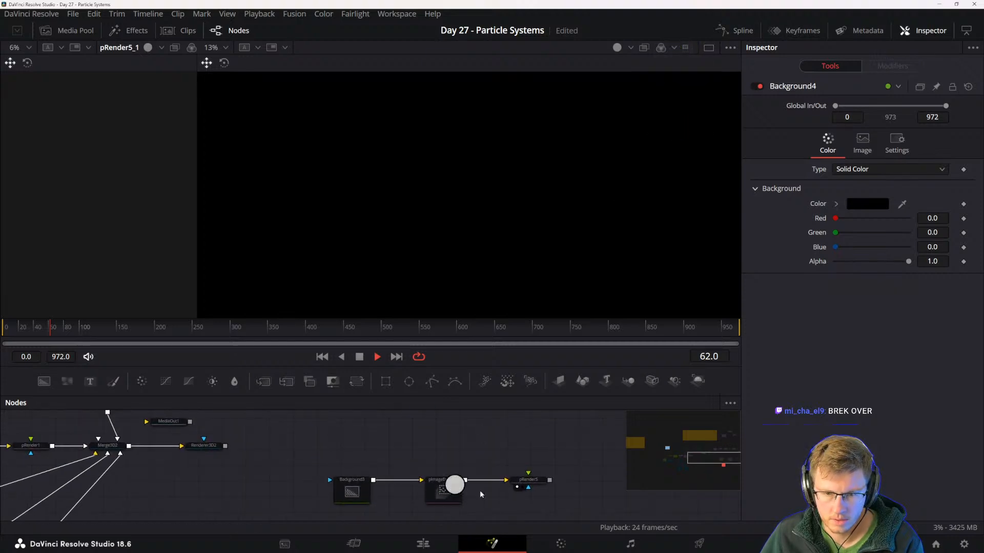
left_click_drag(534, 504, 317, 470)
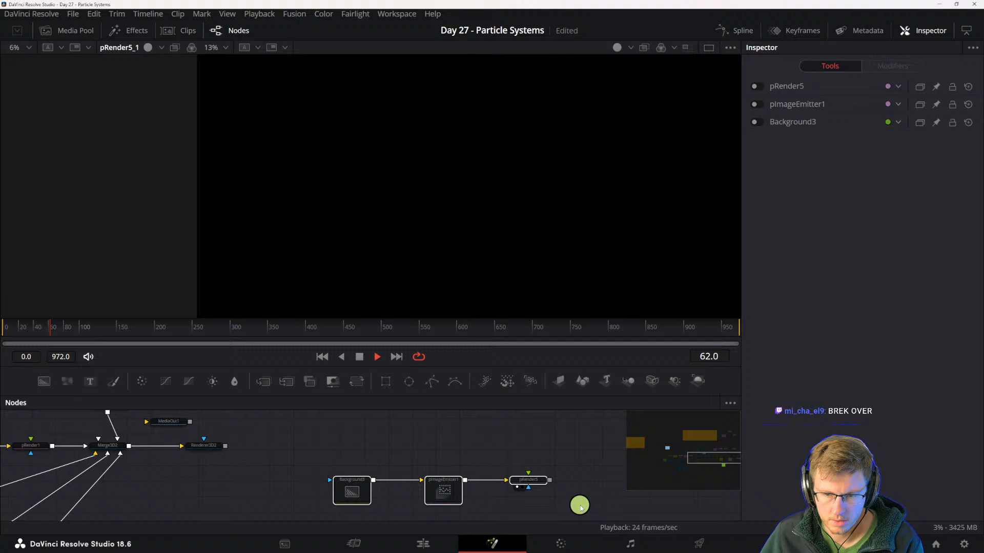
left_click(529, 480)
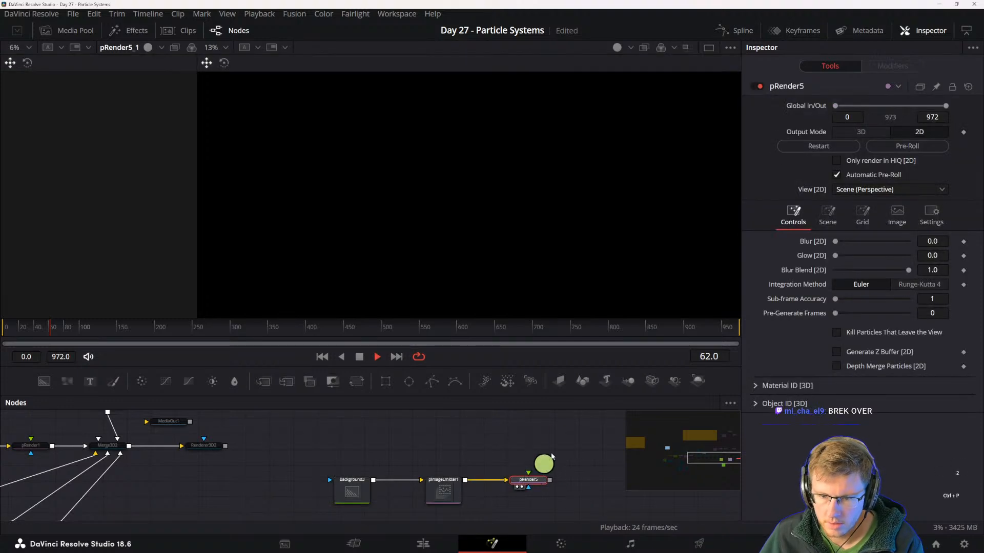
- Set the larger viewer's channel display to Color
left_click(661, 51)
left_click(664, 49)
left_click(674, 48)
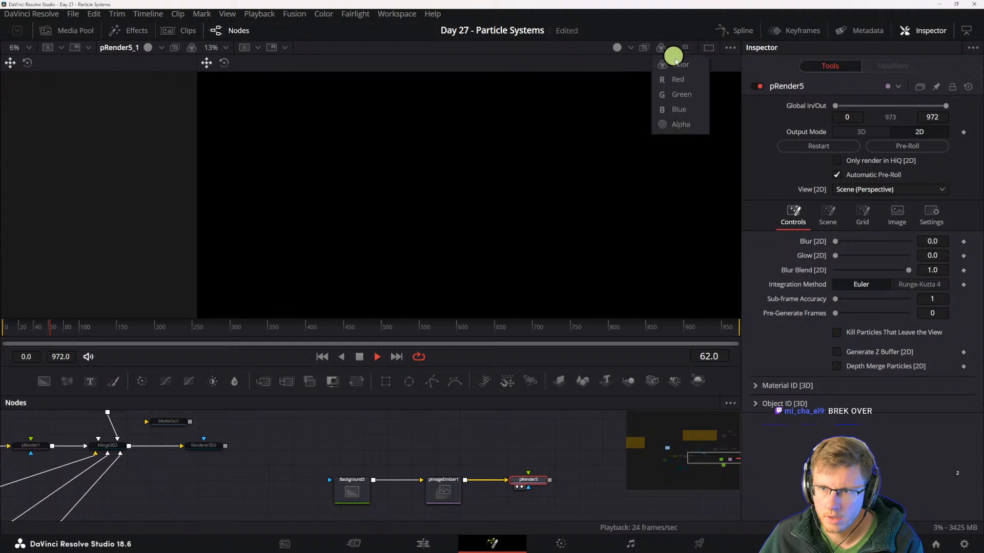
left_click(676, 68)
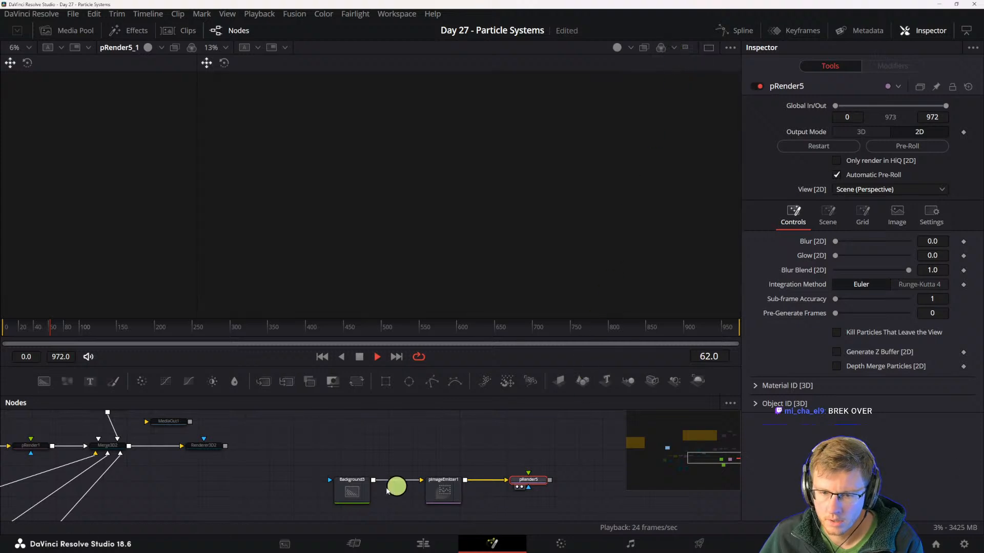
- Go to frame 0 and show the gradient Background3 node in a single-viewer layout
left_click(365, 493)
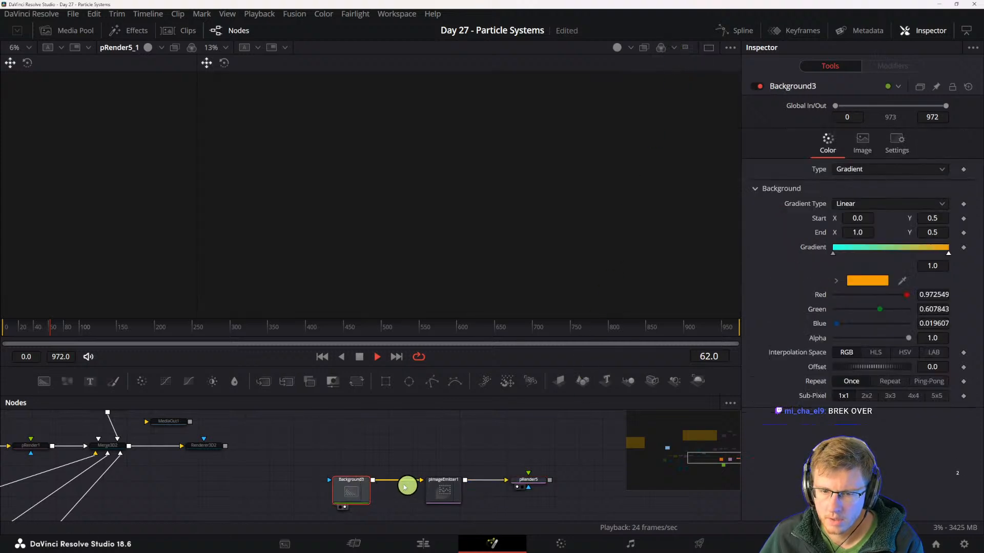
left_click(688, 48)
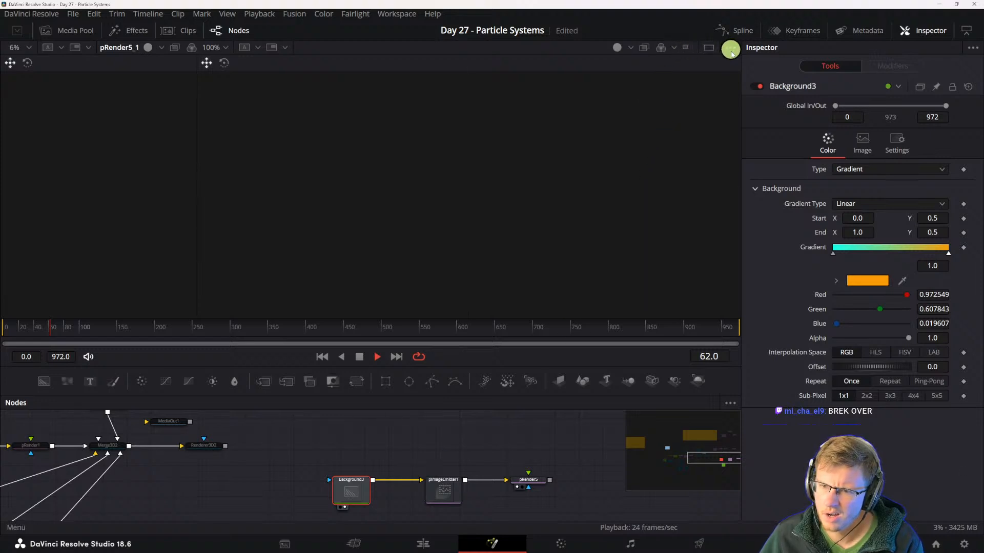
left_click(37, 323)
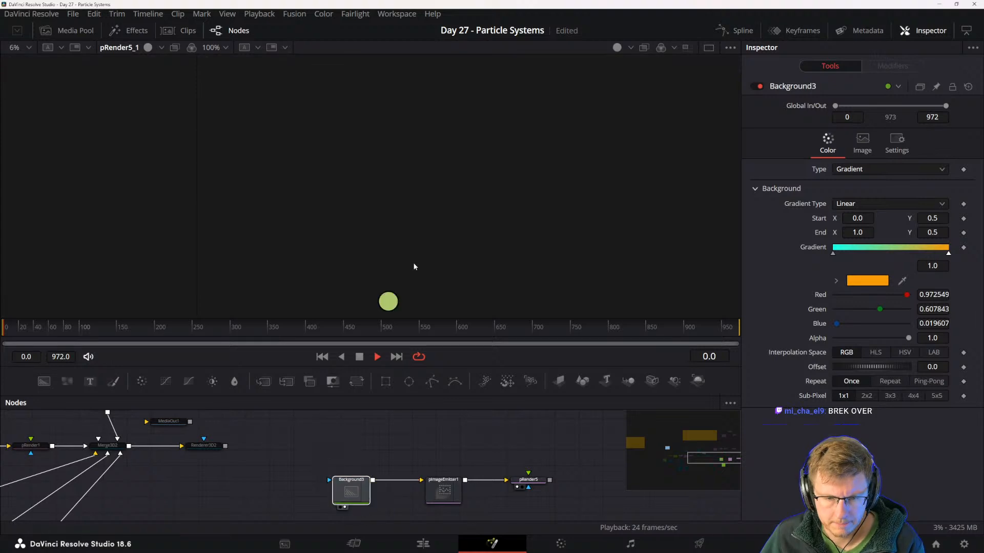
left_click(714, 48)
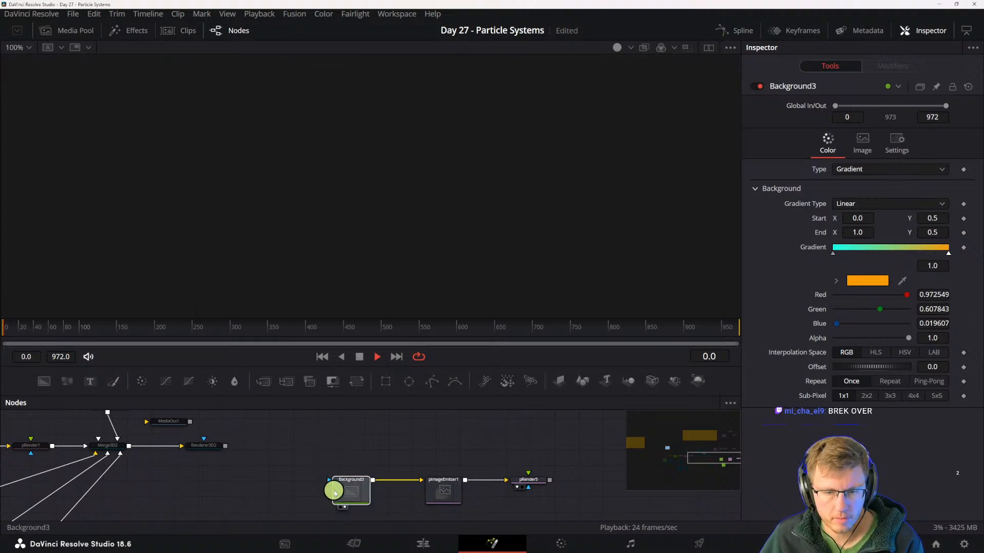
left_click_drag(344, 484, 352, 481)
key("2")
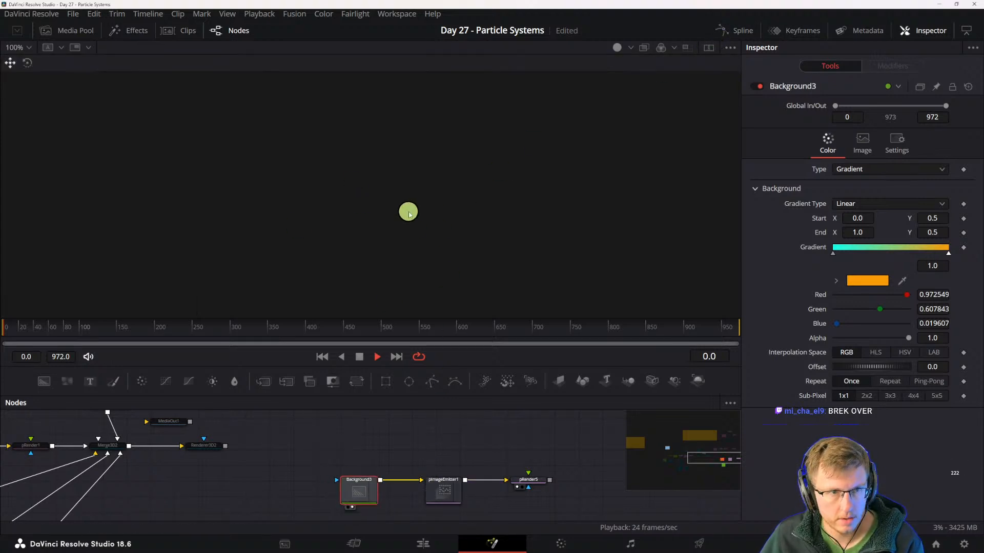
- Shorten the Fusion Composition clip on the Edit page timeline to about 25 seconds
left_click(434, 543)
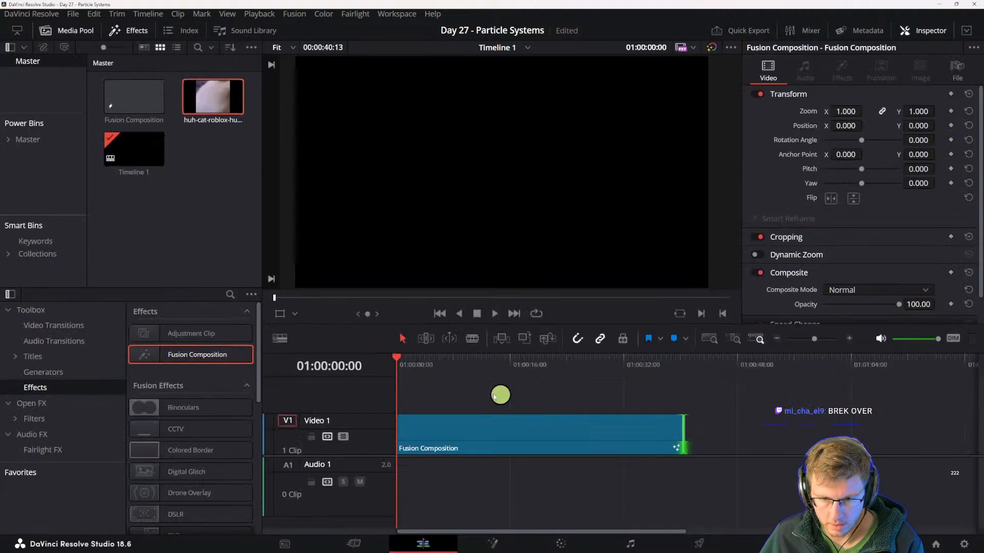
left_click(600, 435)
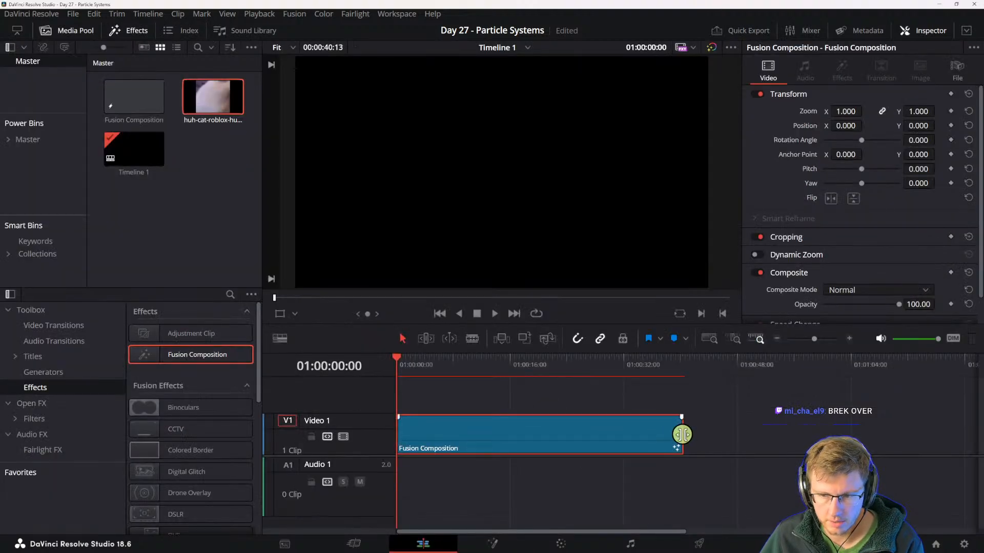
left_click_drag(682, 435, 569, 423)
- Create a new Fusion Composition in the media pool and place it on Video 1 at 01:00:39:22
left_click(574, 369)
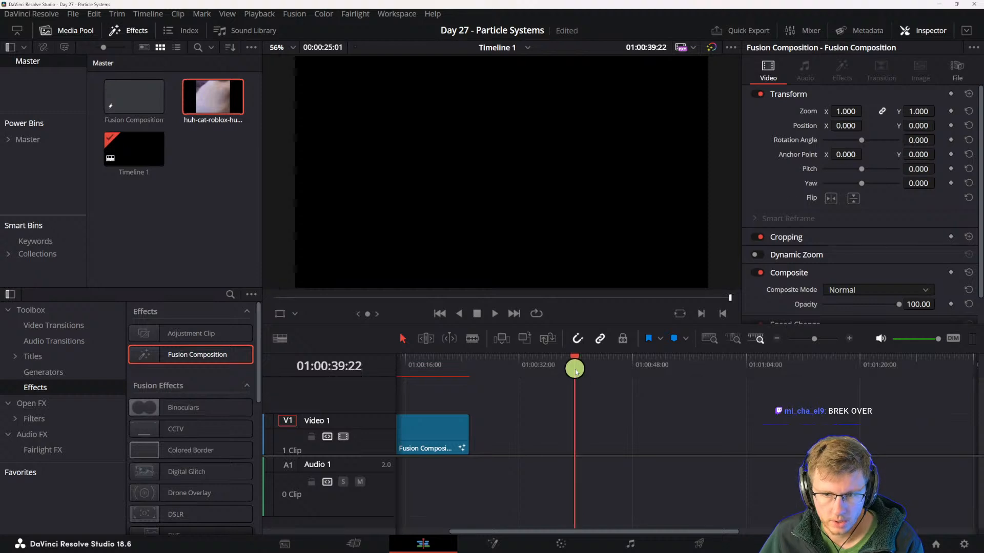
left_click_drag(153, 354, 206, 202)
left_click_drag(199, 96, 581, 428)
left_click(599, 362)
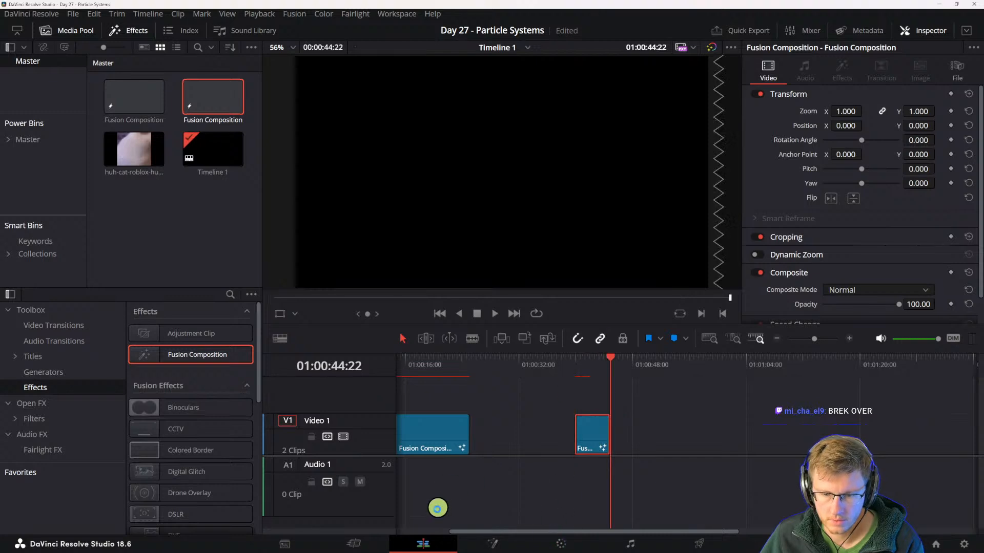
- Open the new composition on the Fusion page and add a pEmitter node
left_click(500, 539)
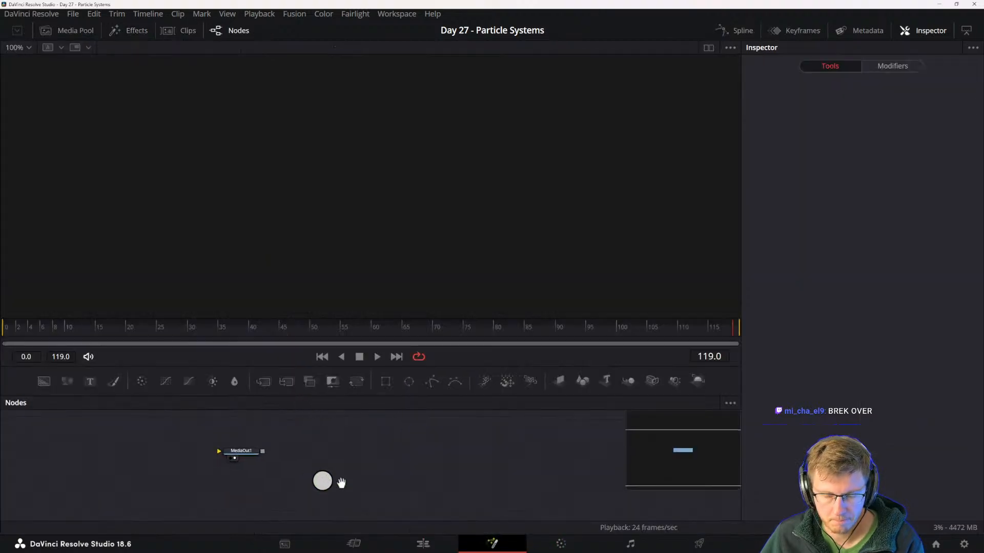
left_click(485, 381)
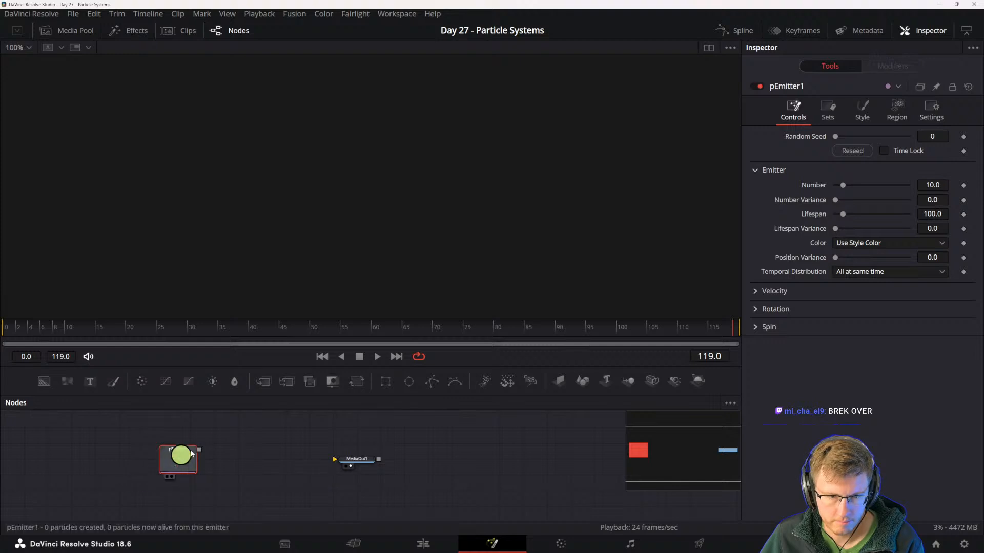
- Add a pRender node after pEmitter1, show it in the viewer, and space the two nodes apart
left_click(530, 380)
key("1")
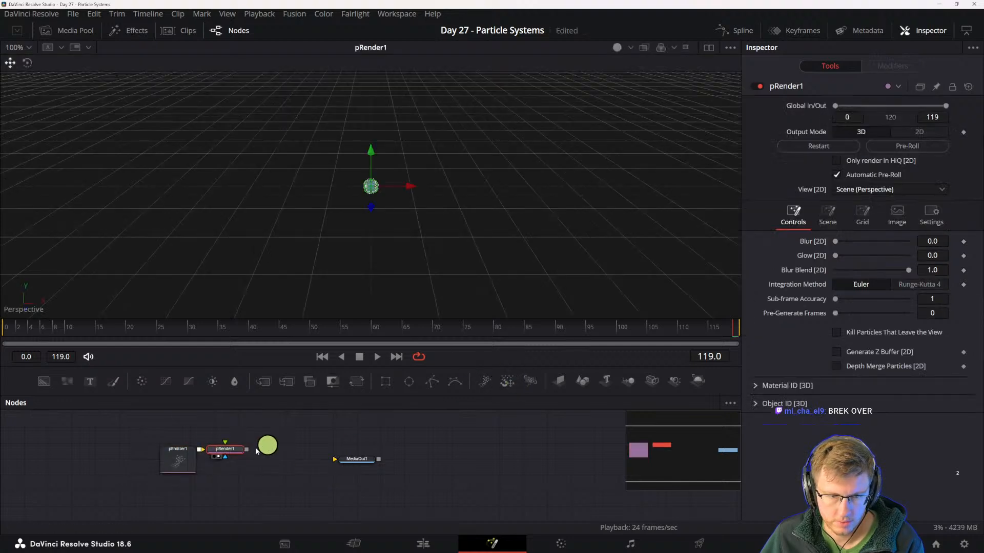
left_click_drag(261, 492, 343, 468)
left_click(216, 486)
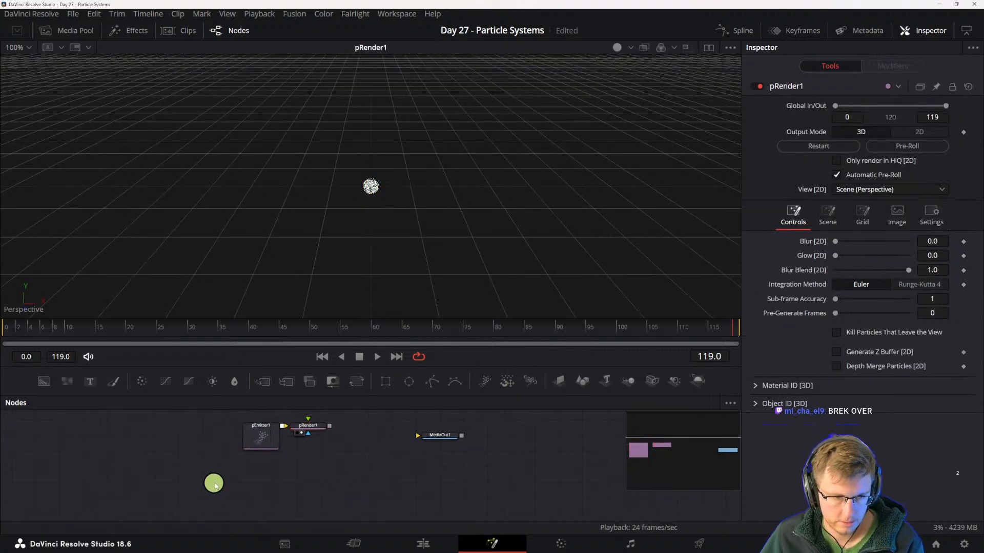
left_click_drag(216, 485, 246, 490)
left_click_drag(287, 450, 262, 450)
left_click_drag(174, 475, 211, 518)
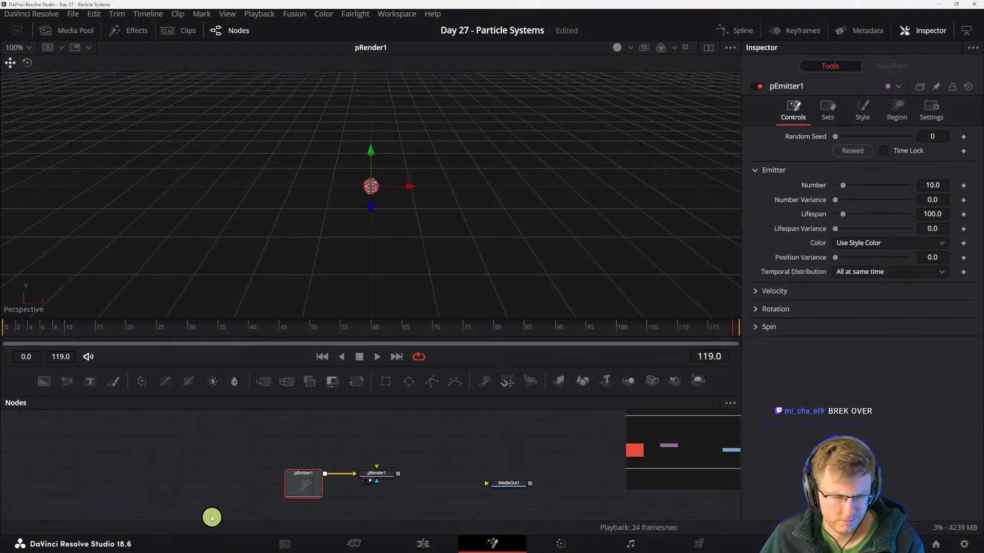
- Add a Background node above the pEmitter1 branch and show it in the viewer
left_click_drag(44, 382, 334, 421)
key("1")
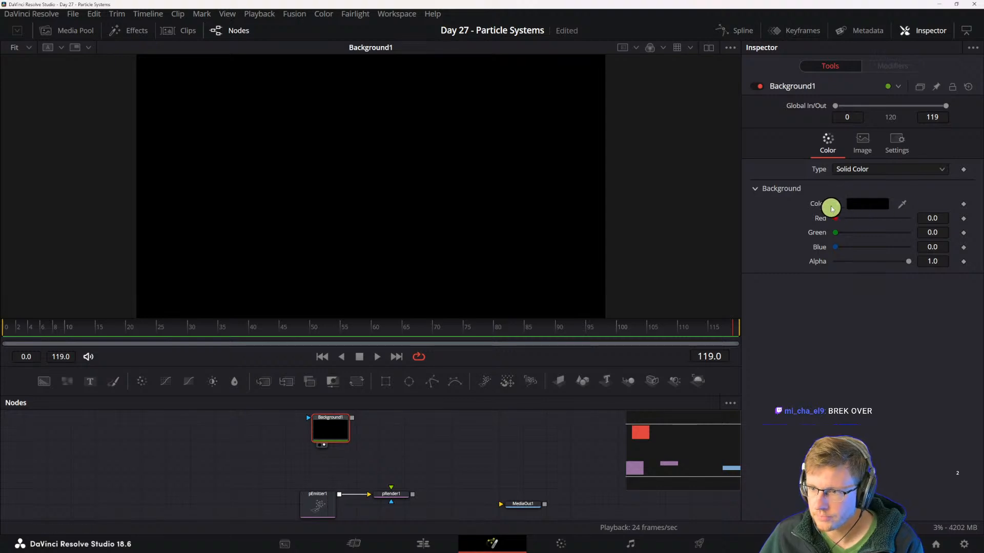
left_click_drag(443, 441, 436, 449)
left_click_drag(320, 440, 295, 449)
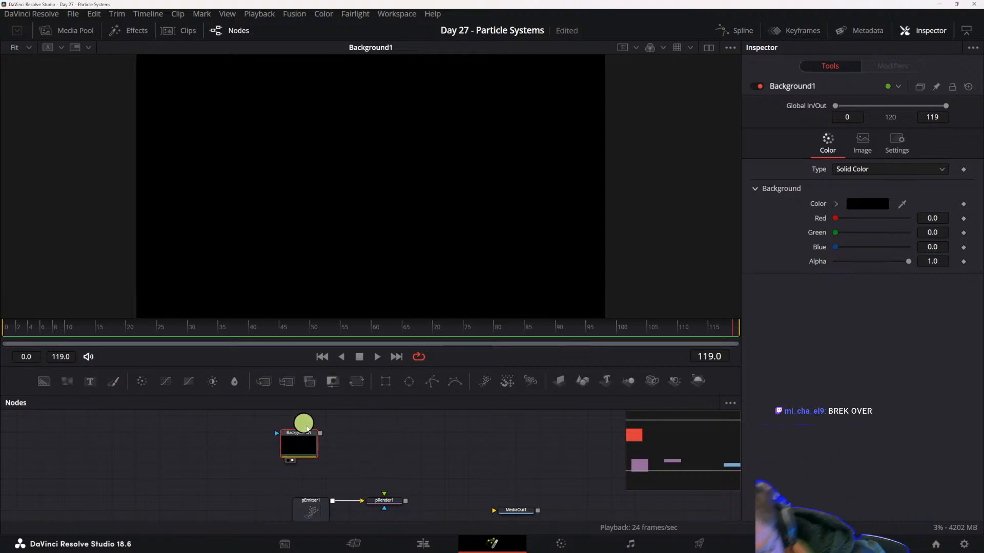
- Add a pImageEmitter node fed by Background1 and place it further along the flow
key("shift+space")
type("pimage")
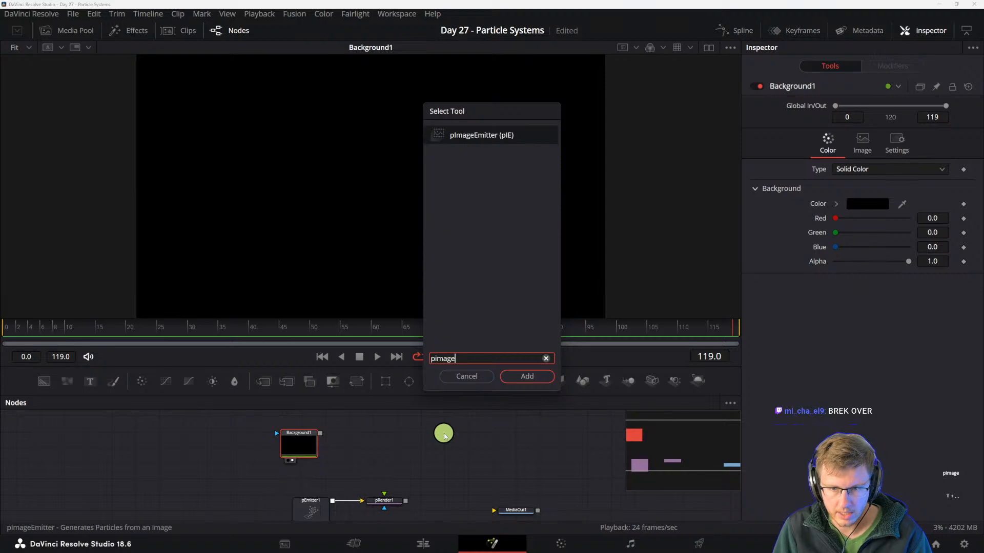
key("Return")
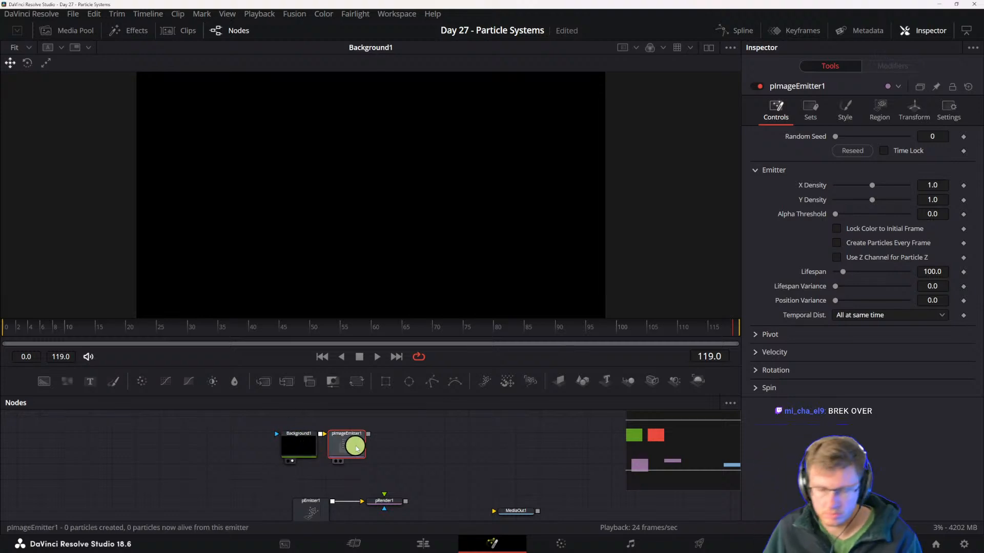
left_click_drag(355, 446, 425, 497)
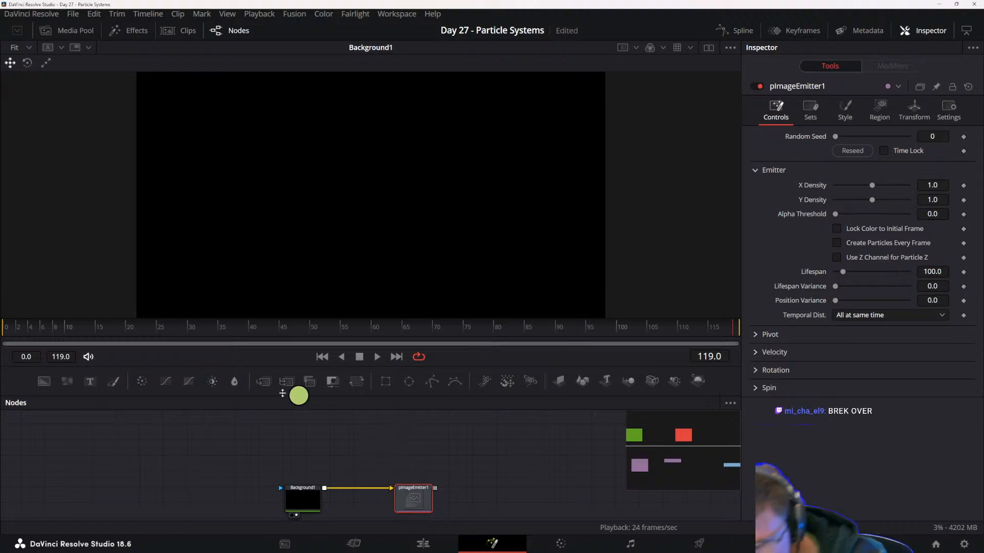
- Add a second Background node above pImageEmitter1 and mask it with an Ellipse
left_click_drag(44, 382, 409, 431)
scroll(490, 445, "up", 2)
left_click_drag(409, 381, 420, 454)
scroll(436, 439, "down", 2)
scroll(444, 448, "up", 1)
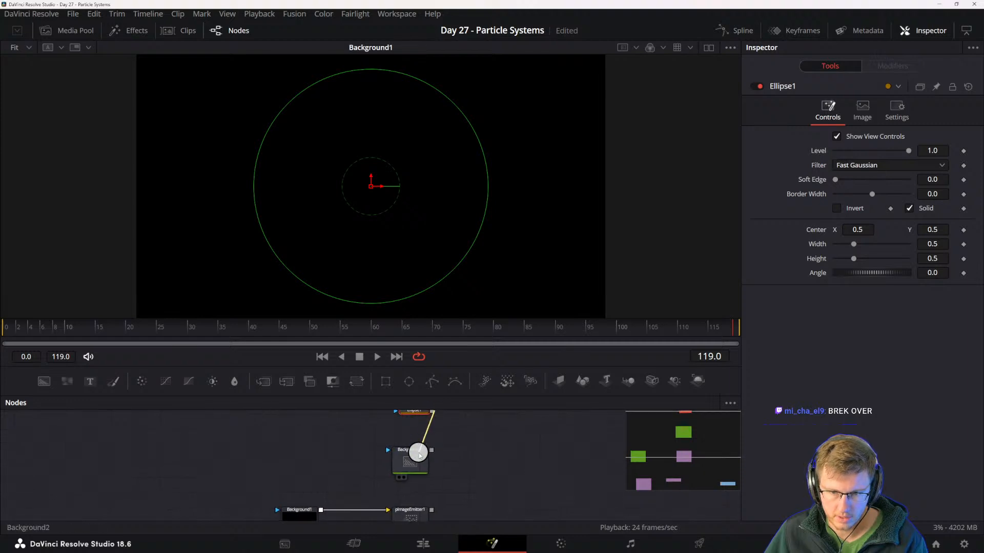
- Turn off Auto Resolution for Background2 and set its width and height to 50
left_click(416, 463)
left_click(896, 143)
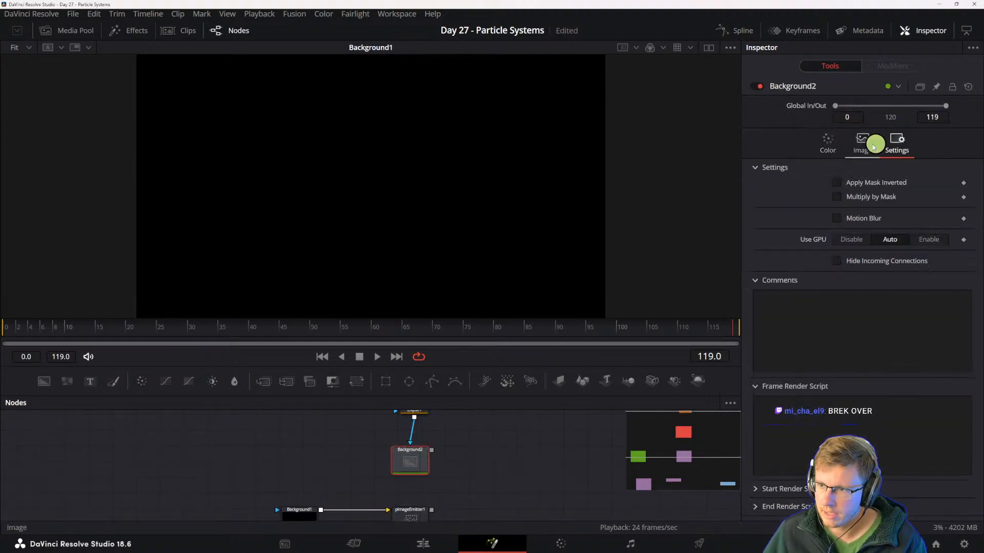
left_click(862, 142)
left_click(836, 247)
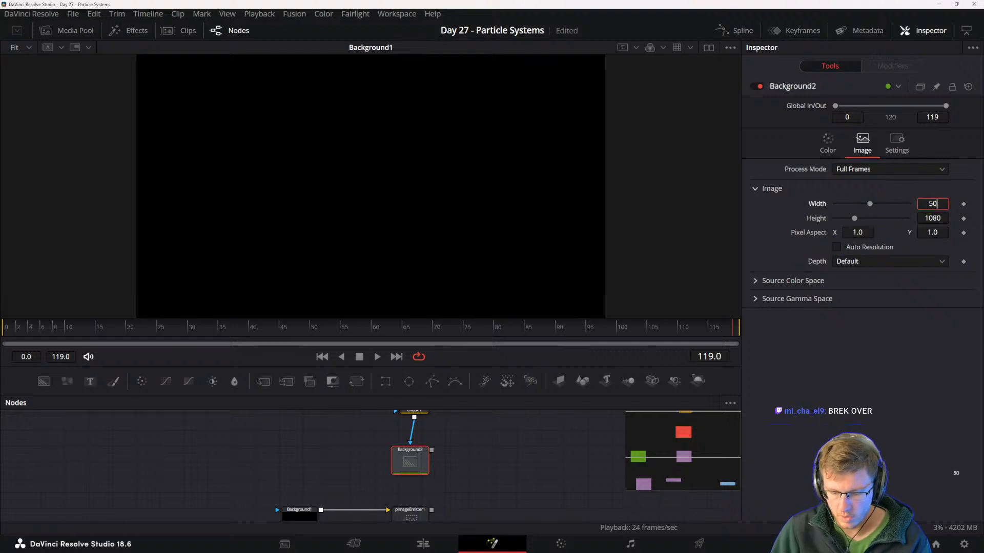
key("Tab")
type("50")
key("Tab")
left_click(470, 457)
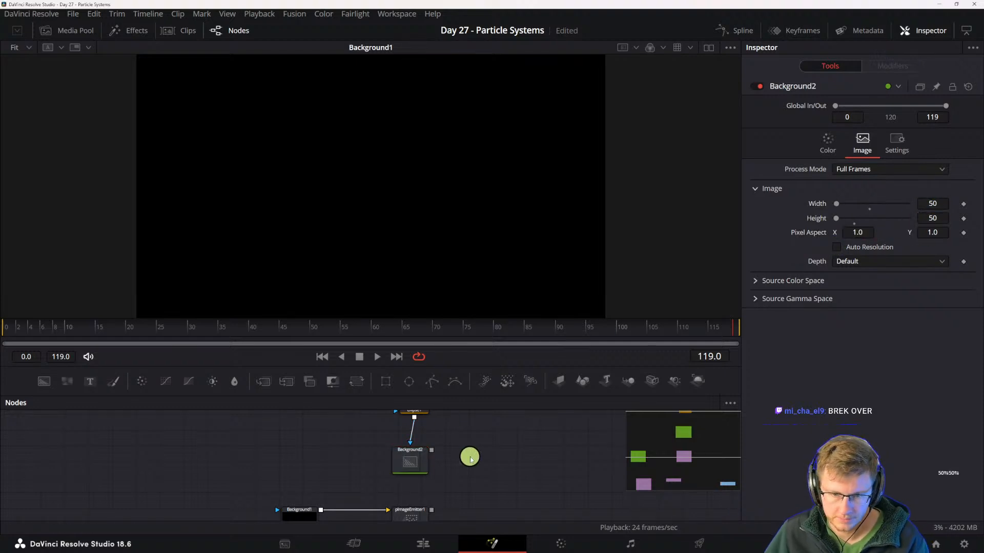
left_click_drag(470, 457, 485, 492)
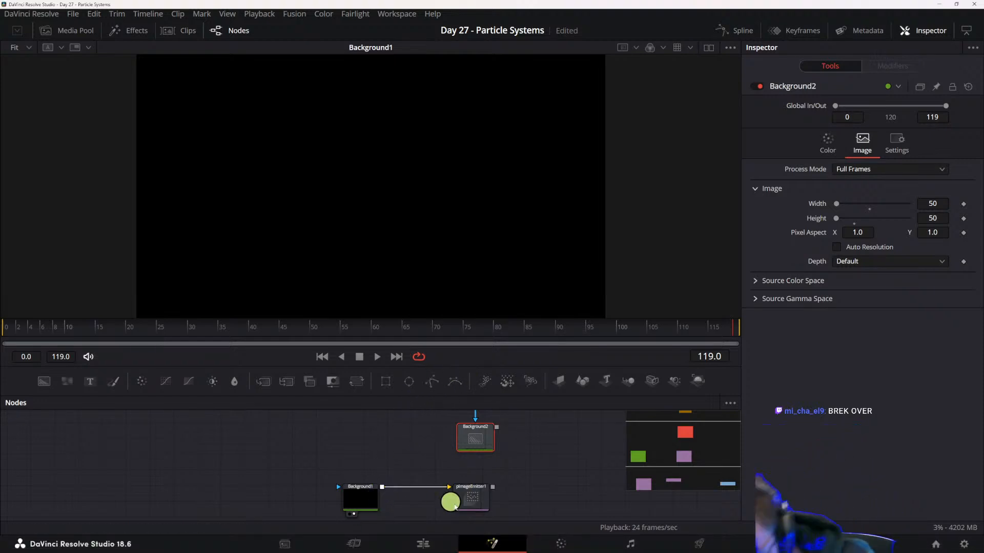
- Set pImageEmitter1's particle style to Bitmap and connect Background2 as its style bitmap
left_click(468, 498)
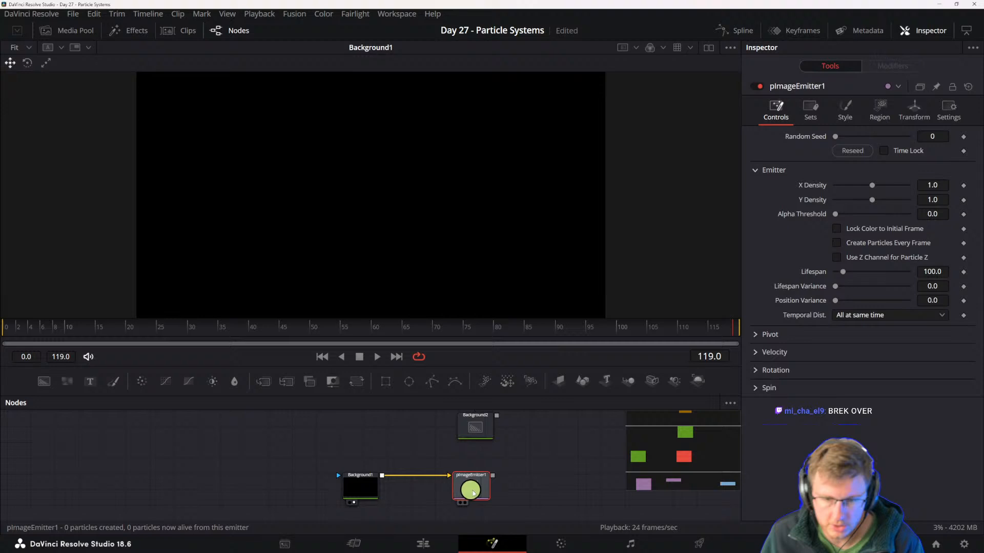
left_click(810, 109)
left_click(844, 110)
left_click(856, 149)
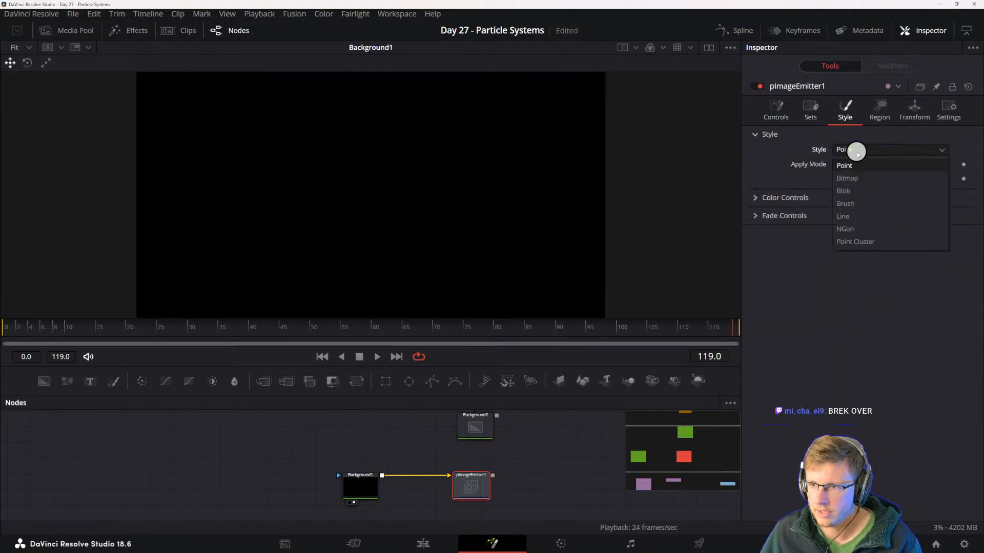
left_click(854, 181)
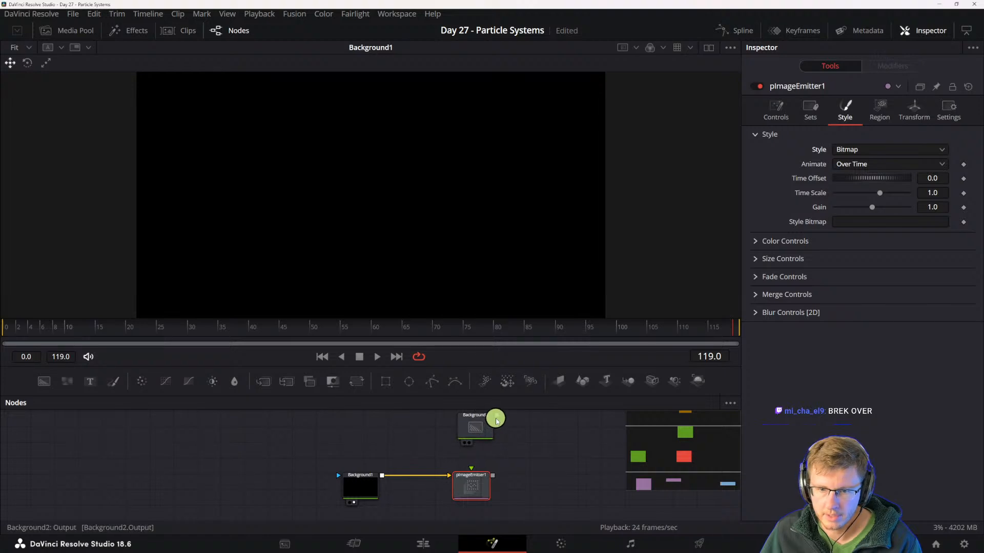
left_click_drag(496, 415, 473, 493)
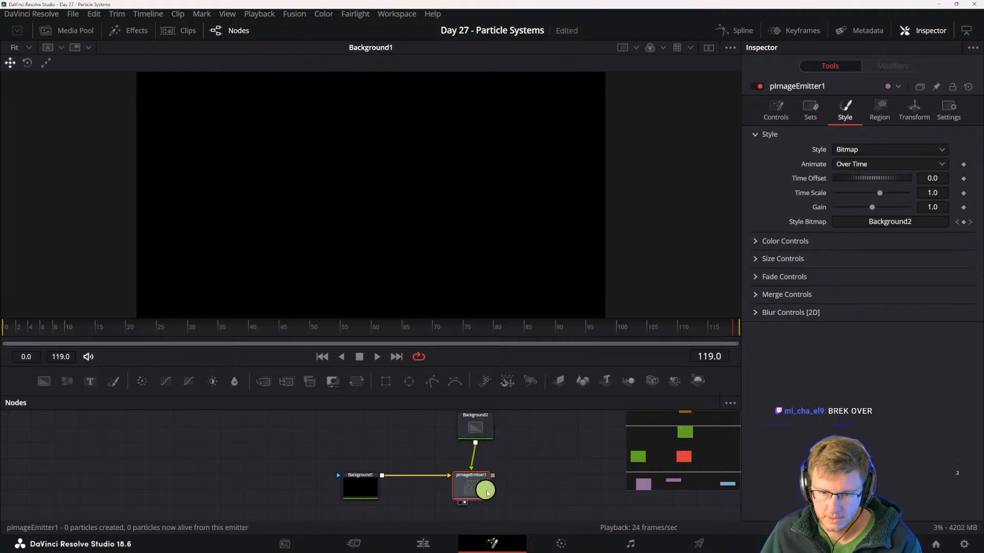
key("2")
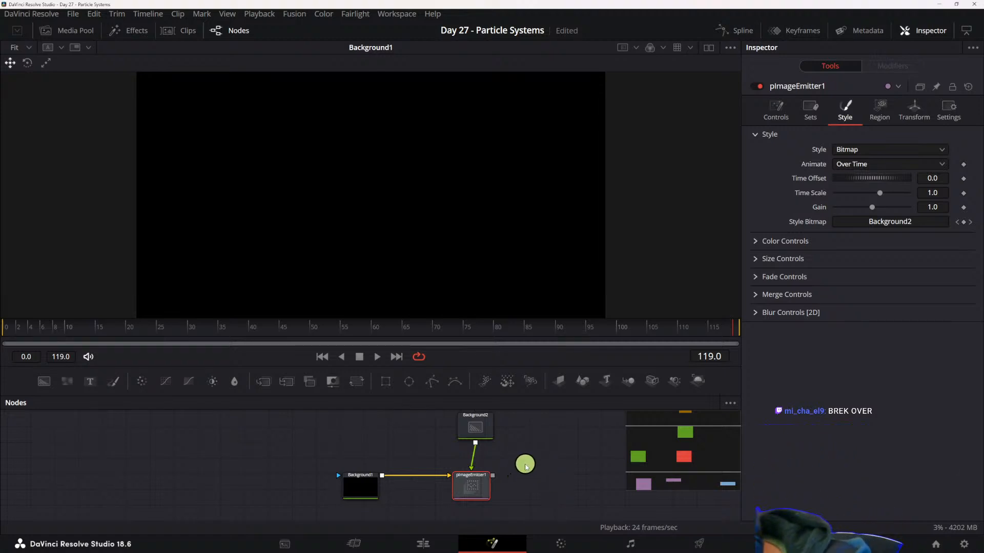
- Change Background1's type from a solid color to Gradient
left_click(361, 484)
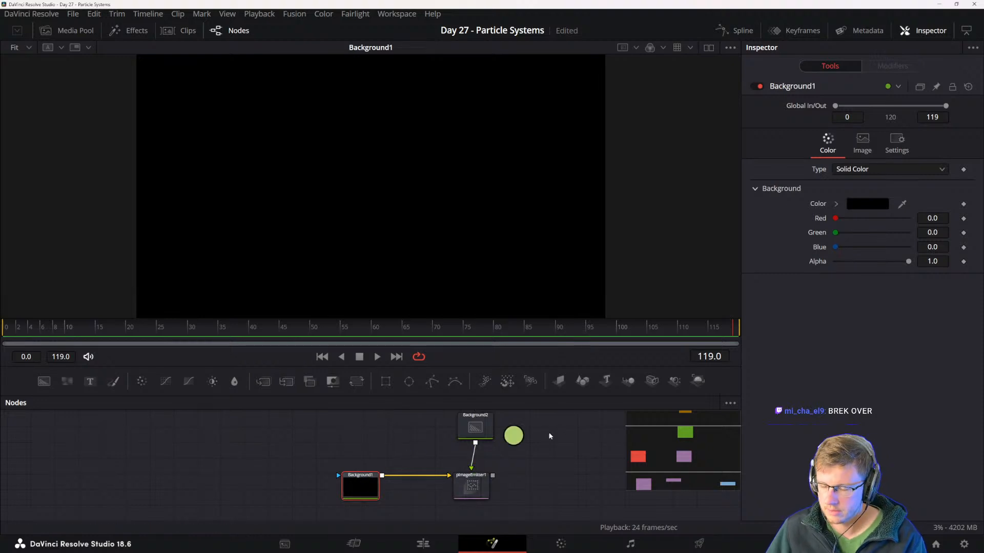
left_click(860, 170)
left_click(849, 235)
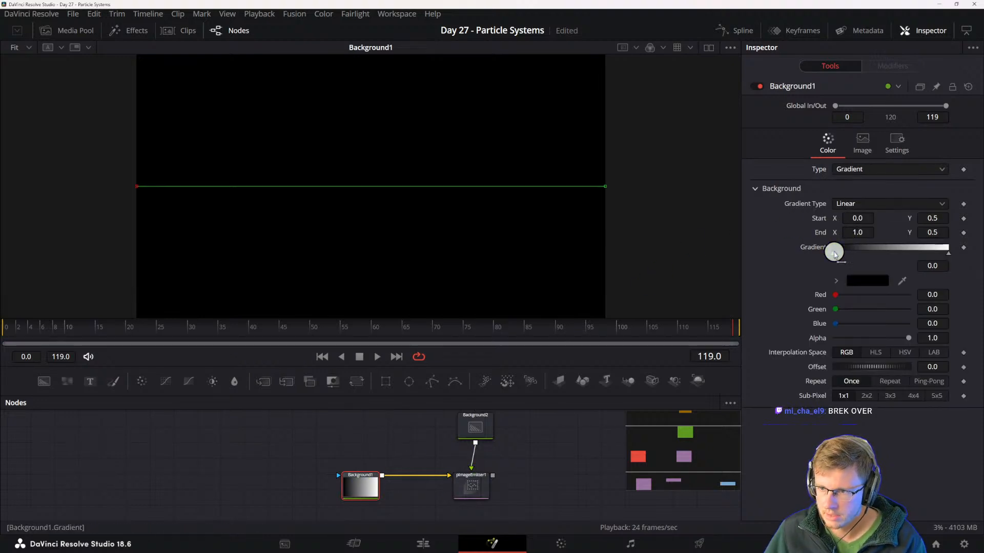
left_click(836, 254)
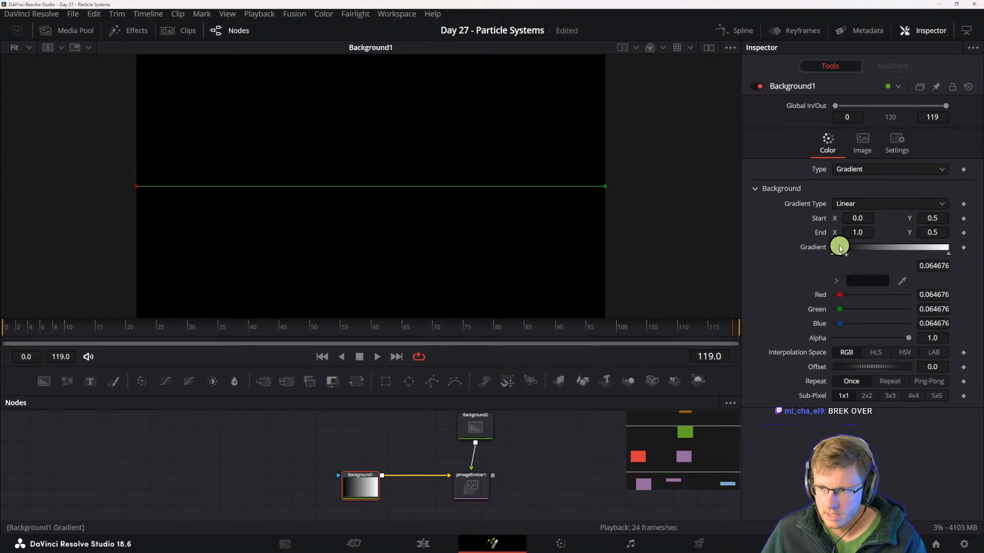
left_click_drag(837, 256, 840, 276)
key("ctrl+z")
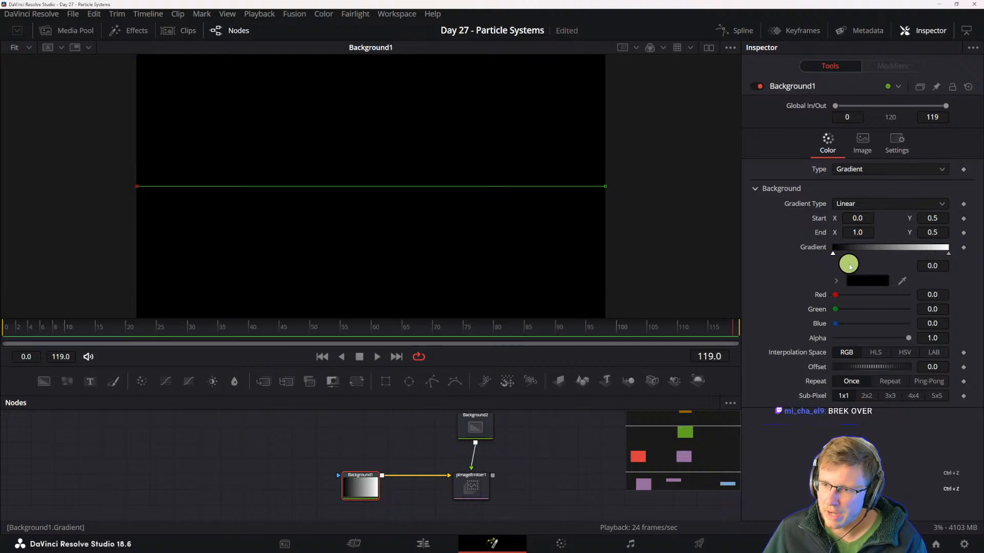
- Set the starting color of Background1's gradient to cyan, #00ffee
left_click(863, 280)
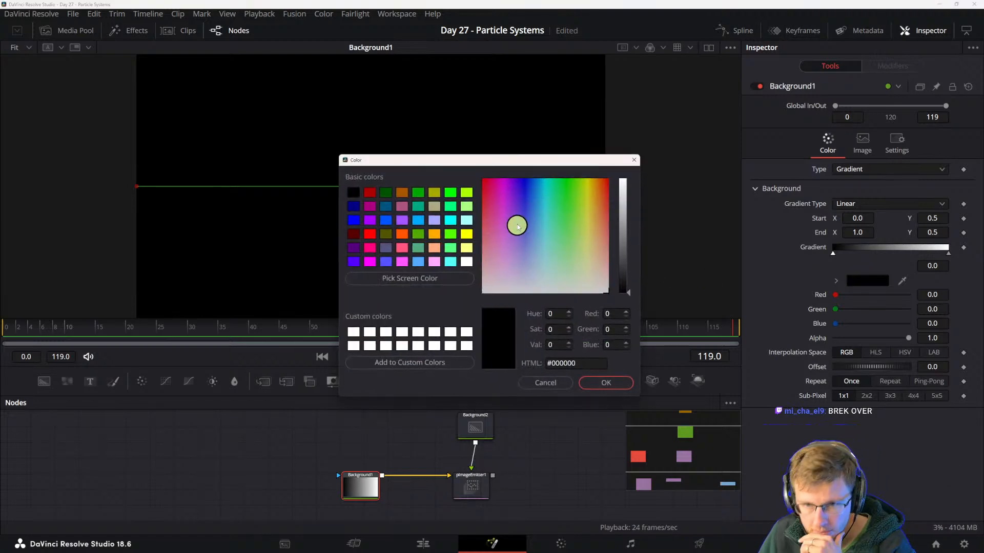
left_click(546, 191)
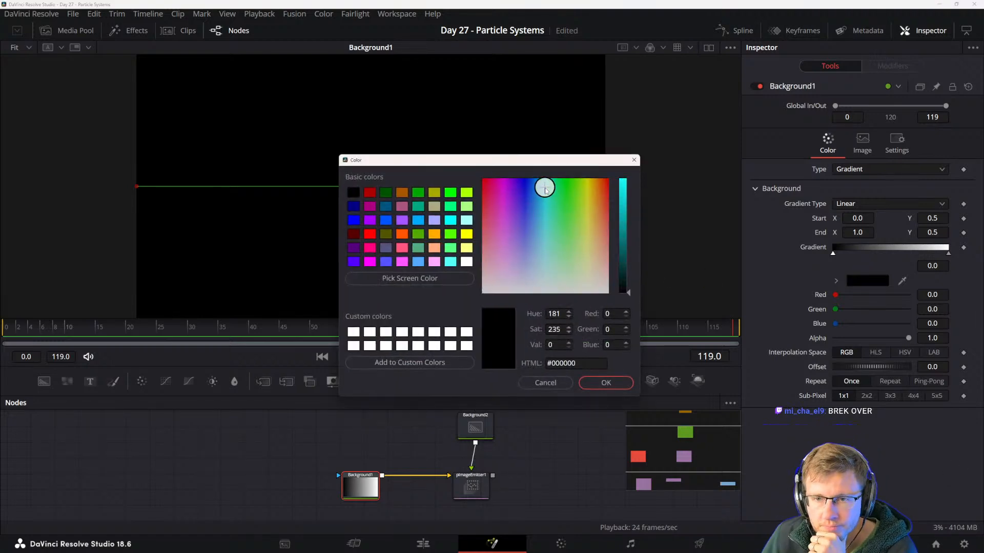
left_click(620, 185)
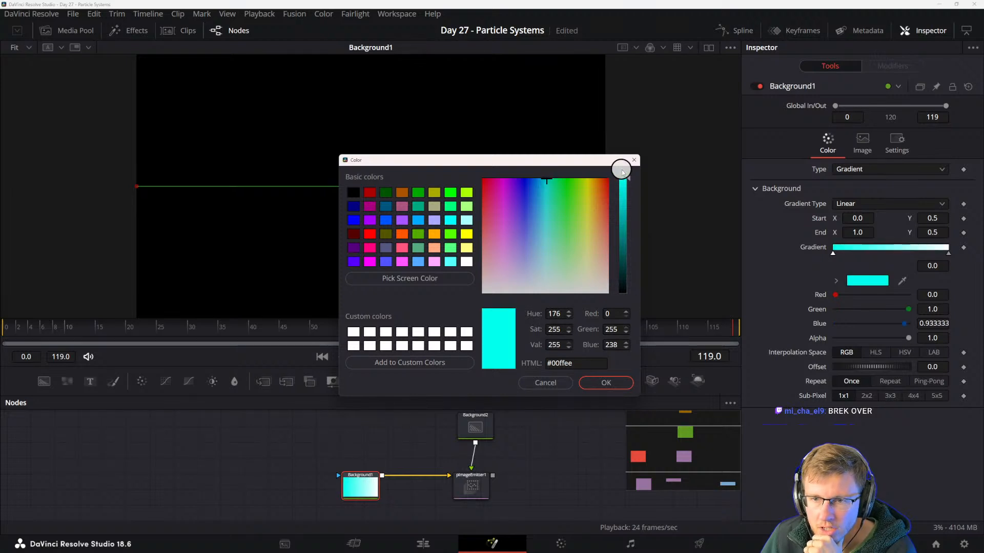
left_click(606, 383)
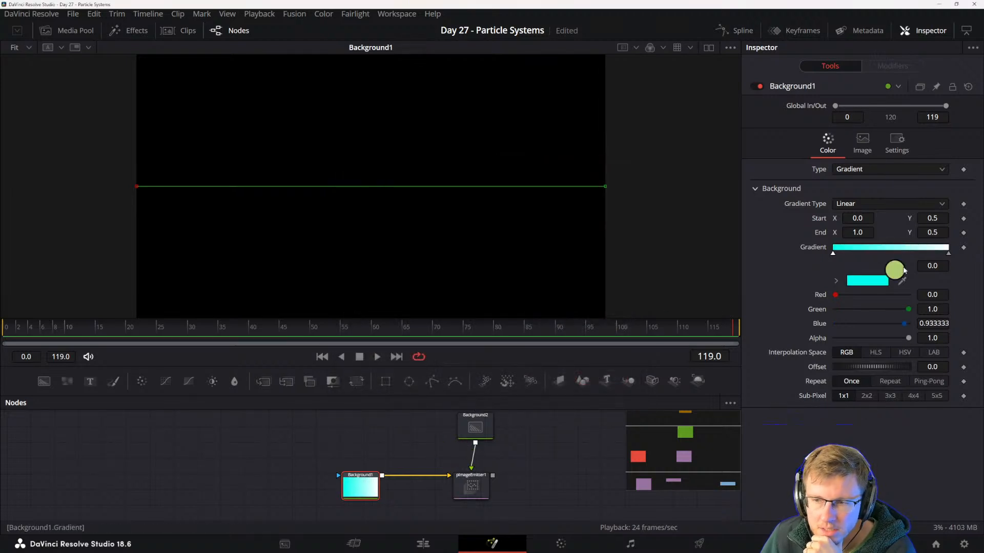
- Set the end color of Background1's gradient to yellow, #e5ff00
left_click(947, 254)
left_click(879, 280)
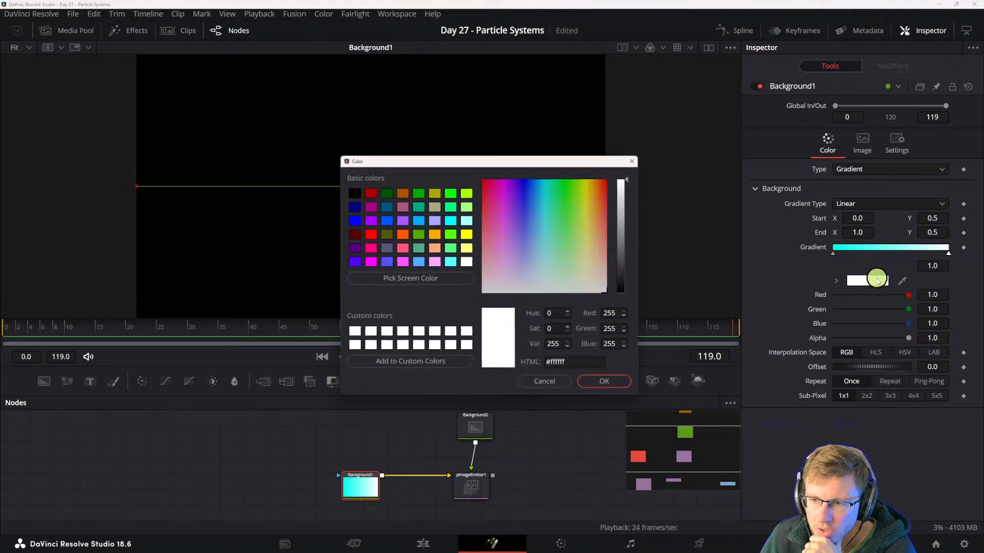
left_click(587, 185)
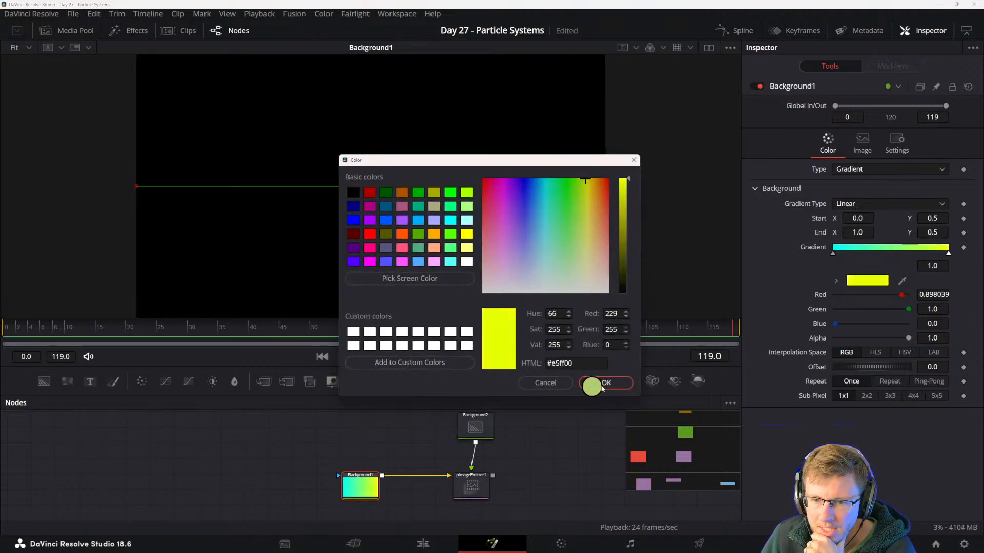
left_click(617, 383)
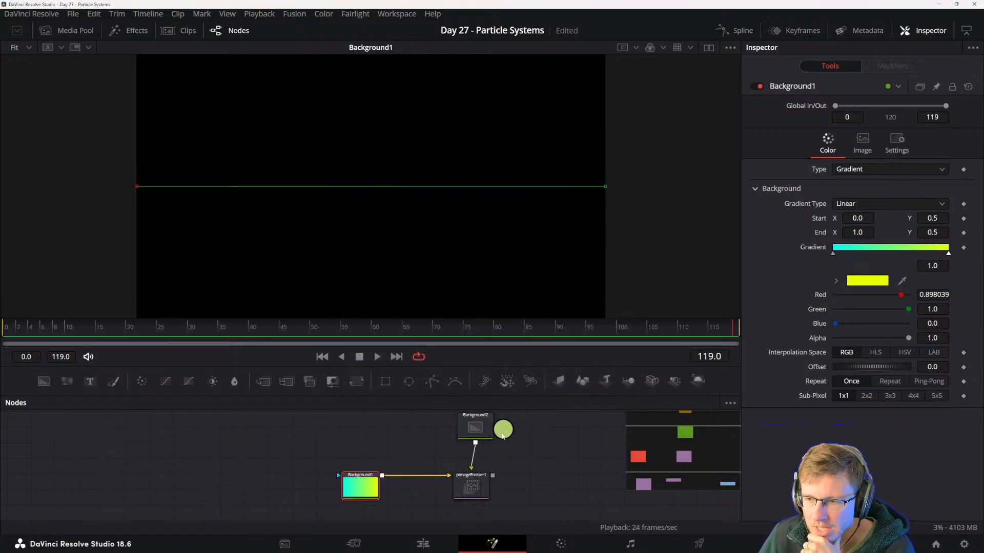
- Show Background1's gradient in the viewer and align Background2 directly above pImageEmitter1
left_click(481, 483)
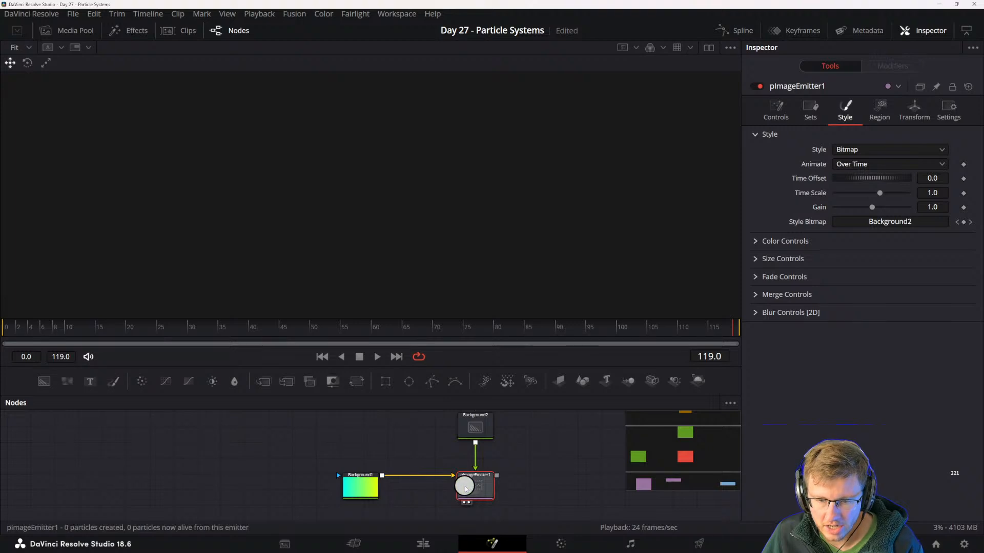
left_click_drag(463, 485, 480, 485)
left_click(353, 490)
key("1")
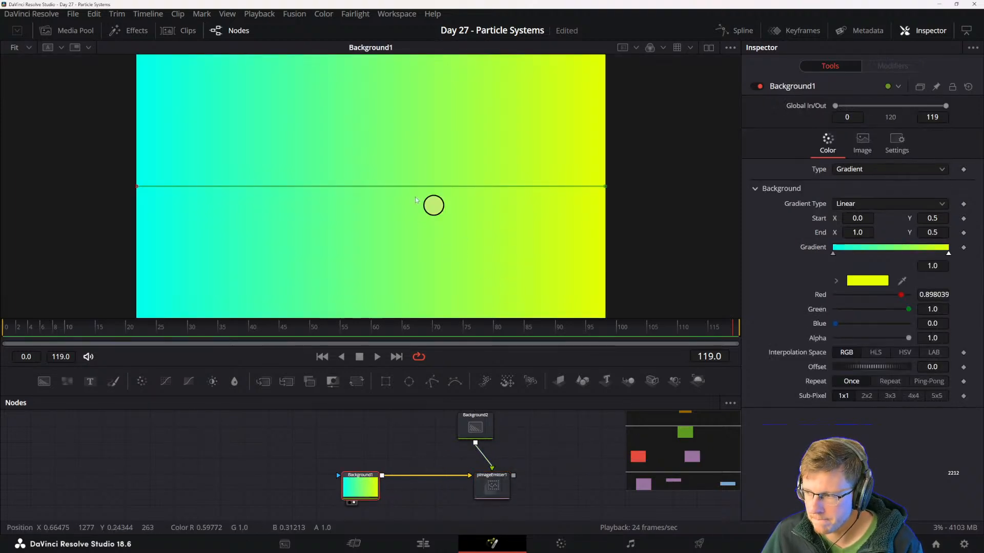
left_click_drag(416, 448, 436, 453)
left_click_drag(505, 435, 521, 434)
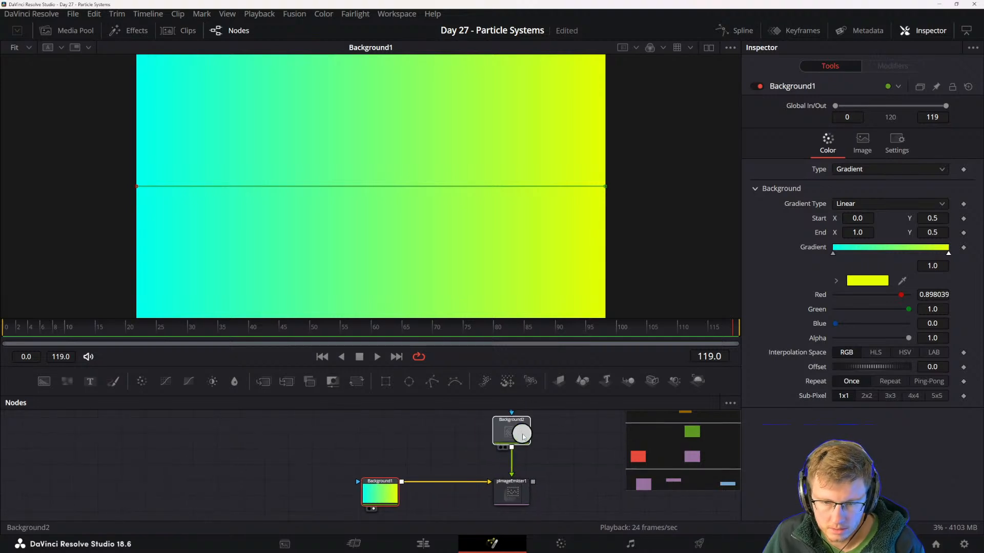
left_click(379, 493)
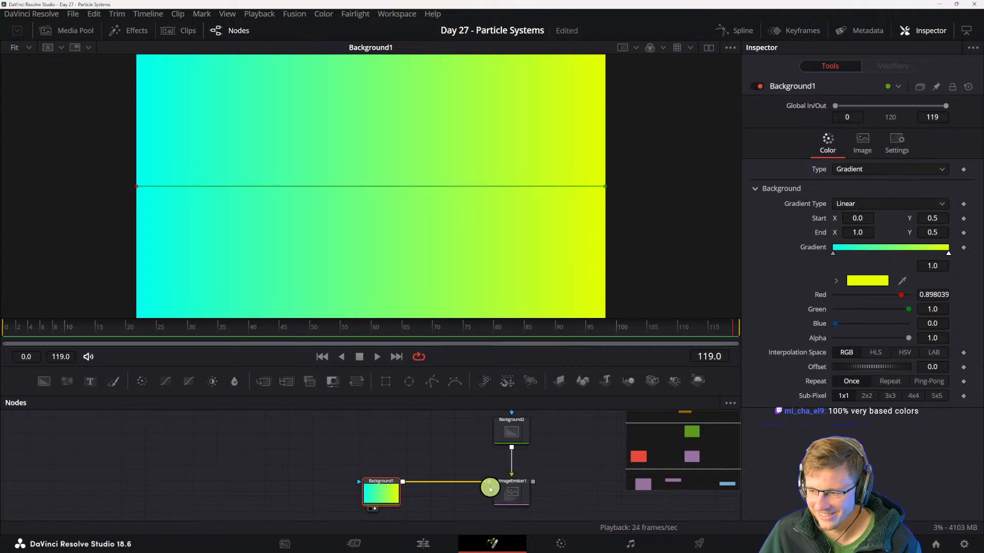
- Try masking Background1's gradient with an Ellipse, and undo the mask
left_click(407, 389)
left_click_drag(369, 468, 404, 449)
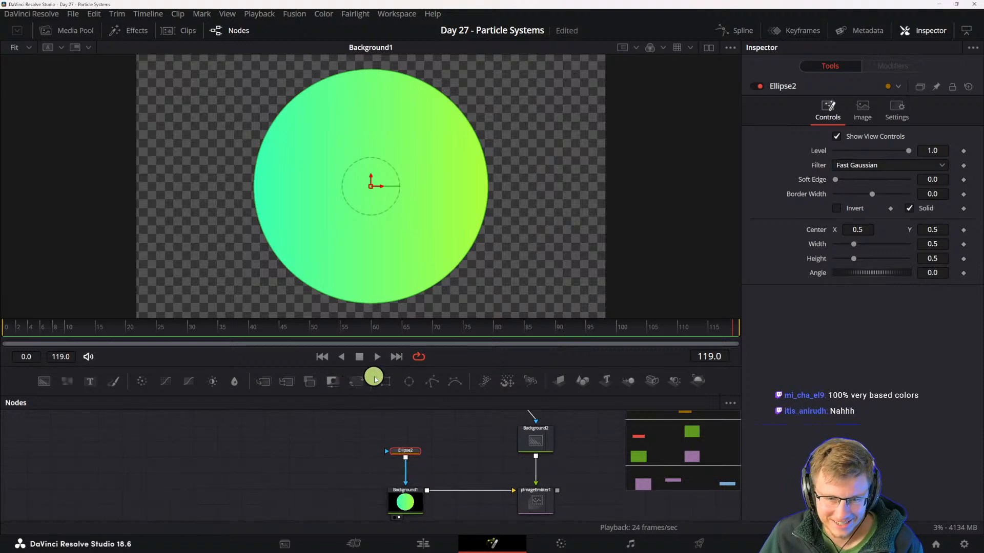
key("ctrl+z")
key("ctrl+z")
left_click(407, 493)
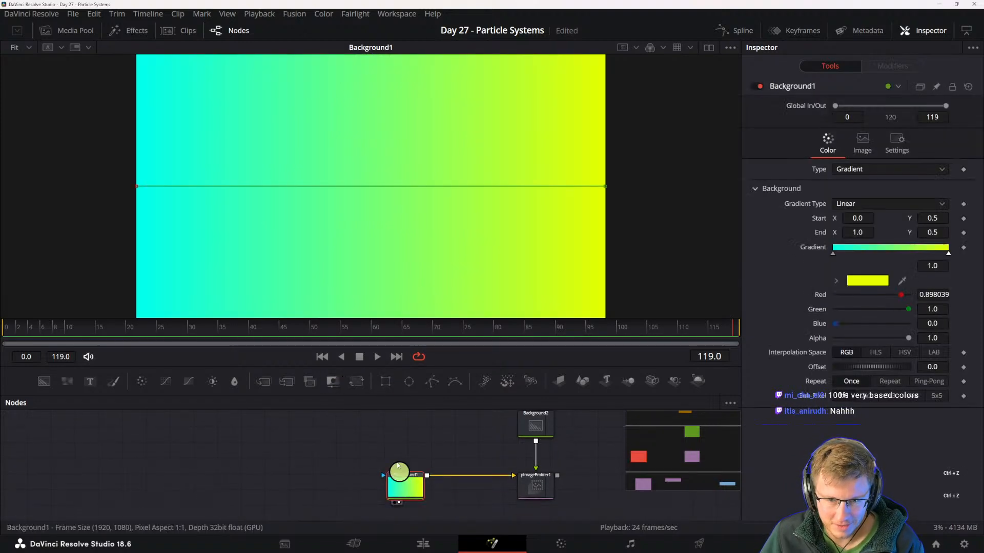
- Mask Background1 with a Rectangle placed above it and set the mask's soft edge to 0.0283
left_click(386, 381)
left_click_drag(407, 458, 407, 449)
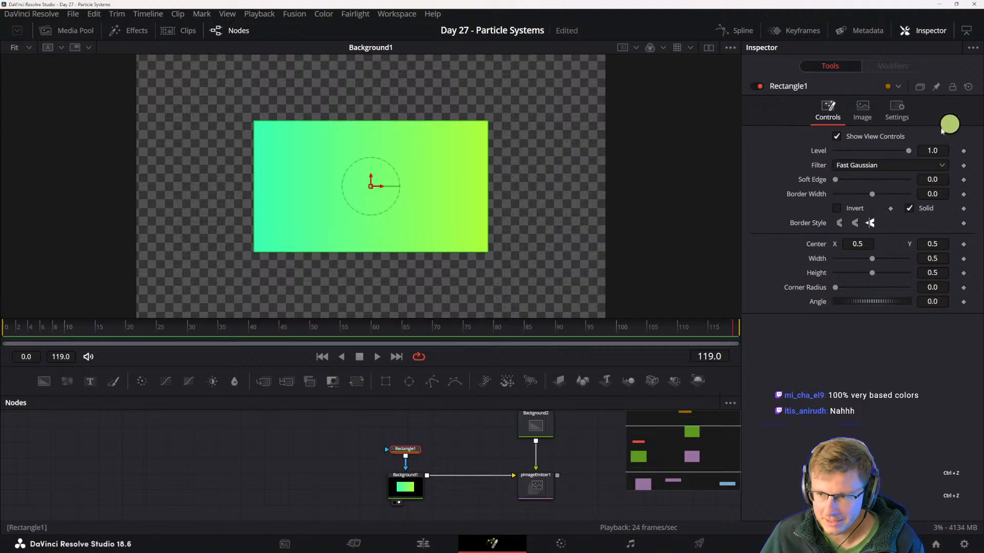
left_click_drag(835, 182, 846, 181)
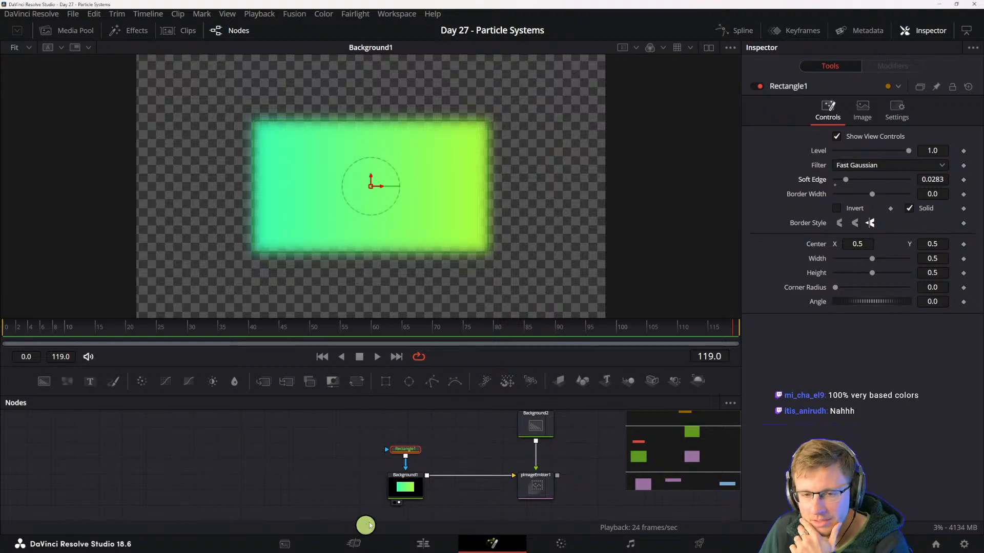
- Add a pGradientForce node to the output of pImageEmitter1
left_click_drag(436, 472, 425, 480)
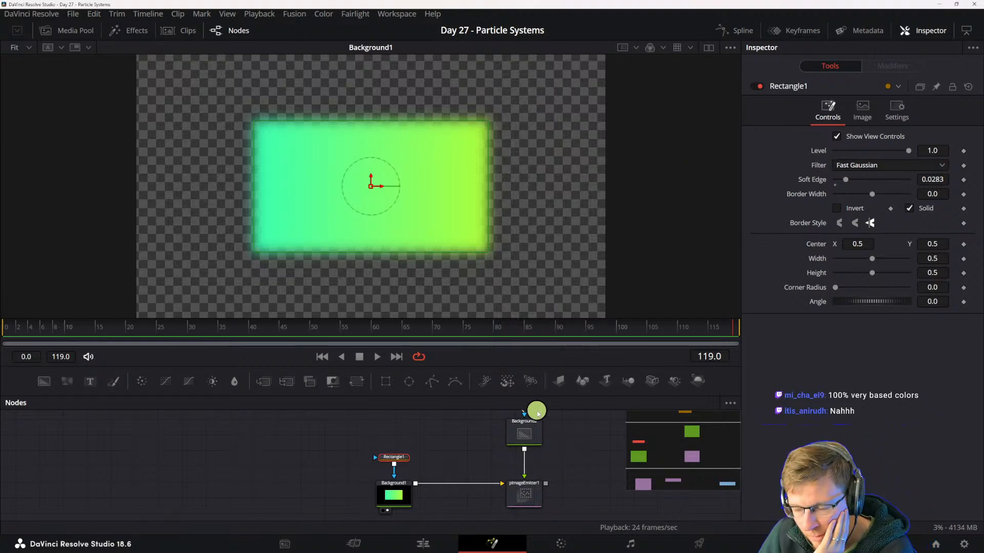
left_click_drag(478, 453, 422, 457)
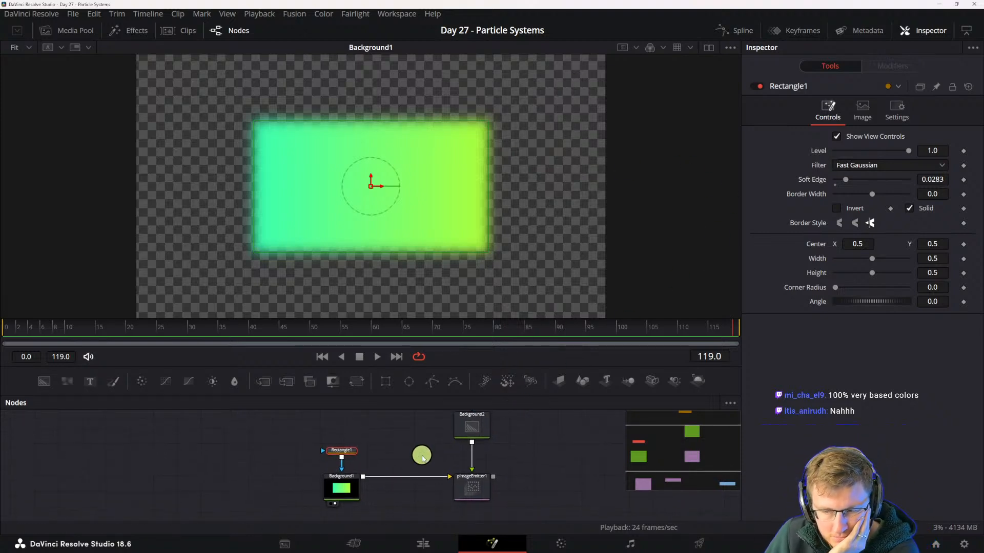
left_click(469, 486)
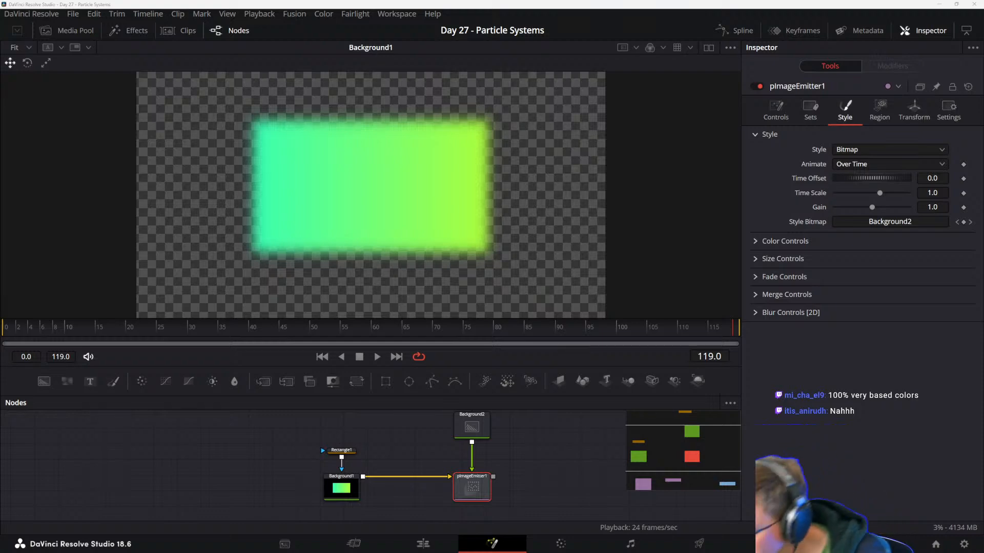
key("shift+space")
type("pimage")
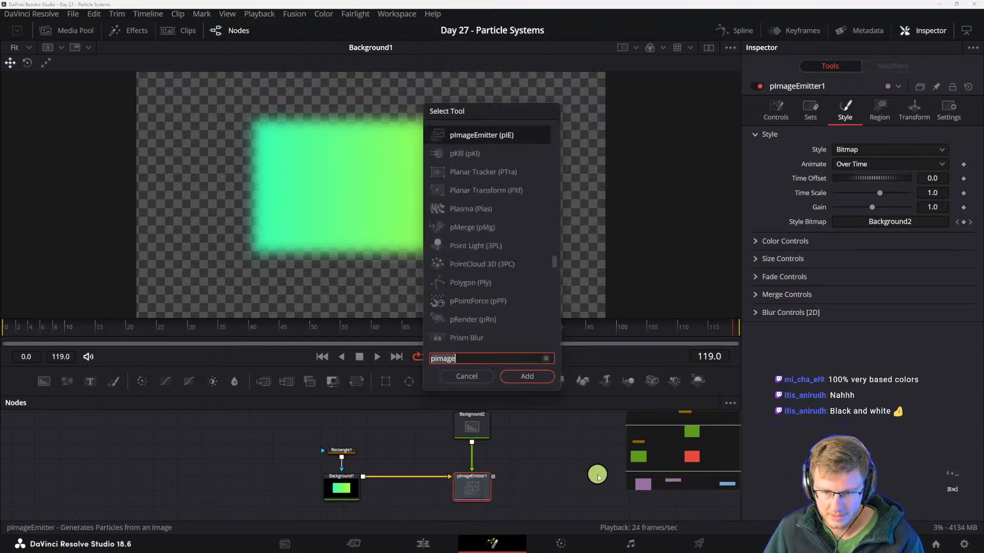
key("BackSpace")
key("BackSpace")
key("BackSpace")
key("BackSpace")
key("BackSpace")
key("BackSpace")
type("pgradi")
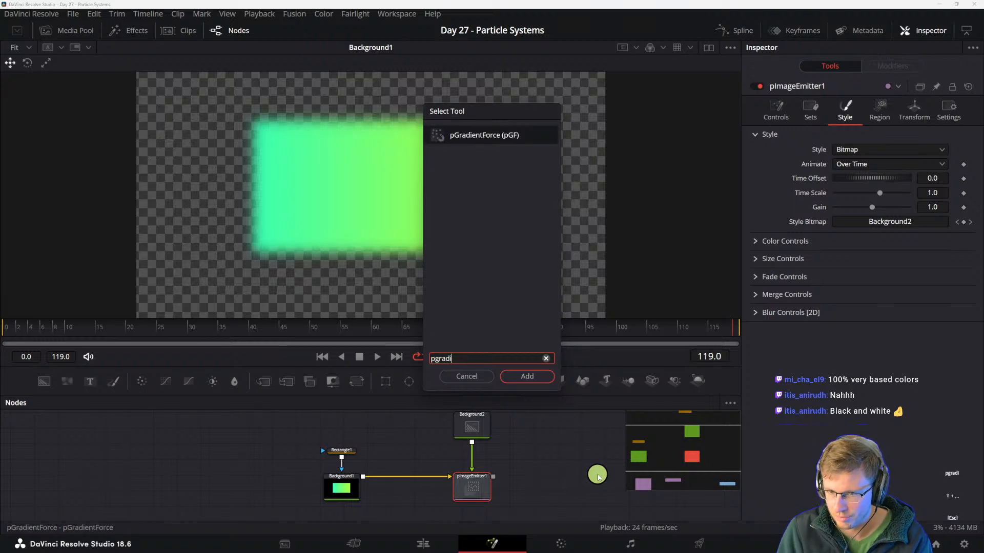
left_click(506, 382)
left_click_drag(514, 477, 533, 491)
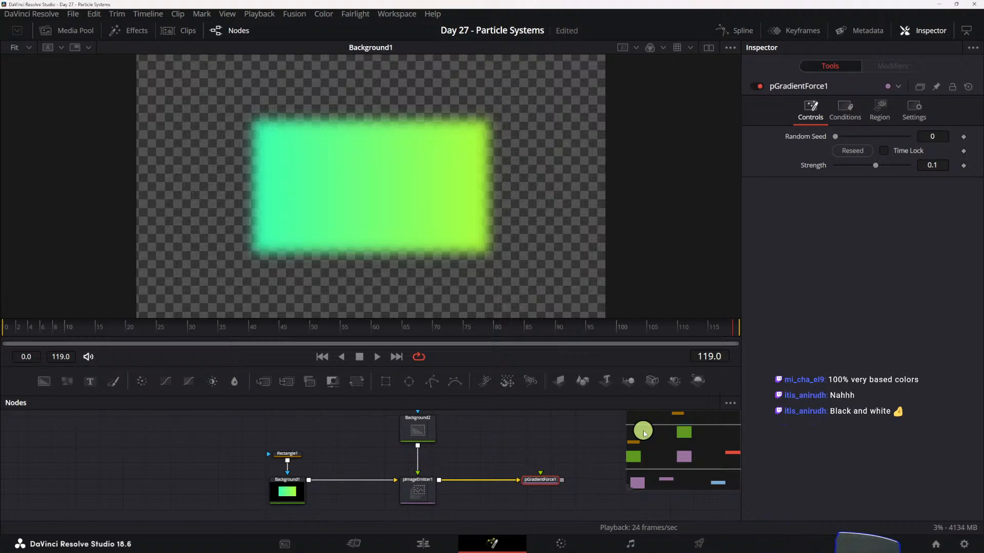
- Add a pRender and a Merge 3D in sequence after pGradientForce1, and show the merge in the viewer
left_click(530, 381)
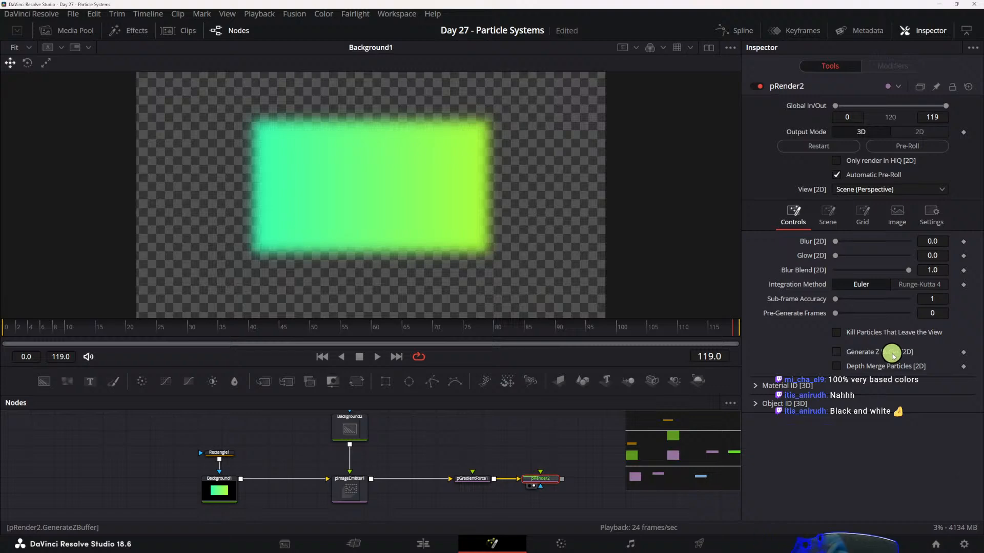
key("shift+space")
type("merge")
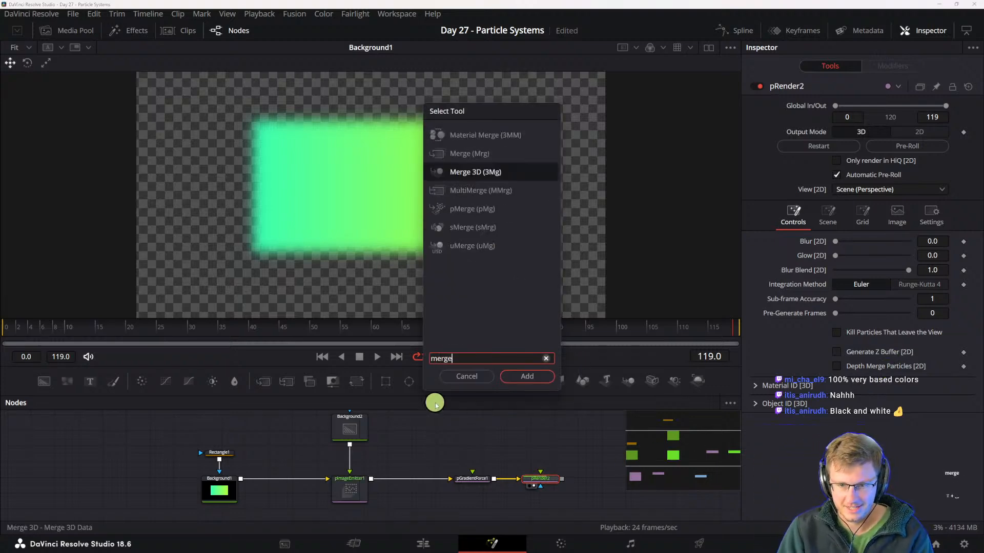
key("Return")
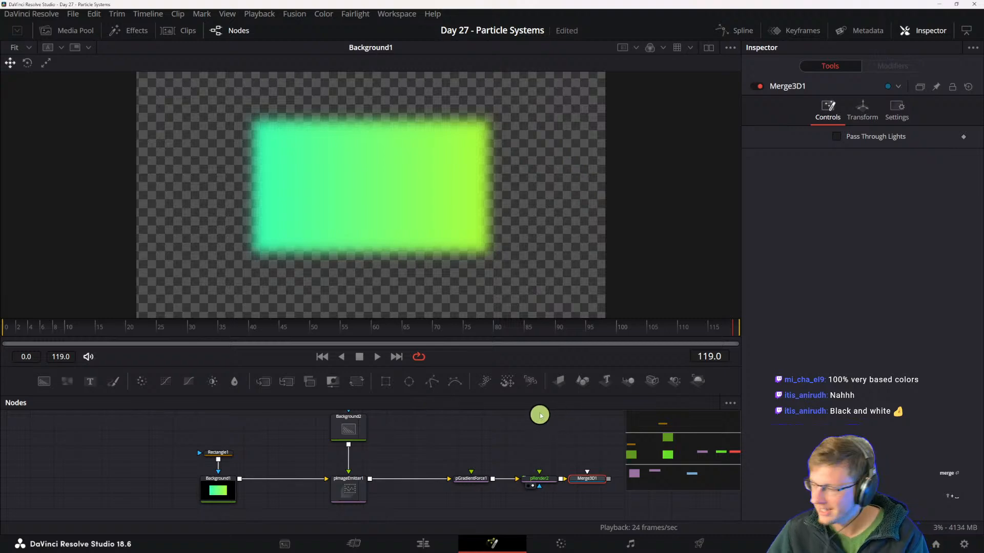
left_click_drag(553, 465, 488, 481)
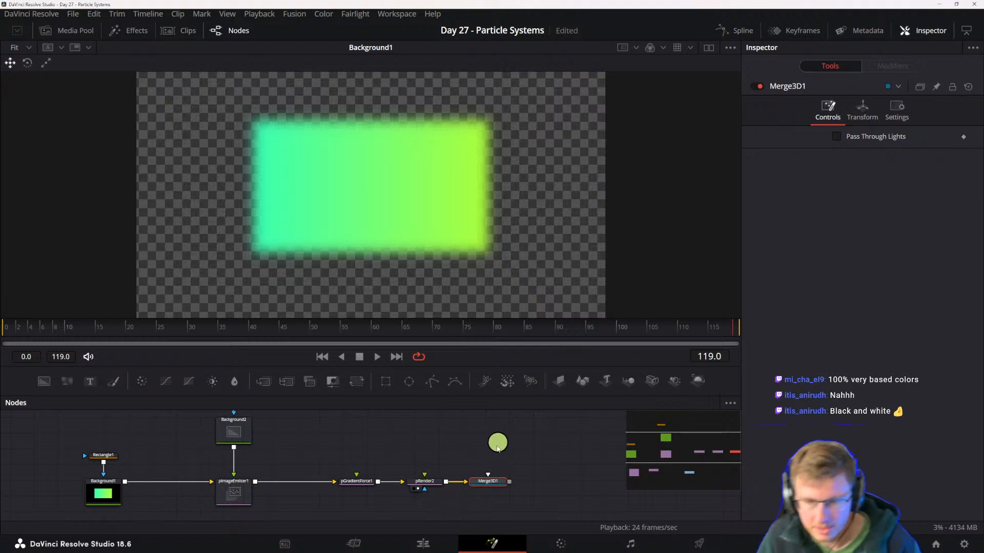
key("1")
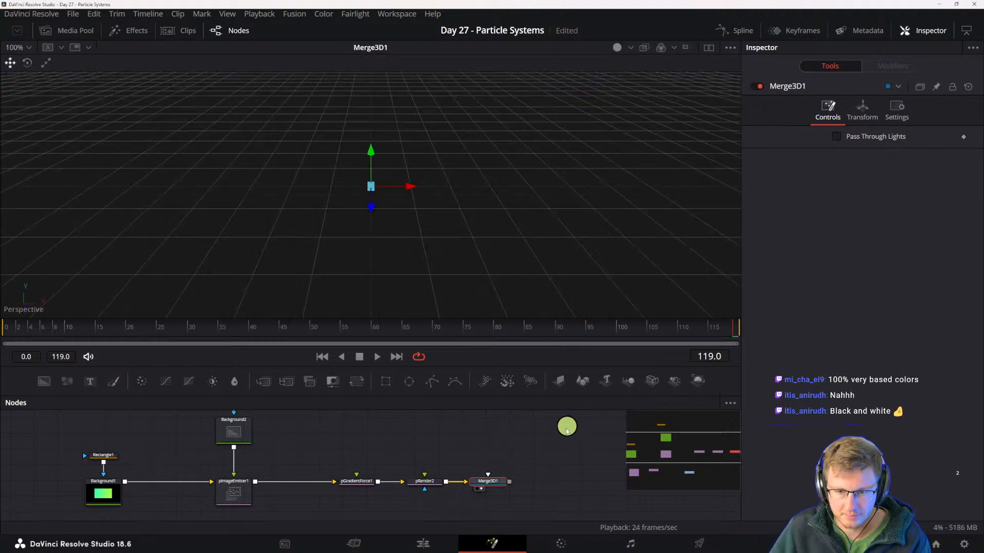
- Connect a Camera 3D placed above Merge3D1 to the merge and pull the camera back along its Z axis
left_click_drag(651, 379, 489, 488)
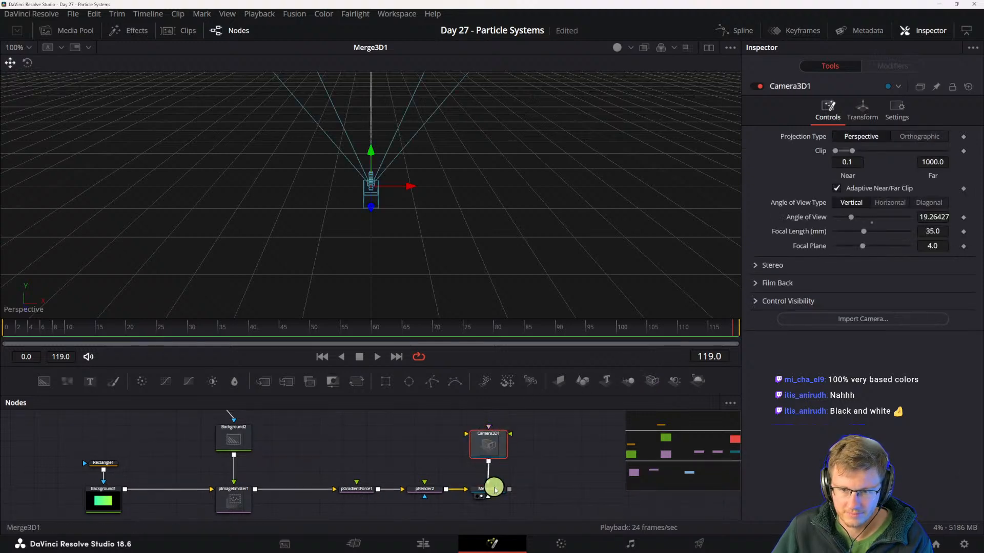
left_click_drag(372, 211, 359, 333)
left_click_drag(362, 322, 422, 384)
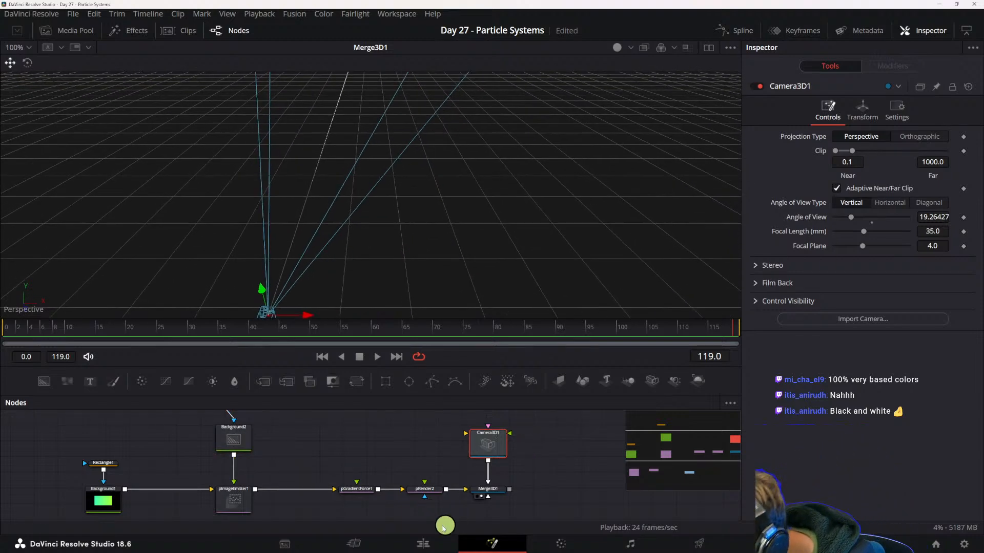
- Set pImageEmitter1's region to Bitmap, keeping Alpha as the channel
left_click(243, 501)
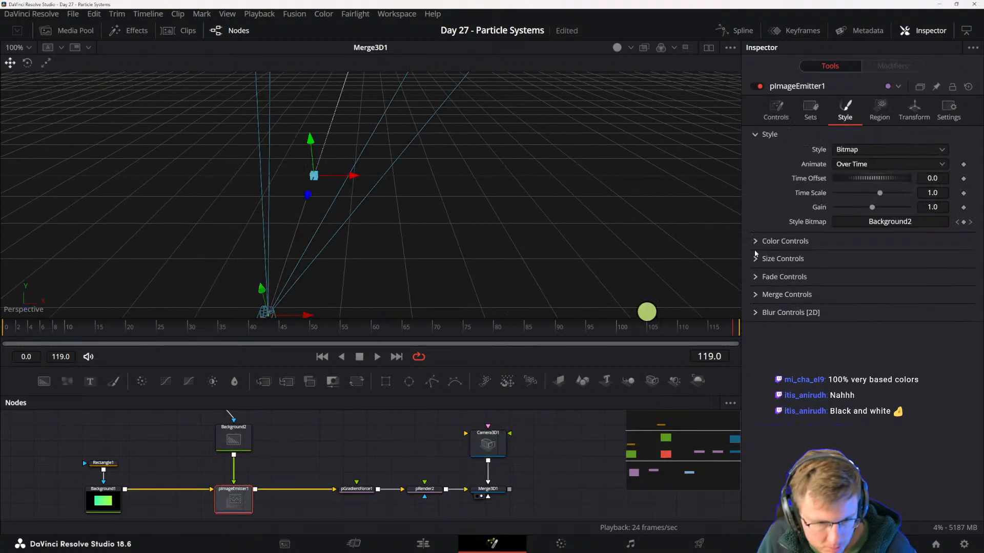
left_click(879, 108)
left_click(865, 149)
left_click(845, 191)
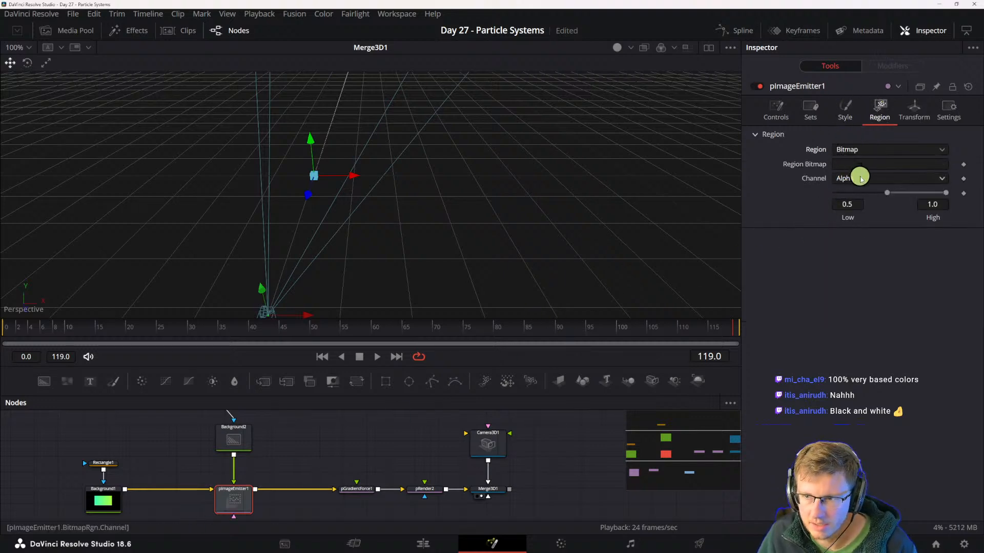
left_click(847, 149)
left_click(840, 149)
left_click(856, 163)
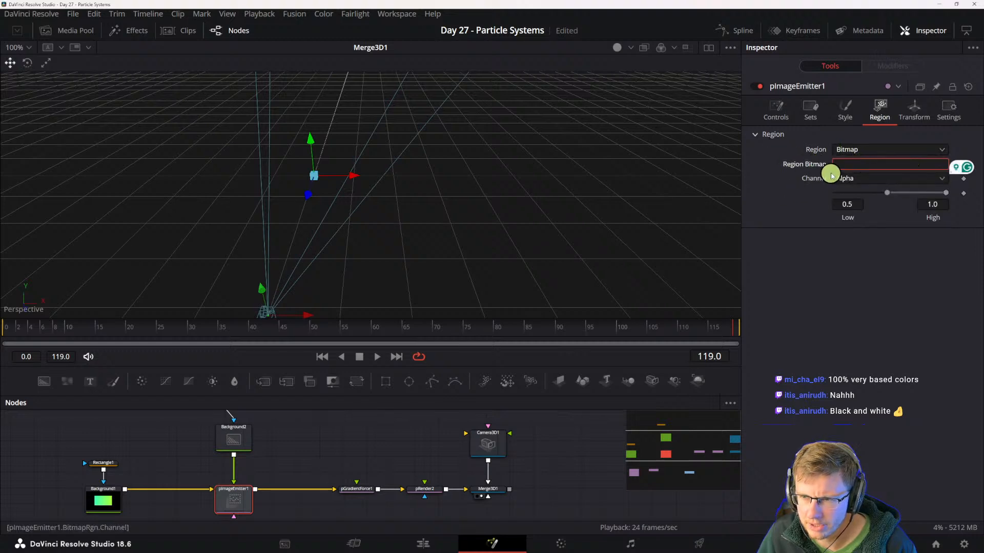
- Try Cube as pImageEmitter1's region and return it to Bitmap
left_click(856, 149)
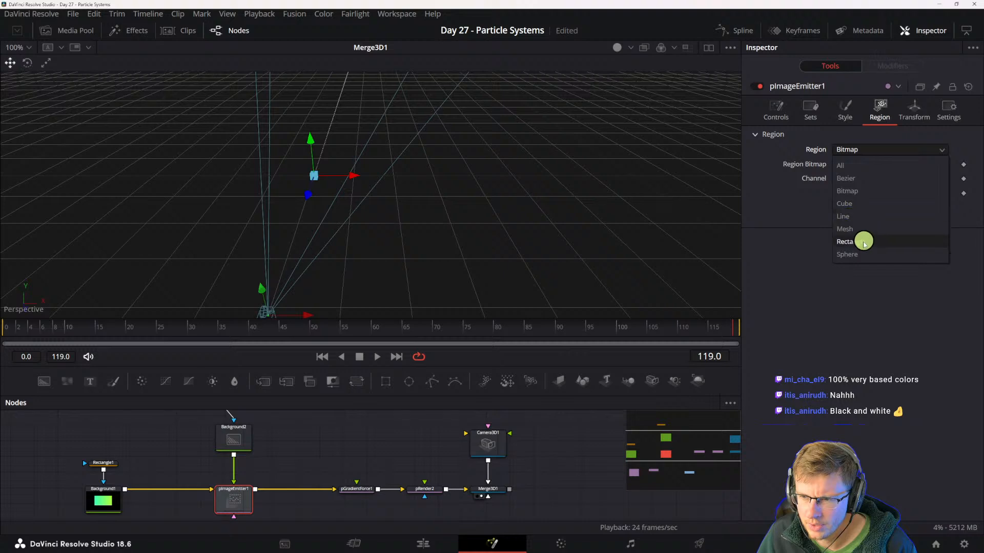
left_click(852, 204)
left_click(860, 154)
left_click(847, 191)
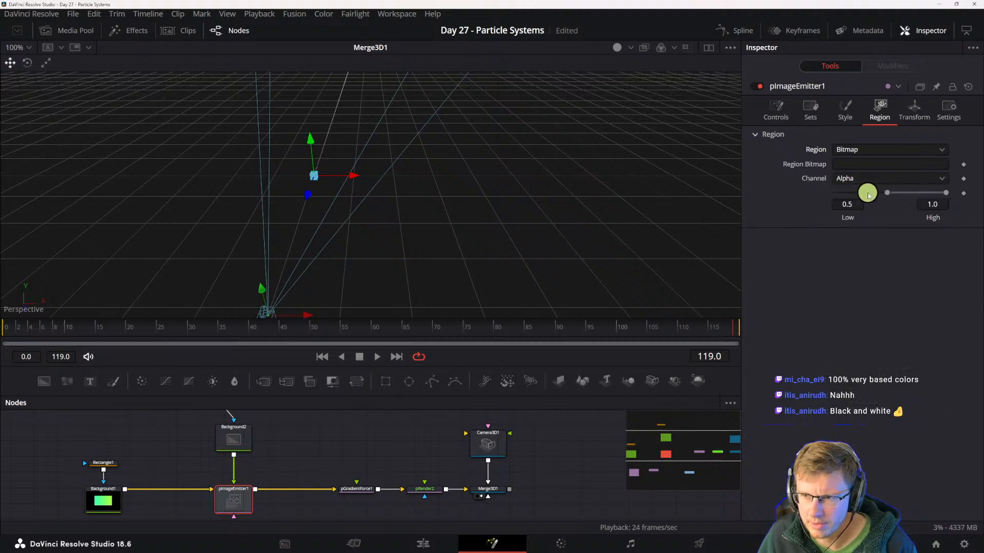
left_click(857, 164)
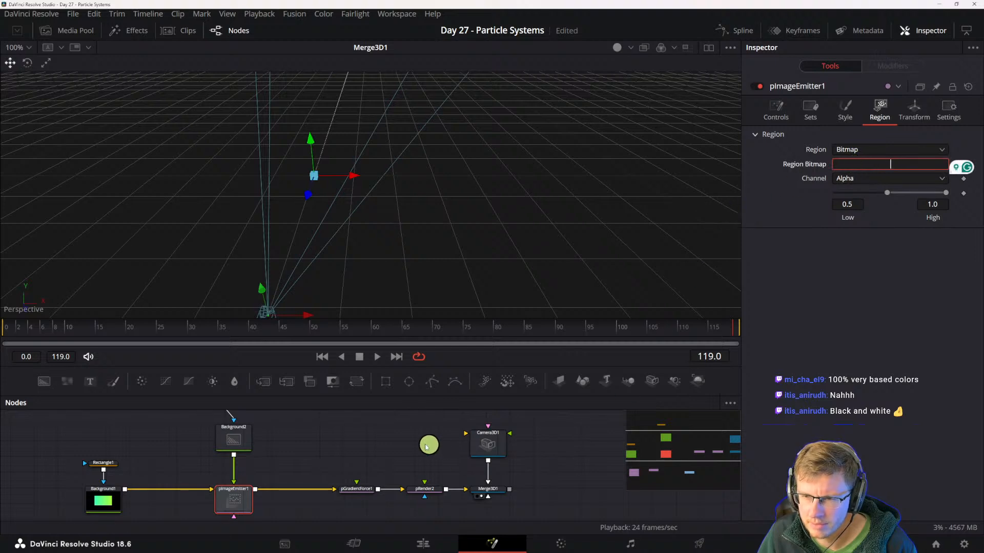
- Switch to the browser and review the pImageEmitter and pRender setup in the Particle Wave Title tutorial video, from about 3:16 to 3:39
left_click_drag(303, 470, 408, 470)
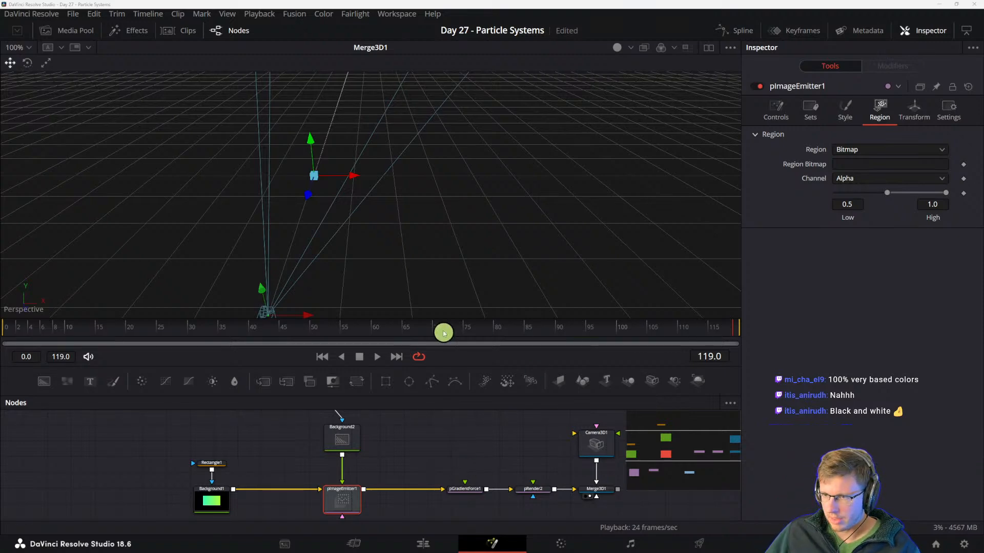
left_click_drag(436, 552, 399, 137)
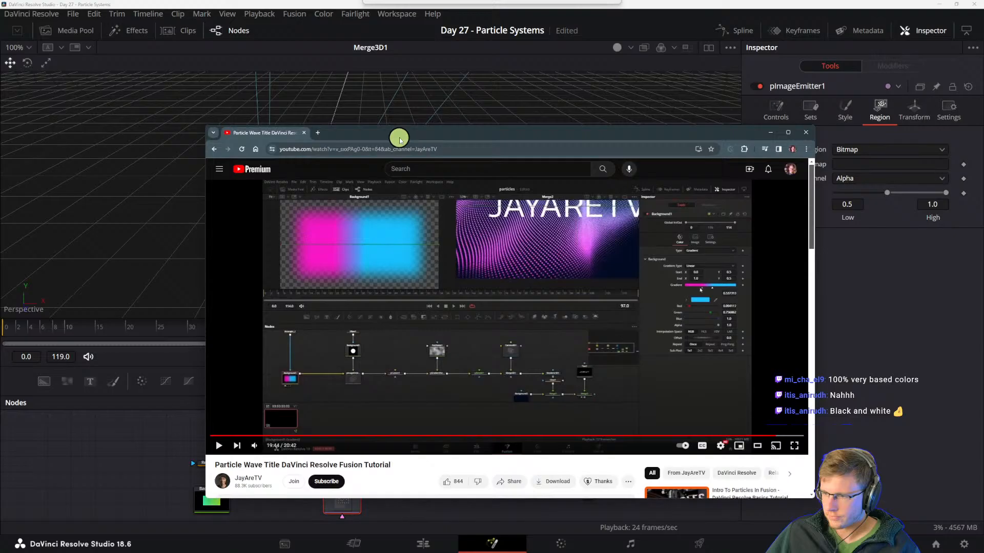
double_click(413, 241)
left_click_drag(69, 528, 162, 528)
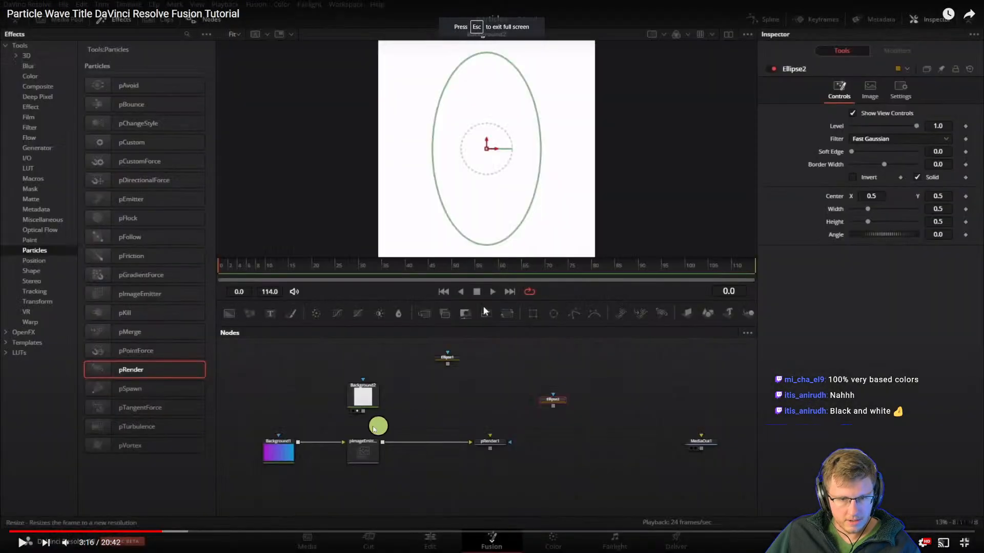
left_click(305, 414)
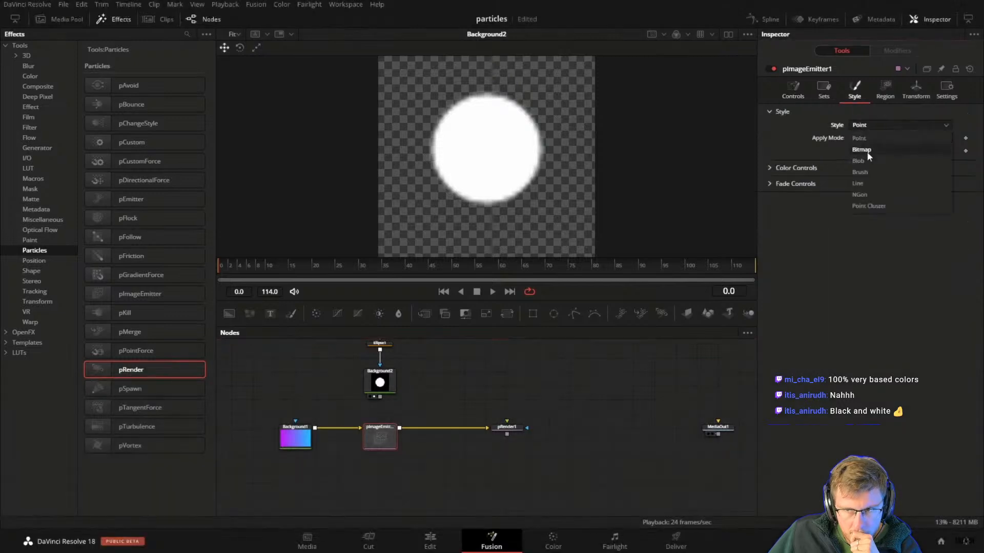
double_click(366, 481)
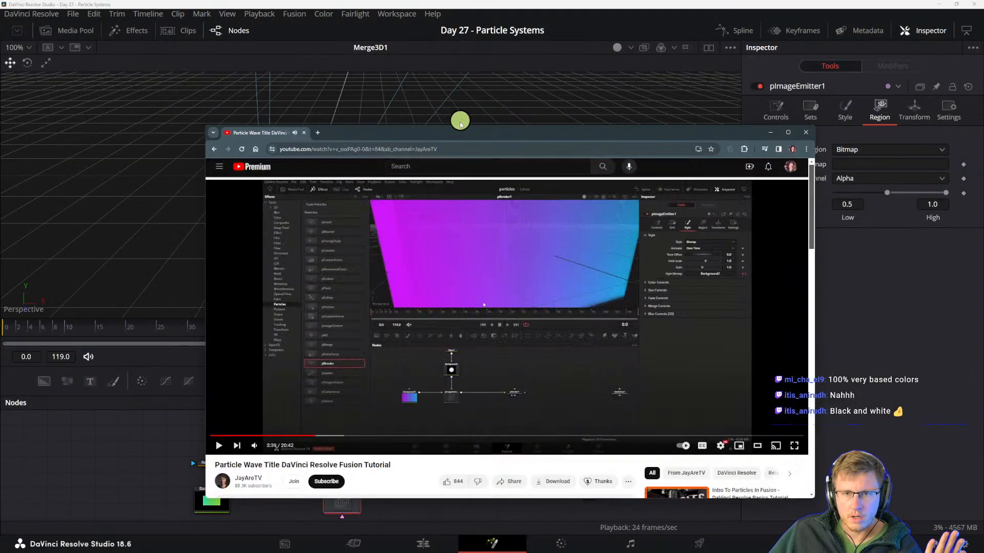
left_click_drag(459, 132, 983, 211)
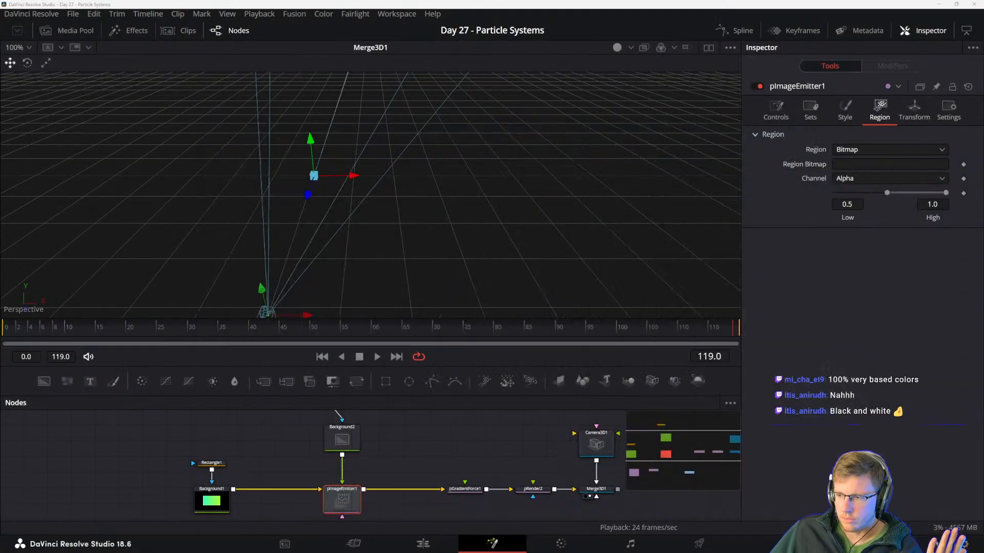
- Check the settings of pGradientForce1 and pImageEmitter1, and recheck the tutorial video's node layout in the browser
left_click(458, 491)
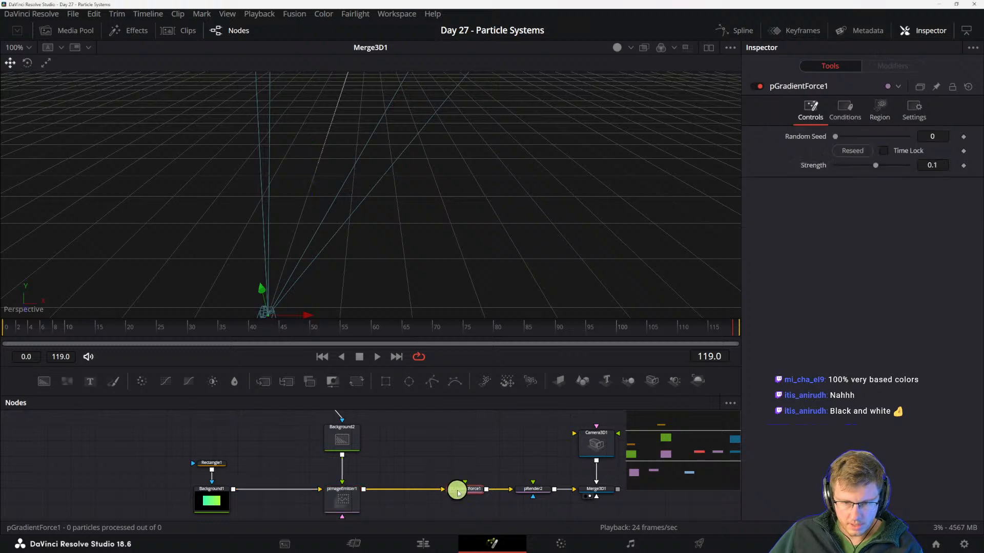
left_click(341, 499)
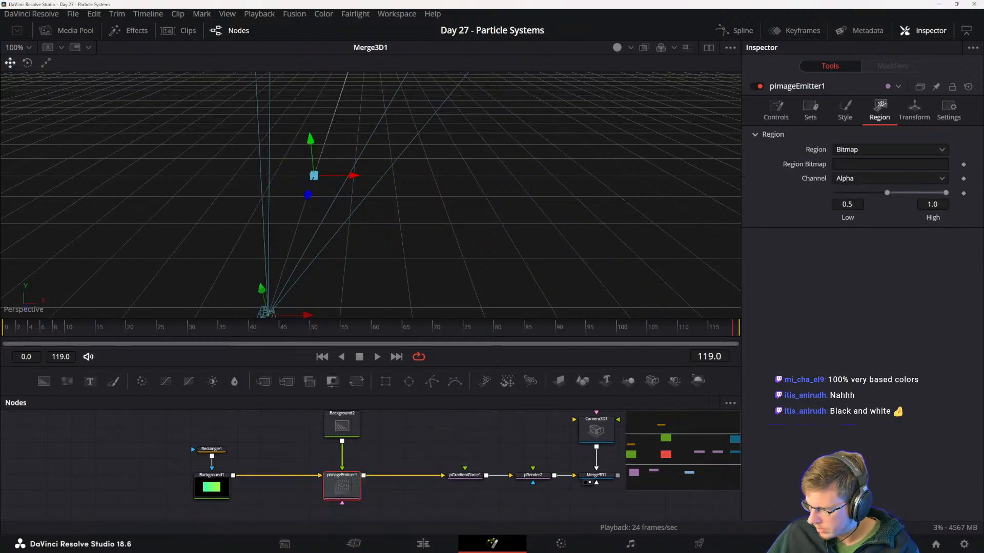
left_click_drag(410, 552, 387, 160)
left_click(387, 323)
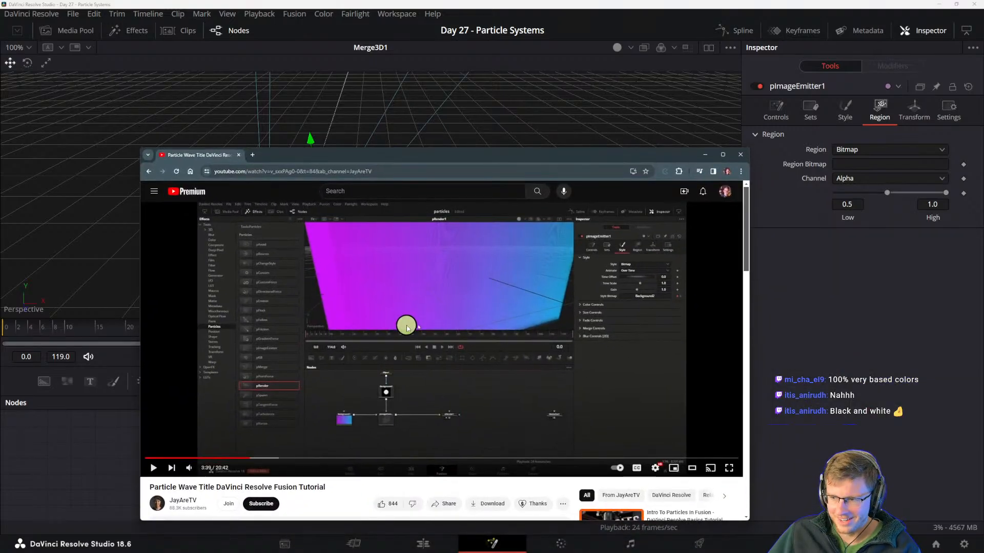
double_click(408, 326)
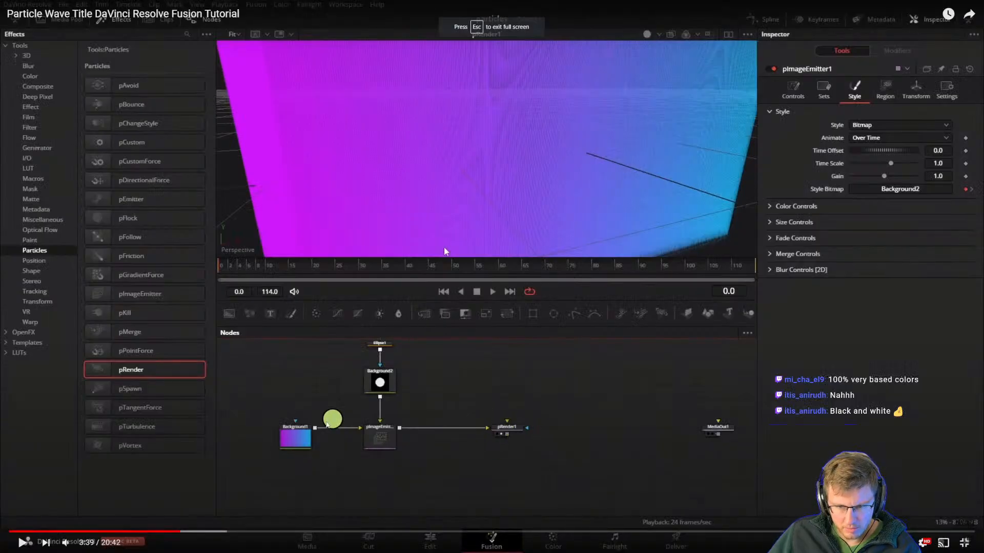
double_click(440, 434)
left_click_drag(397, 157, 983, 185)
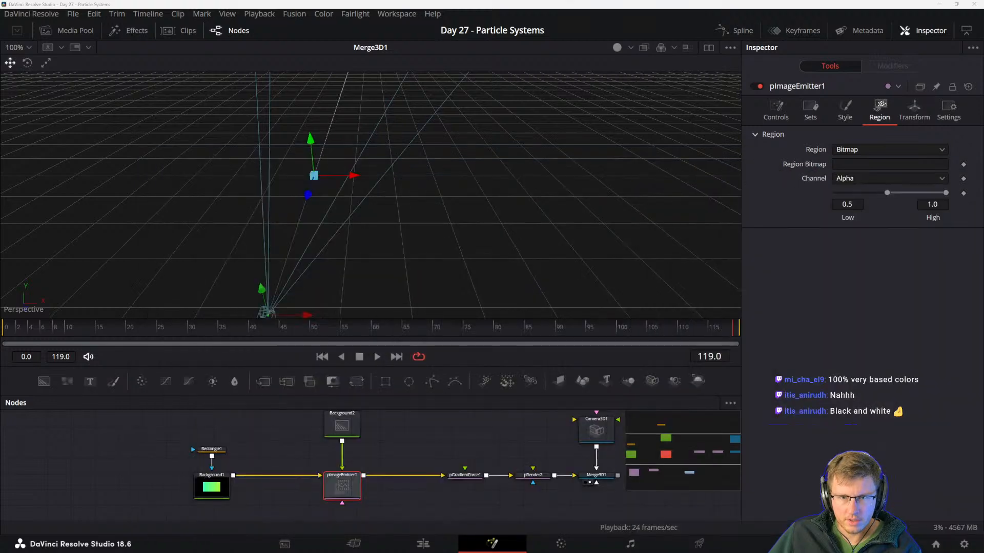
- Pull pGradientForce1 out of the chain so pImageEmitter1 feeds pRender2 directly, and show pRender2 in the viewer
left_click_drag(602, 476, 440, 476)
left_click(428, 477)
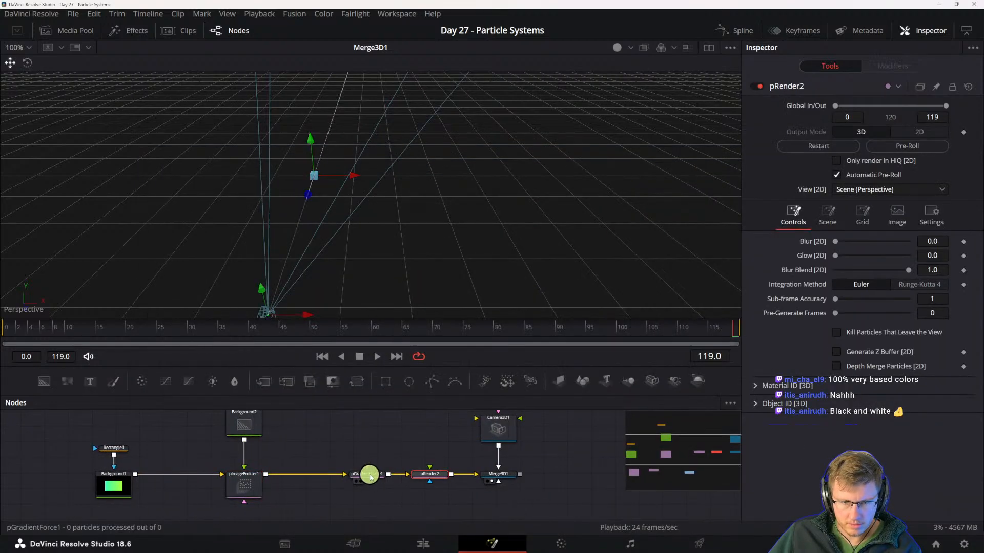
left_click_drag(370, 476, 392, 443)
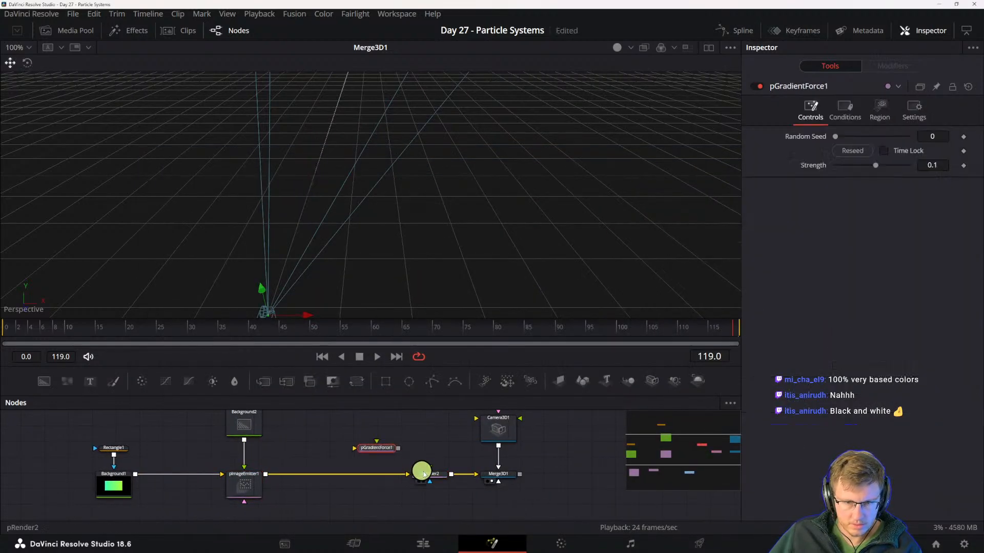
left_click(420, 481)
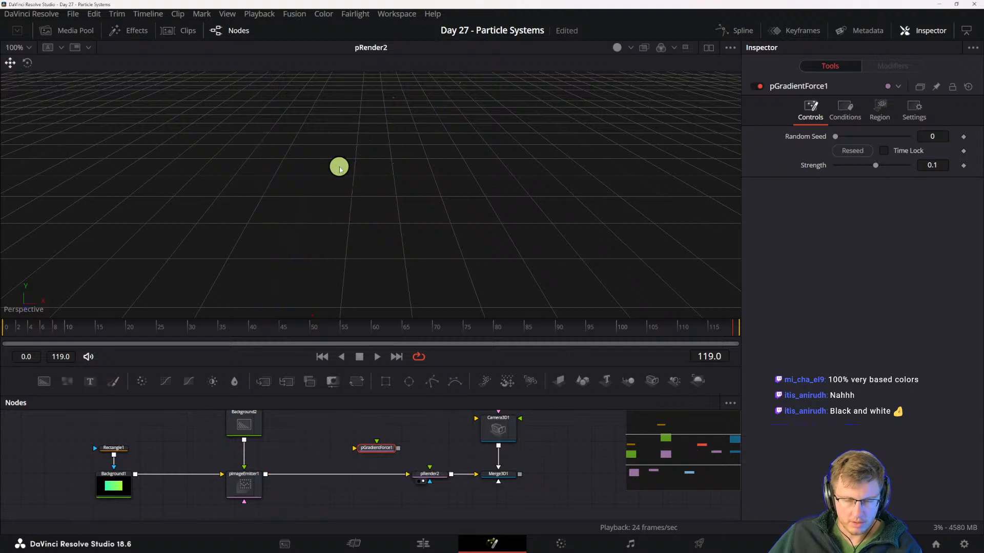
- Check pRender2's control, grid and image settings, and the region settings of pImageEmitter1
left_click(431, 475)
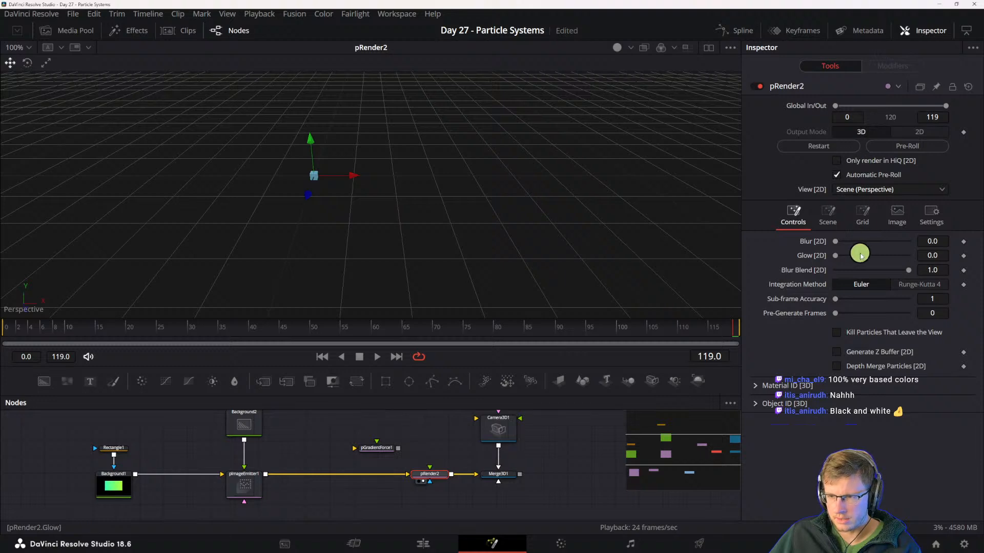
left_click(863, 215)
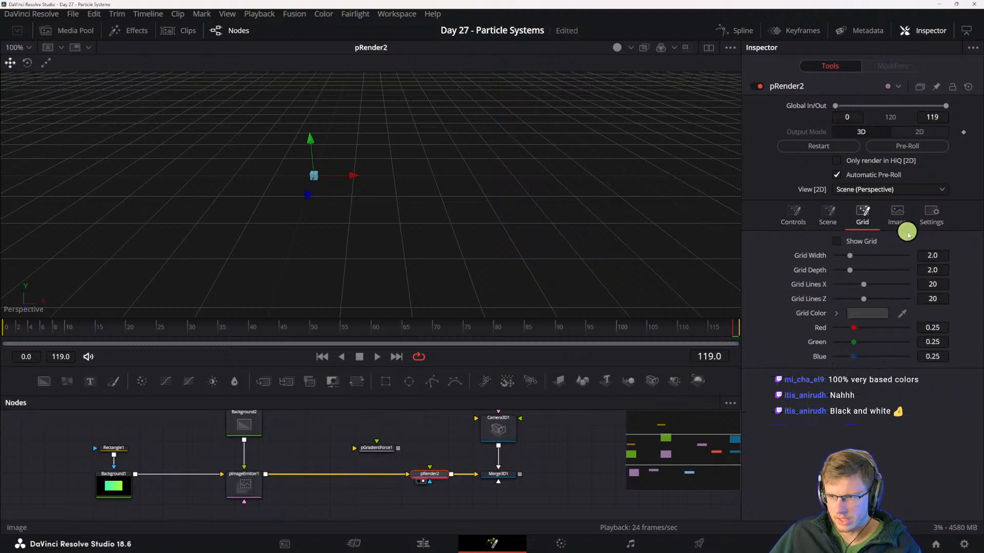
left_click(896, 215)
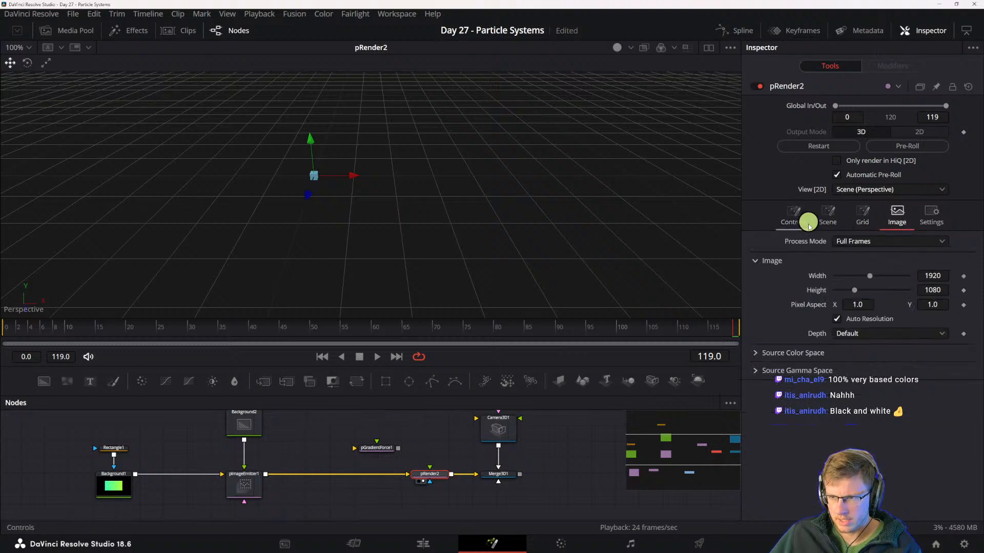
left_click(794, 215)
left_click(251, 487)
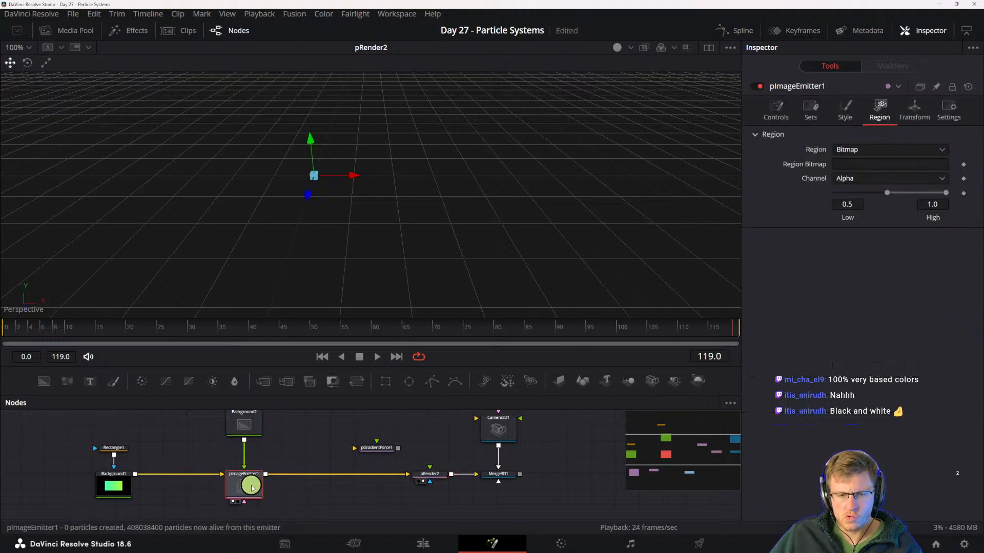
- Line up Ellipse1 directly above Background2 in the node graph and show Background2 in the viewer
left_click_drag(257, 459, 275, 525)
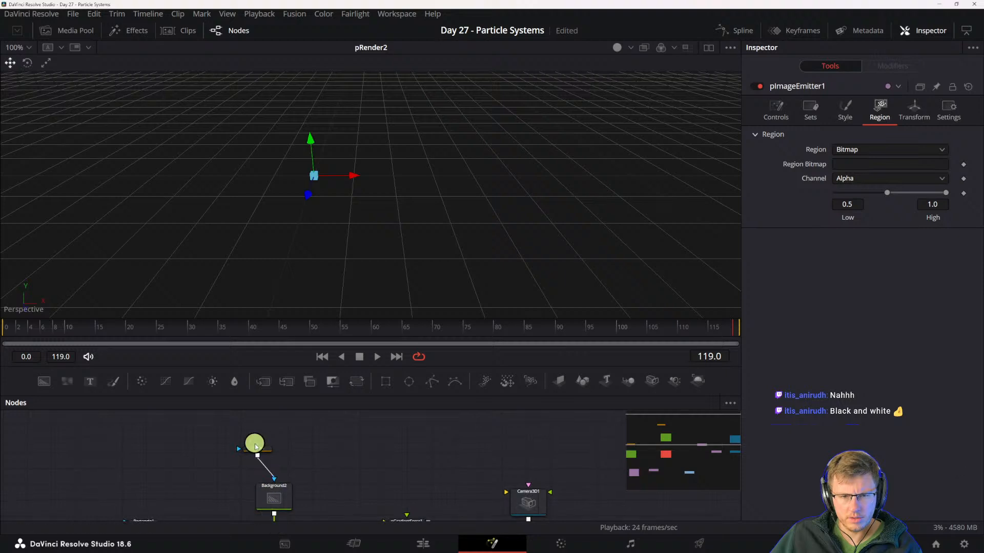
left_click_drag(256, 445, 272, 453)
left_click(278, 494)
key("2")
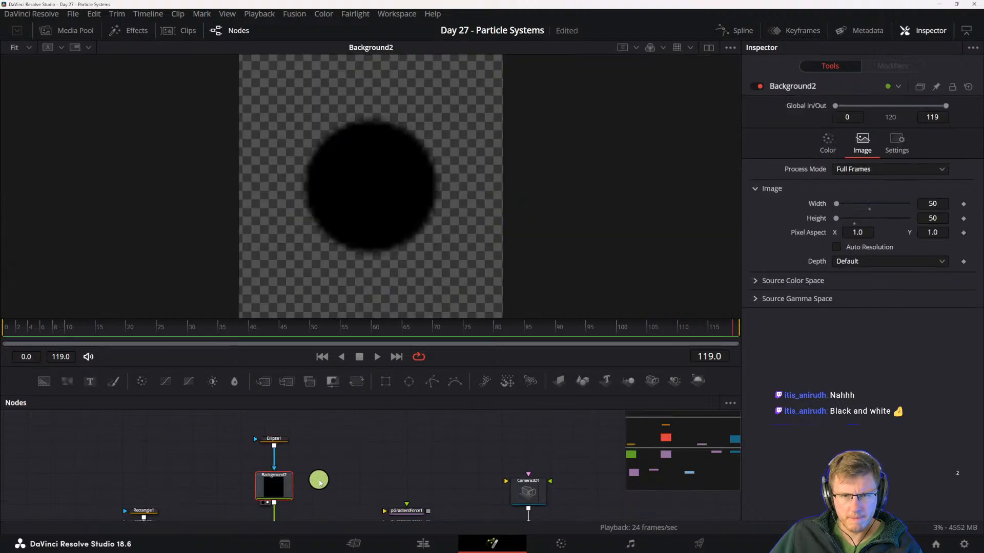
left_click_drag(319, 483, 374, 473)
left_click_drag(310, 509, 321, 479)
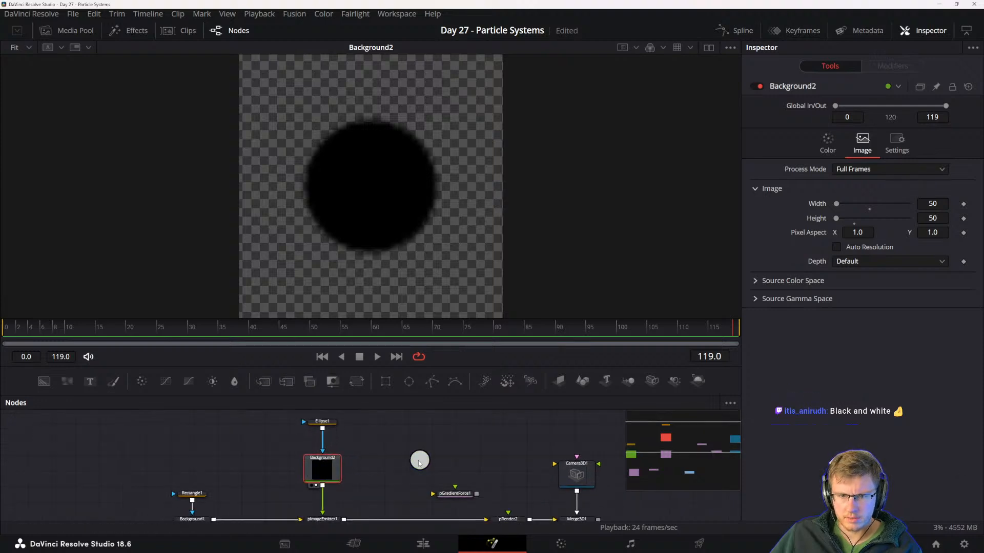
- Set Background2's solid color to white
left_click(333, 465)
left_click(814, 154)
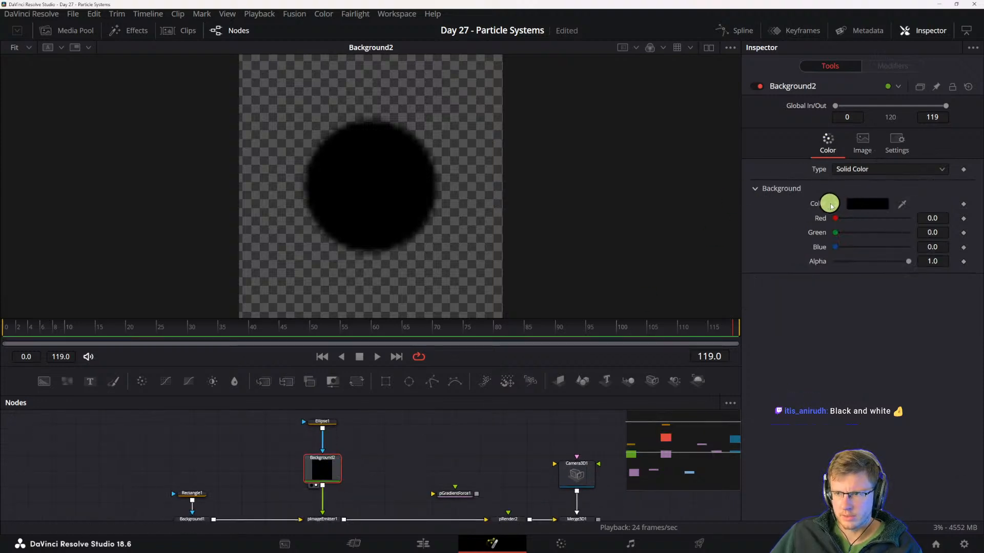
left_click(831, 205)
left_click(835, 217)
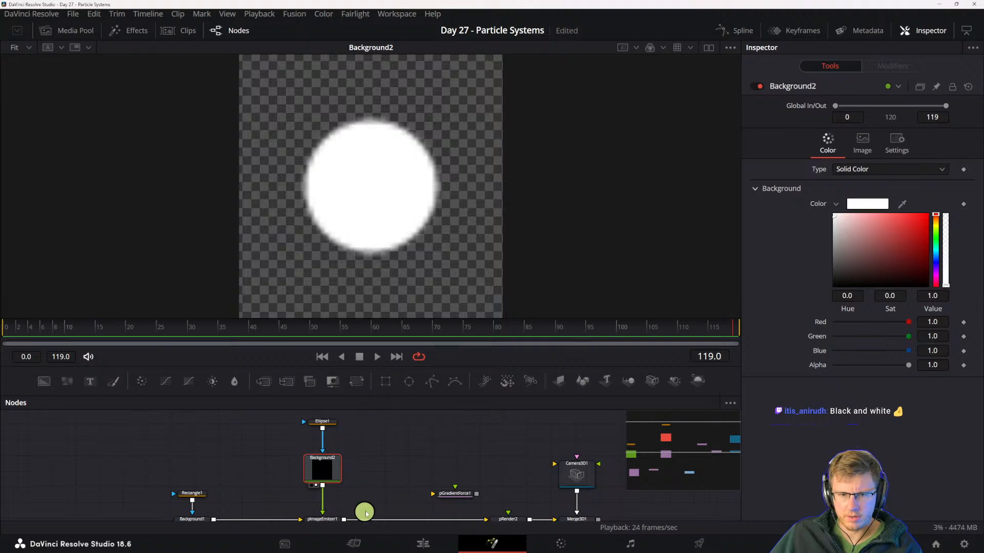
- Set pImageEmitter1's region to All while pRender2 plays in the viewer
scroll(366, 513, "down", 2)
left_click(327, 494)
key("1")
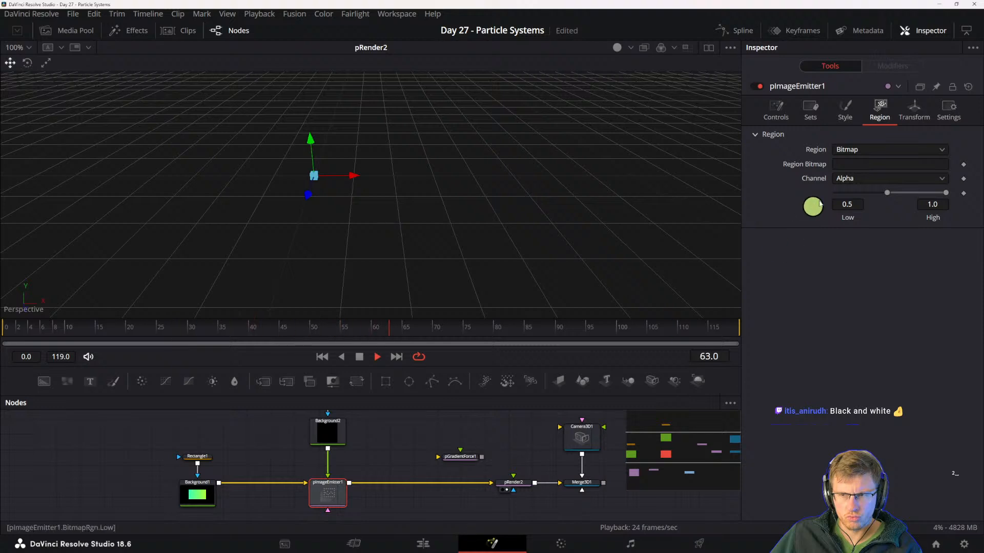
left_click(870, 154)
left_click(848, 175)
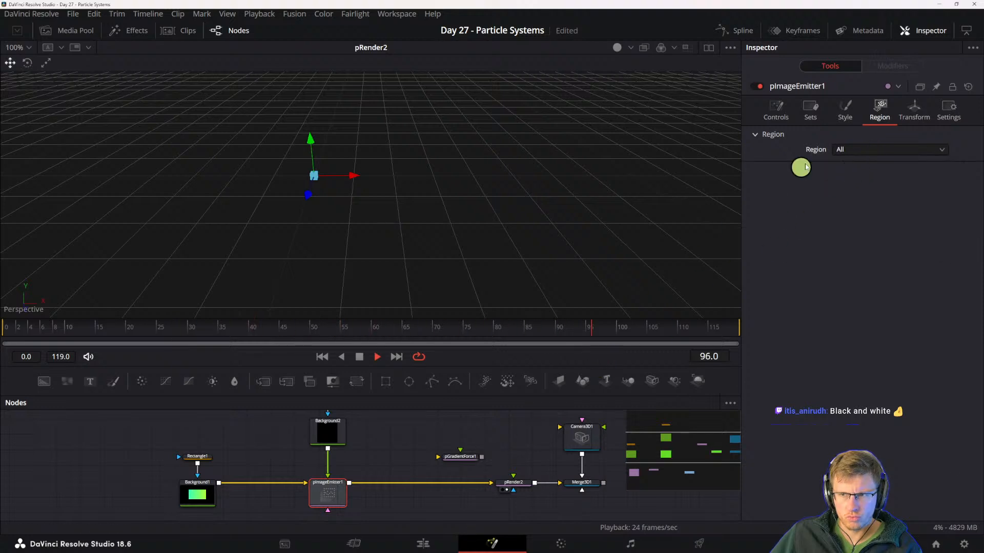
- Swap pImageEmitter1's inputs so Background1 becomes the style bitmap, and inspect the resulting particles up close from an angle
left_click(845, 109)
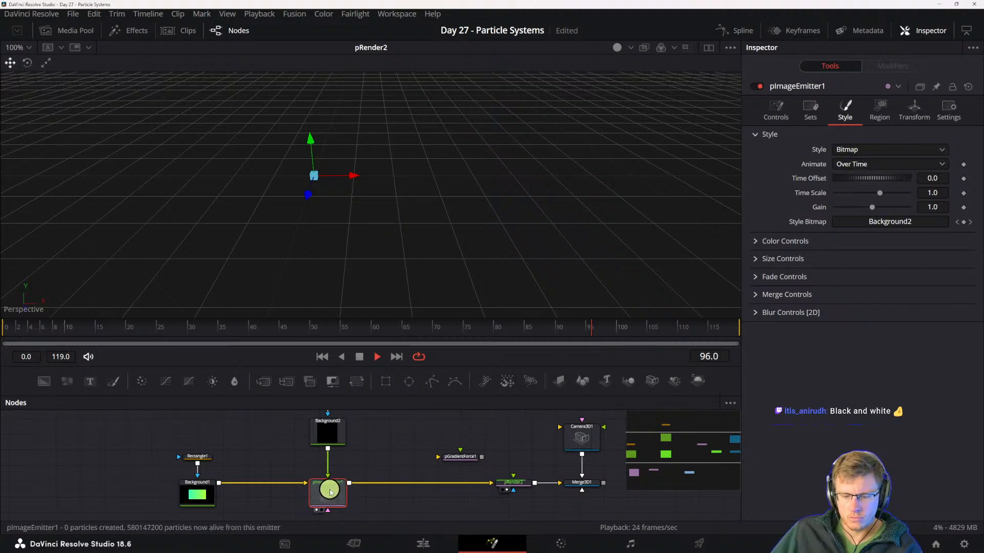
key("ctrl+y")
key("ctrl+t")
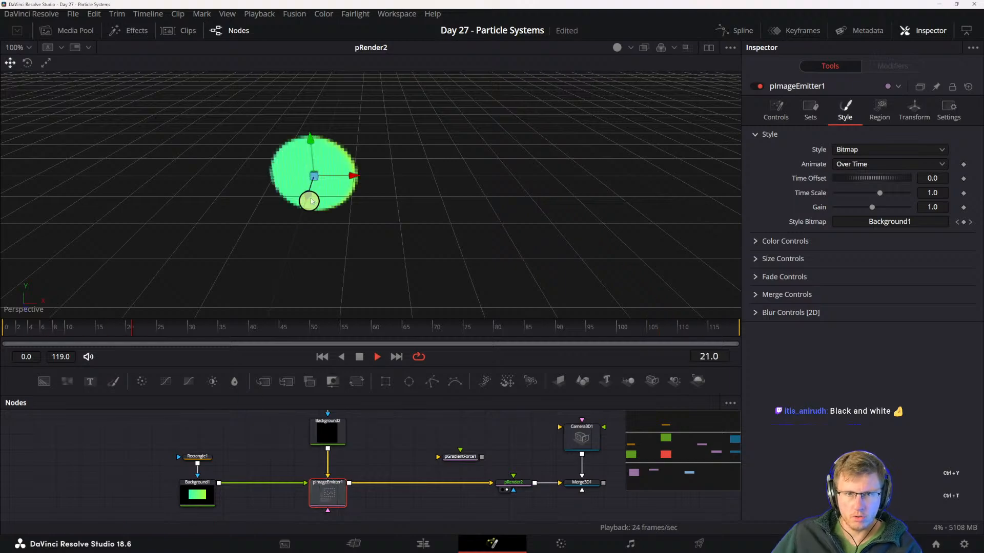
left_click_drag(301, 210, 373, 173)
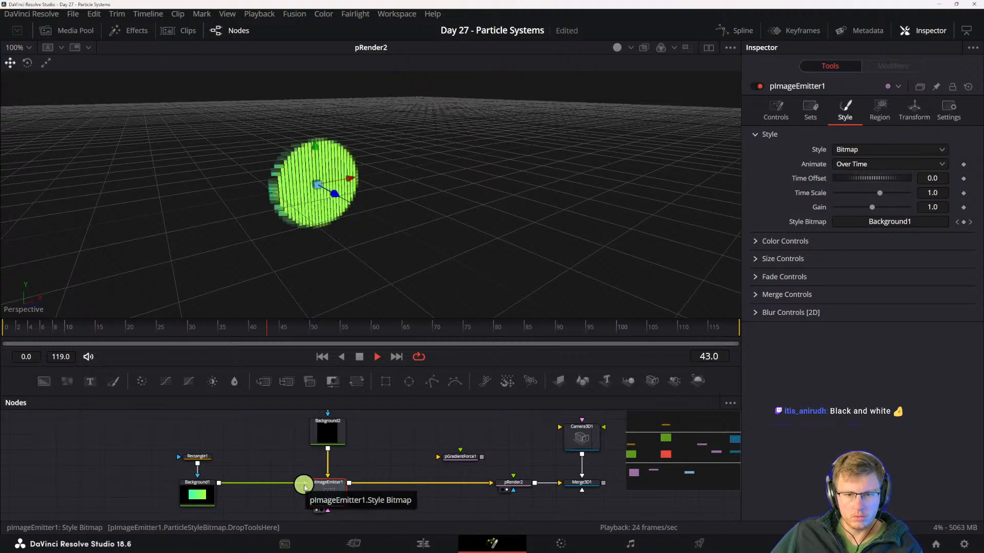
scroll(308, 198, "up", 2)
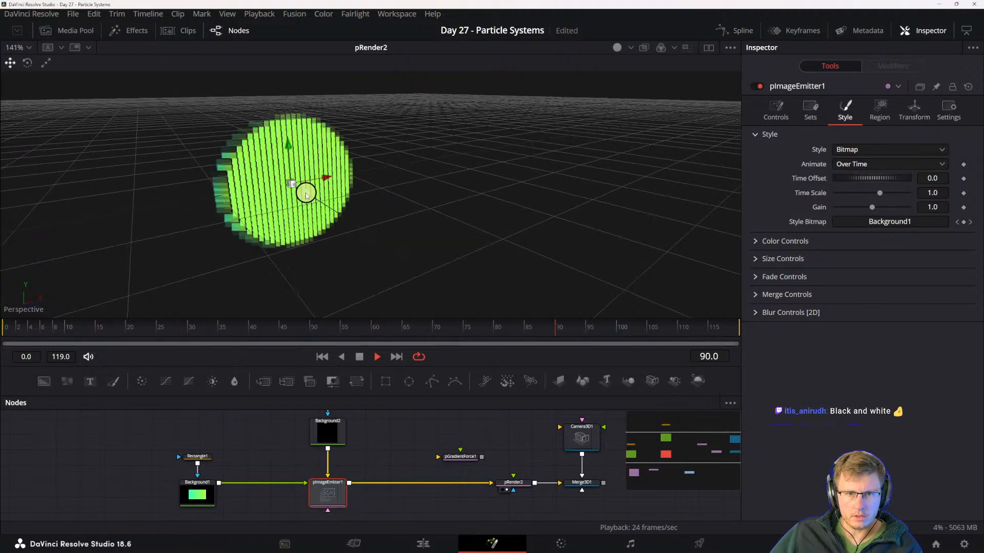
left_click_drag(242, 202, 385, 229)
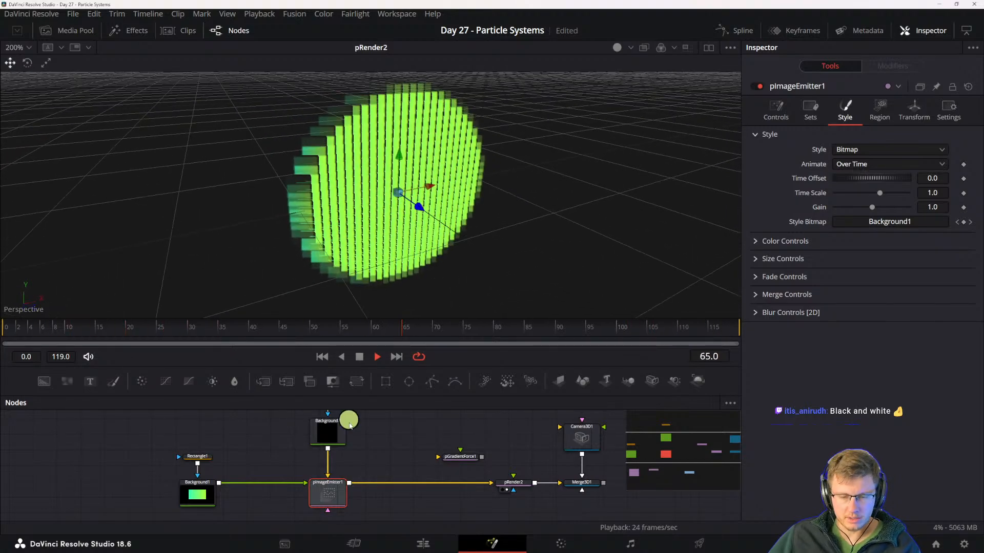
- Flatten Ellipse1 to a height of about 0.17 in the viewer, and show pRender2 again
left_click_drag(360, 422, 384, 499)
left_click(360, 509)
left_click(354, 441)
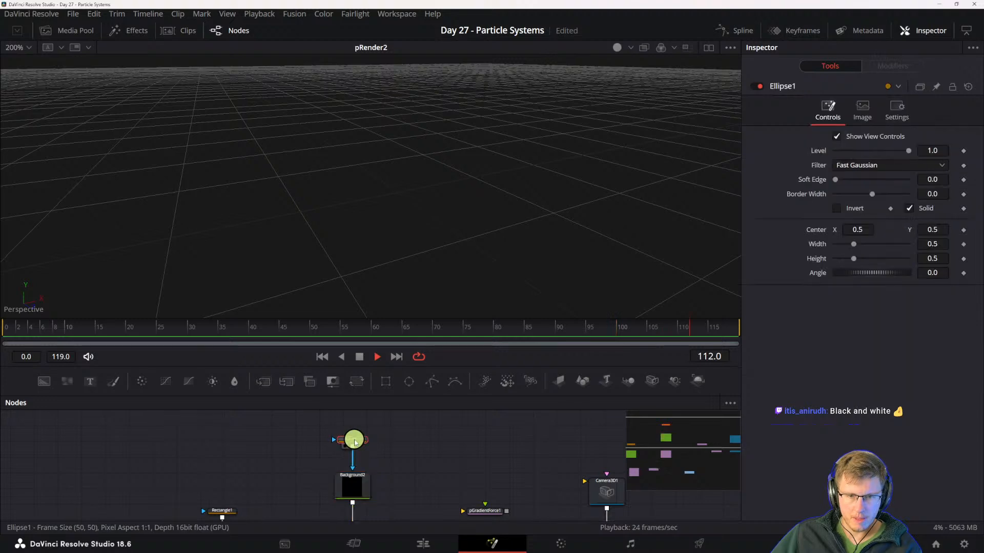
key("space")
key("1")
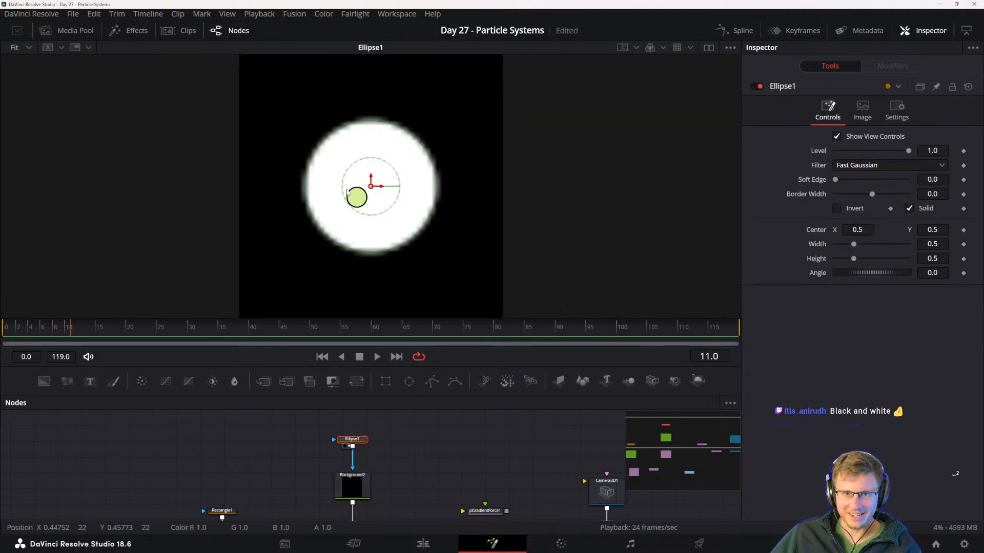
left_click_drag(380, 124, 384, 163)
scroll(306, 514, "down", 2)
left_click(346, 514)
key("2")
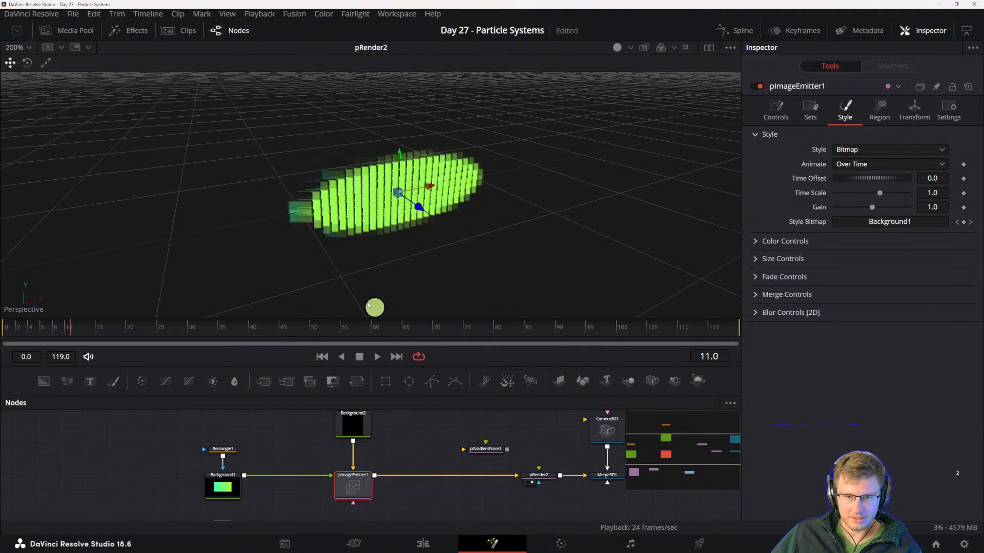
- Stop playback and add the cat clip huh-cat-roblox-huh.gif from the media pool to the node graph near Ellipse1
scroll(371, 418, "up", 5)
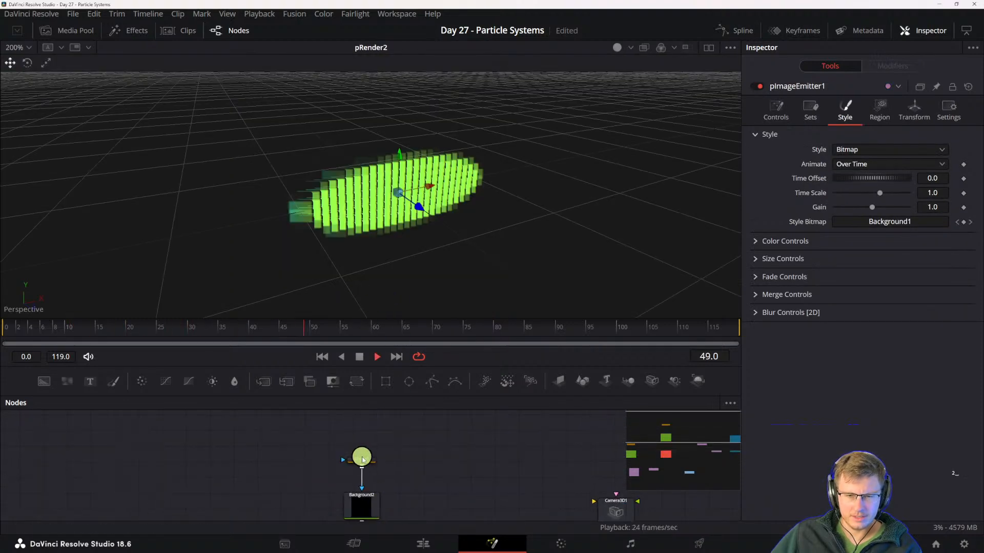
left_click(361, 460)
key("space")
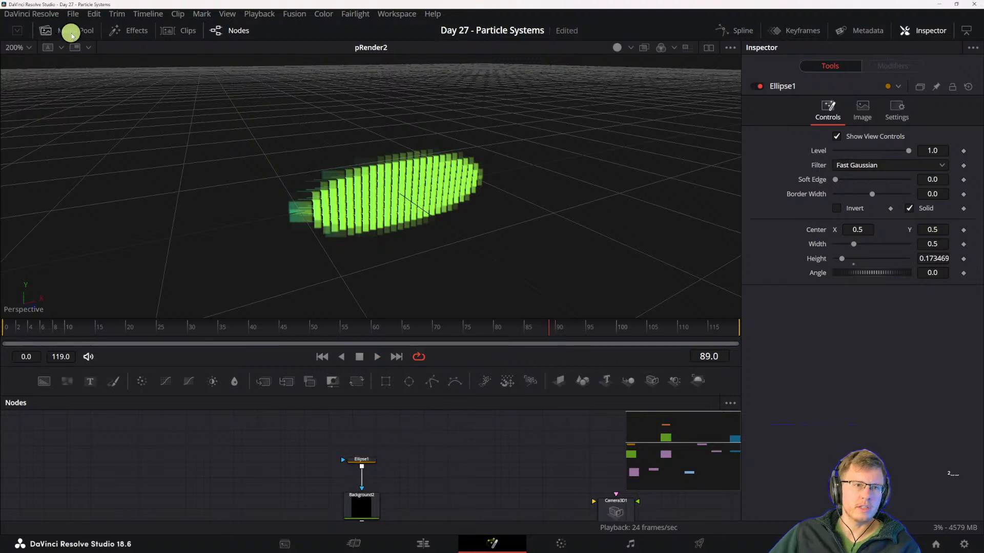
left_click(72, 35)
left_click_drag(217, 74, 371, 457)
left_click_drag(423, 504, 429, 439)
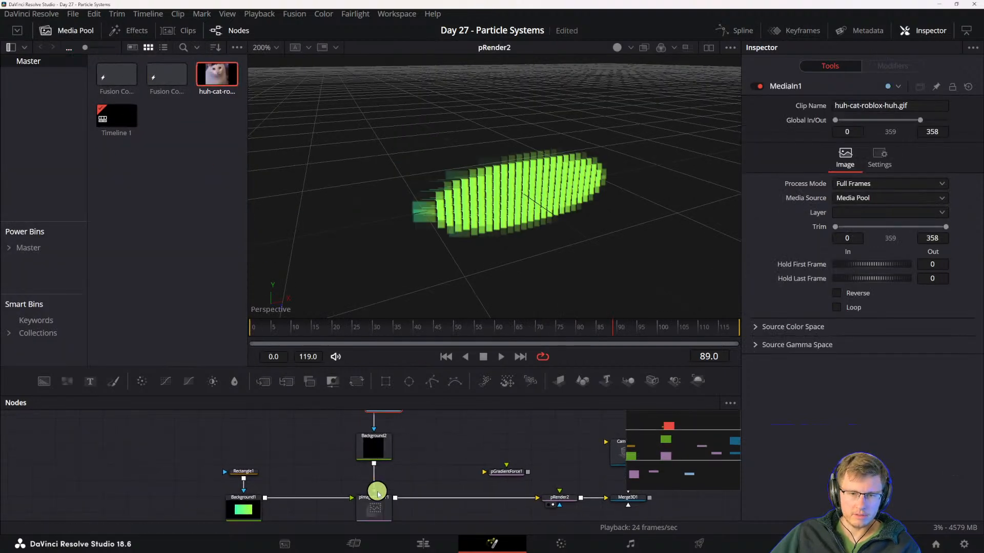
- Replace Background2 with MediaIn1 as pImageEmitter1's image source, and place MediaIn1 directly above the emitter
left_click_drag(374, 484, 359, 473)
left_click_drag(368, 457, 324, 457)
left_click_drag(408, 461, 424, 519)
left_click_drag(403, 459, 426, 498)
left_click_drag(431, 473, 353, 509)
left_click(345, 510)
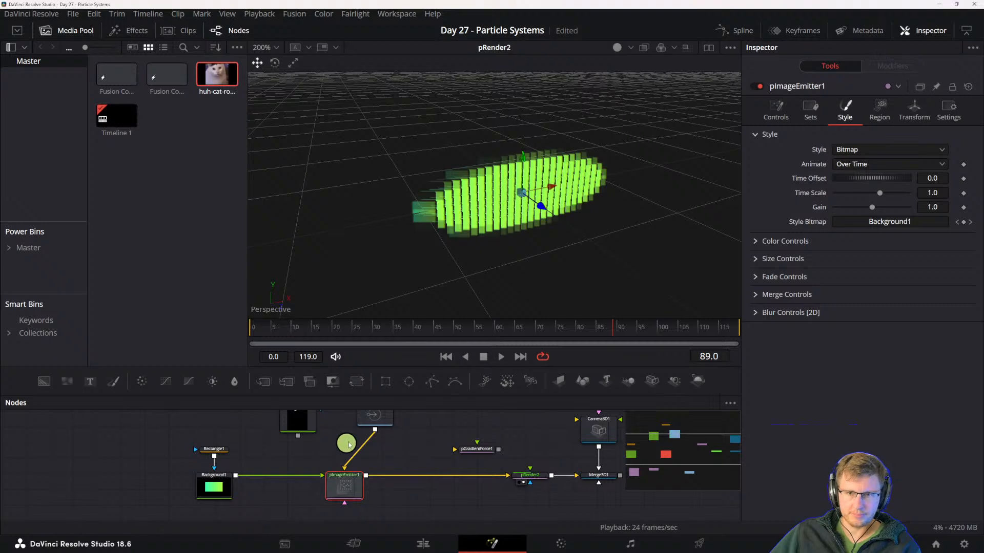
left_click_drag(375, 419, 344, 420)
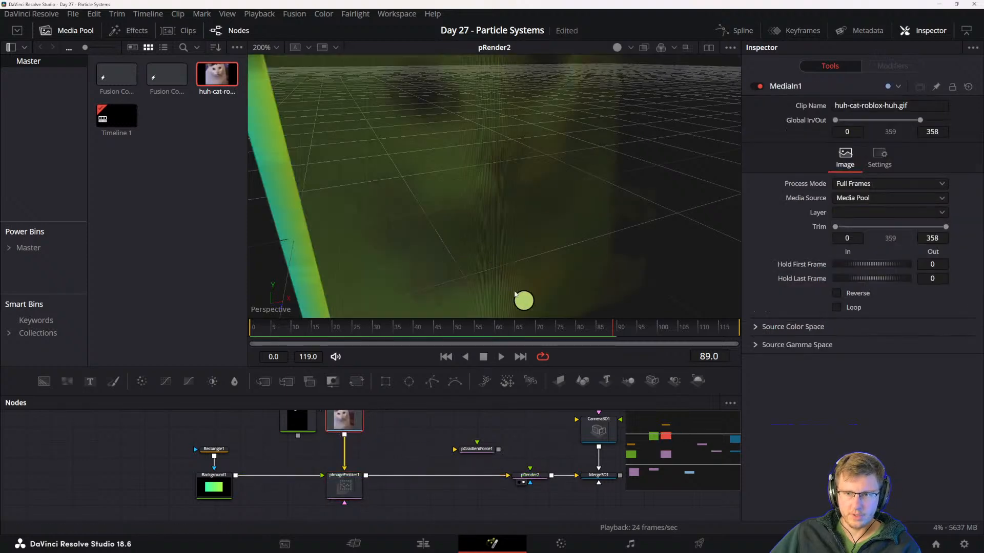
- Play pRender2 from the first frame and examine the animated cat particles from a lower viewing angle
scroll(486, 179, "down", 2)
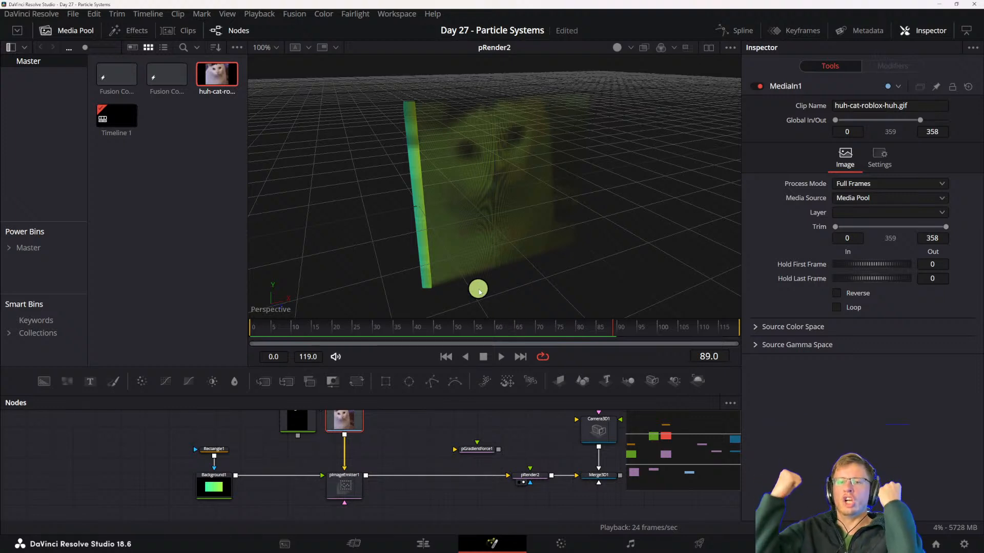
left_click_drag(315, 333, 230, 325)
key("space")
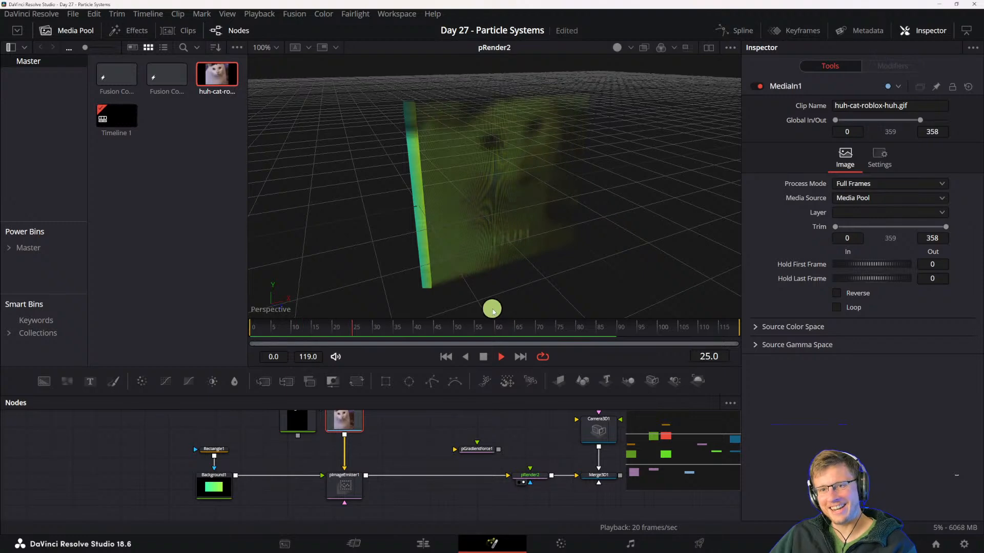
key("space")
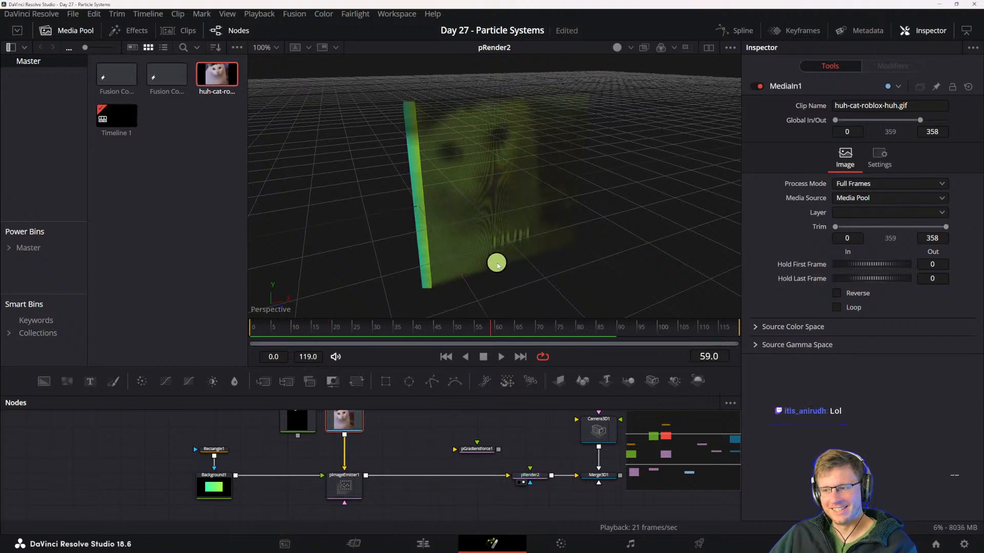
left_click_drag(477, 204, 453, 181)
- Hide the media pool, switch to two side-by-side viewers, and show Camera3D1 in the empty one
left_click_drag(506, 492, 430, 495)
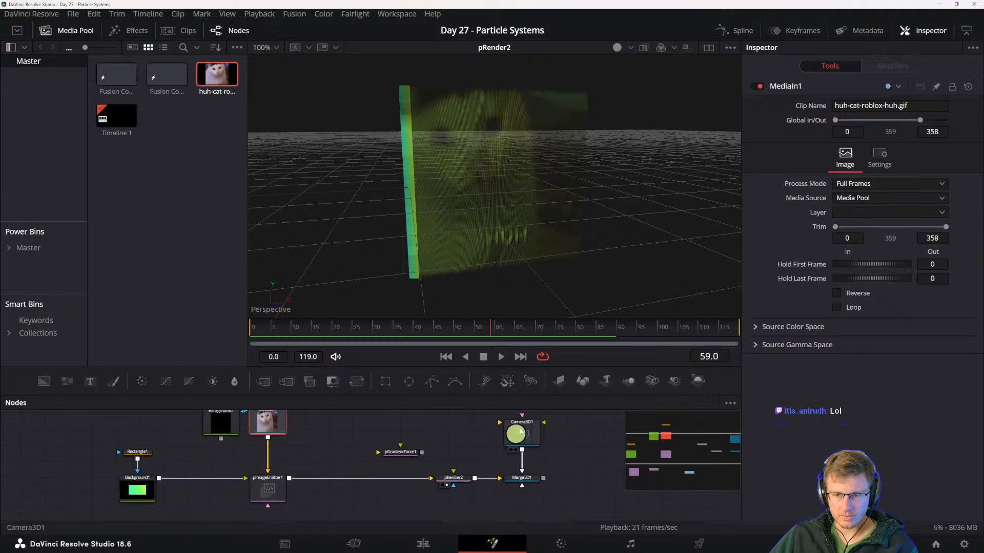
left_click(521, 432)
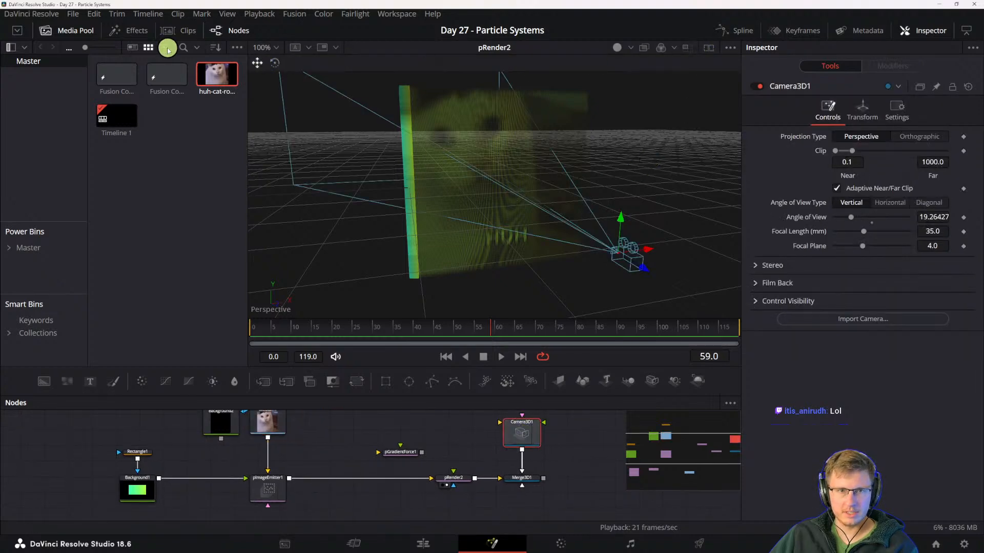
left_click(77, 33)
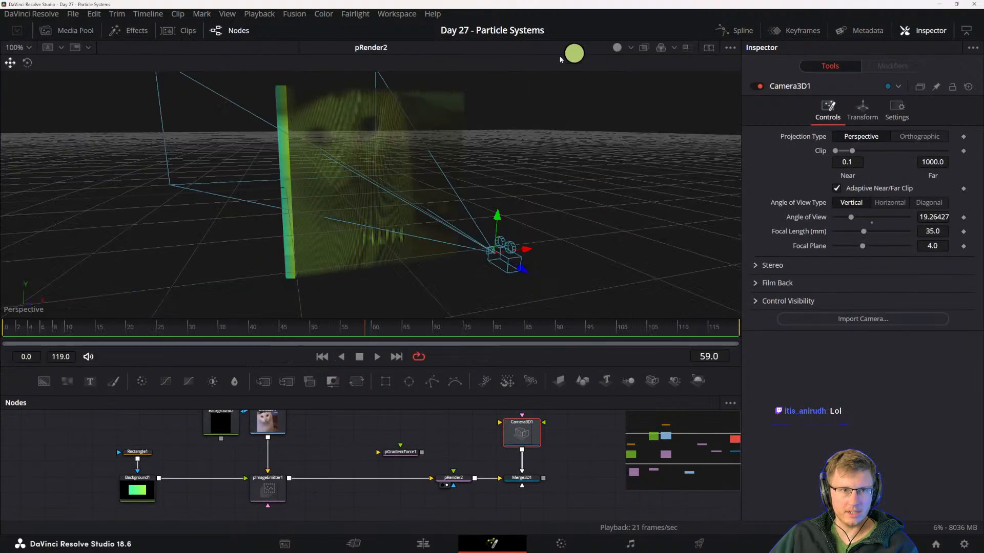
left_click(705, 48)
left_click_drag(195, 149, 378, 147)
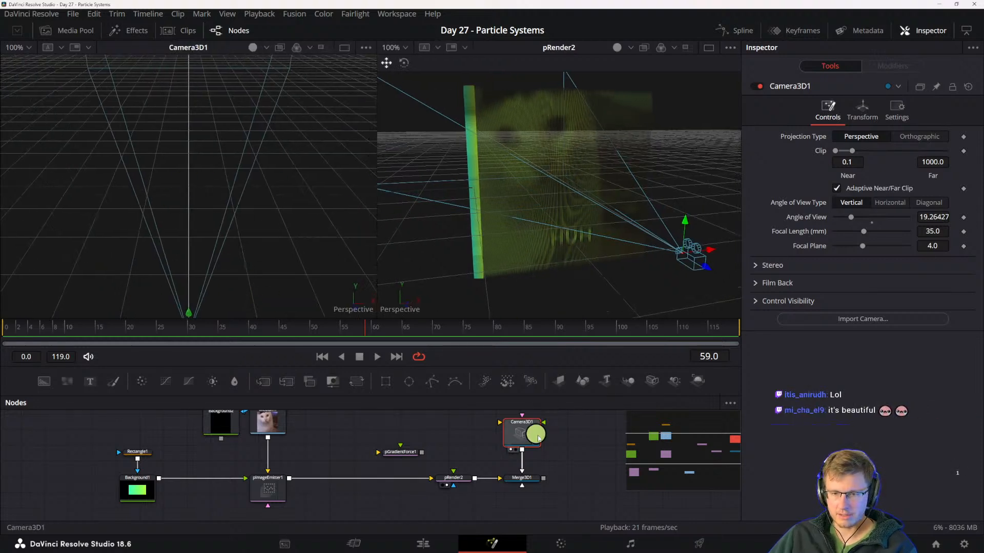
right_click(568, 209)
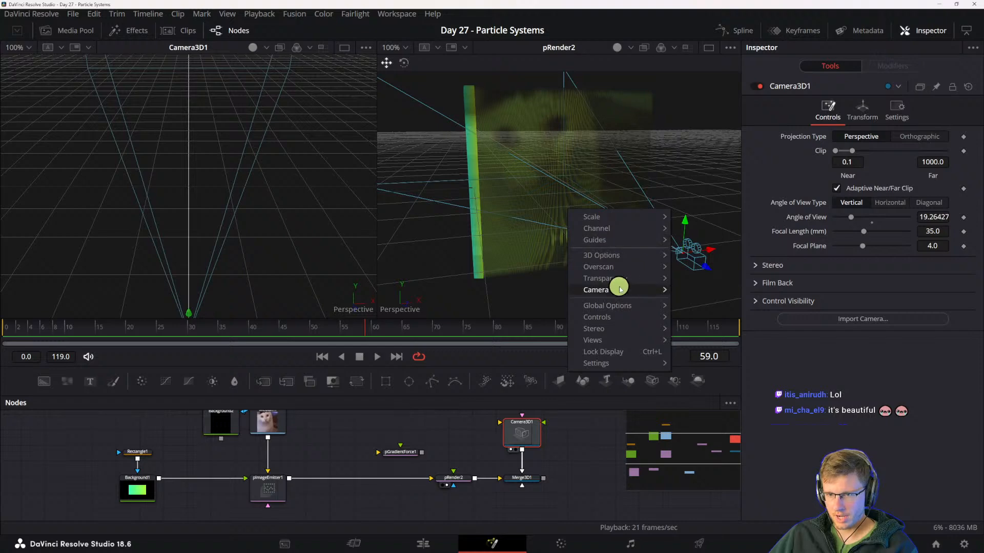
mouse_move(619, 289)
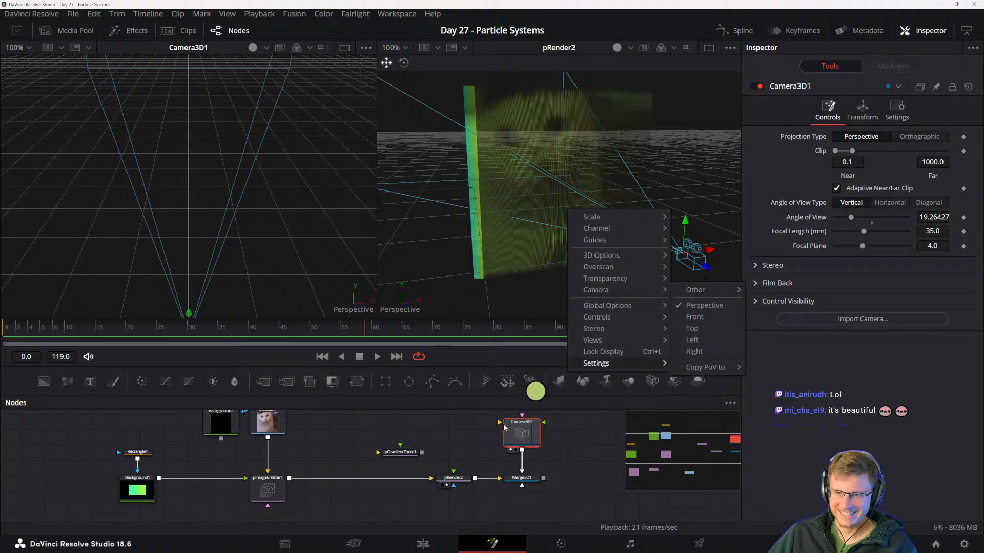
left_click(466, 451)
- Check Merge3D1's settings and its connection from Camera3D1
left_click(528, 480)
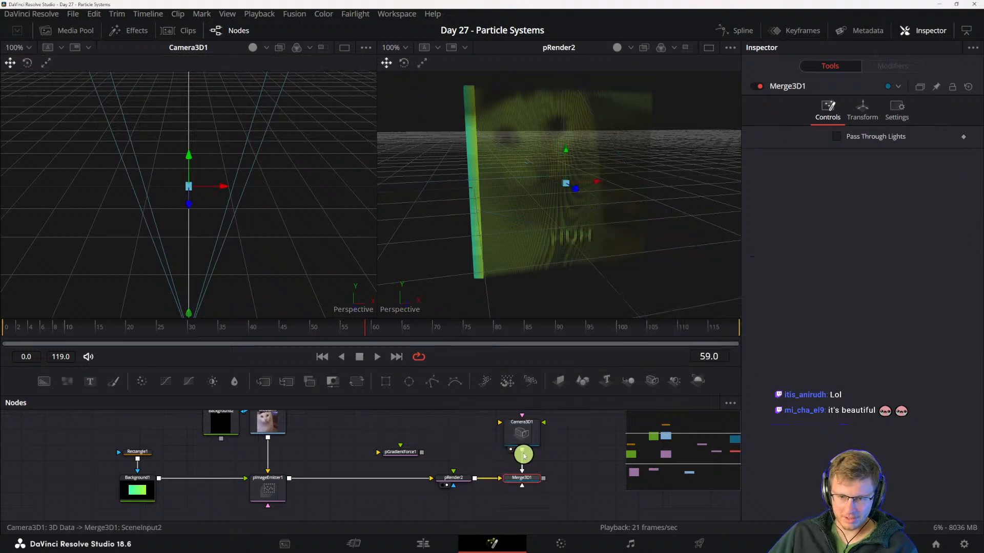
left_click(527, 430)
left_click(526, 478)
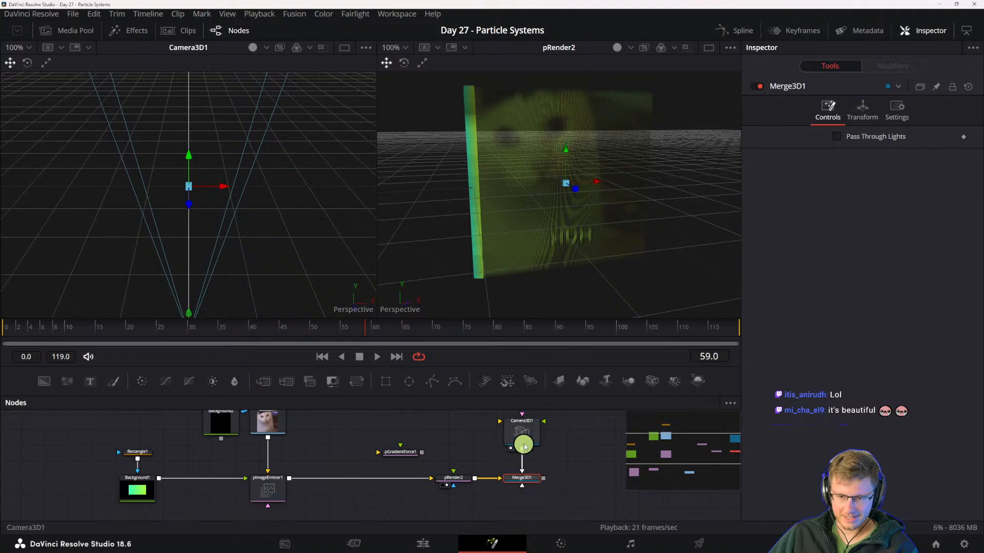
- Show Camera3D1 in the second viewer and change that viewer's camera from Perspective to Camera3D1
right_click(596, 212)
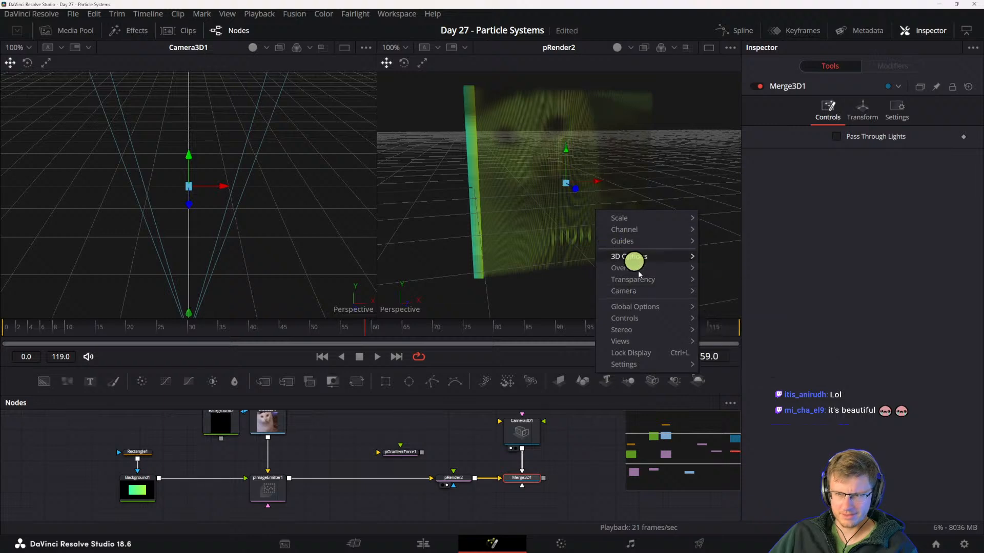
mouse_move(652, 312)
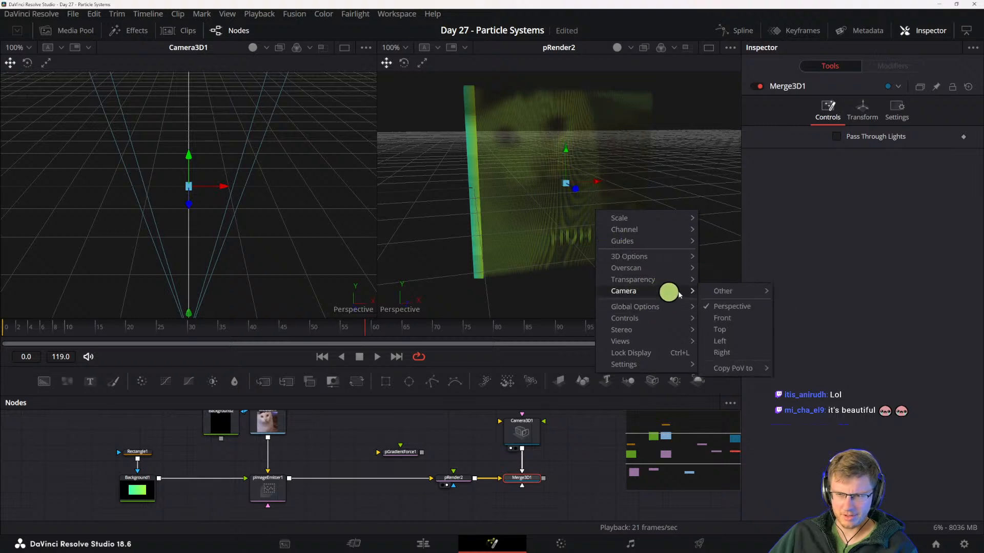
left_click(822, 287)
left_click_drag(536, 448, 508, 465)
left_click(490, 450)
key("2")
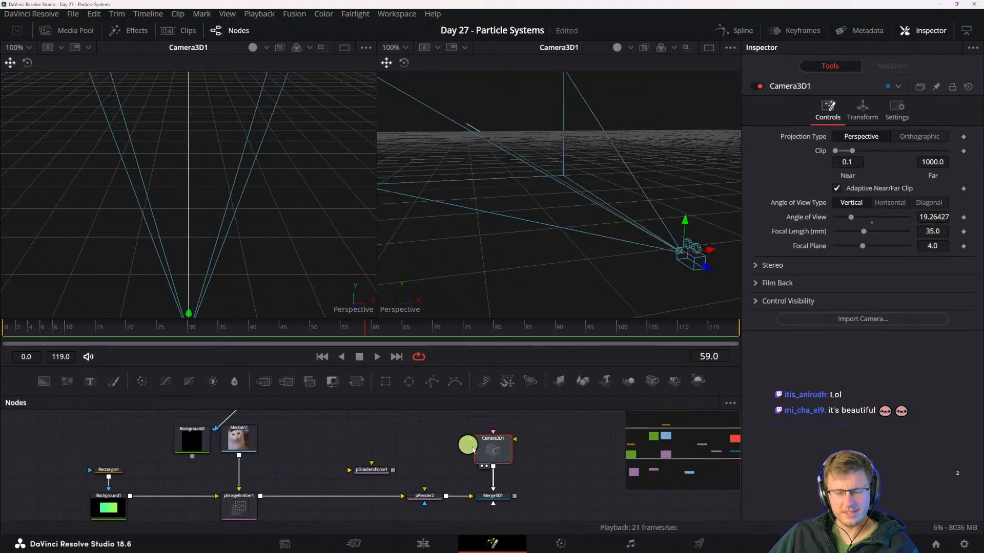
right_click(497, 446)
right_click(457, 239)
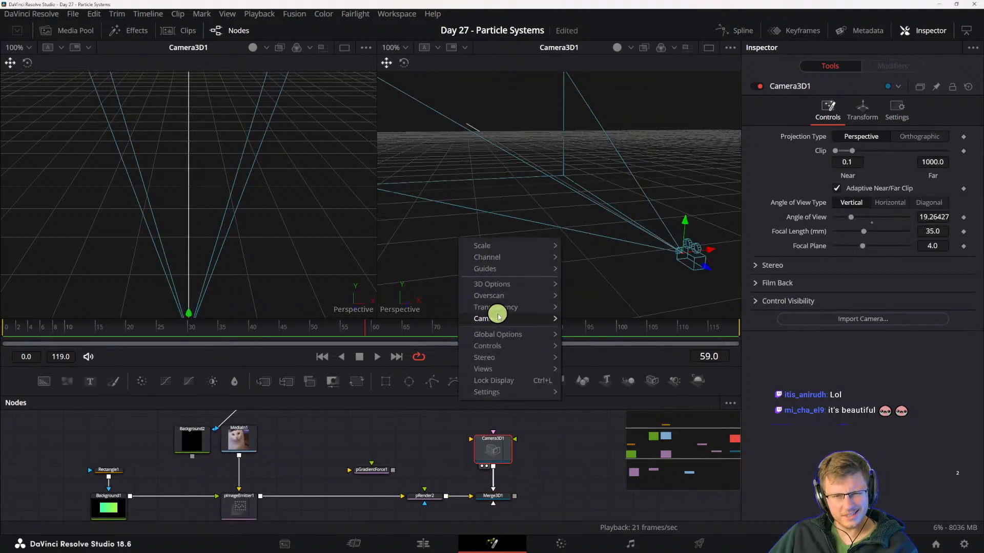
mouse_move(500, 318)
left_click(589, 318)
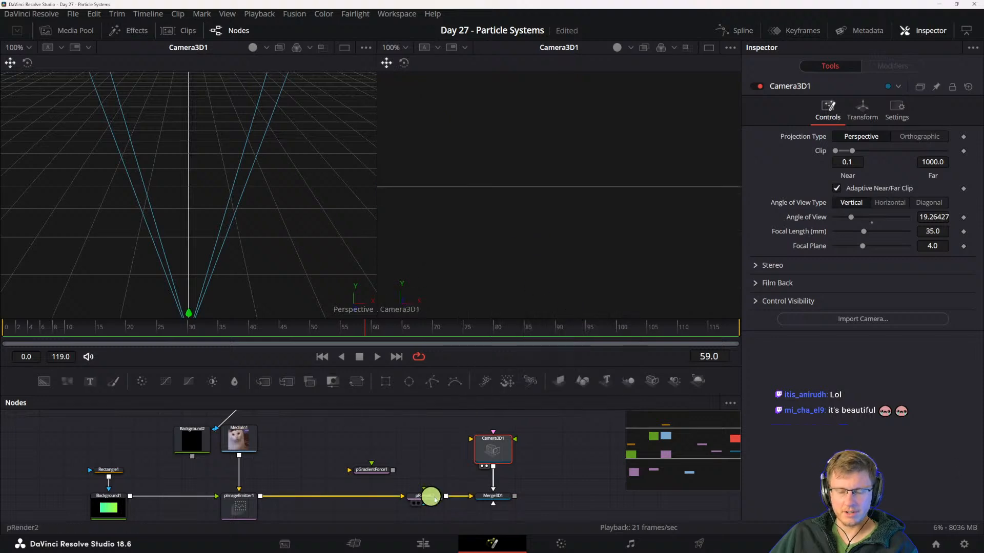
- Check Camera3D1's transform, projection and general settings, and expand its Control Visibility options
left_click(875, 117)
left_click(832, 111)
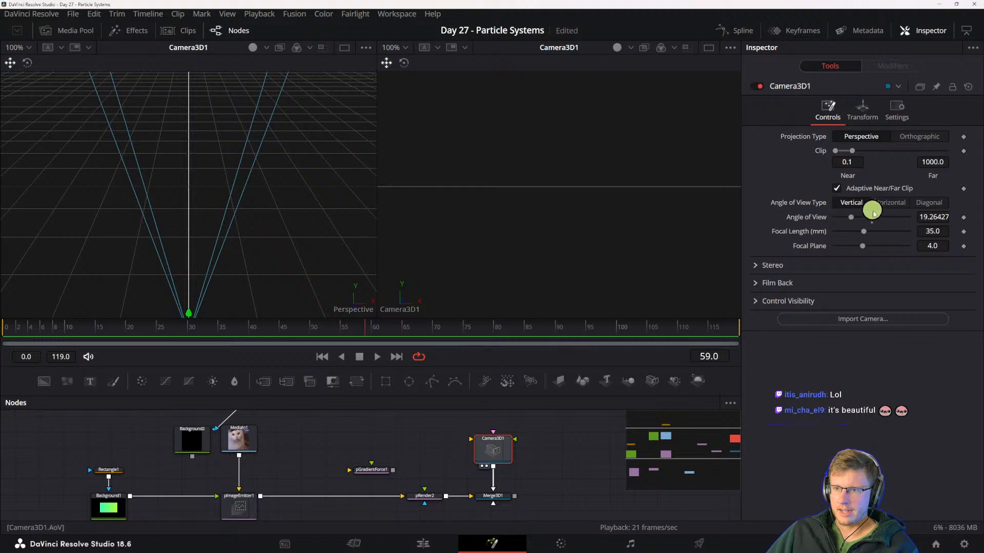
left_click(896, 110)
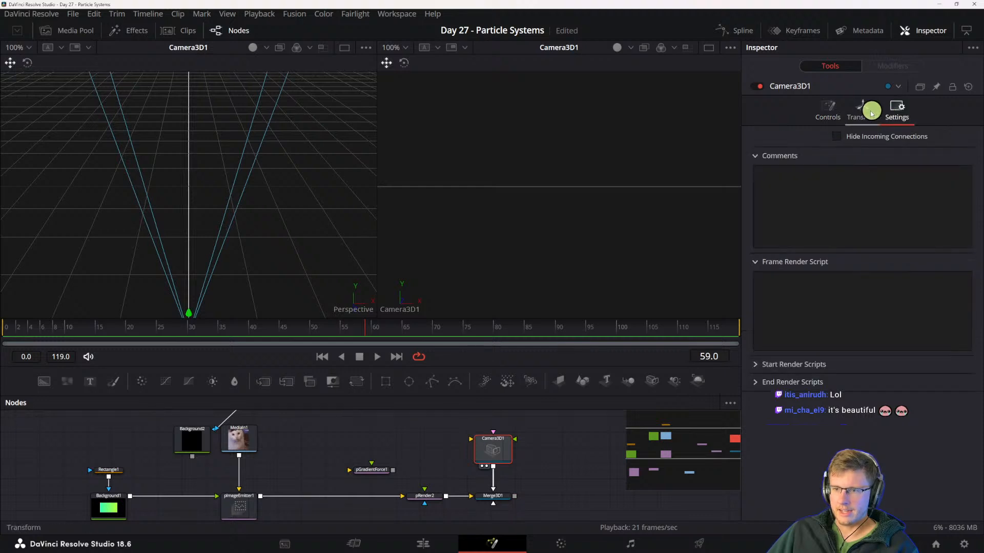
left_click(833, 109)
left_click(752, 301)
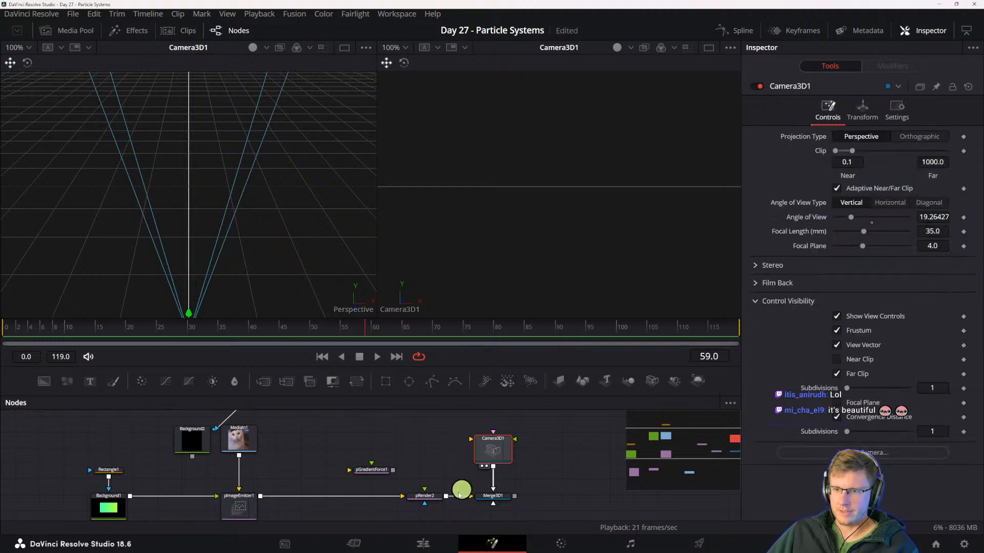
- Examine pRender2's Controls, Scene, Grid, Image and Settings pages and its View [2D] choices, keeping Scene (Perspective)
scroll(492, 496, "right", 1)
left_click(409, 494)
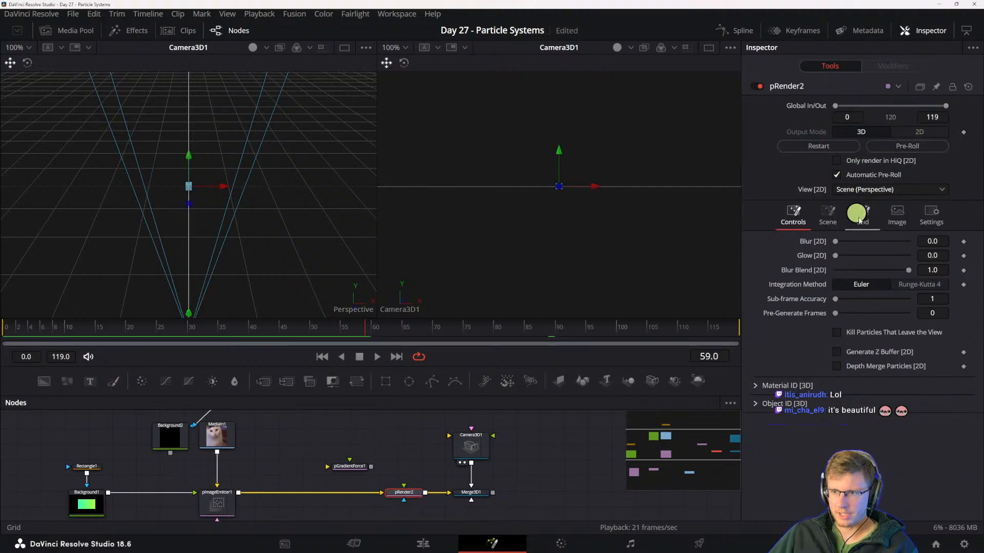
left_click(827, 215)
left_click(875, 218)
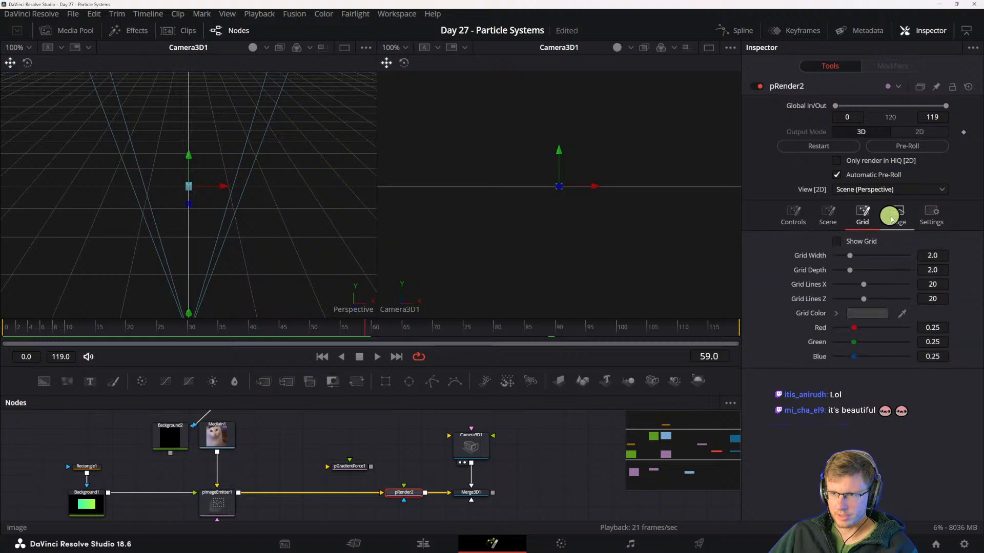
left_click(904, 218)
left_click(925, 218)
left_click(800, 217)
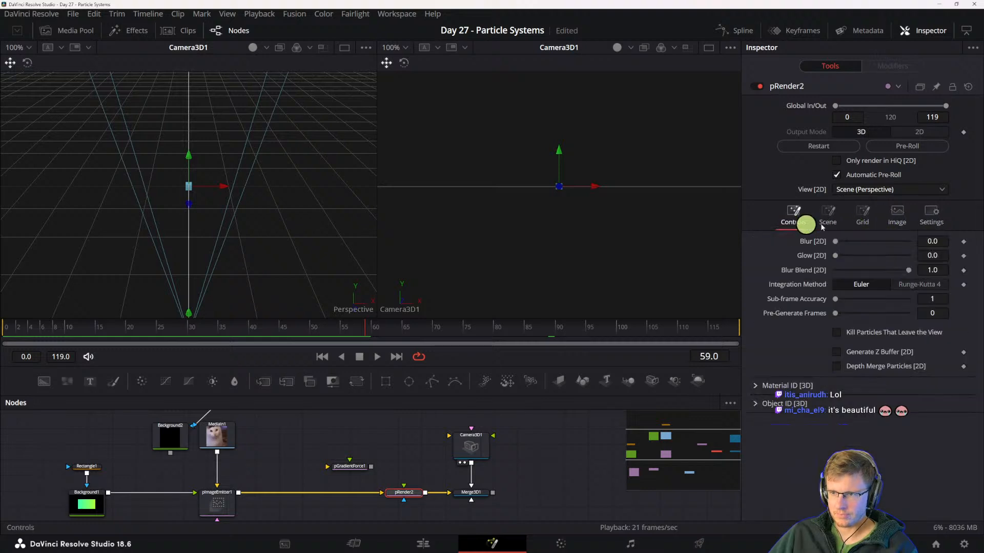
left_click(894, 218)
left_click(930, 216)
left_click(793, 216)
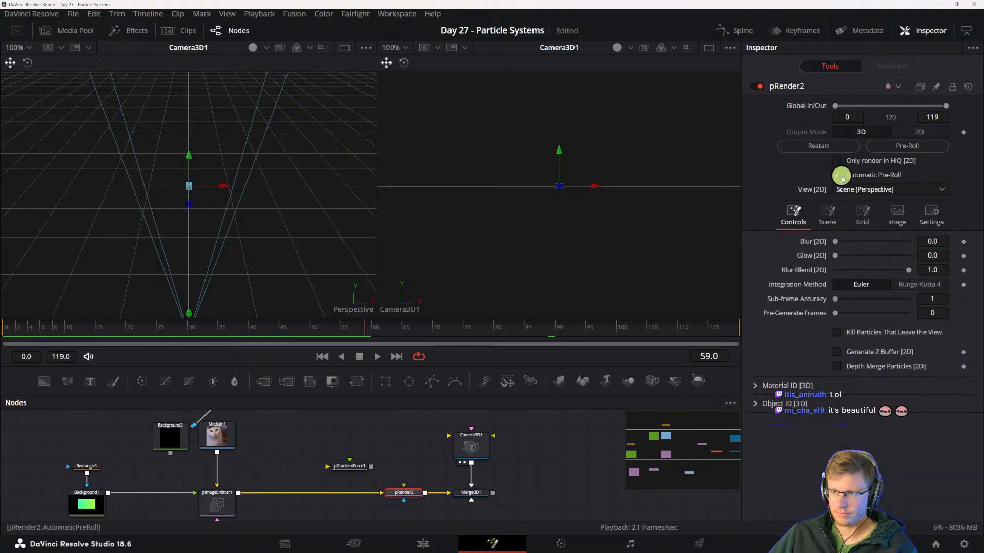
left_click(843, 190)
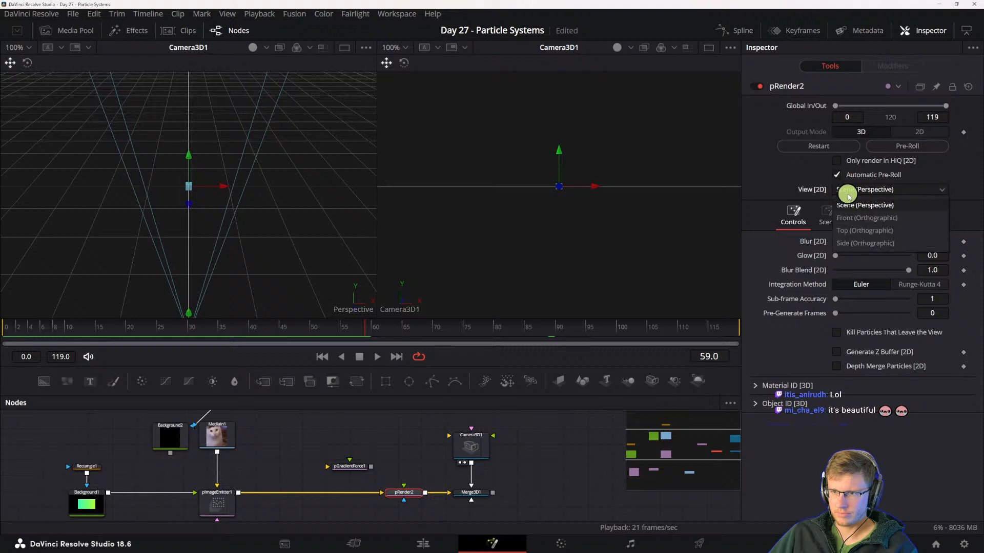
left_click(852, 205)
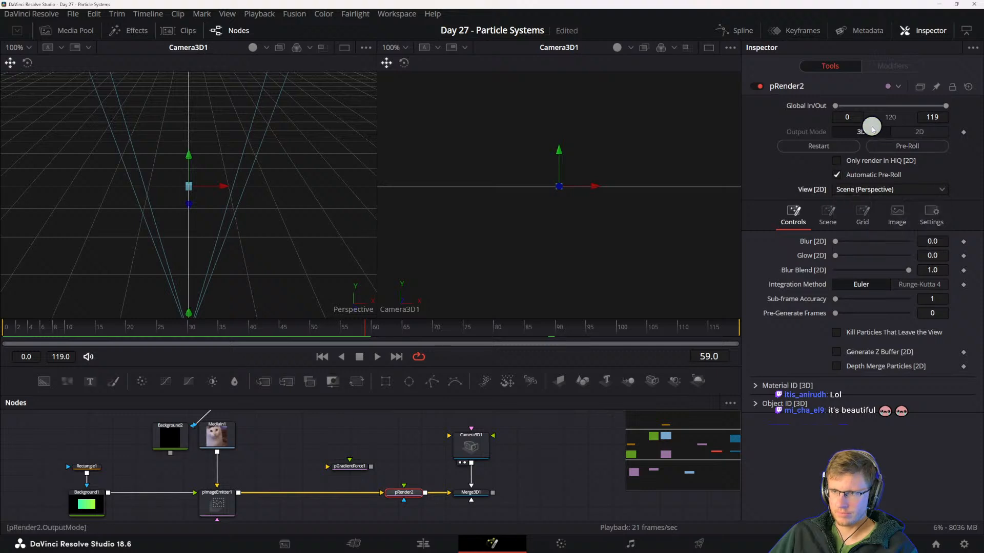
- Restart pRender2's particle simulation and play the timeline
left_click(830, 147)
key("space")
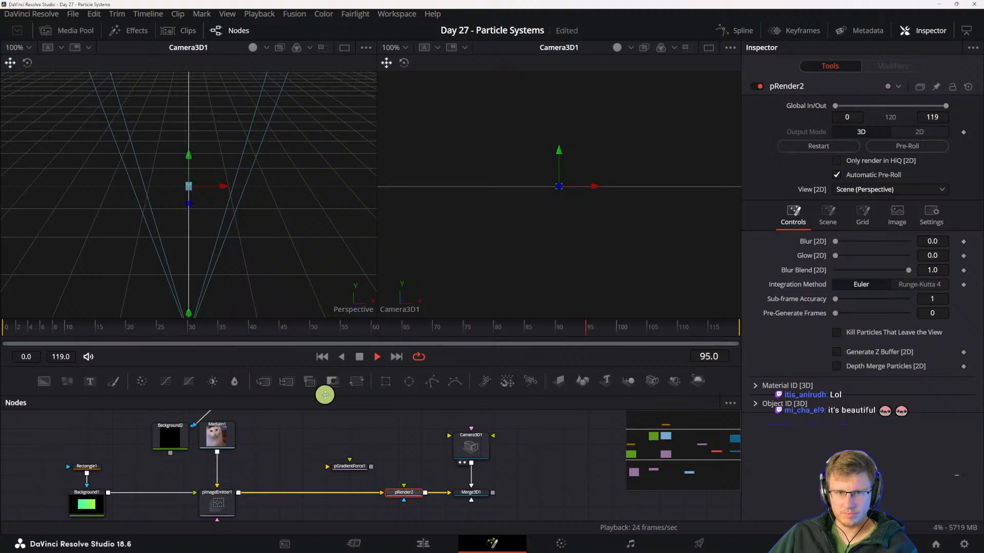
key("space")
- Show pRender2 in the first viewer in place of Camera3D1, and play the cat particles
left_click_drag(254, 475, 257, 465)
key("1")
mouse_move(193, 236)
left_mouse_down()
mouse_move(126, 133)
mouse_move(188, 99)
mouse_move(140, 119)
mouse_move(186, 220)
left_mouse_up()
key("space")
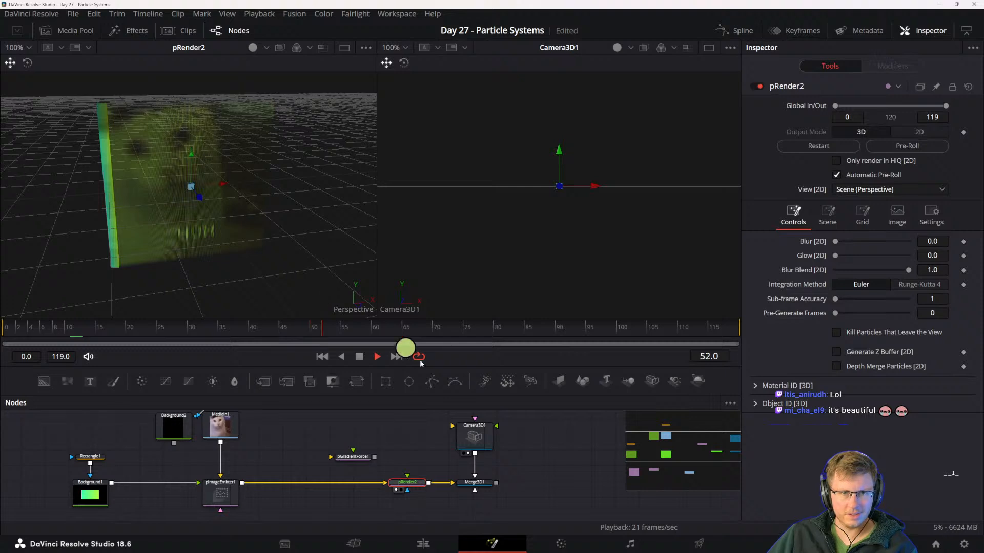
key("space")
- Show Background1's Rectangle1 mask in the second viewer and select it for editing
left_click_drag(213, 486, 267, 479)
left_click(141, 481)
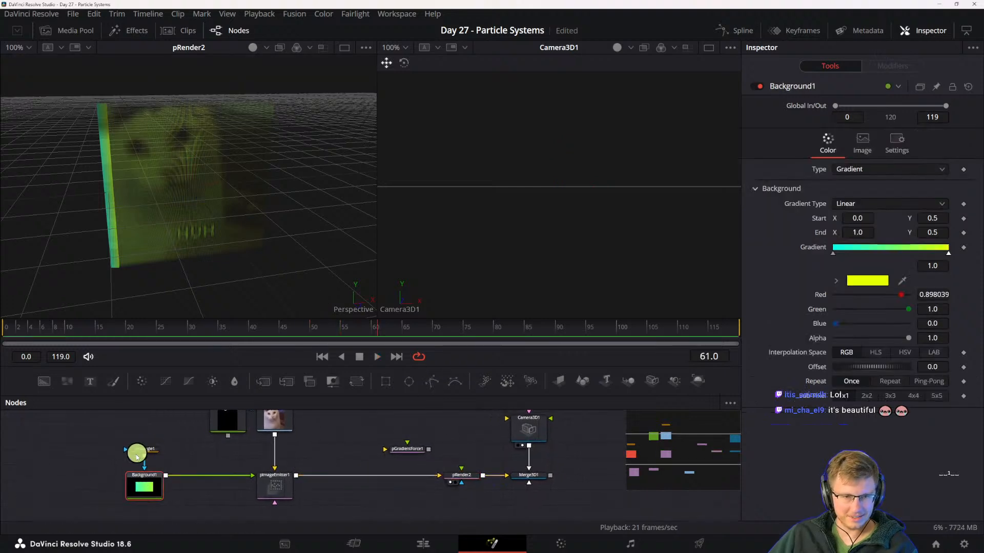
left_click_drag(137, 451, 404, 232)
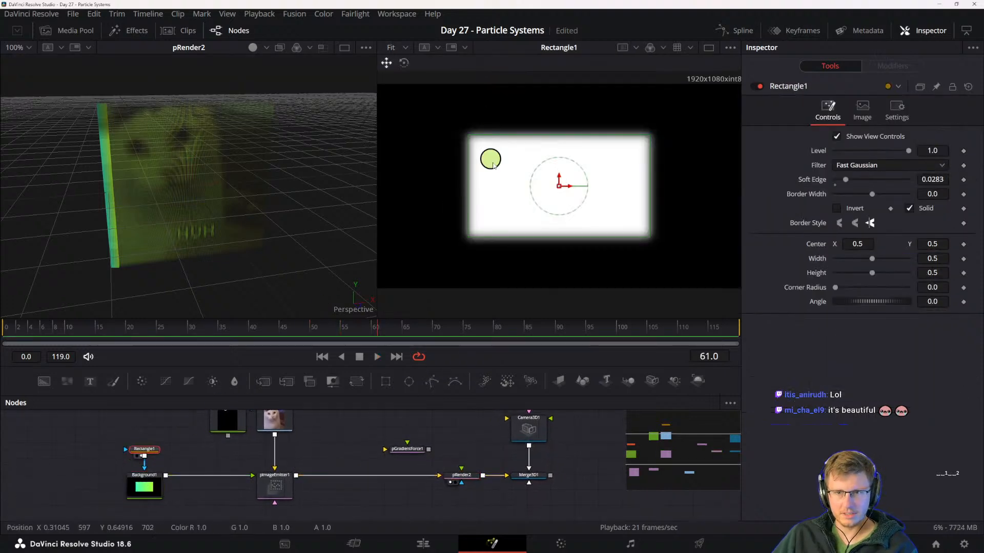
left_click(145, 470)
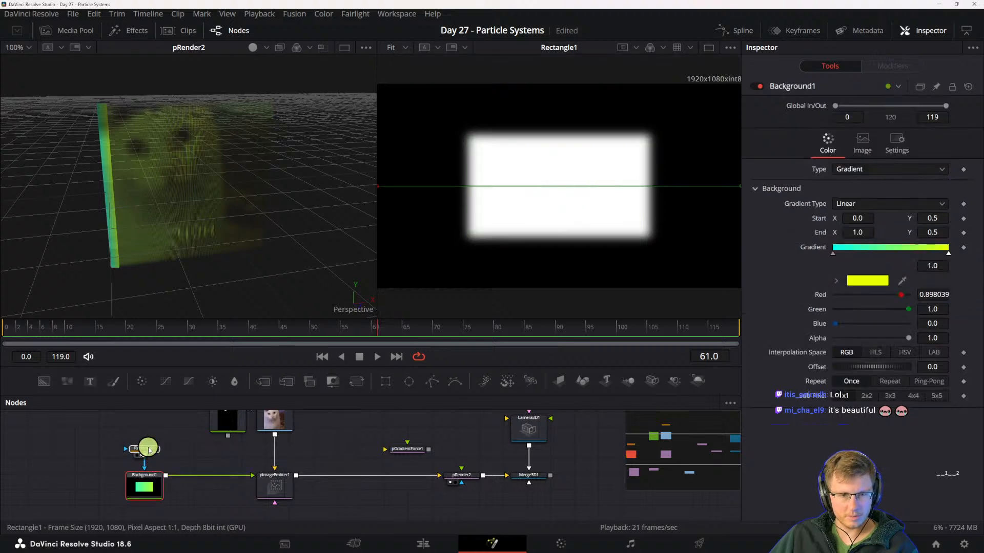
left_click(145, 449)
- Set Rectangle1's Soft Edge to 0.0 and replay the particles
left_click_drag(861, 179, 838, 179)
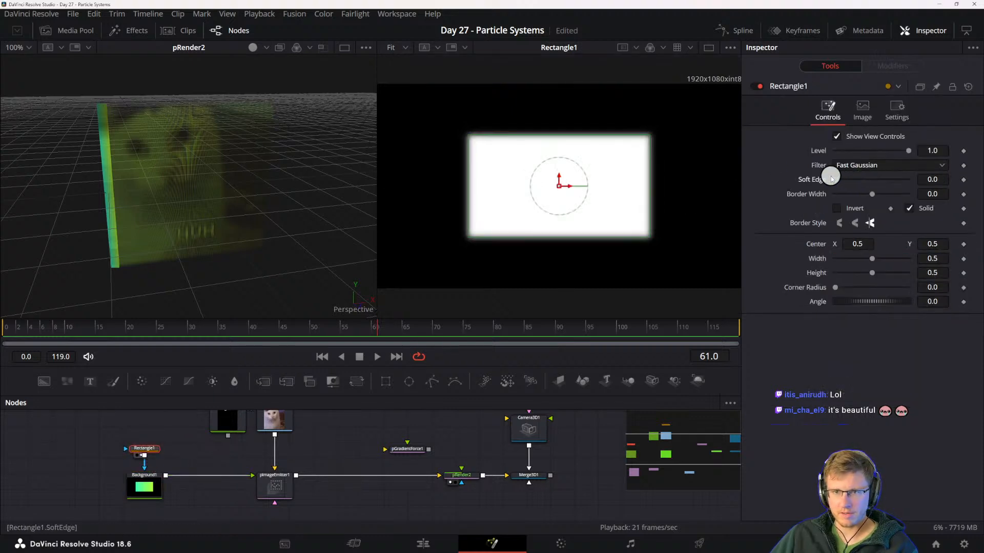
key("space")
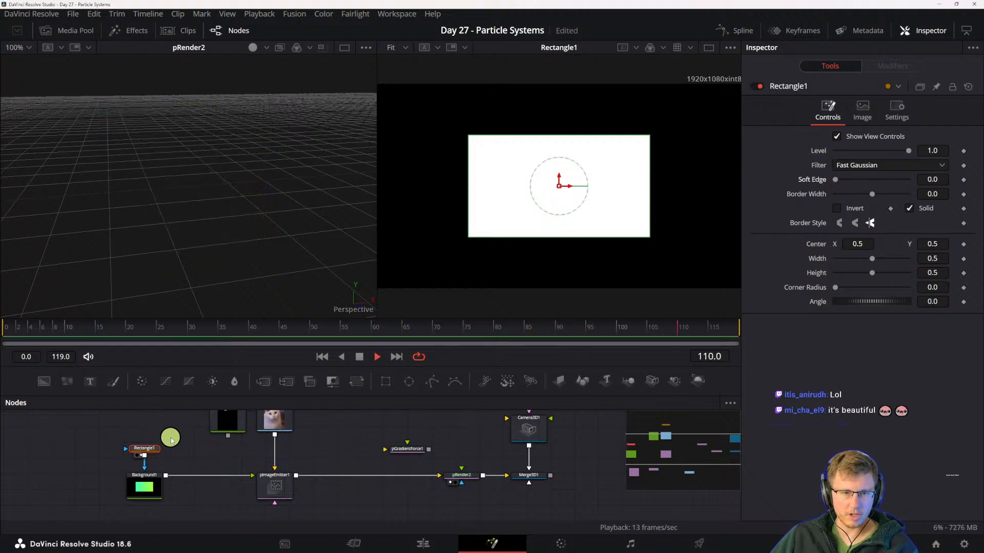
key("space")
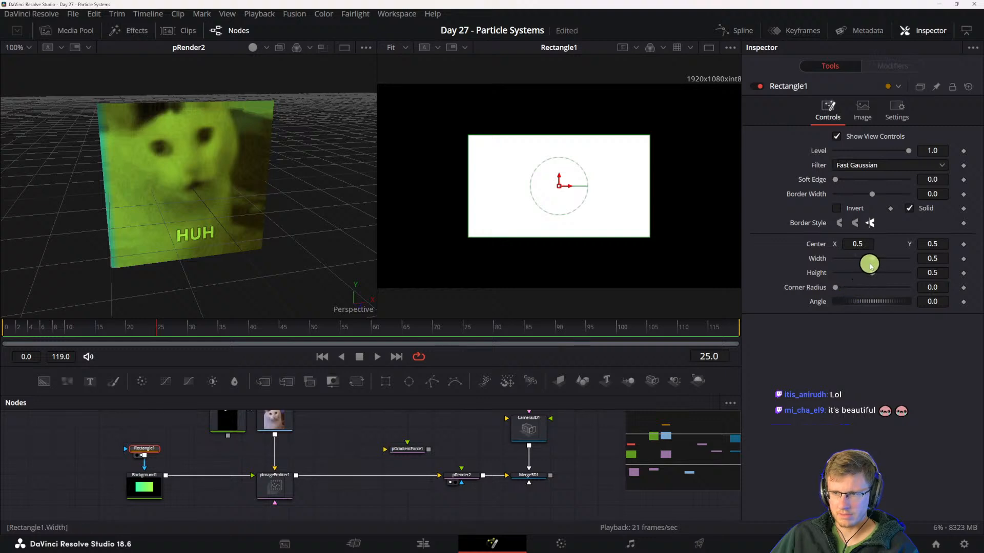
- Resize the Rectangle1 mask to a width of about 1.39 and a height of about 0.66
left_click_drag(649, 173, 615, 178)
left_click(175, 164)
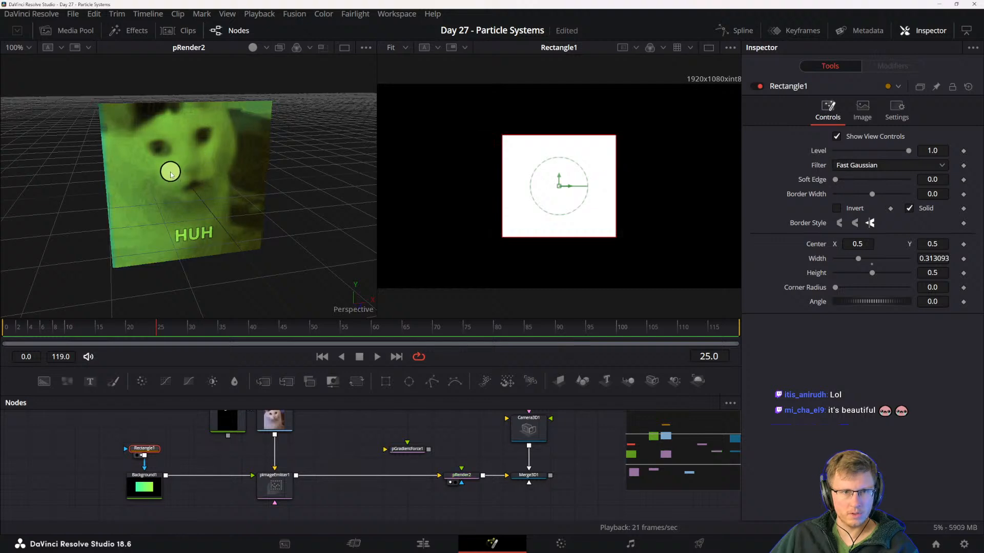
left_click_drag(553, 165, 305, 187)
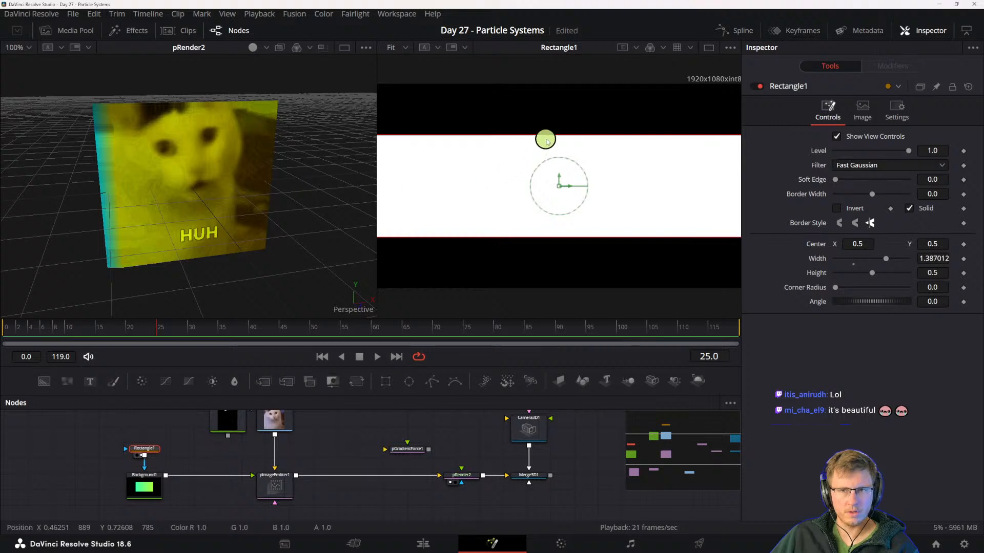
mouse_move(547, 138)
left_mouse_down()
mouse_move(552, 183)
mouse_move(562, 94)
mouse_move(562, 132)
left_mouse_up()
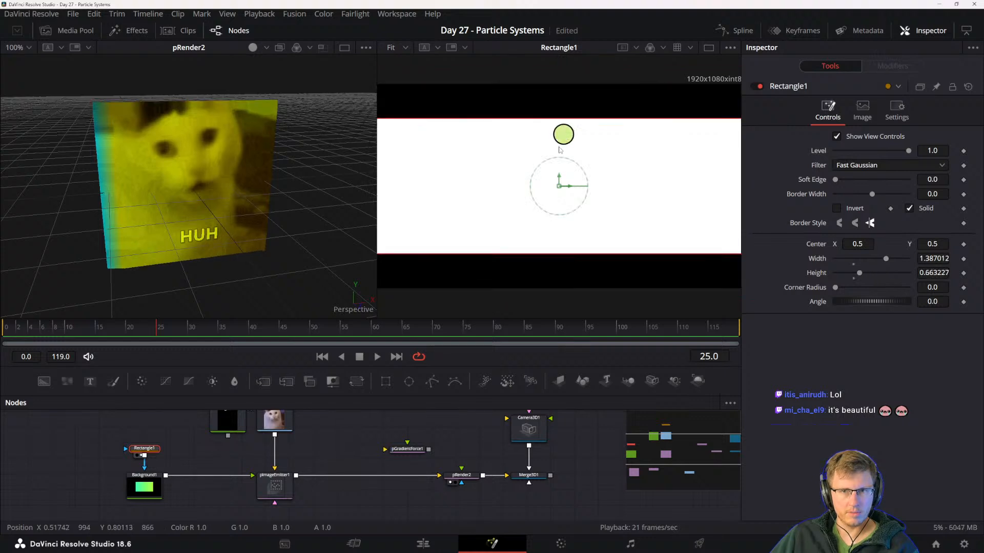
- Set pImageEmitter1's particle Size to 0.1457 and Size Variance to 0.311
left_click(283, 480)
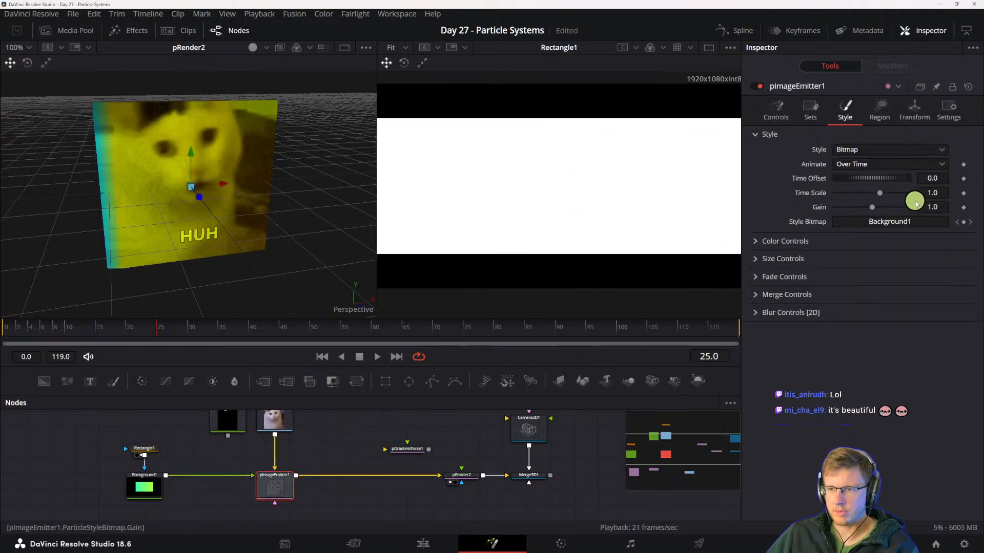
left_click(754, 258)
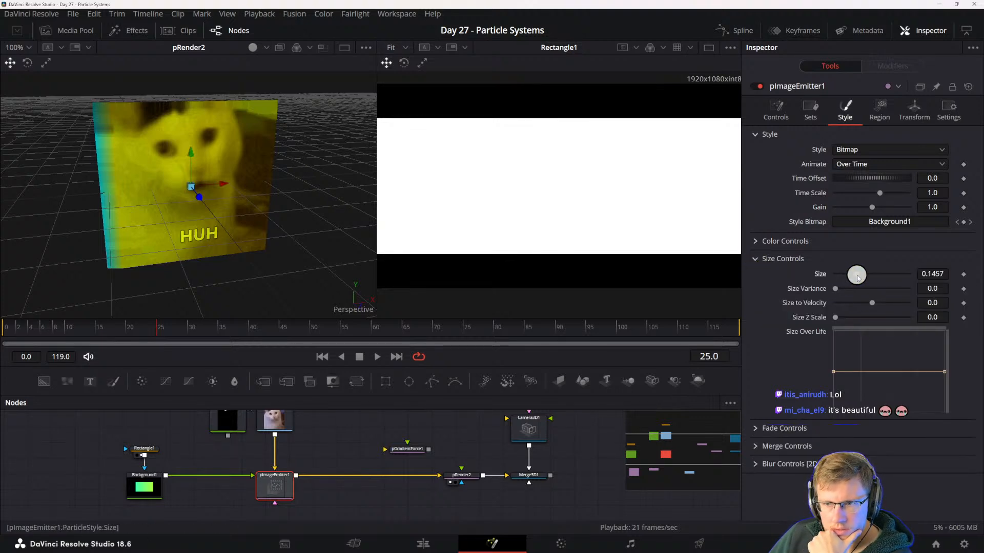
left_click_drag(856, 275, 851, 286)
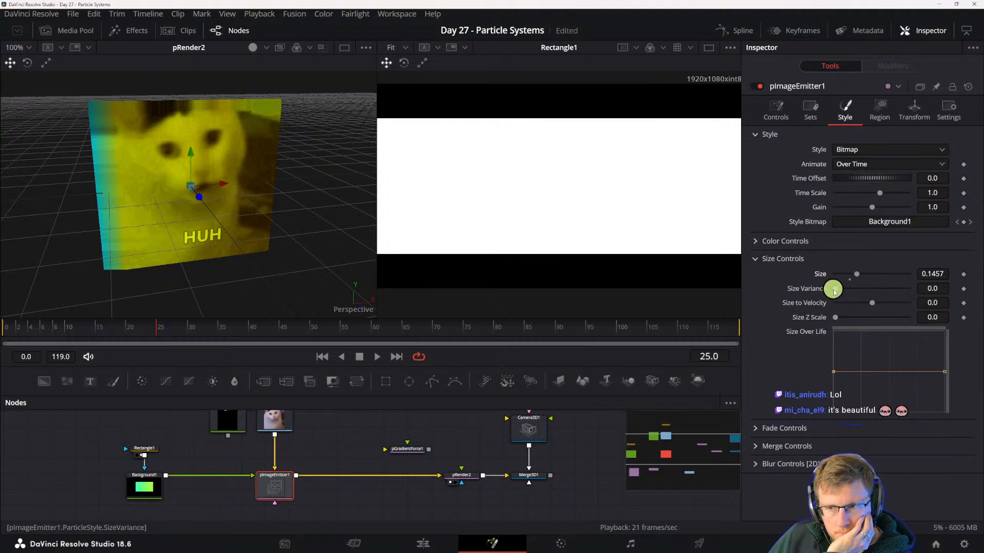
left_click_drag(833, 291, 876, 291)
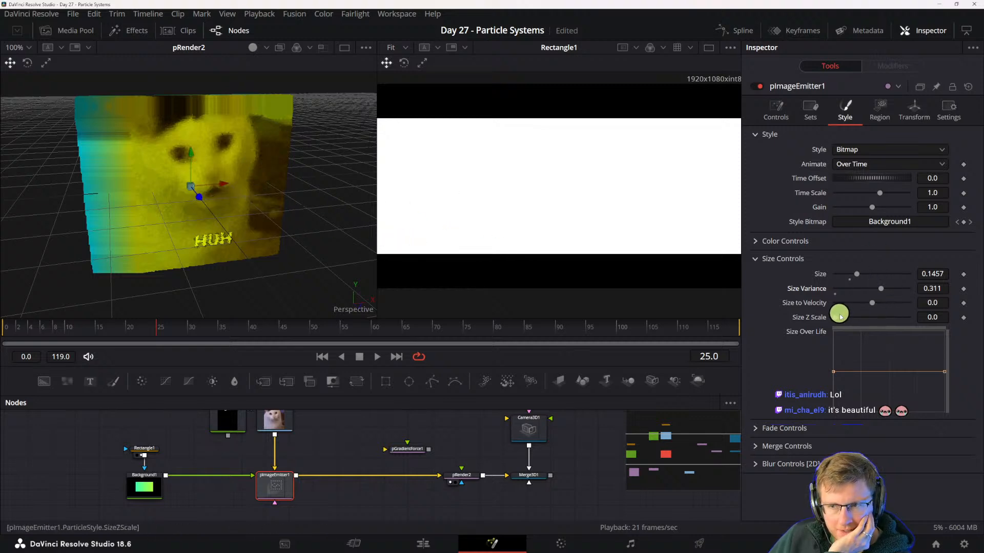
- Shape pImageEmitter1's Size Over Life curve to rise from zero to a mid-life peak and fall back to zero, and play the result
left_click_drag(835, 374, 830, 423)
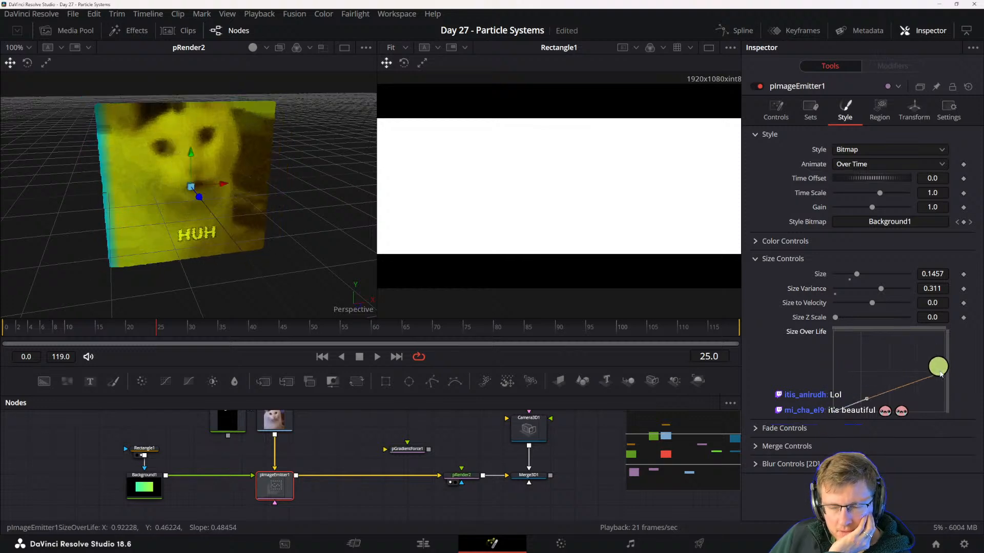
left_click_drag(944, 372, 898, 331)
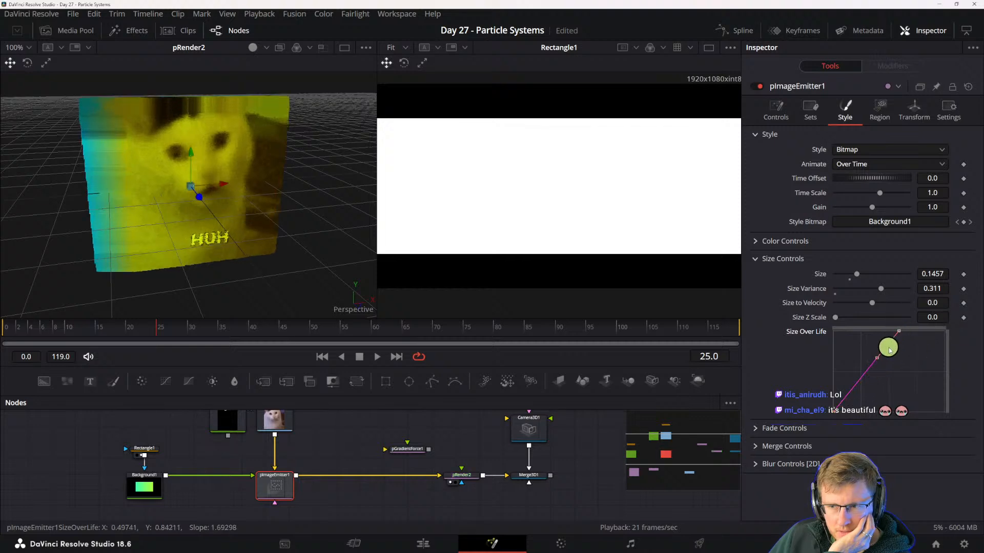
left_click_drag(900, 334, 949, 423)
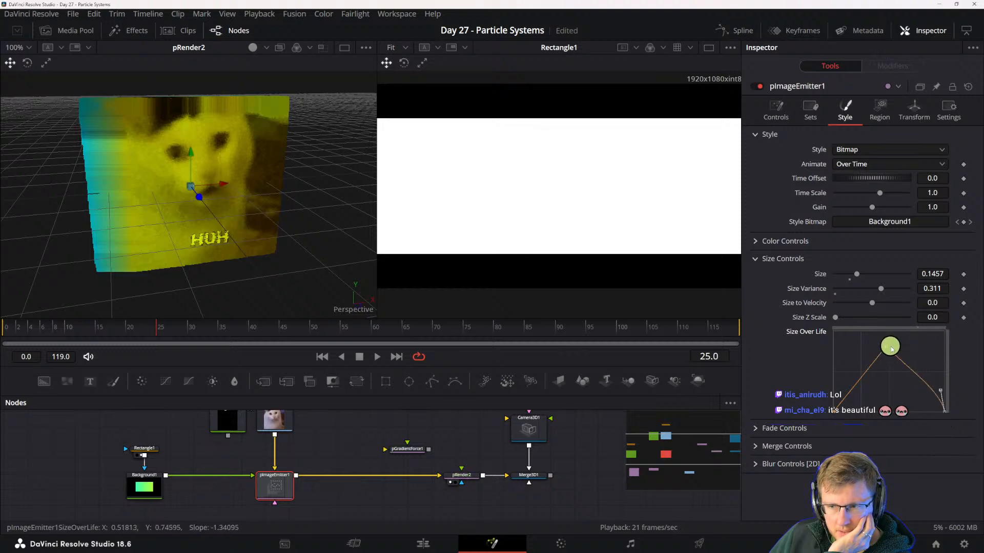
left_click_drag(889, 345, 890, 326)
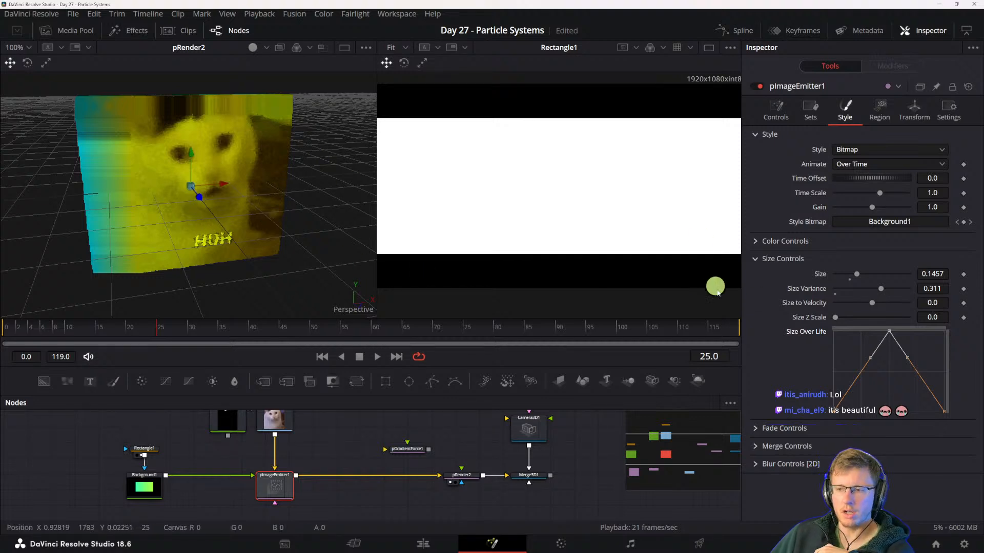
key("space")
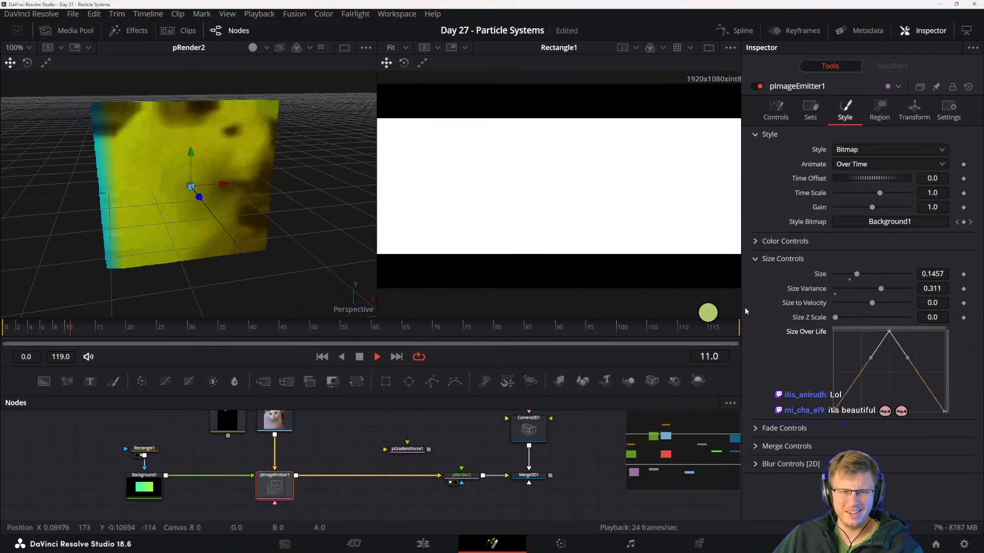
key("space")
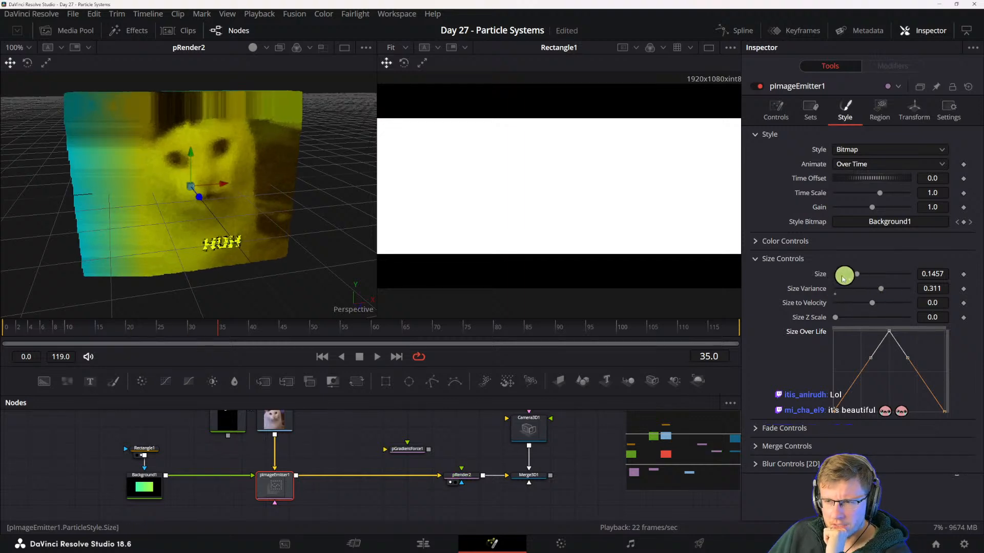
- Examine the color, fade, merge and blur settings in pImageEmitter1's particle style
left_click(754, 242)
left_click(755, 241)
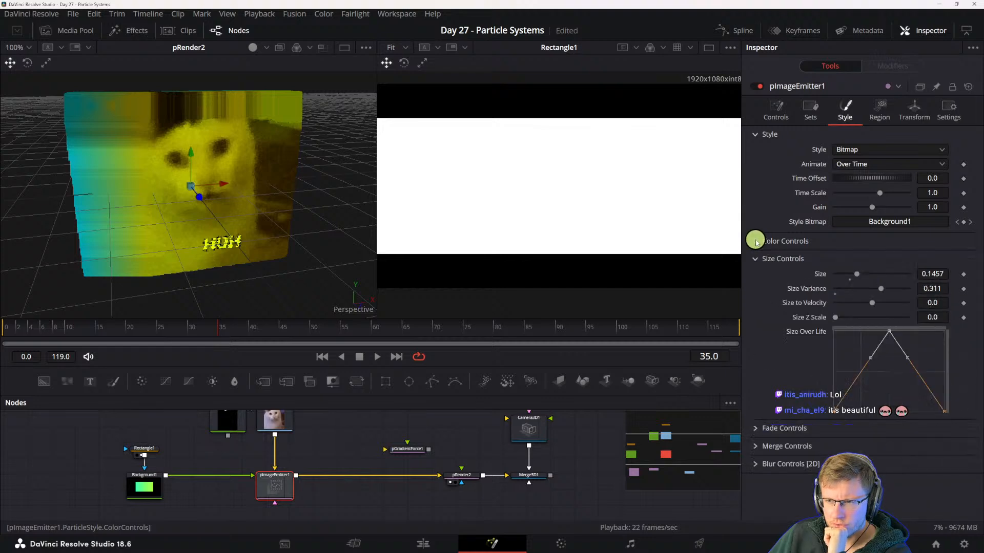
left_click(757, 430)
left_click(769, 491)
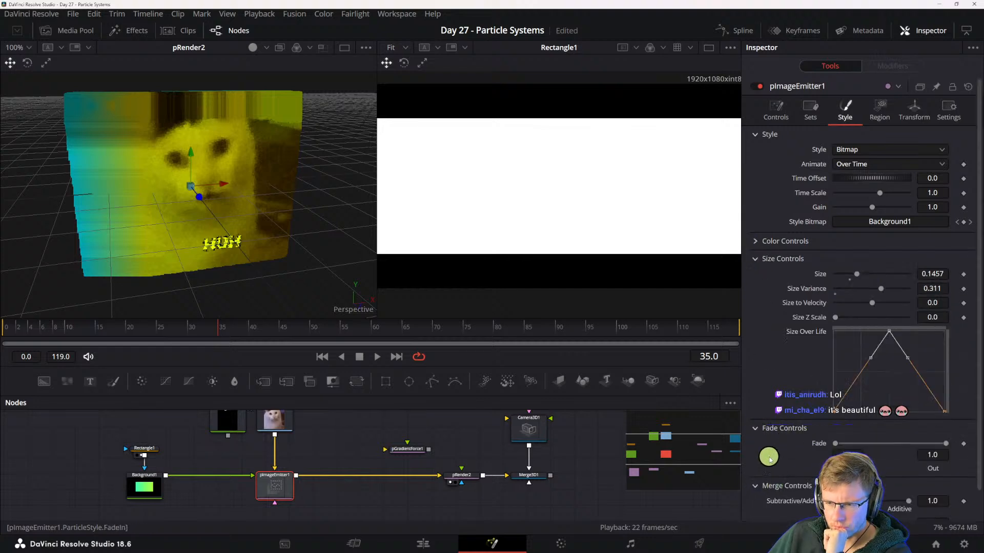
scroll(804, 496, "down", 1)
left_click(769, 513)
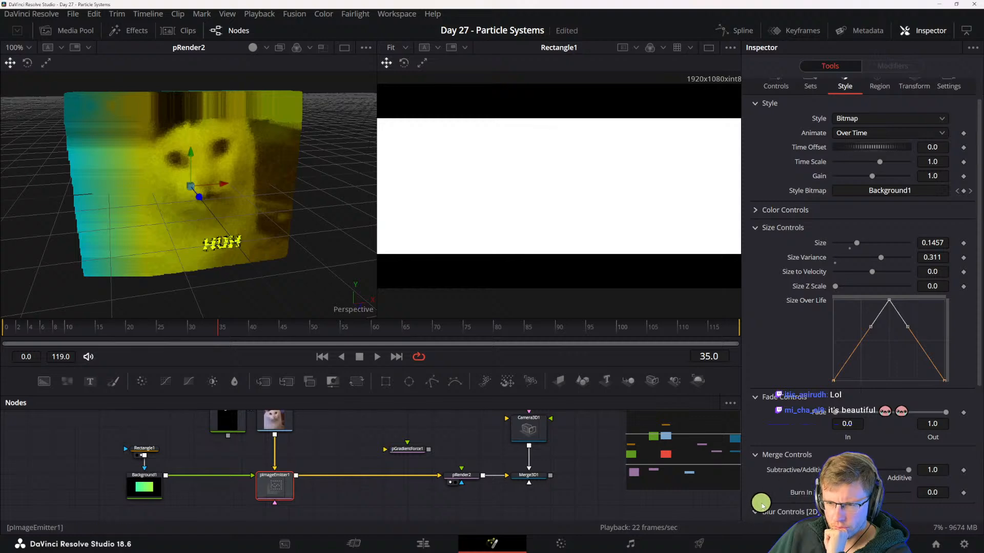
scroll(762, 508, "down", 4)
left_click(755, 376)
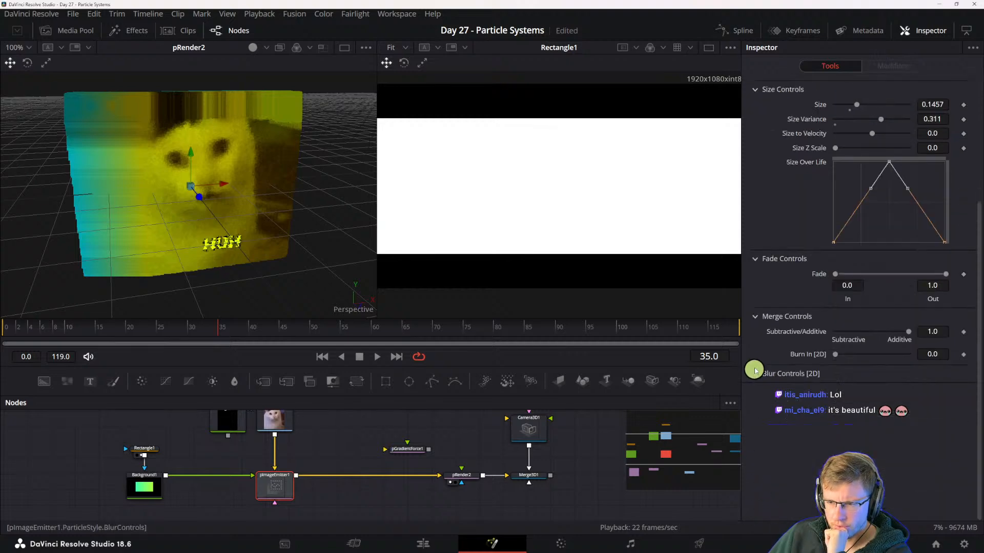
left_click(755, 322)
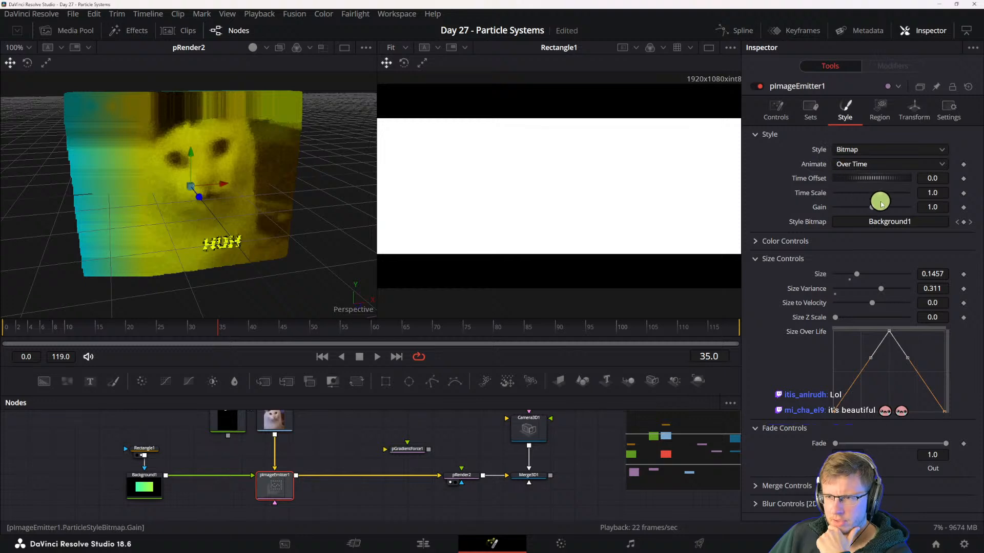
- Set the Animate mode of pImageEmitter1's bitmap style to Particle Age and replay the particles from the first frame
left_click(858, 165)
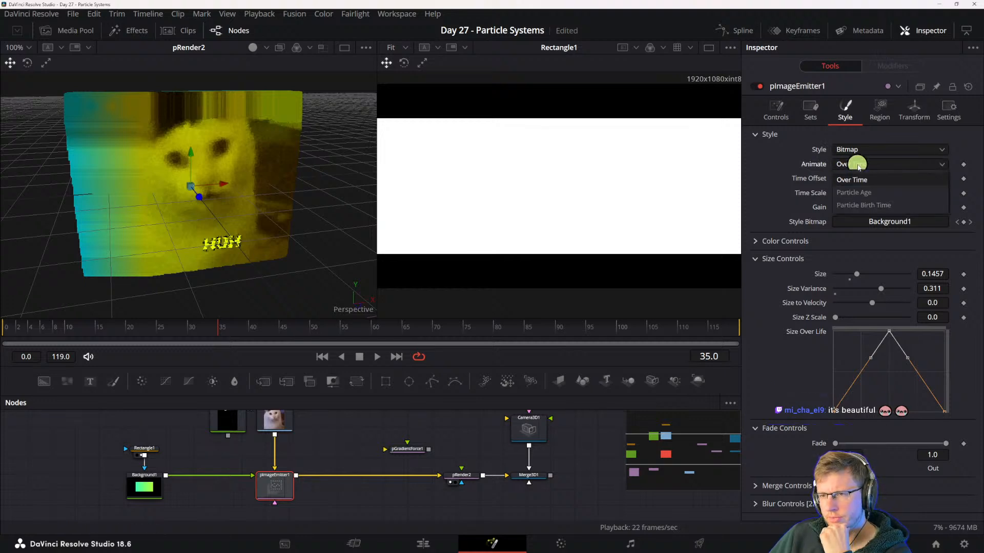
left_click(865, 193)
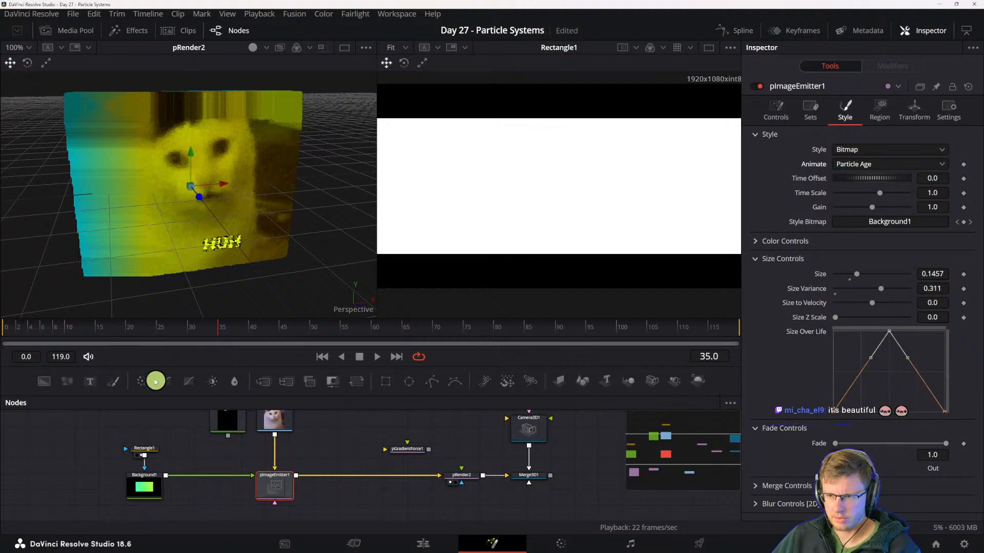
left_click_drag(25, 329, 0, 328)
key("space")
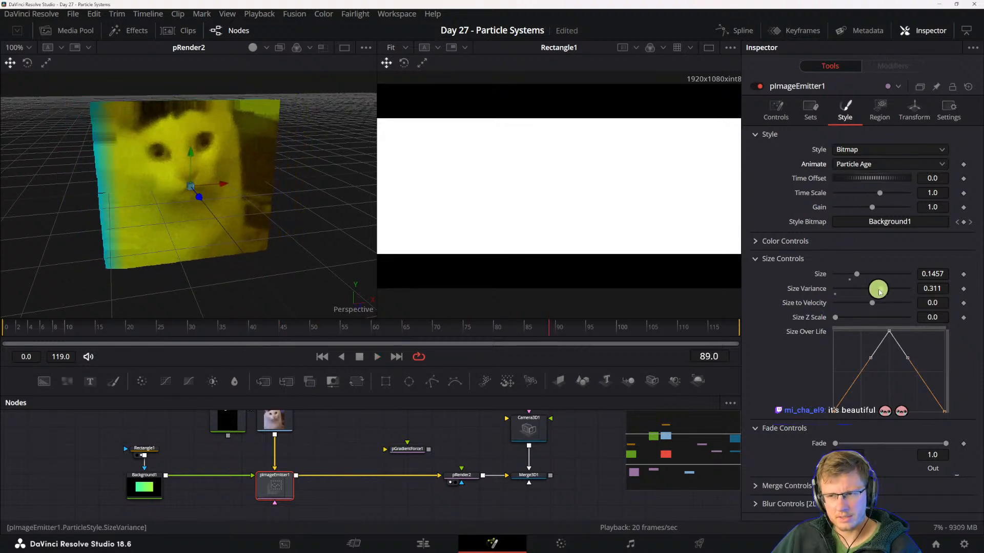
- Reduce pImageEmitter1's particle Size to 0.0 and widen the viewer showing the pRender2 particles
left_click(835, 275)
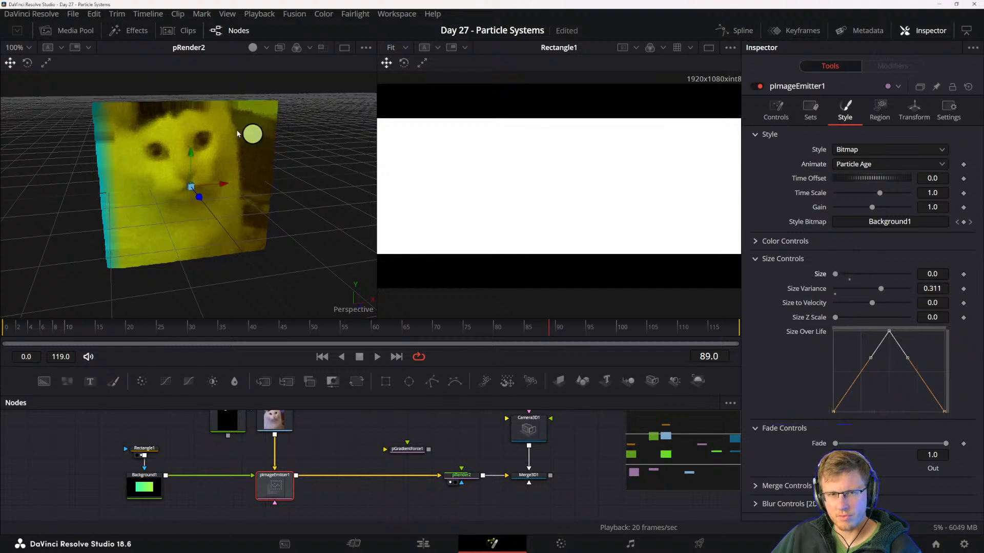
scroll(181, 157, "up", 2)
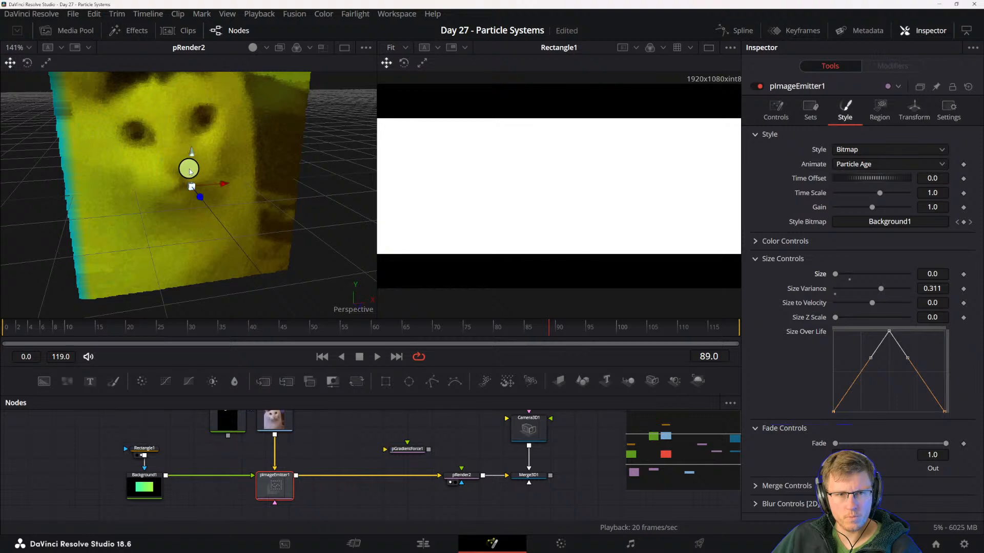
scroll(190, 171, "up", 2)
left_click_drag(196, 155, 165, 158)
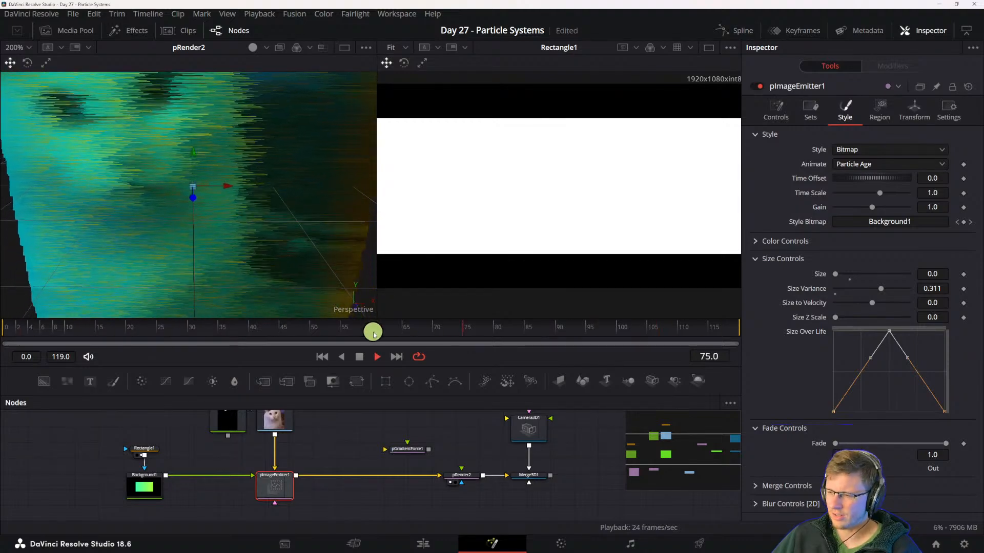
left_click_drag(368, 188, 474, 180)
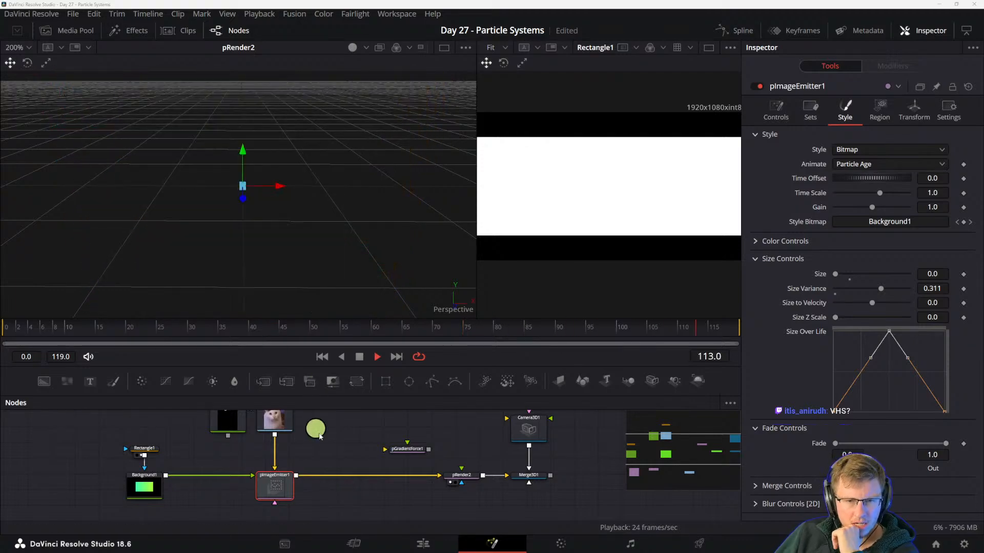
- Show the Rectangle1 mask in the first viewer and the pRender2 particles in the second viewer
left_click_drag(319, 436, 286, 455)
key("1")
key("2")
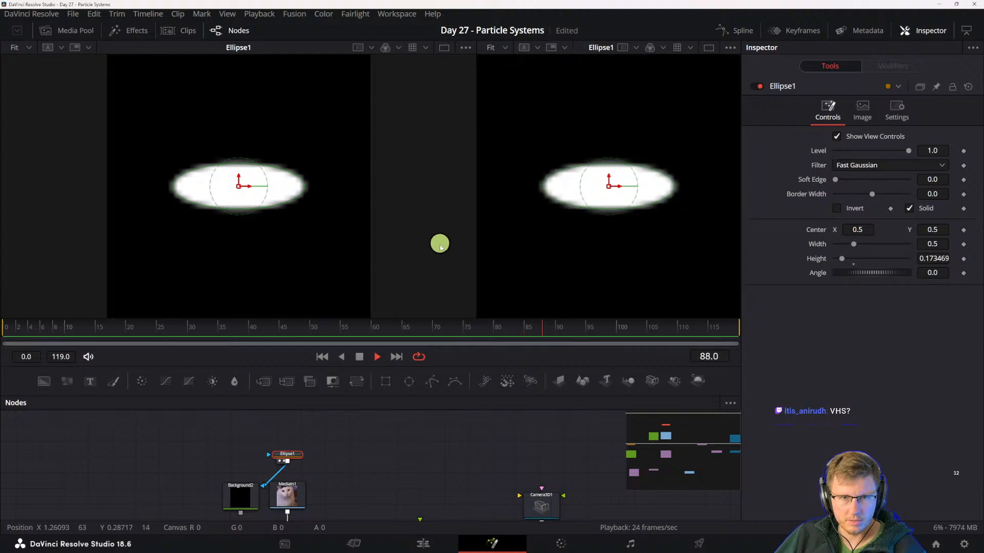
left_click_drag(307, 487, 342, 461)
left_click_drag(284, 461, 246, 434)
left_click(318, 462)
left_click_drag(371, 466, 346, 449)
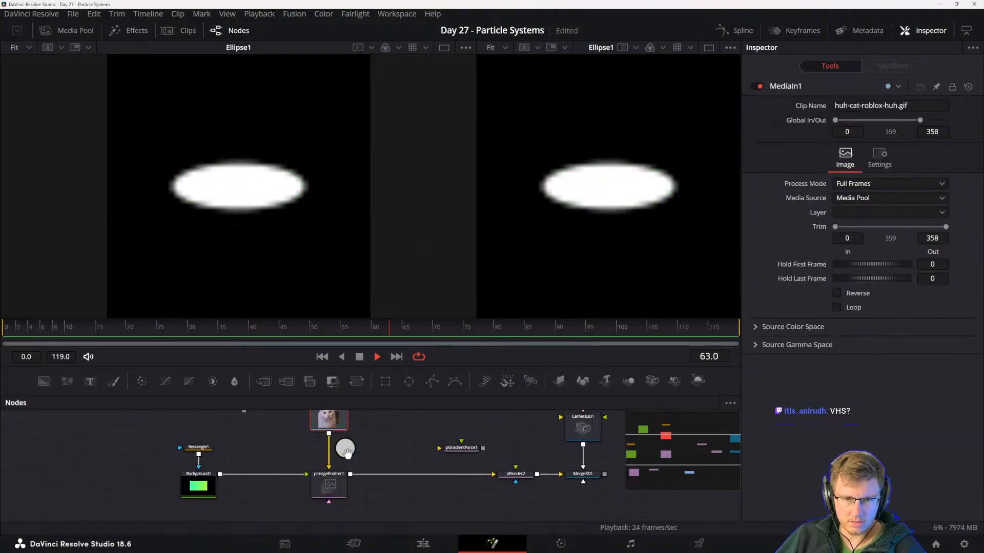
left_click(345, 495)
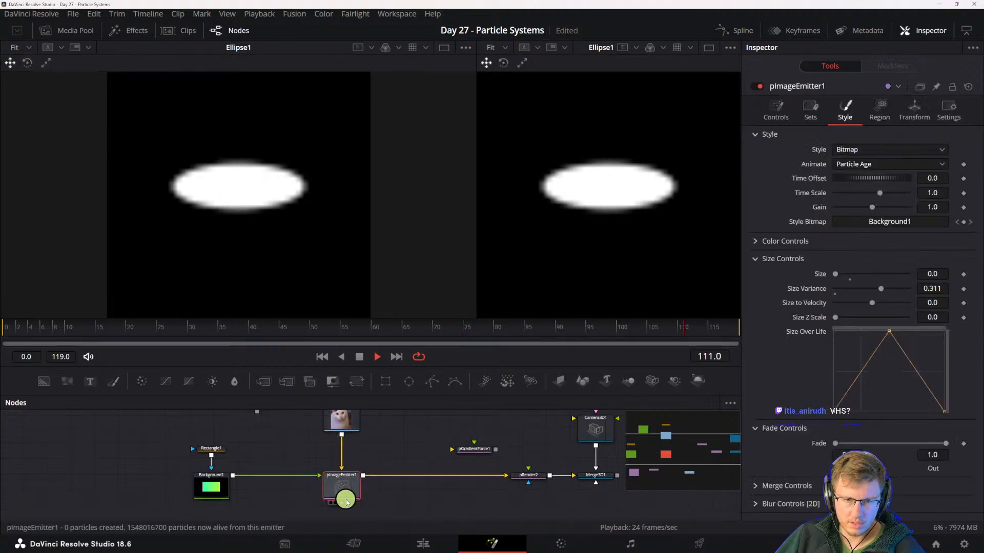
key("2")
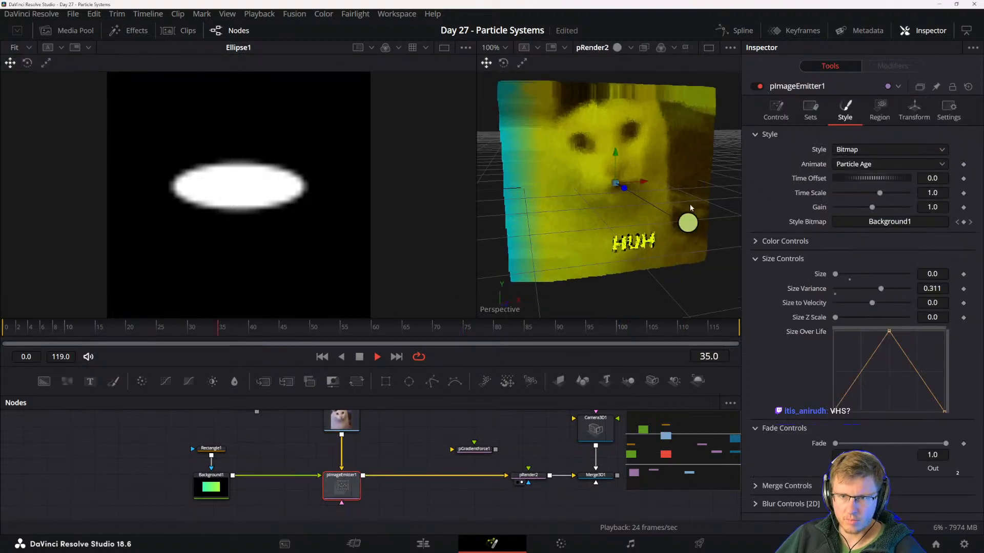
left_click(210, 449)
key("1")
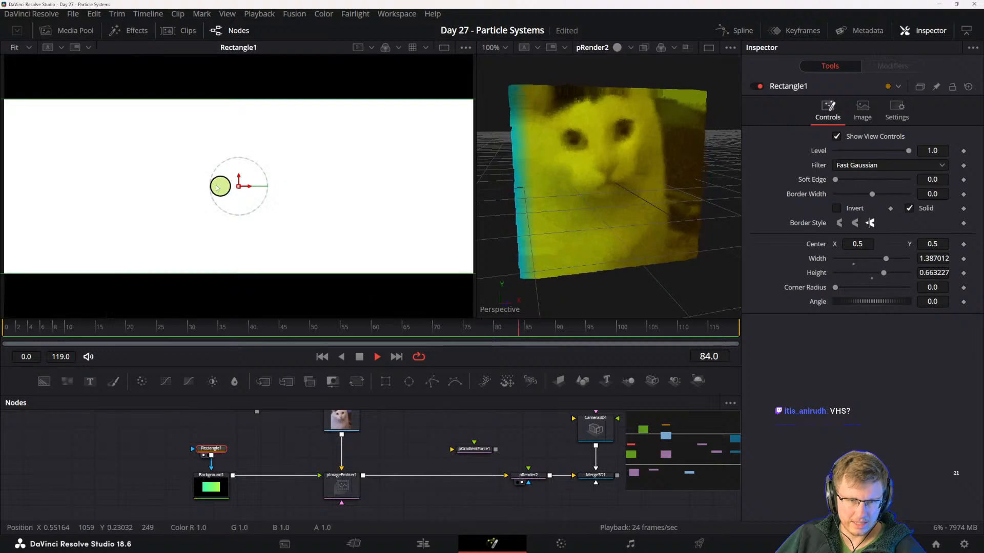
- Shrink the Rectangle1 mask to a thin bar about 0.056 wide and 0.012 high
scroll(256, 221, "down", 3)
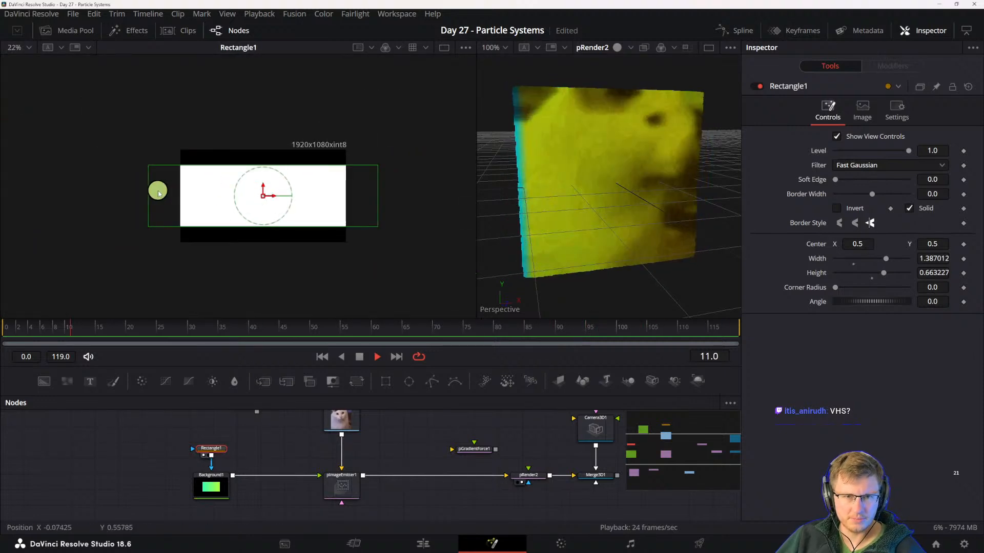
left_click_drag(158, 191, 216, 190)
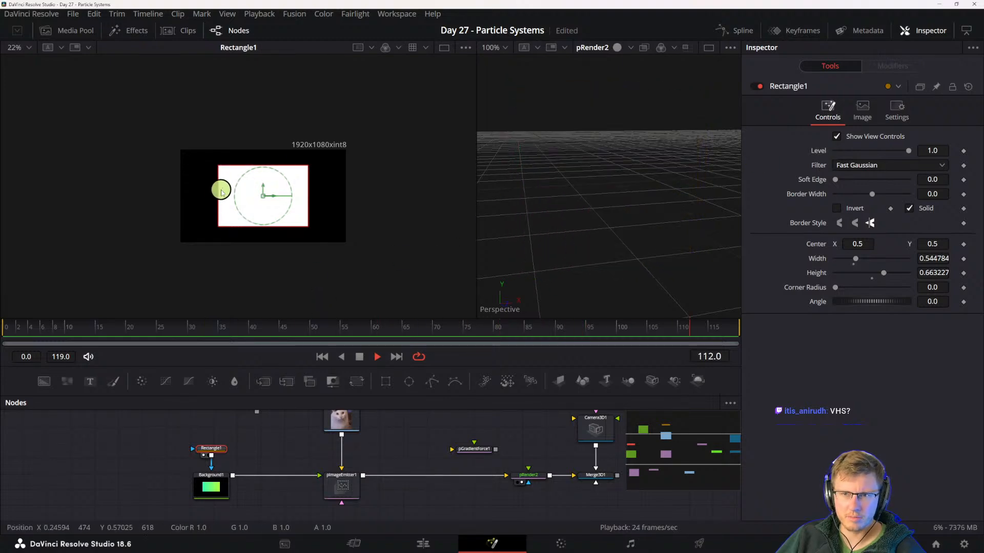
left_click_drag(222, 192, 262, 198)
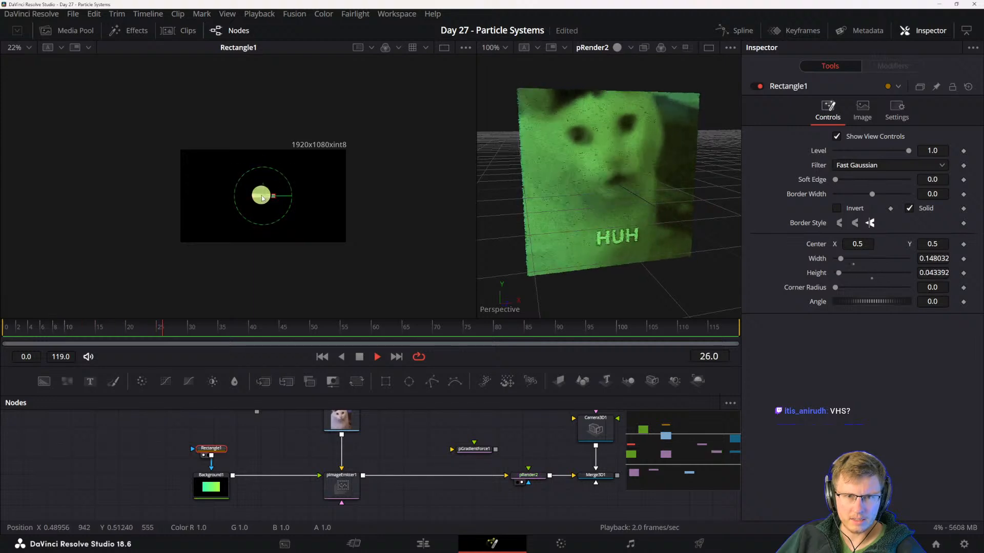
scroll(271, 199, "up", 1)
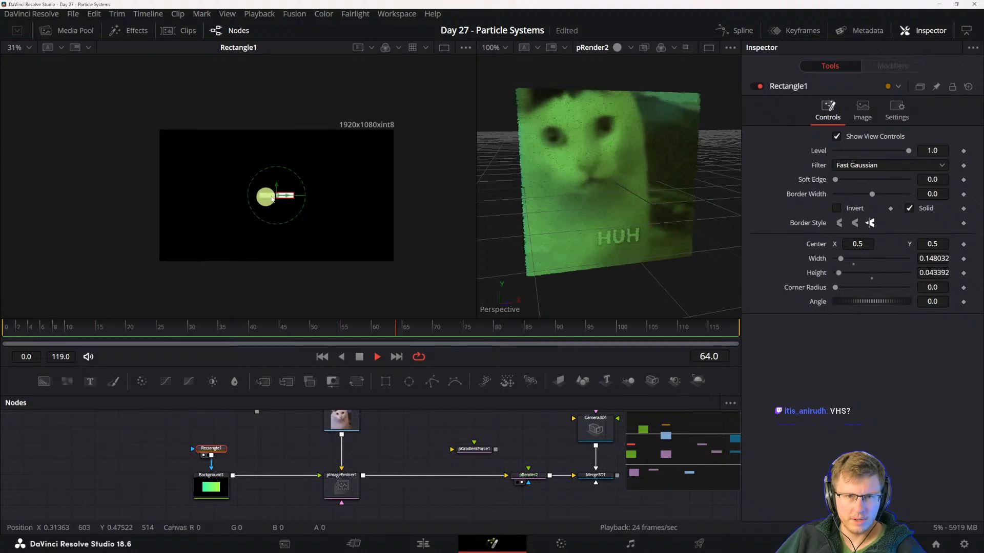
scroll(272, 199, "up", 3)
left_click_drag(221, 191, 263, 189)
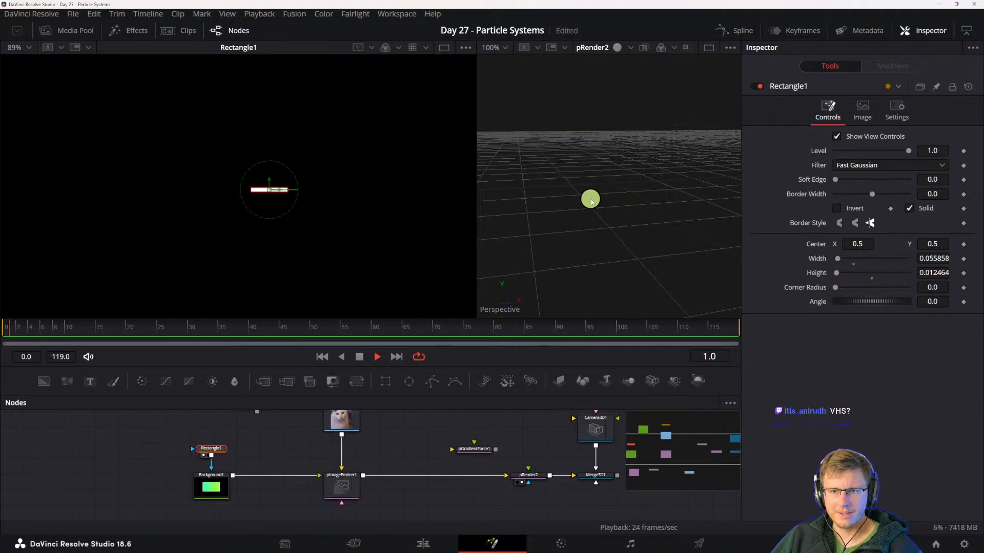
scroll(602, 192, "up", 2)
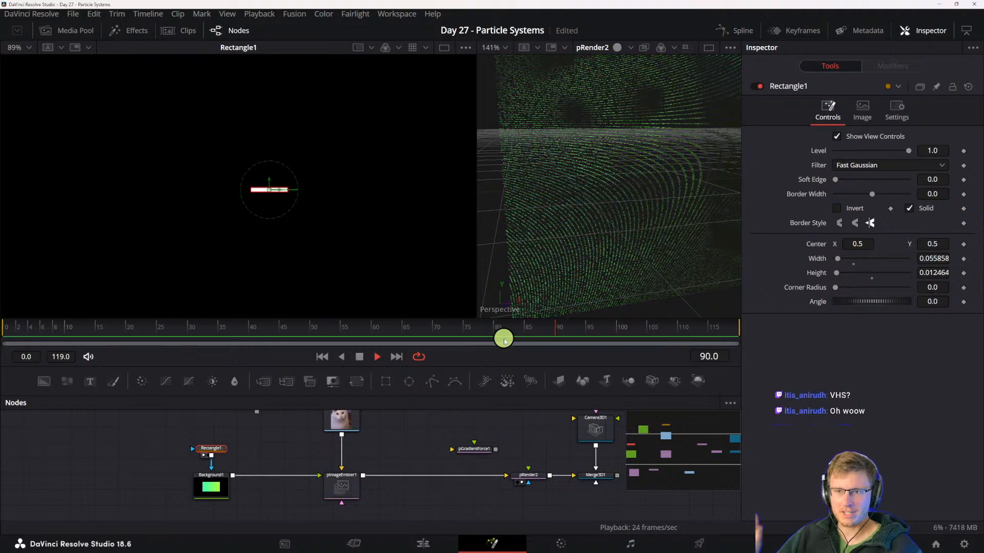
- Reshape pImageEmitter1's Size Over Life curve to rise steeply at birth, stay at maximum, and drop to zero just before death
left_click(342, 484)
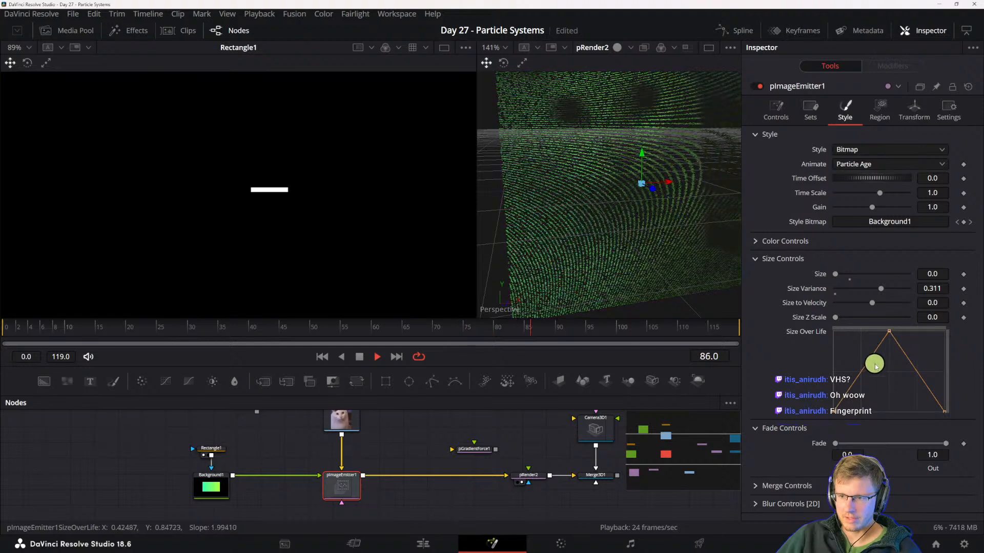
left_click_drag(868, 365, 842, 332)
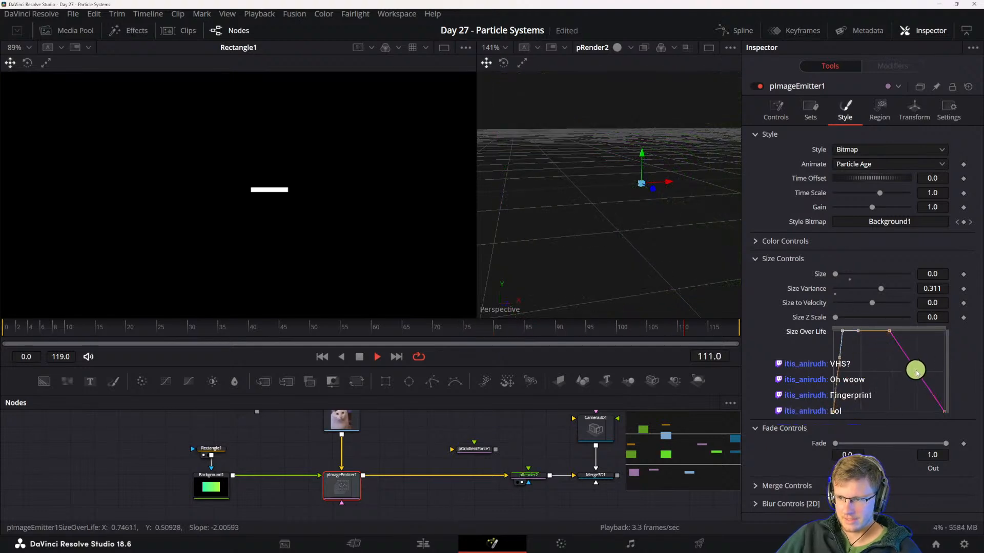
left_click_drag(917, 372, 936, 331)
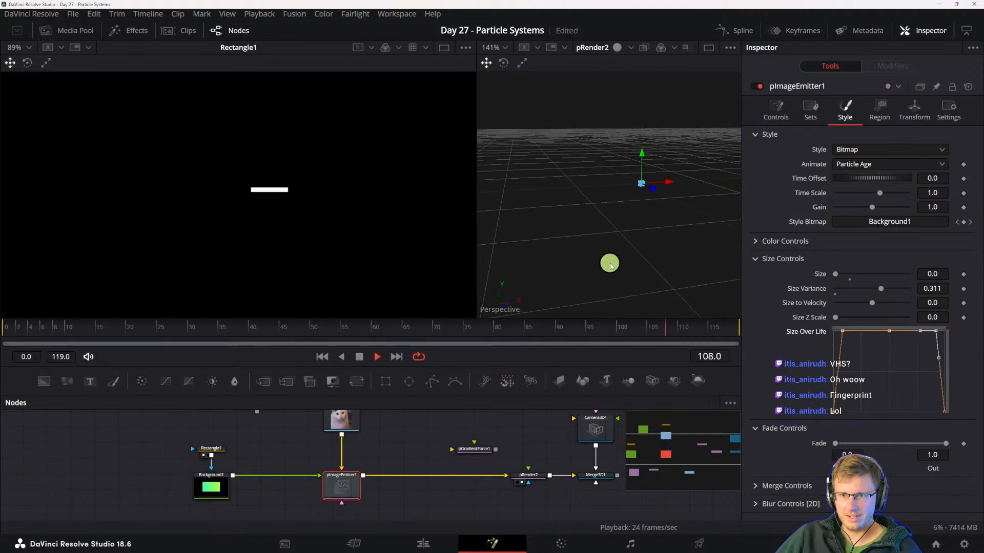
scroll(592, 266, "down", 4)
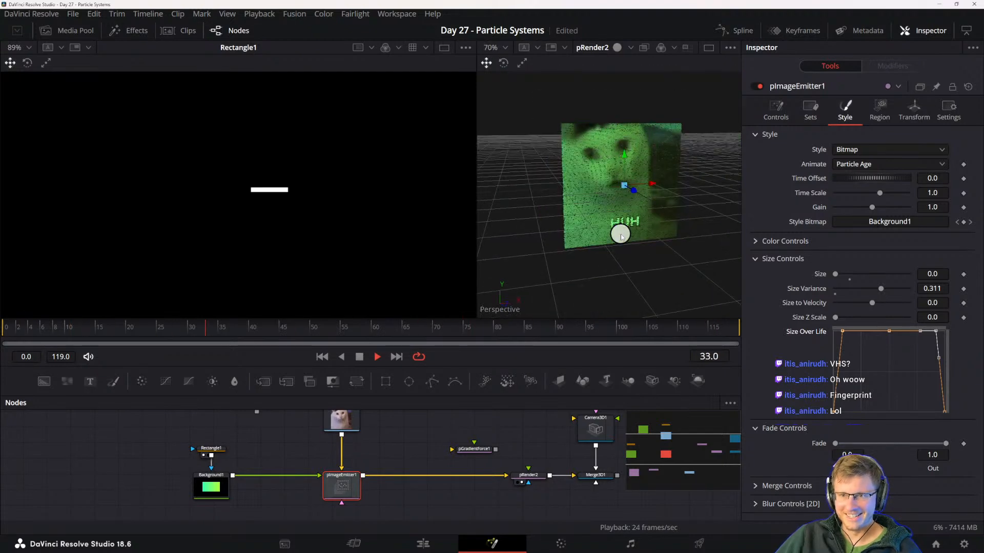
mouse_move(620, 233)
left_mouse_down()
mouse_move(630, 225)
mouse_move(544, 220)
mouse_move(624, 219)
mouse_move(620, 234)
left_mouse_up()
scroll(619, 235, "up", 2)
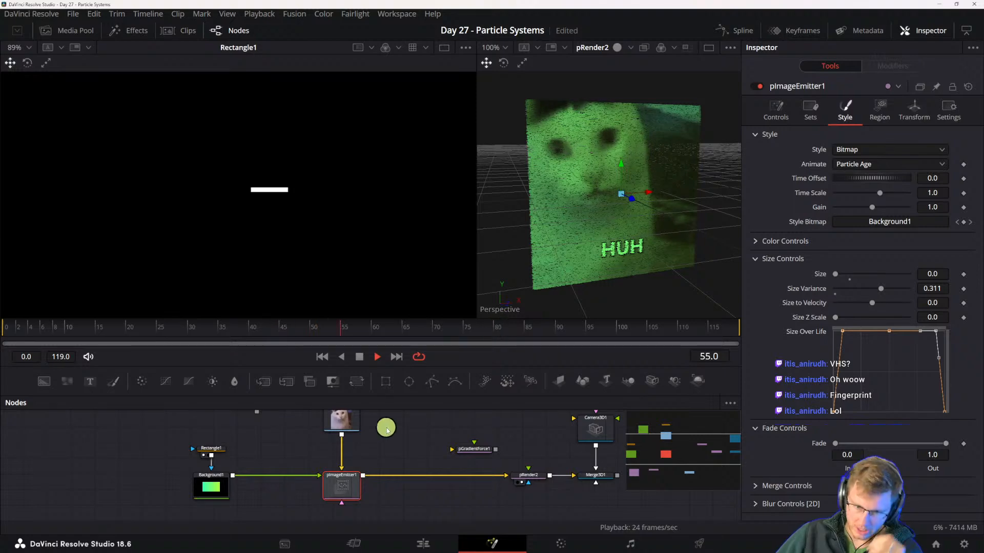
- Set pImageEmitter1's X Density and Y Density to 0.5 each
left_click_drag(424, 450, 326, 470)
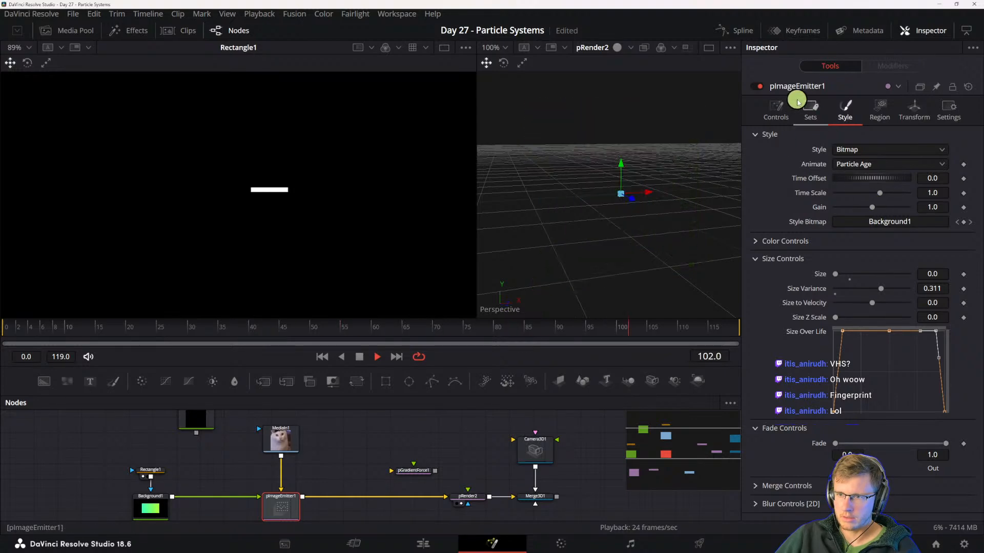
left_click(776, 108)
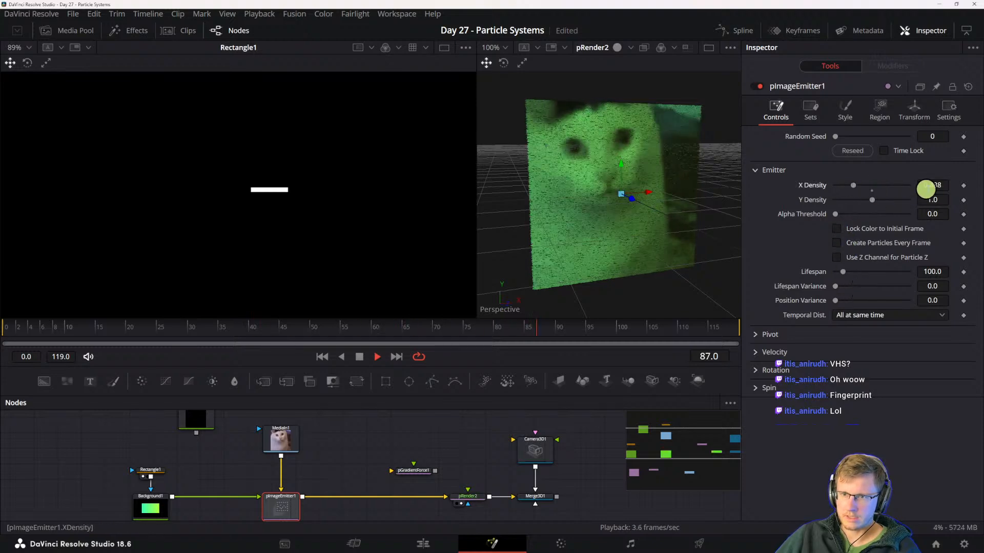
left_click(931, 185)
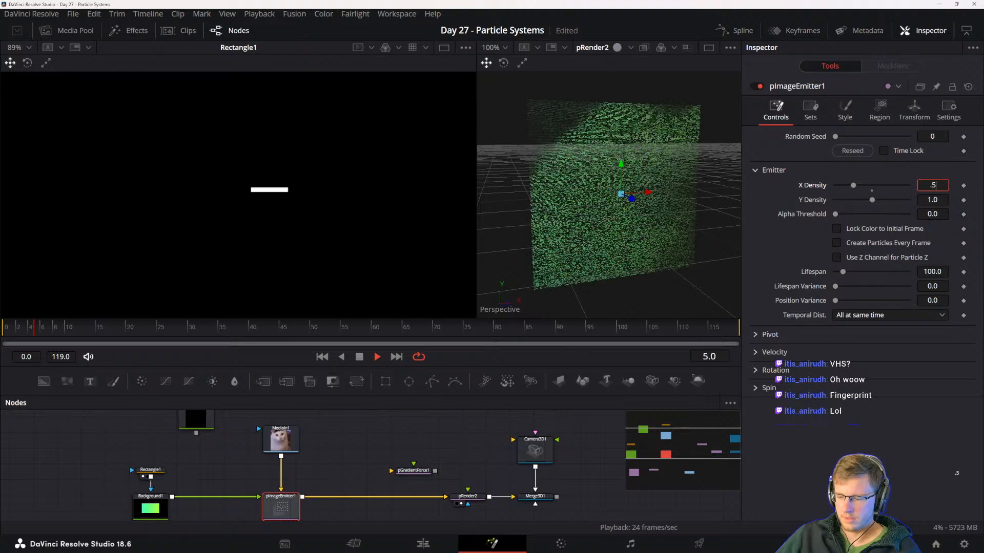
key("Tab")
key("Tab")
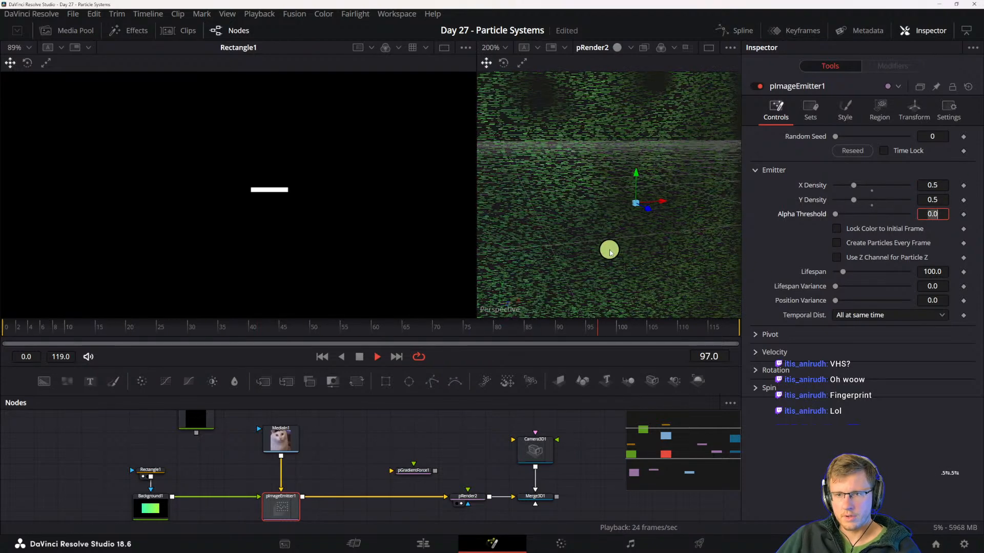
scroll(590, 260, "down", 2)
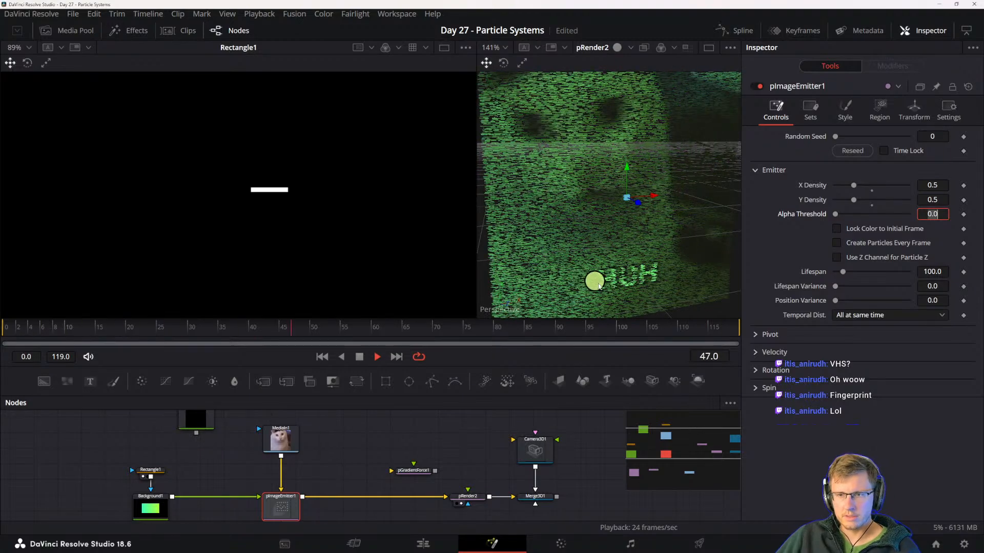
left_click_drag(663, 240, 581, 258)
scroll(582, 256, "down", 3)
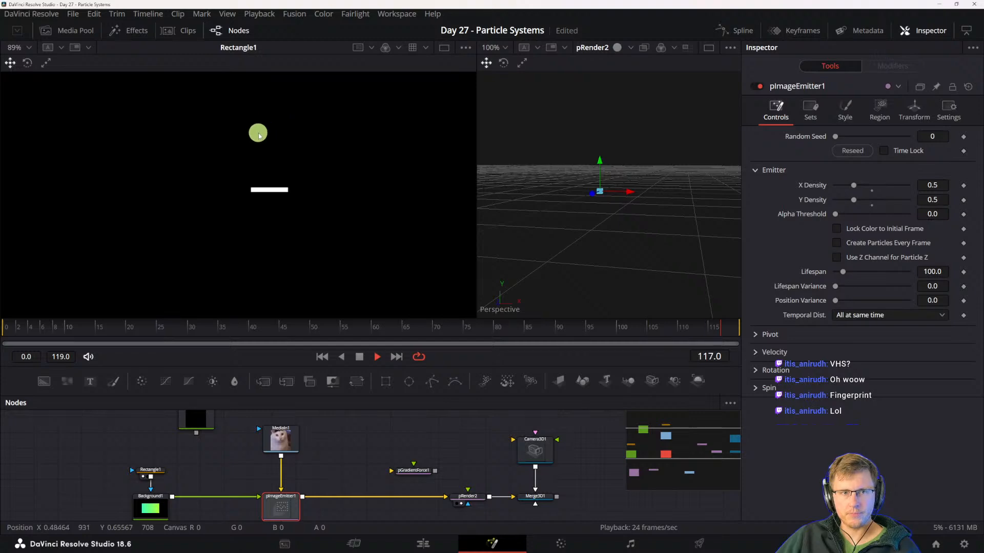
left_click_drag(650, 215, 648, 222)
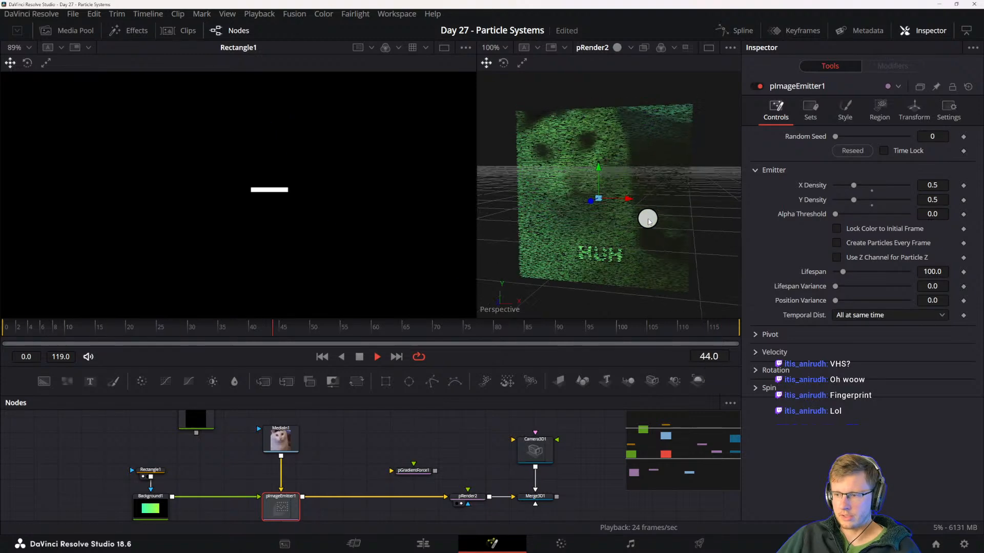
- Add the video of a man standing on a balcony to the node graph and show it enlarged in the second viewer
left_click(75, 31)
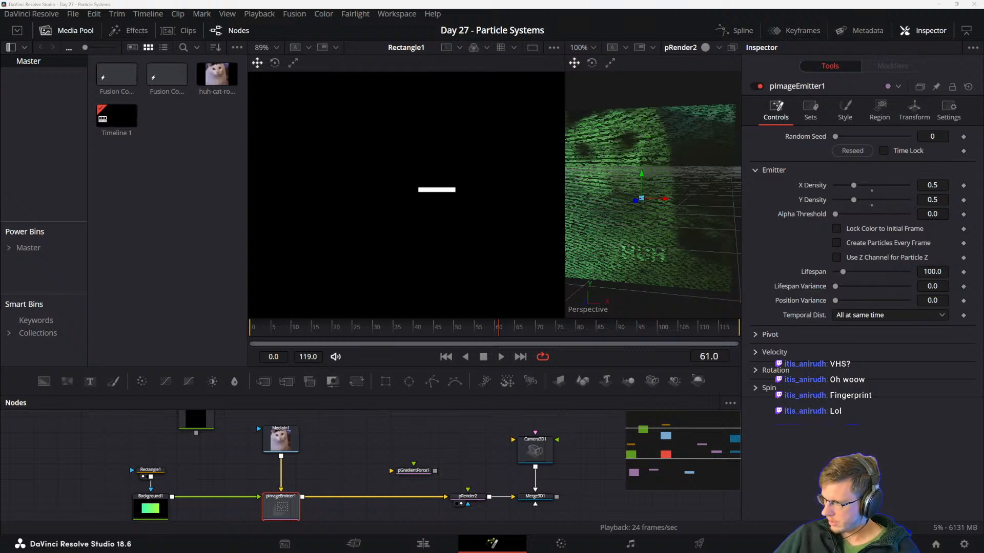
left_click_drag(154, 109, 451, 446)
key("2")
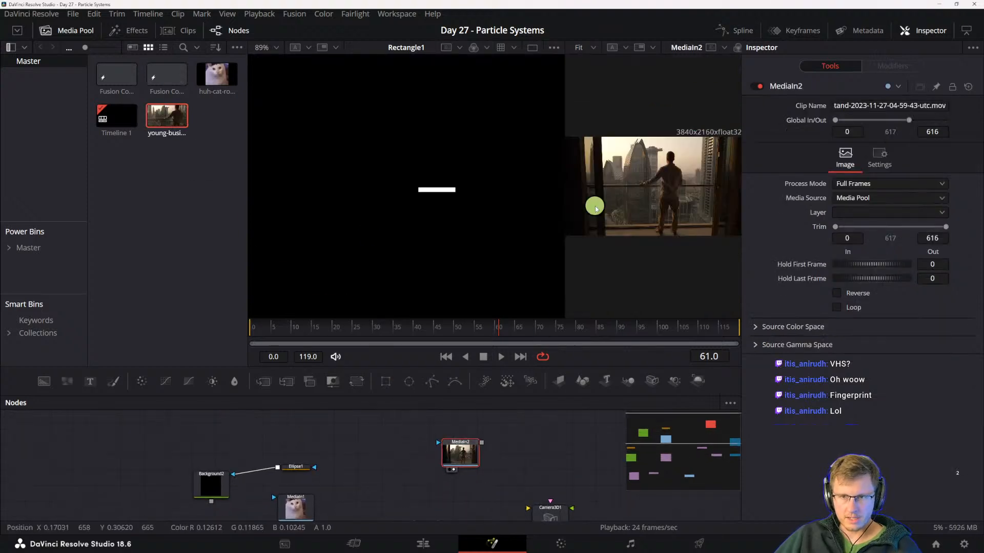
left_click_drag(564, 143, 429, 146)
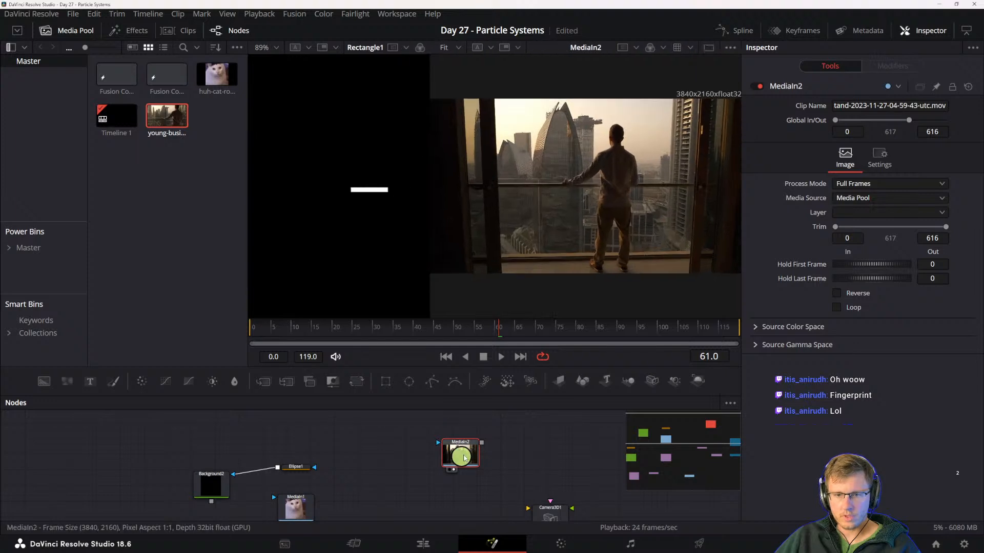
- Add a Tracker after MediaIn2 and fit Tracker 1's pattern, about 0.032 by 0.046, over the man's left shoulder near the neck
left_click_drag(465, 456, 479, 441)
key("shift+space")
type("track")
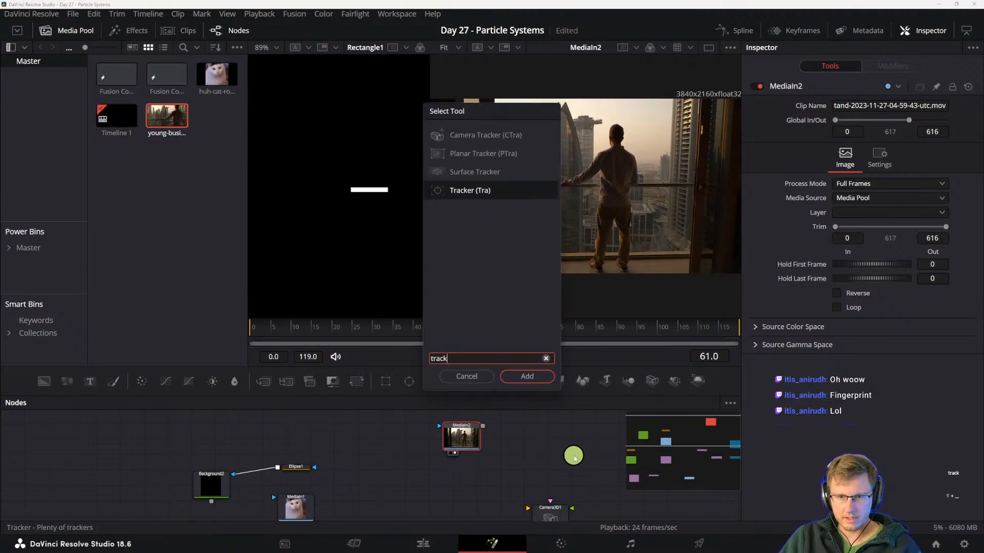
key("Return")
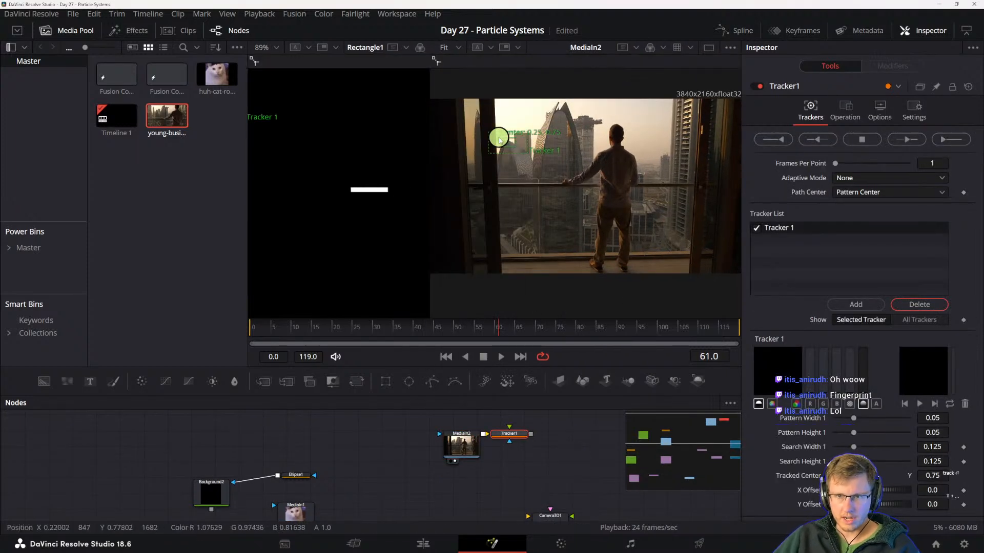
left_click_drag(500, 137, 607, 145)
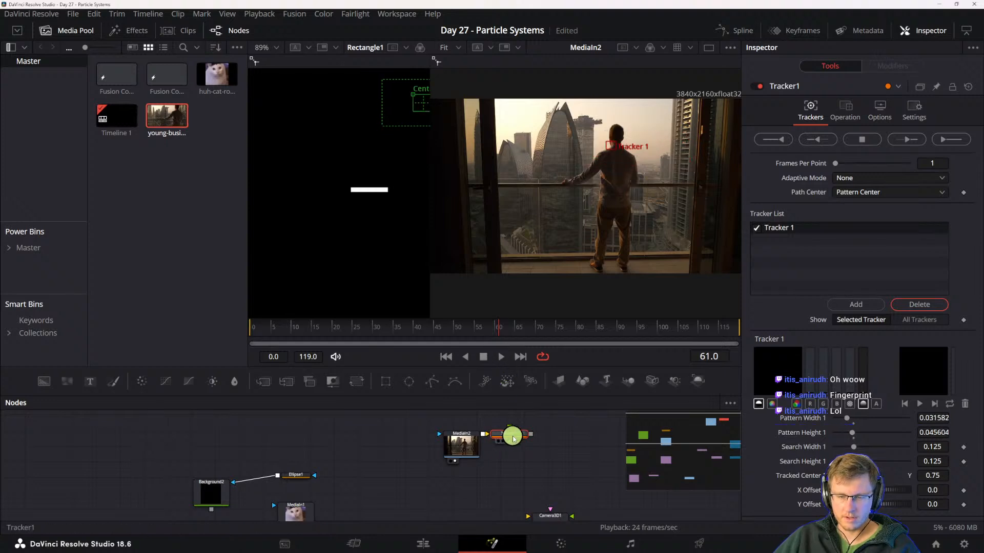
left_click_drag(512, 436, 534, 436)
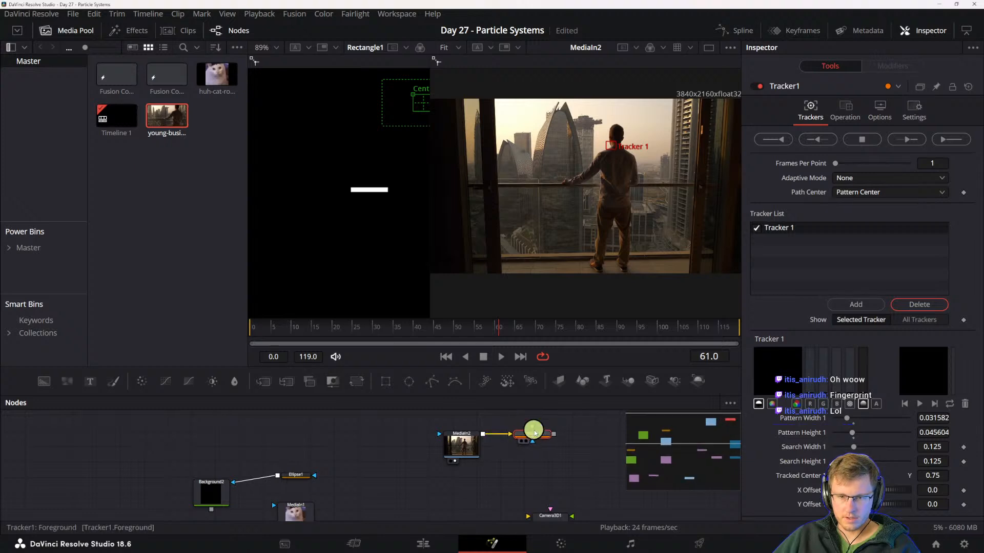
- Add a second tracking point to Tracker1 and fit its pattern, about 0.038 by 0.080, over the man's right shoulder
left_click(861, 305)
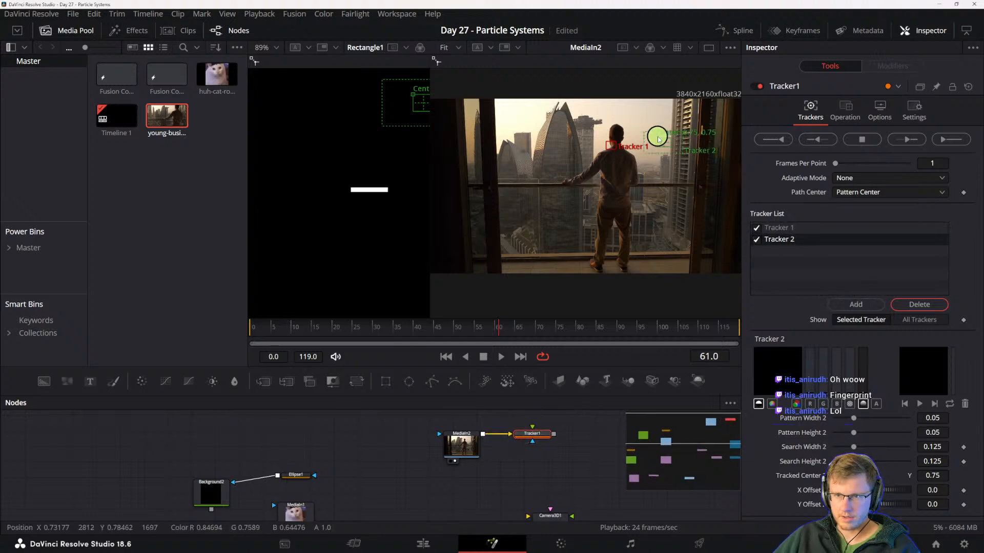
left_click_drag(630, 152, 629, 154)
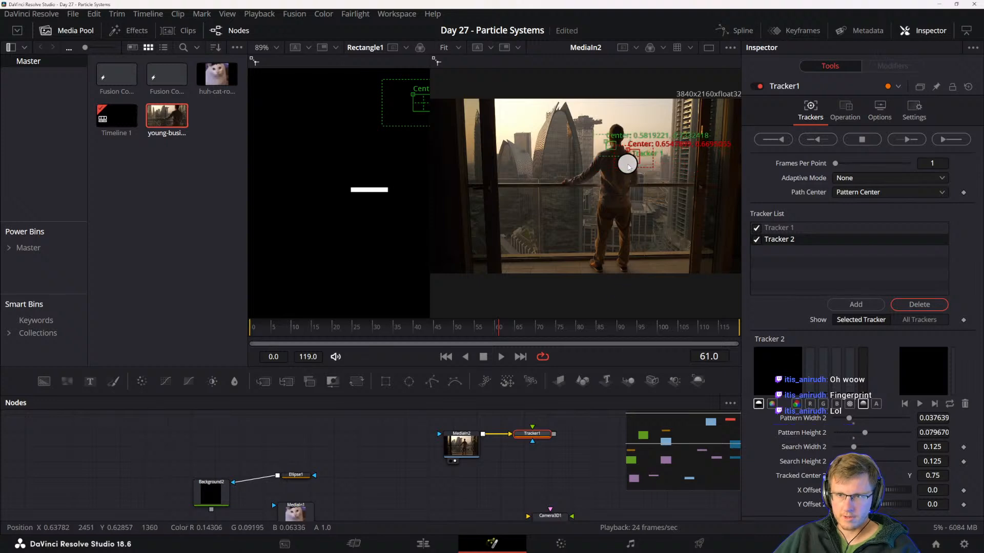
left_click(514, 482)
left_click_drag(553, 454, 544, 458)
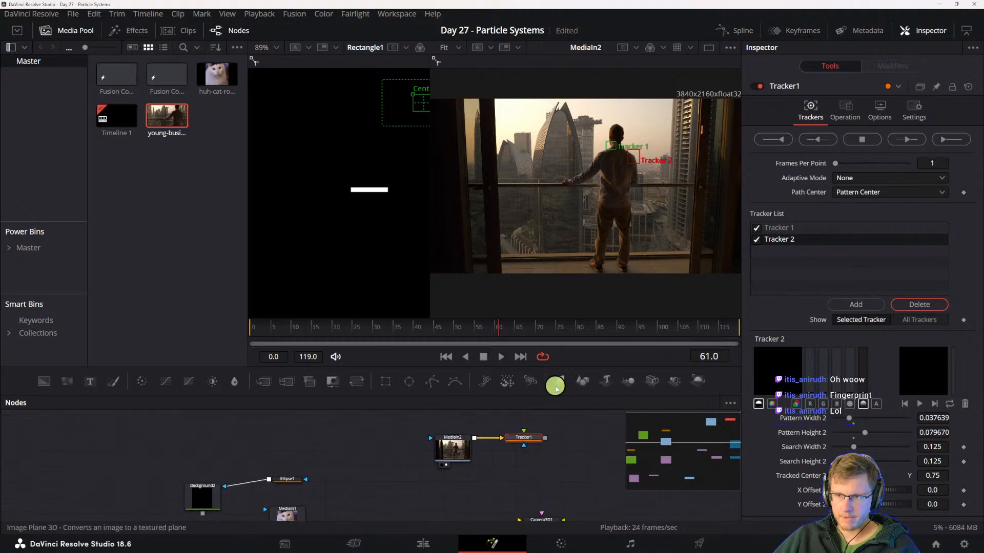
- Track both shoulder points forward from frame 61 to frame 119 and scrub back through the clip to check
left_click(906, 138)
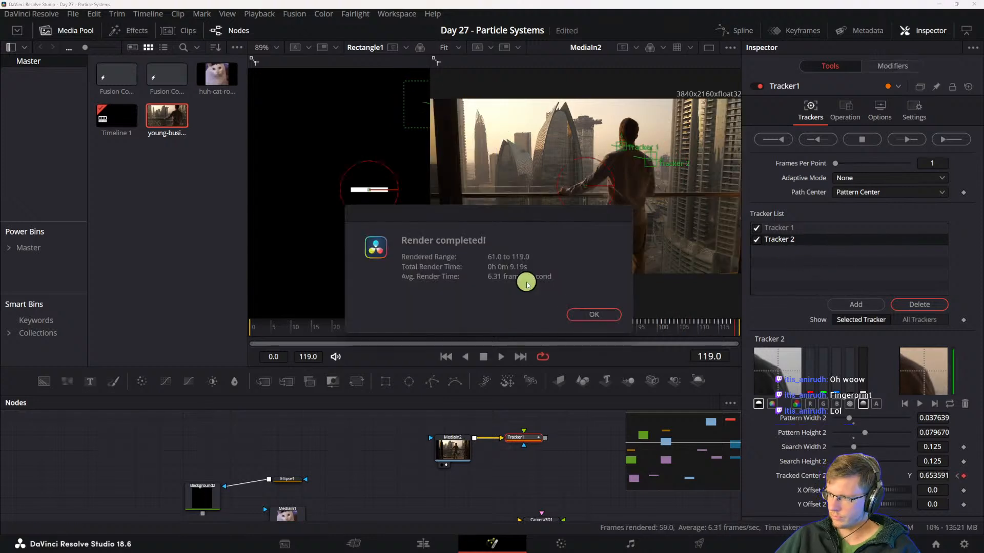
left_click(592, 308)
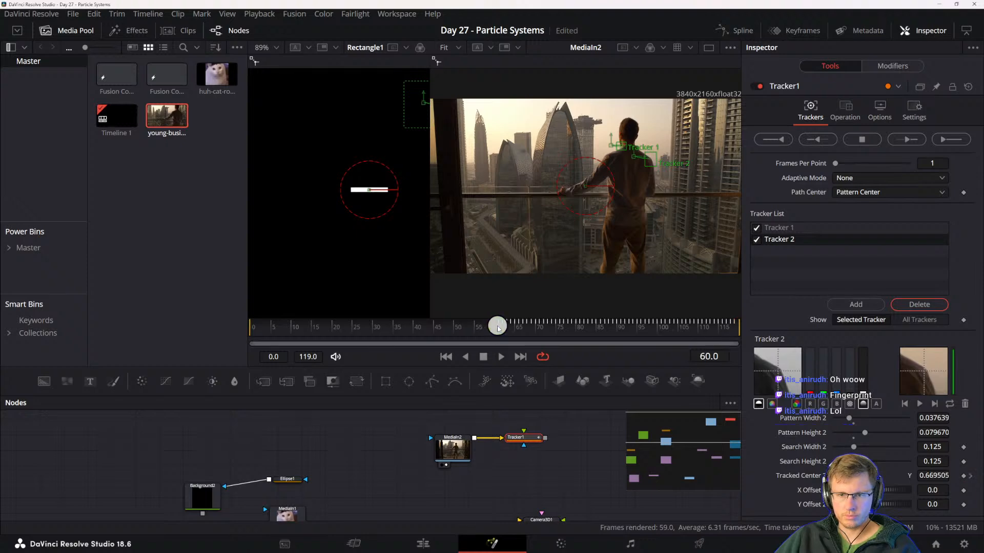
left_click_drag(497, 326, 188, 332)
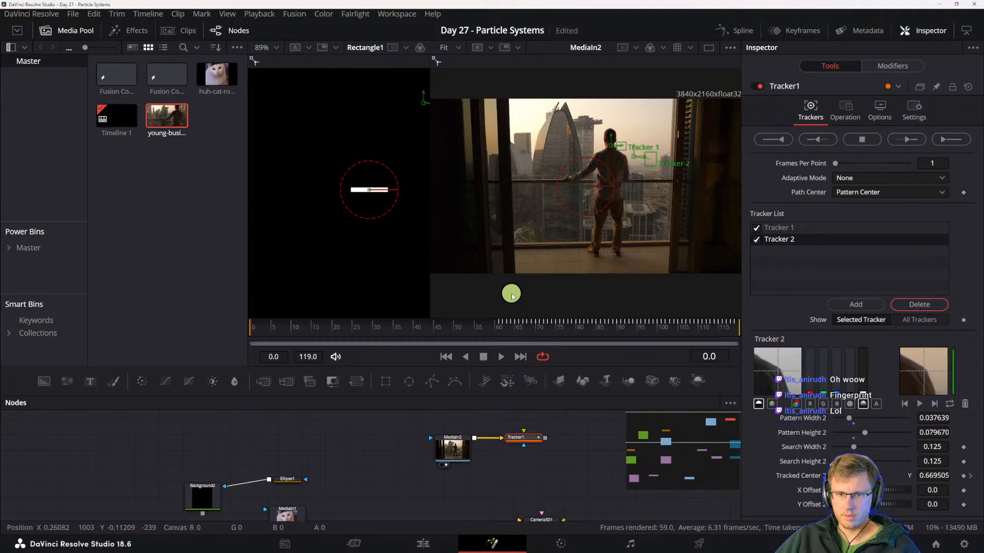
- Track both shoulder points in reverse from frame 119 to frame 0 and play through the result
left_click(500, 325)
left_click_drag(501, 327, 871, 326)
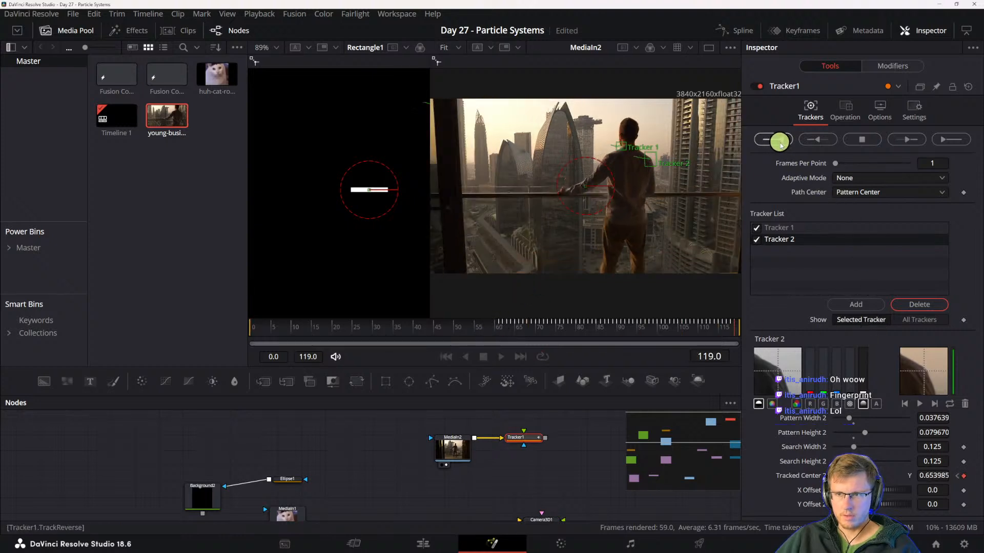
left_click(780, 143)
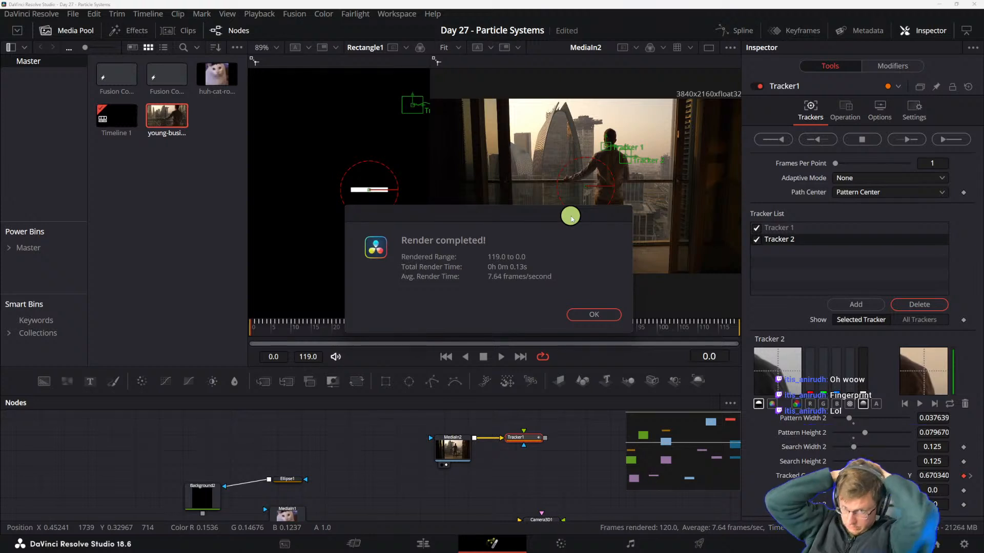
left_click(585, 315)
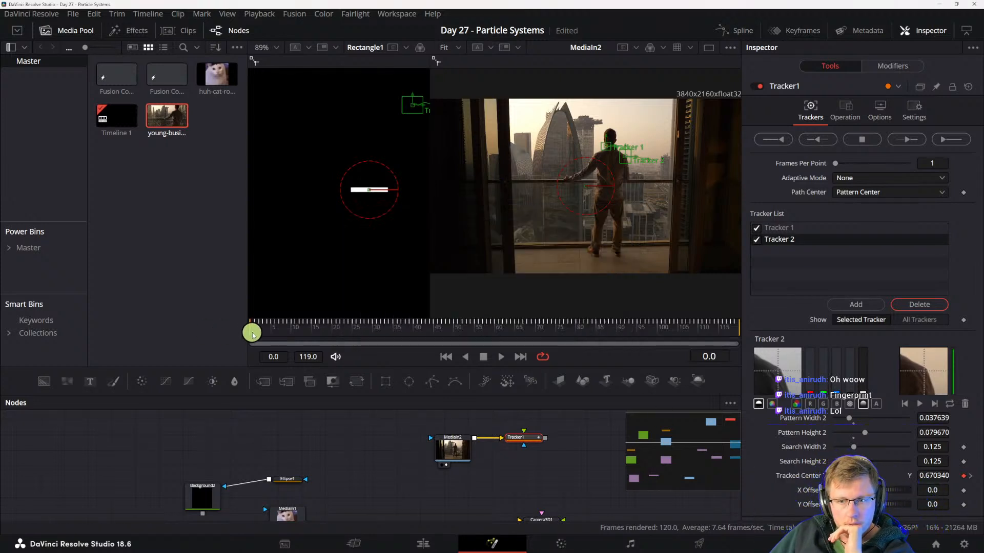
left_click_drag(252, 328, 808, 329)
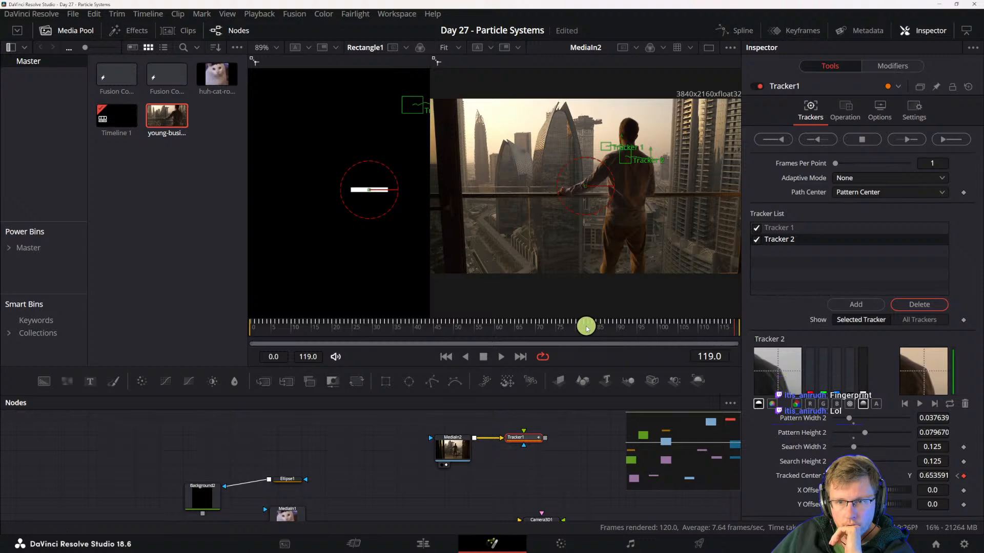
left_click_drag(588, 328, 164, 346)
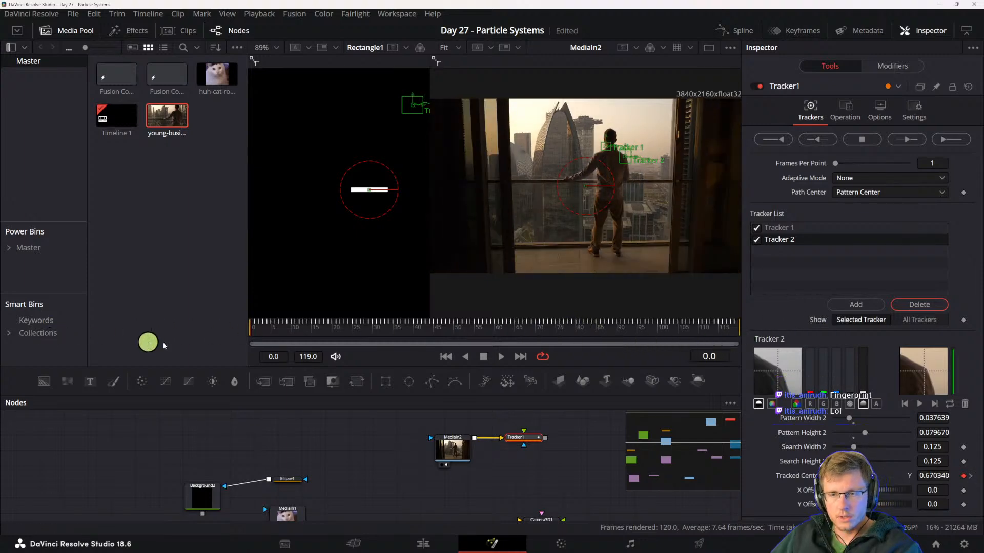
left_click_drag(408, 478, 332, 487)
key("space")
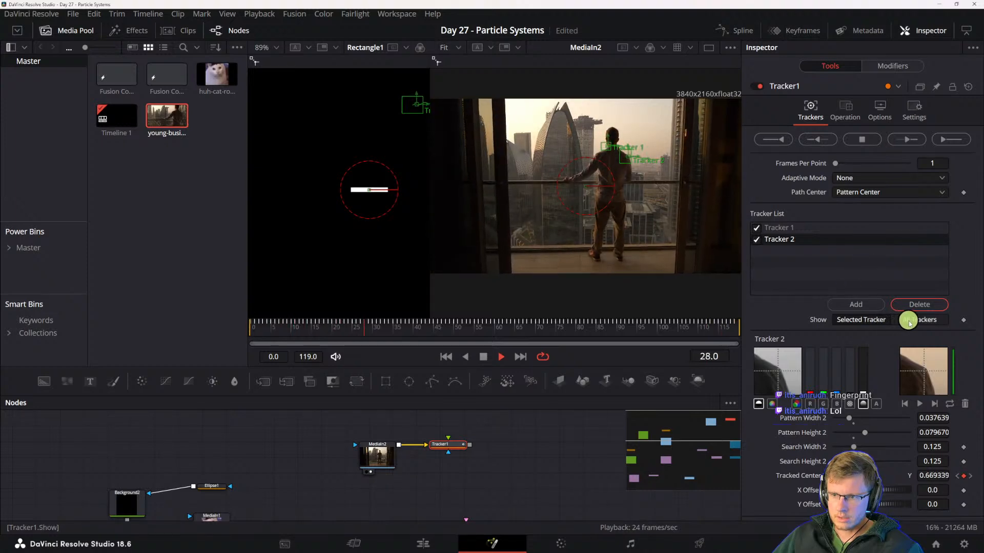
key("space")
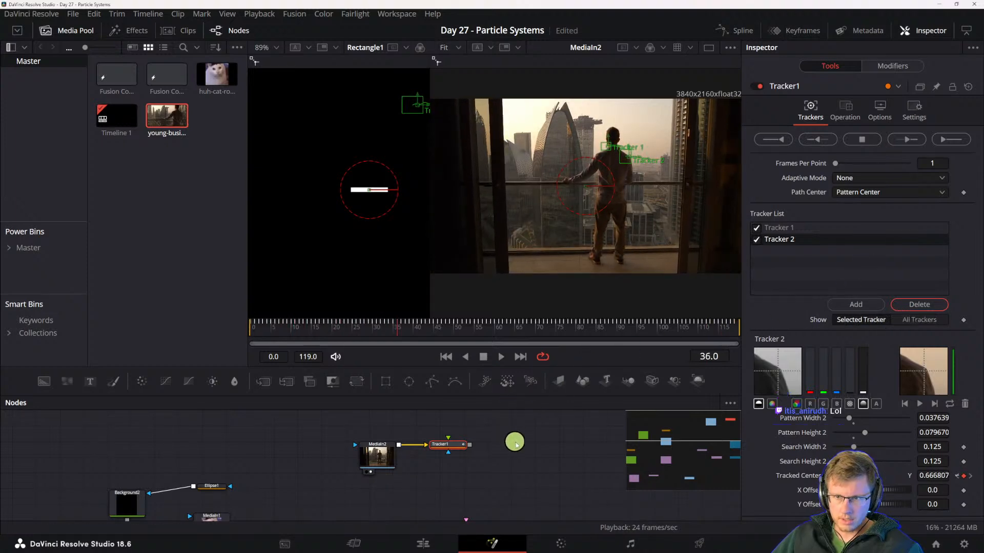
mouse_move(516, 444)
left_mouse_down()
mouse_move(546, 374)
mouse_move(546, 412)
mouse_move(505, 454)
left_mouse_up()
- Set Tracker1's Adaptive Mode to Best match and track both points forward from frame 0 to the end
left_click_drag(275, 325, 234, 320)
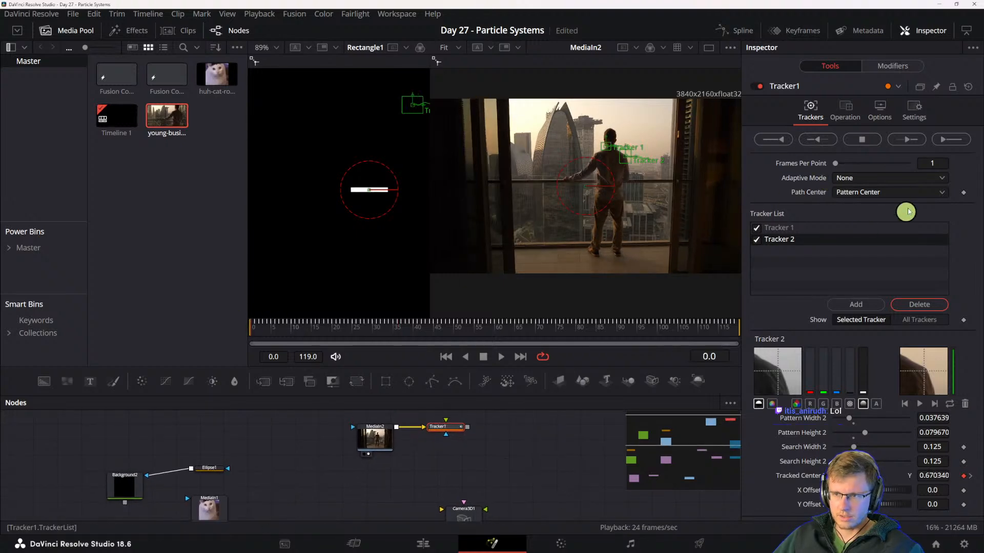
left_click(843, 177)
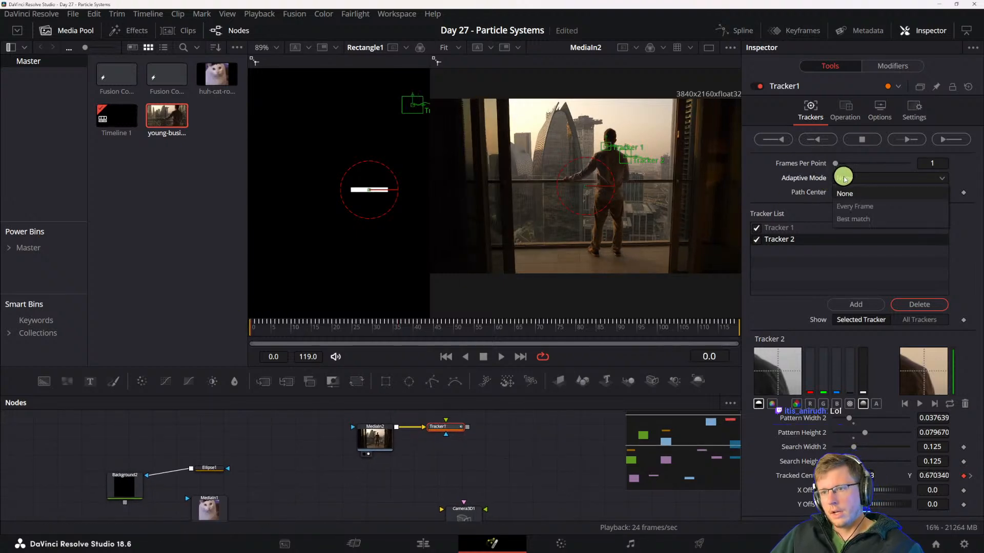
left_click(865, 221)
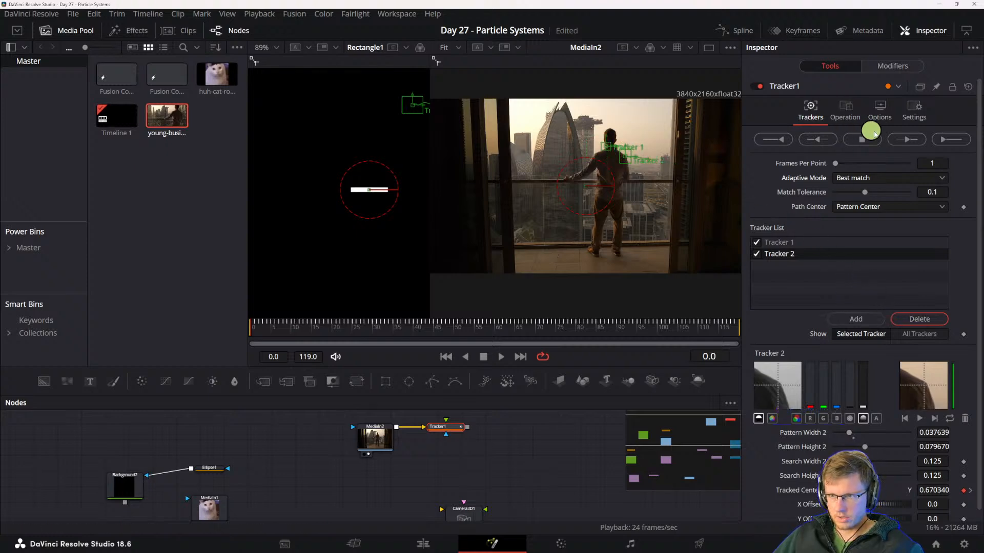
left_click(949, 138)
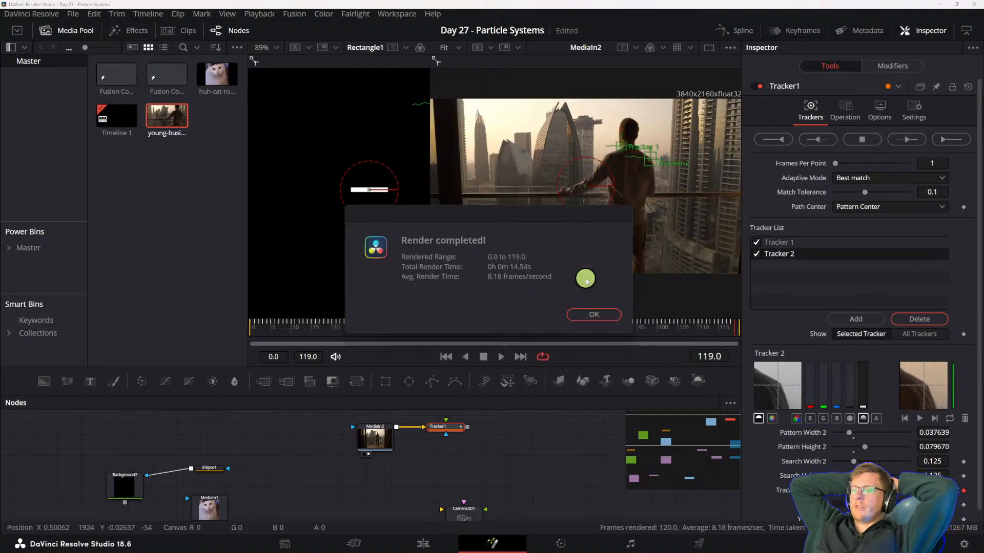
left_click(586, 315)
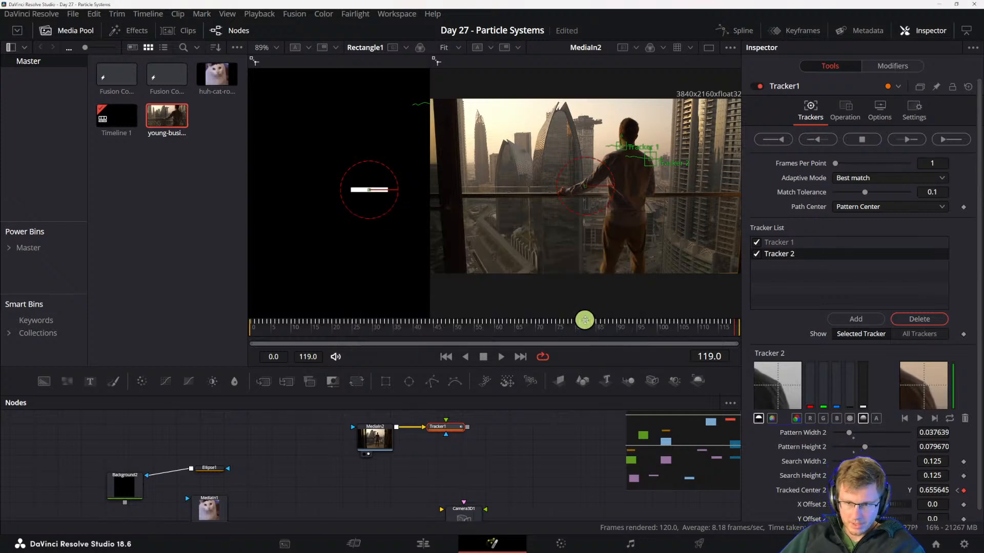
- Move the MediaIn2 and Tracker1 nodes beside Camera3D1 and Merge3D1 in the node graph
left_click_drag(512, 475, 515, 487)
left_click_drag(330, 440, 496, 473)
left_click_drag(532, 481, 428, 461)
left_click_drag(363, 440, 487, 458)
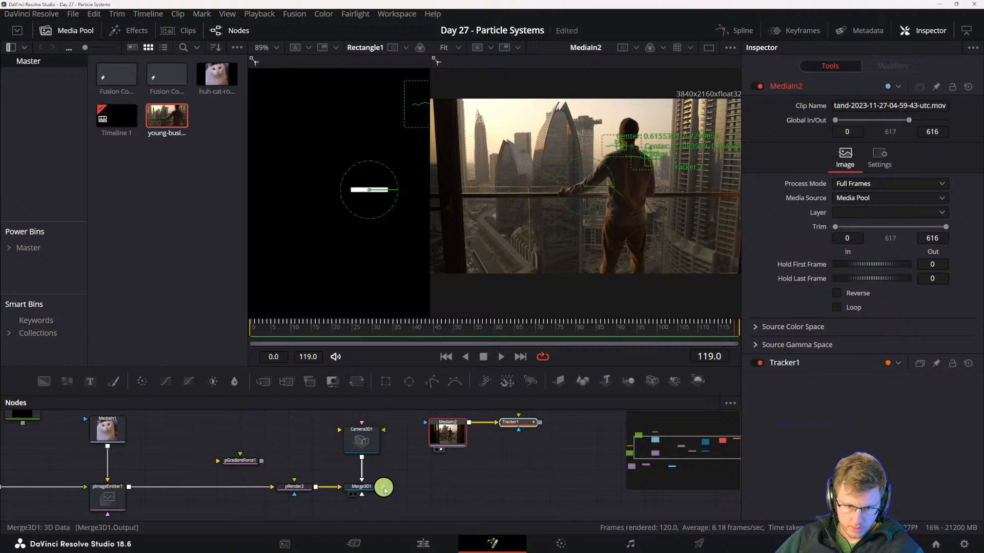
- Try to connect the Merge3D1 output to the Tracker1 node
left_click_drag(383, 488, 515, 422)
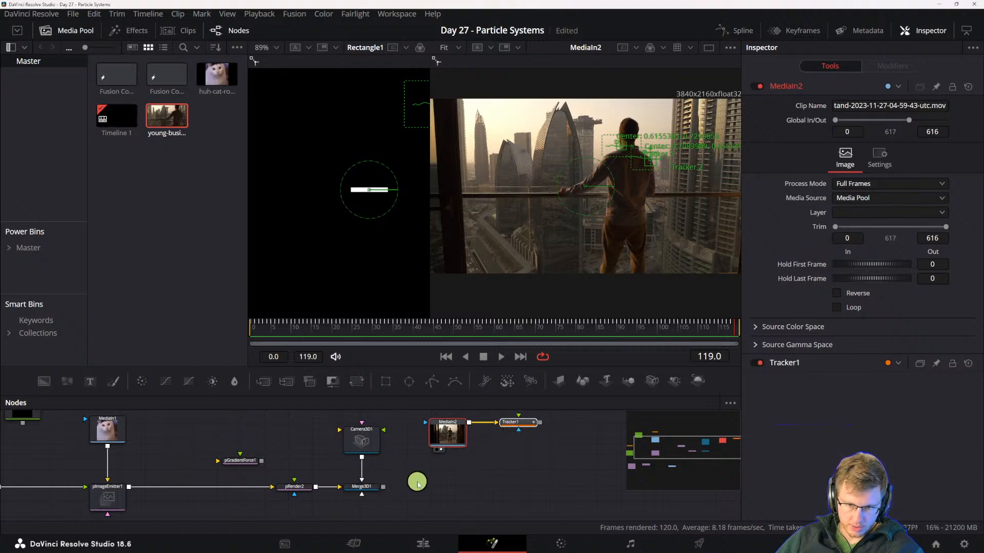
left_click_drag(383, 486, 541, 423)
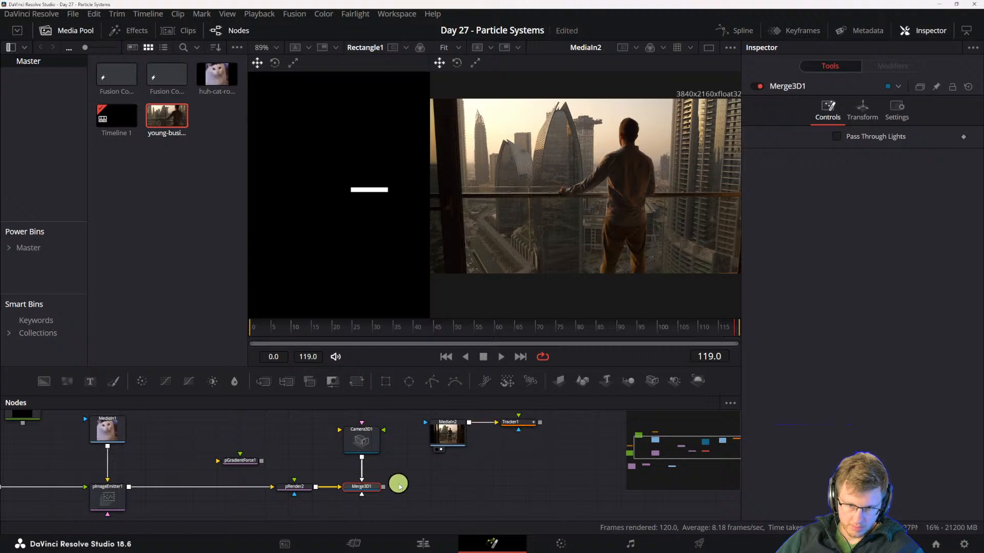
left_click_drag(382, 487, 479, 423)
left_click_drag(385, 489, 469, 424)
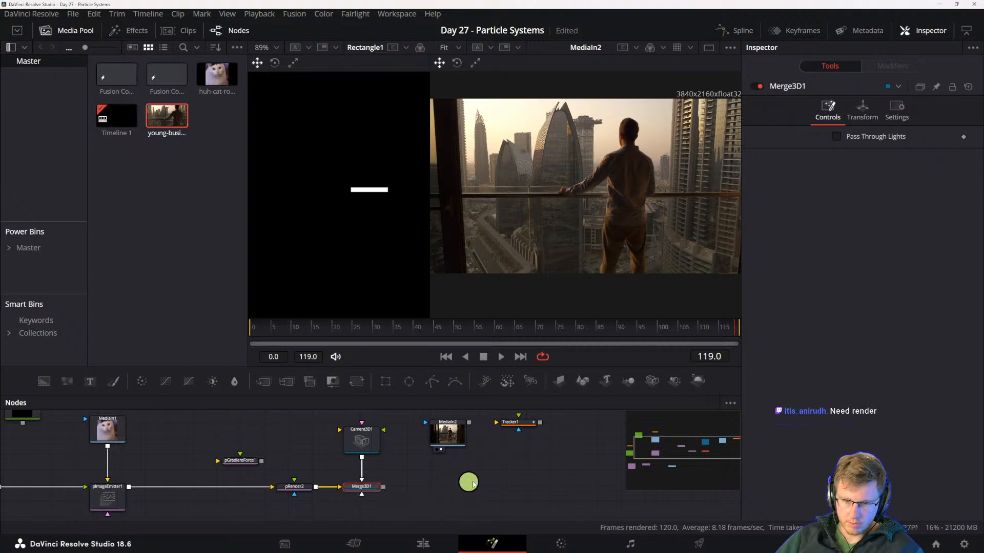
left_click_drag(505, 453, 496, 477)
- Set Tracker1's operation to Match Move with FG over BG and connect MediaIn2 to its background input
left_click(502, 449)
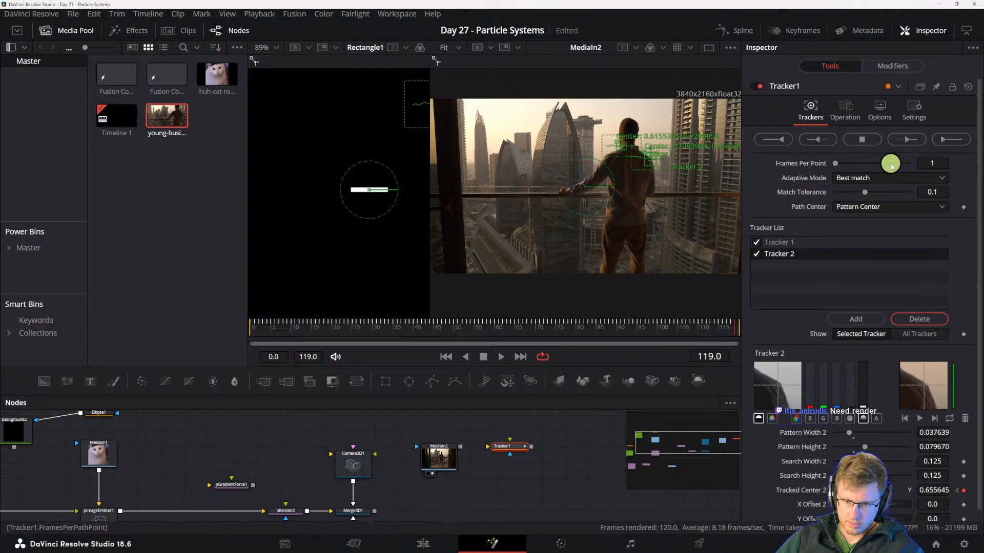
left_click(843, 108)
left_click(880, 107)
left_click(853, 110)
left_click(853, 136)
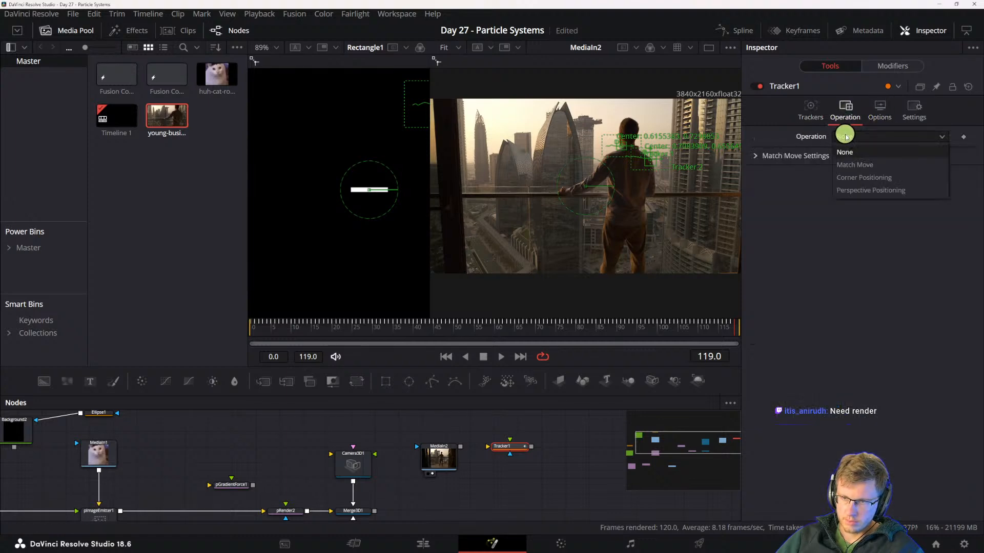
left_click(850, 163)
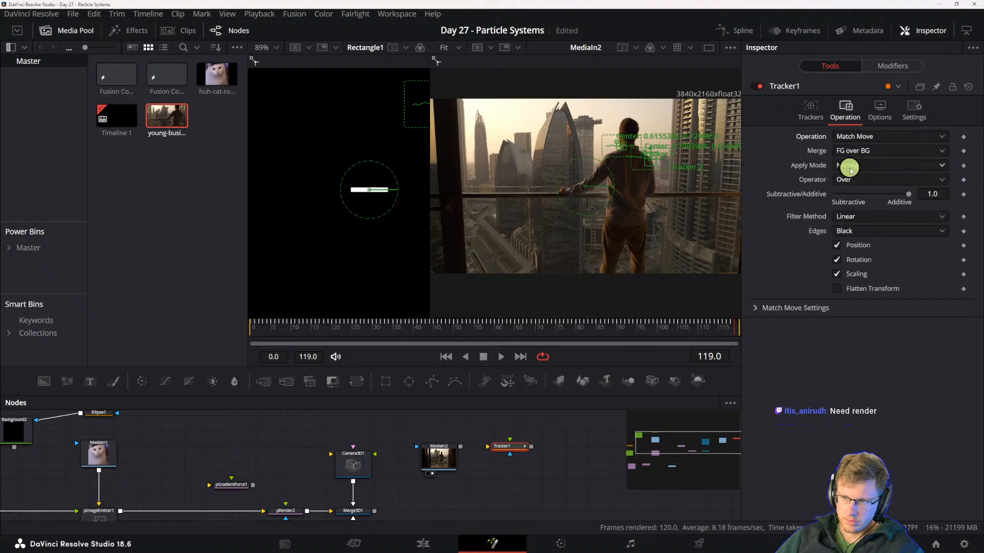
left_click_drag(464, 450, 489, 446)
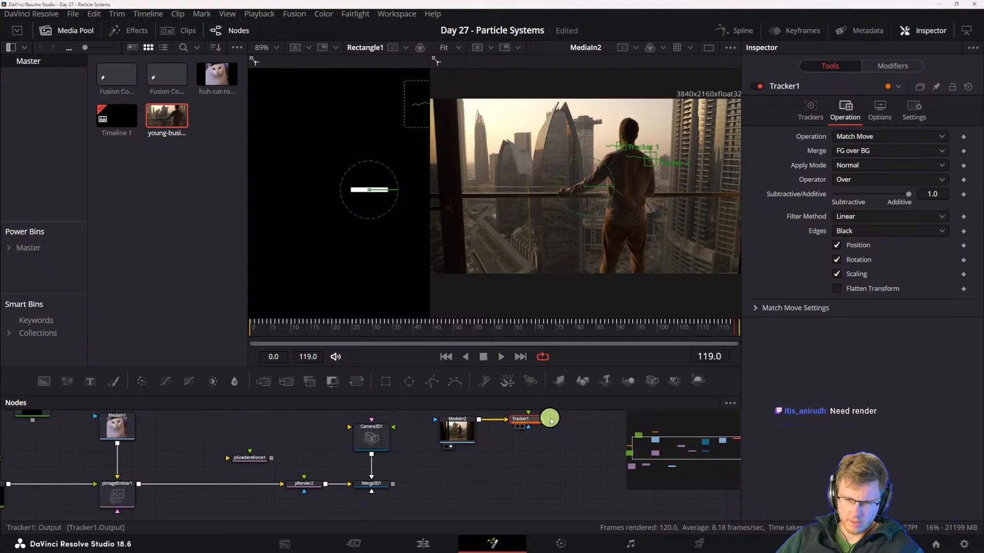
- Try feeding the Merge3D1 particle scene into the match-moving Tracker1 again
left_click_drag(550, 420, 504, 439)
left_click_drag(385, 493, 547, 424)
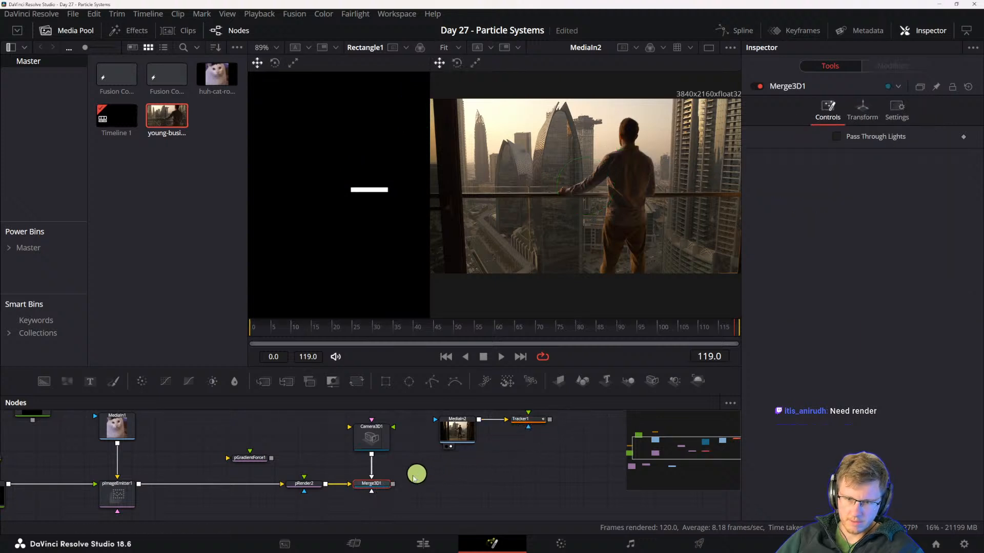
mouse_move(392, 485)
left_mouse_down()
mouse_move(536, 423)
mouse_move(376, 486)
left_mouse_up()
mouse_move(494, 455)
left_mouse_down()
mouse_move(499, 504)
mouse_move(514, 492)
mouse_move(499, 452)
left_mouse_up()
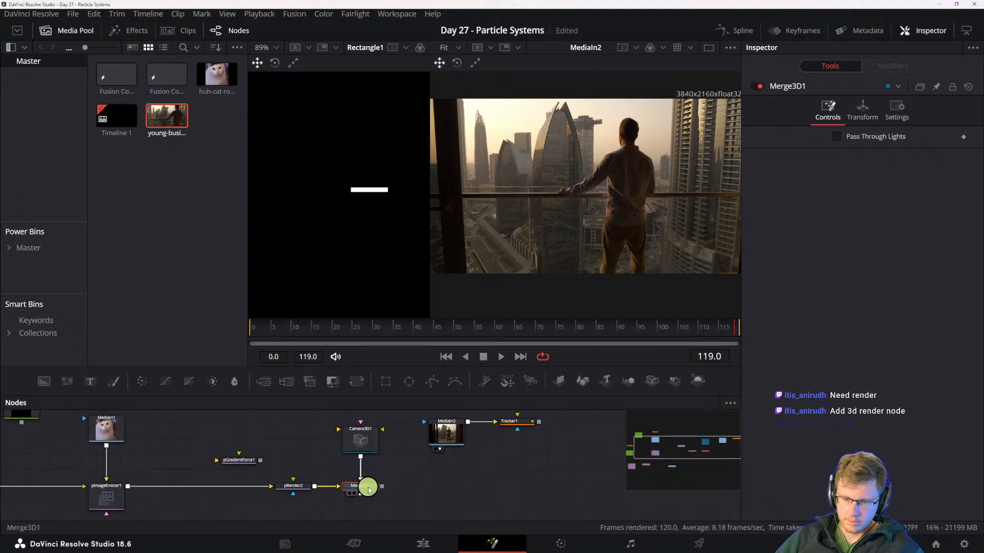
- Add a Renderer 3D node after Merge3D1 to render the particle scene
left_click_drag(379, 491, 432, 500)
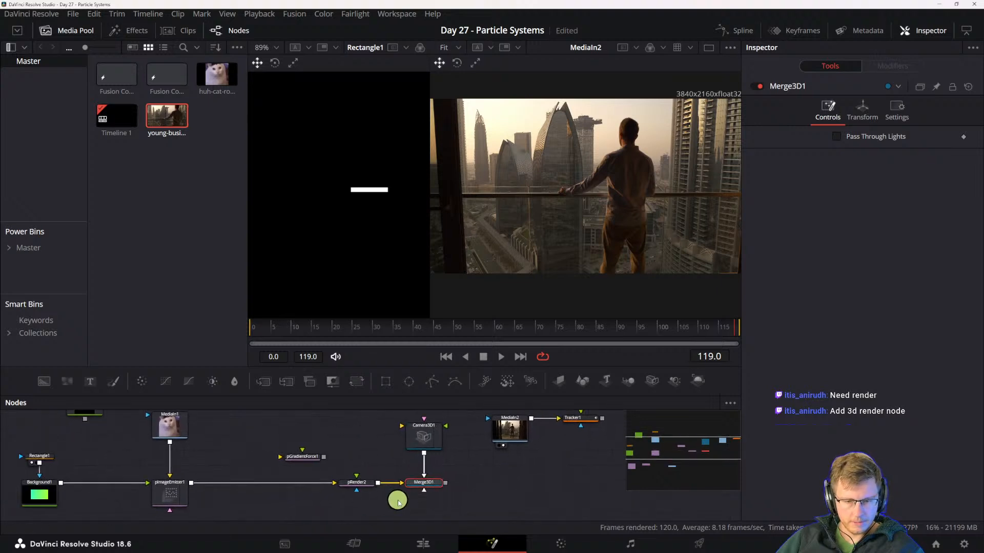
key("ctrl+shift+e")
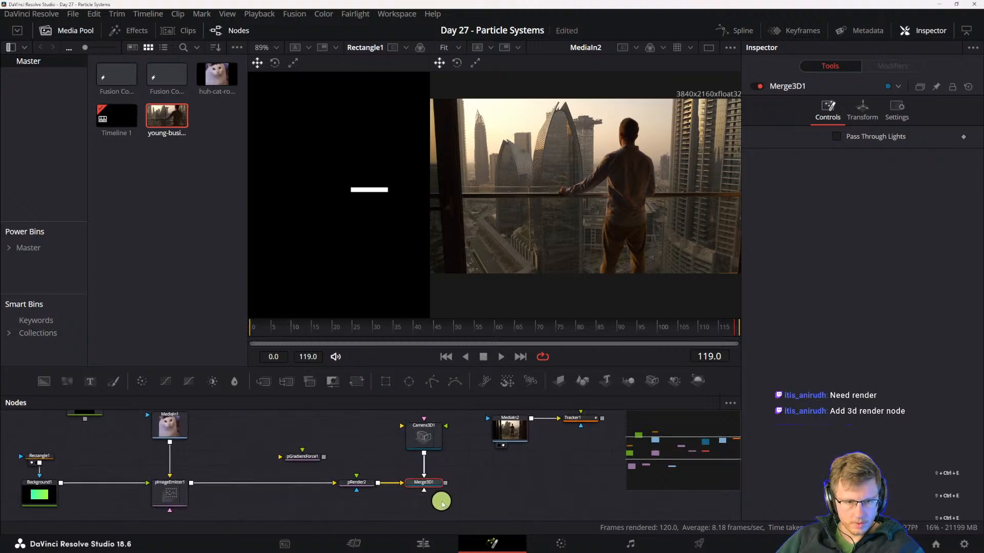
left_click_drag(468, 500, 520, 492)
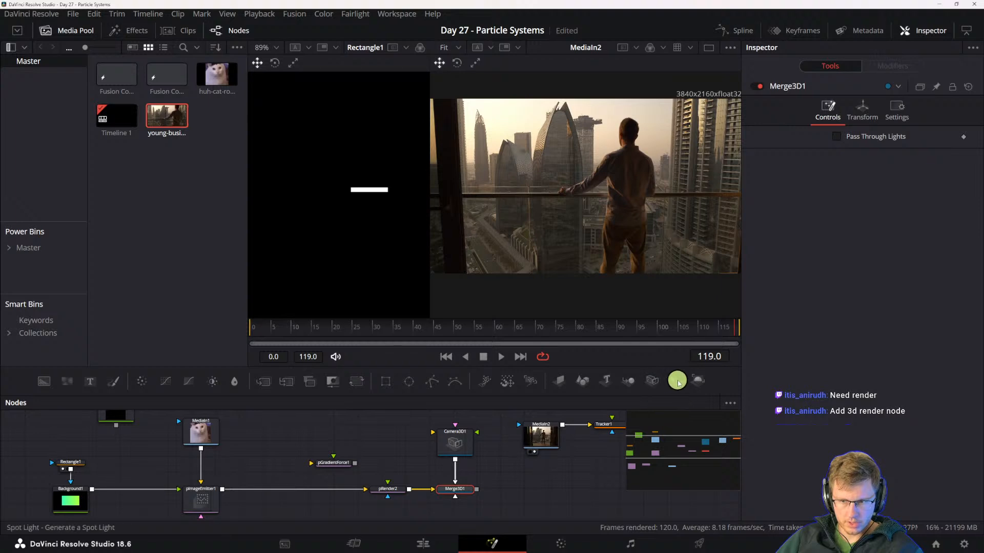
left_click(704, 382)
- Connect the Renderer3D1 output to Tracker1's foreground input
left_click_drag(502, 493, 612, 432)
left_click_drag(619, 481, 518, 518)
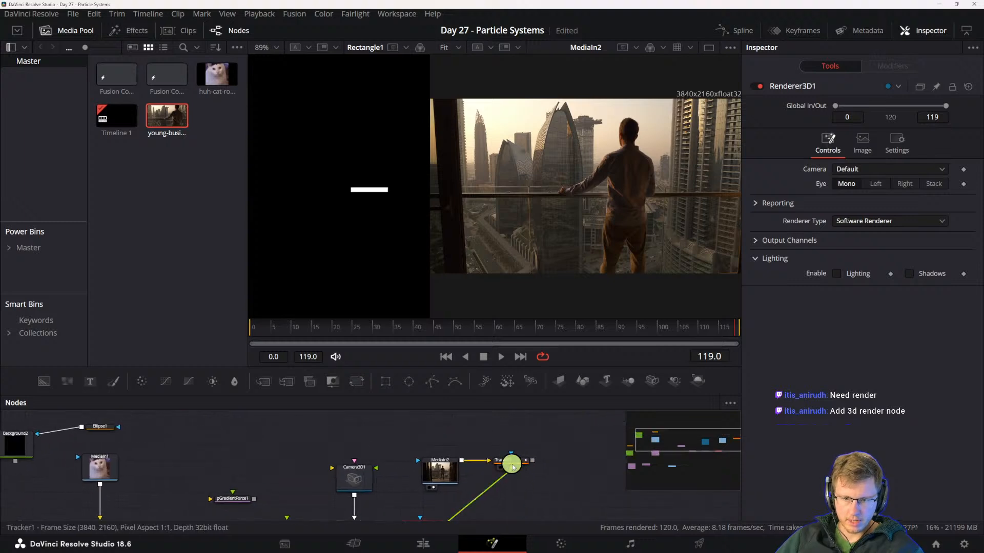
left_click_drag(511, 468, 495, 486)
scroll(520, 469, "down", 1)
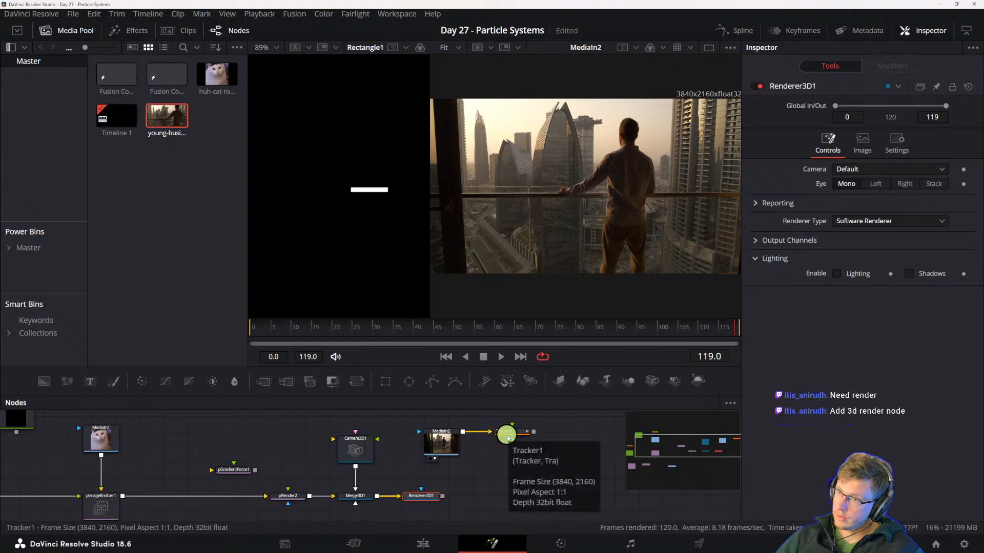
left_click_drag(446, 501, 512, 434)
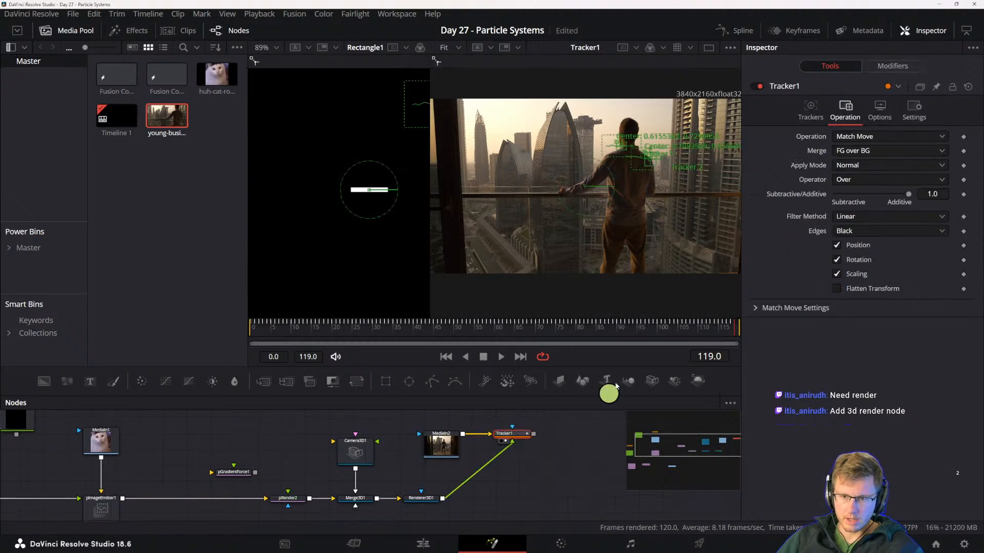
- Display Renderer3D1 in the second viewer and play back the rendered particles
left_click(424, 499)
key("2")
key("space")
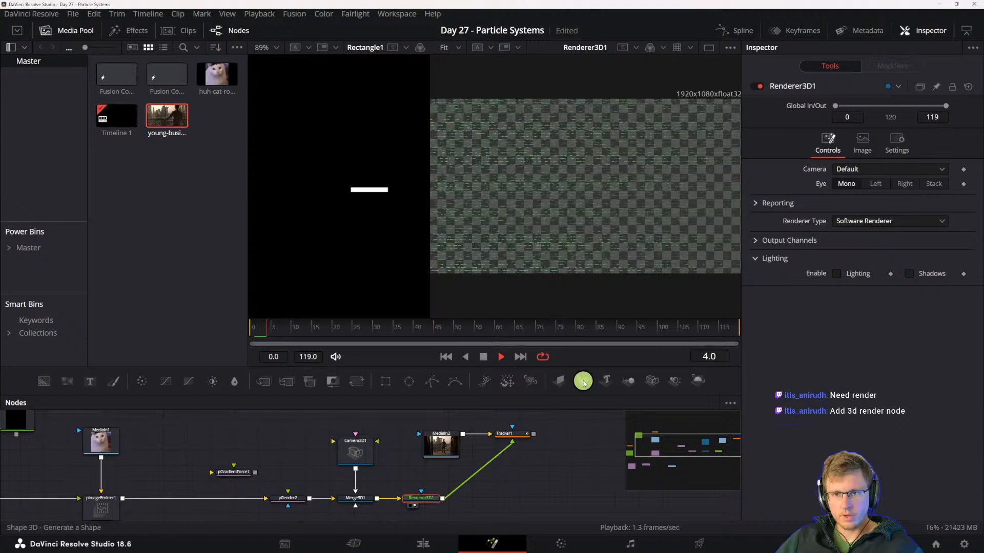
scroll(578, 268, "down", 2)
scroll(582, 274, "up", 2)
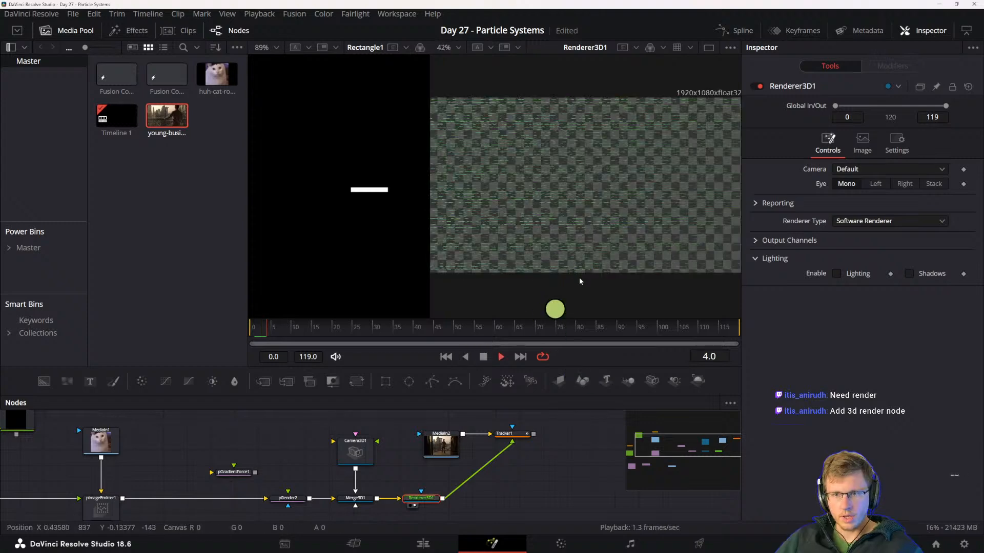
key("space")
- Check the cat clip's MediaIn1 node and scrub the rendered particles to frame 17
left_click_drag(419, 481, 467, 481)
left_click_drag(277, 477, 380, 474)
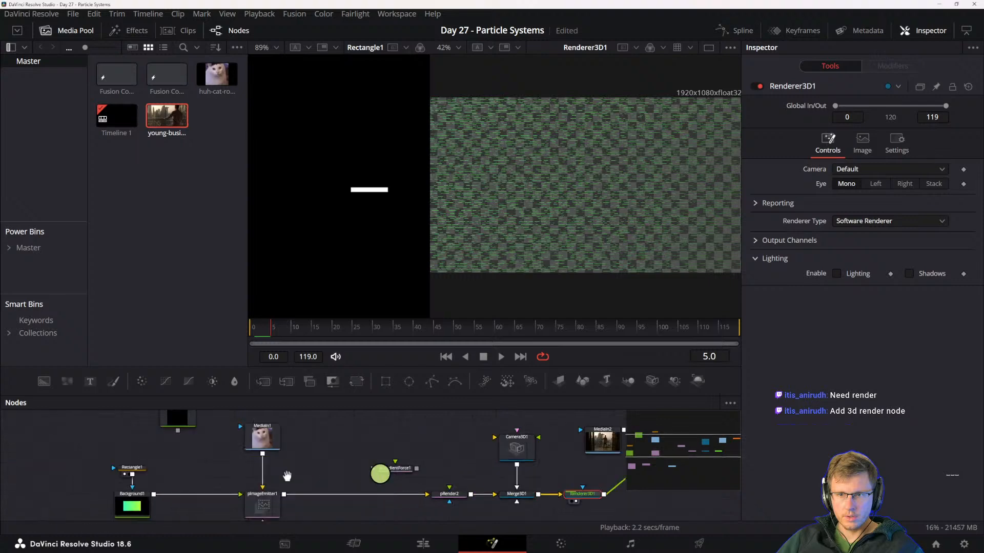
left_click_drag(268, 472, 375, 468)
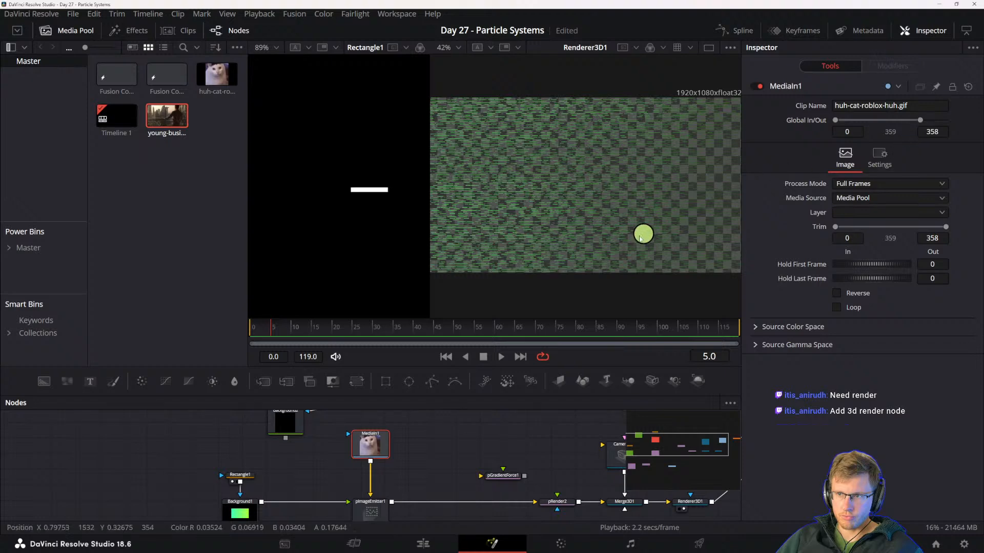
scroll(592, 197, "down", 2)
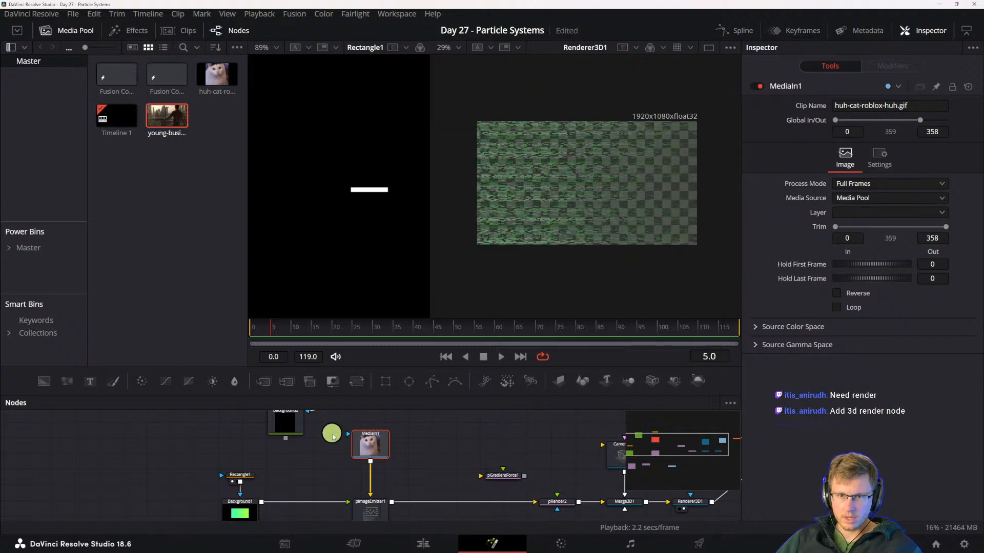
left_click_drag(430, 465, 362, 491)
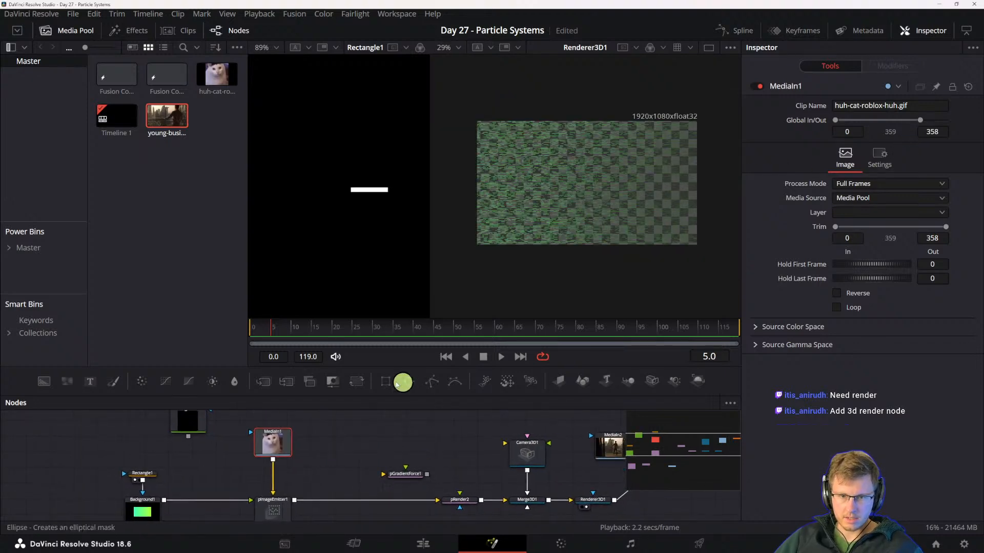
left_click(333, 329)
left_click_drag(347, 330, 322, 332)
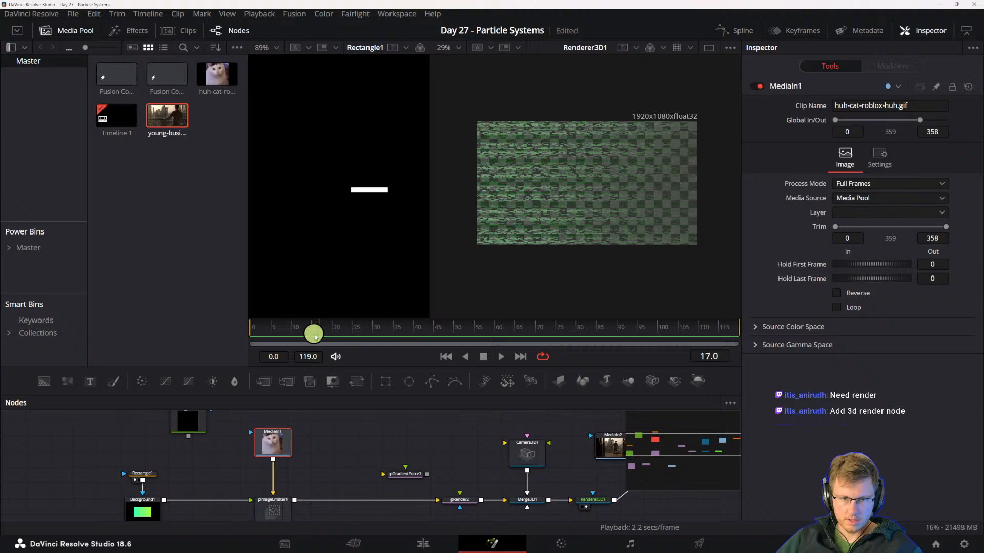
- Display Tracker1 in the second viewer and detach Renderer3D1 and MediaIn2 from it
left_click_drag(574, 485, 396, 482)
left_click(505, 432)
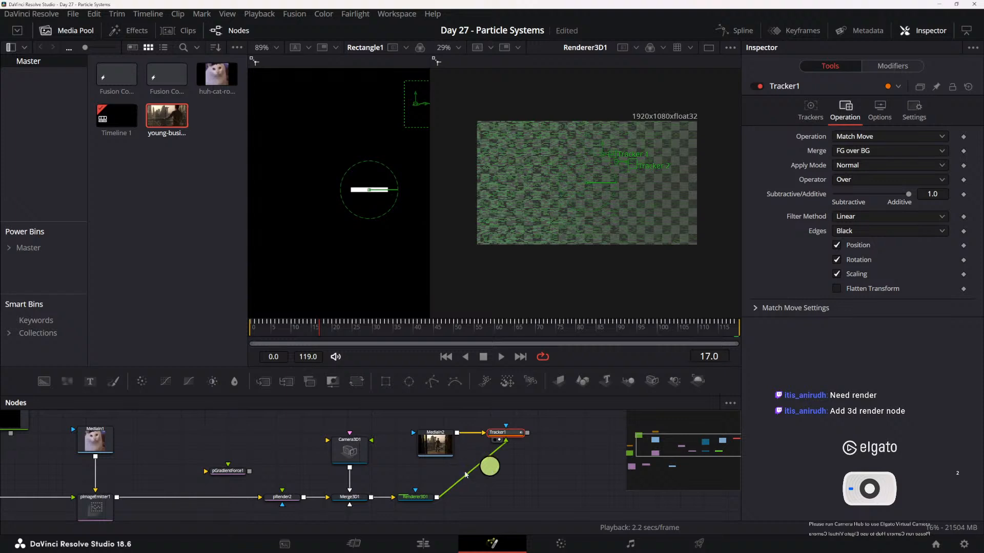
left_click(503, 445)
key("2")
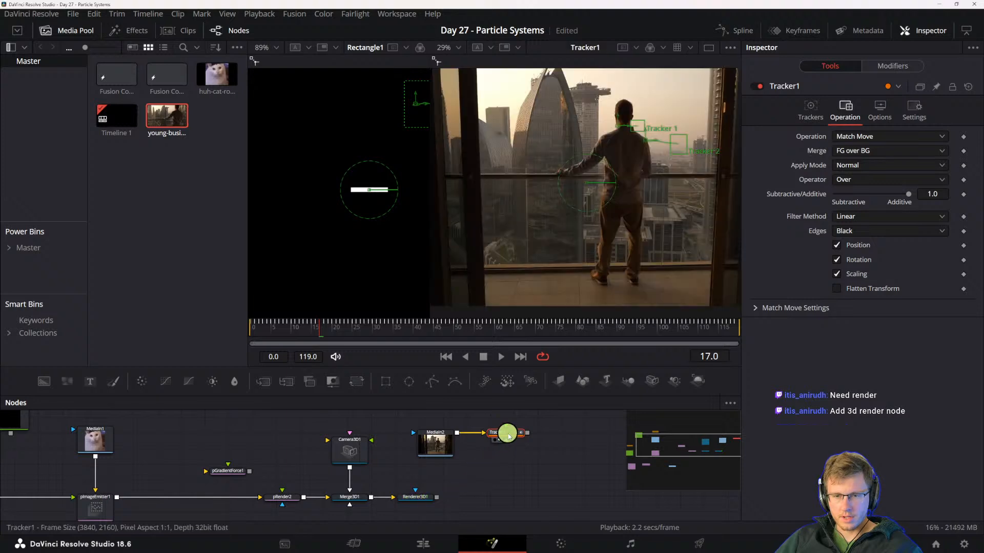
left_click_drag(516, 445, 472, 435)
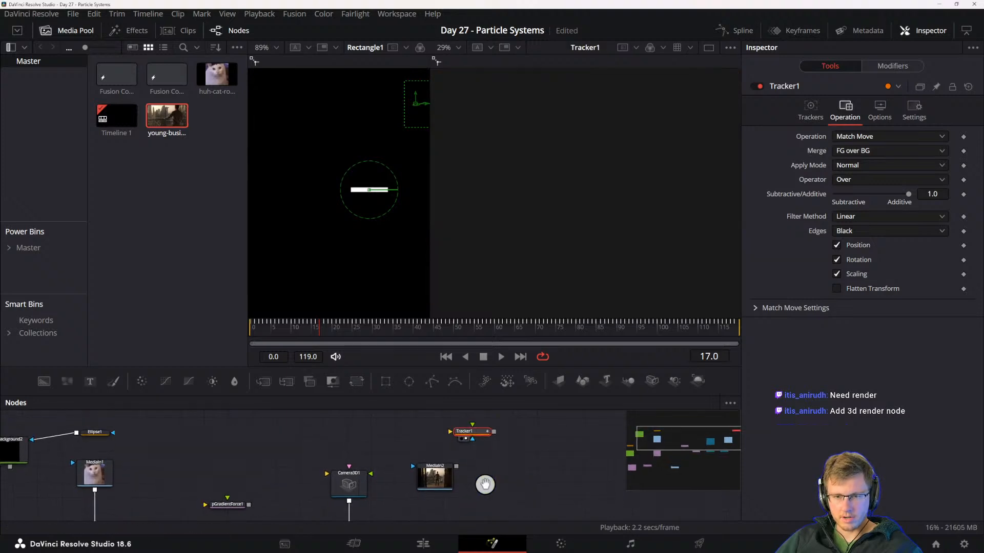
- Combine Renderer3D1 as foreground over the MediaIn2 footage with a Merge node and line up the nodes
left_click_drag(483, 488, 474, 446)
left_click_drag(428, 488, 458, 429)
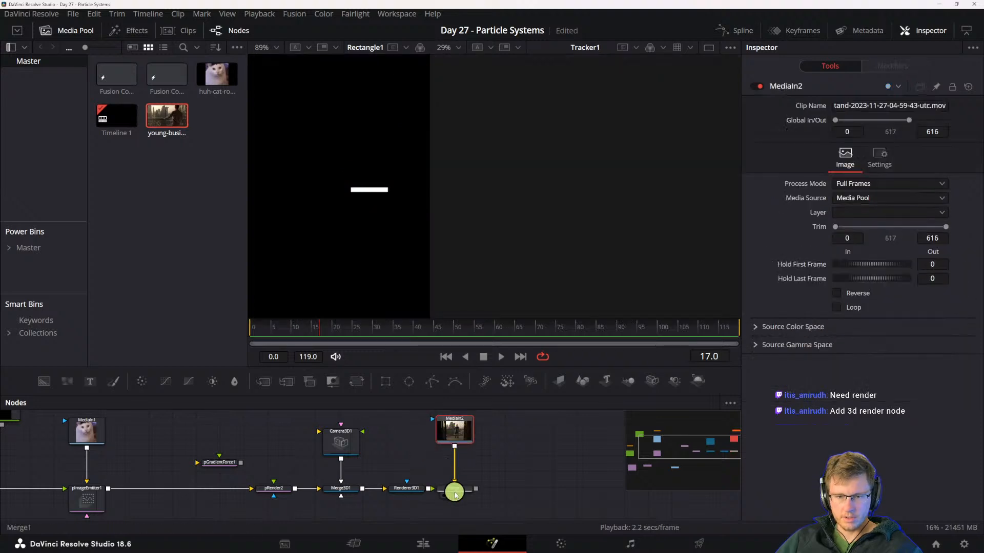
left_click_drag(460, 493, 472, 489)
left_click(406, 489)
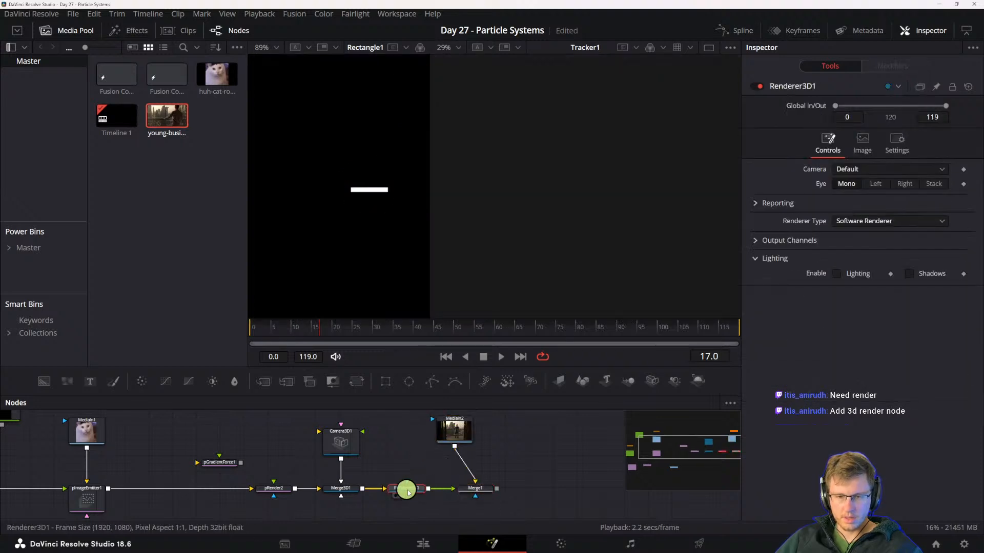
mouse_move(457, 432)
left_mouse_down()
mouse_move(484, 426)
mouse_move(476, 430)
left_mouse_up()
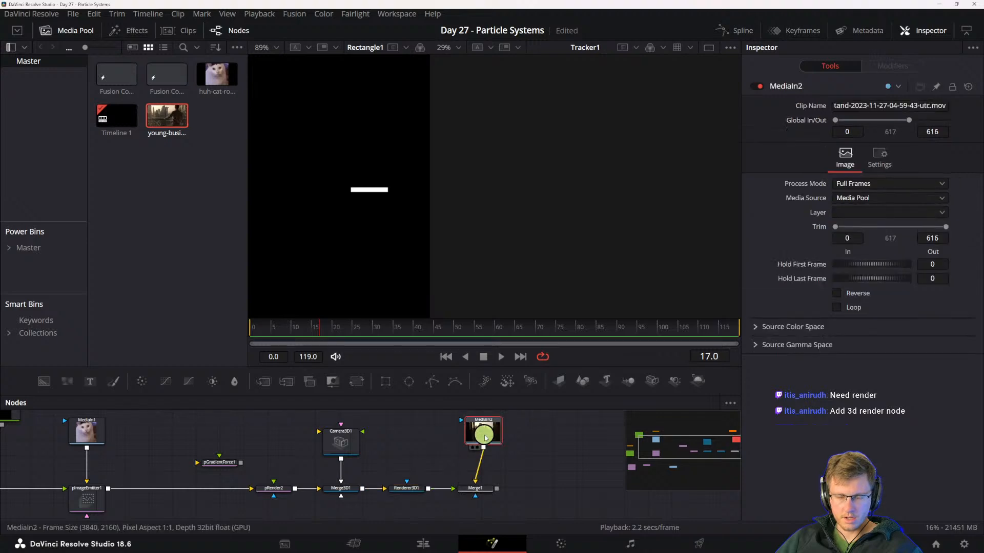
- Make room between Renderer3D1 and Merge1 and insert a Transform node there
left_click(417, 494)
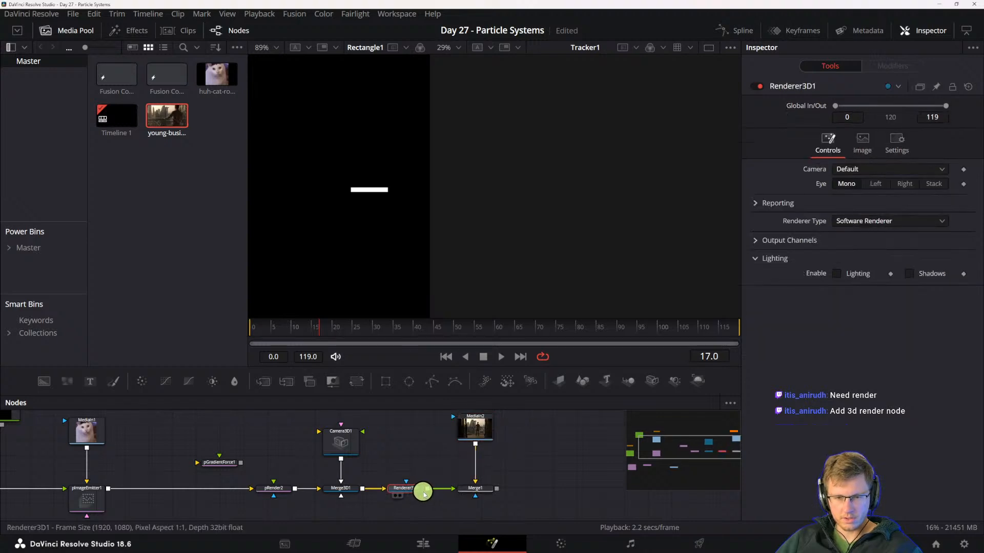
left_click_drag(474, 489, 499, 489)
left_click_drag(475, 429, 492, 432)
left_click(409, 487)
key("shift+space")
type("track")
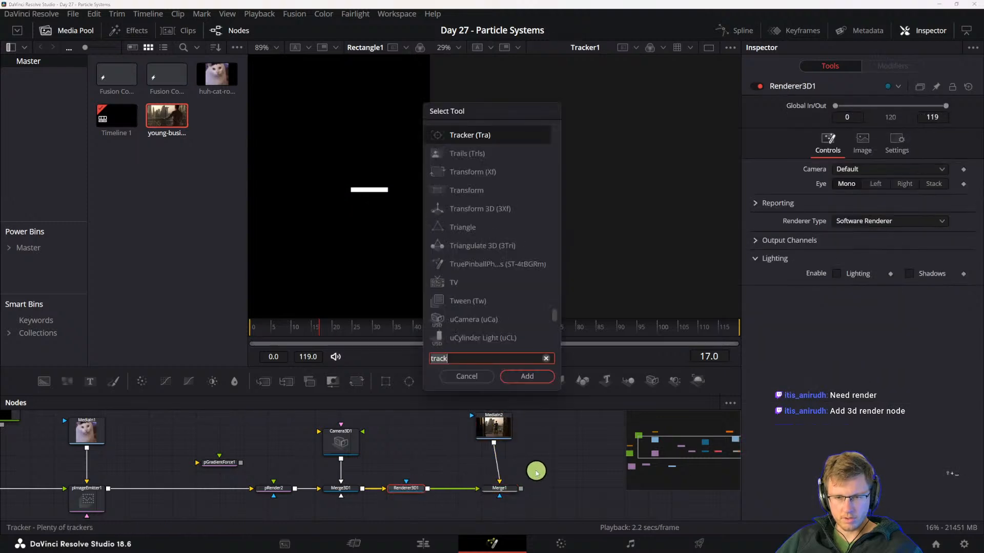
key("BackSpace")
key("BackSpace")
type("nsofr")
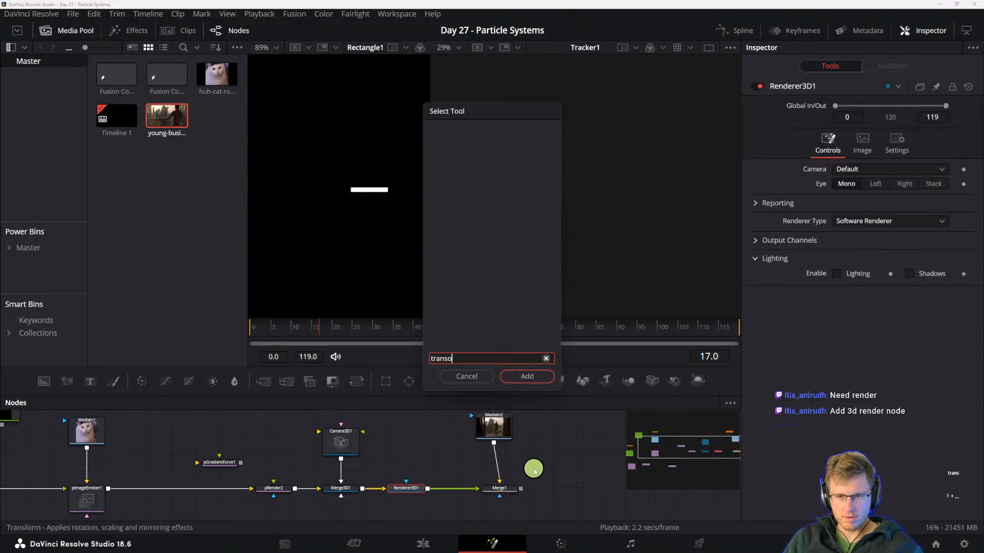
key("BackSpace")
type("form")
key("Return")
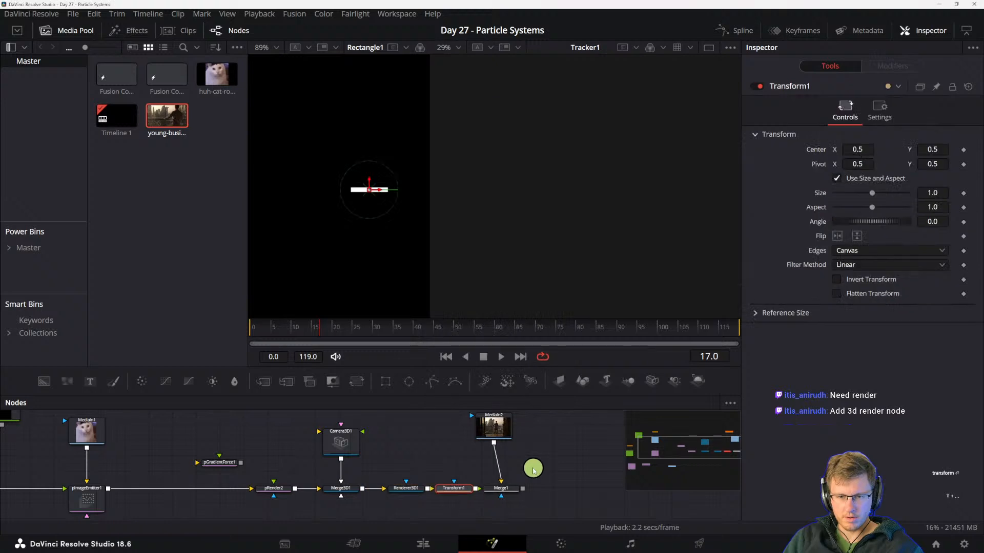
right_click(822, 154)
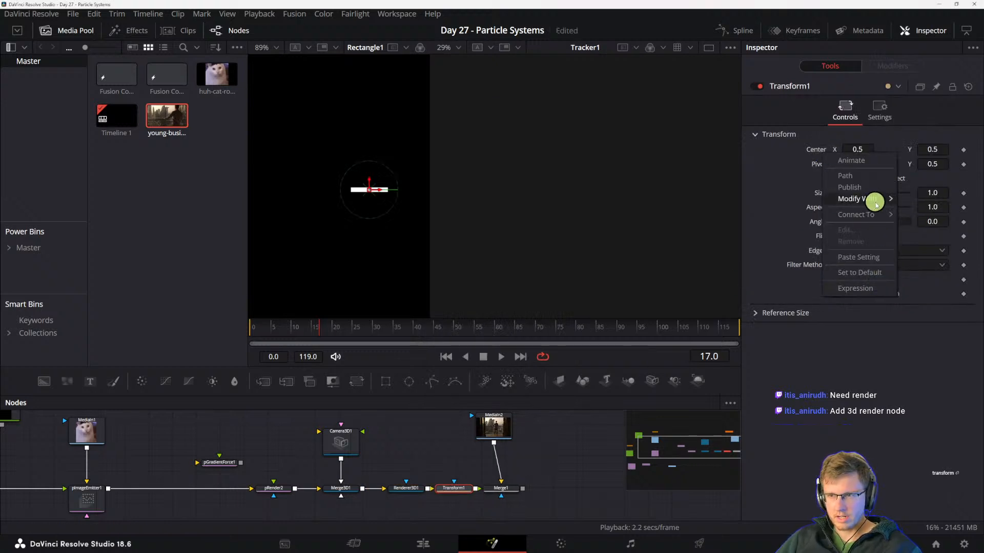
mouse_move(874, 213)
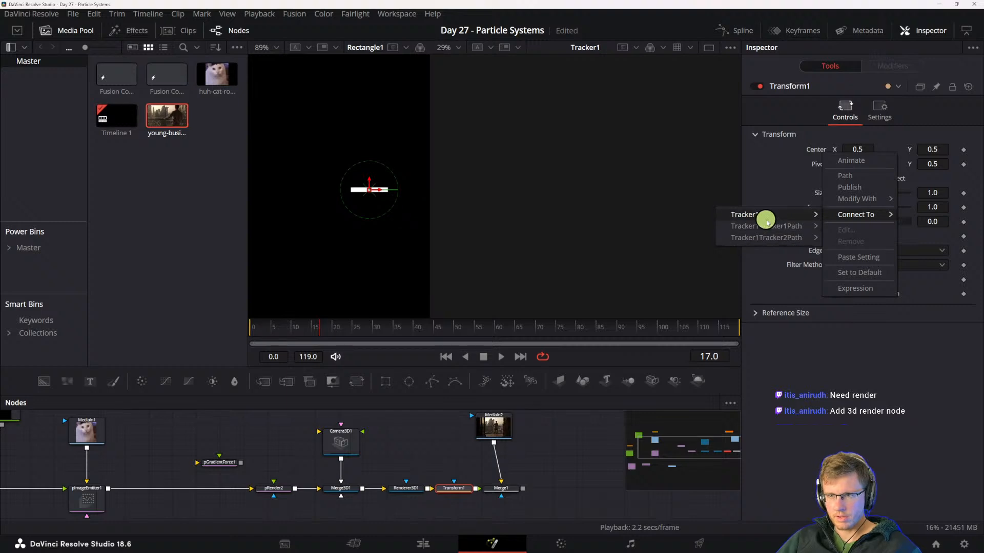
mouse_move(766, 220)
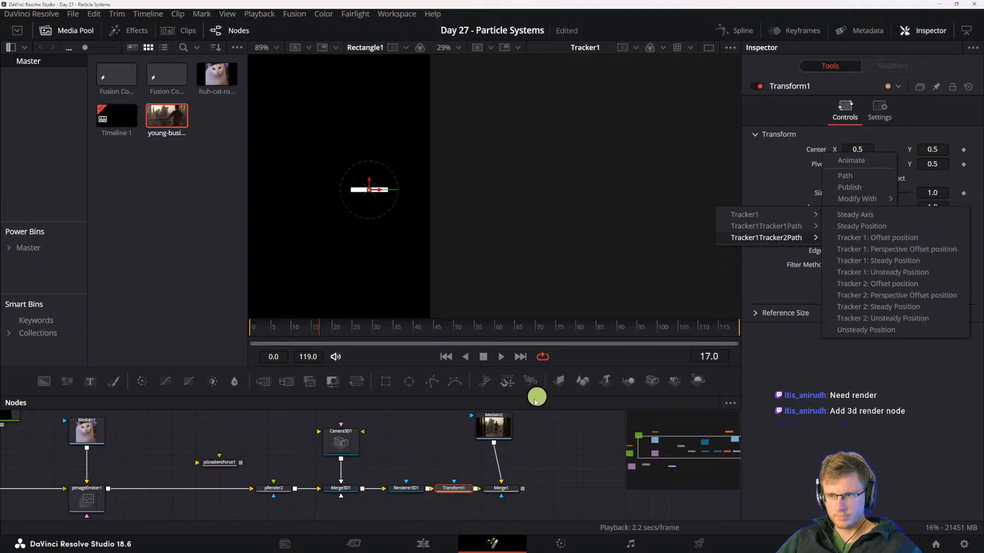
left_click(541, 444)
mouse_move(558, 435)
left_mouse_down()
mouse_move(545, 527)
mouse_move(546, 445)
left_mouse_up()
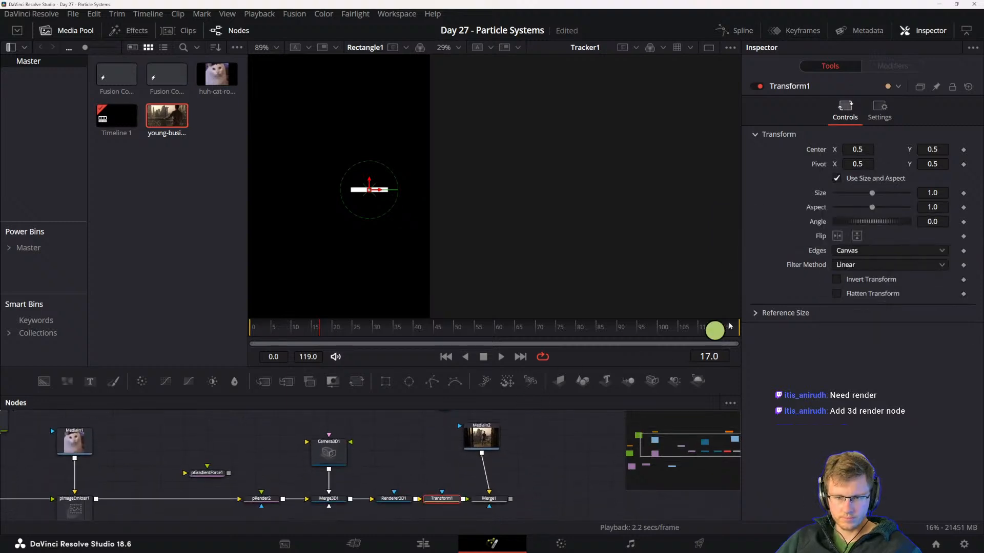
- Connect Transform1's Center to the Position of Tracker1Tracker1Path
right_click(825, 150)
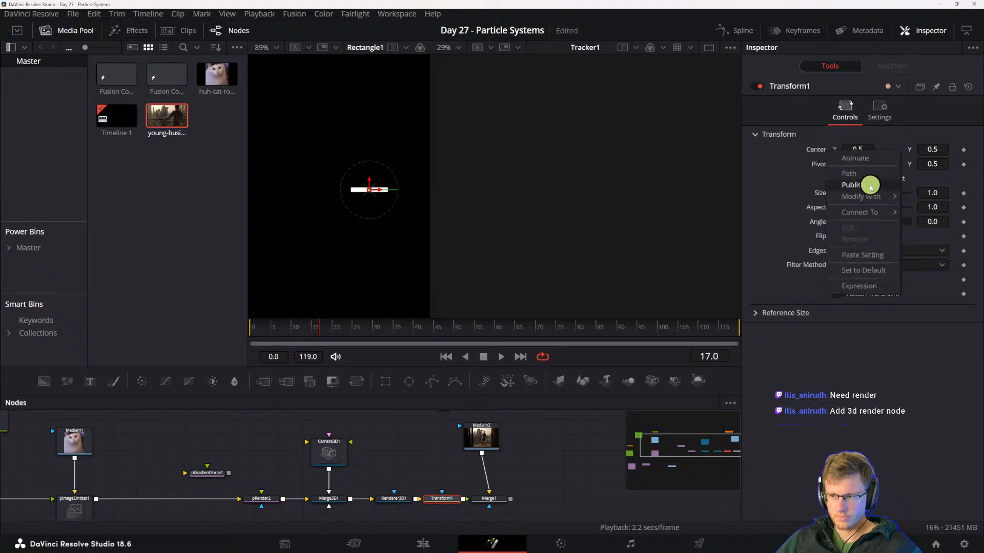
mouse_move(862, 212)
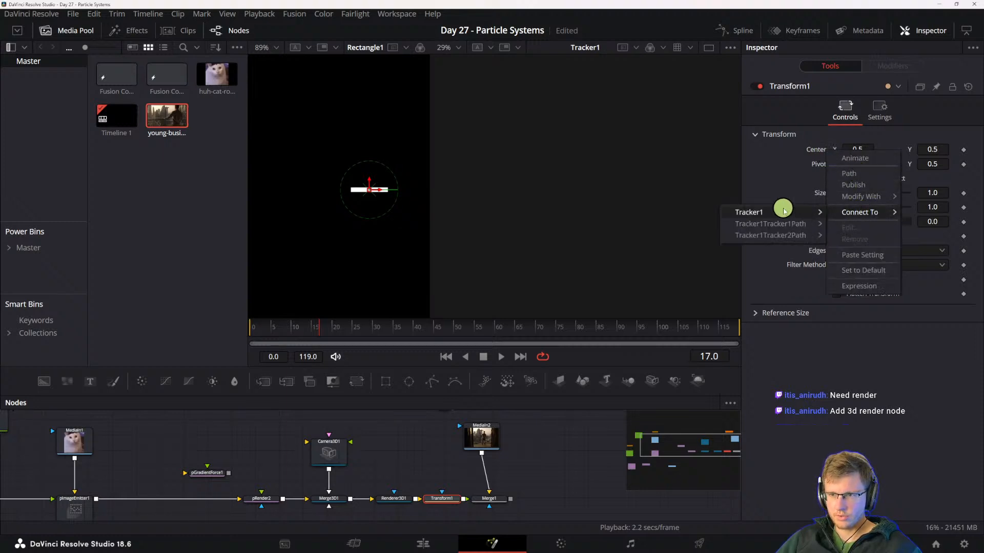
mouse_move(743, 211)
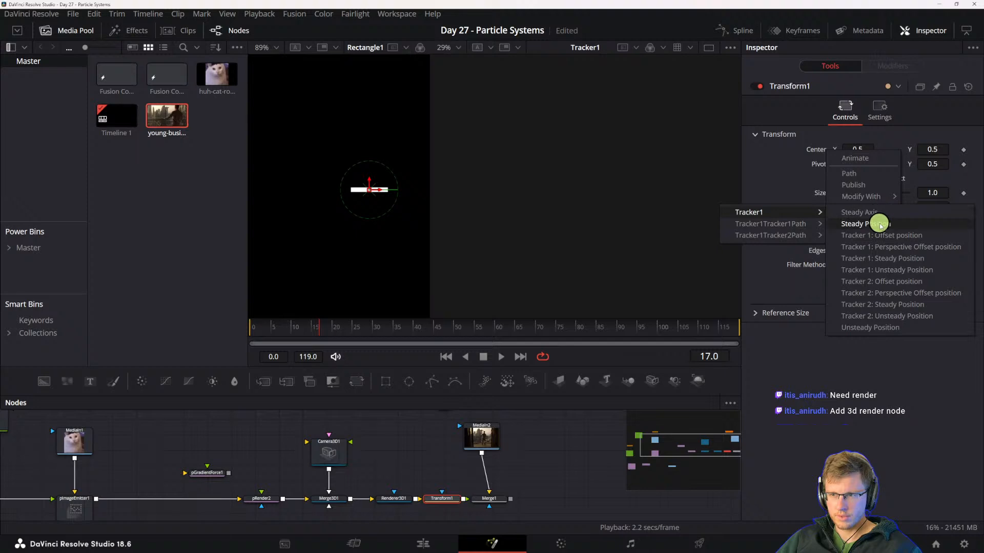
mouse_move(802, 224)
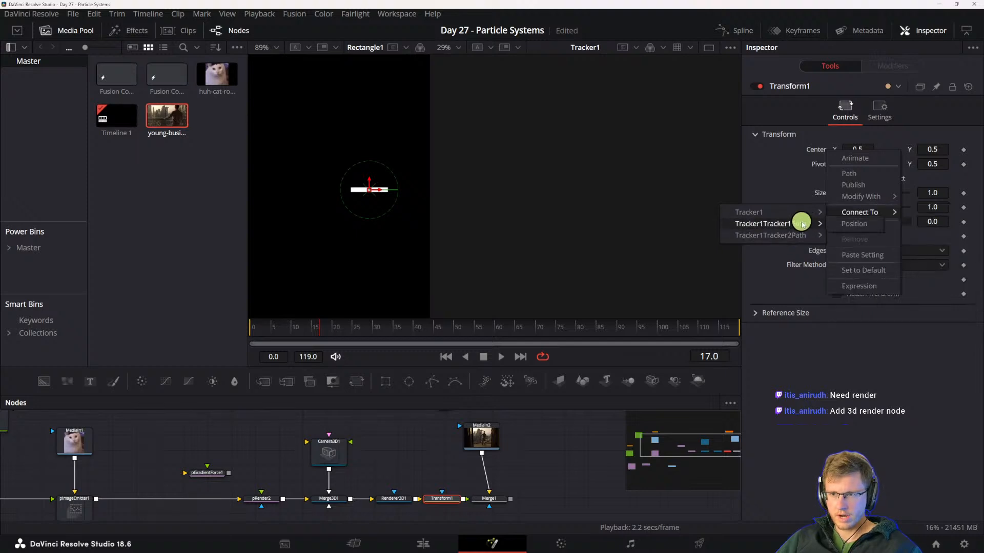
left_click(858, 223)
- Align MediaIn2 above Merge1, display Merge1 in the second viewer and play the composite
scroll(555, 457, "down", 1)
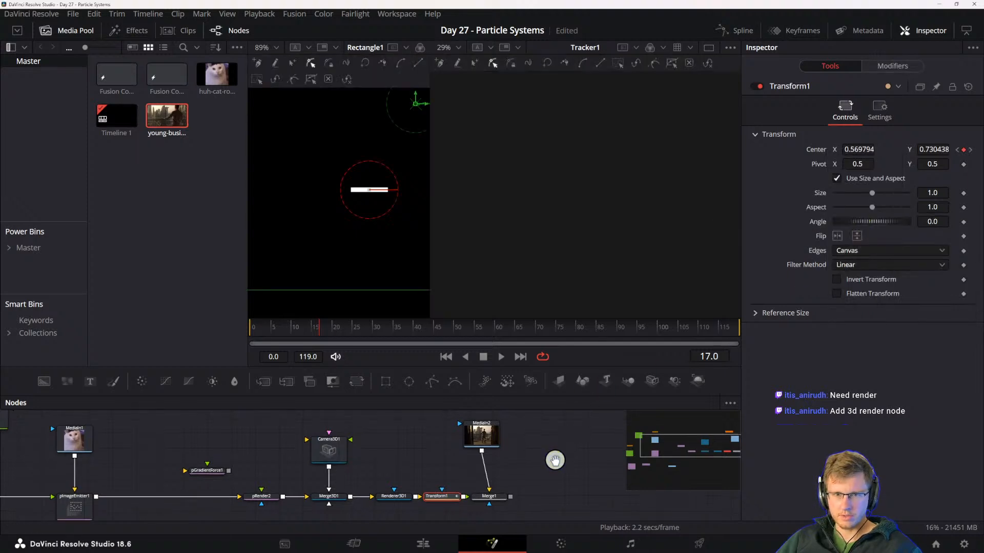
left_click(487, 495)
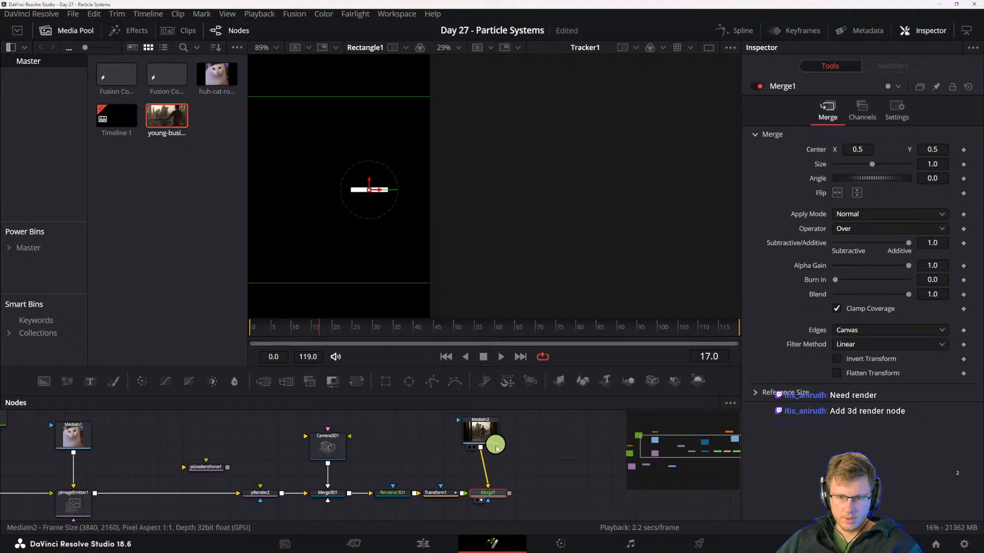
left_click_drag(482, 432, 499, 426)
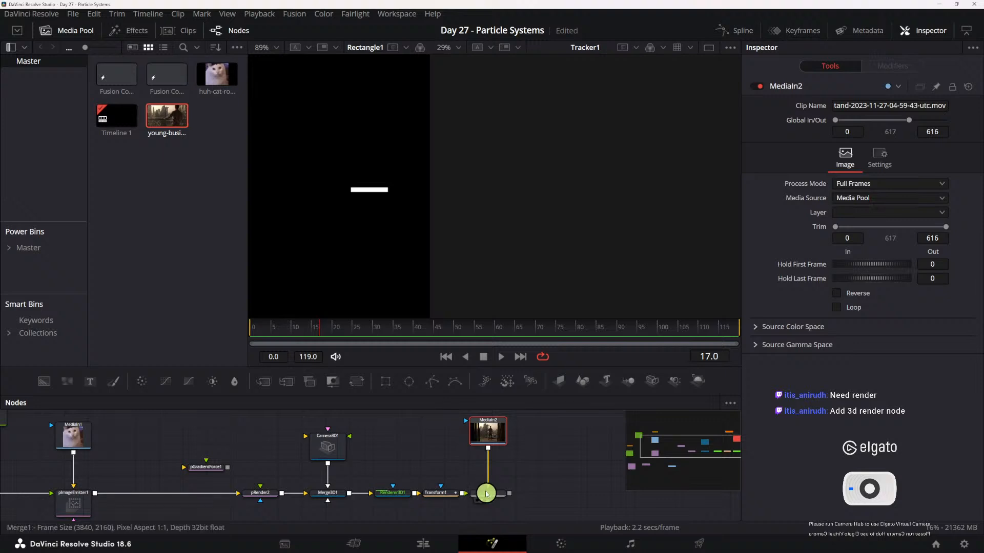
scroll(389, 515, "up", 4)
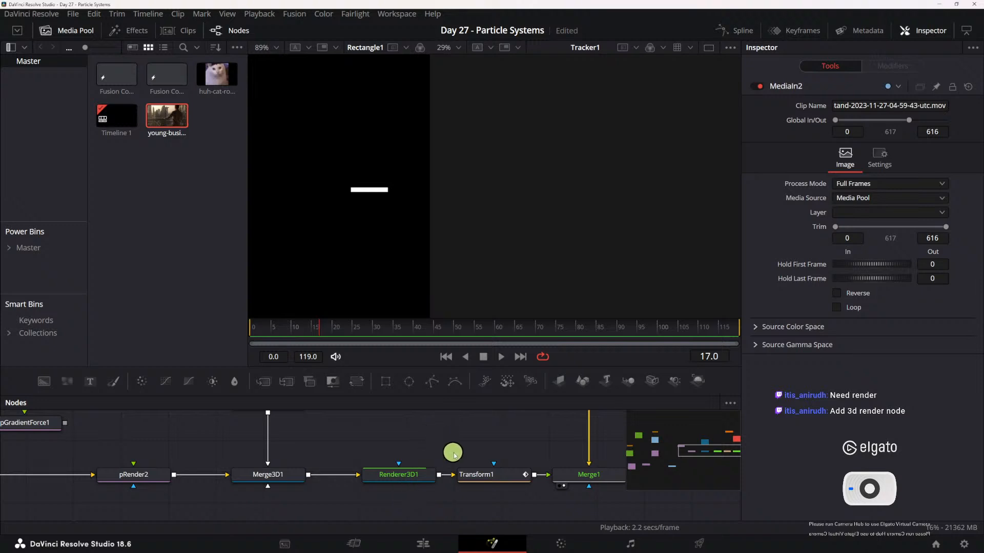
key("2")
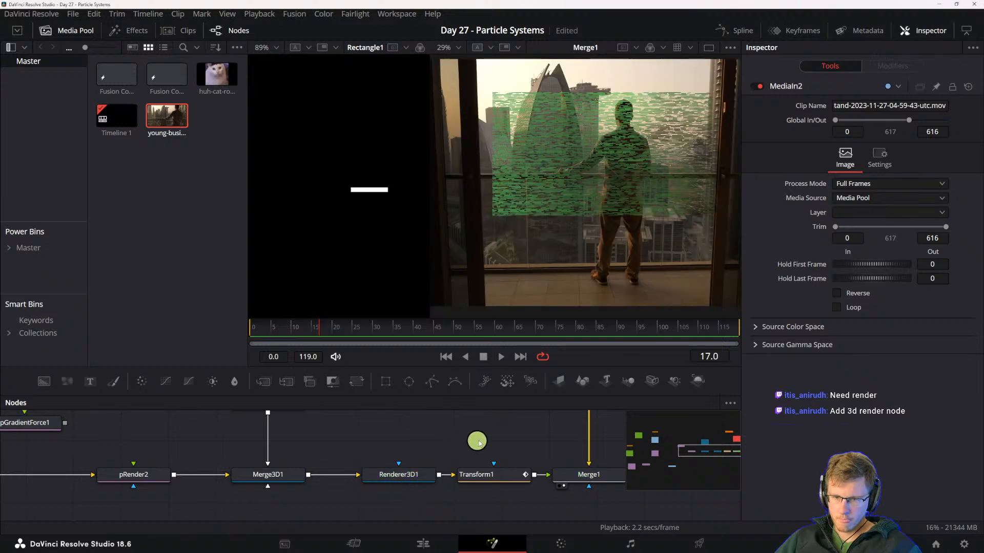
left_click_drag(556, 469, 483, 489)
key("space")
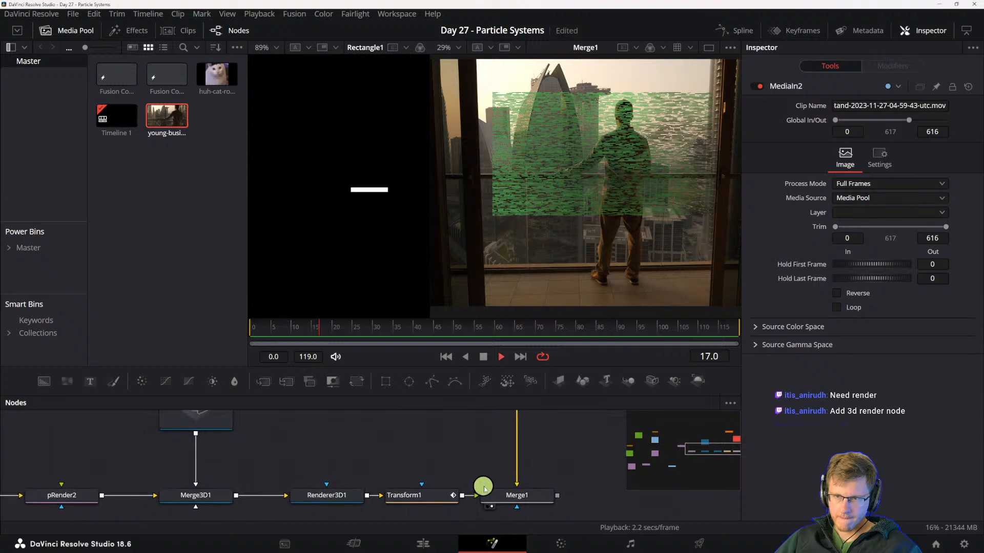
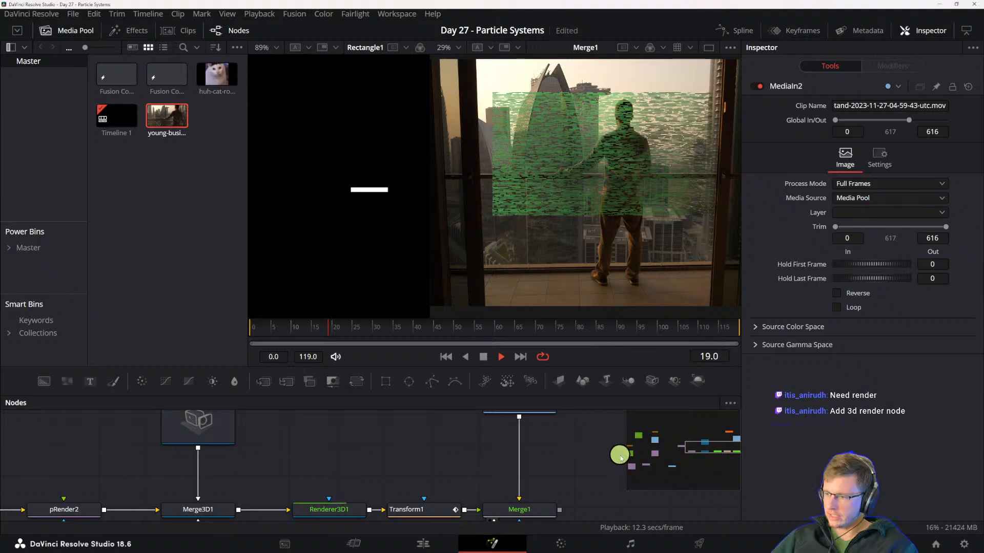
left_click_drag(544, 489, 463, 492)
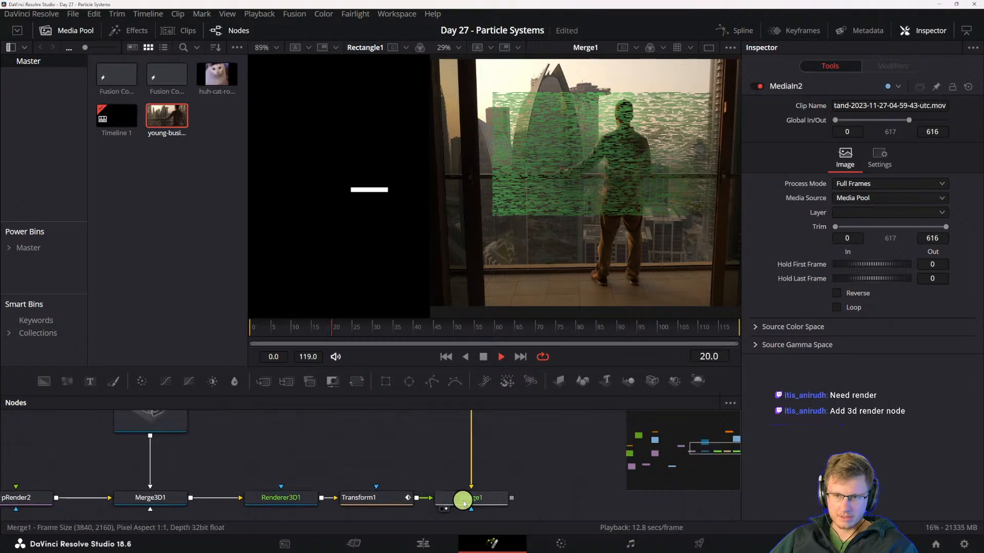
left_click(463, 492)
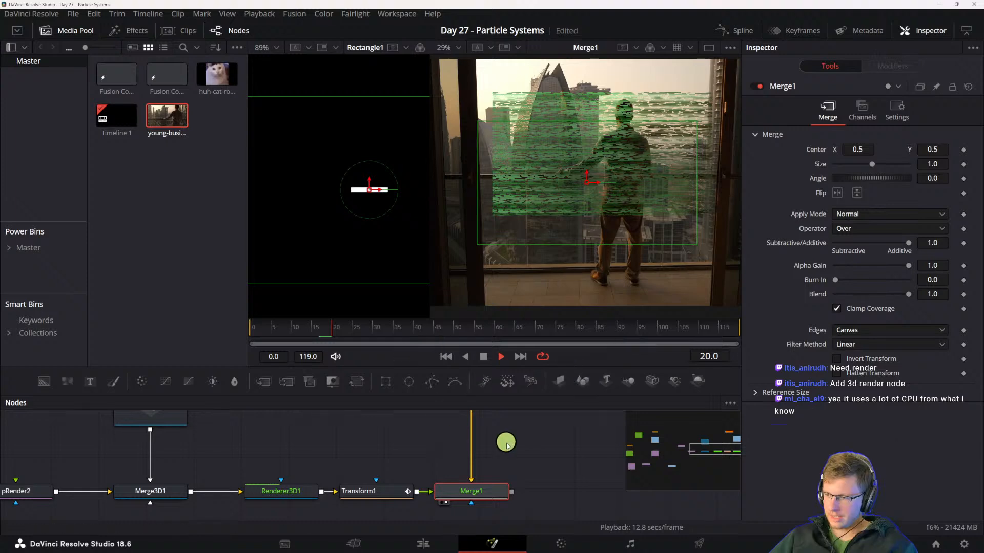
left_click(502, 452)
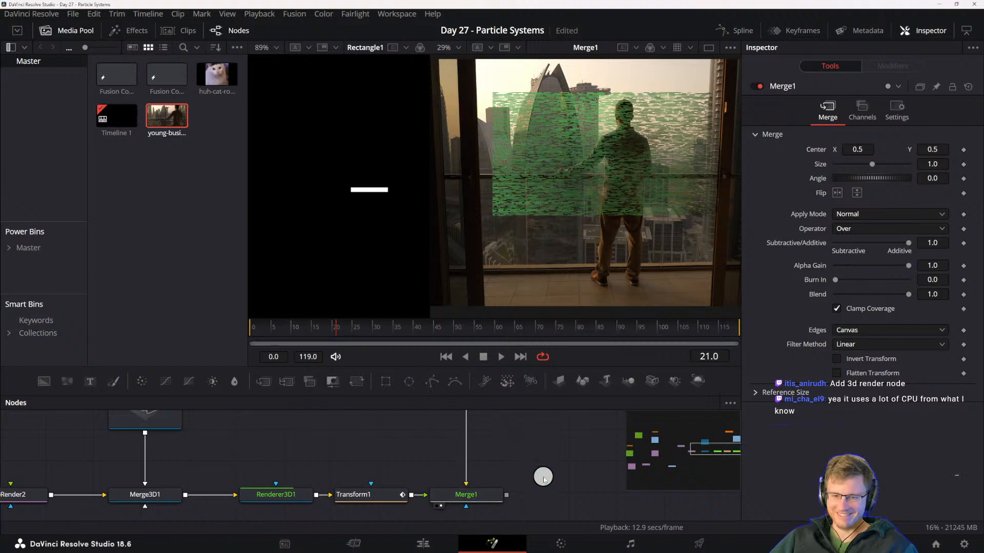
left_click_drag(517, 475, 533, 478)
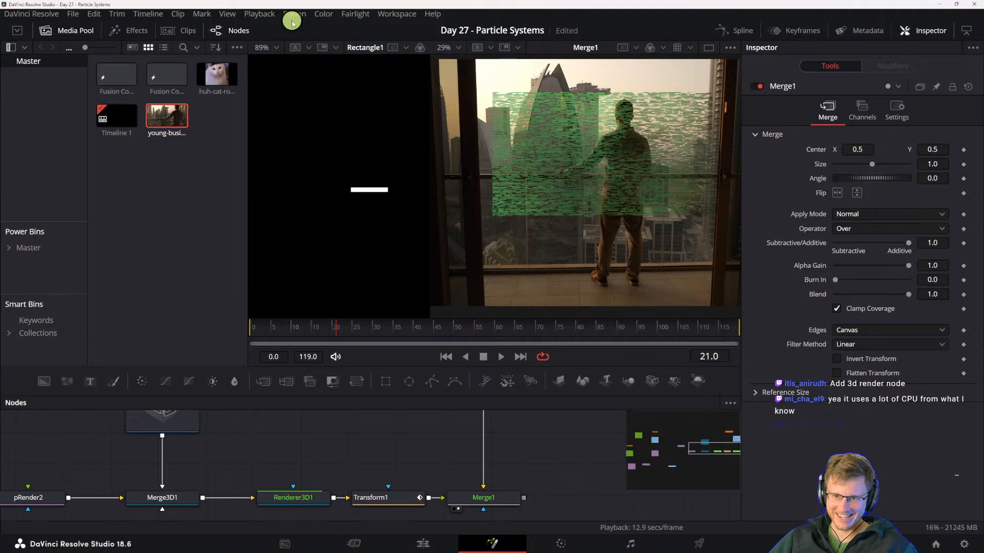
left_click(271, 14)
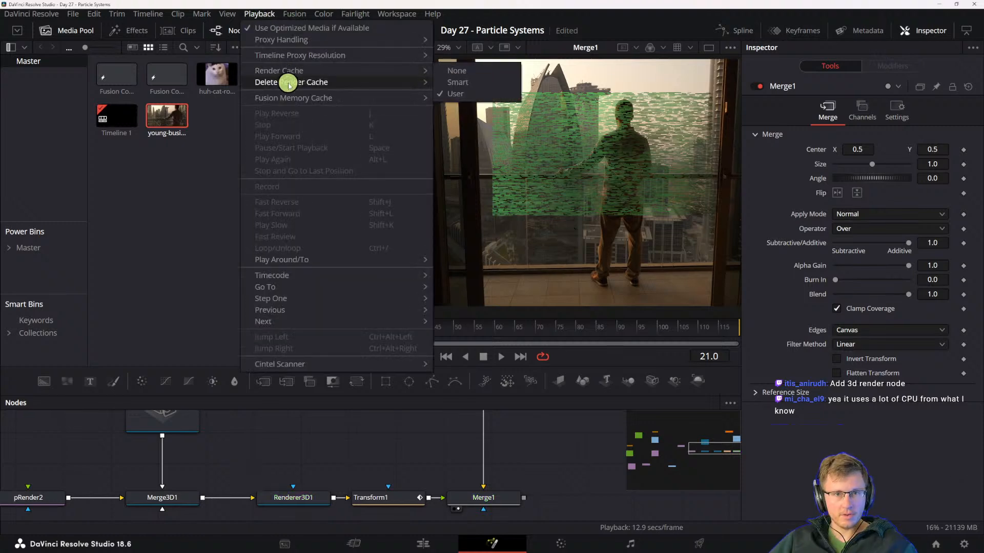
mouse_move(289, 85)
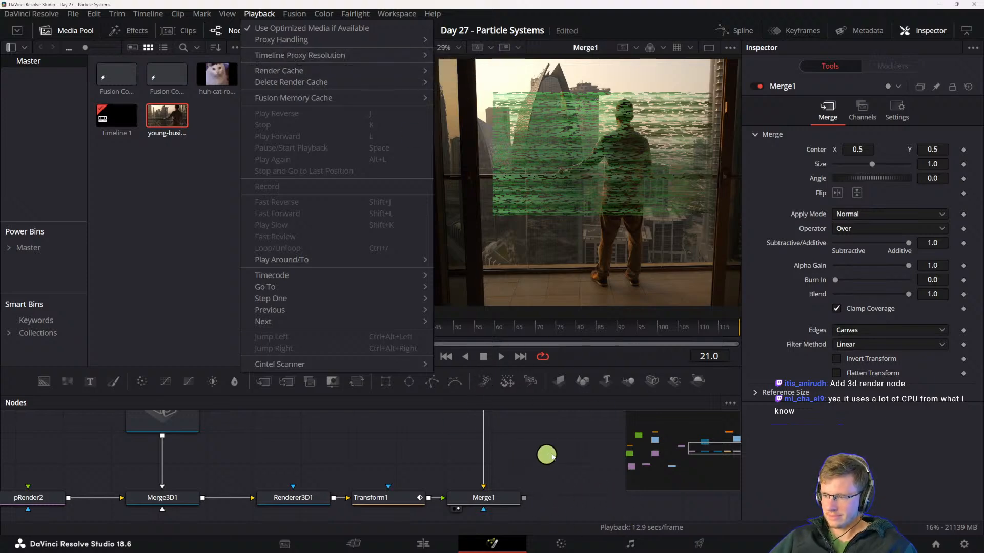
left_click(420, 460)
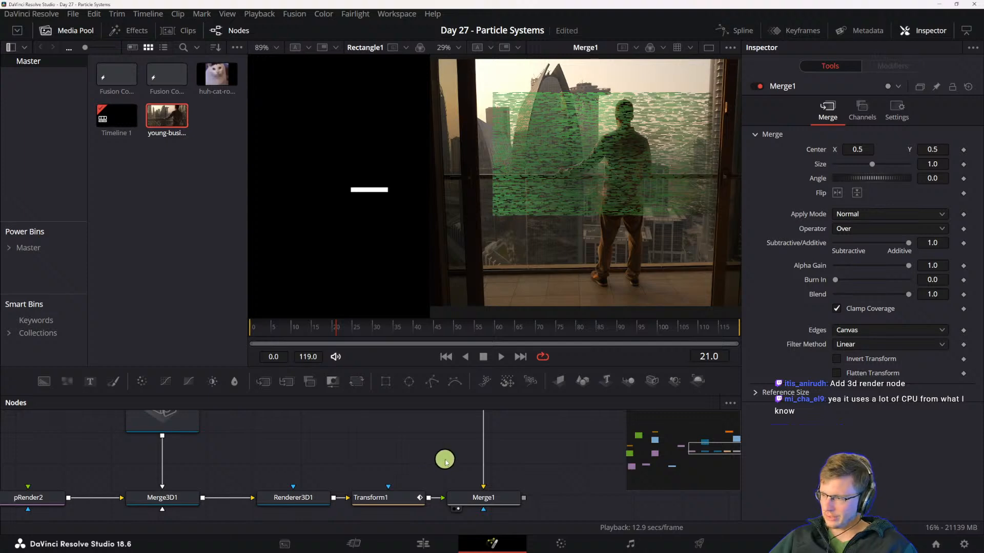
left_click_drag(443, 461, 374, 444)
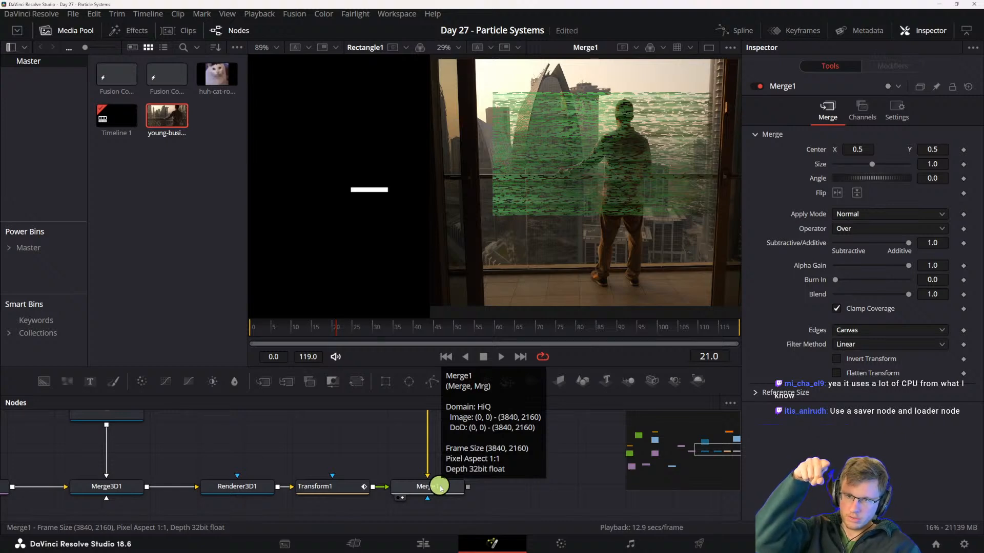
- Make room between Transform1 and Merge1 and insert a Saver node there
left_click_drag(403, 478, 530, 466)
left_click(485, 467)
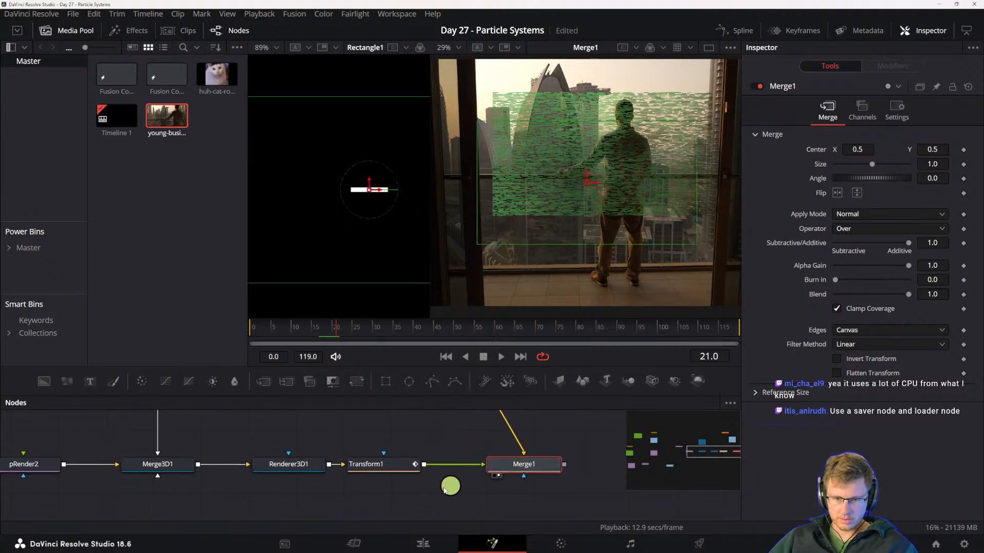
left_click(391, 465)
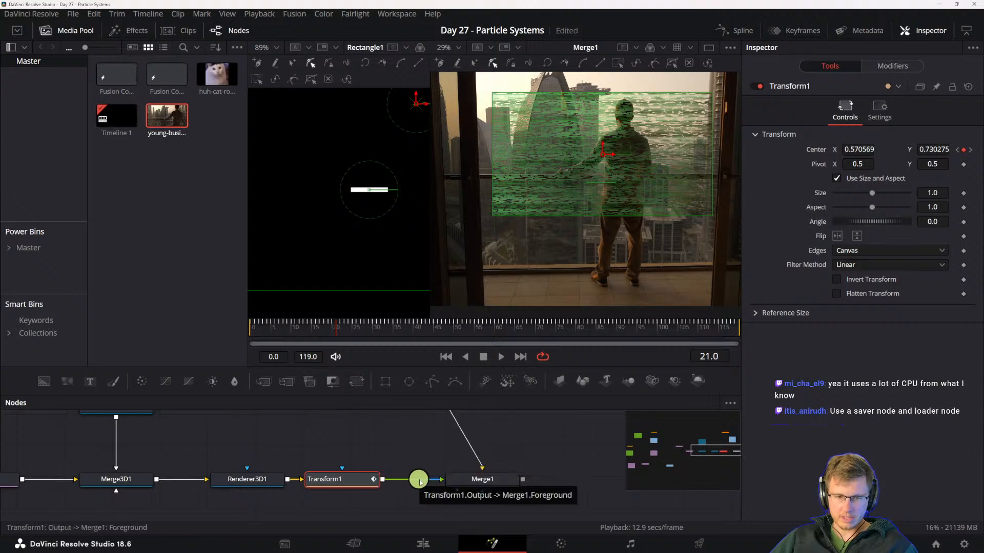
left_click_drag(478, 478, 507, 476)
left_click(357, 480)
key("shift+space")
type("transform")
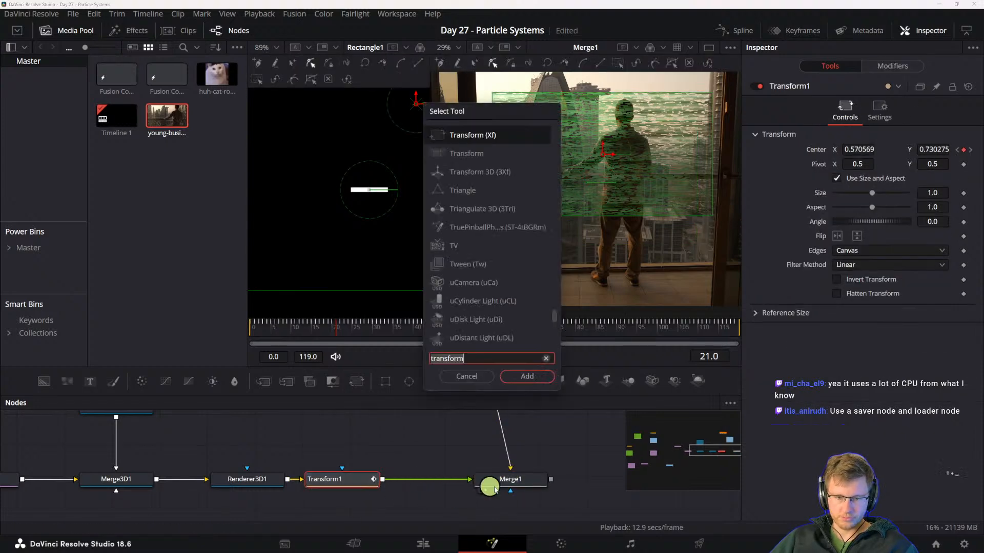
key("ctrl+a")
type("saver")
key("Return")
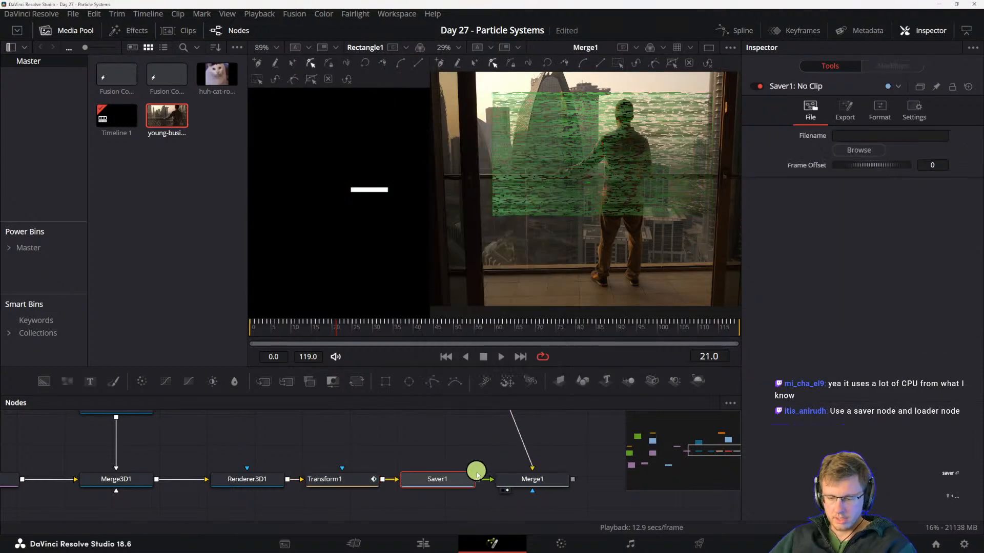
- Set the Saver node's output filename to "huh cyber cat"
left_click(849, 136)
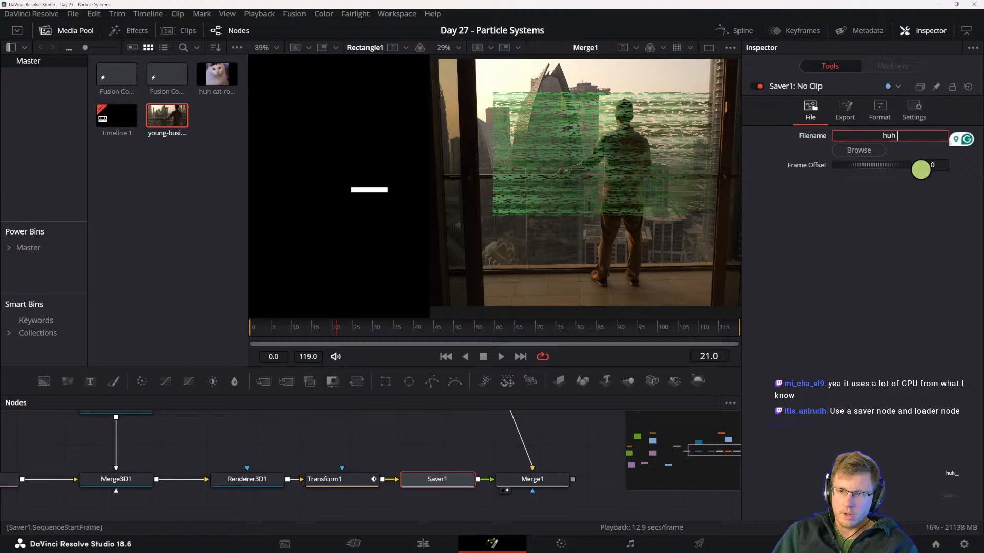
type("huh glitch")
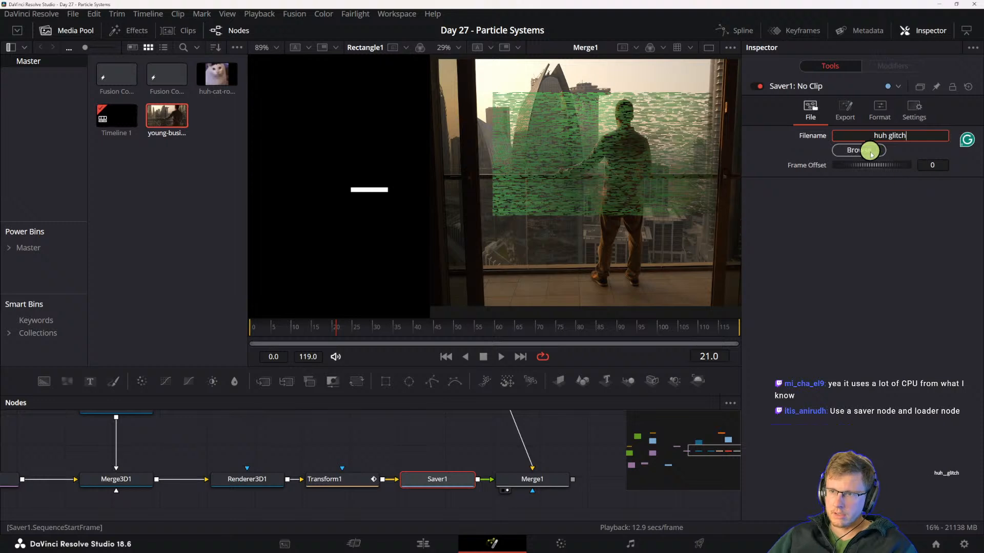
type(" e")
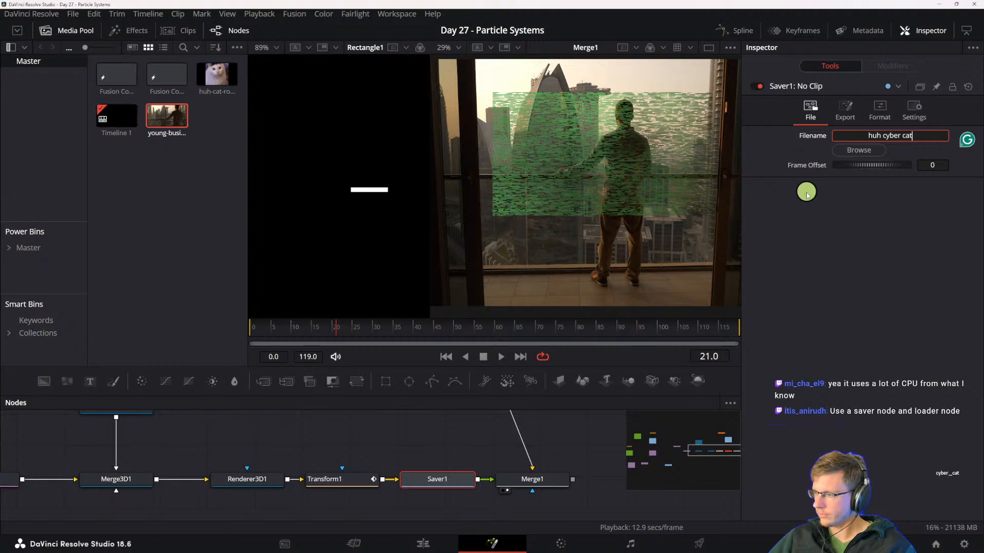
- Examine the Saver's output color space and gamma space options, its format depth, compression and channels
left_click(846, 110)
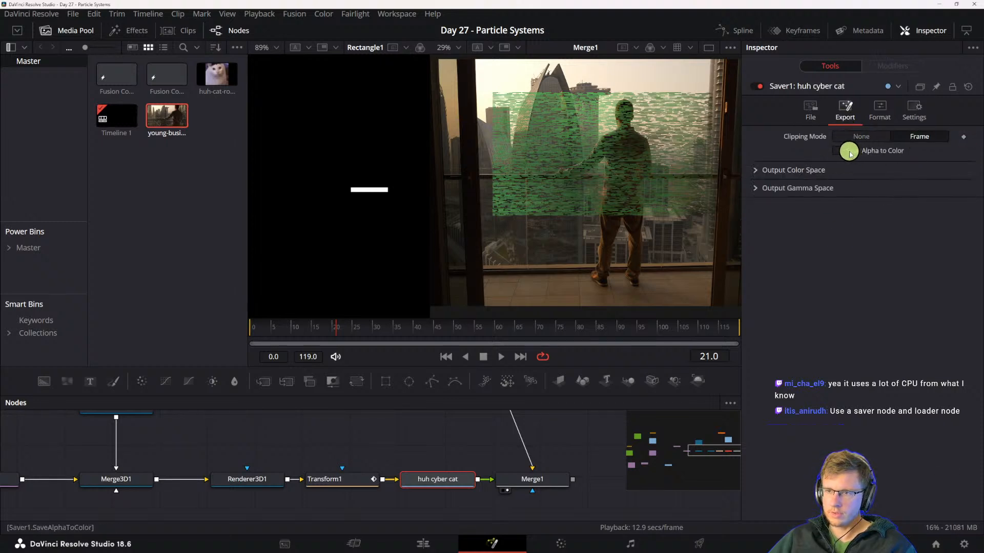
left_click(755, 171)
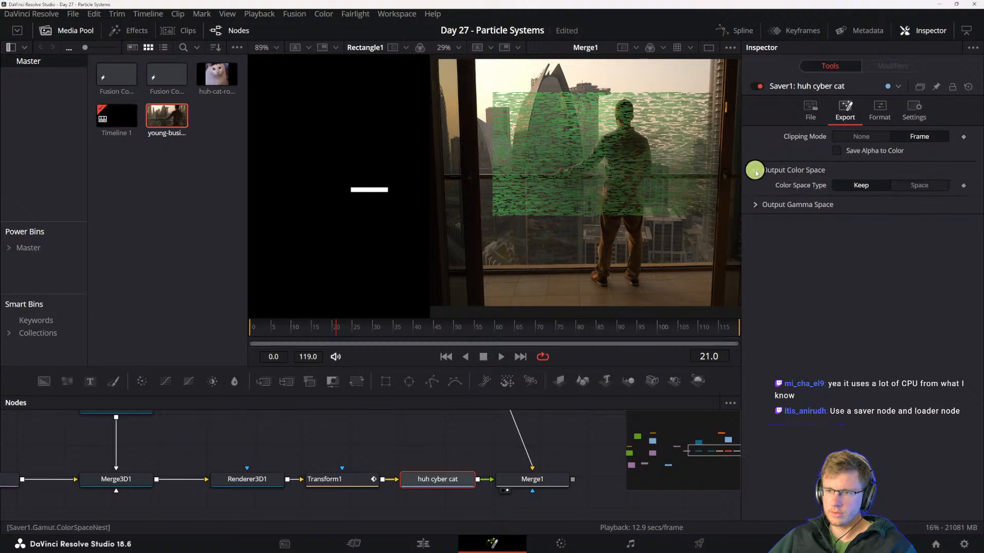
left_click(754, 205)
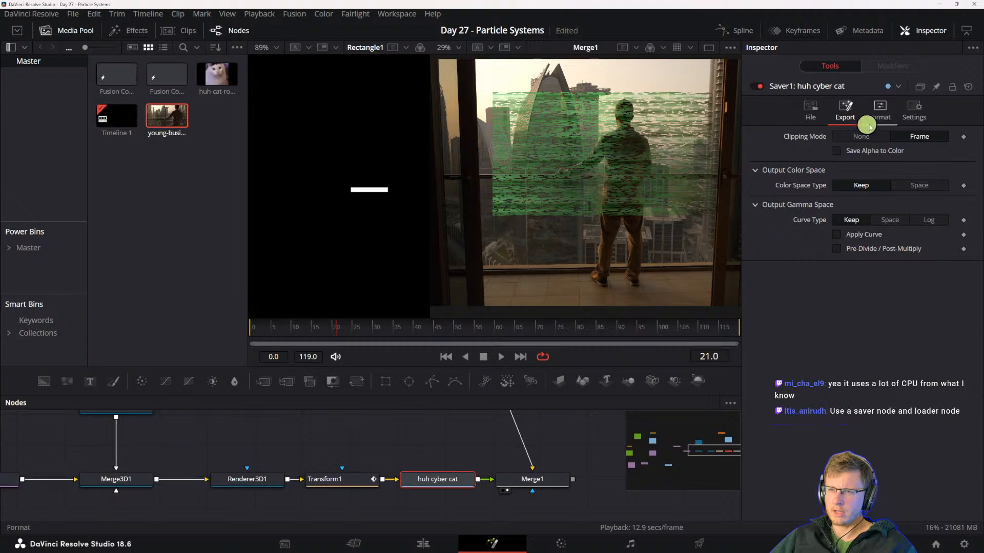
left_click(879, 109)
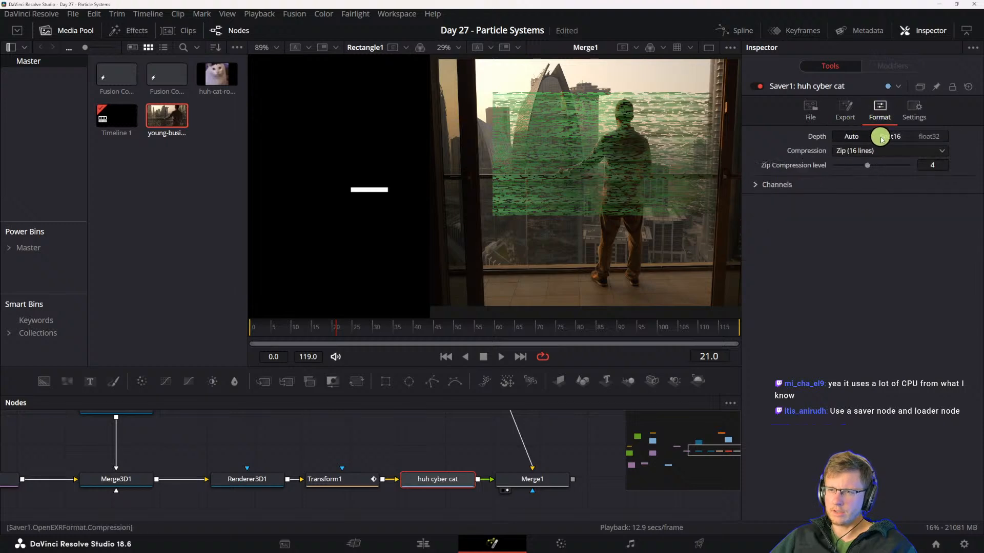
left_click(770, 187)
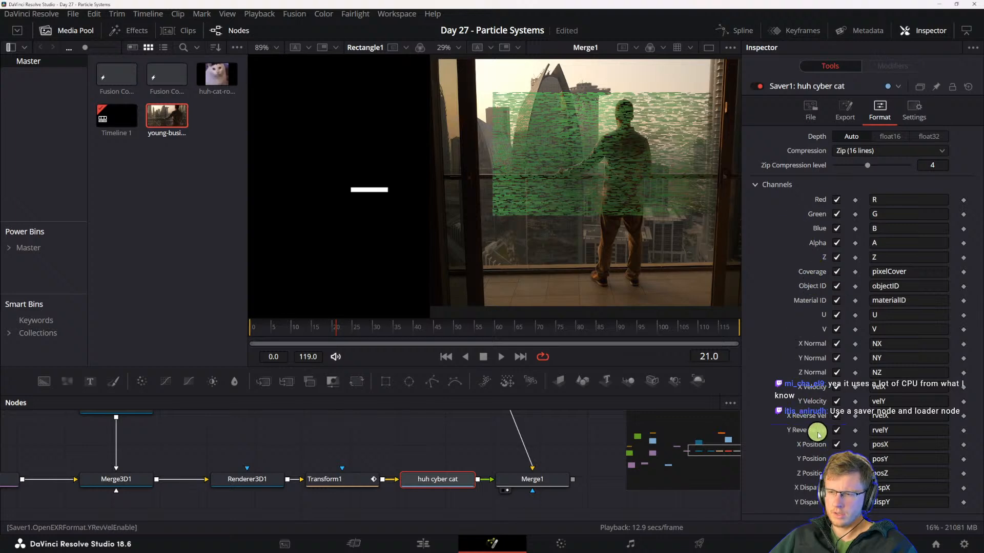
left_click(852, 110)
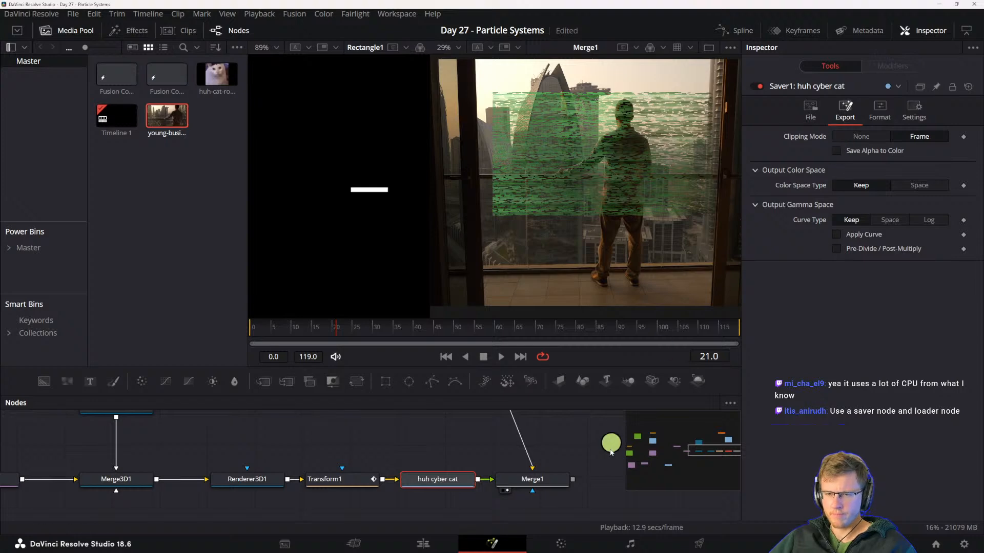
- Move Merge1 farther from the huh cyber cat Saver and disconnect the Saver's output from it
left_click_drag(500, 482, 535, 480)
left_click(449, 484)
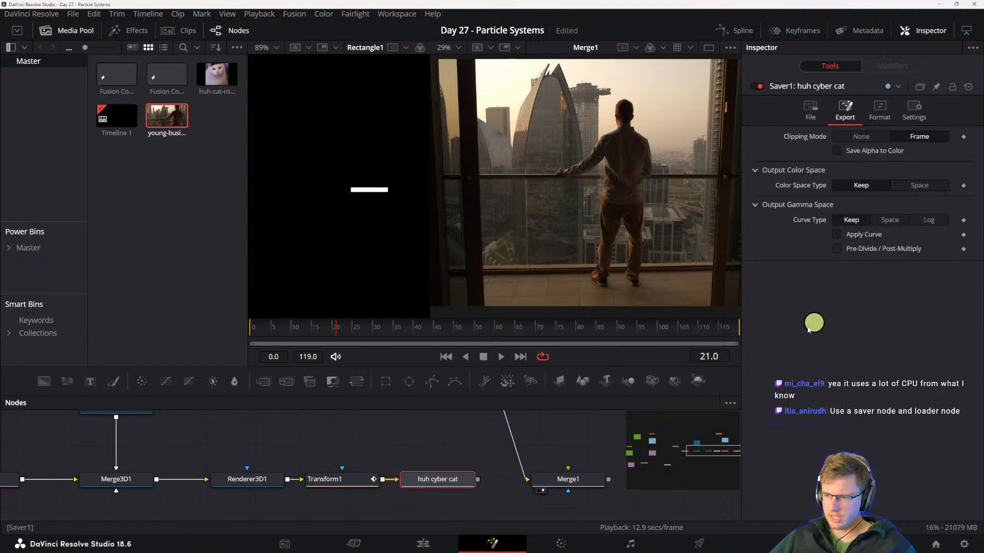
- Check the Saver's file, export and format settings and its node commands for a way to render it
left_click(812, 125)
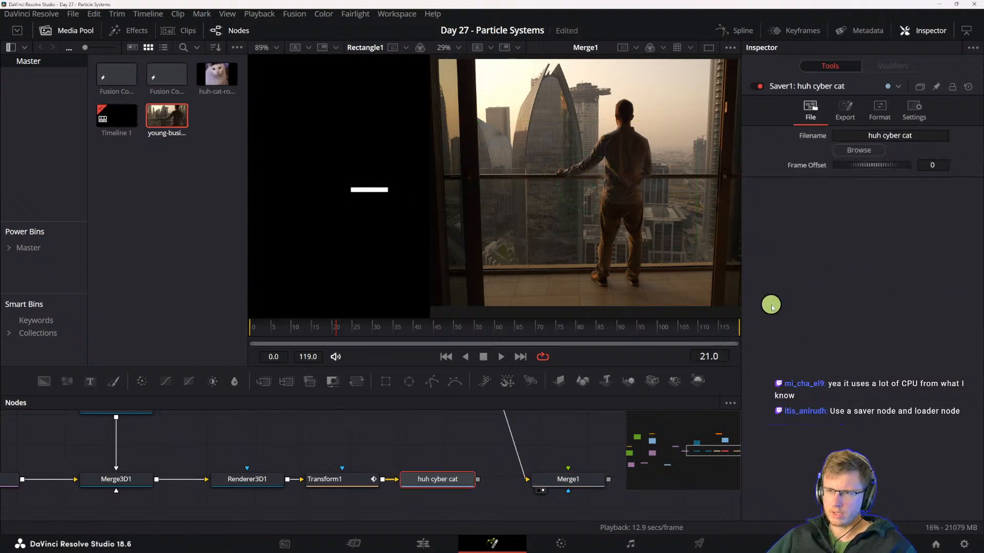
left_click(845, 110)
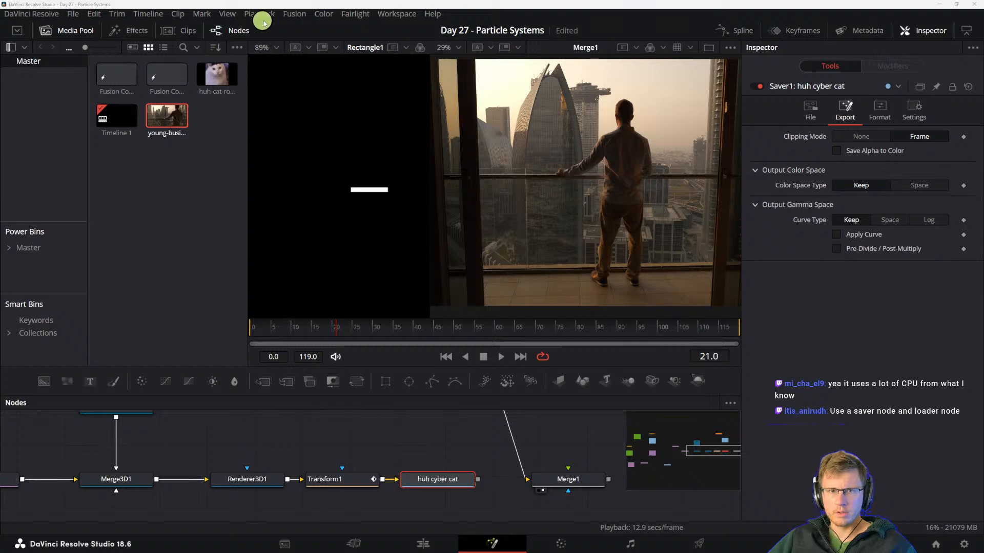
left_click(323, 14)
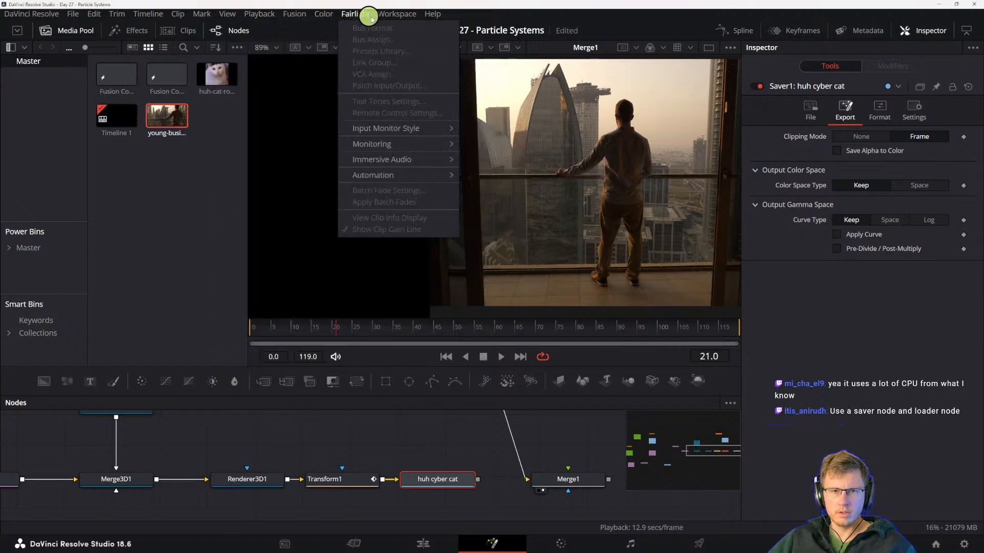
left_click(395, 14)
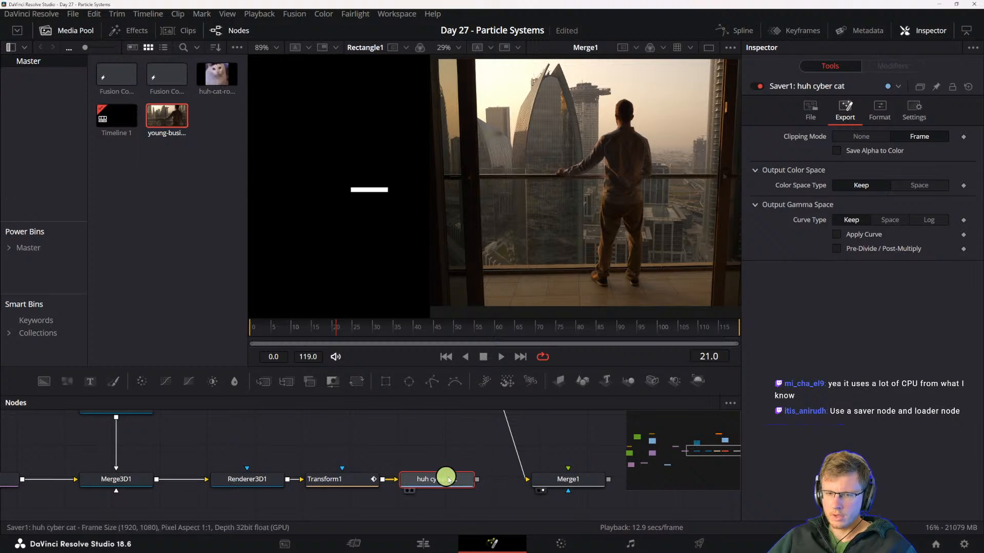
left_click(885, 112)
left_click(845, 111)
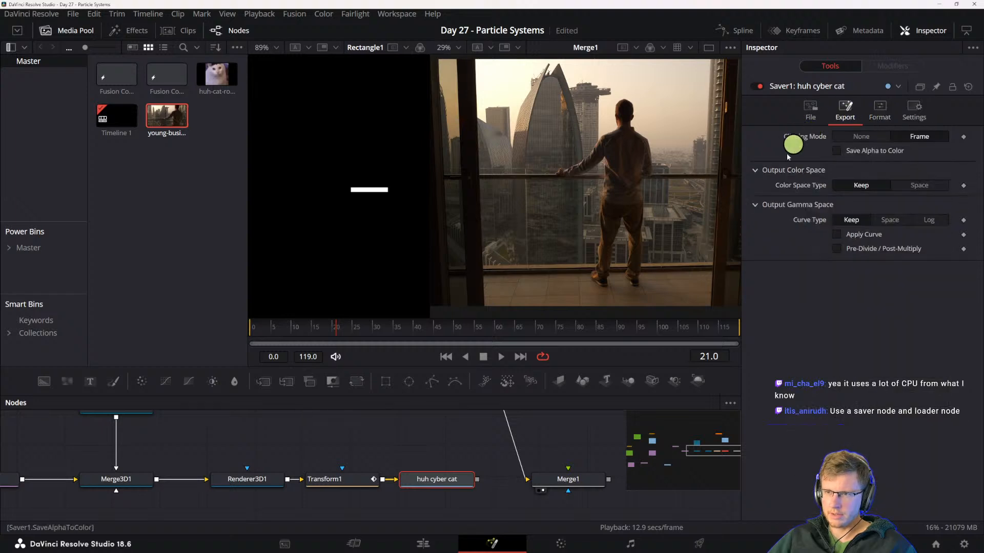
left_click(438, 483)
right_click(431, 480)
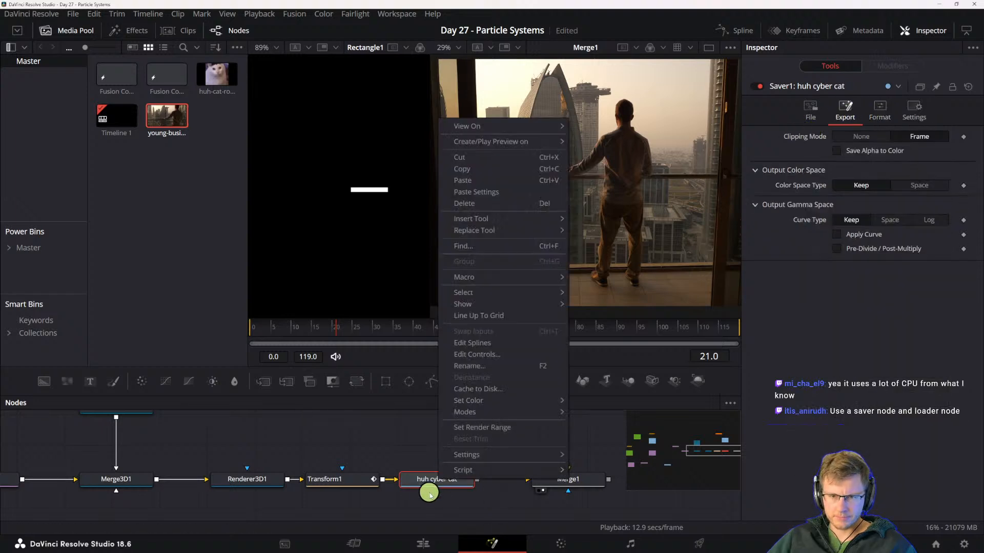
left_click(430, 494)
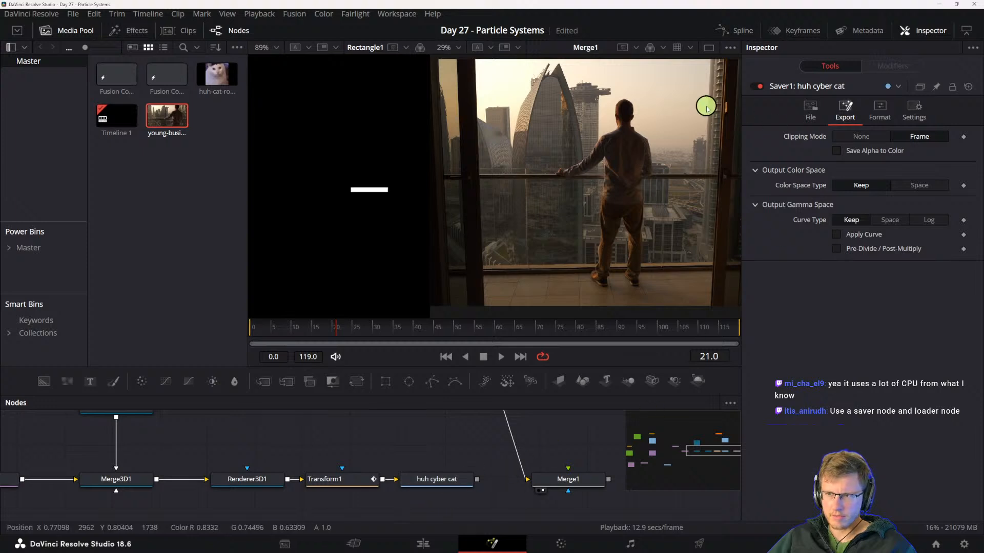
- Try to render all Savers in the composition
left_click(261, 14)
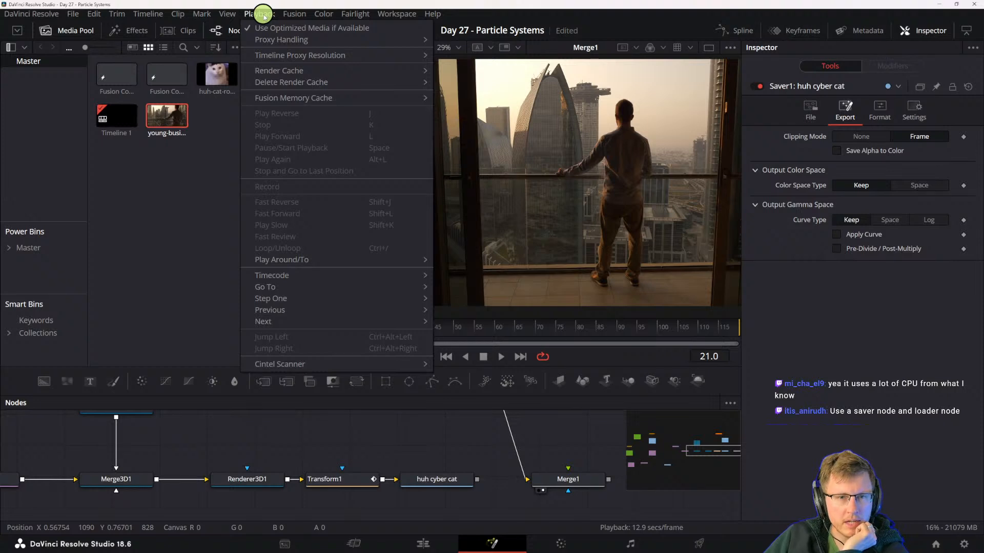
mouse_move(388, 20)
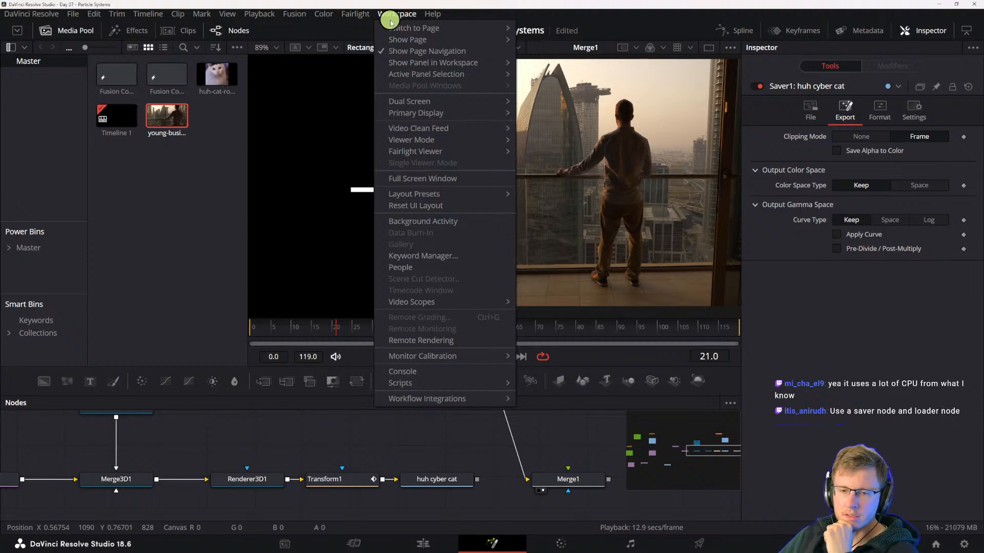
mouse_move(298, 15)
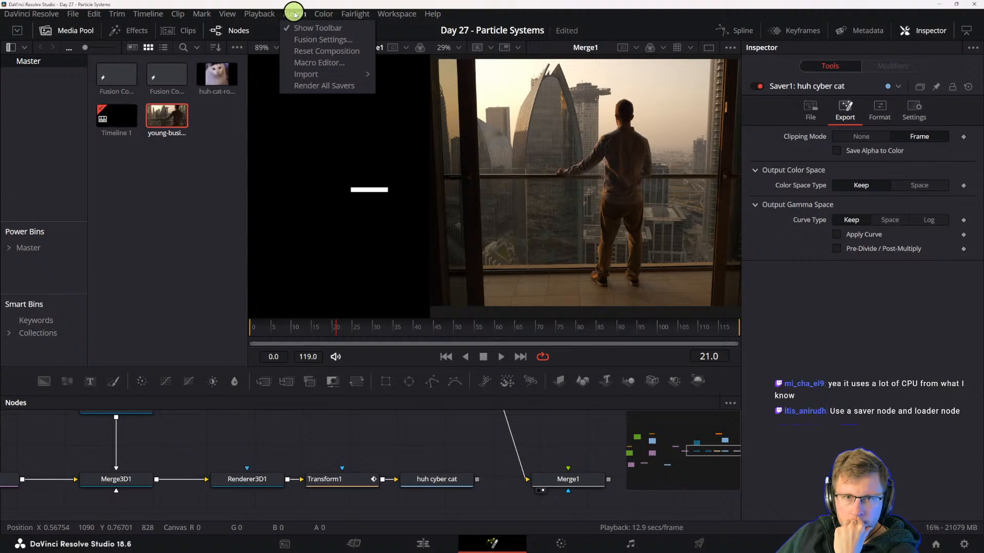
mouse_move(259, 13)
mouse_move(267, 40)
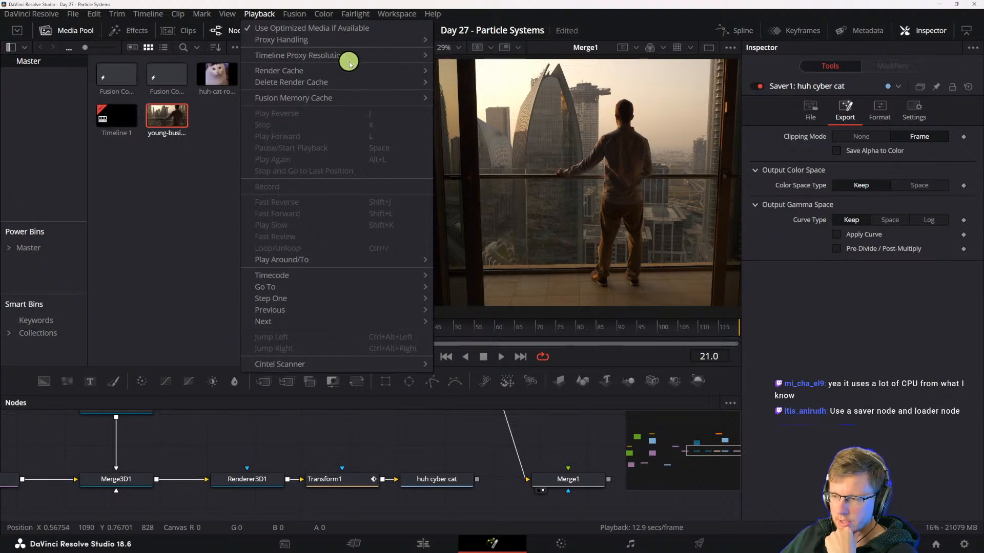
mouse_move(376, 79)
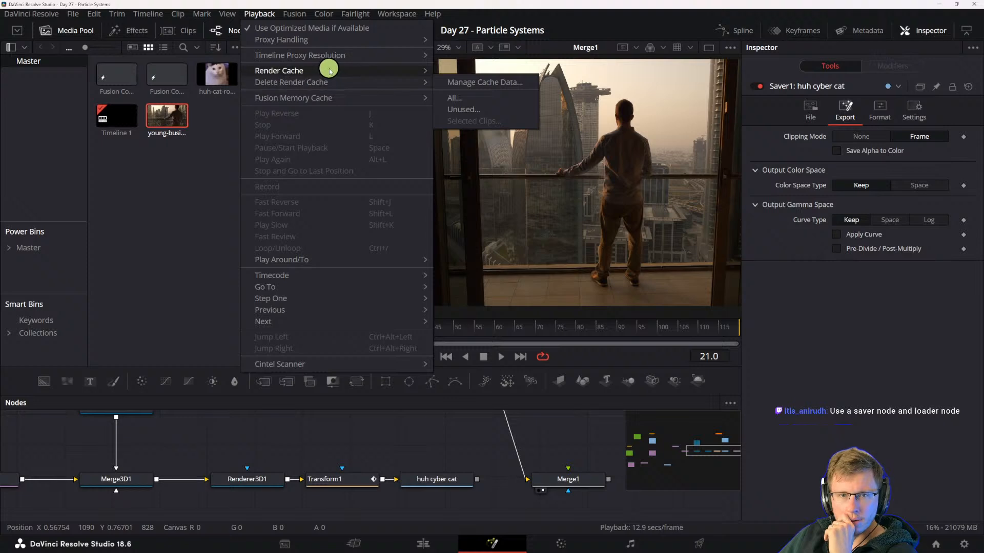
mouse_move(325, 70)
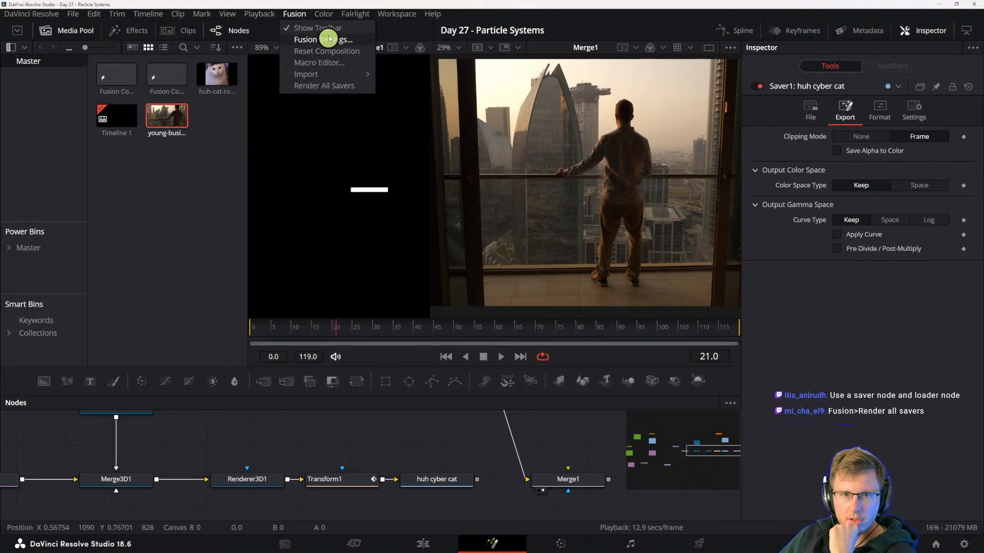
left_click(339, 85)
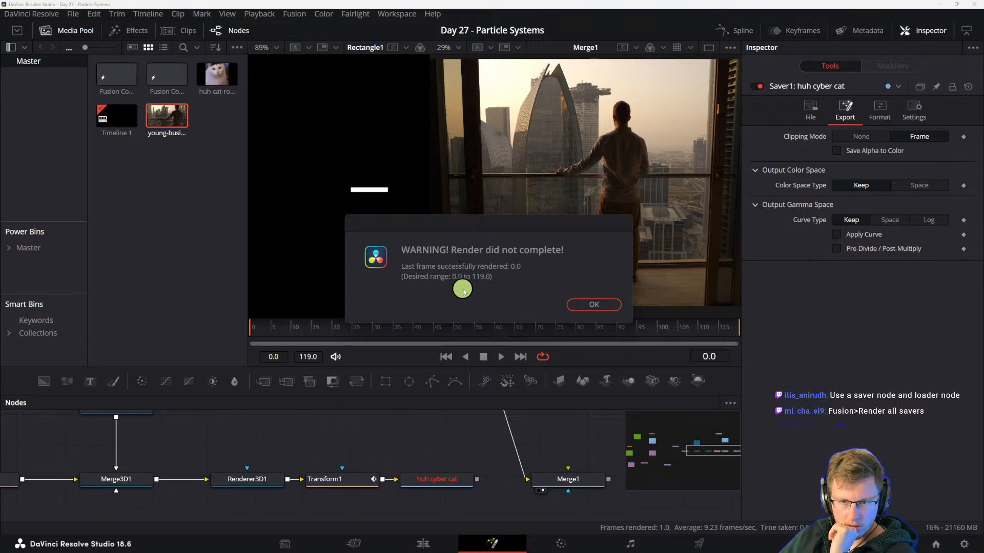
left_click(597, 305)
- Add a Loader node below the huh cyber cat Saver
scroll(445, 430, "down", 3)
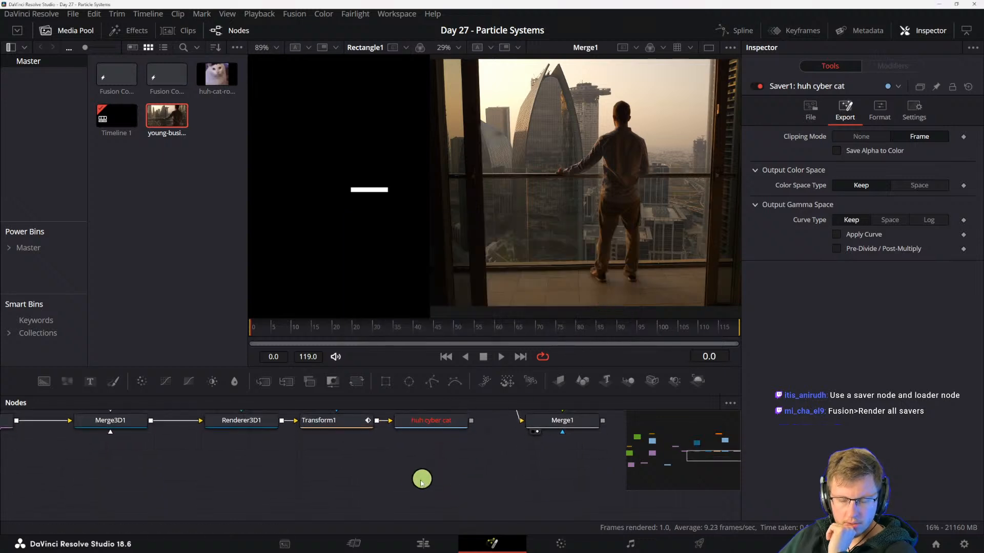
key("shift+space")
type("saver")
key("BackSpace")
key("BackSpace")
key("BackSpace")
key("BackSpace")
key("BackSpace")
type("load")
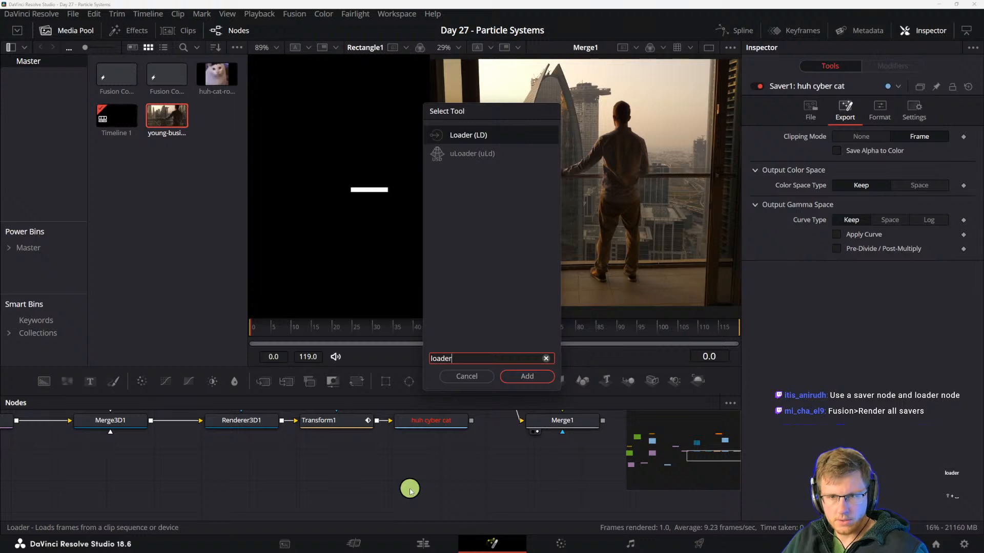
type("er")
key("Return")
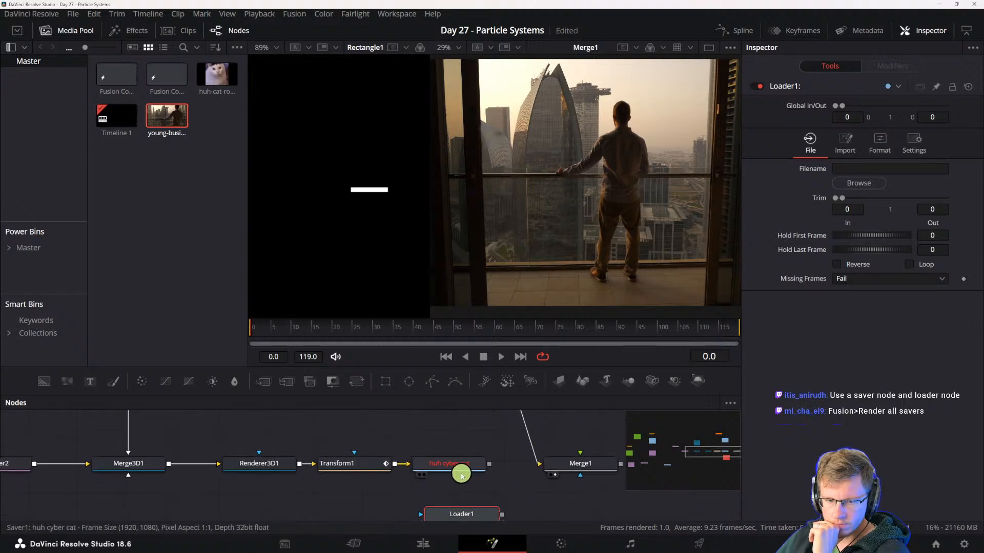
- Check the Saver's filename and look for its rendered file to load into Loader1
left_click(462, 466)
left_click(795, 106)
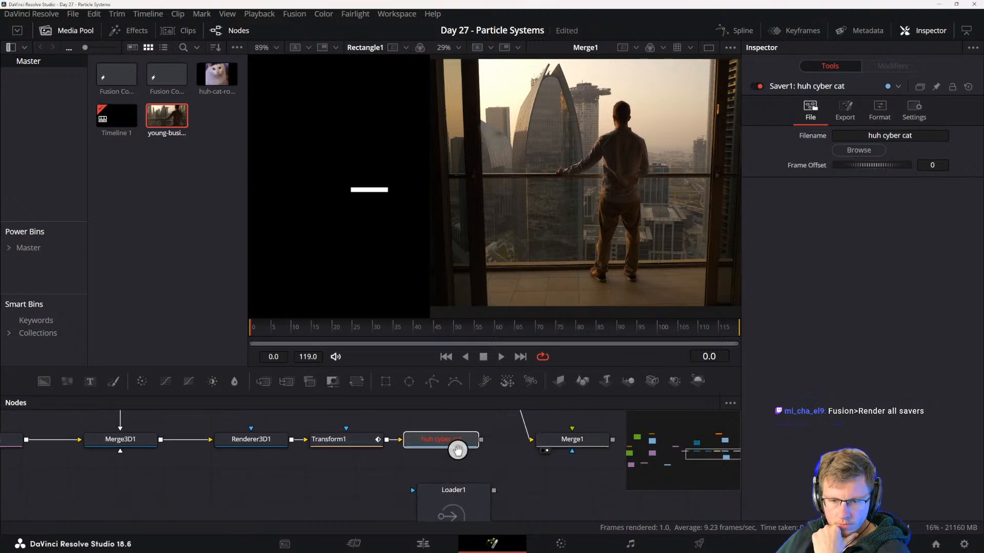
left_click(468, 514)
left_click(858, 184)
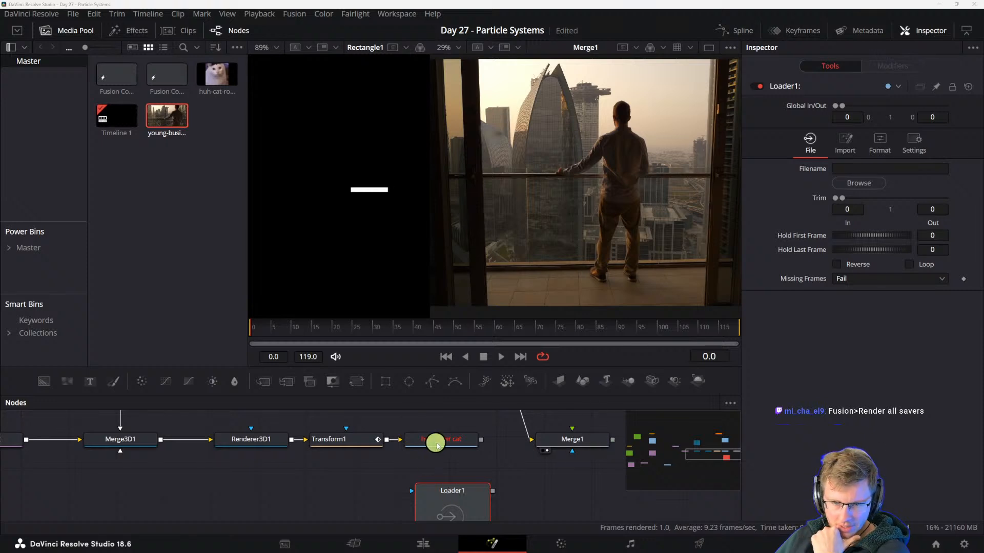
key("Escape")
- Set the Saver's output file to huh cyber cat.exr in a Huh cat folder on the desktop and preview the Saver's output
left_click(456, 443)
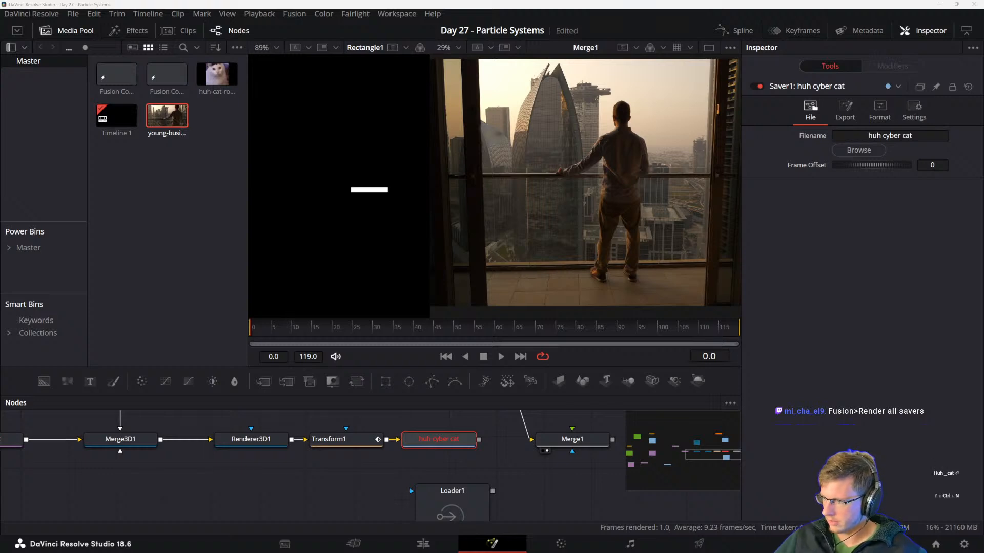
left_click(676, 334)
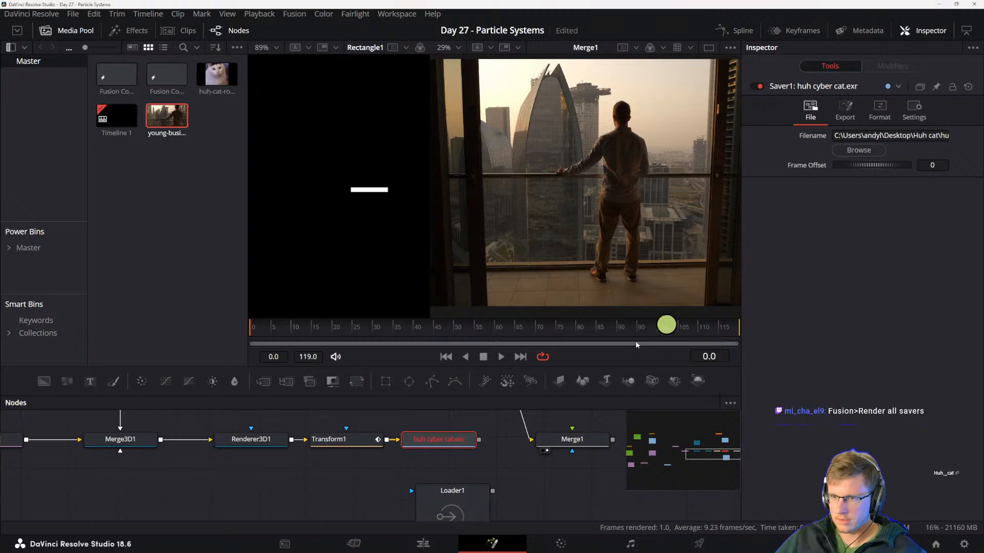
left_click_drag(447, 473, 459, 484)
key("2")
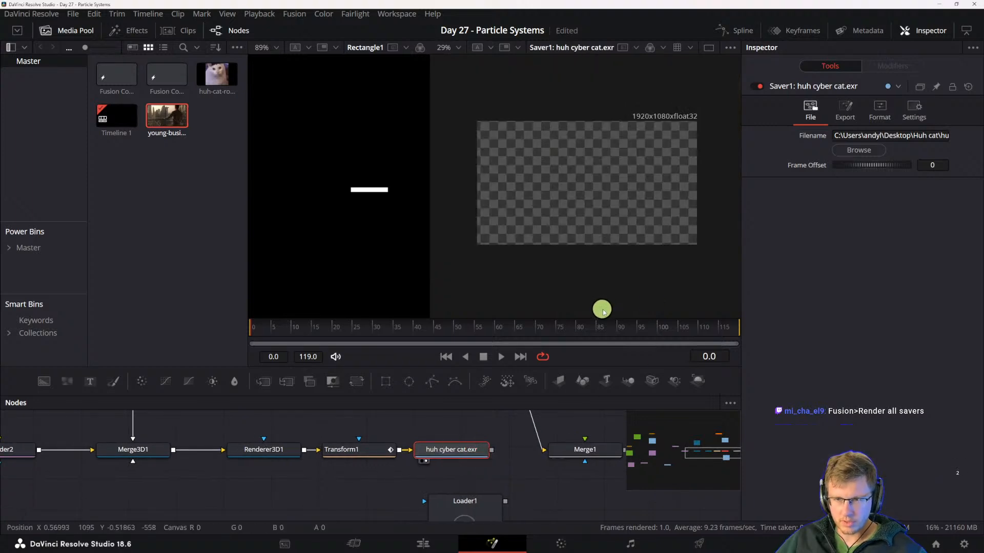
key("space")
key("space")
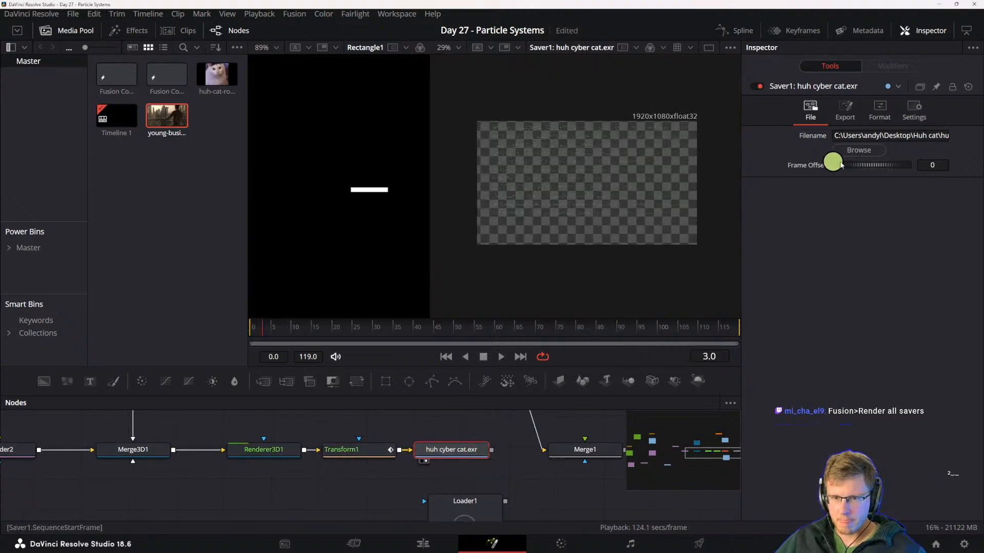
- Start rendering all Savers again and cancel the render partway
left_click(295, 13)
left_click(326, 87)
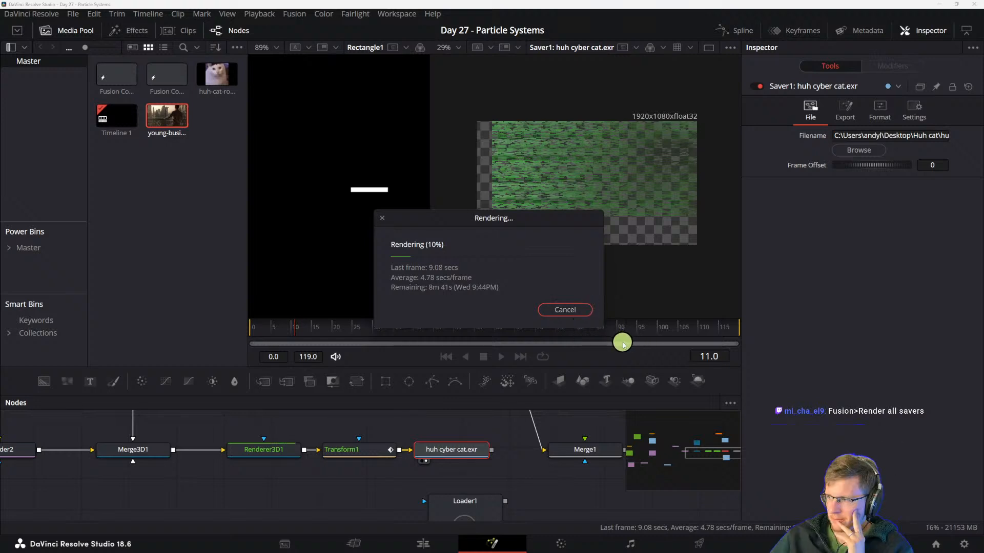
left_click(572, 311)
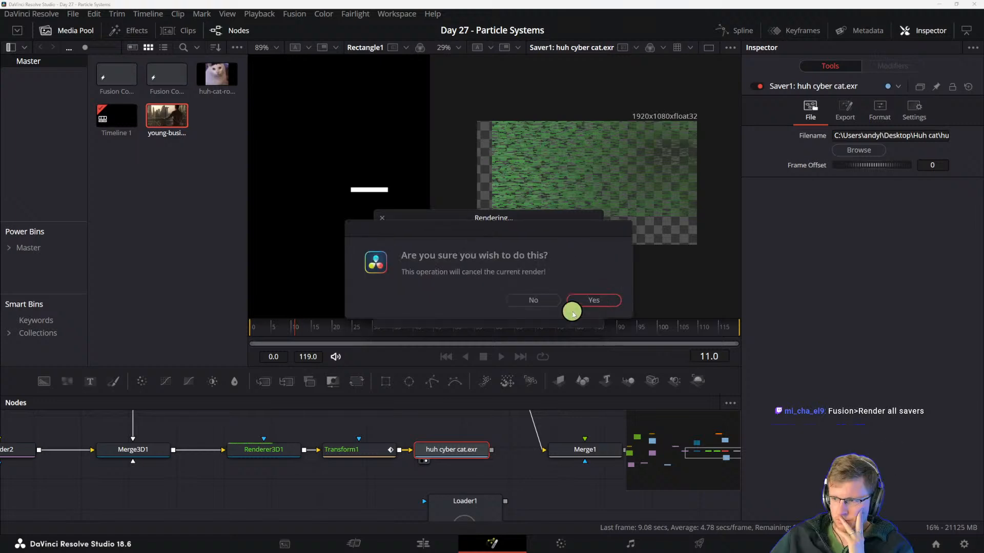
left_click(592, 300)
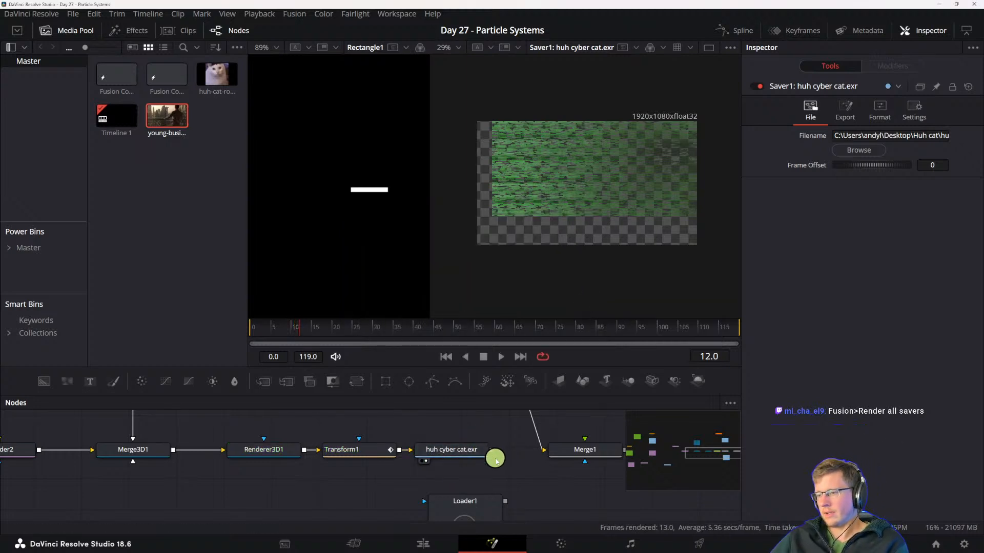
left_click_drag(493, 437, 470, 439)
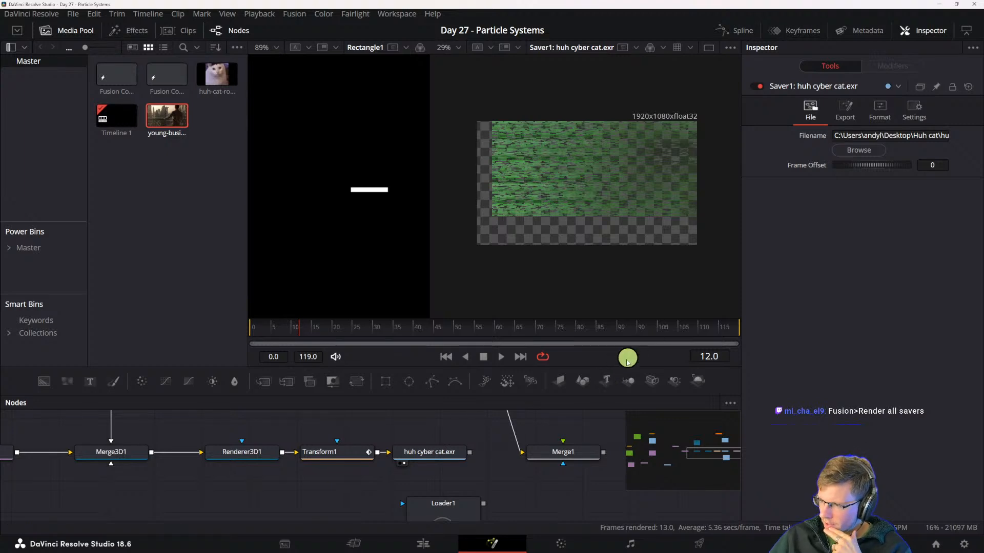
- Enable Auto Proxy and Proxy in the playback options
right_click(578, 359)
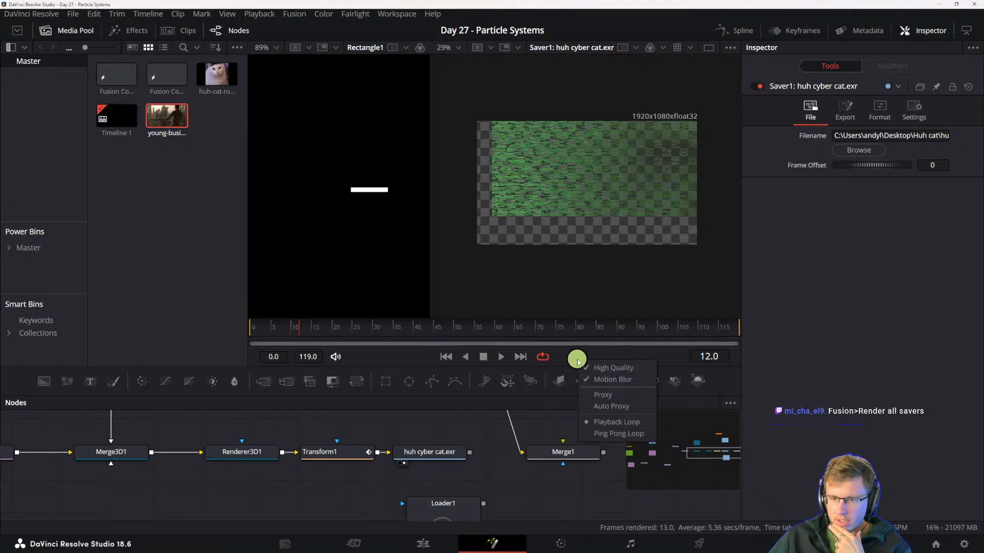
left_click(617, 411)
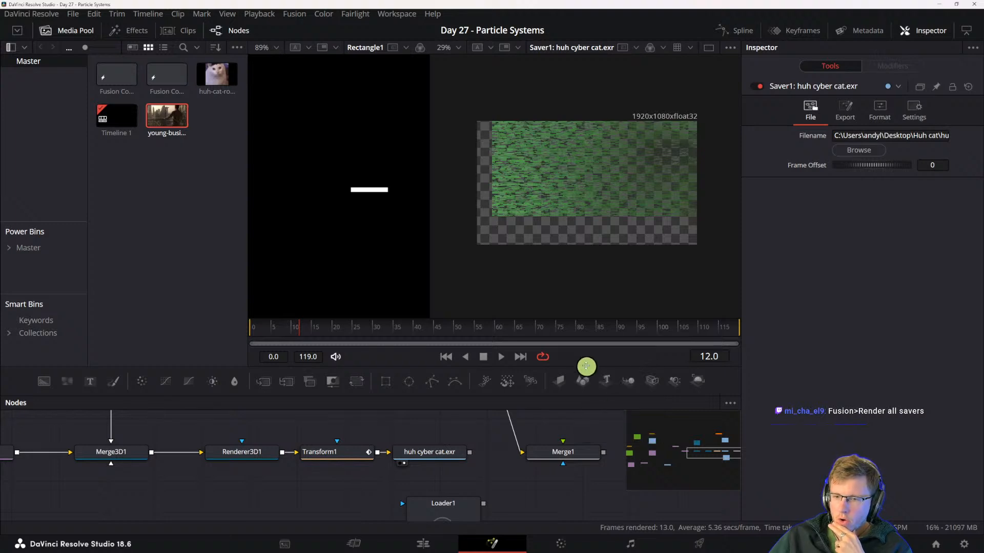
right_click(582, 358)
left_click(609, 403)
right_click(593, 358)
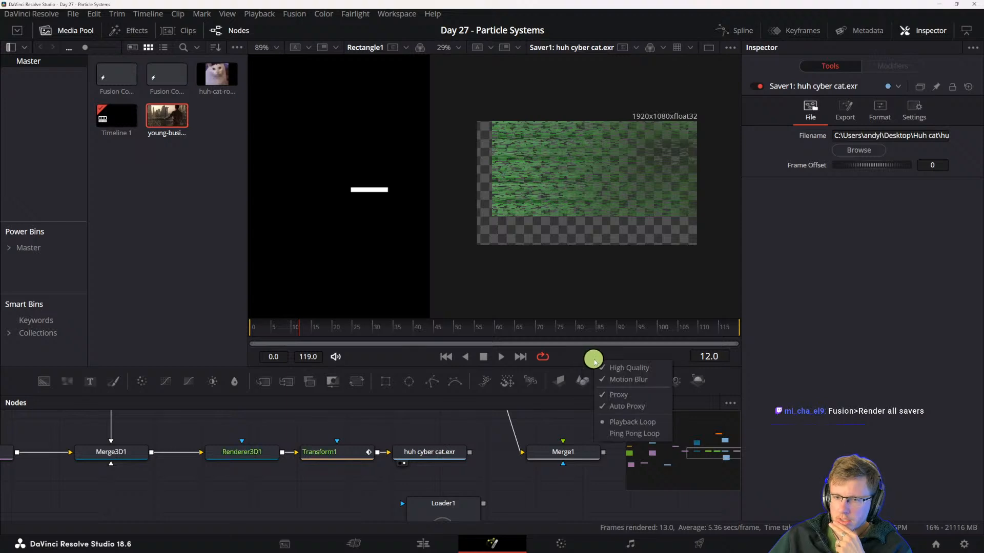
left_click(581, 362)
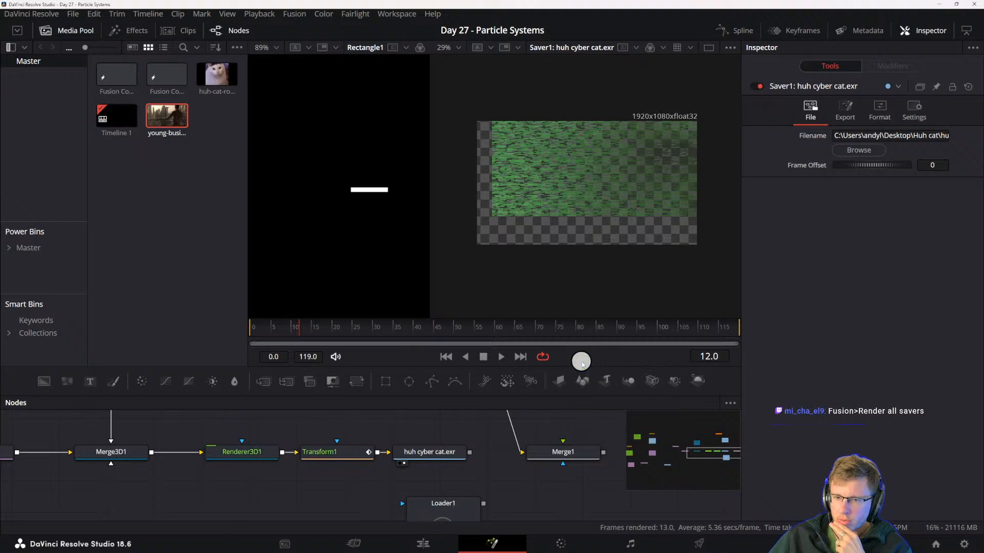
- Examine the playback quality and proxy options and the project's timeline proxy and render cache commands
left_click(453, 454)
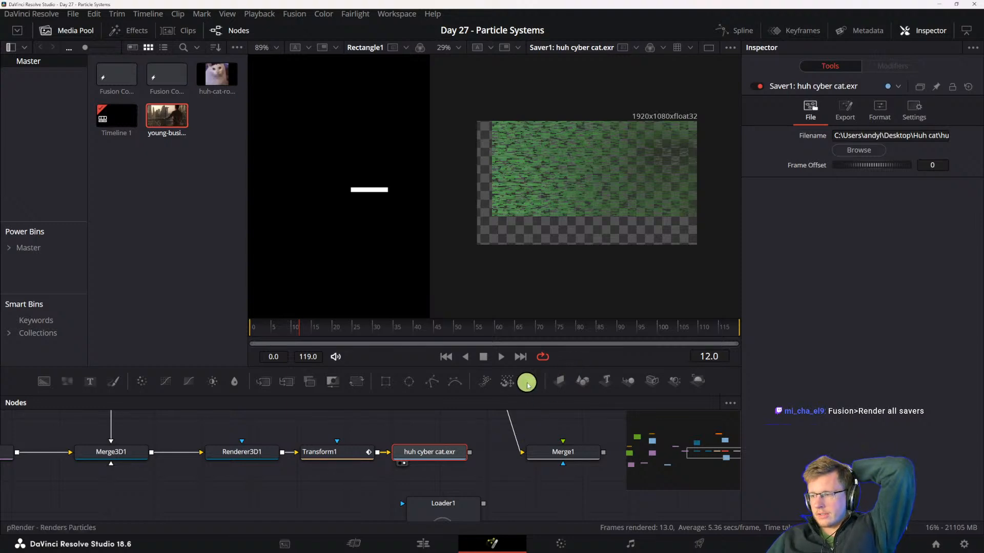
right_click(570, 357)
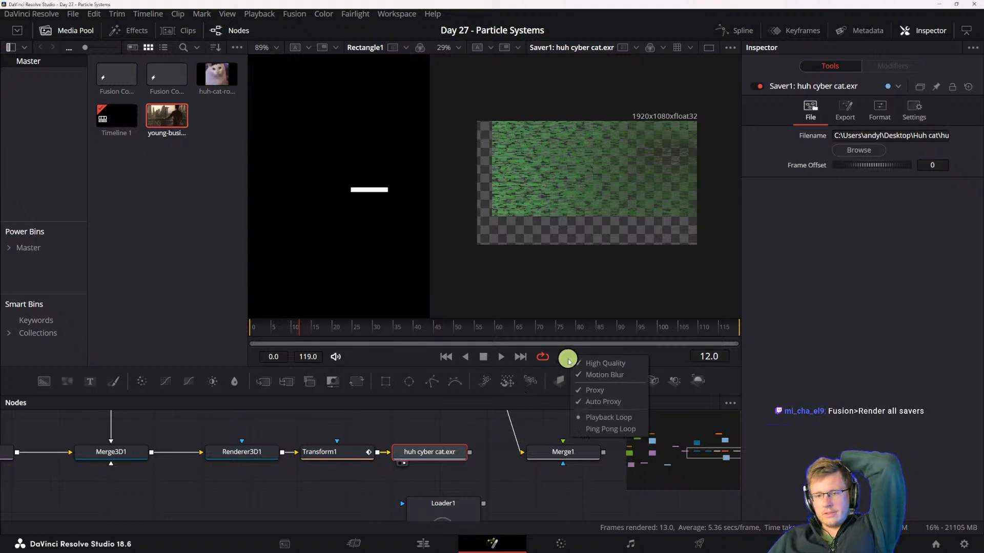
left_click(662, 364)
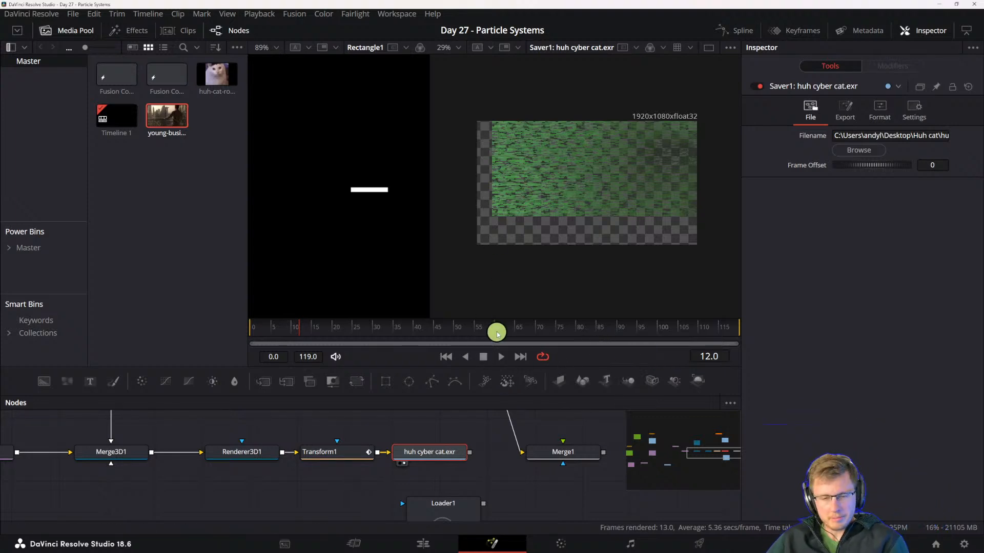
left_click_drag(474, 466, 504, 481)
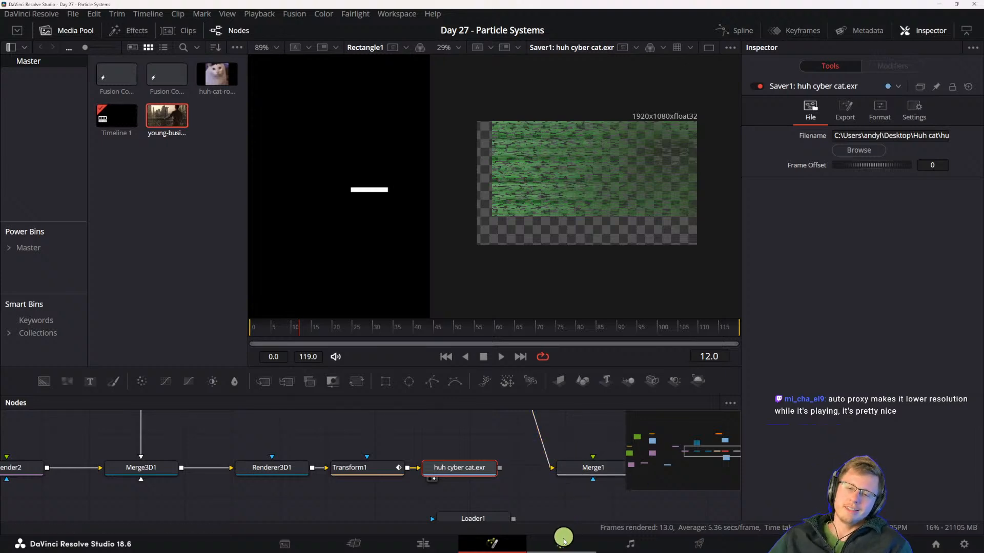
right_click(587, 356)
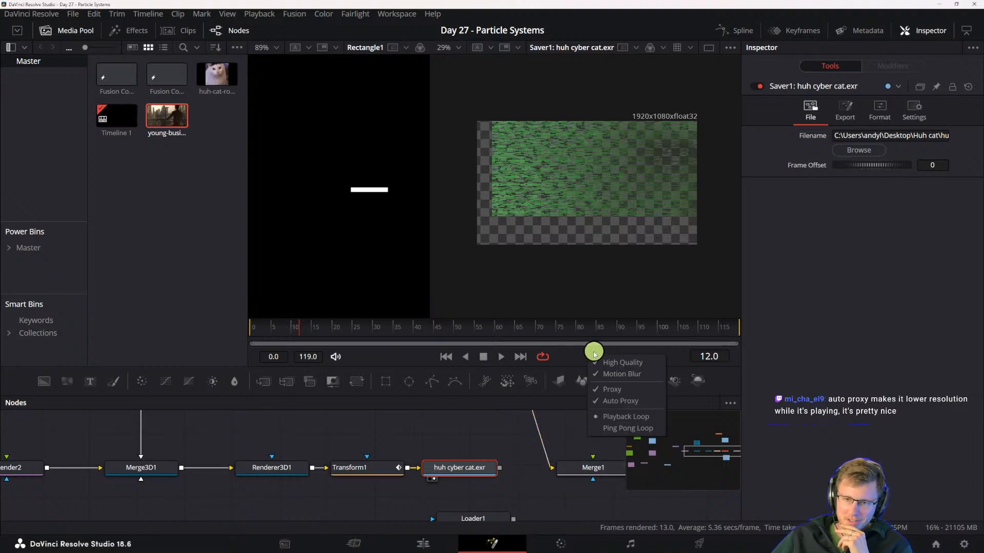
left_click(568, 363)
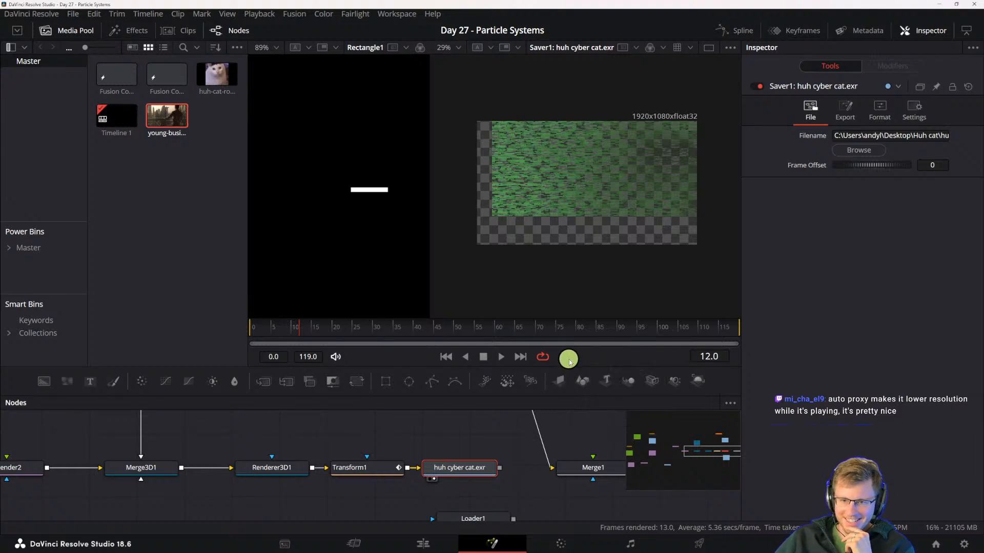
left_click(285, 13)
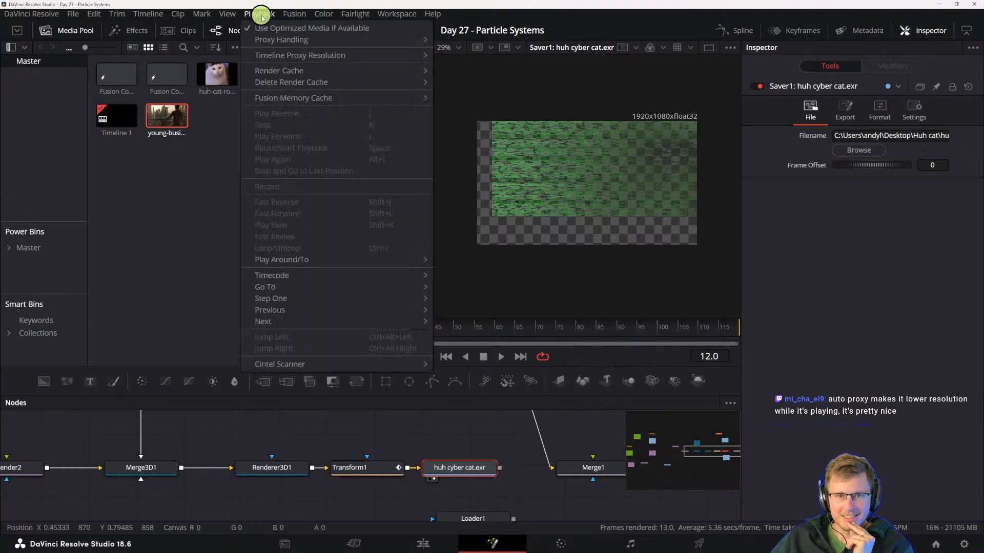
left_click(256, 15)
left_click(255, 16)
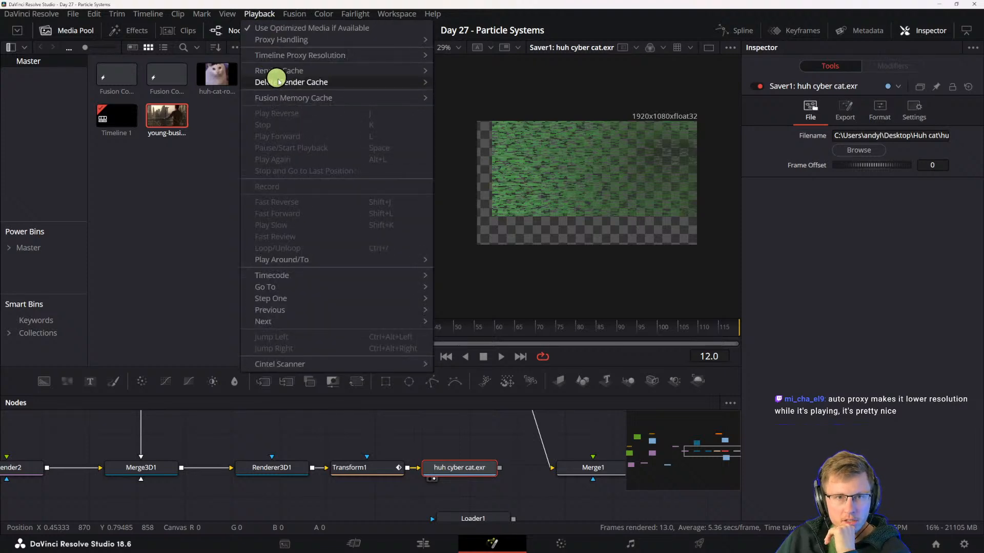
mouse_move(277, 56)
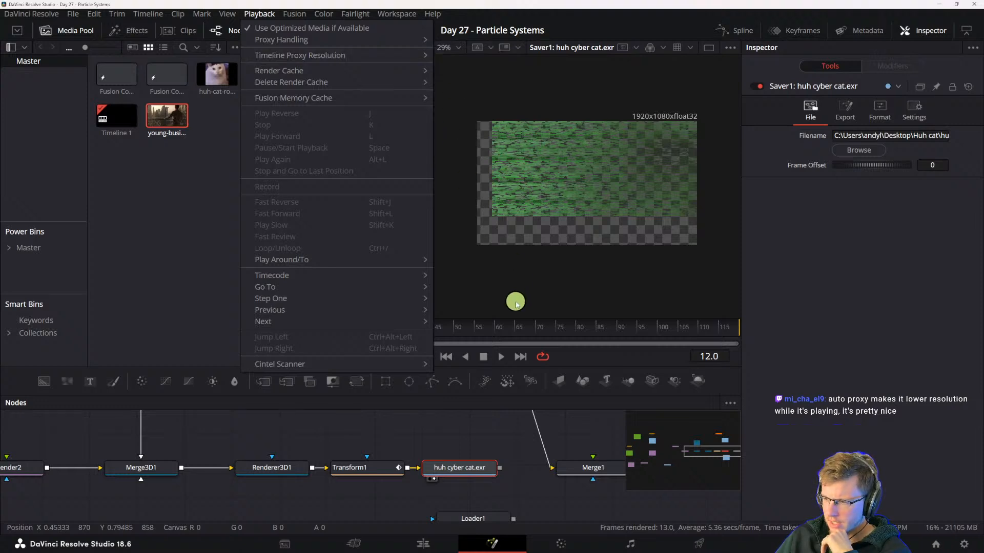
- Turn off High Quality and Motion Blur in the playback options
right_click(592, 357)
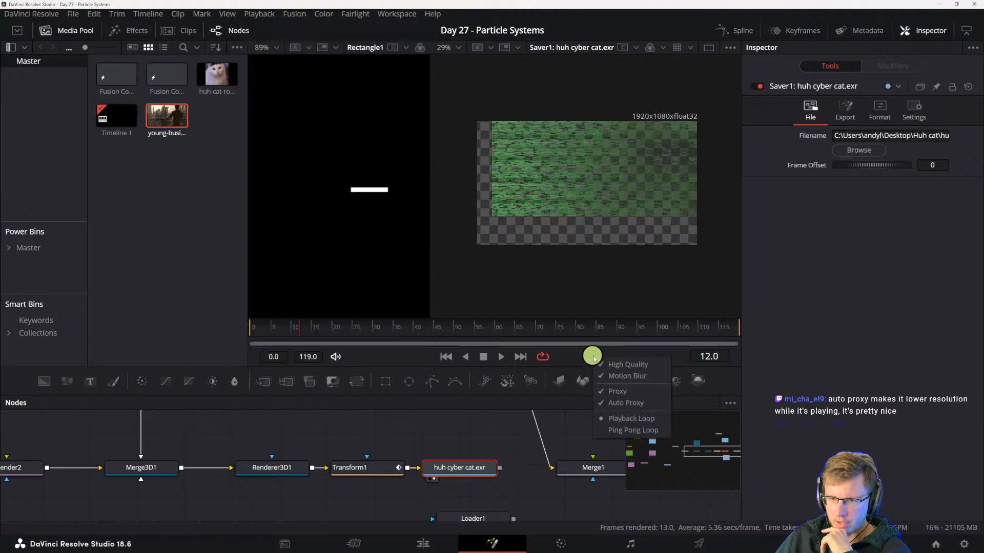
left_click(624, 368)
right_click(620, 359)
left_click(634, 379)
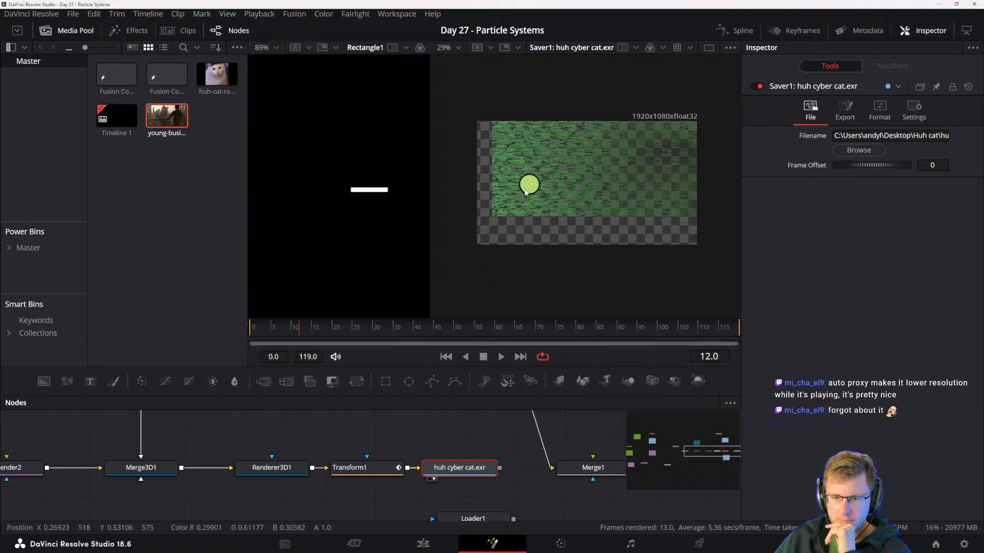
- Check the playback quality and proxy options and scrub the huh cyber cat.exr Saver's output to frame 17
right_click(587, 359)
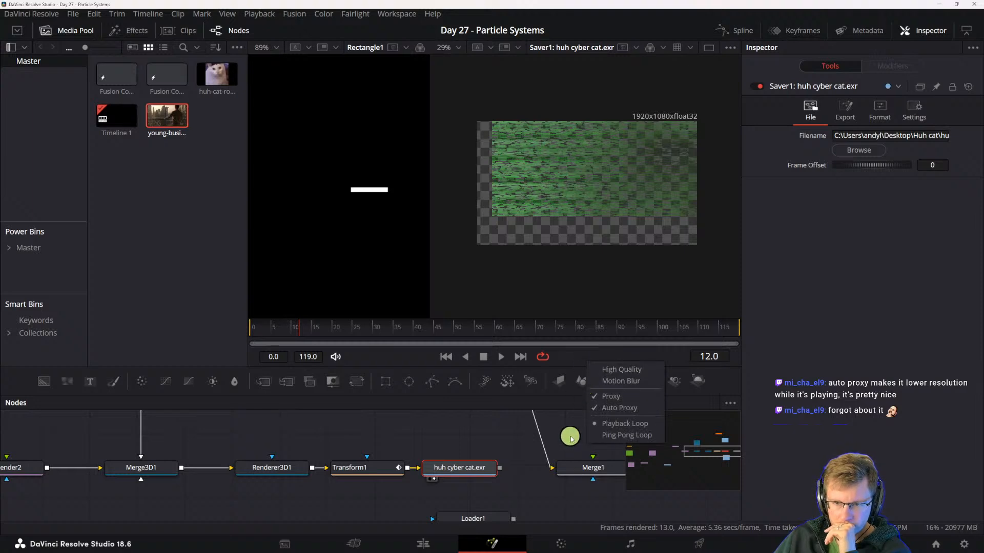
left_click(524, 453)
left_click(442, 468)
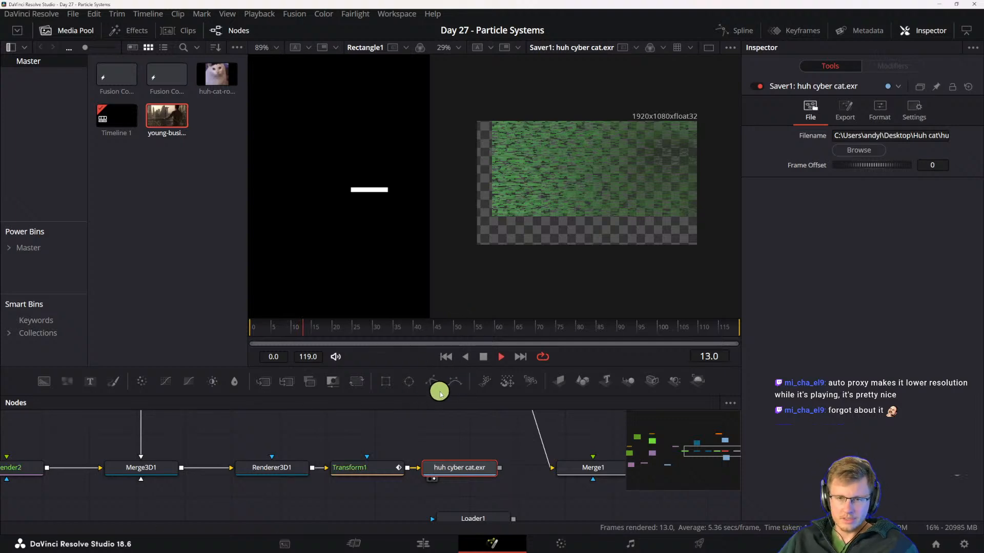
left_click(283, 328)
left_click_drag(283, 328, 321, 328)
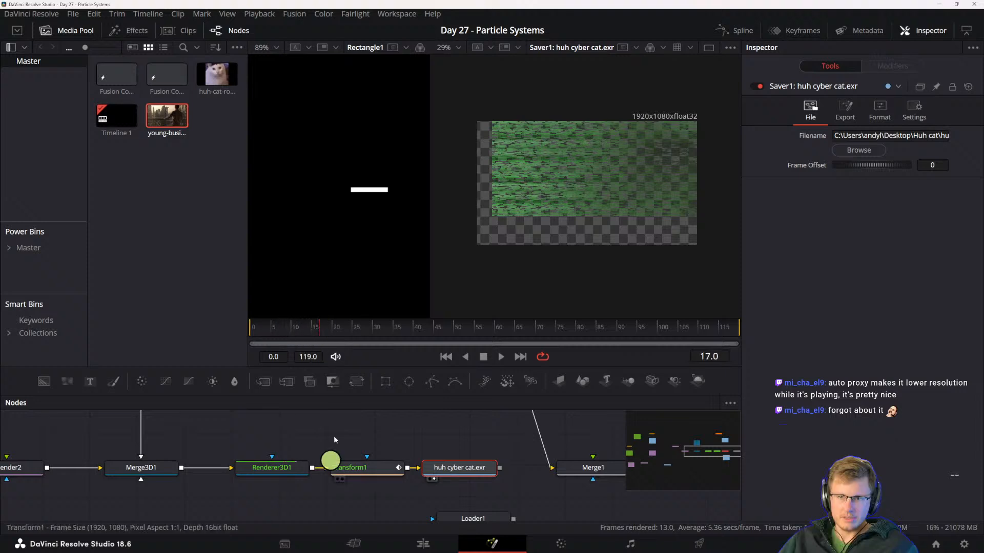
left_click_drag(337, 463, 360, 476)
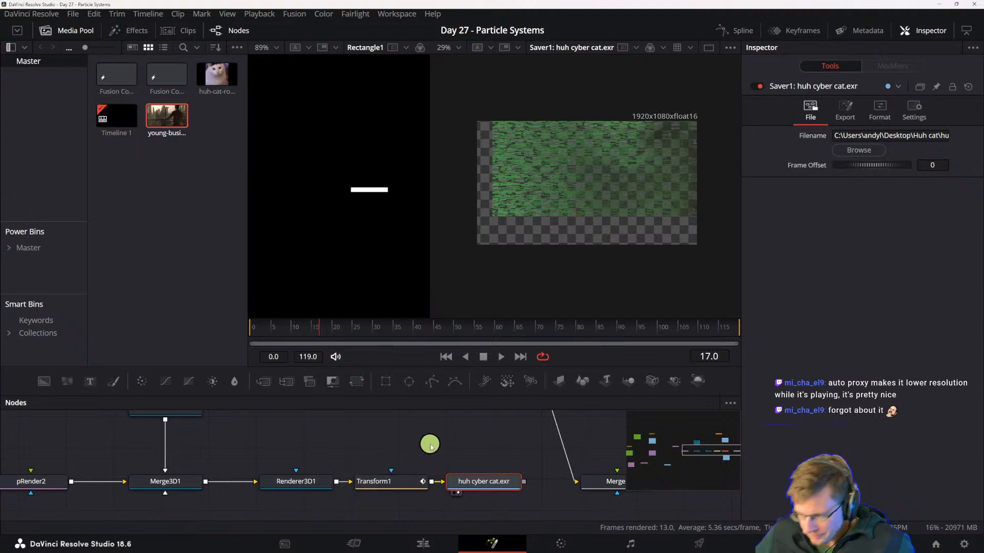
right_click(587, 356)
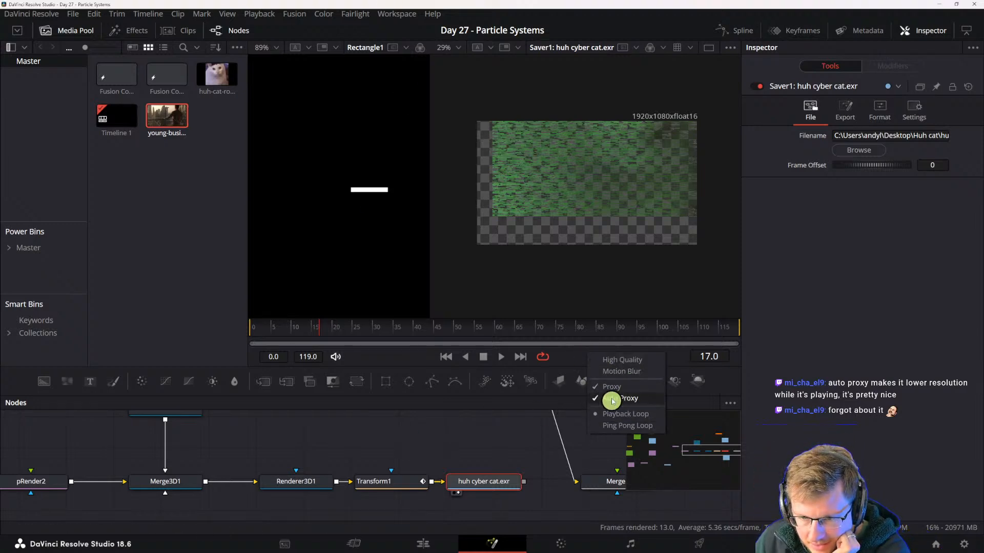
left_click(568, 363)
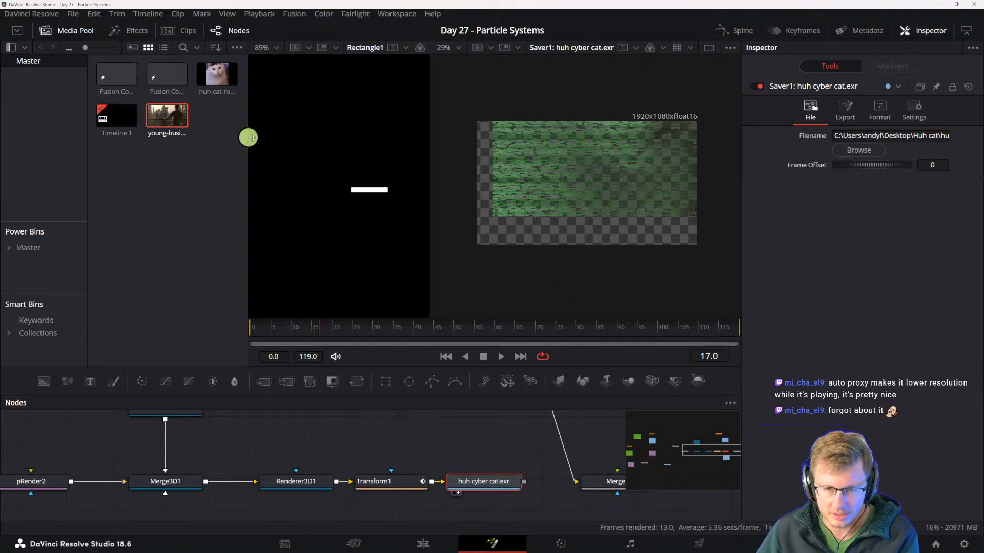
- Examine Loader1's file settings and recheck the playback quality and proxy options
left_click_drag(521, 443, 466, 424)
left_click_drag(477, 457, 466, 421)
left_click_drag(436, 491, 464, 479)
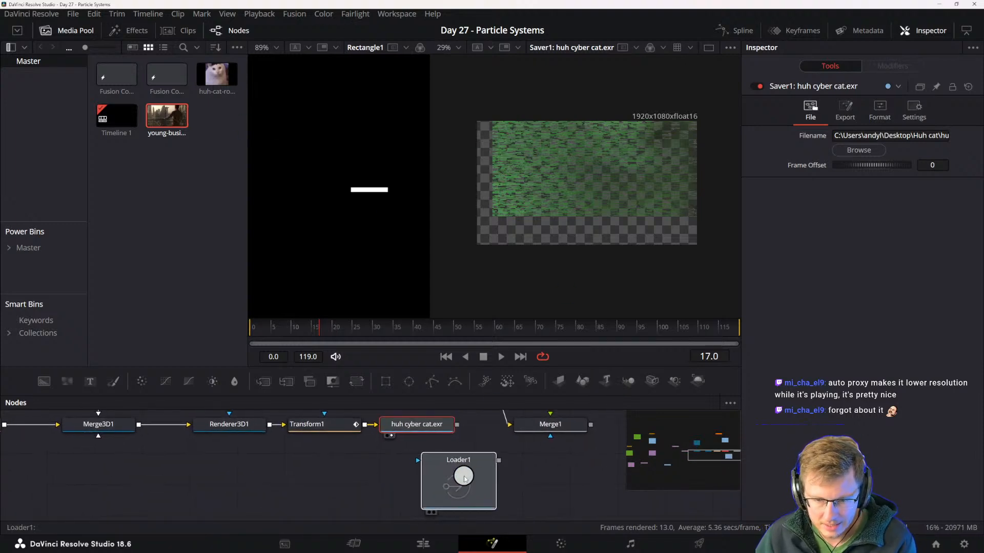
left_click(433, 468)
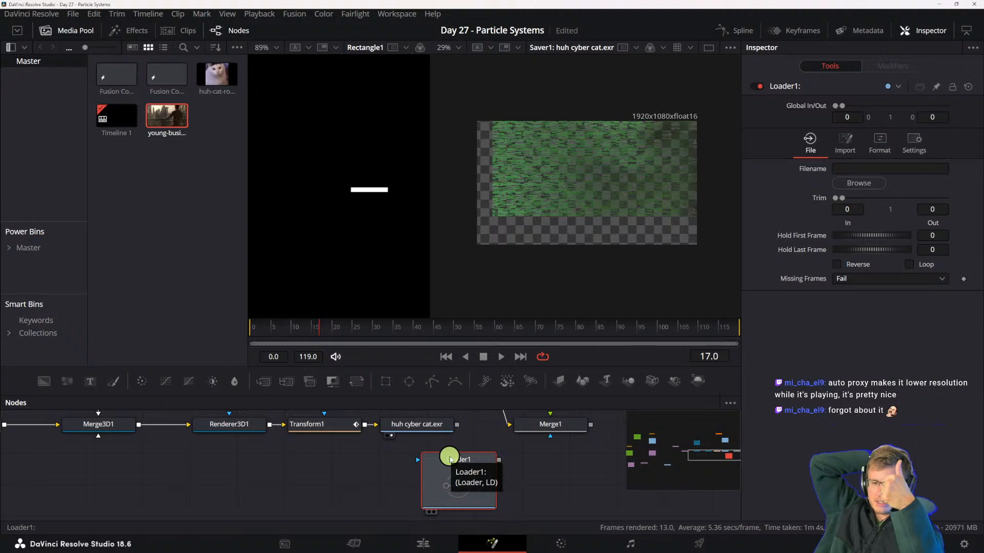
right_click(577, 355)
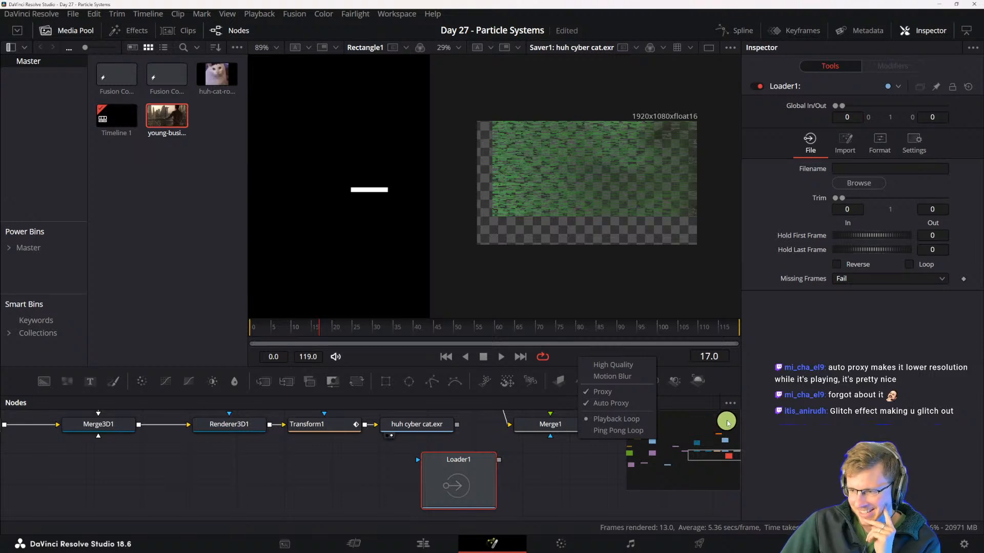
left_click(536, 454)
left_click_drag(433, 464, 465, 493)
- Play the huh cyber cat.exr Saver's output from frame 0 and scrub ahead to the later frames
left_click(441, 463)
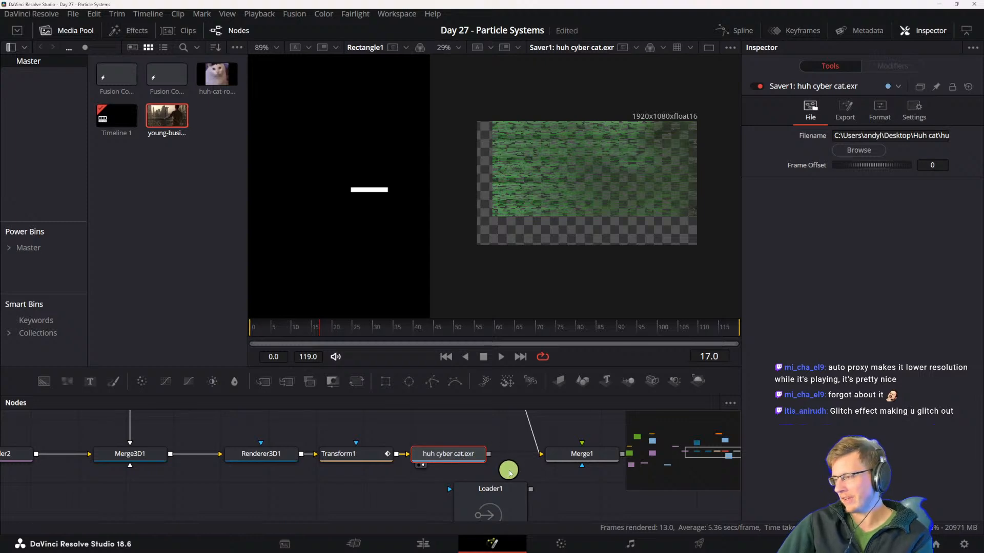
left_click(292, 328)
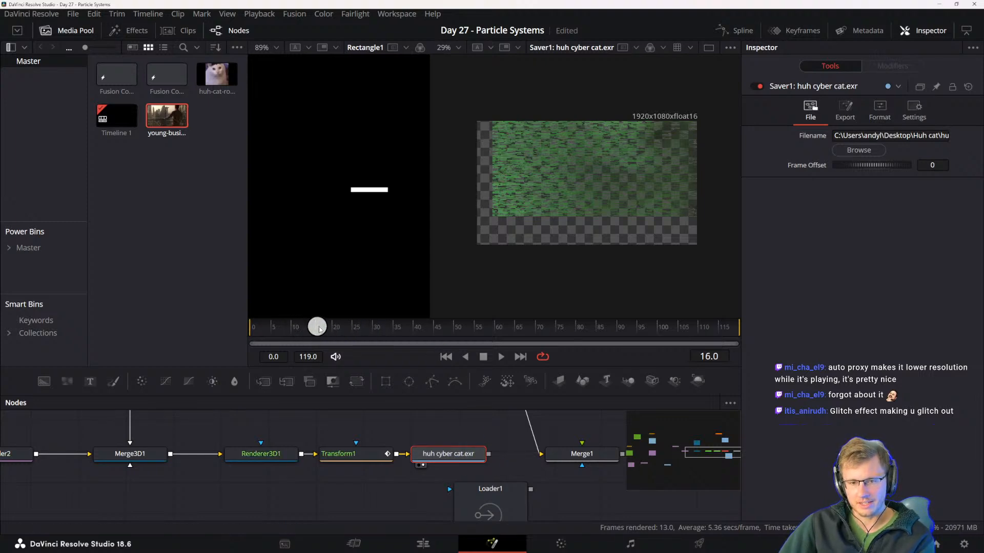
left_click_drag(425, 329, 241, 325)
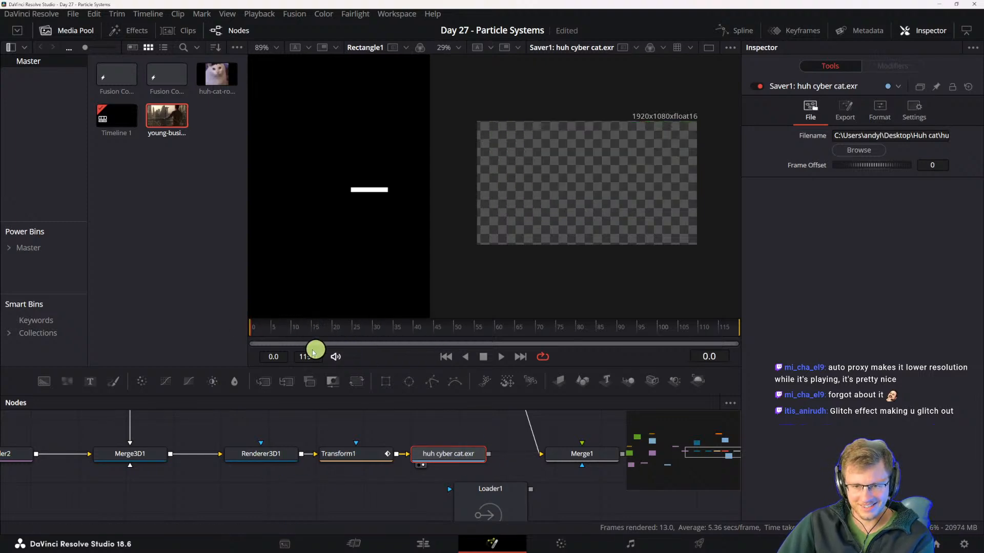
key("space")
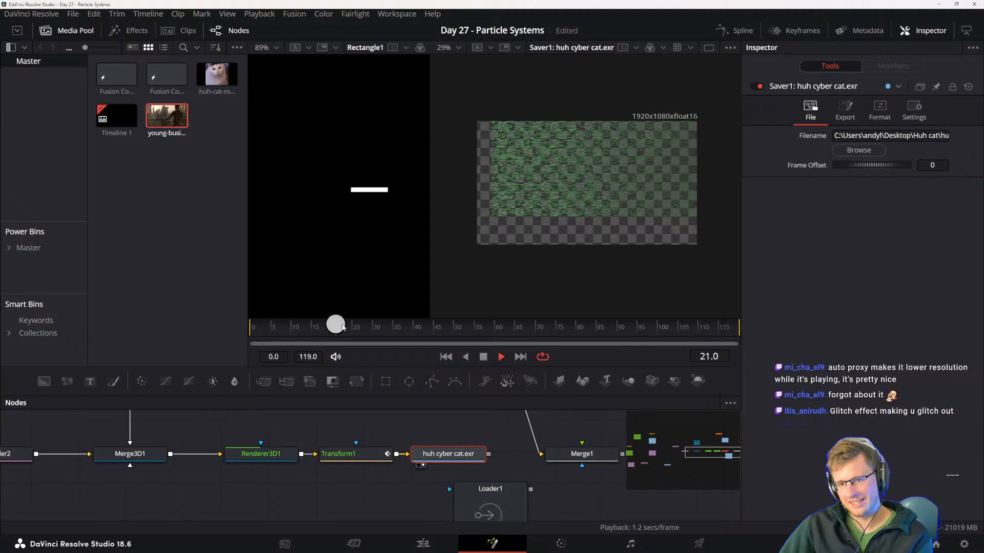
left_click_drag(483, 330, 543, 326)
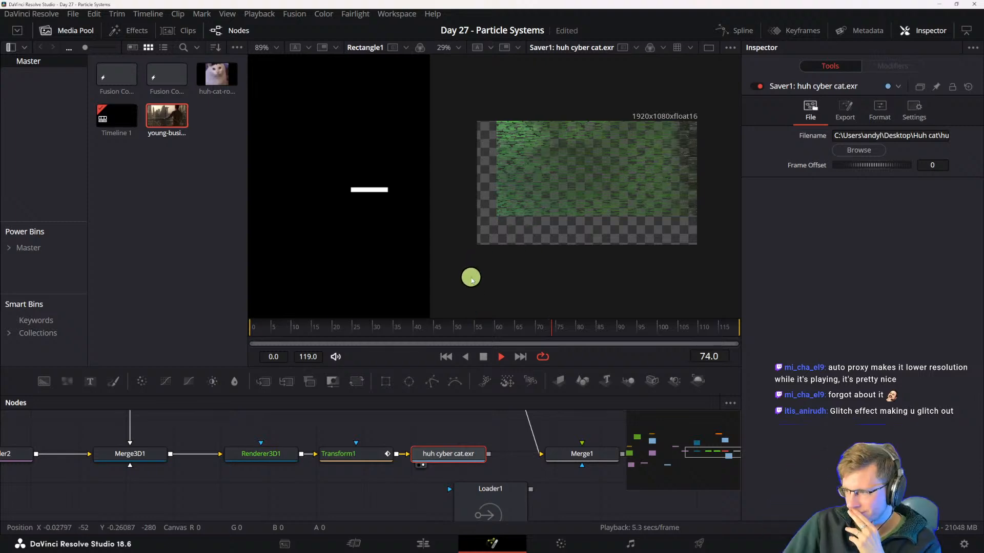
- Disable every node of the existing composition with pass-through and stop playback
scroll(333, 446, "down", 3)
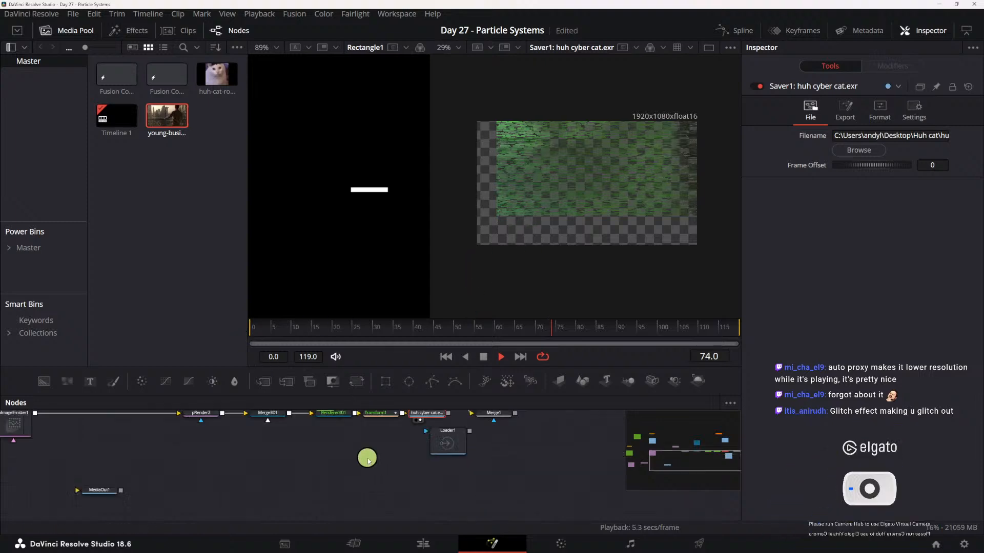
scroll(367, 461, "down", 3)
left_click_drag(113, 414, 527, 502)
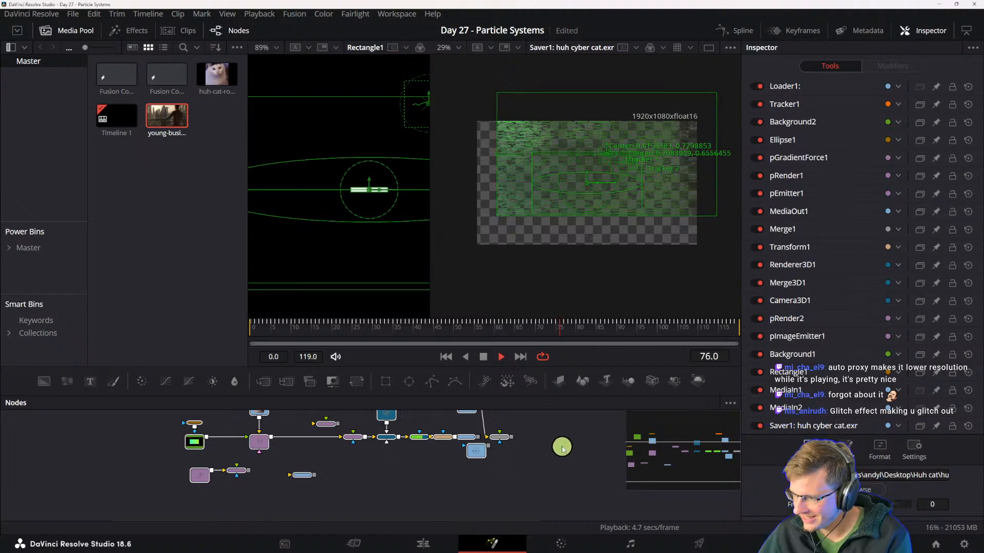
left_click_drag(474, 467, 482, 491)
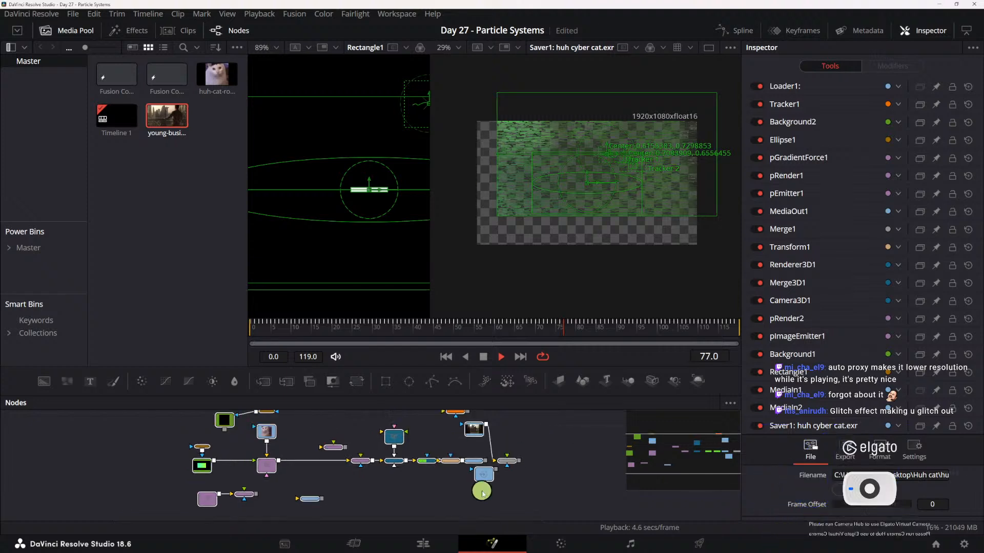
key("ctrl+p")
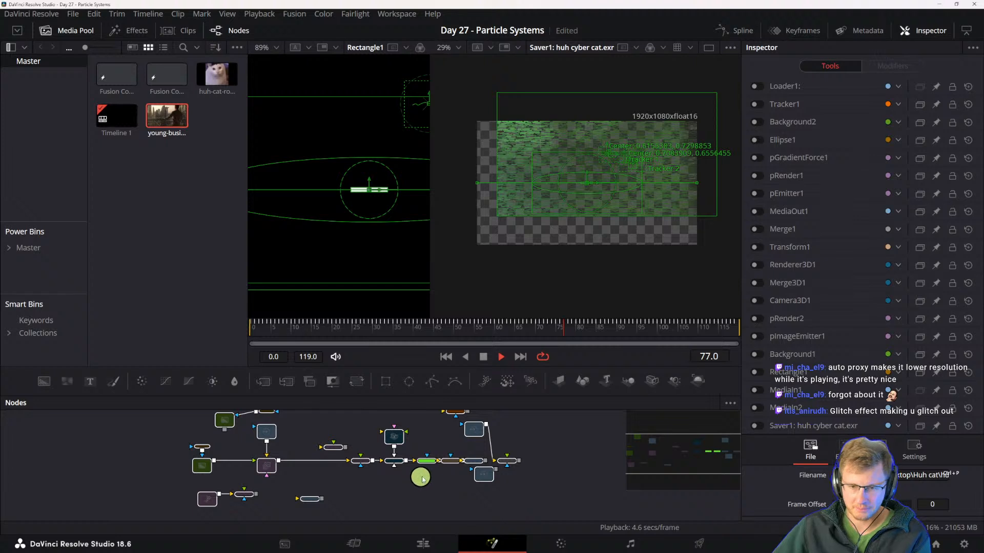
key("space")
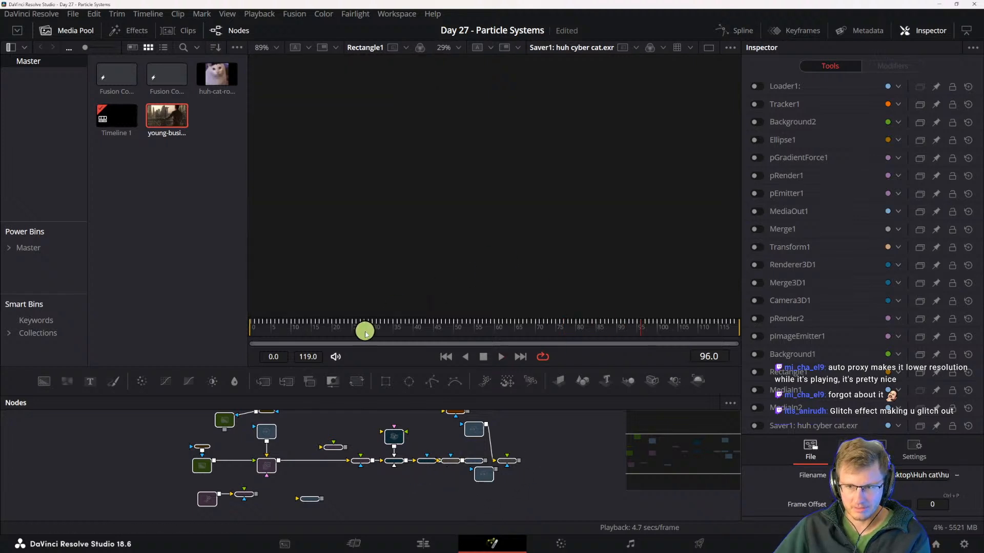
- At frame 10, build a separate pEmitter, pDirectionalForce and pRender chain in an empty area of the node graph and space it out
left_click_drag(364, 332, 291, 325)
left_click_drag(557, 428, 438, 468)
left_click(488, 486)
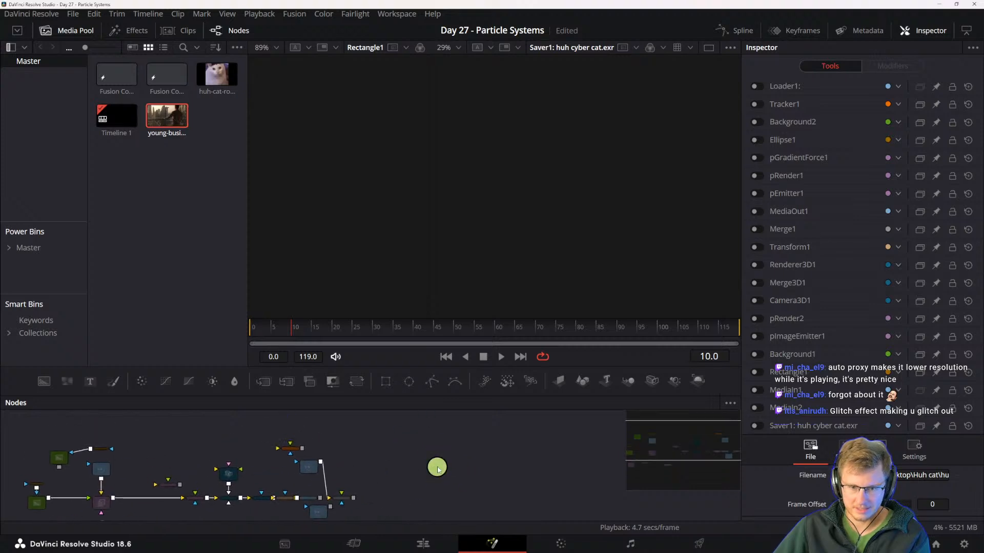
left_click(485, 380)
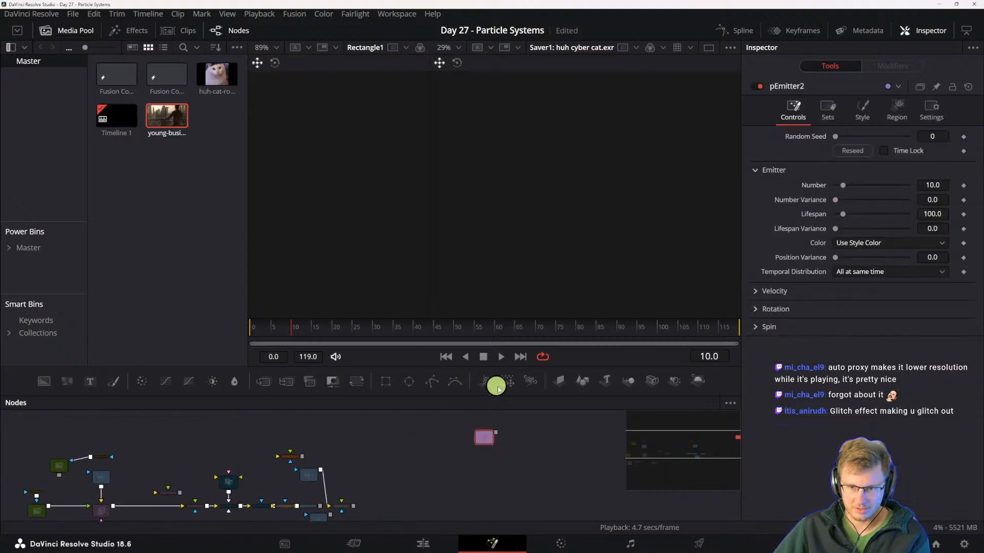
left_click(507, 381)
left_click(530, 380)
scroll(489, 451, "up", 3)
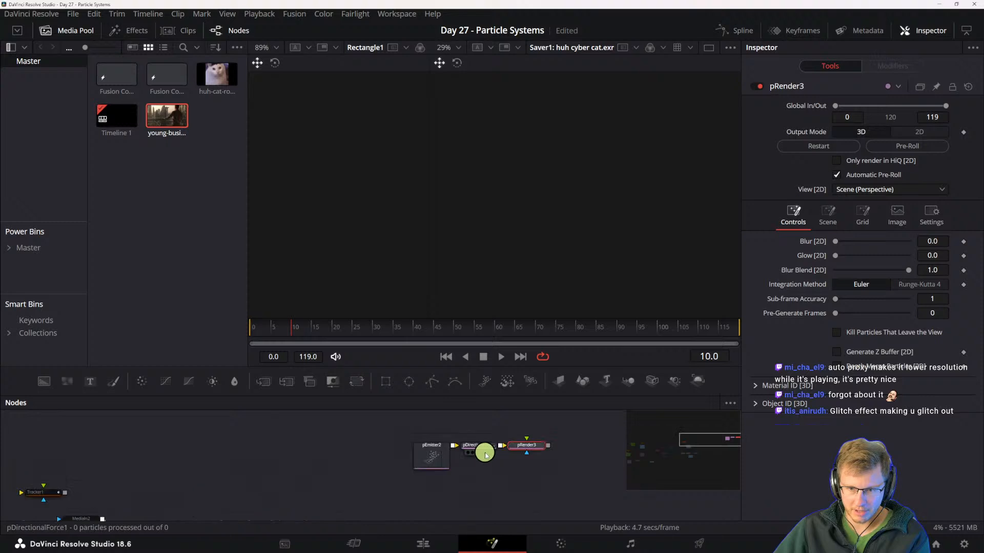
left_click_drag(479, 449, 531, 458)
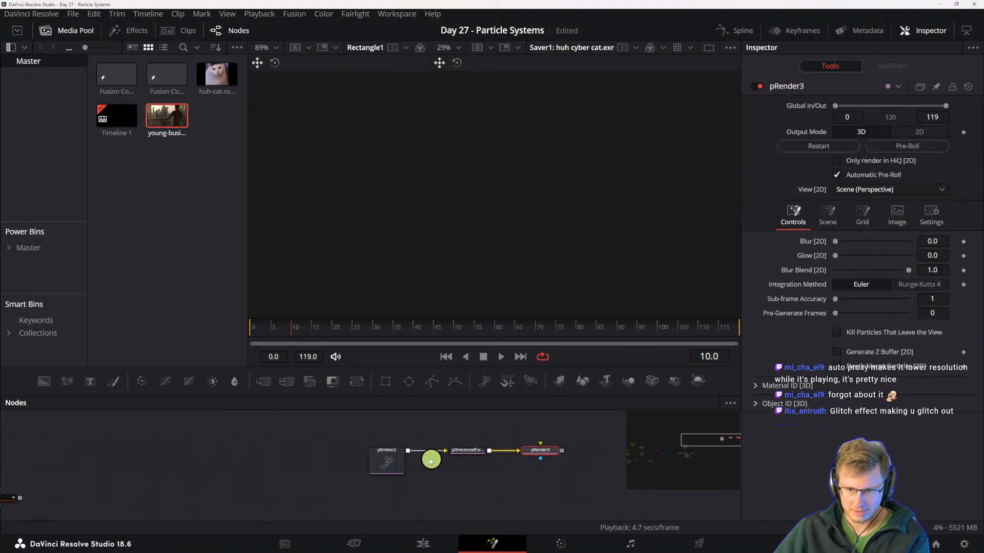
- Display the new pRender's particles in the first viewer and enlarge that viewer, hiding the Media Pool
left_click(391, 457)
key("1")
scroll(348, 194, "up", 3)
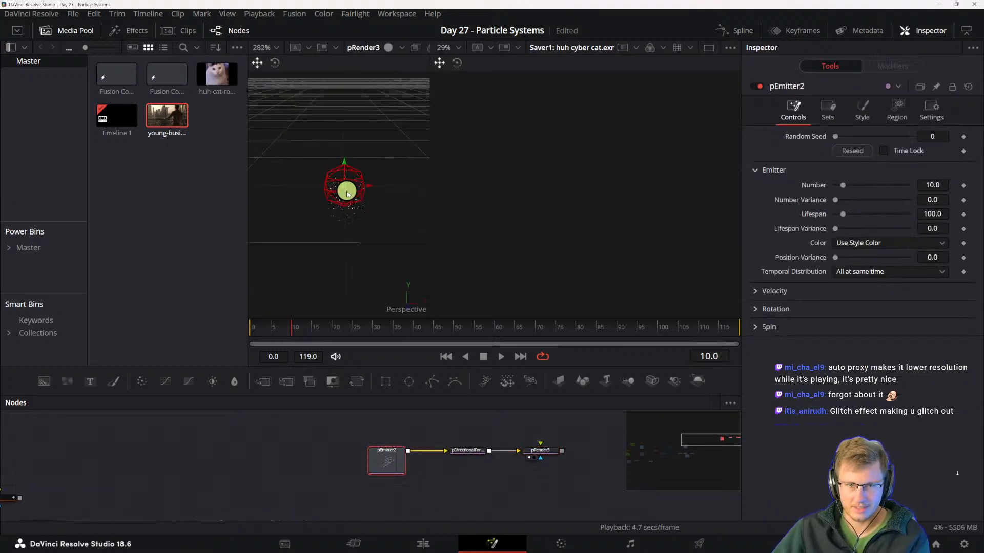
left_click_drag(345, 205, 359, 169)
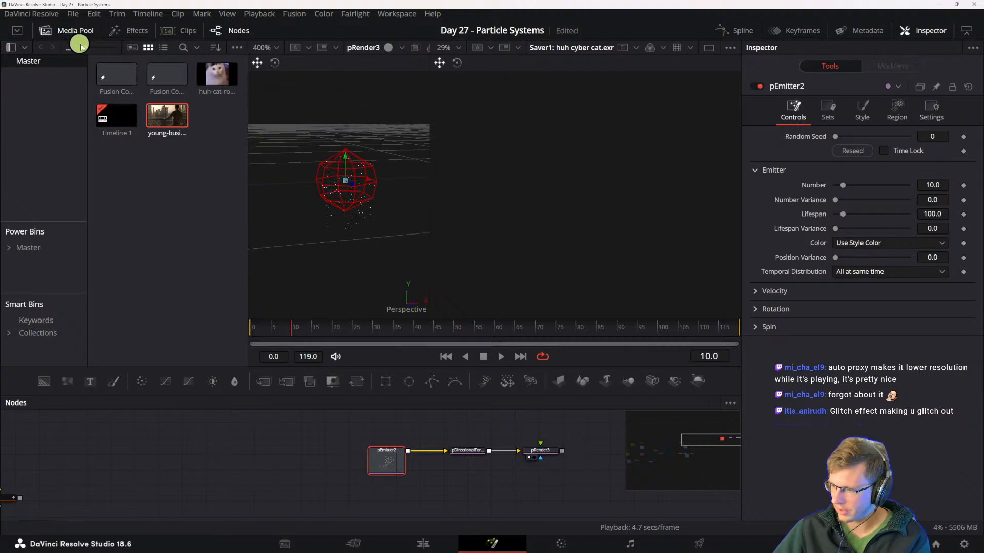
left_click(67, 31)
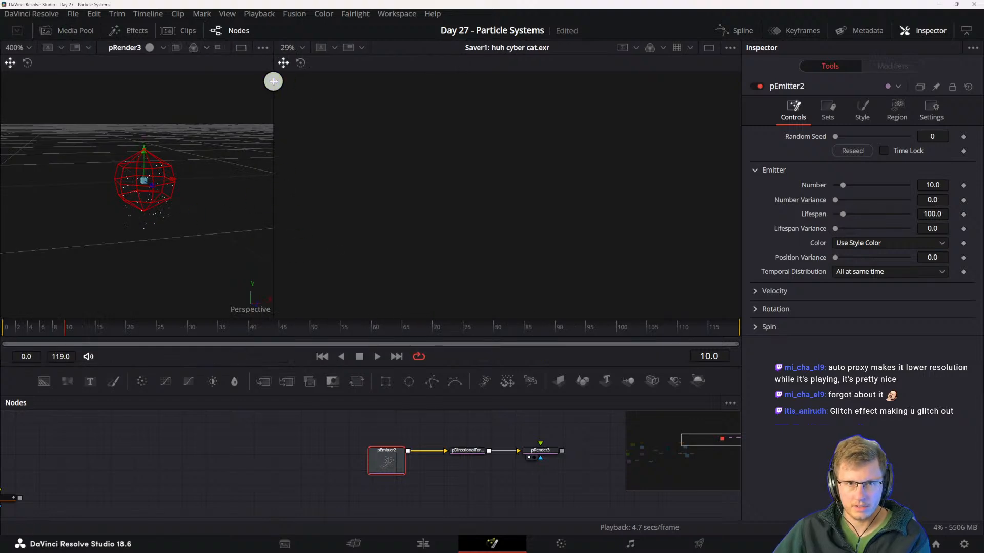
left_click_drag(273, 81, 365, 82)
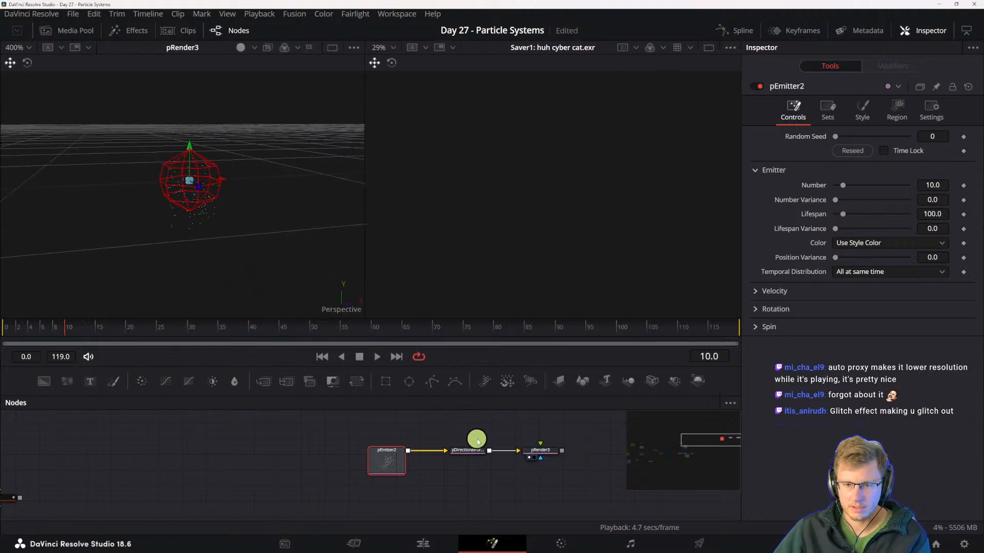
- Delete the pDirectionalForce from the new chain and place the pEmitter farther away from the pRender
left_click_drag(478, 441, 452, 442)
left_click_drag(397, 464, 316, 464)
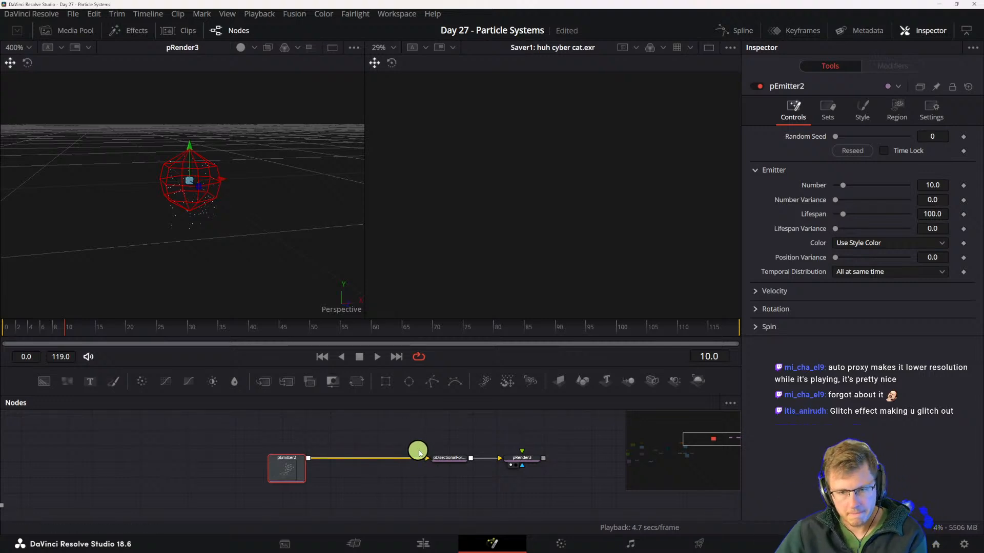
left_click(449, 459)
key("Delete")
left_click_drag(285, 464, 276, 464)
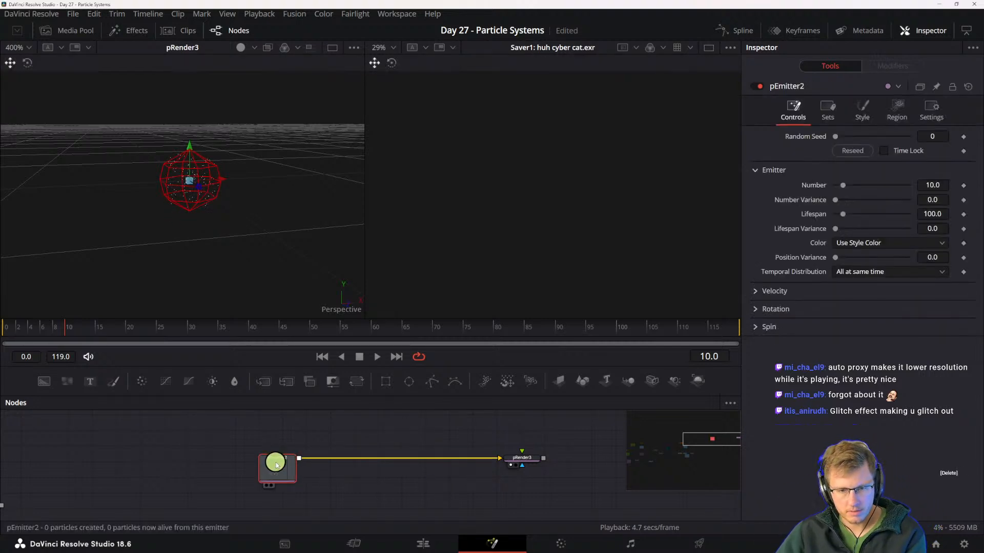
key("shift+space")
type("loader")
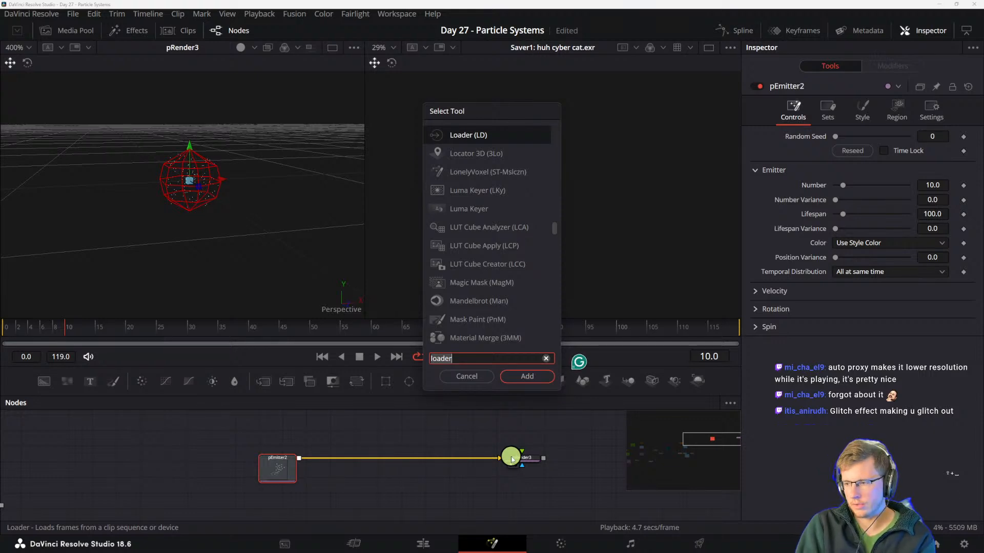
key("BackSpace")
key("BackSpace")
key("BackSpace")
key("BackSpace")
key("BackSpace")
key("BackSpace")
type("p")
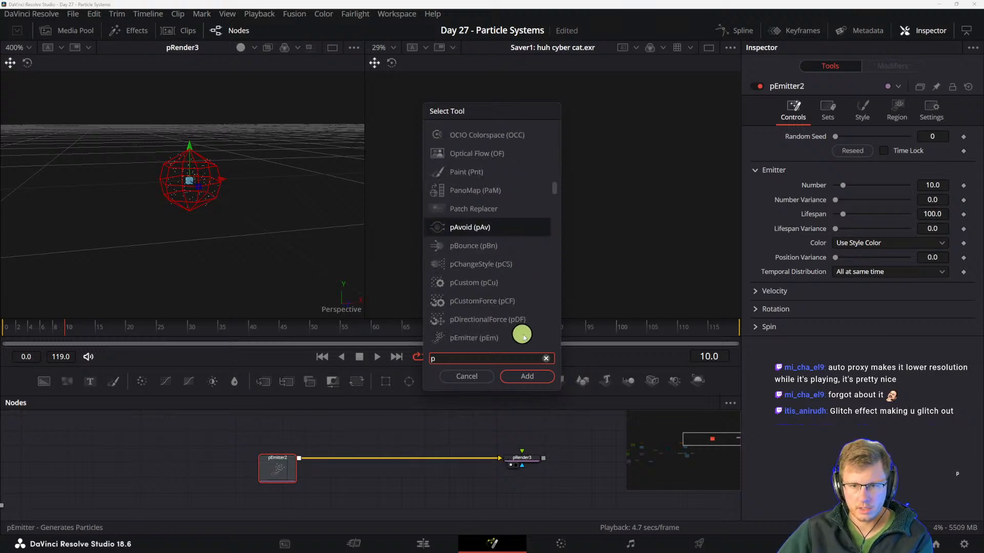
scroll(504, 322, "down", 1)
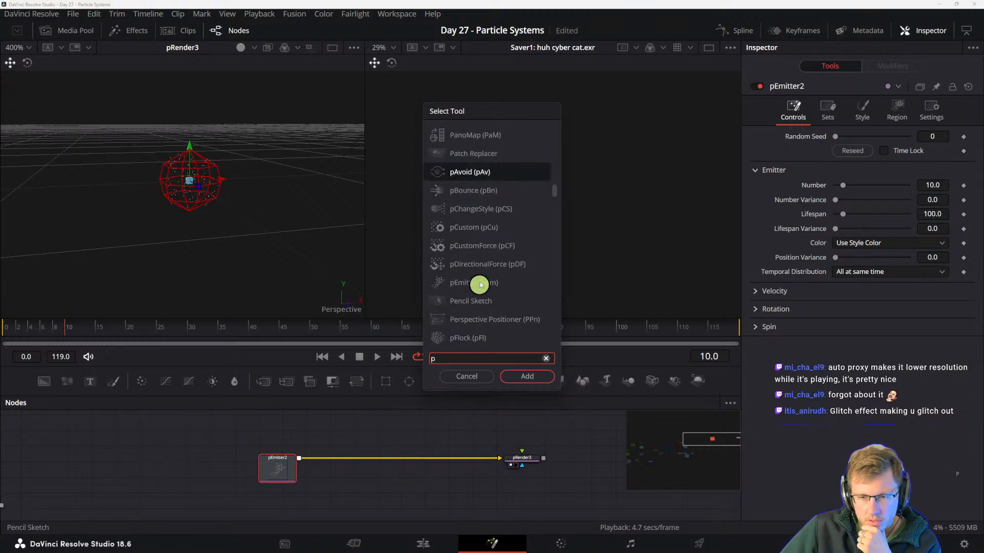
left_click(475, 267)
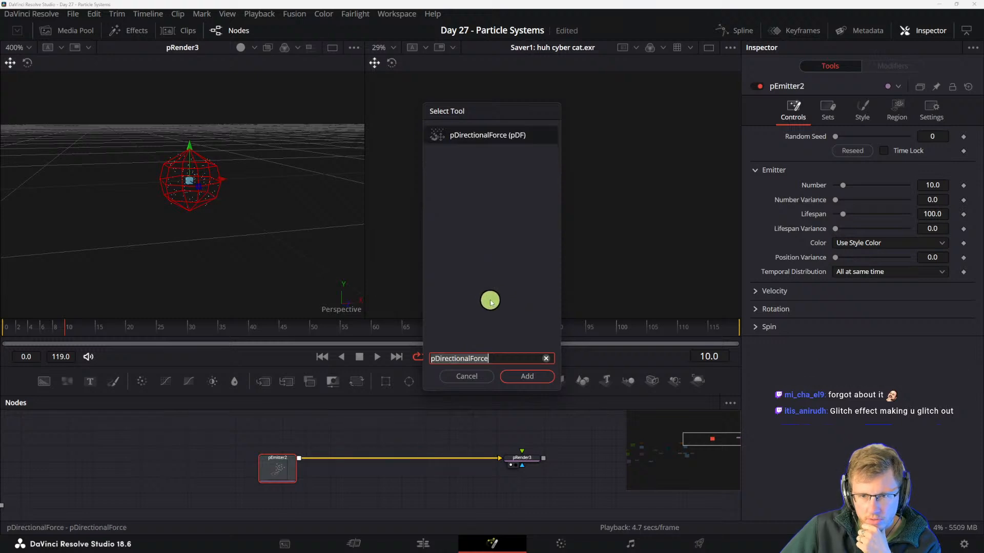
left_click(474, 378)
- Browse the tool search list for particle tools whose names begin with p
left_click_drag(289, 464, 285, 463)
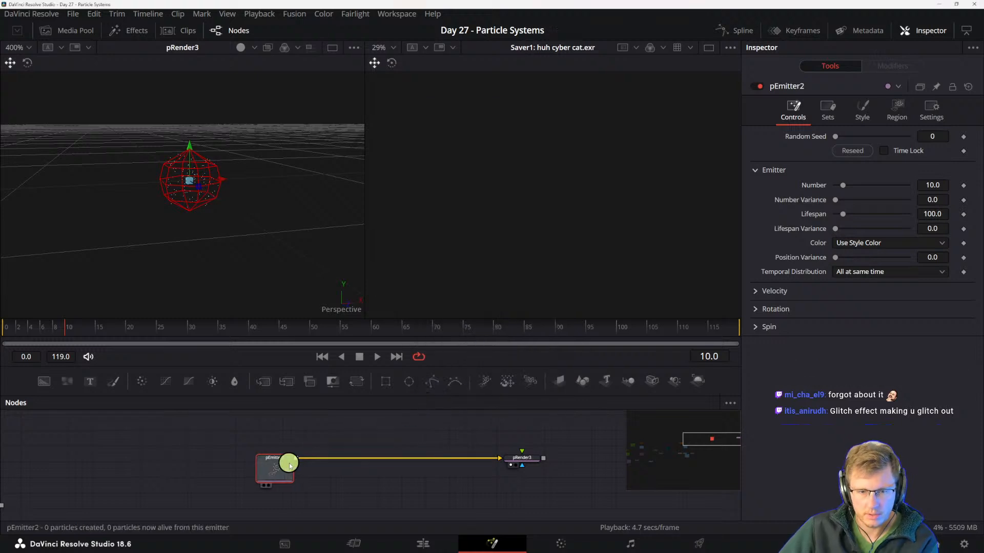
key("shift+space")
type("loader")
type("p")
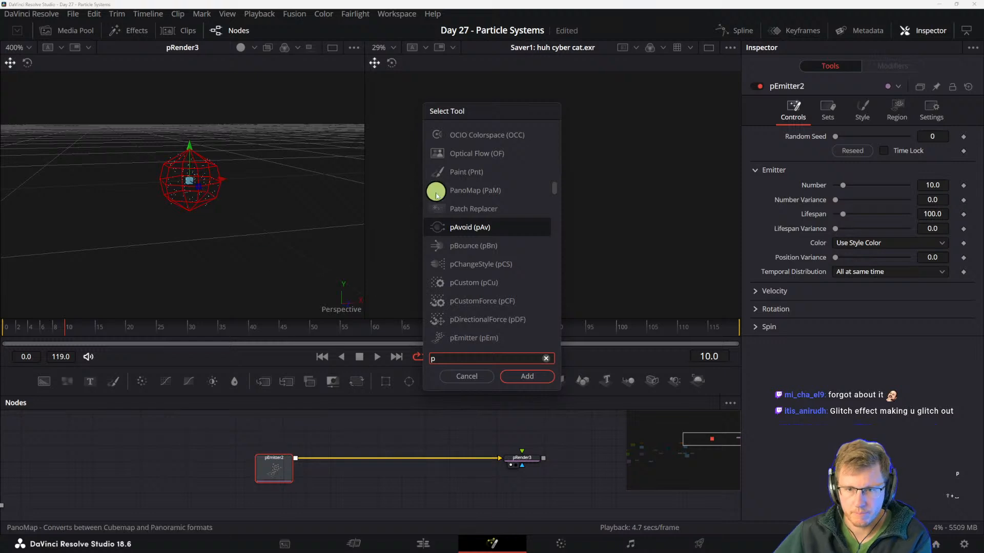
scroll(435, 193, "down", 1)
scroll(484, 333, "down", 2)
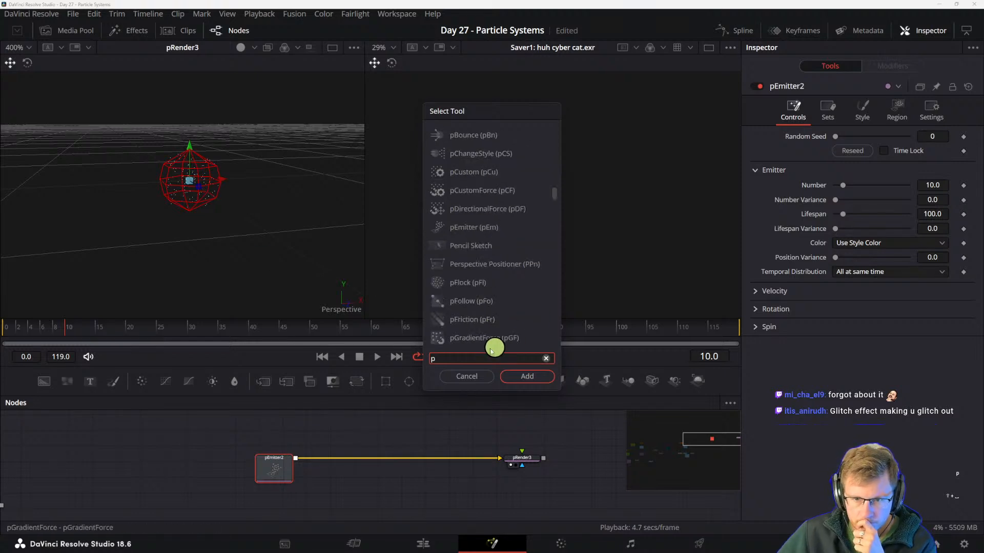
scroll(532, 328, "down", 1)
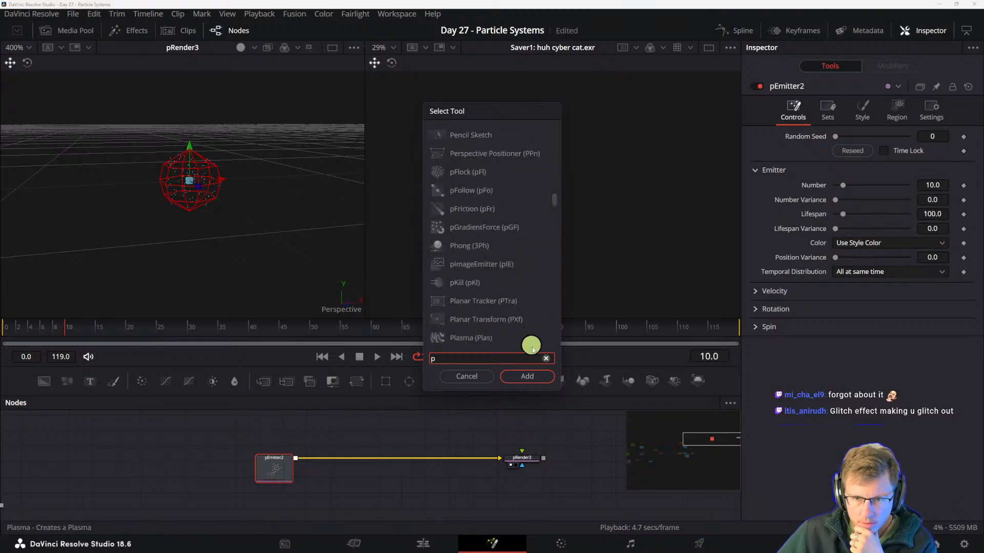
key("Escape")
- Show the Particles category of the effects library and insert a pVortex between the pEmitter and pRender
left_click(129, 31)
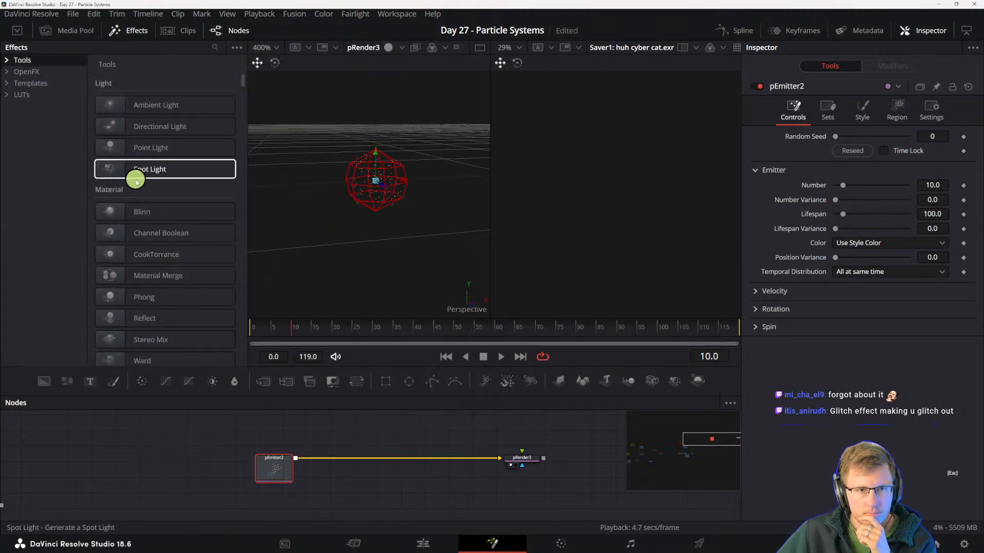
left_click(7, 60)
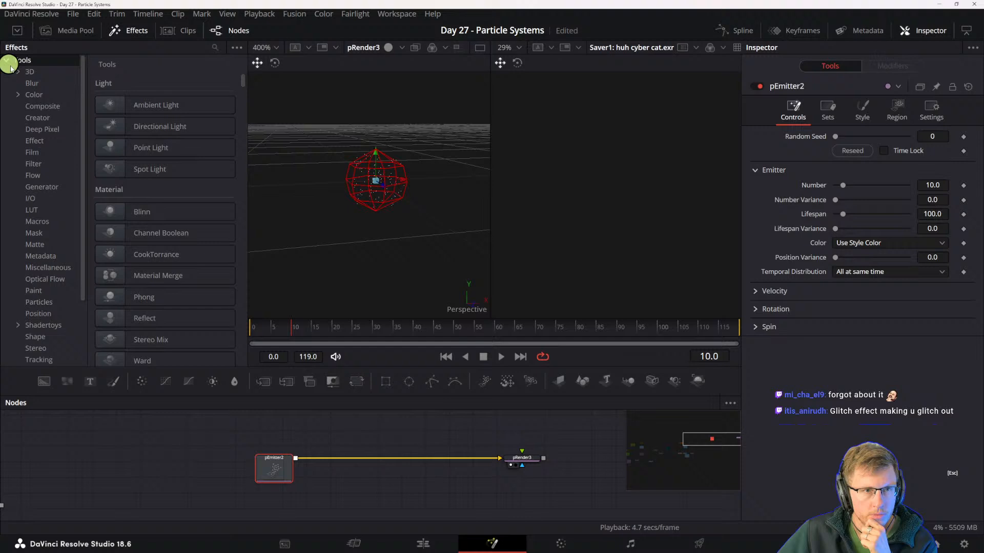
left_click(44, 301)
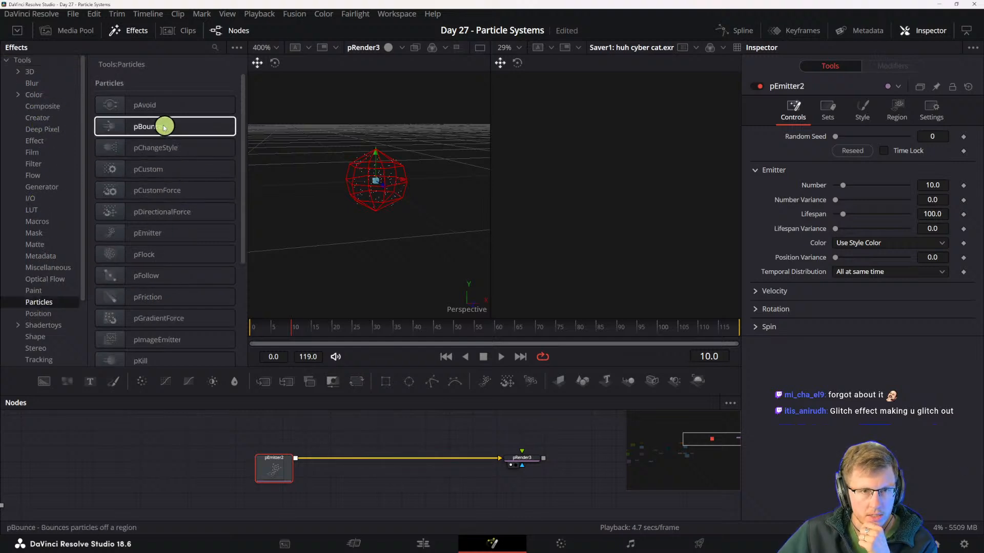
scroll(210, 256, "down", 3)
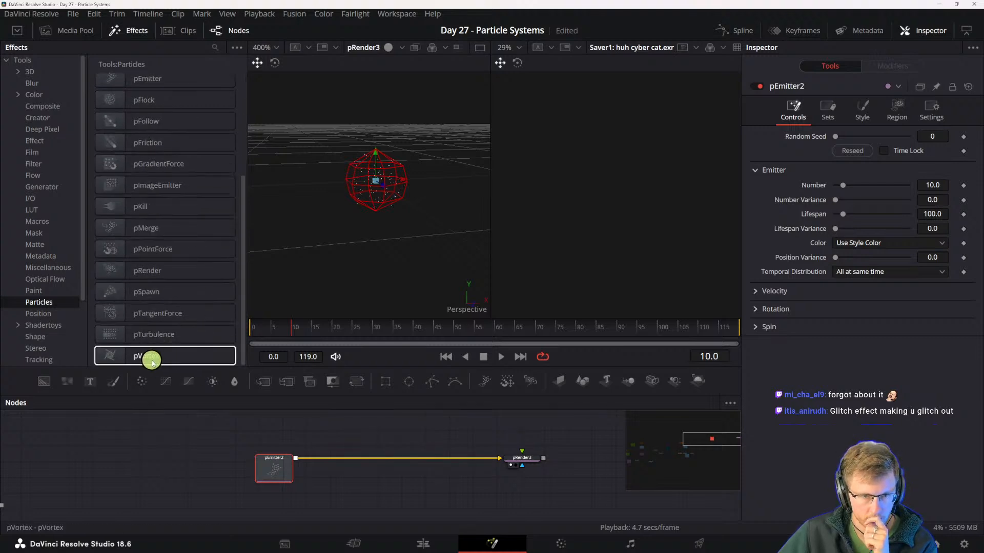
left_click_drag(148, 357, 405, 459)
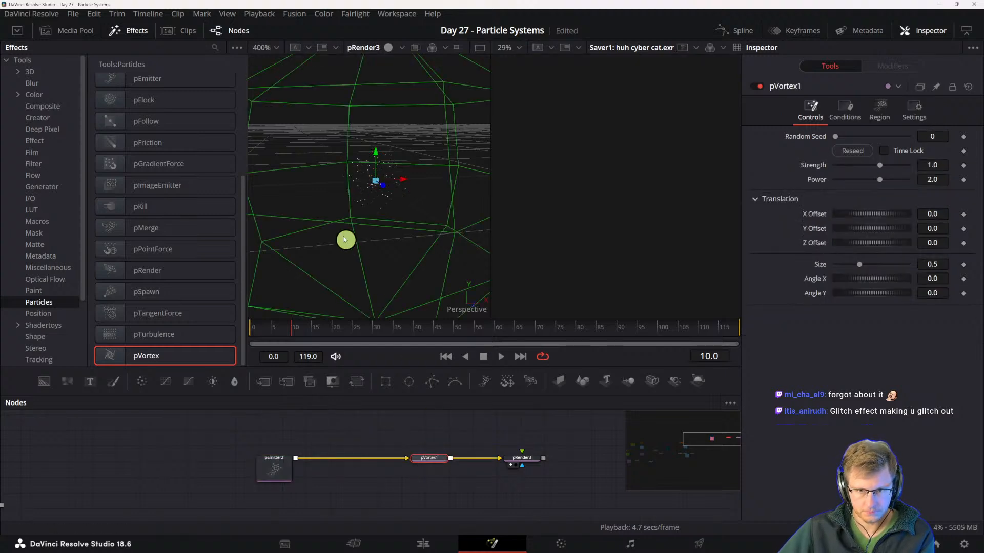
- Review the pVortex's region and control settings, and play the animation to examine how the particles move
scroll(349, 226, "down", 2)
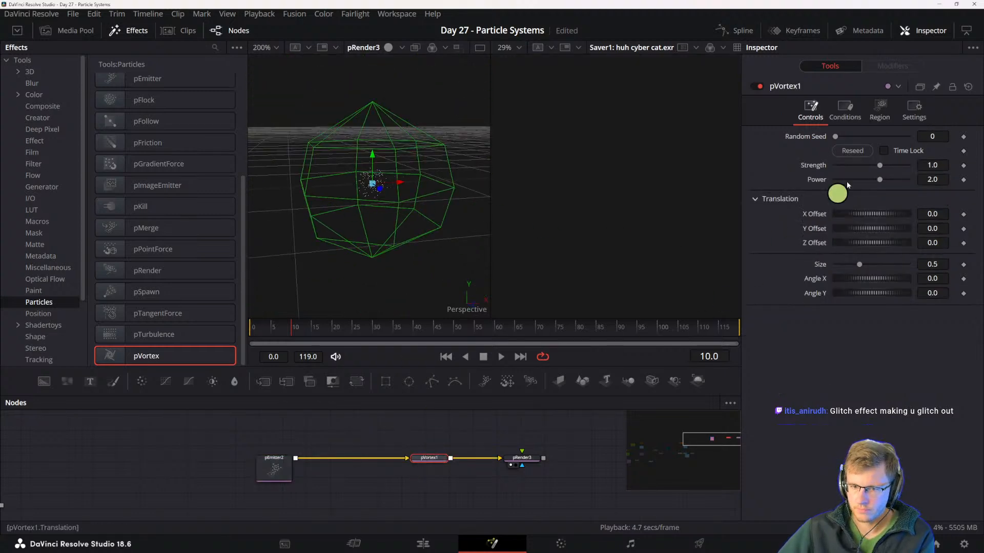
left_click(877, 106)
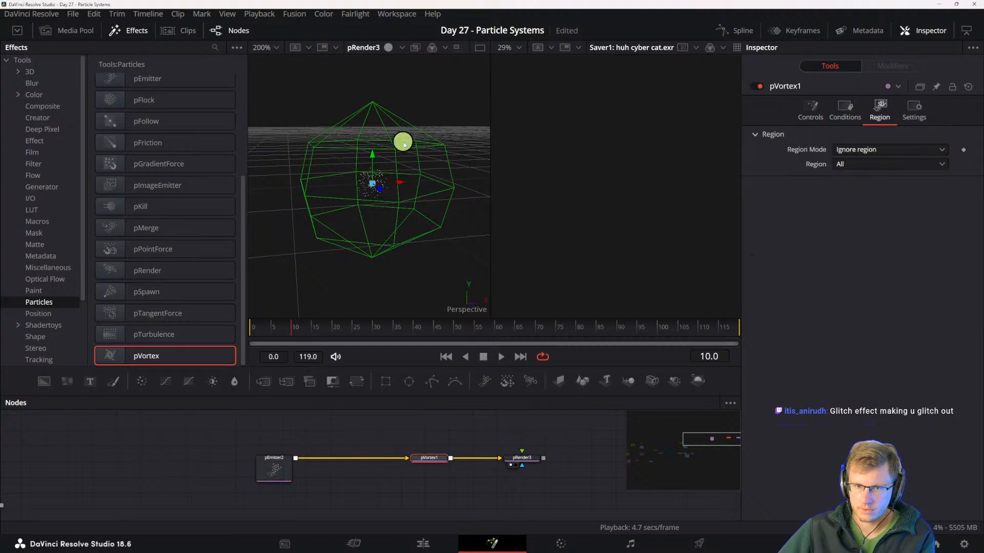
left_click(808, 106)
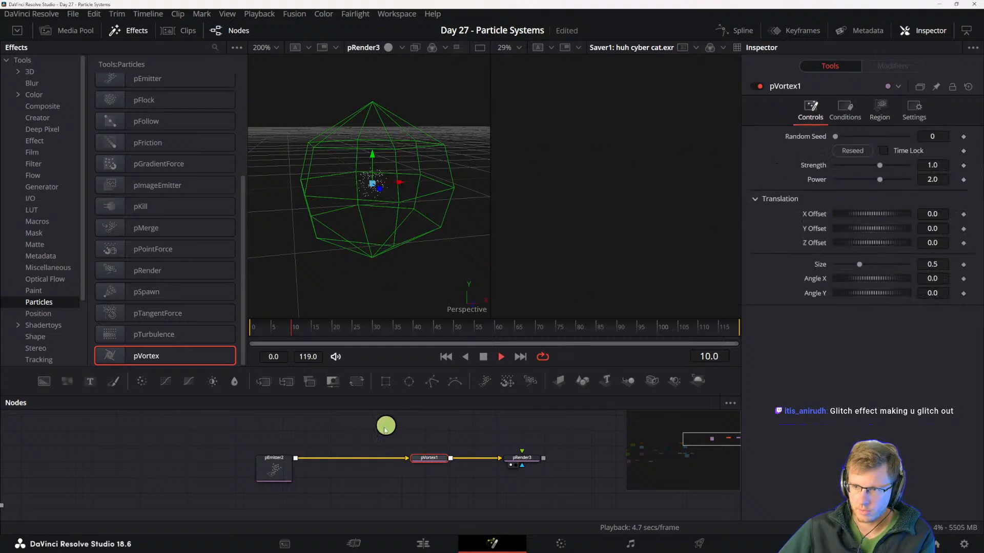
scroll(369, 210, "up", 5)
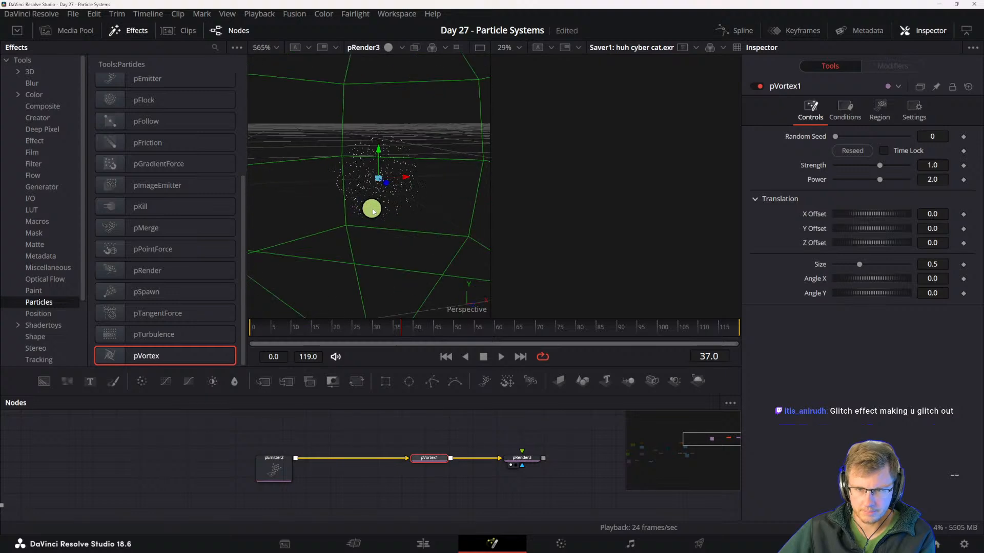
scroll(414, 234, "down", 3)
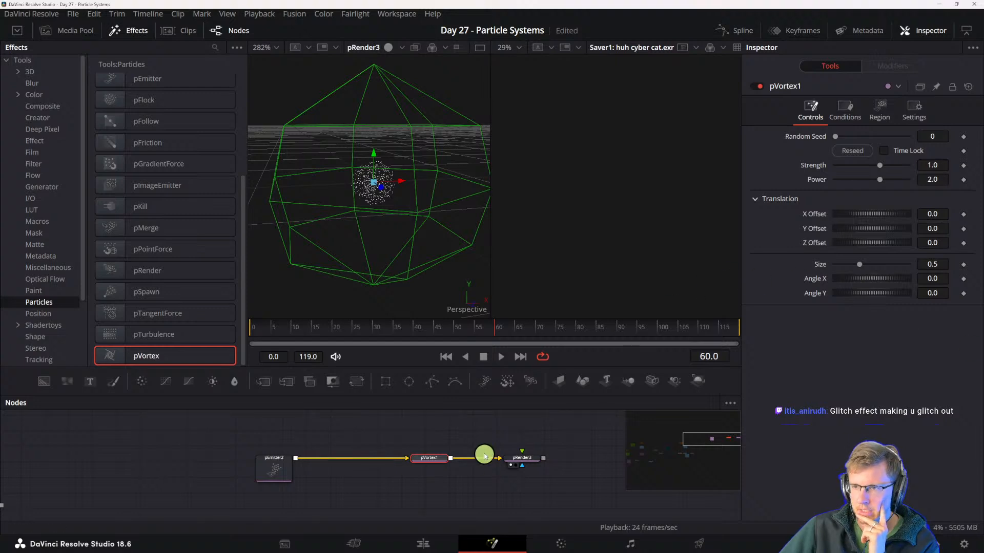
- Add a separate Shape3D node above the particle chain and set its shape to Cylinder
left_click_drag(423, 461, 415, 460)
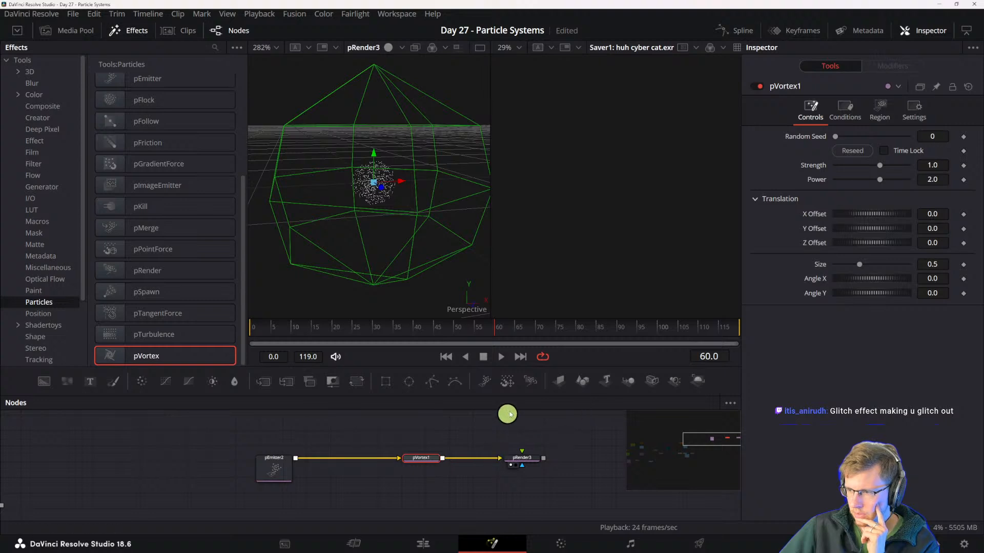
left_click_drag(370, 443, 368, 447)
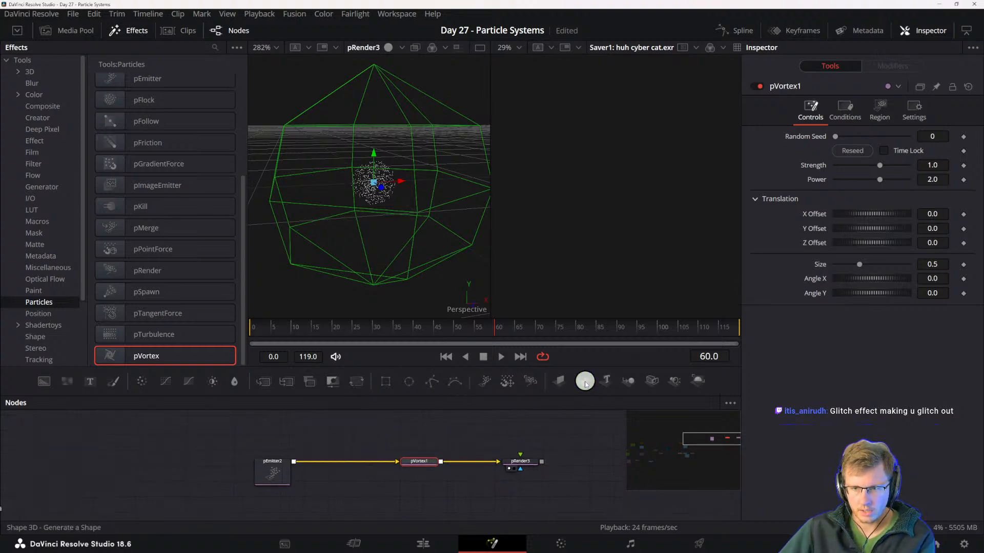
left_click_drag(586, 384, 416, 447)
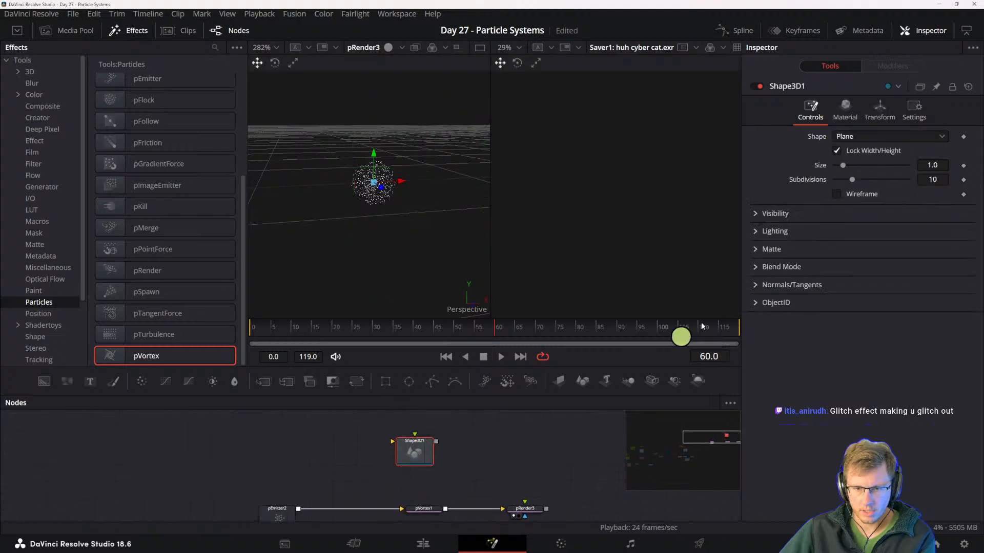
left_click(846, 135)
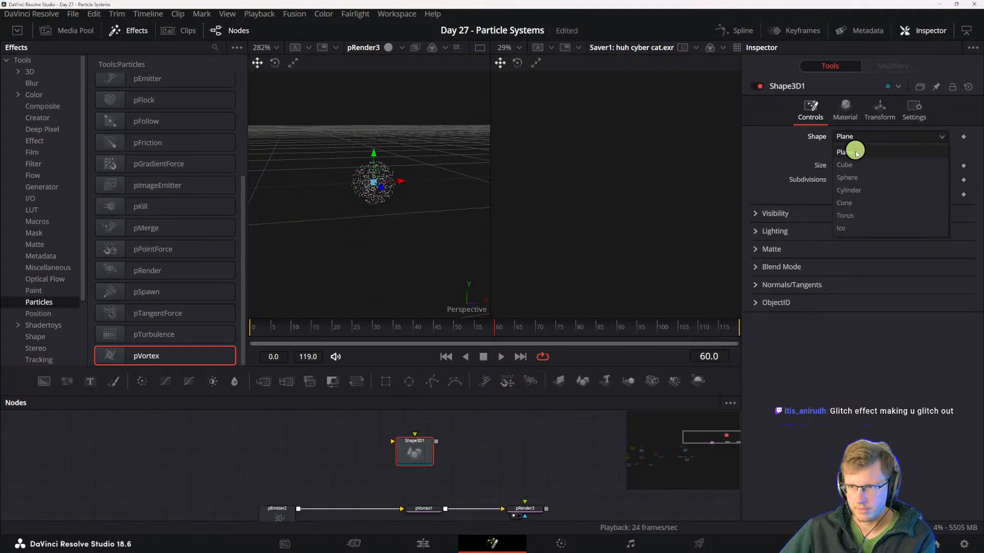
left_click(862, 193)
left_click_drag(459, 454, 516, 444)
mouse_move(478, 436)
left_mouse_down()
mouse_move(502, 461)
mouse_move(472, 487)
mouse_move(495, 441)
left_mouse_up()
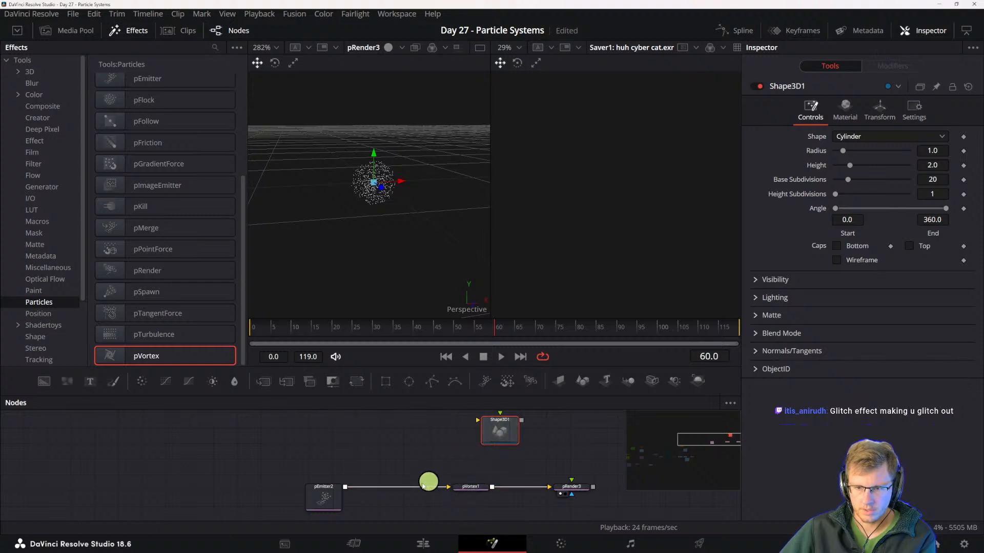
- Examine the pEmitter's sets, style and region settings, including the available particle styles
left_click(310, 497)
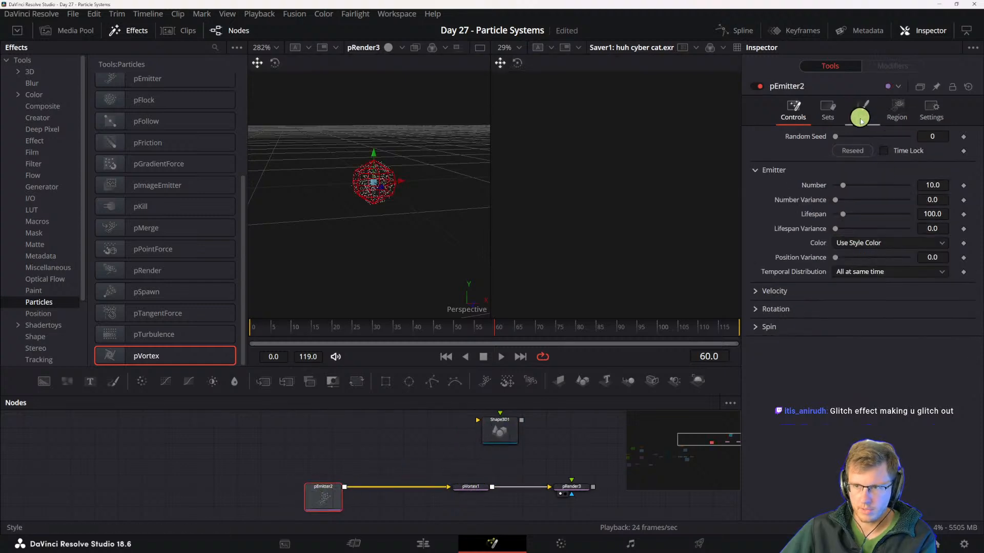
left_click(827, 107)
left_click(869, 111)
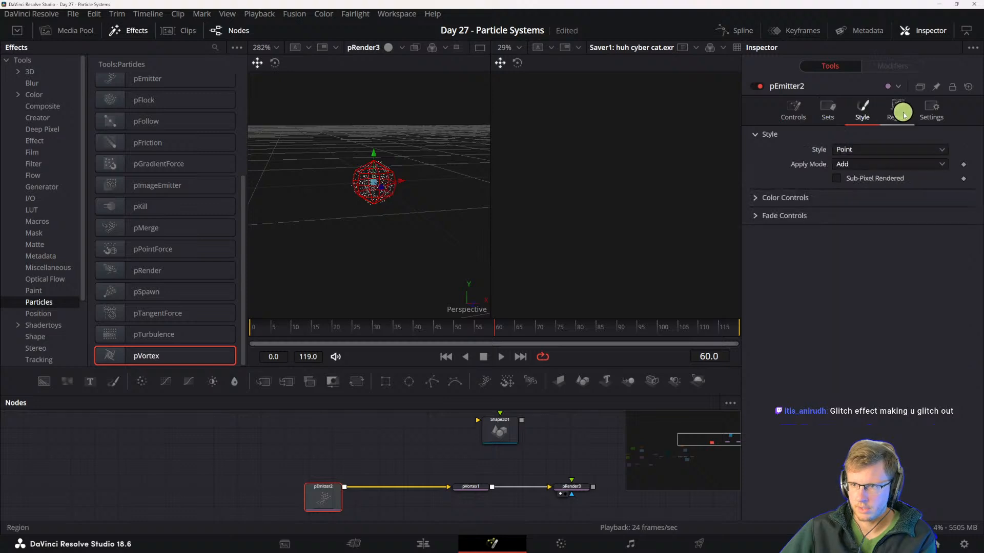
left_click(793, 108)
left_click(870, 112)
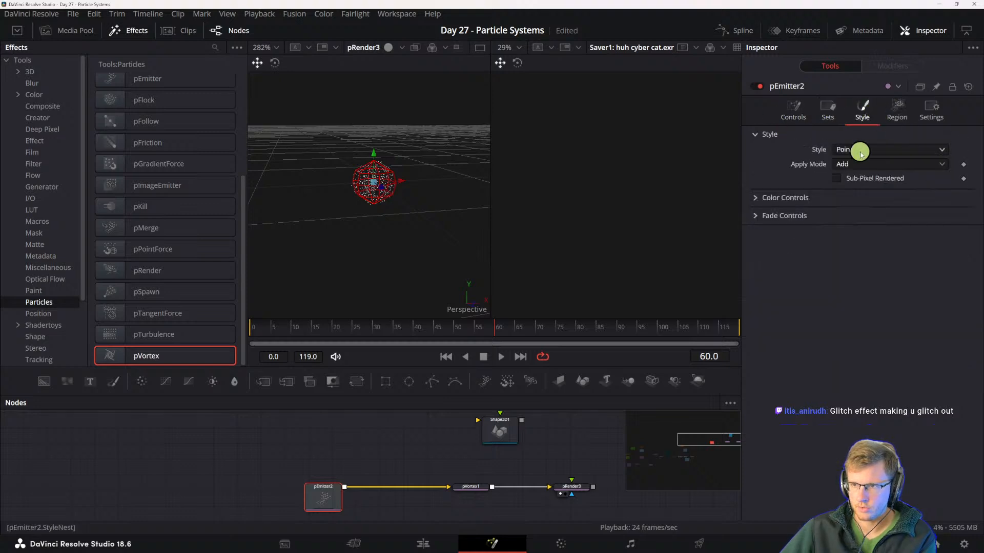
left_click(894, 108)
left_click(862, 109)
left_click(853, 149)
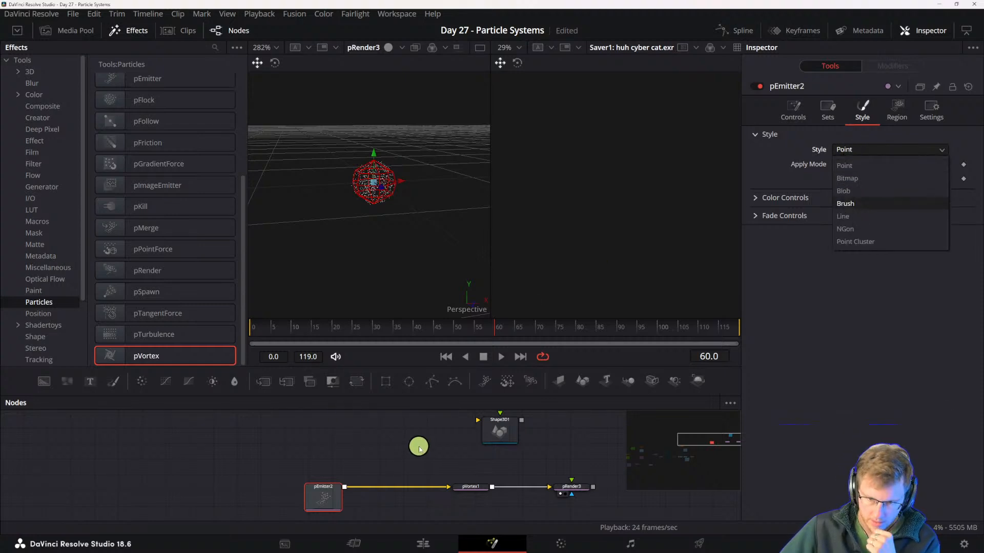
left_click(403, 436)
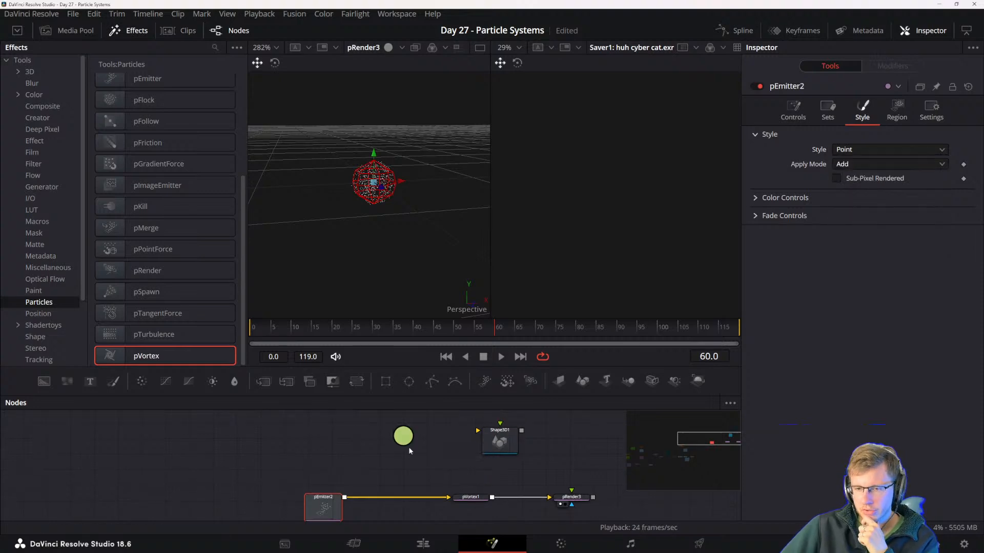
- Place the pEmitter closer to the pVortex and position the Shape3D node above the gap between them
left_click_drag(511, 440, 482, 433)
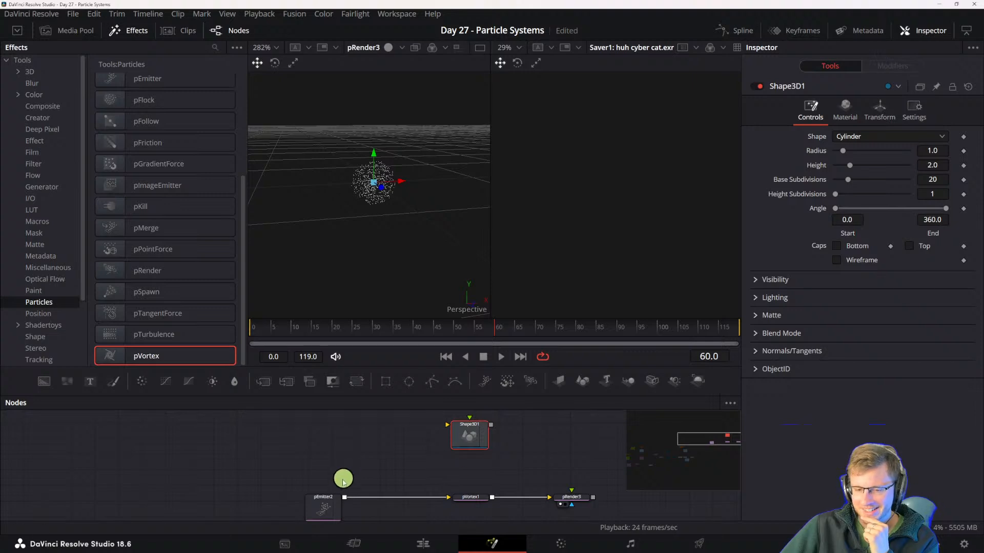
left_click_drag(358, 468, 398, 457)
left_click(352, 509)
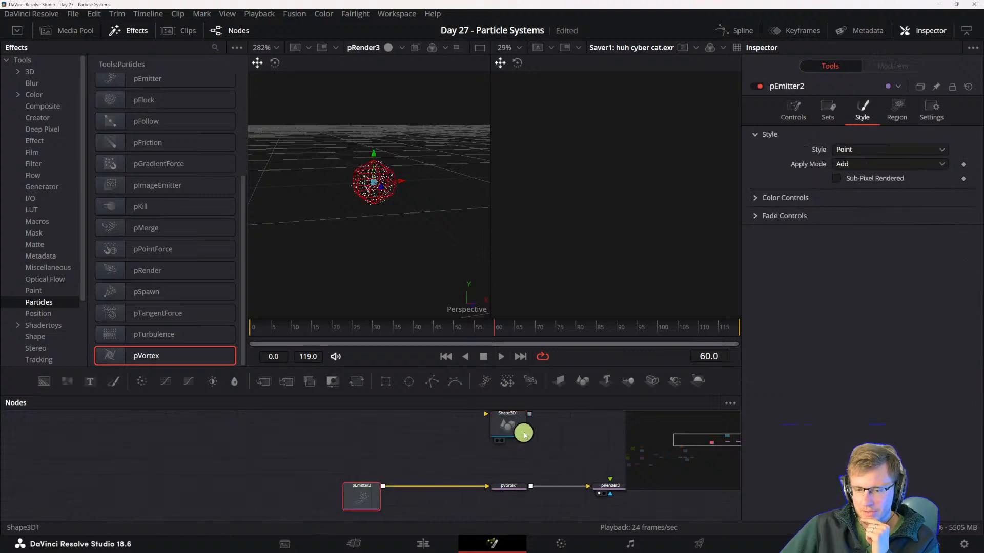
left_click_drag(362, 497, 446, 496)
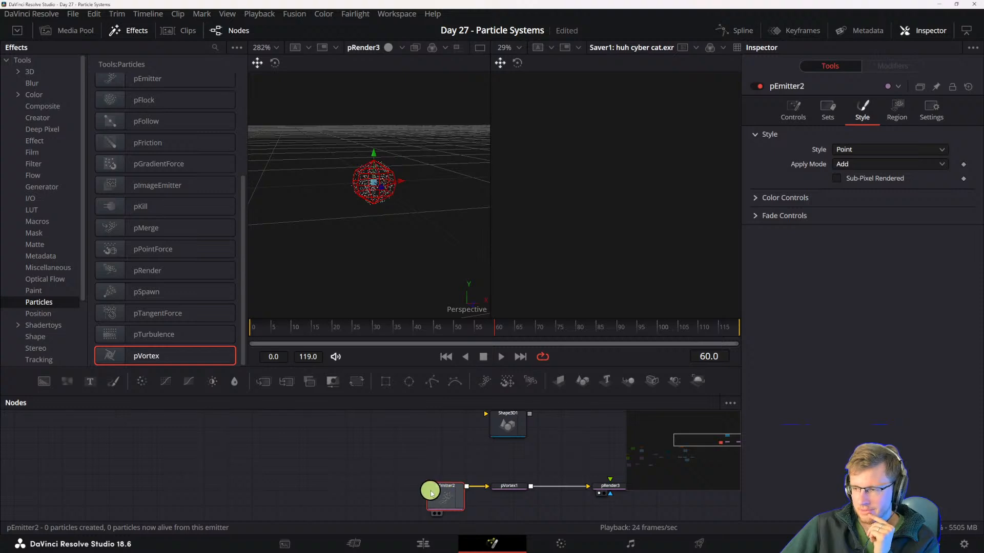
left_click_drag(448, 496, 417, 496)
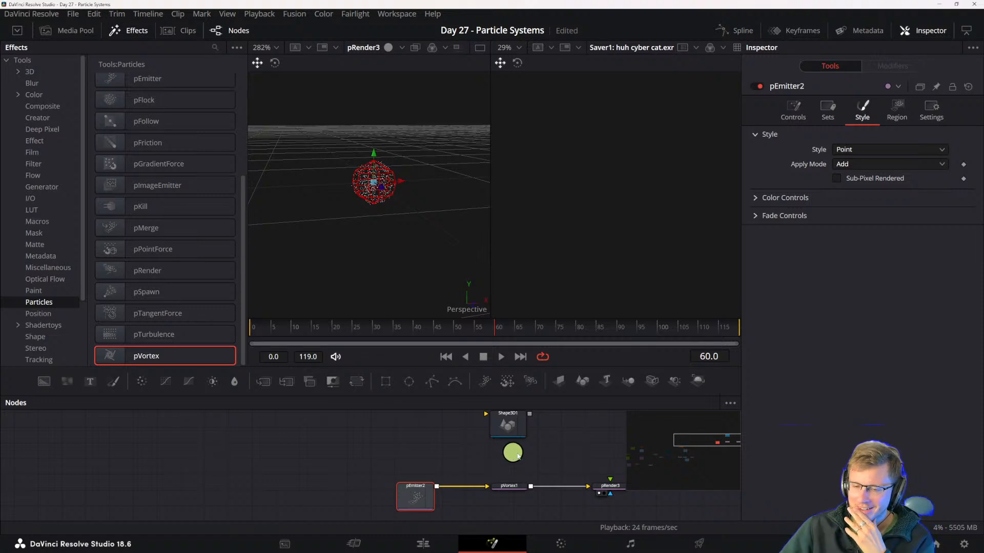
left_click_drag(507, 428, 482, 437)
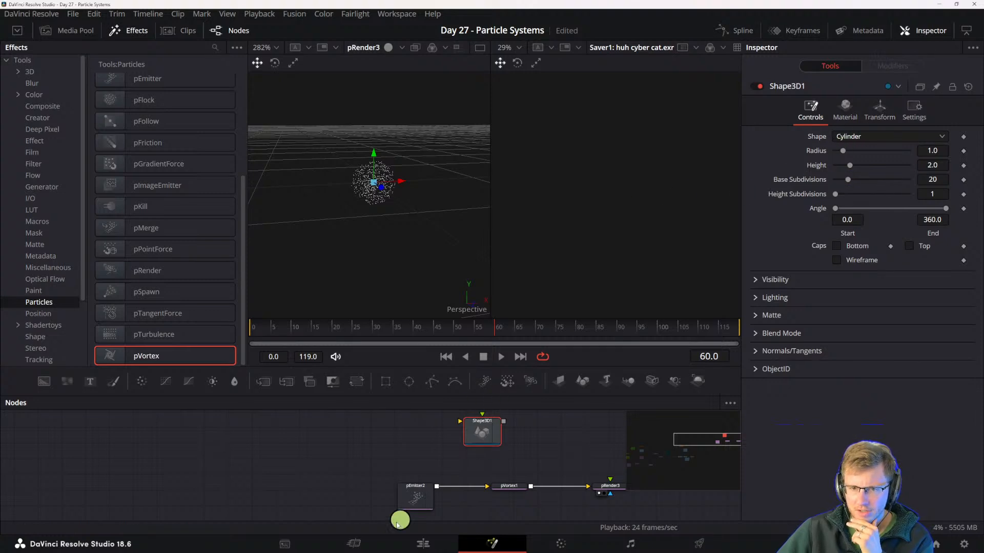
- Set the pEmitter's particle style to Bitmap
scroll(356, 207, "up", 6)
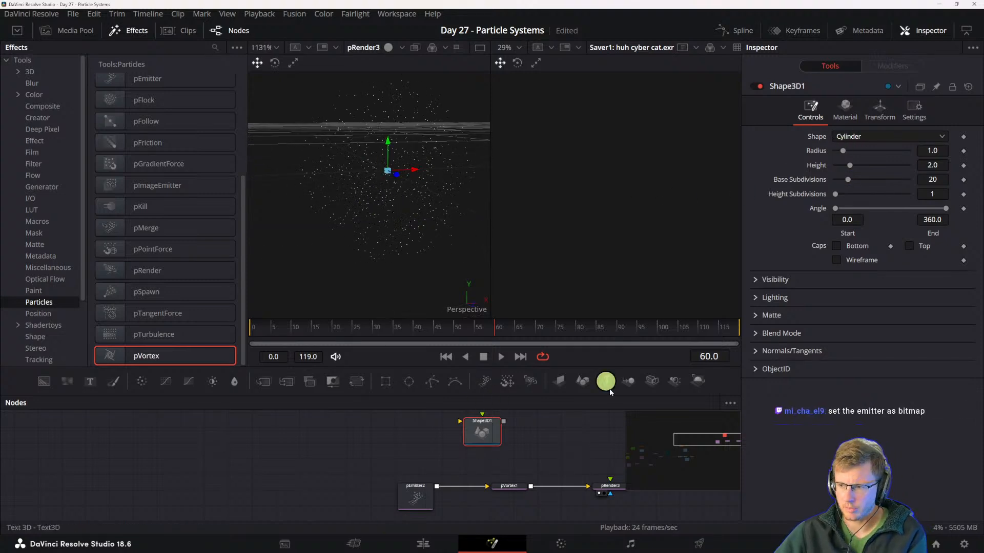
left_click(408, 486)
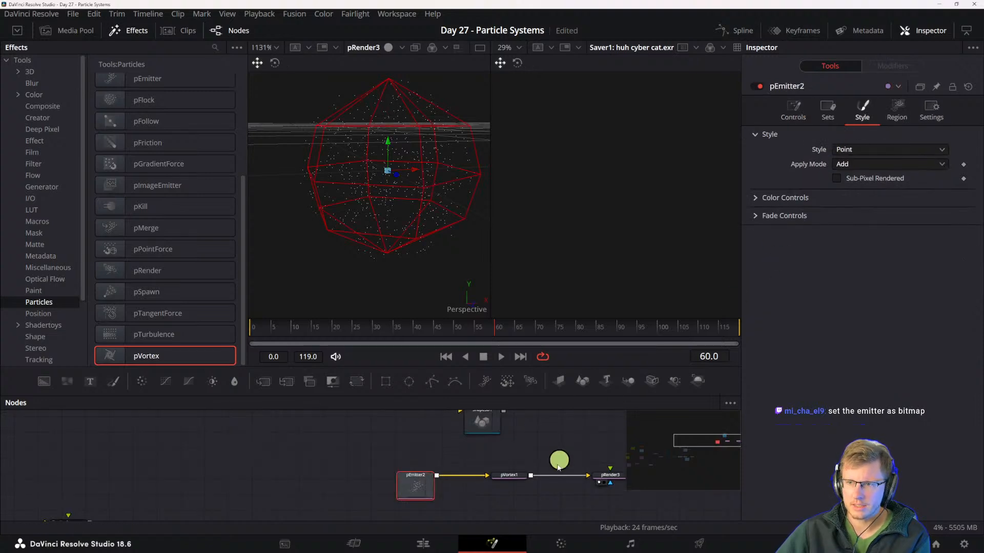
left_click(854, 147)
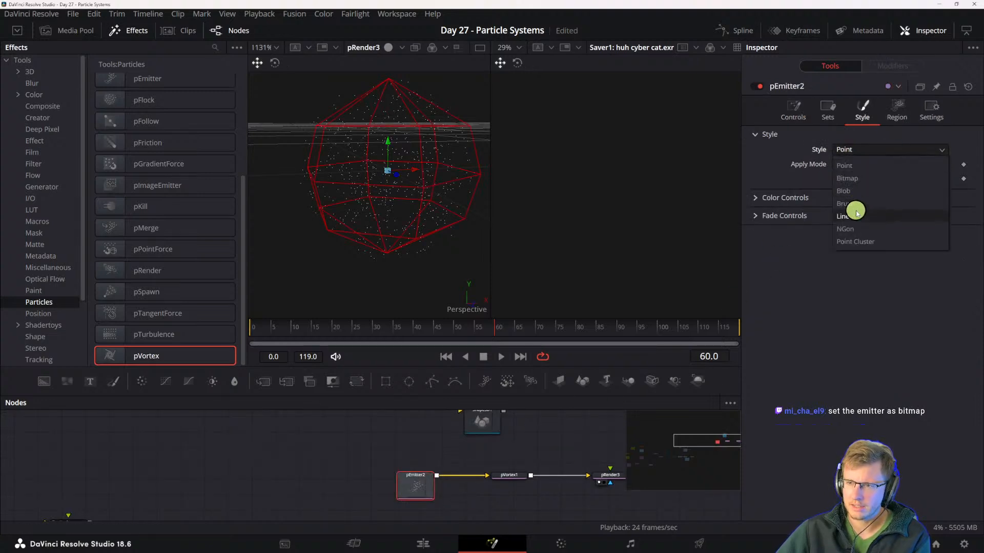
left_click(866, 179)
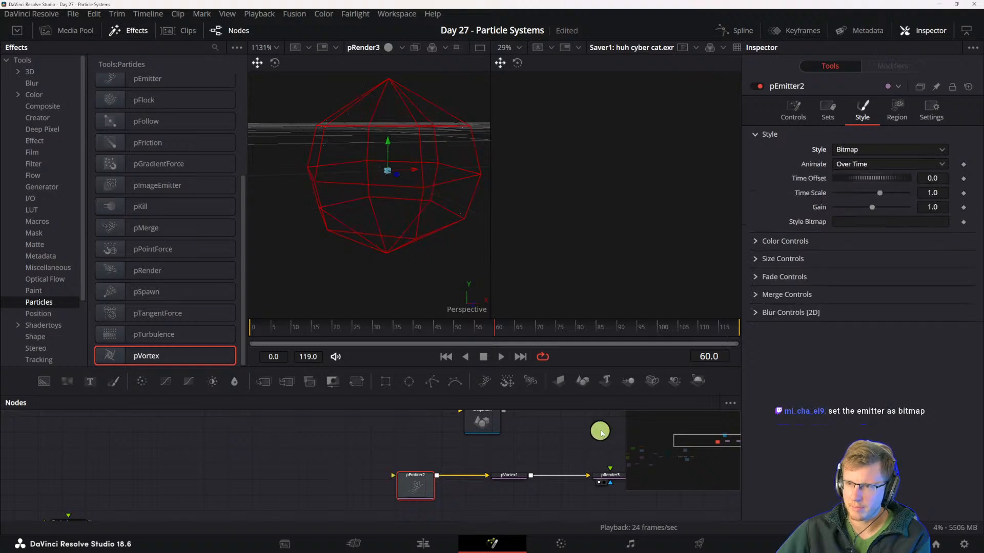
- Reposition the Shape3D node above the particle chain and place the pEmitter further from the pVortex
left_click_drag(484, 420, 432, 427)
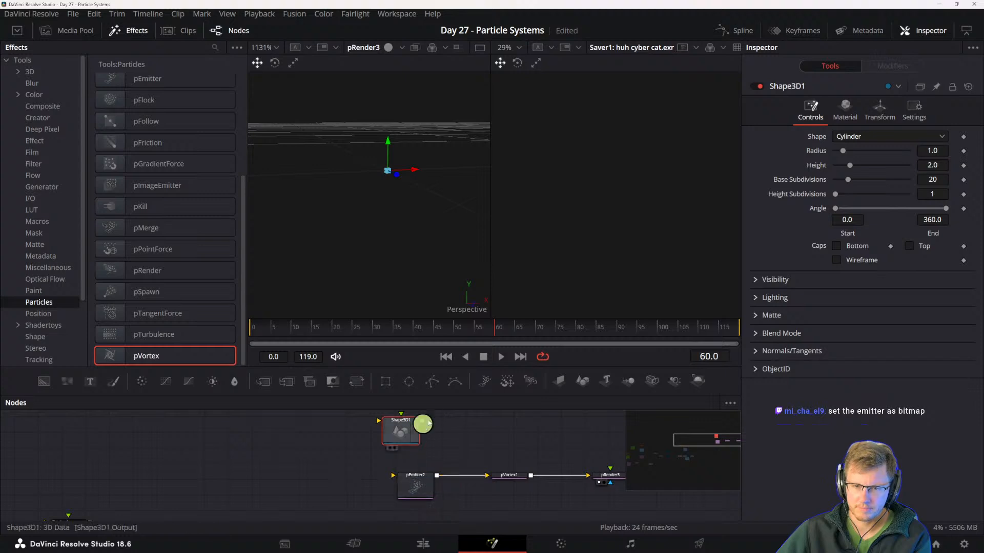
left_click_drag(400, 438, 477, 426)
mouse_move(424, 490)
left_mouse_down()
mouse_move(406, 494)
mouse_move(422, 504)
left_mouse_up()
left_click(422, 505)
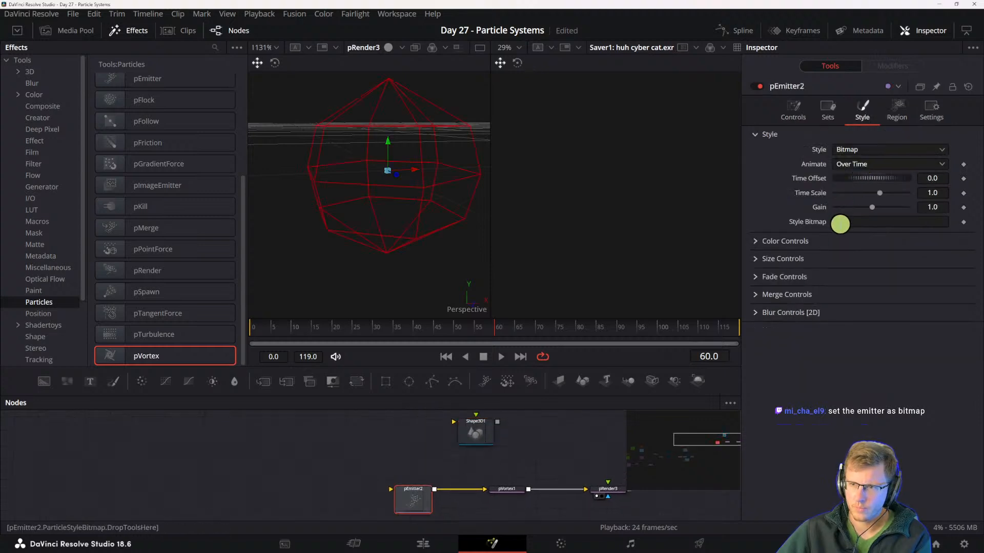
left_click_drag(479, 441, 455, 442)
left_click(372, 505)
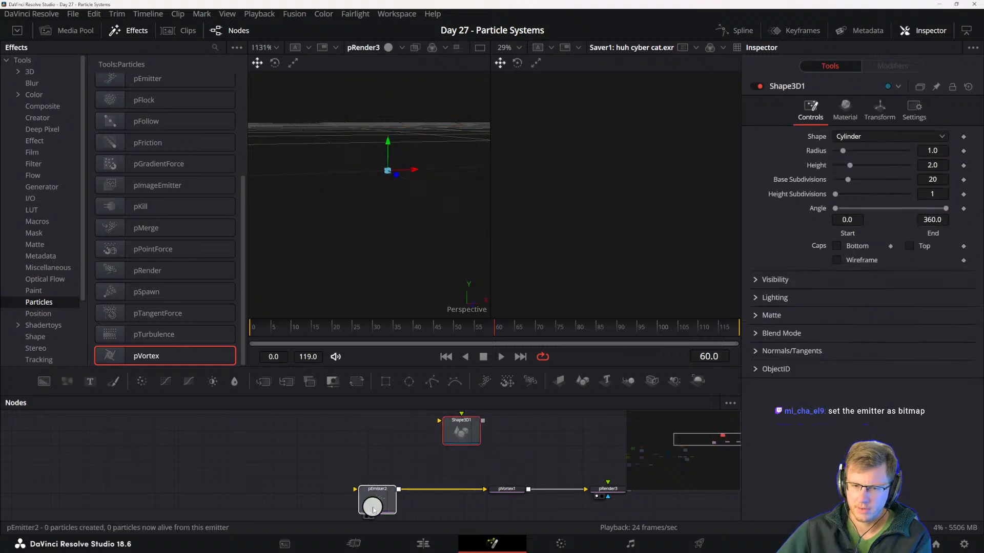
- Look through the available particle tools for one that could use the 3D shape
key("shift+space")
type("[p")
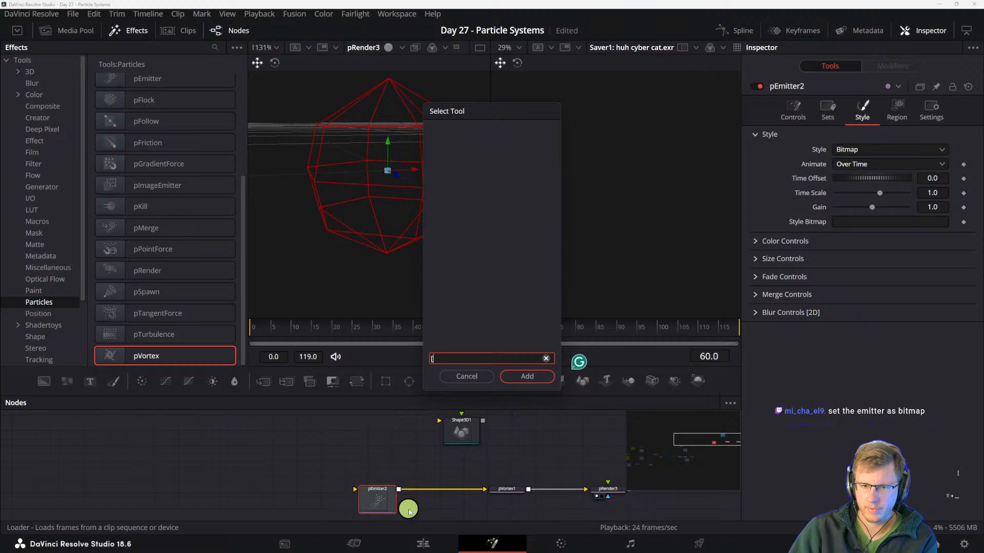
key("BackSpace")
type("p")
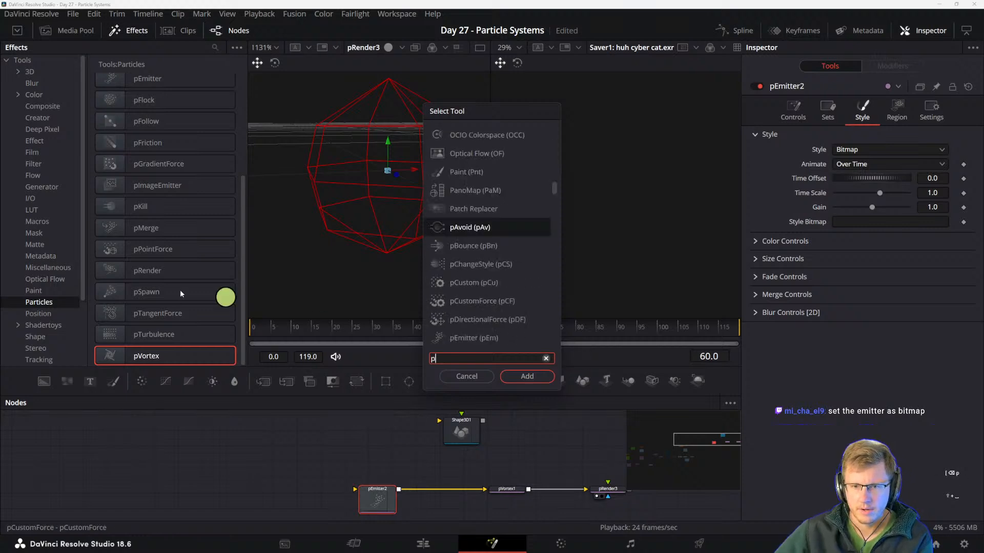
scroll(480, 255, "down", 1)
scroll(480, 255, "down", 2)
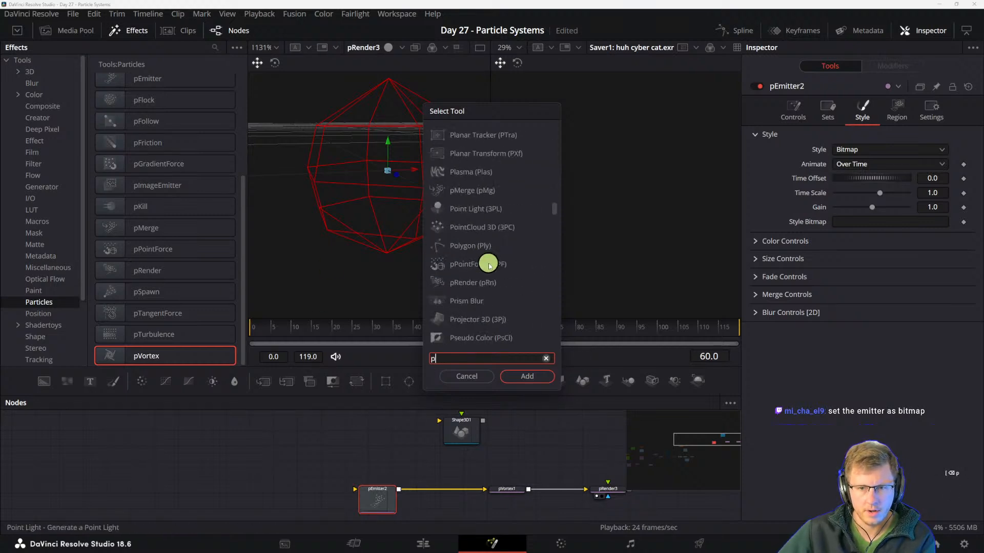
key("Escape")
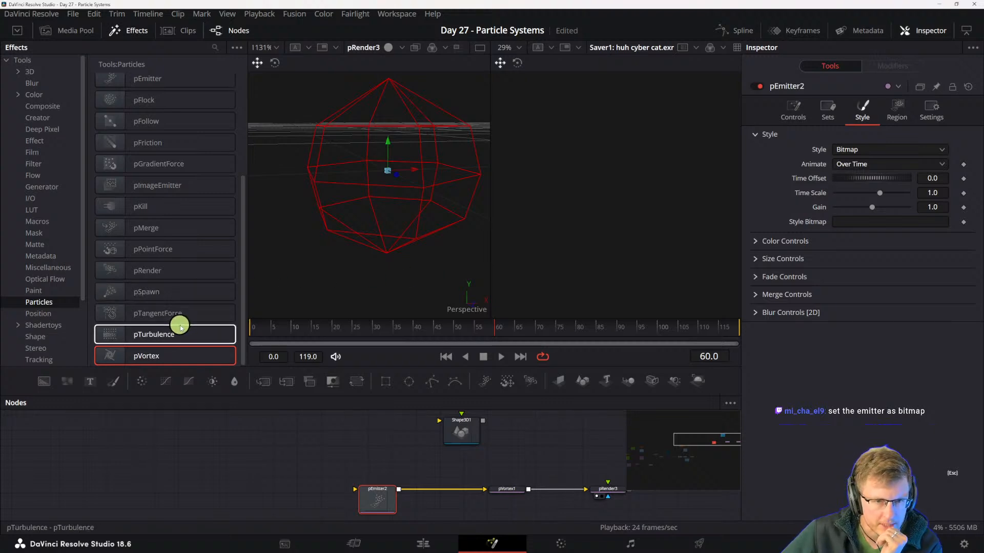
scroll(169, 307, "up", 3)
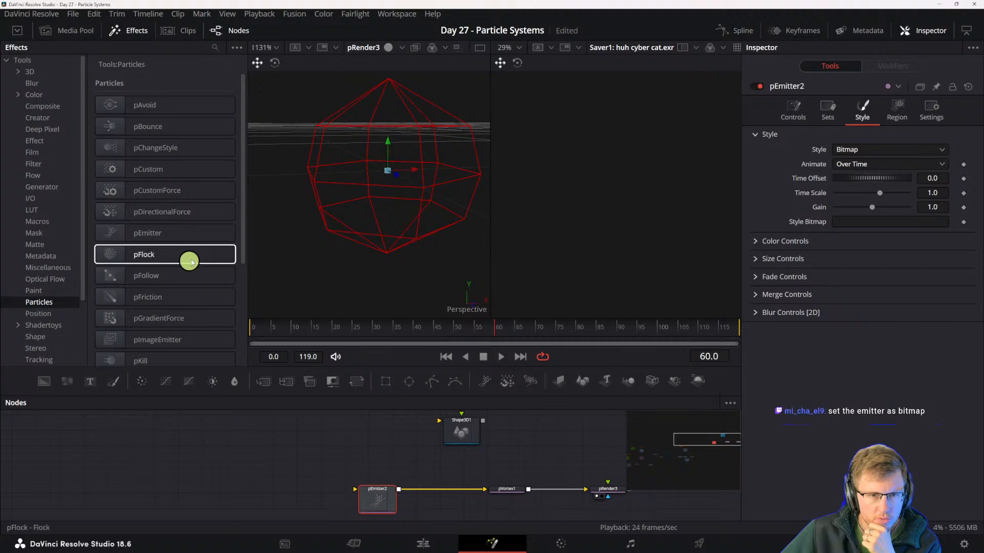
scroll(207, 315, "down", 3)
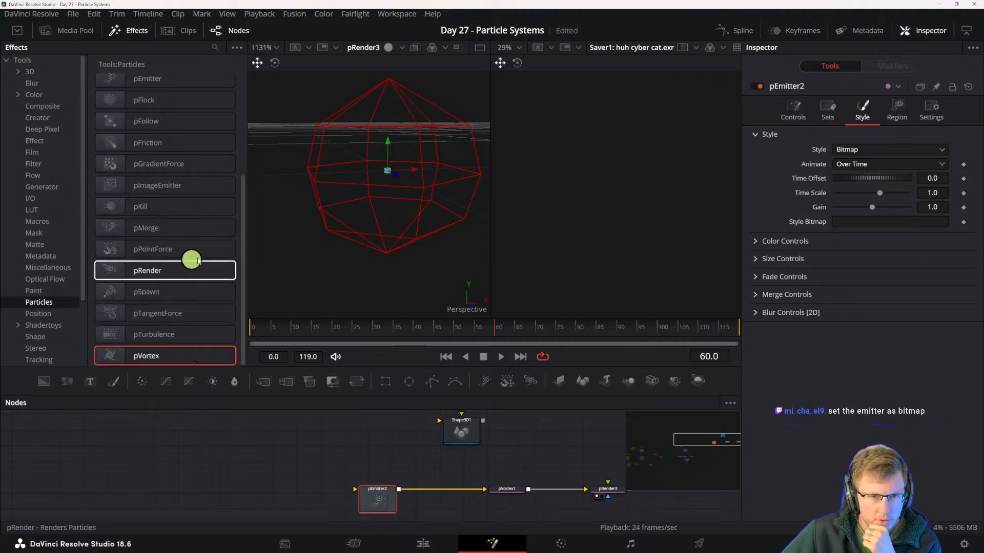
left_click_drag(242, 259, 254, 145)
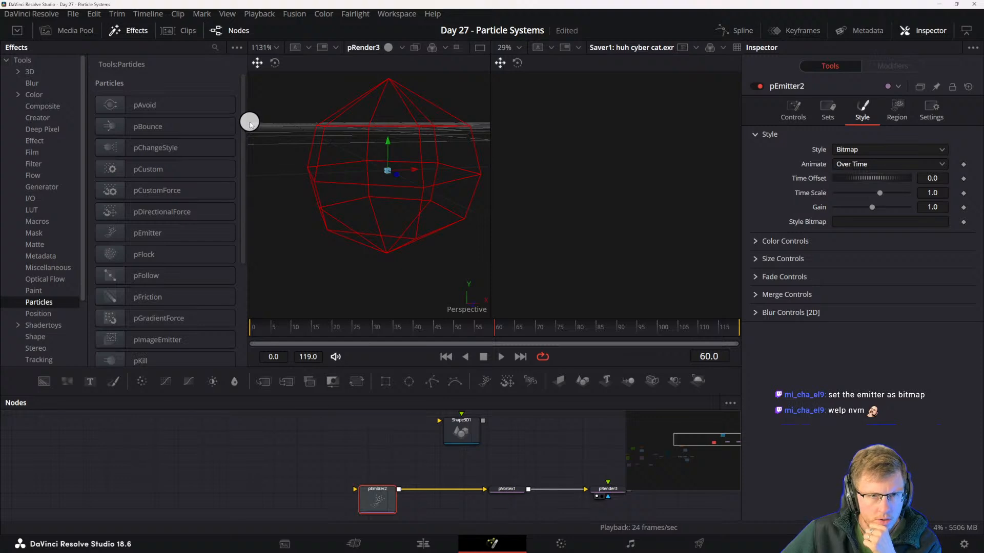
left_click_drag(250, 125, 250, 127)
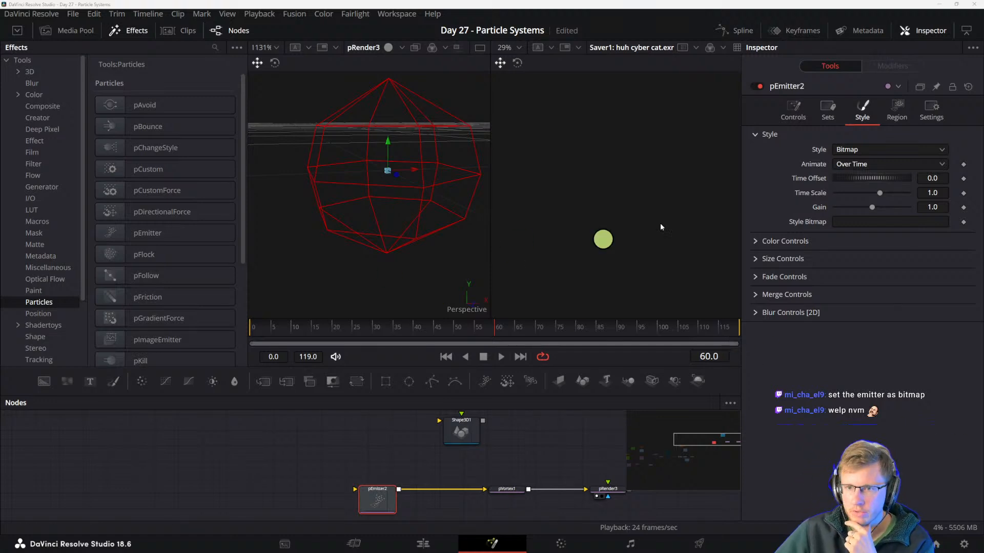
- Set the pEmitter's region to Mesh and connect the Shape3D output to the emitter's region input
left_click(895, 109)
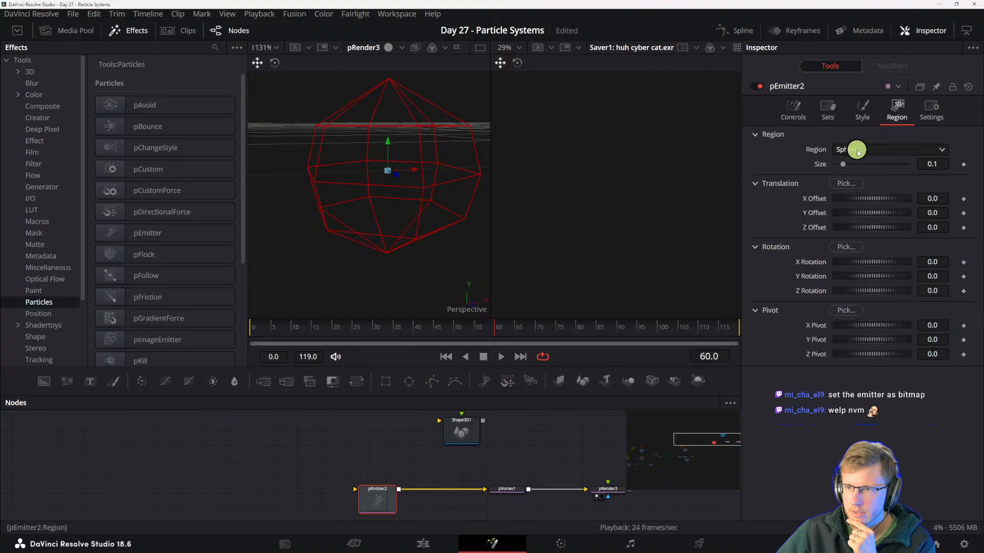
left_click(857, 152)
left_click(850, 233)
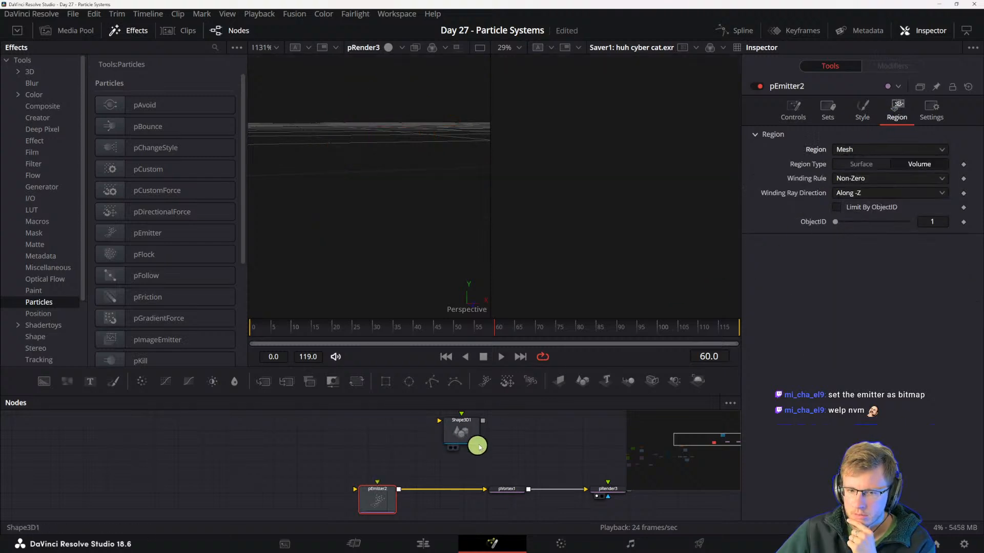
left_click_drag(482, 421, 381, 504)
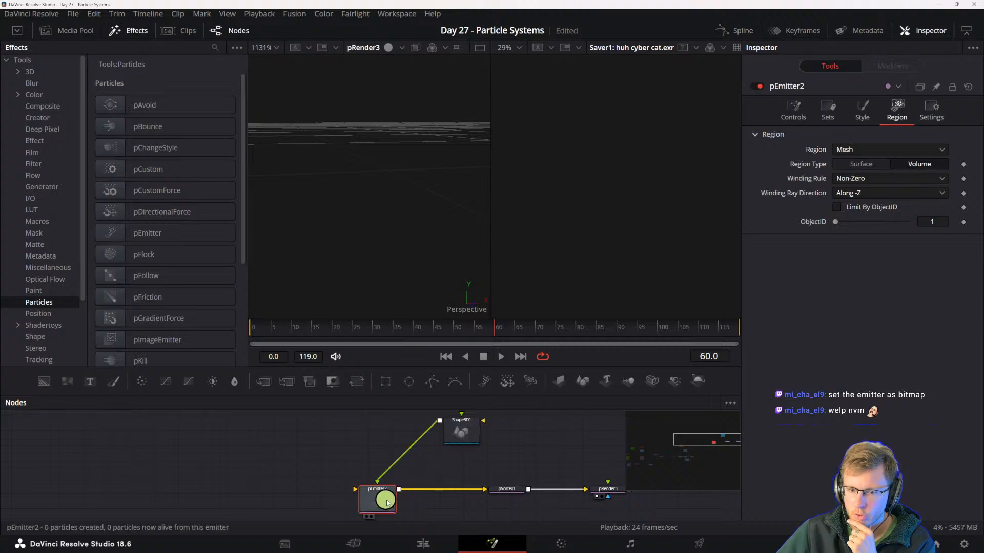
- Show the pRender output in the second viewer, preview the playback and return to frame 0
key("2")
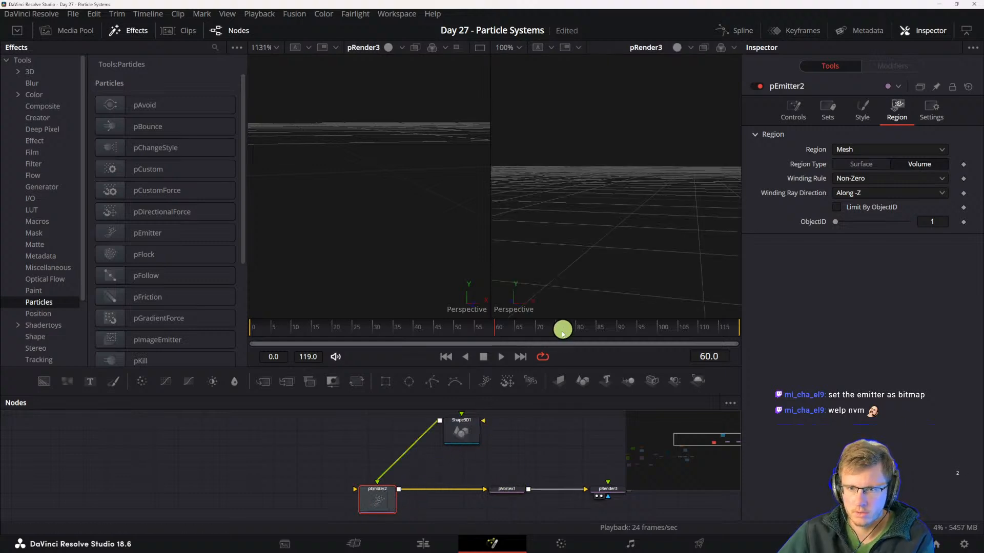
key("space")
key("space")
left_click_drag(269, 331, 243, 332)
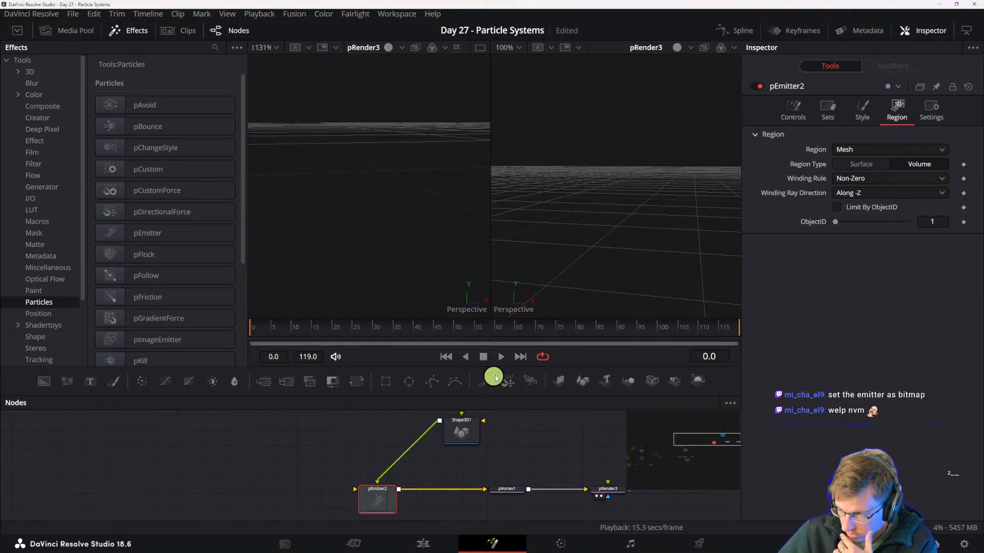
- Align the pEmitter directly below the Shape3D node and place the pVortex closer to the pRender
left_click_drag(379, 486, 461, 487)
left_click(530, 491)
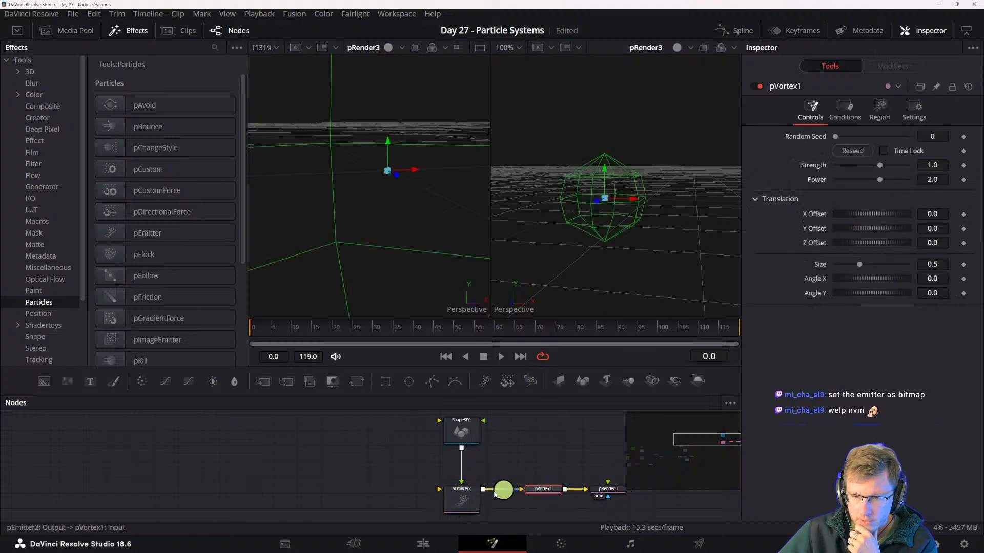
left_click(463, 497)
- Review the pEmitter's settings and try the Surface region type before returning it to Volume
scroll(463, 496, "down", 1)
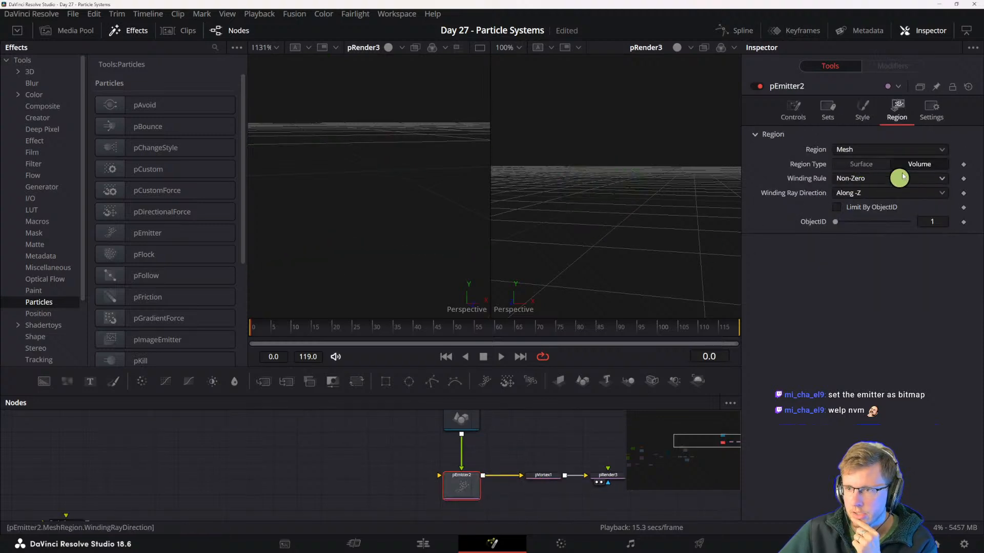
left_click(815, 107)
left_click(787, 110)
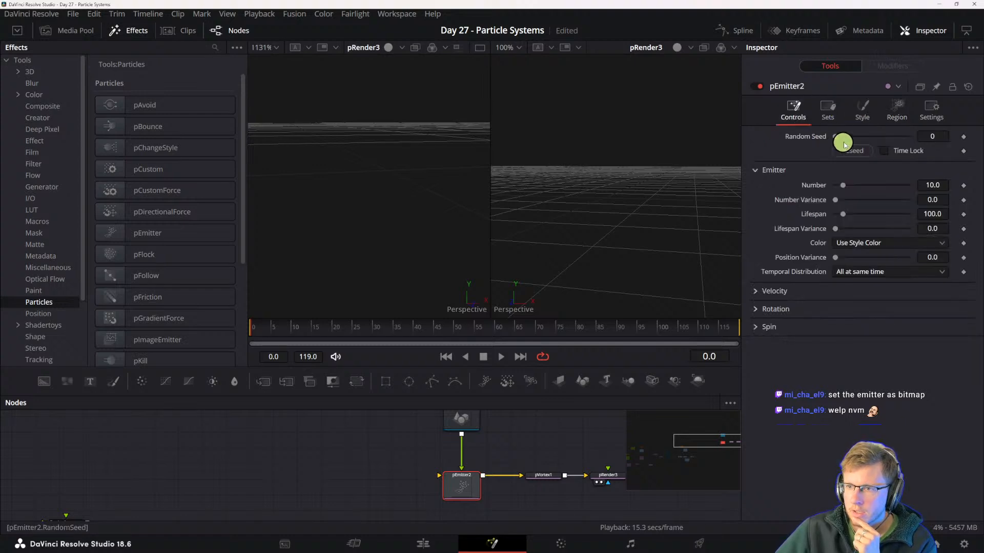
left_click(852, 117)
left_click(897, 114)
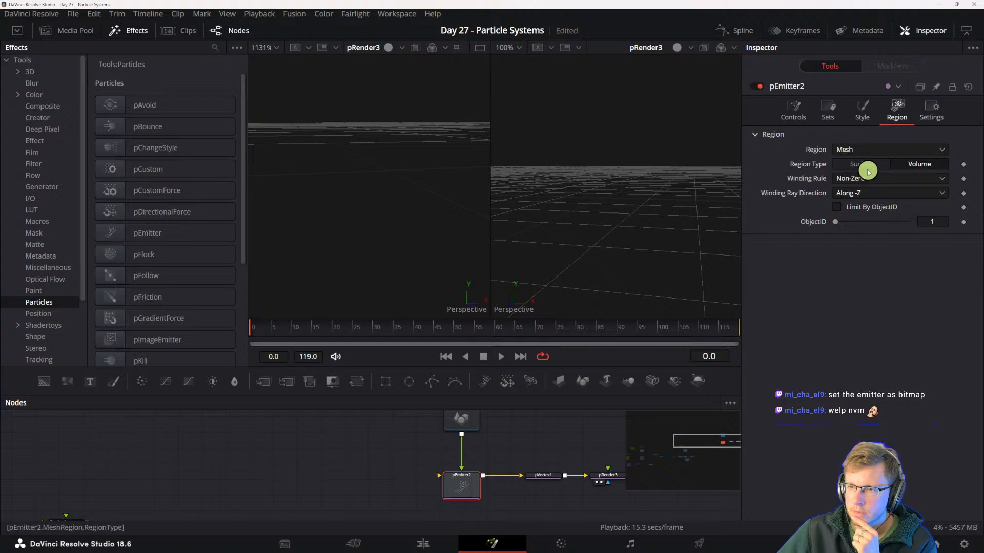
left_click(876, 166)
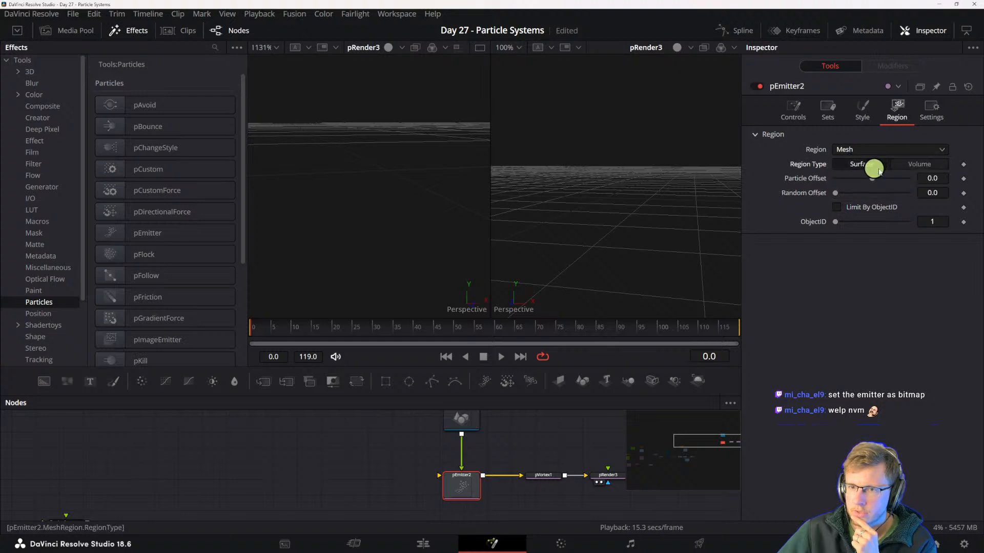
left_click(907, 164)
- Place the Shape3D node closer above the pEmitter and preview the particle playback
left_click_drag(461, 424, 461, 445)
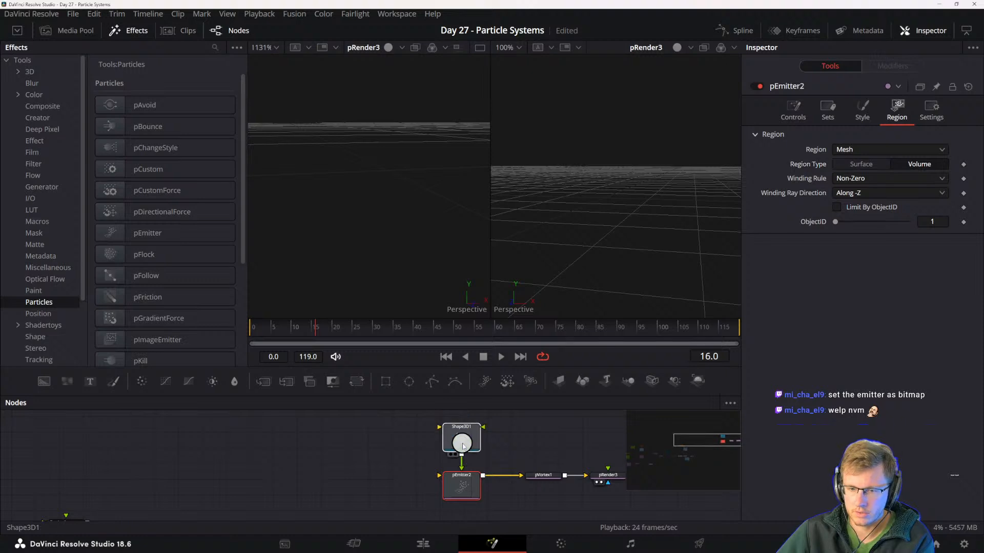
left_click(479, 486)
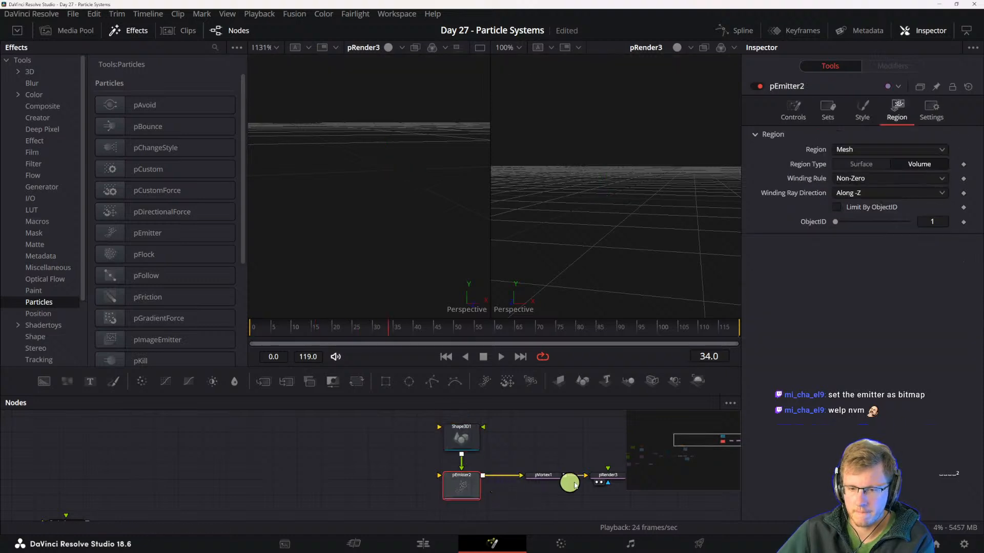
left_click(542, 475)
left_click_drag(578, 476, 607, 479)
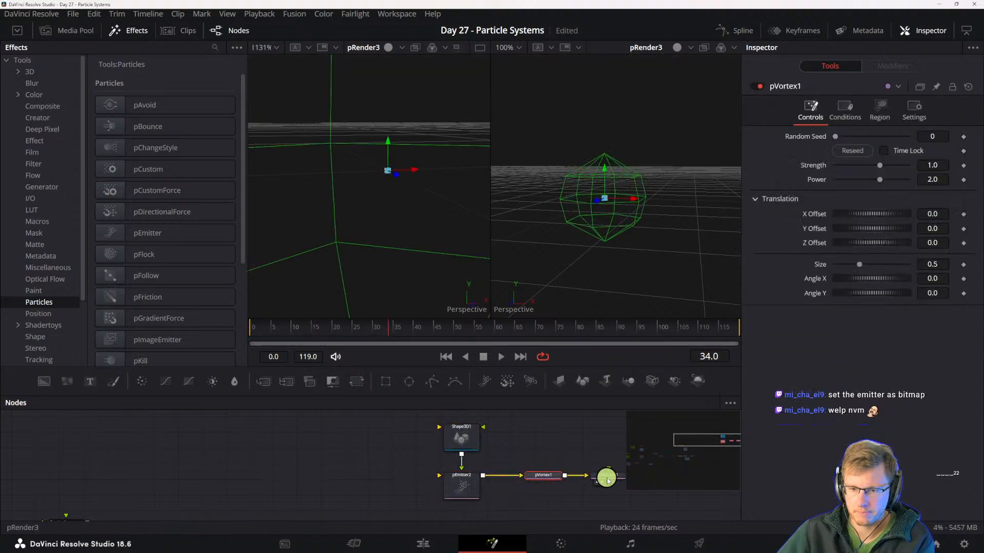
left_click(463, 486)
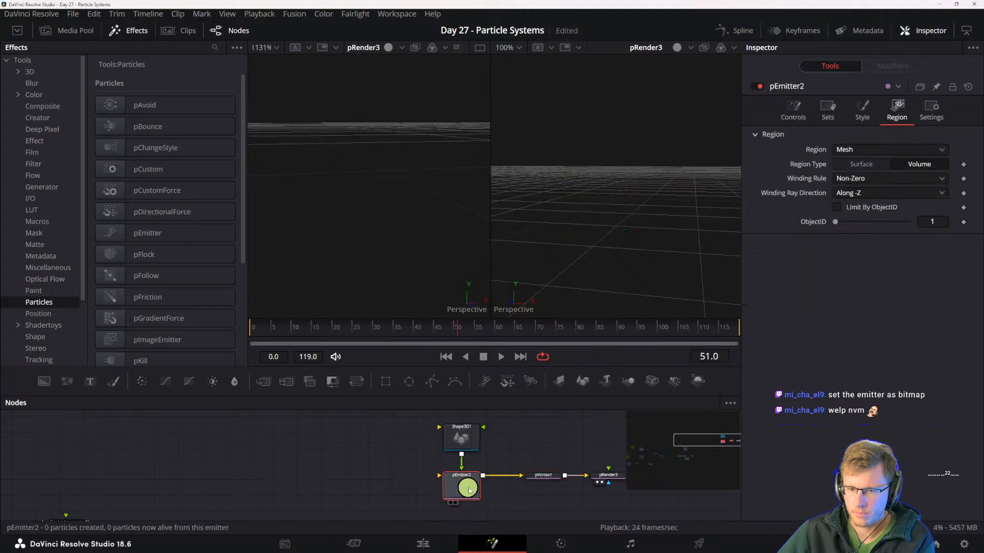
- Set the pEmitter's number of particles to 3.9
left_click(792, 107)
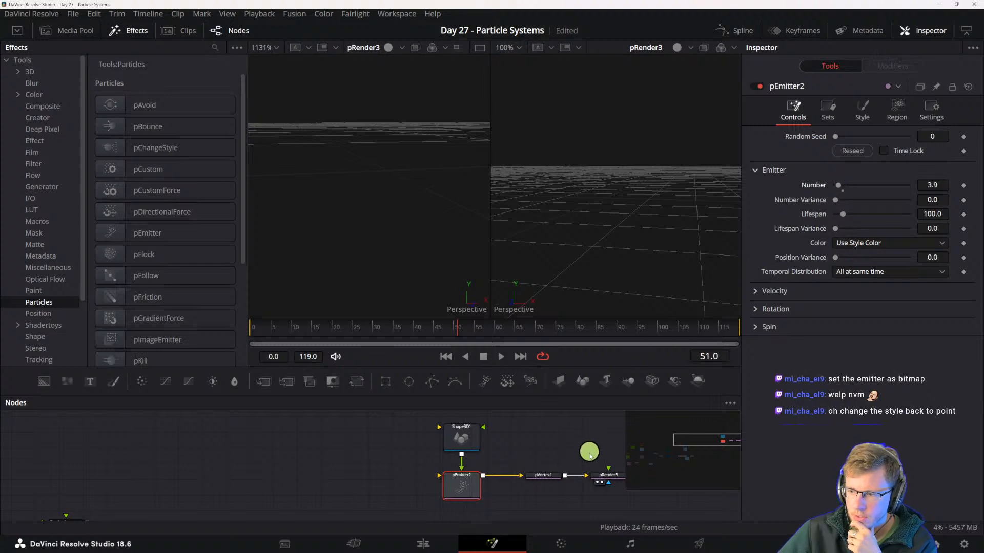
left_click(531, 457)
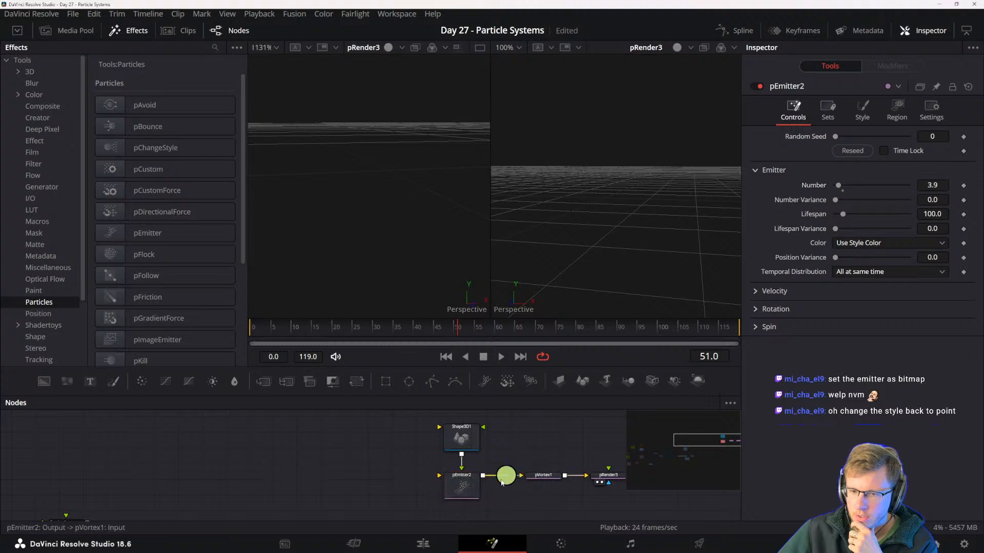
left_click(476, 487)
- Set the pEmitter's particle style to Point
left_click(829, 108)
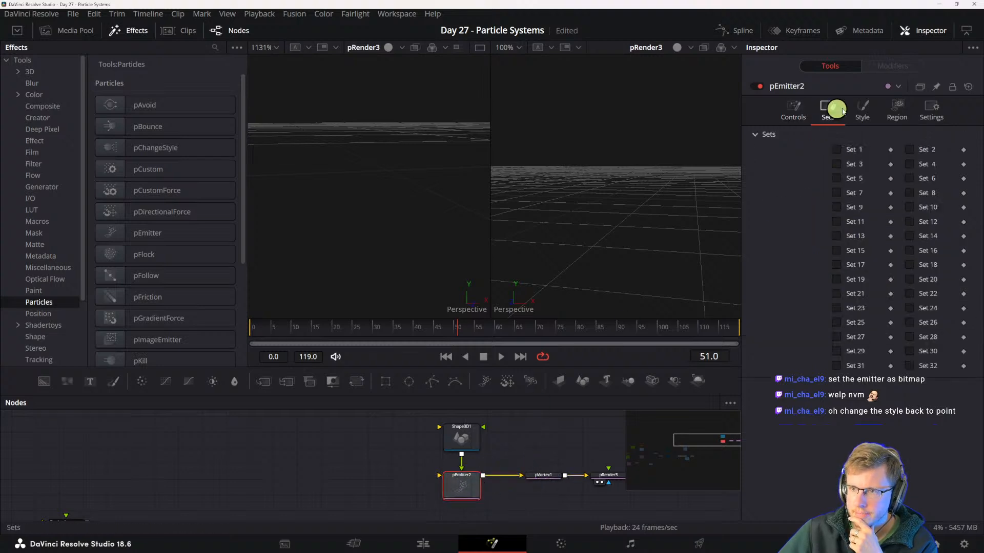
left_click(862, 109)
left_click(869, 150)
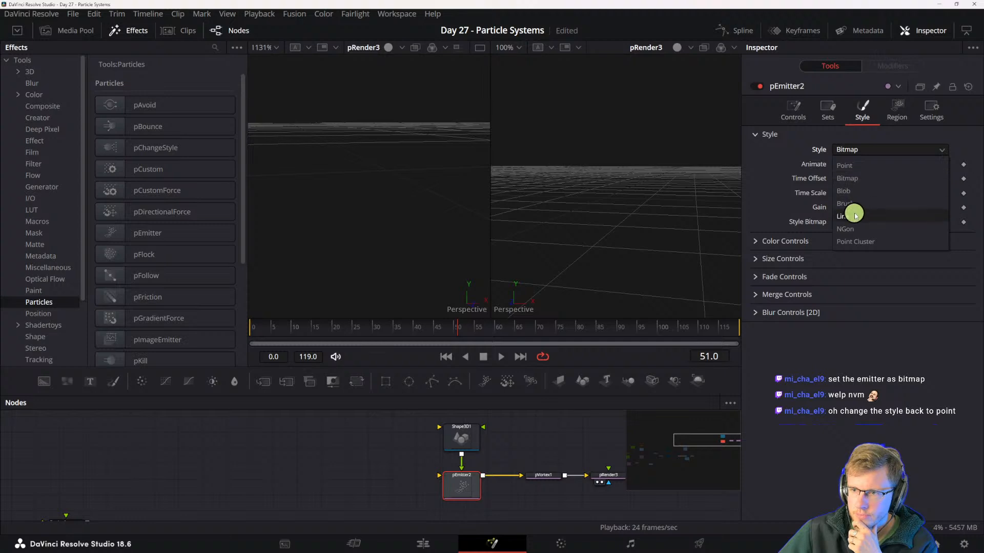
left_click(845, 164)
- Try the NGon, Point Cluster, Blob and Brush particle styles on the pEmitter, then return to Point
left_click(863, 150)
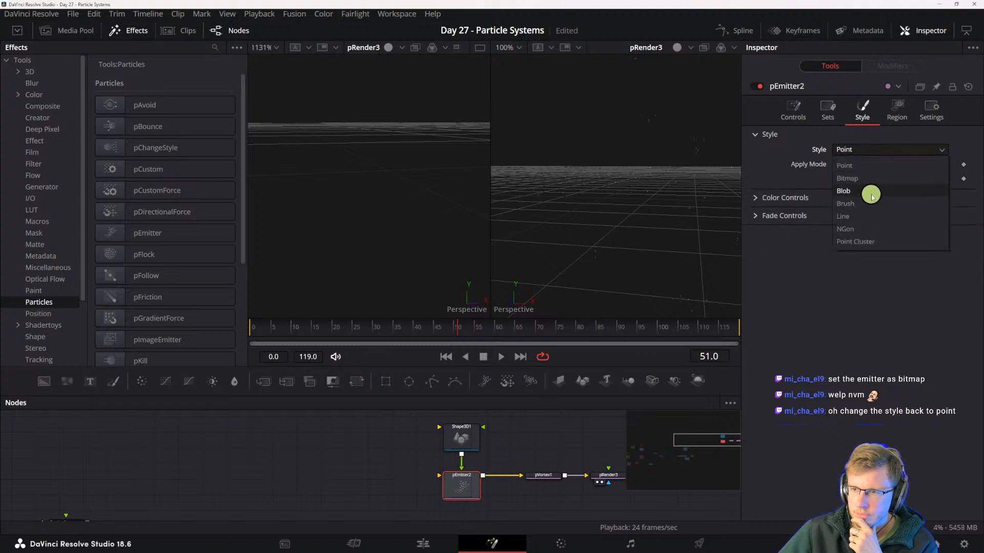
left_click(870, 229)
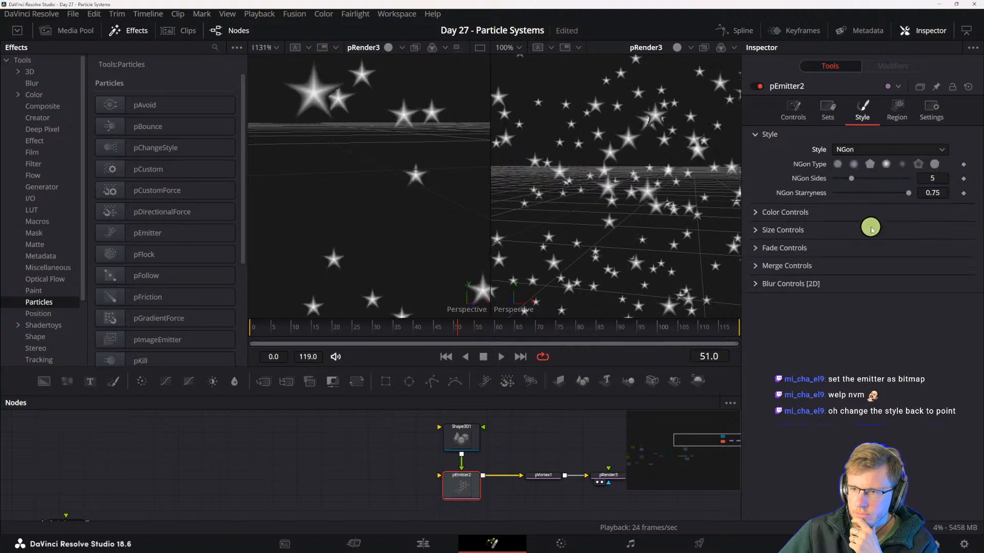
left_click(855, 149)
left_click(858, 241)
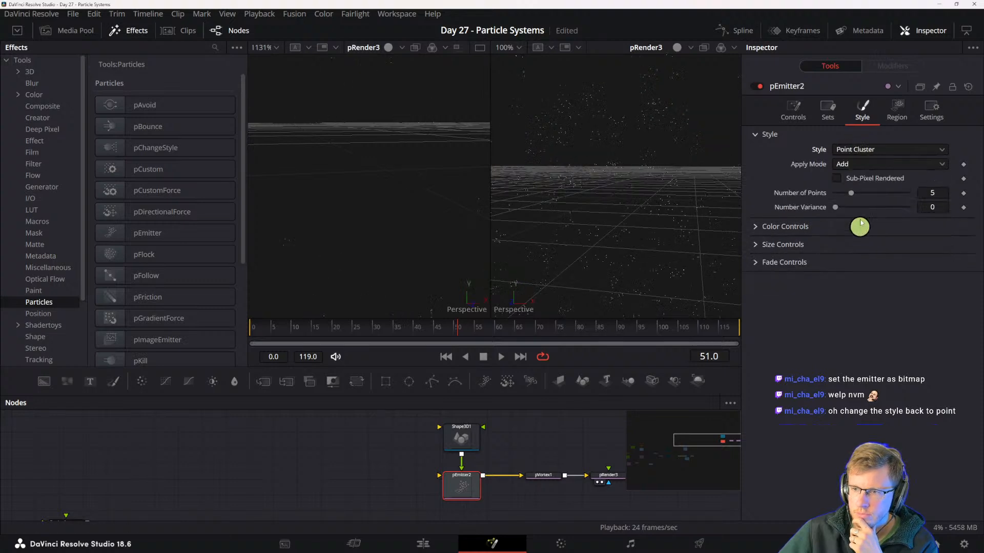
left_click(854, 150)
left_click(849, 193)
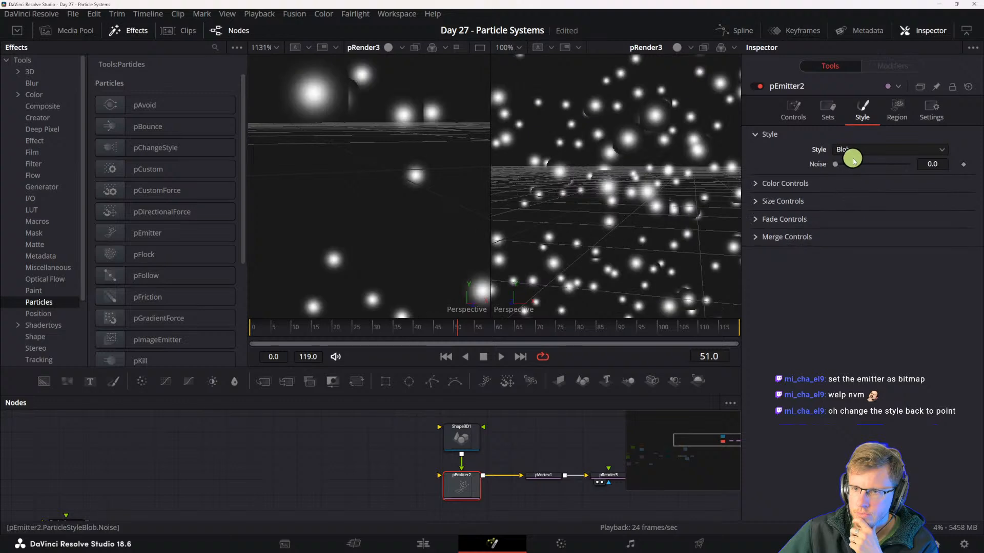
left_click(852, 150)
left_click(852, 205)
left_click(863, 153)
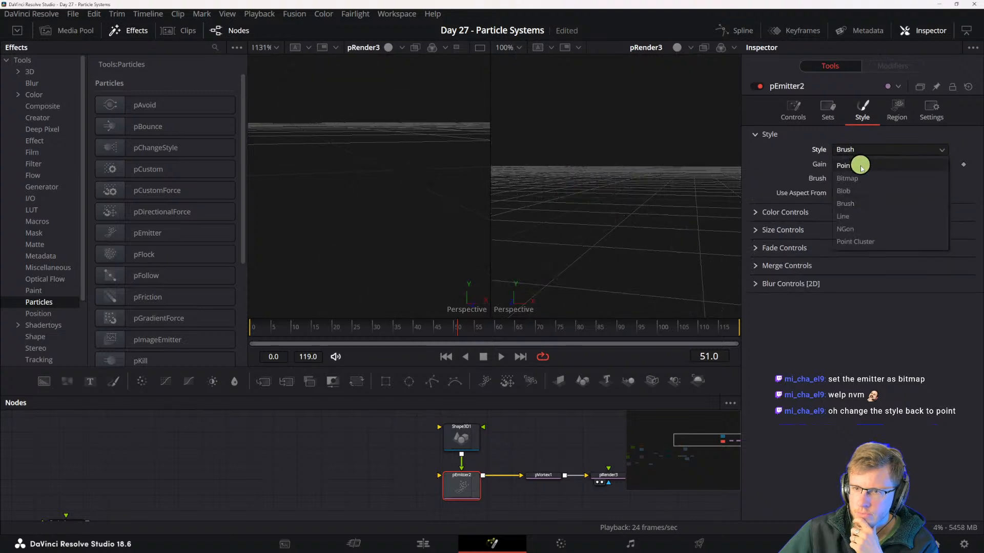
left_click(857, 167)
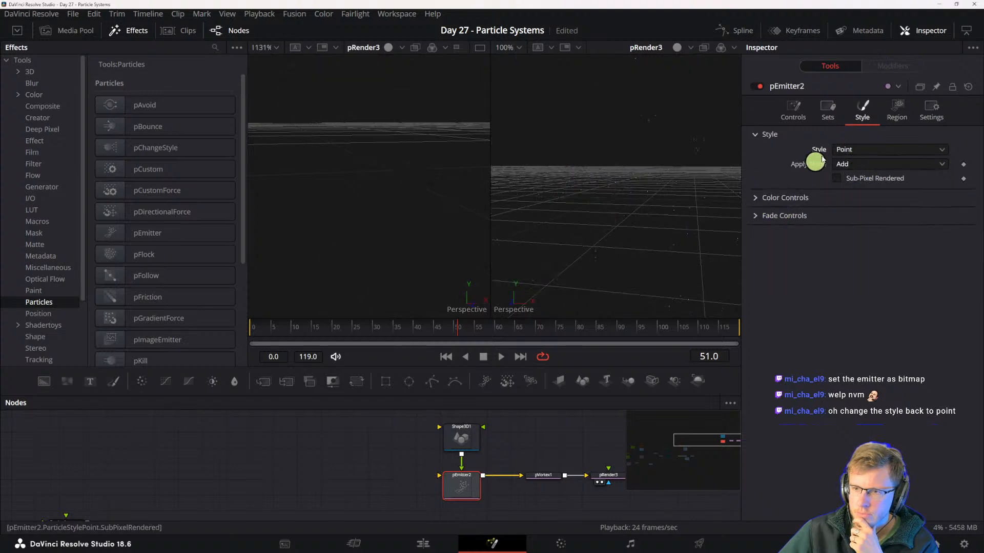
- Try the Volume region type on the pEmitter's mesh region, check its winding options, then return to Surface
left_click(896, 110)
left_click(863, 165)
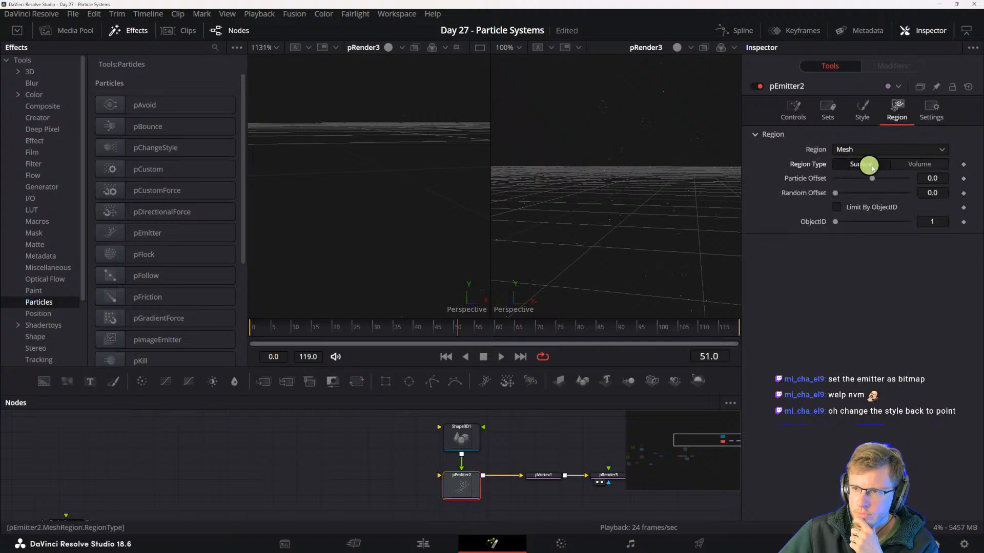
left_click(906, 166)
left_click(863, 180)
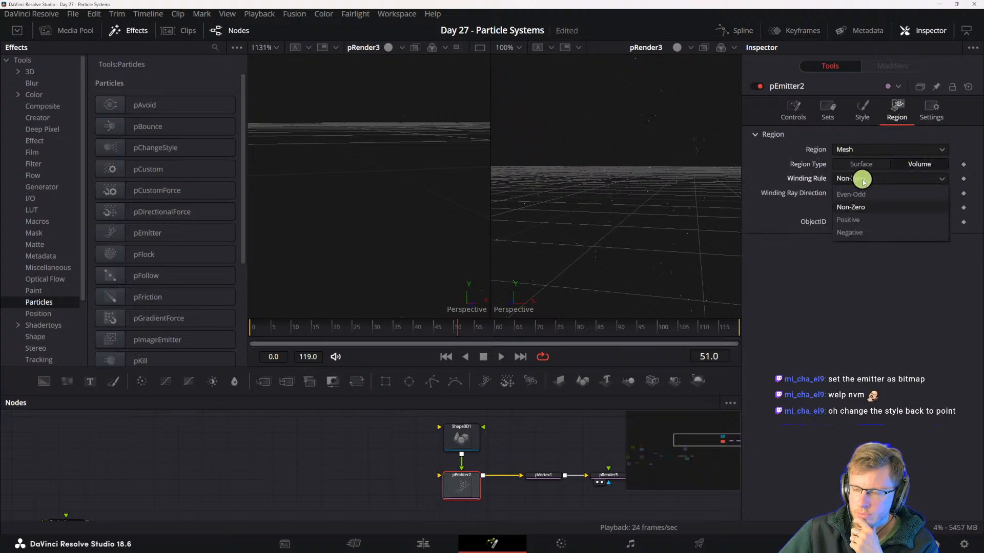
left_click(860, 181)
left_click(855, 193)
left_click(858, 197)
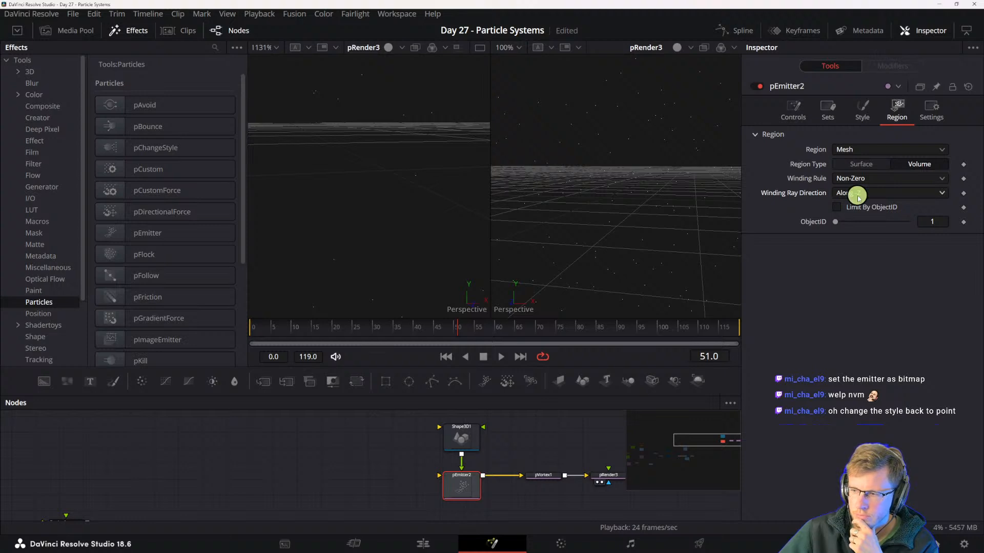
left_click(866, 165)
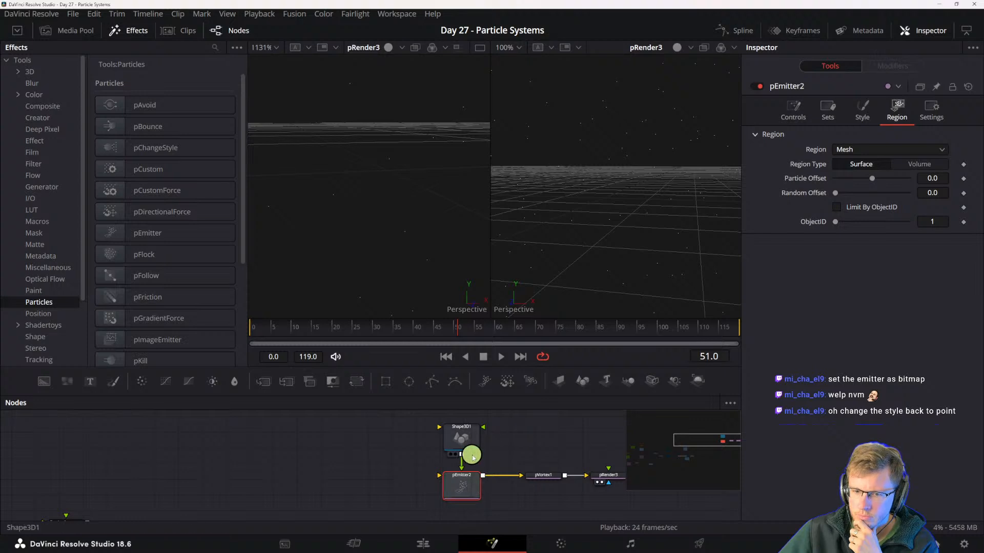
left_click(871, 152)
left_click(870, 151)
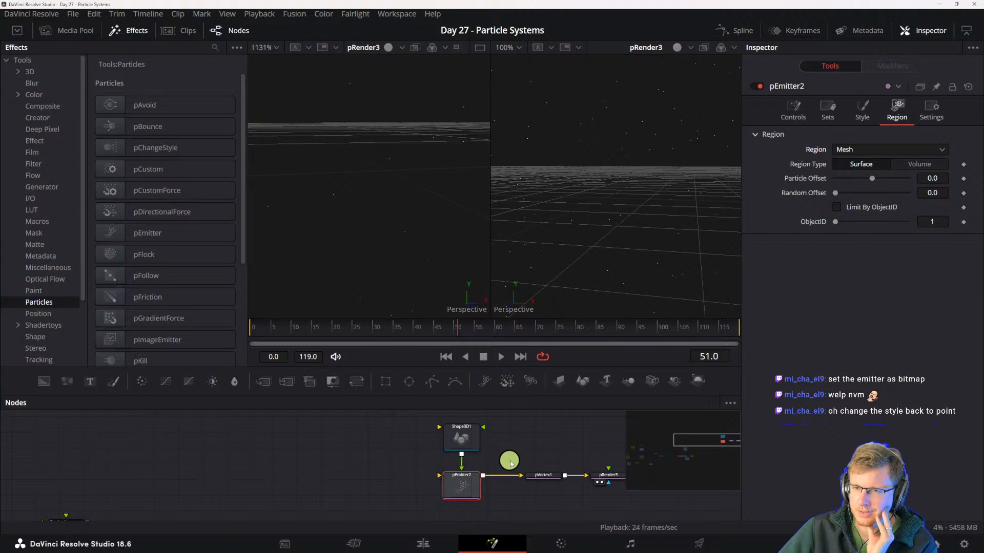
- Check the material, transform and shape settings of the Shape3D cylinder
left_click(461, 436)
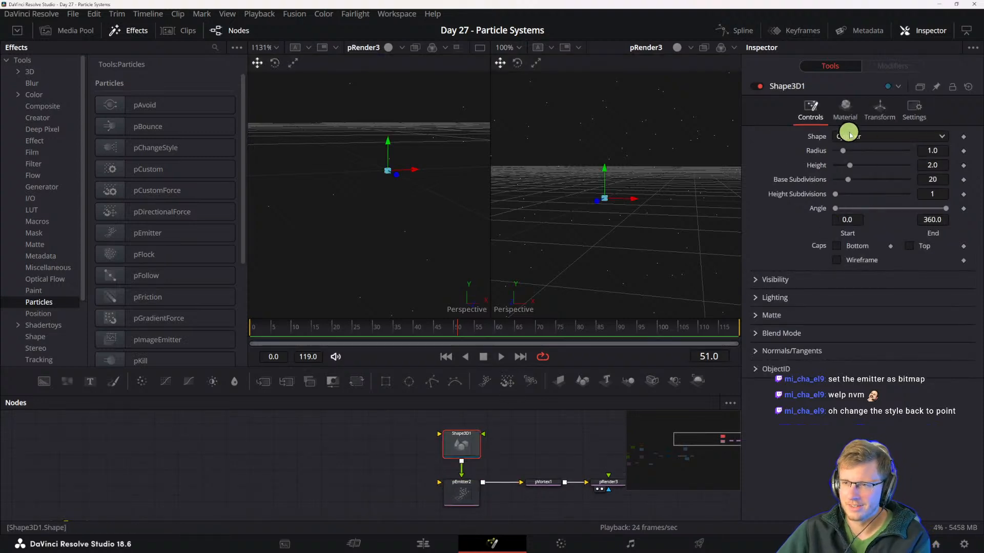
left_click(845, 109)
left_click(879, 109)
left_click(810, 109)
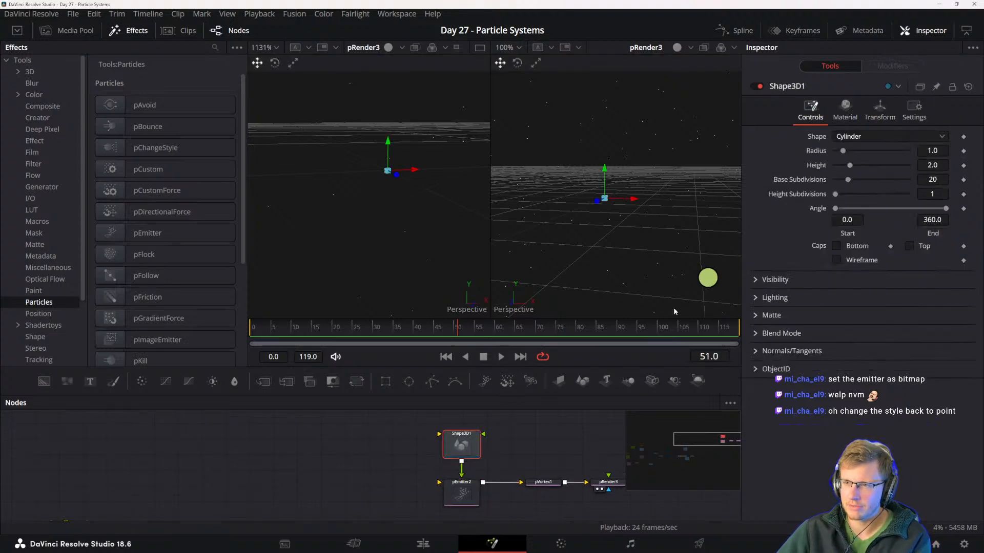
- Try the Bitmap particle style on the pEmitter, then switch back to Point
left_click(461, 499)
left_click(873, 117)
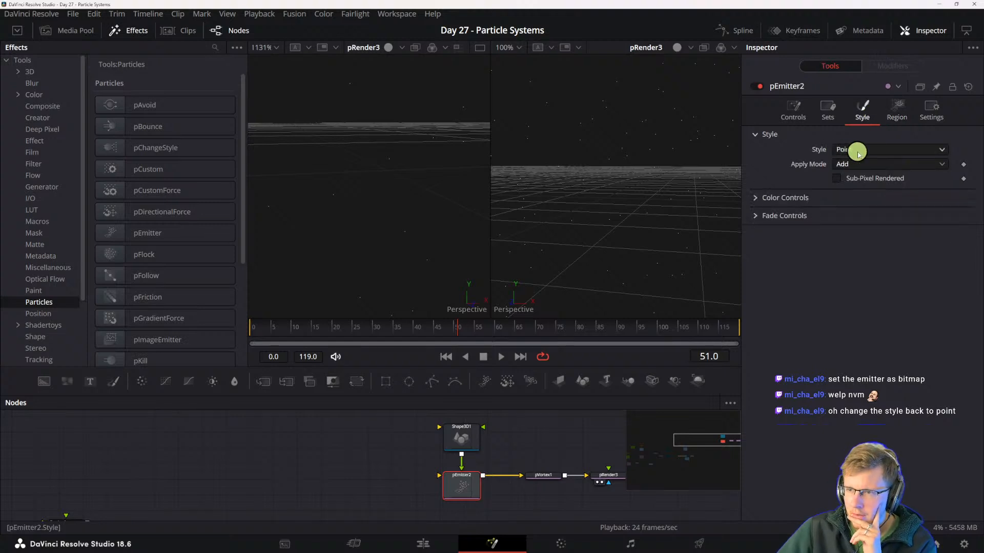
left_click(859, 149)
left_click(854, 178)
left_click(862, 149)
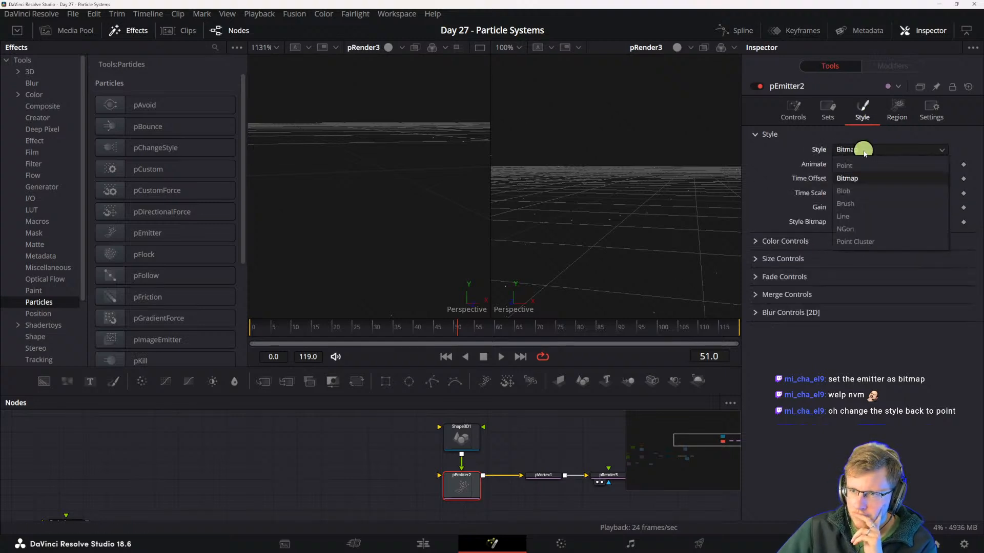
left_click(863, 165)
- Try the Blob, Brush, Line and NGon particle styles on the pEmitter, then return to Point
left_click(863, 150)
left_click(858, 194)
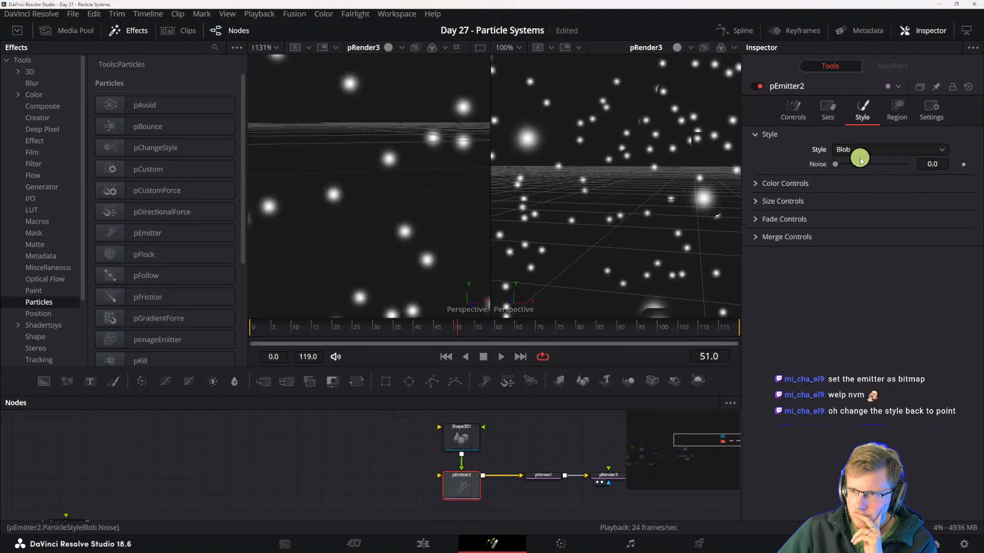
left_click(859, 152)
left_click(851, 204)
left_click(857, 150)
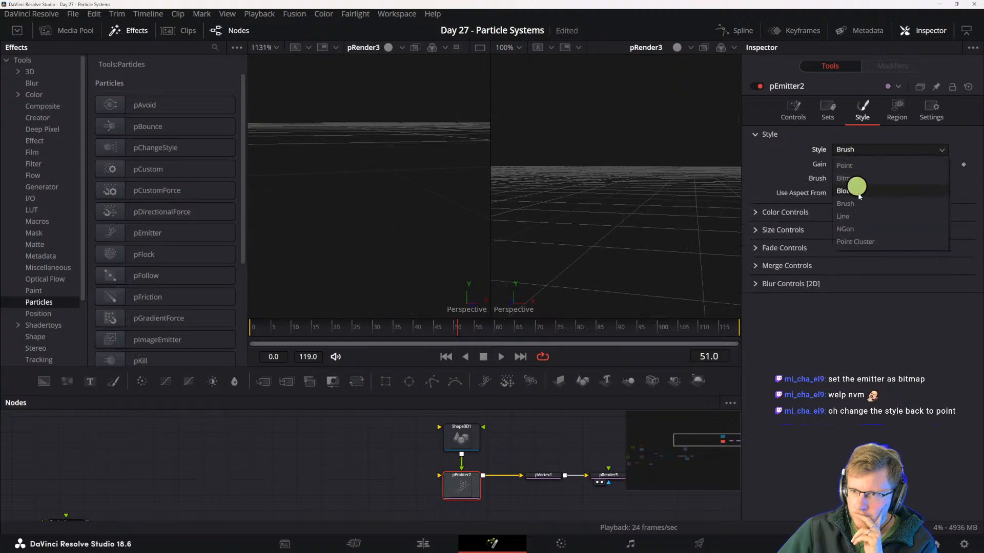
left_click(856, 208)
left_click(862, 150)
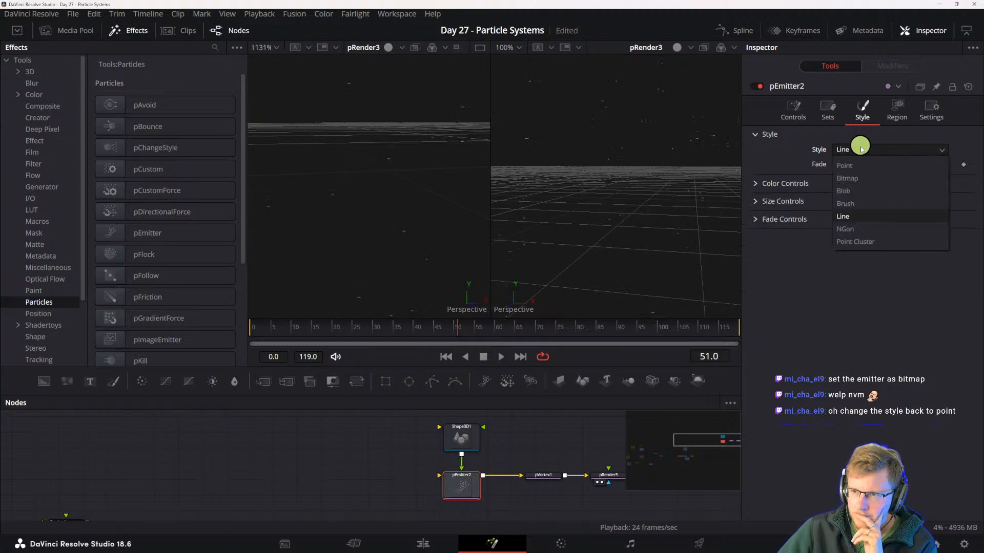
left_click(848, 229)
left_click(900, 148)
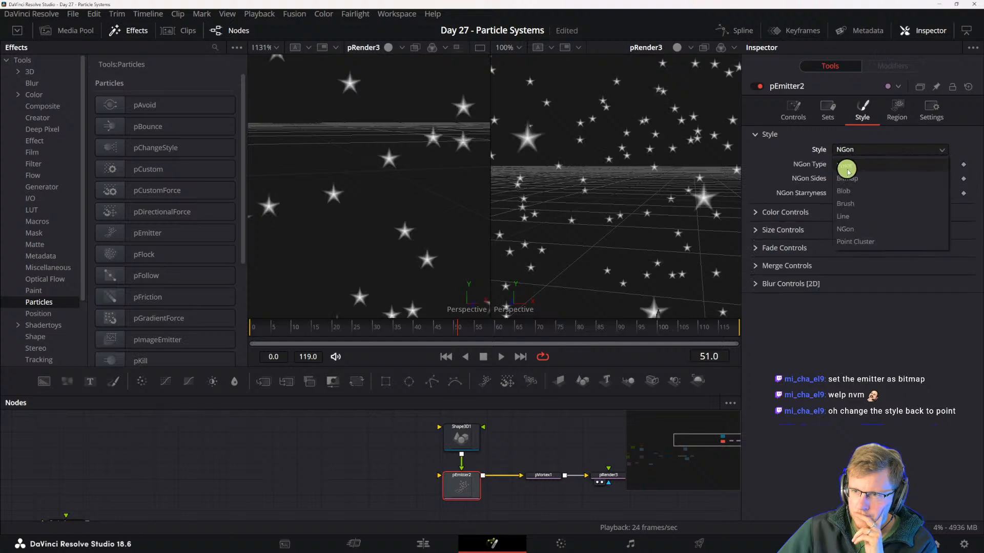
left_click(906, 163)
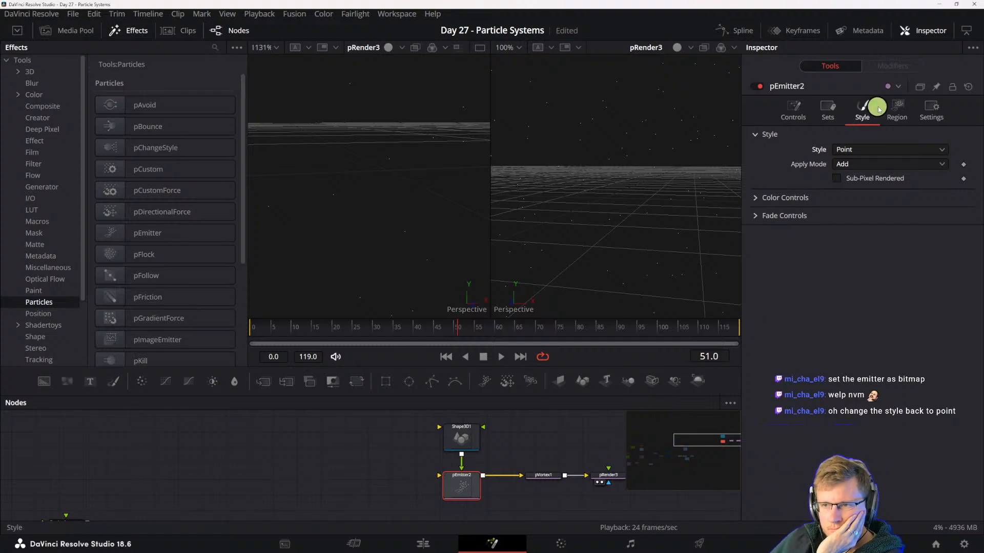
- Try the All, Bezier and Sphere emission regions on the pEmitter
left_click(888, 121)
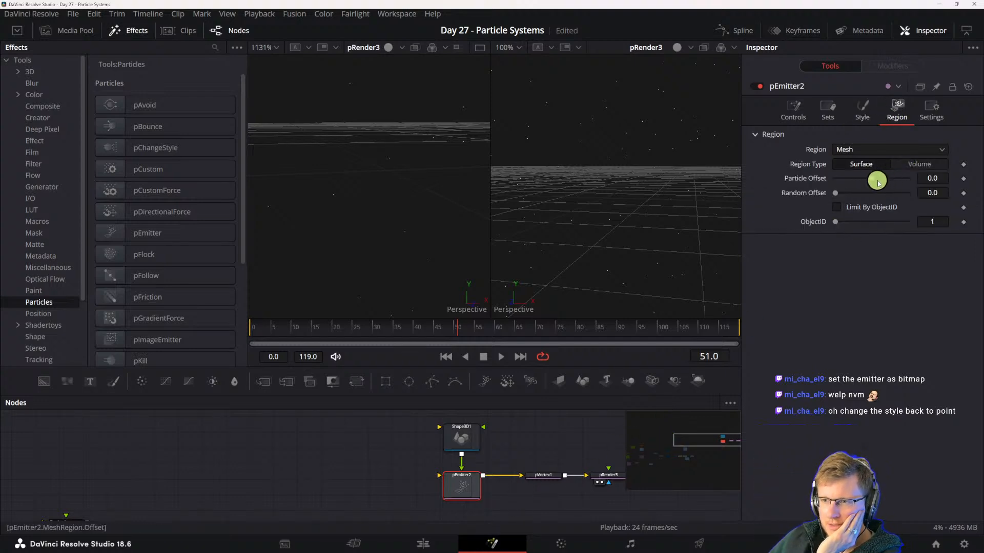
left_click(851, 149)
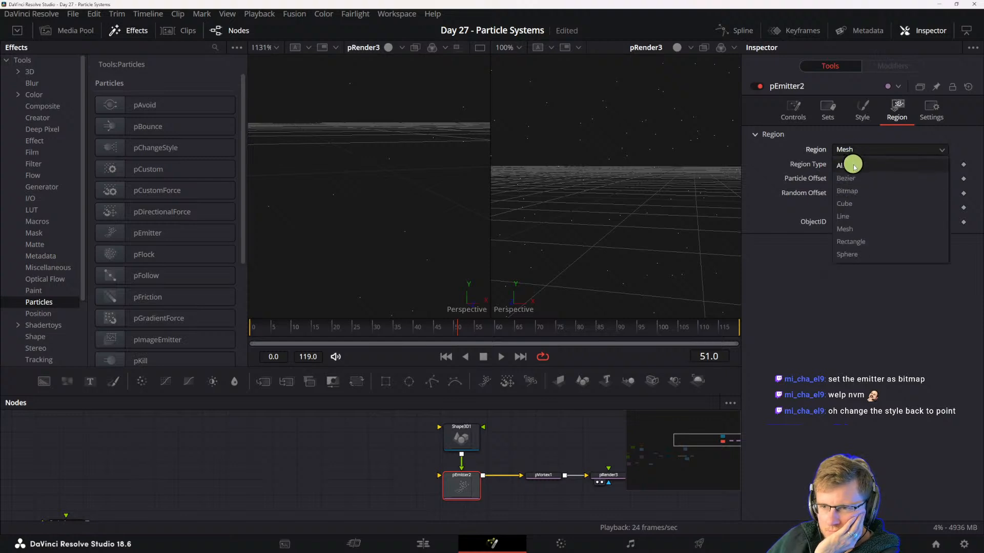
left_click(852, 163)
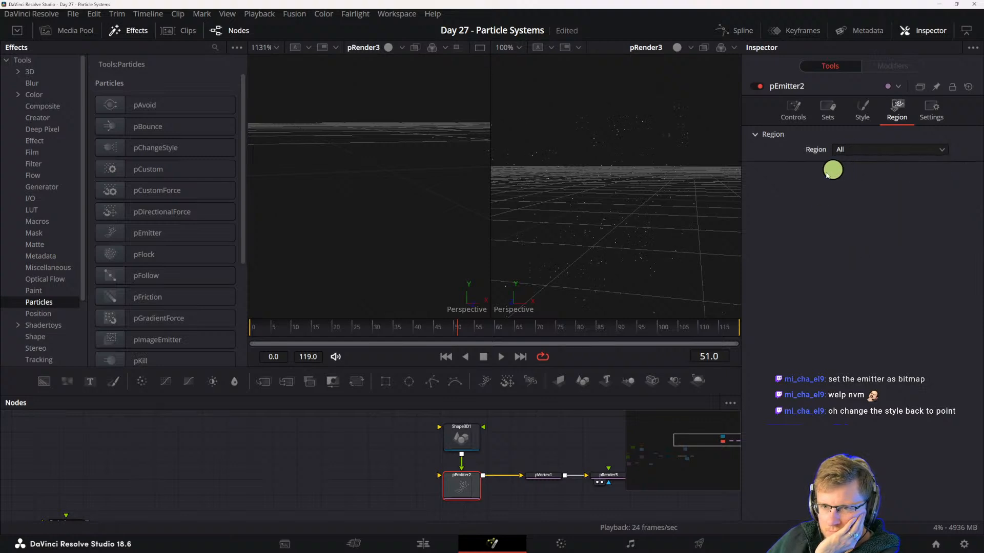
left_click(872, 148)
left_click(850, 178)
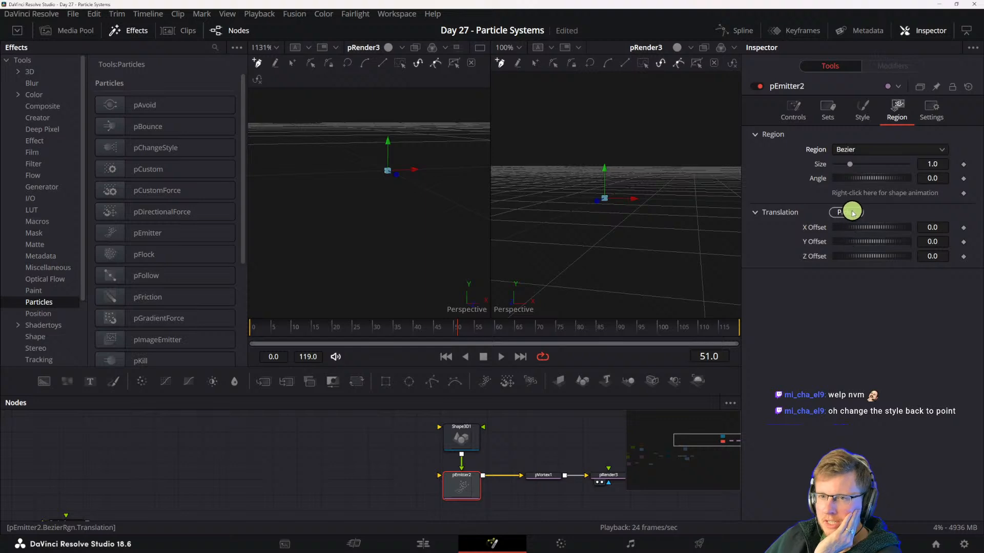
left_click(852, 149)
left_click(848, 243)
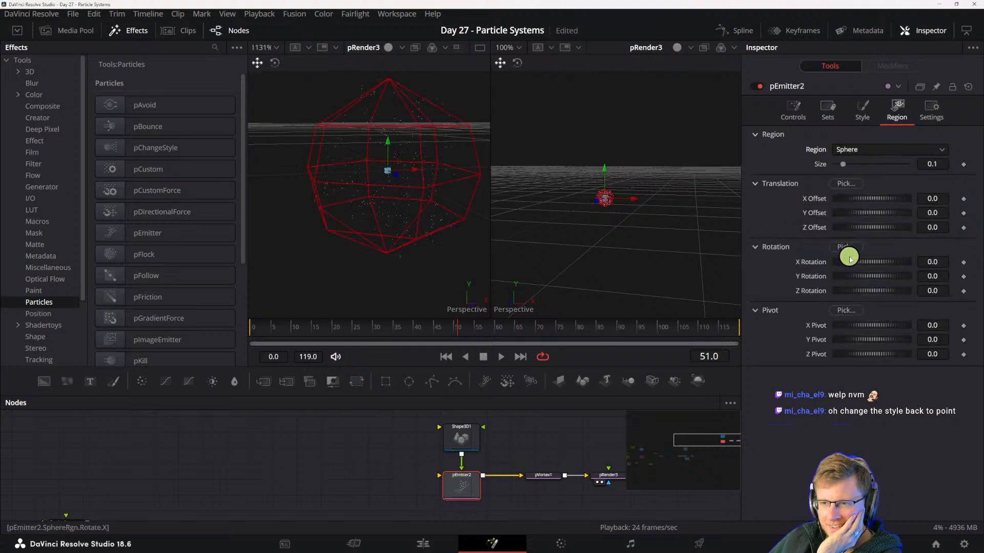
- Try the Rectangle and All emission regions on the pEmitter, then set the region back to Mesh
left_click(861, 149)
left_click(856, 239)
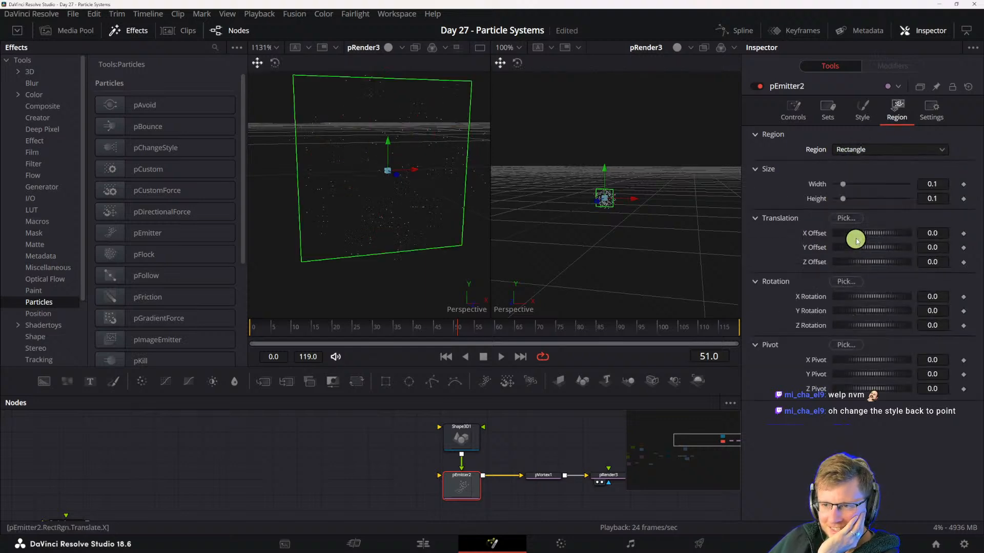
left_click(869, 151)
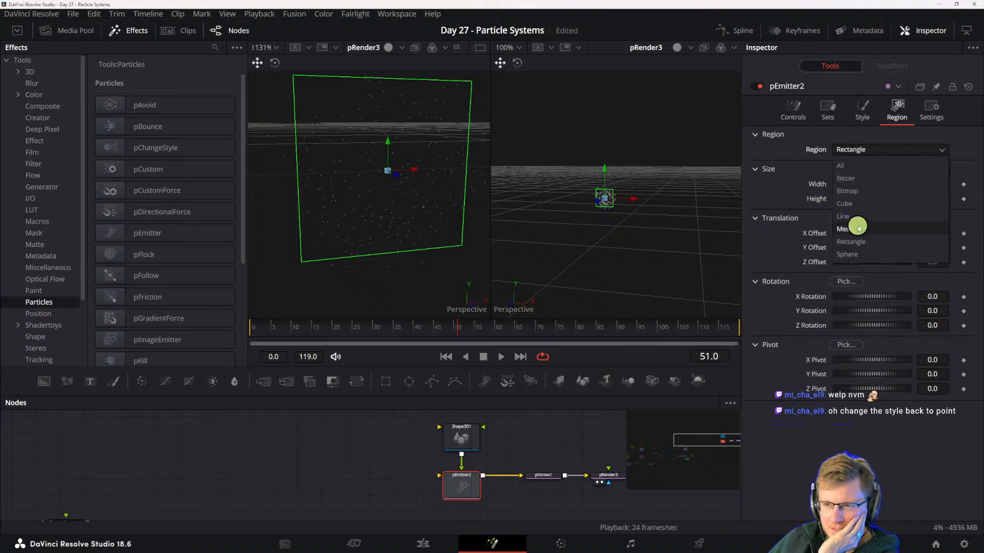
left_click(857, 166)
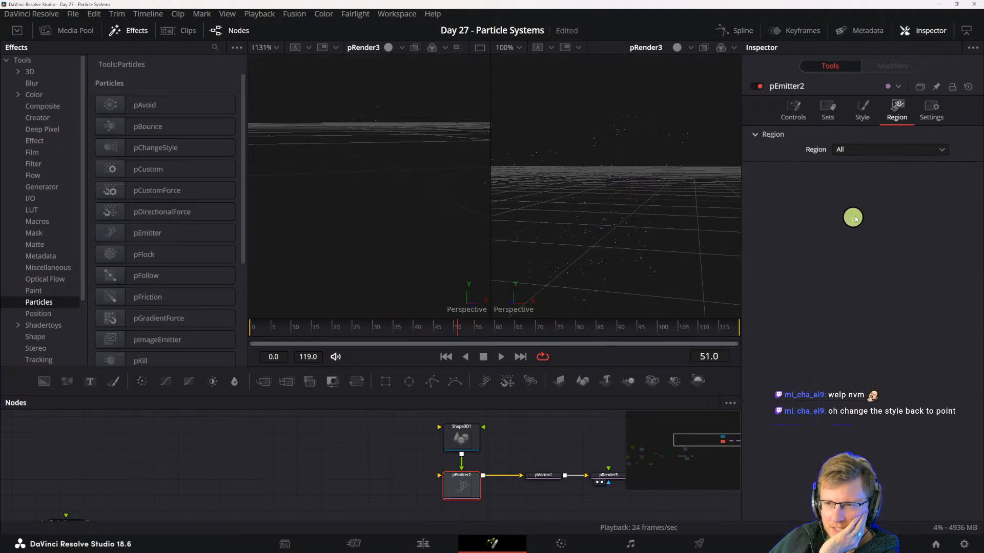
left_click(859, 153)
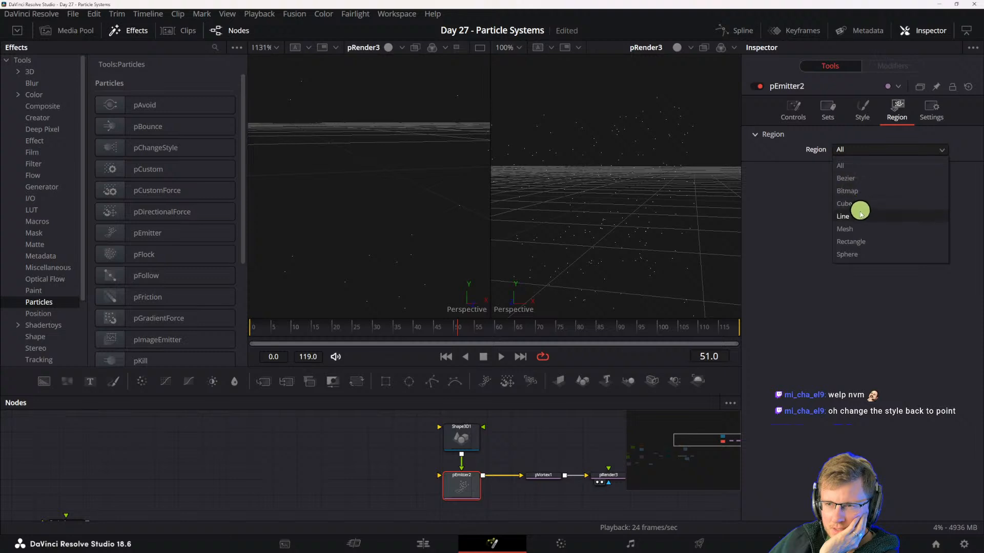
left_click(856, 230)
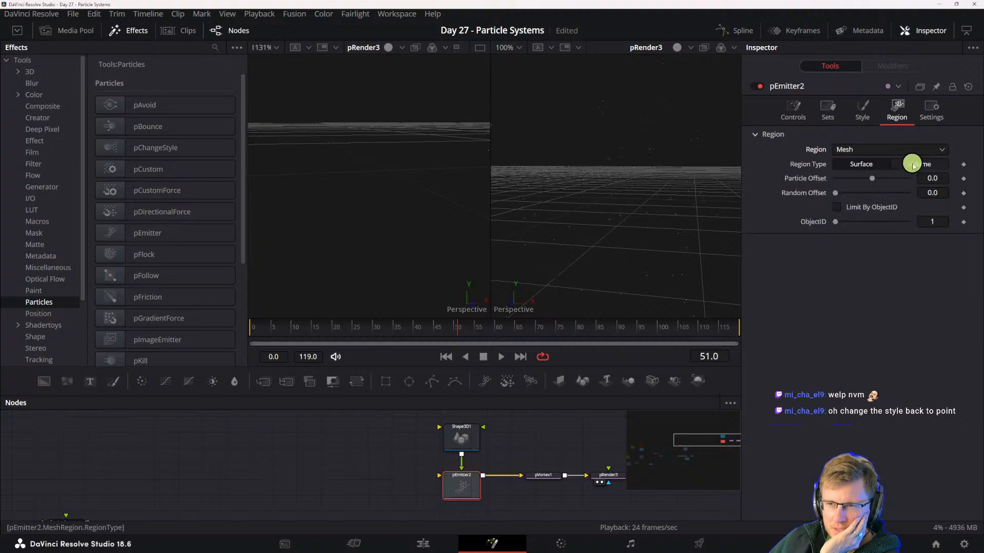
- Compare the Shape3D cylinder settings and the pEmitter's mesh region settings with the particle cloud in the 3D view
left_click(462, 436)
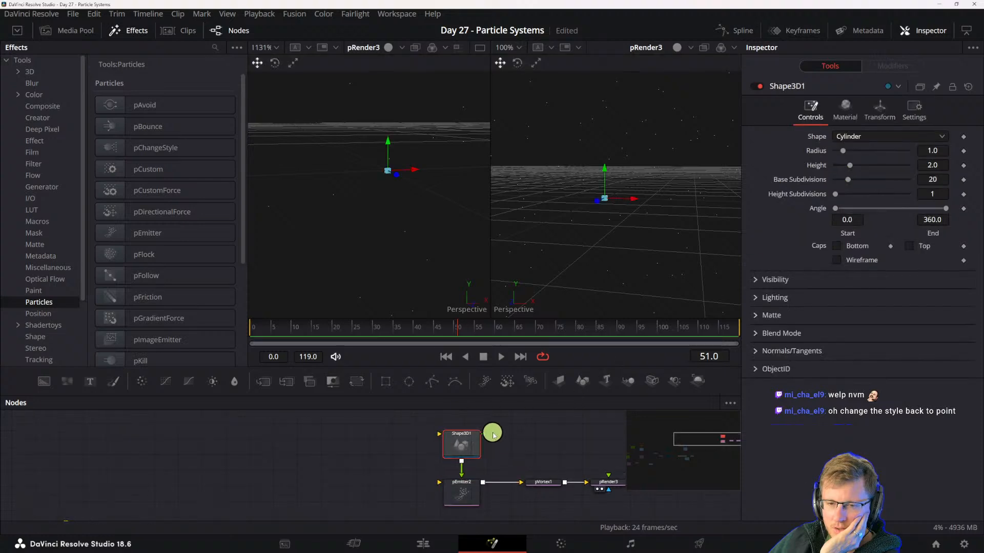
left_click(444, 502)
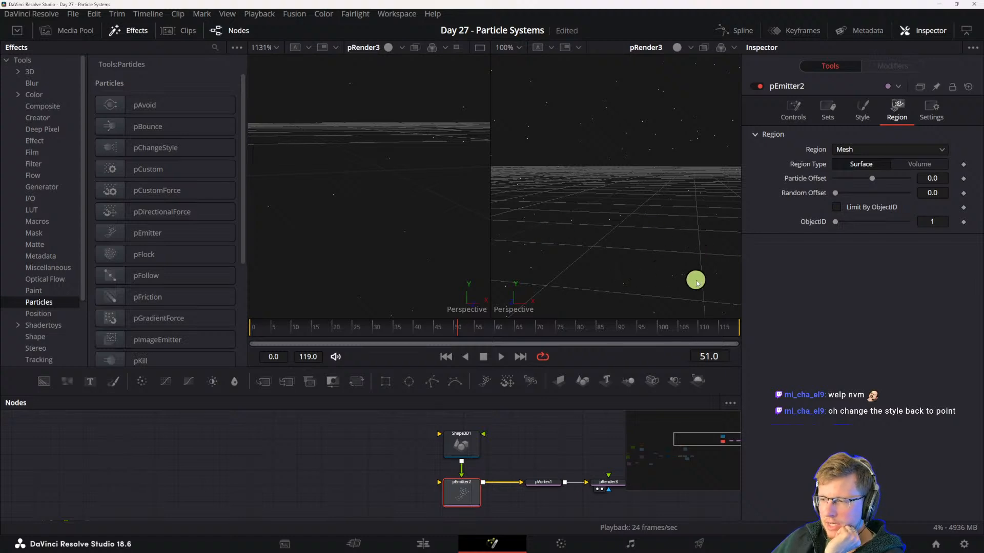
left_click(465, 451)
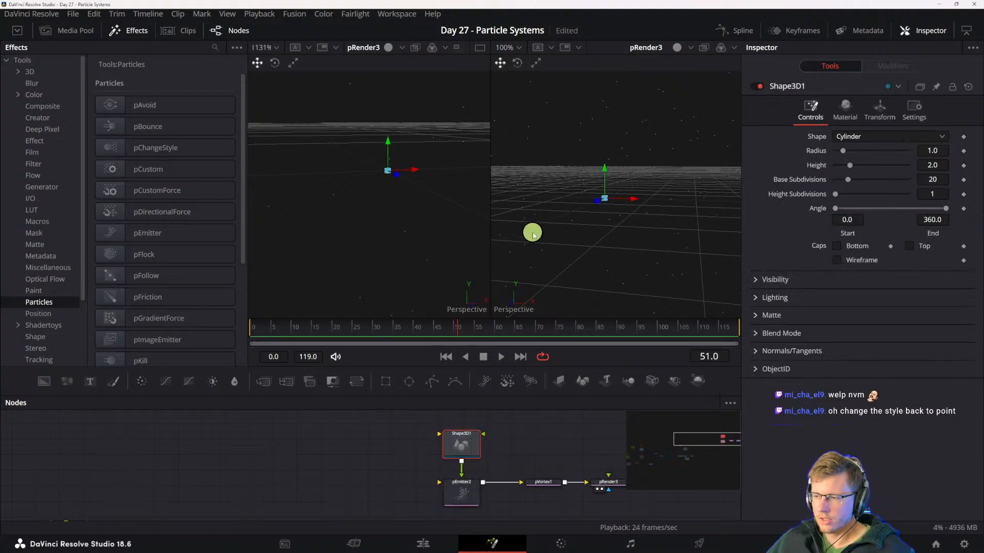
scroll(629, 183, "down", 5)
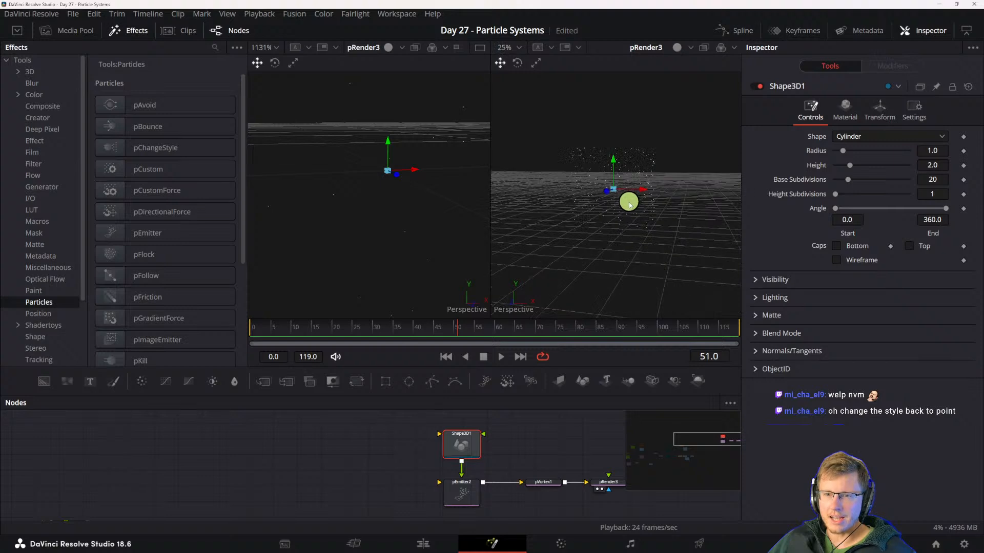
left_click(457, 485)
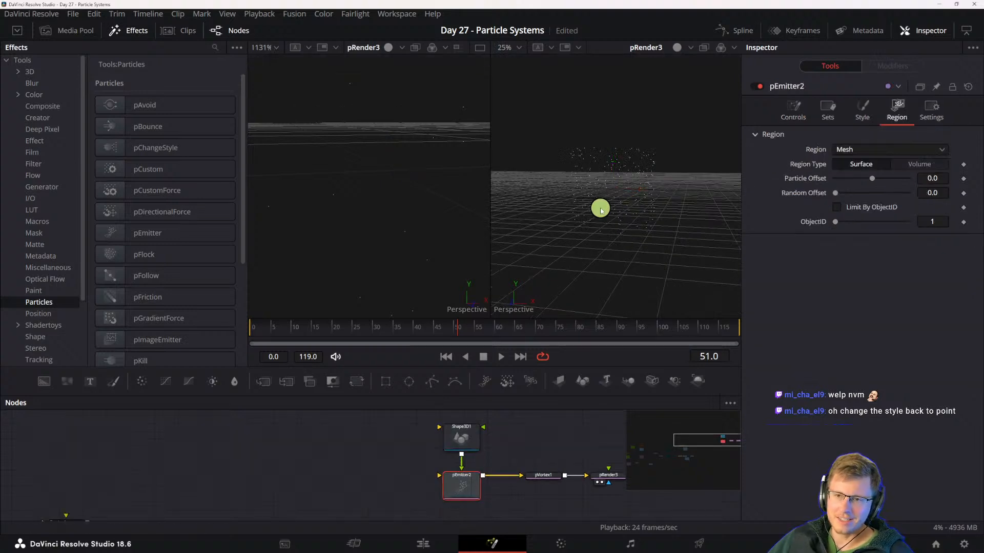
scroll(600, 204, "up", 2)
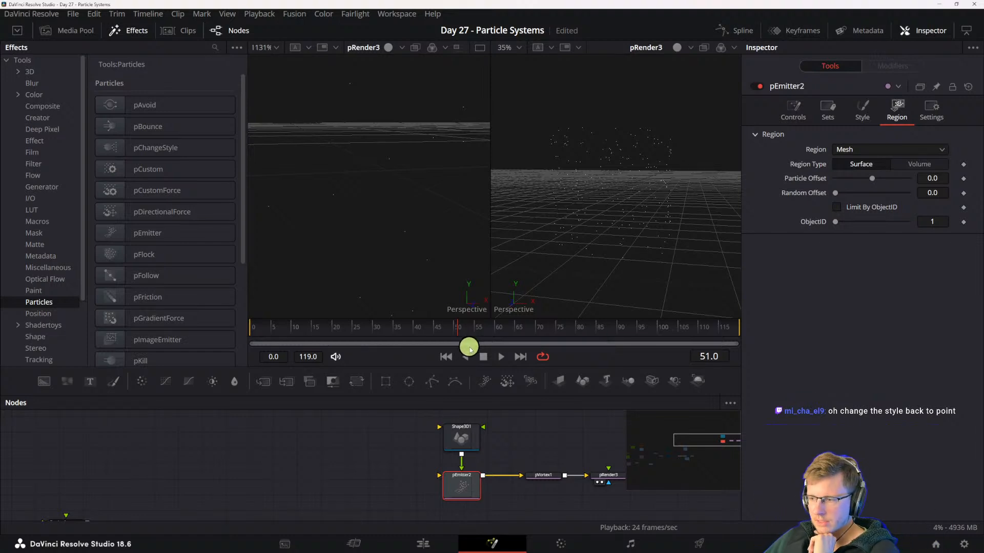
- Compare Cube and Cylinder as the Shape3D's shape, settle on Cube, and return to the pEmitter's region settings
left_click(458, 438)
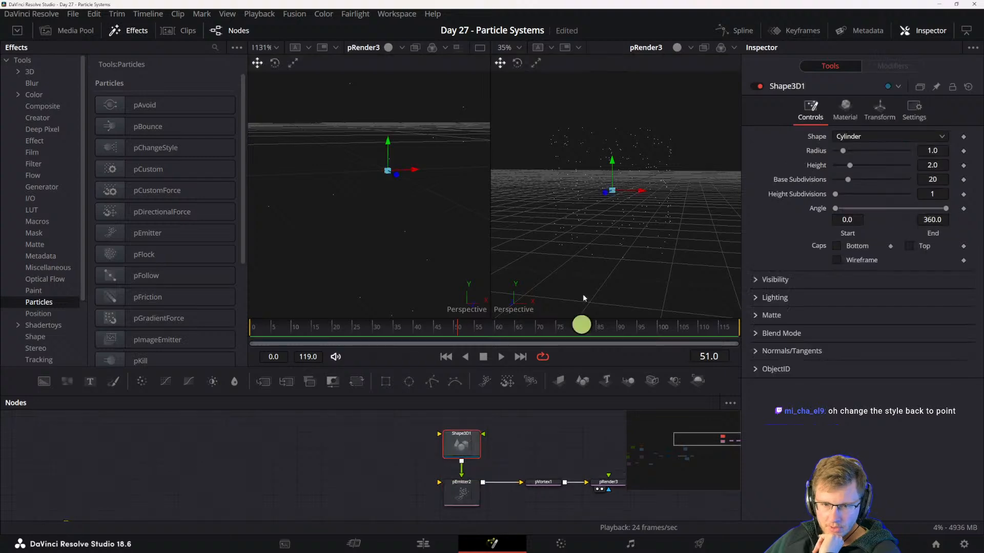
left_click(849, 137)
left_click(855, 164)
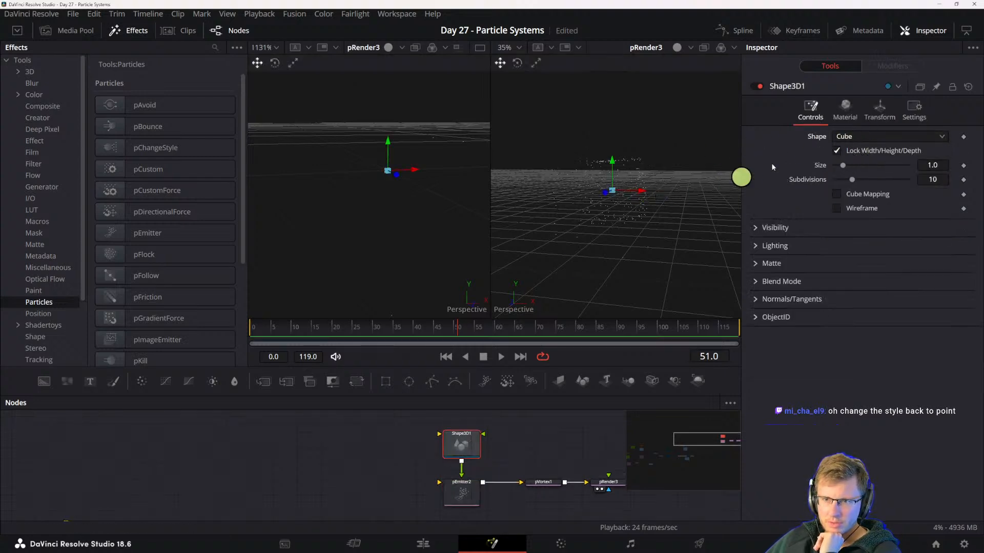
left_click(840, 140)
left_click(849, 190)
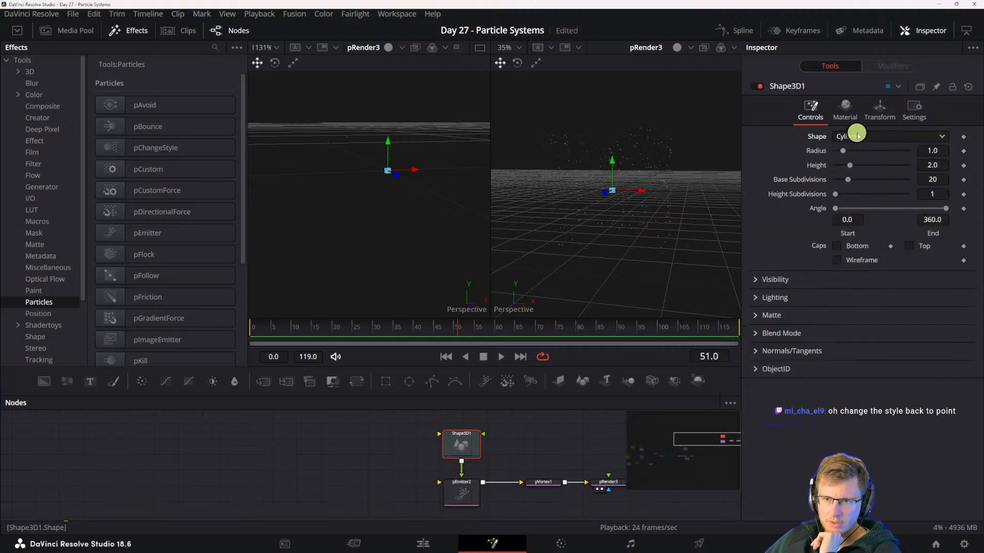
left_click(851, 135)
left_click(846, 164)
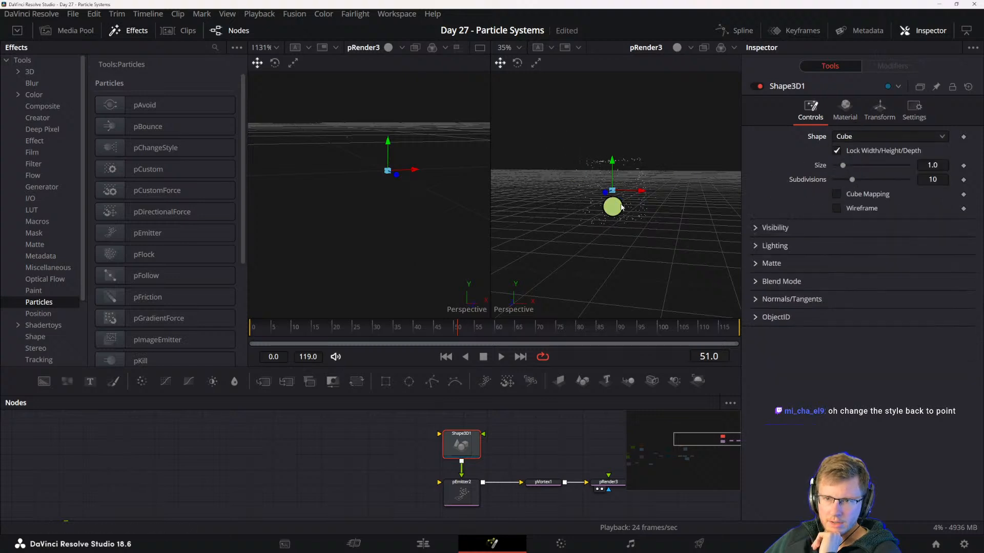
left_click(461, 493)
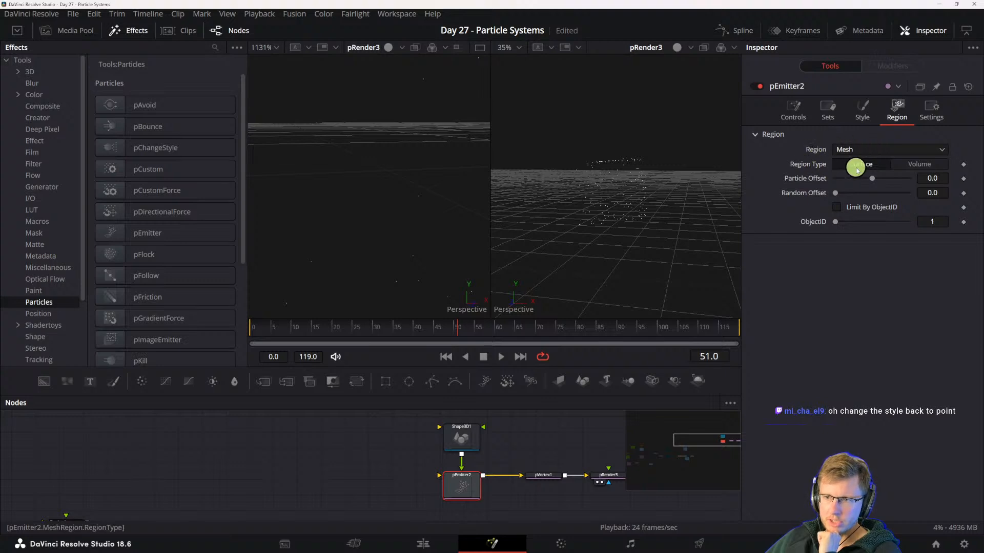
- Compare the Shape3D cube settings with the pEmitter's mesh region settings and inspect the particle cloud from a higher angle
left_click(461, 440)
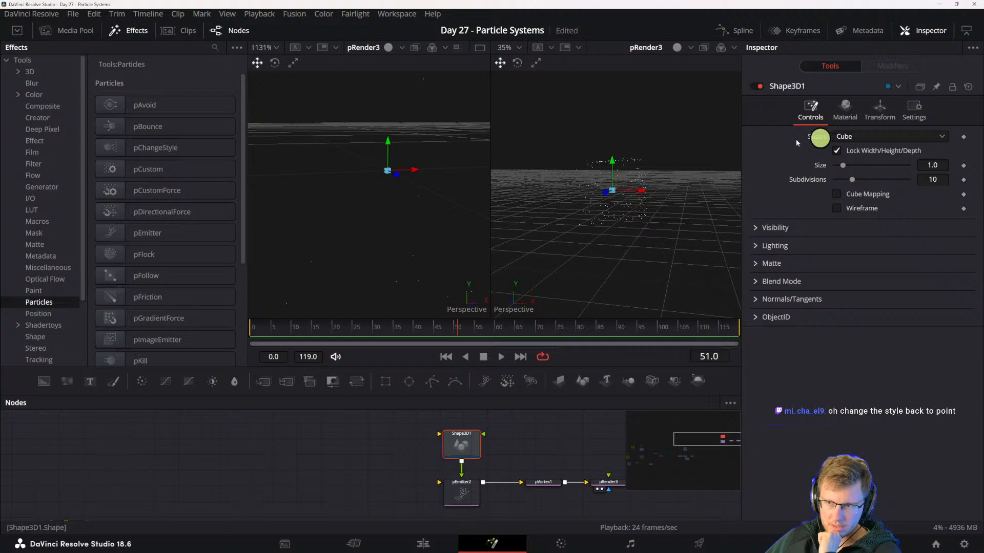
left_click(471, 495)
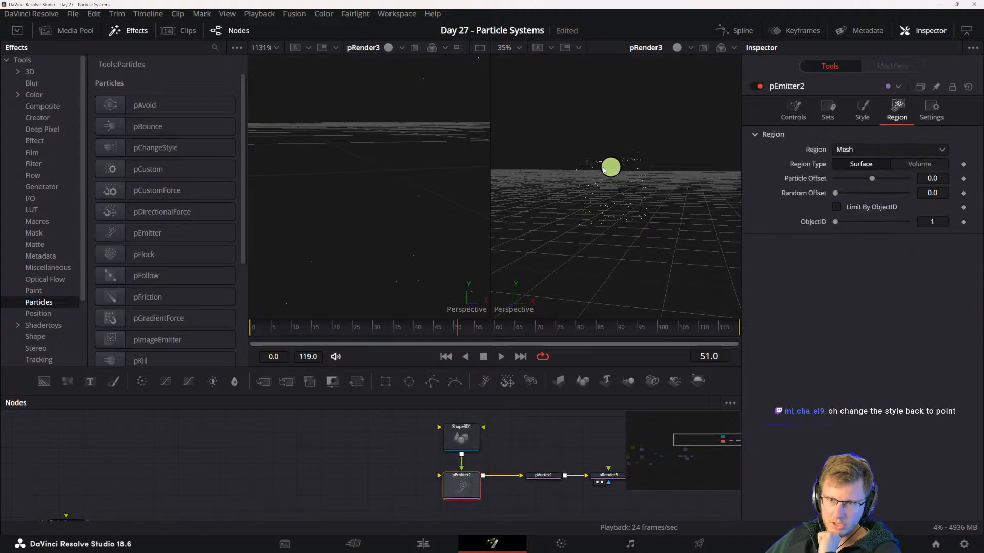
left_click_drag(625, 195, 570, 226)
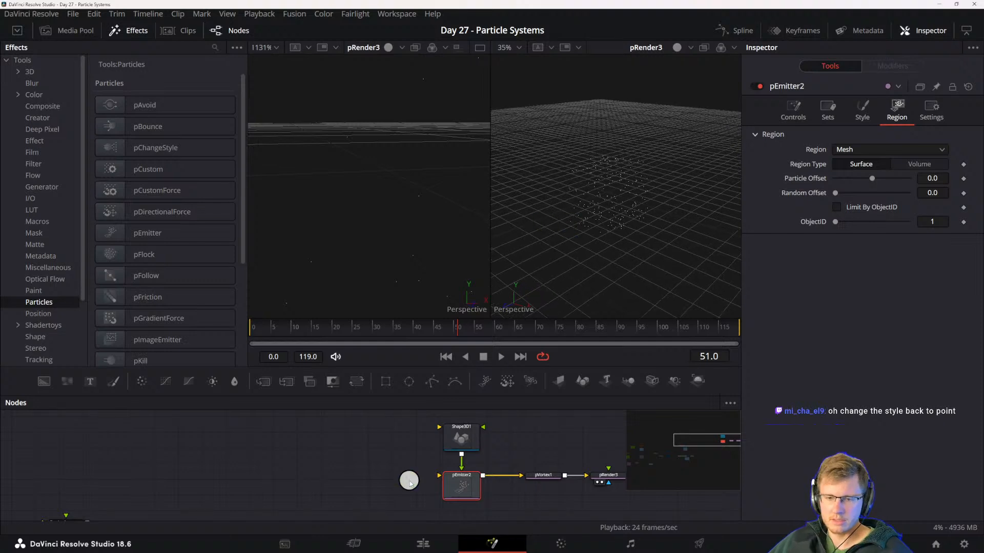
- Add a FastNoise node beside the pEmitter and connect it to the pEmitter's free image input
left_click_drag(346, 483, 454, 469)
left_click(396, 473)
left_click_drag(387, 487, 409, 472)
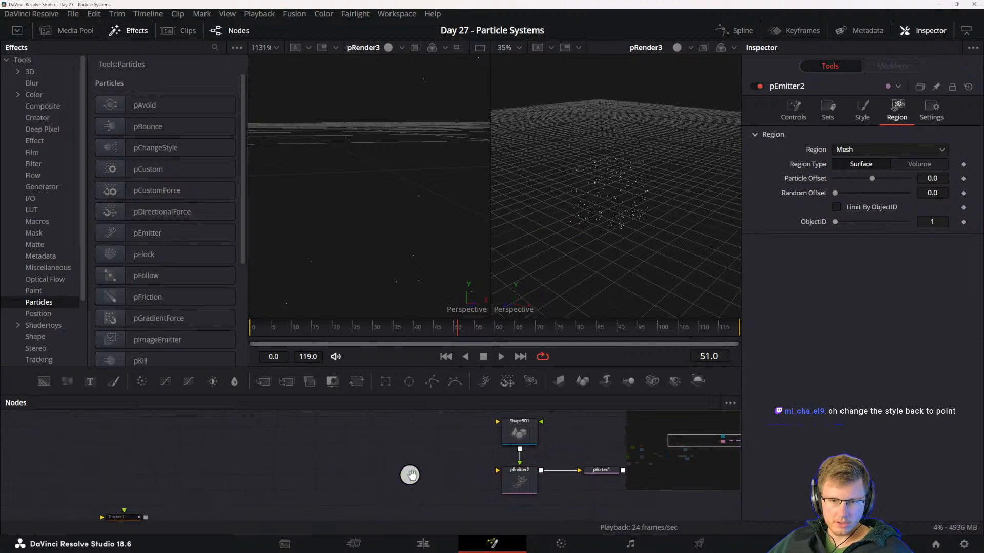
left_click_drag(147, 414, 522, 477)
left_click_drag(419, 471, 433, 469)
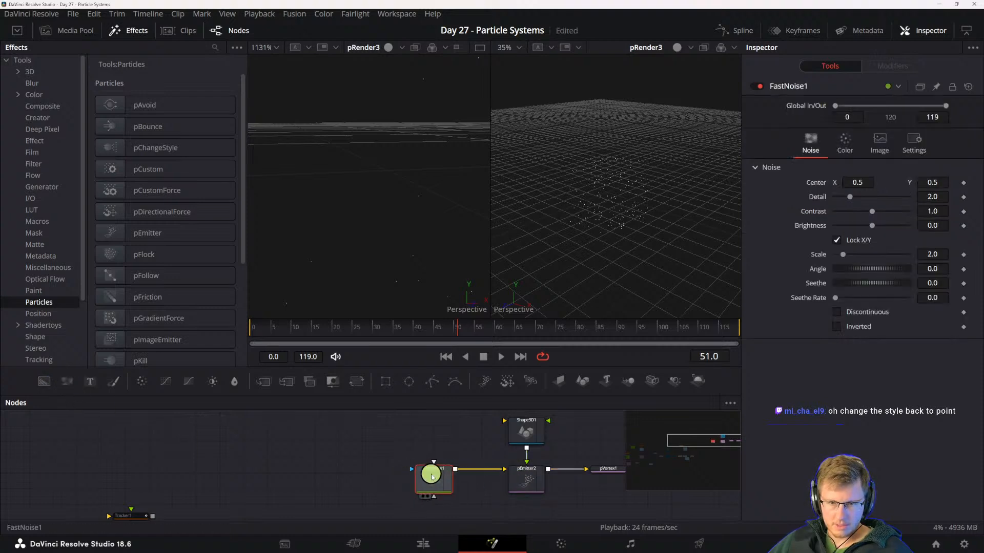
- Send the FastNoise and the pEmitter to the second viewer in turn to compare their outputs
left_click(515, 474)
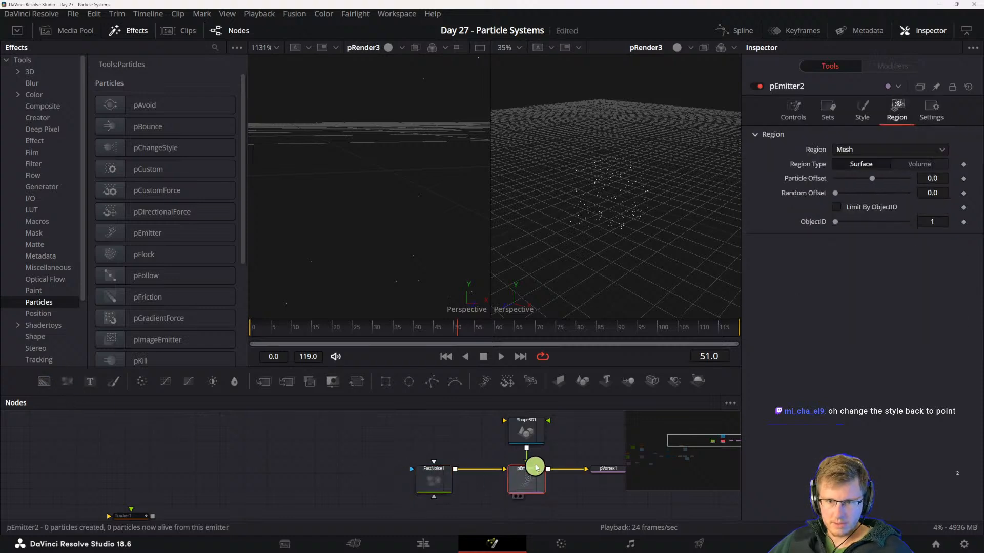
left_click(433, 474)
left_click_drag(438, 474, 359, 481)
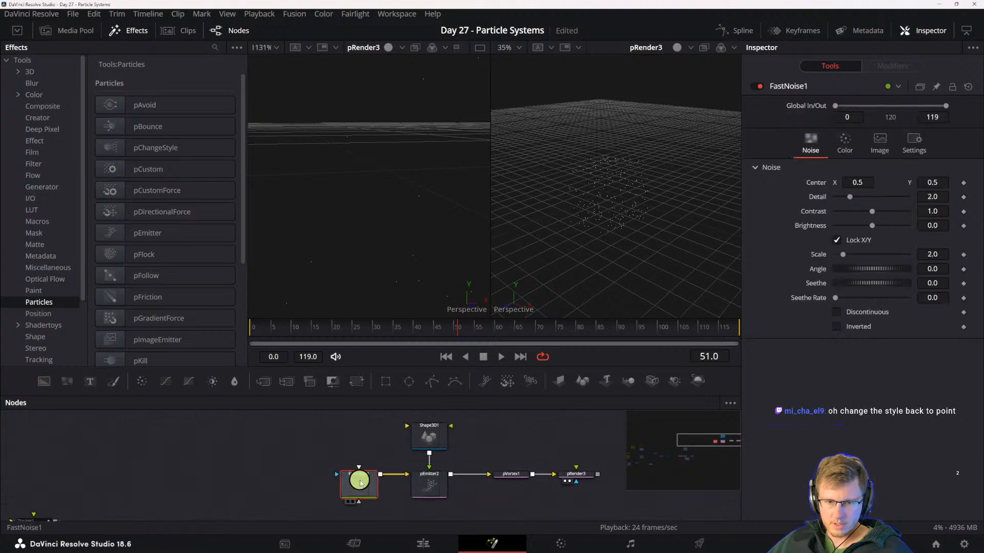
key("2")
left_click(431, 487)
key("2")
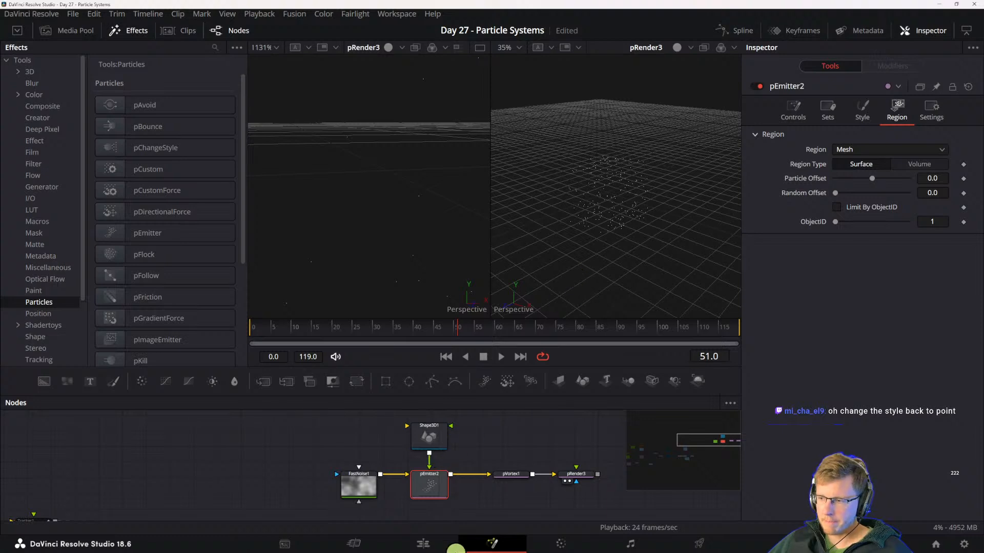
- Detach the FastNoise and Shape3D from the pEmitter and try wiring Shape3D into the emitter's other input
left_click(429, 437)
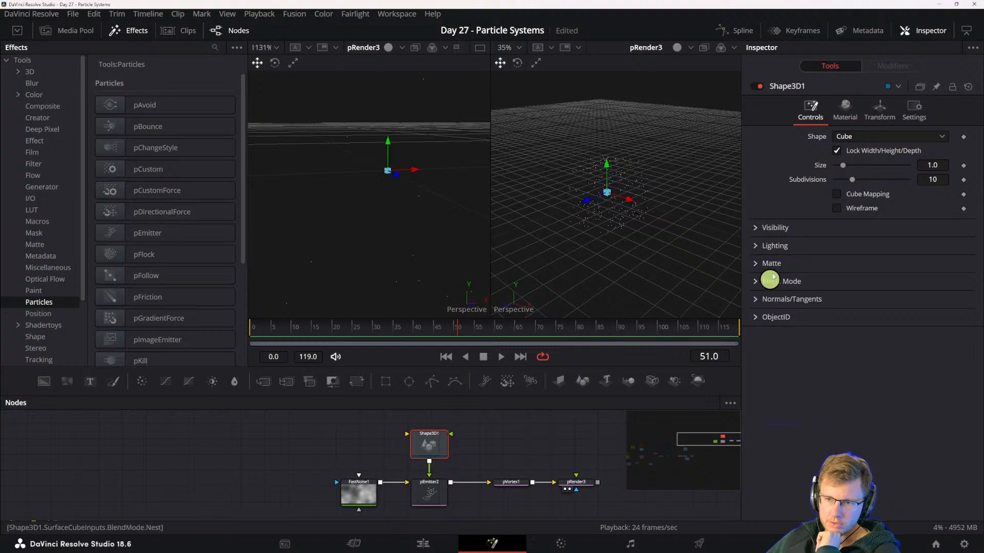
left_click_drag(470, 472, 537, 474)
left_click(494, 493)
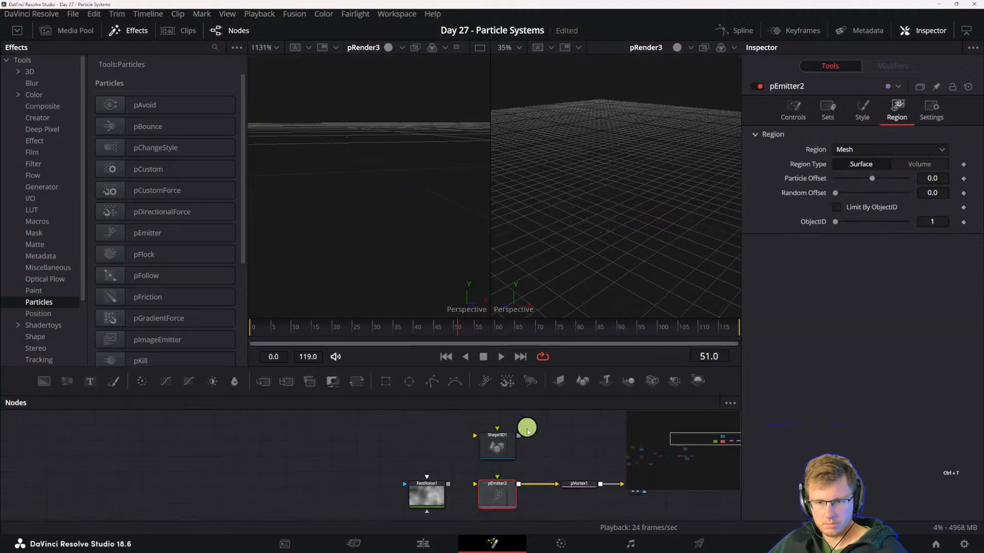
left_click_drag(519, 436, 473, 487)
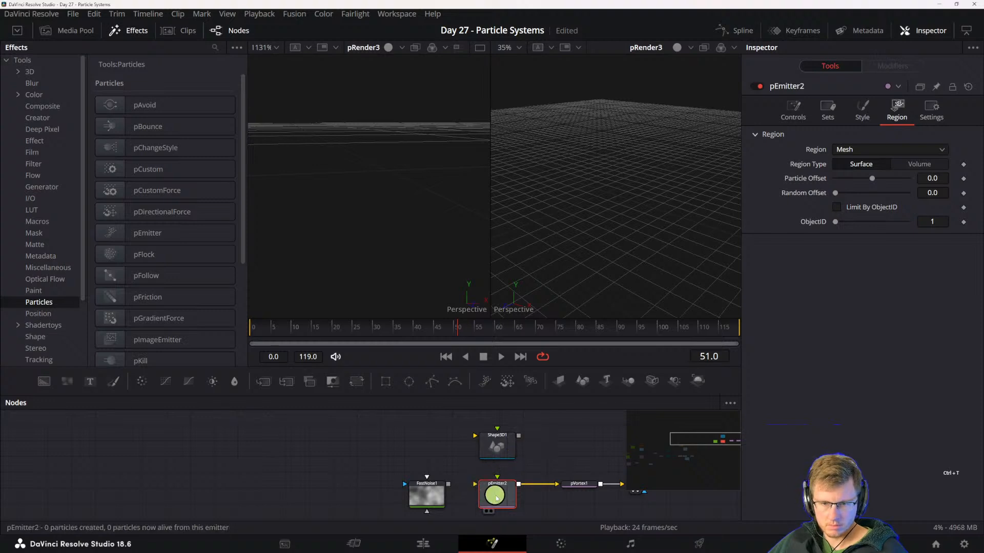
- Set the pEmitter's emission region to Bitmap and connect the Shape3D output to the emitter
left_click_drag(503, 456, 489, 457)
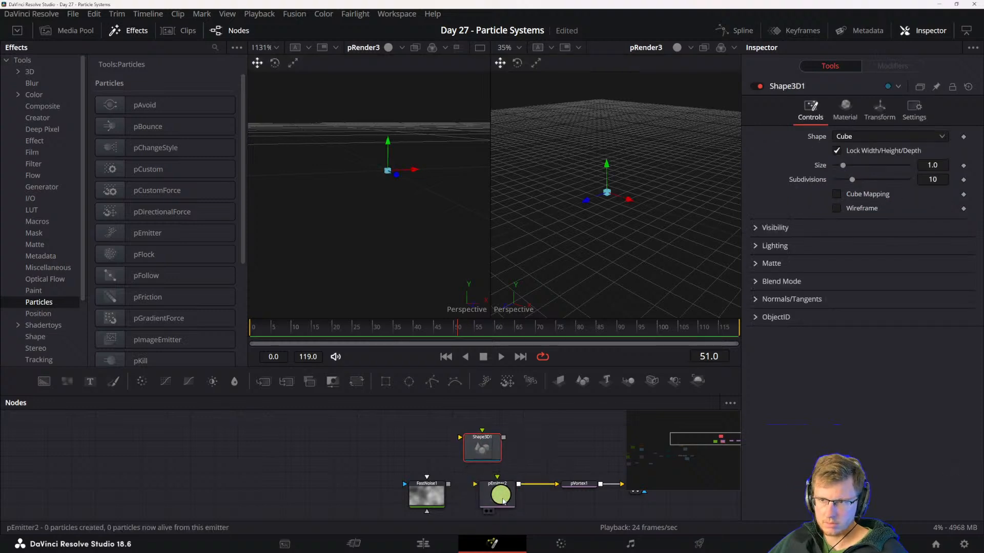
left_click(501, 500)
left_click(488, 448)
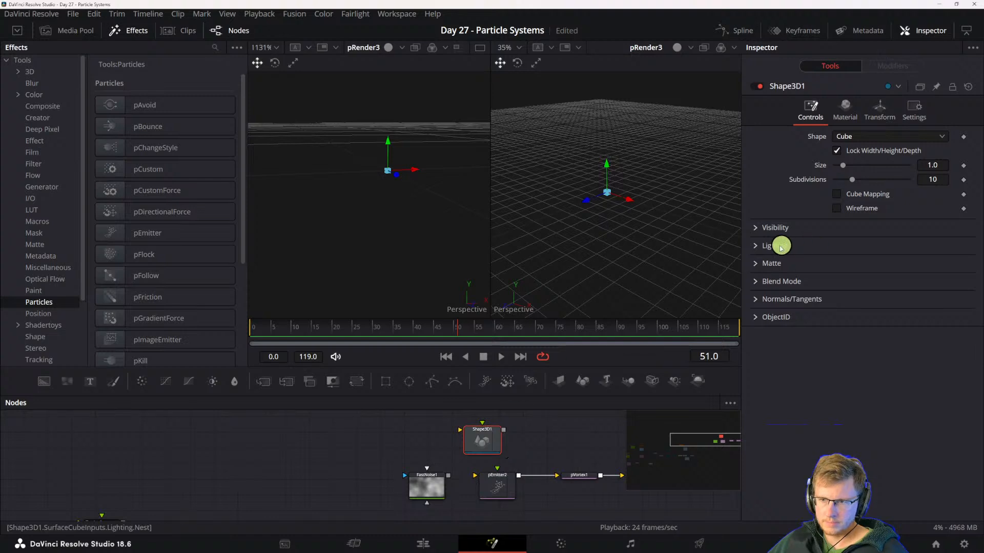
left_click(497, 484)
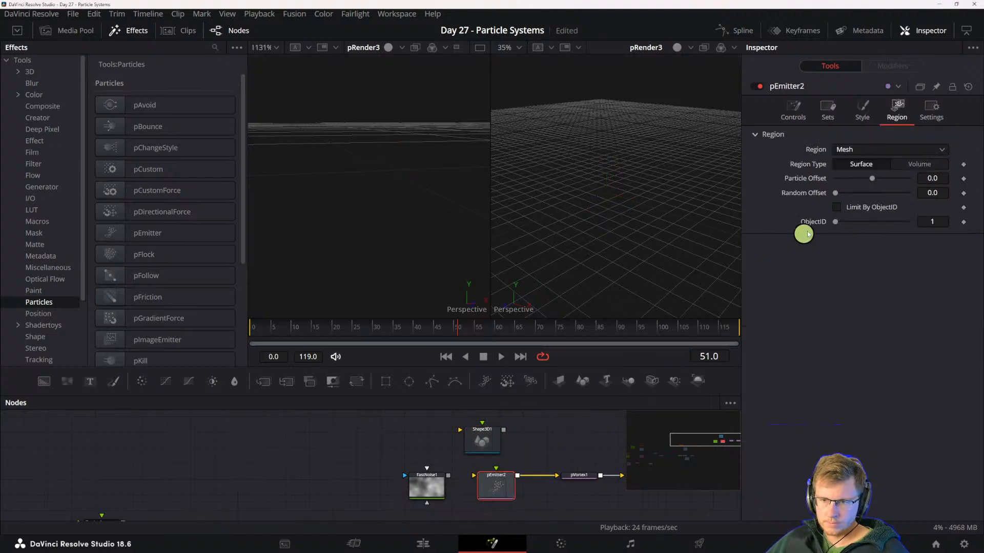
left_click(853, 148)
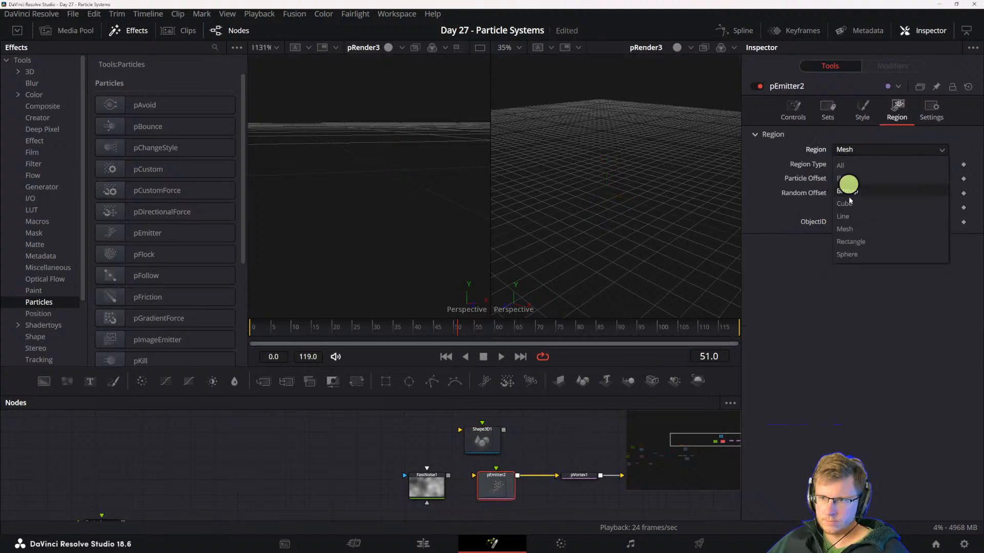
left_click(852, 191)
right_click(487, 446)
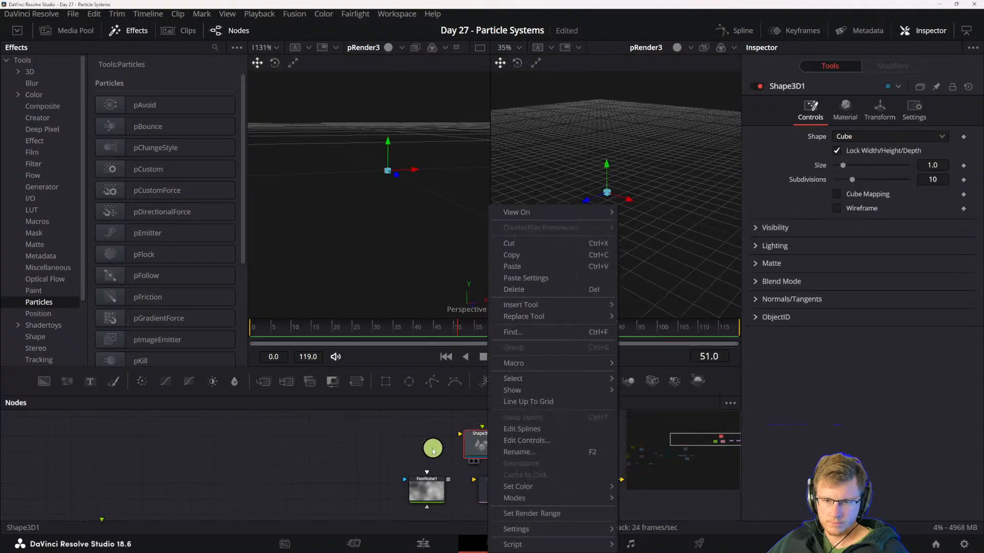
left_click(432, 451)
left_click_drag(503, 433, 502, 494)
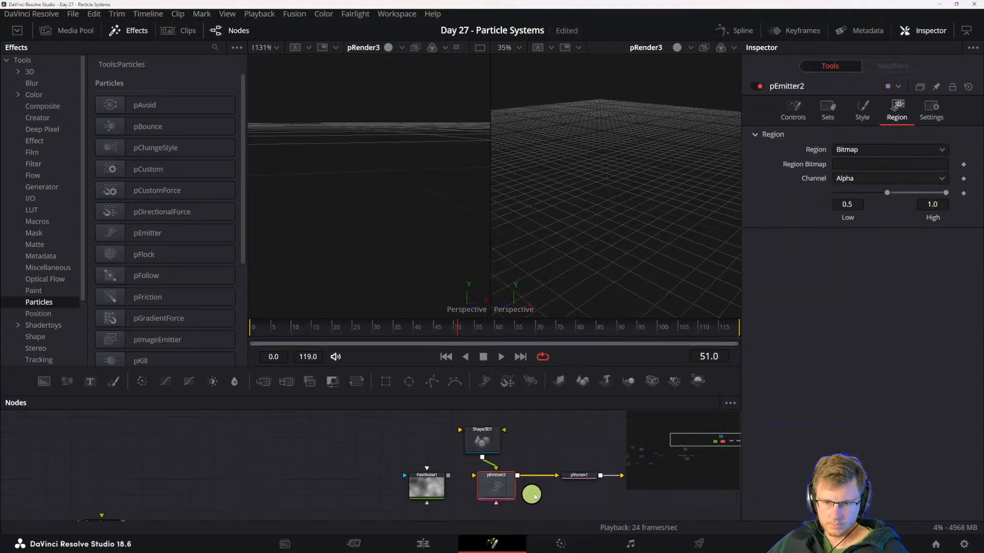
- Check the pVortex controls and play the simulation
left_click(589, 481)
left_click_drag(577, 505, 526, 507)
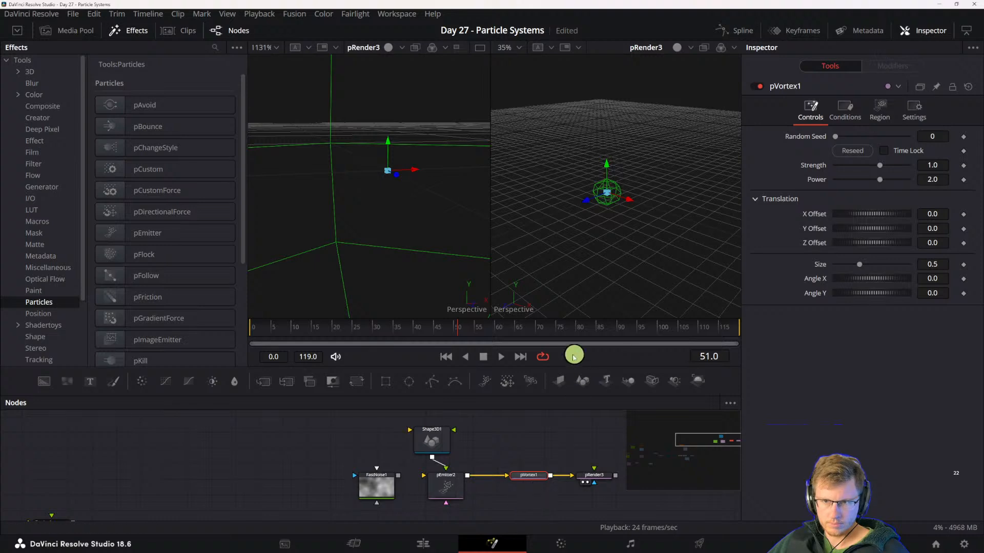
key("space")
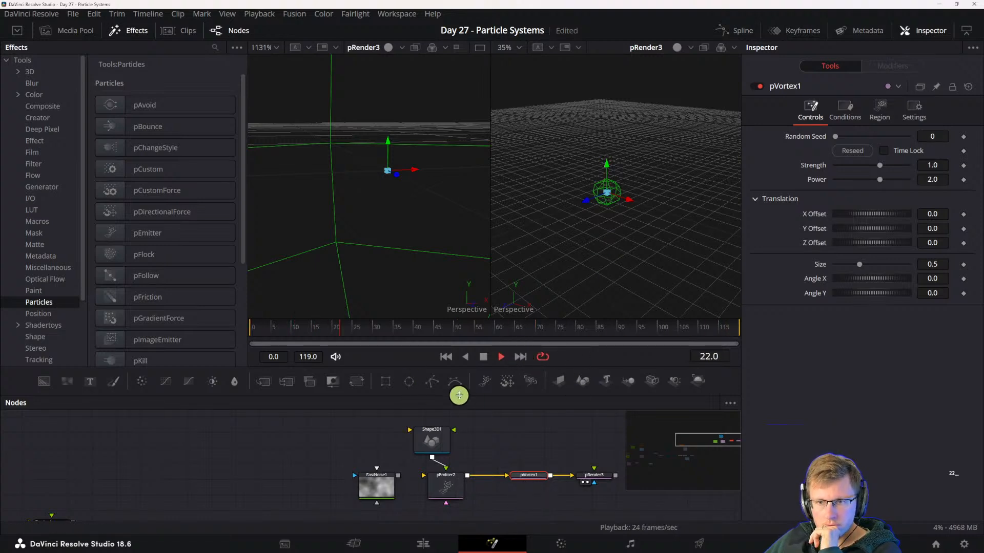
- Review the Shape3D's material and transform settings, and move the node farther above the pEmitter
left_click_drag(432, 441, 446, 439)
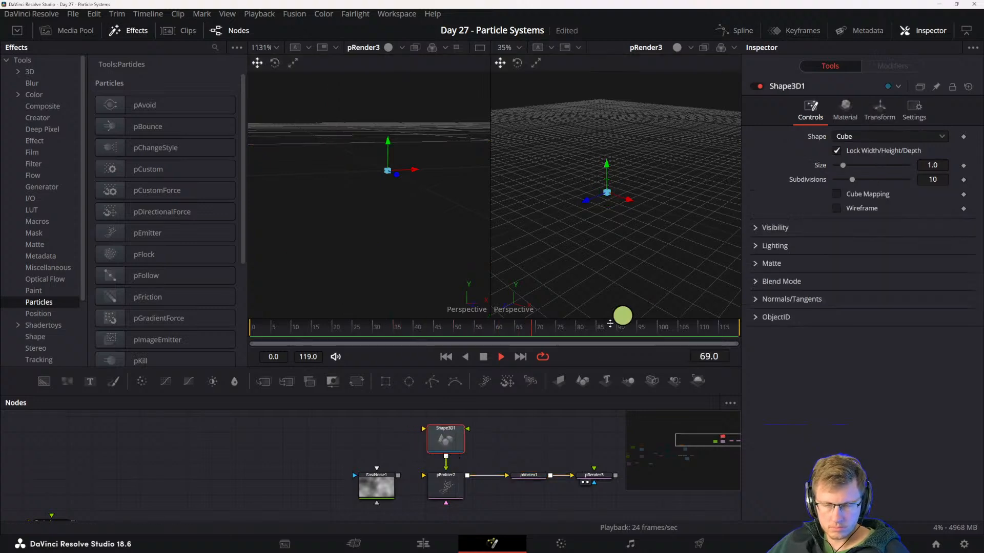
left_click(845, 107)
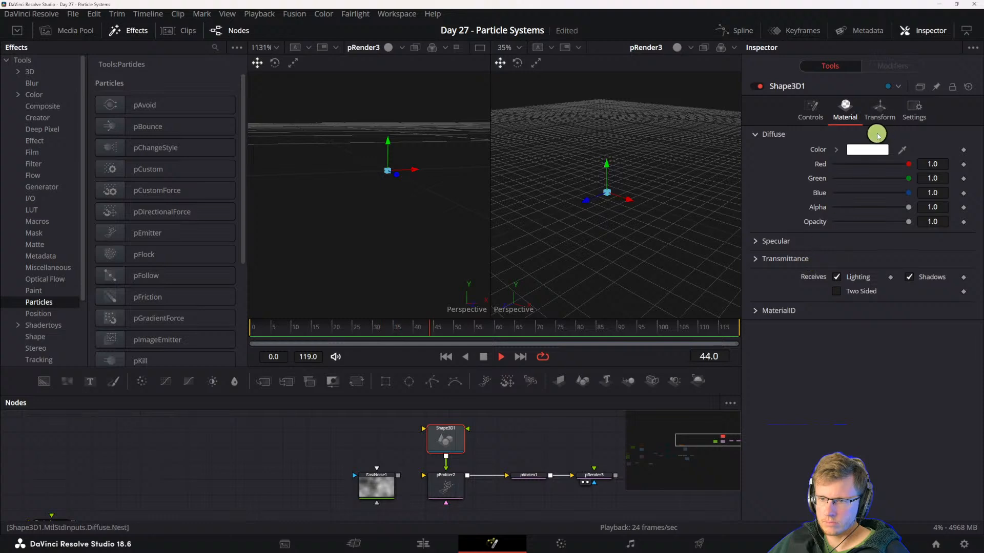
left_click(878, 113)
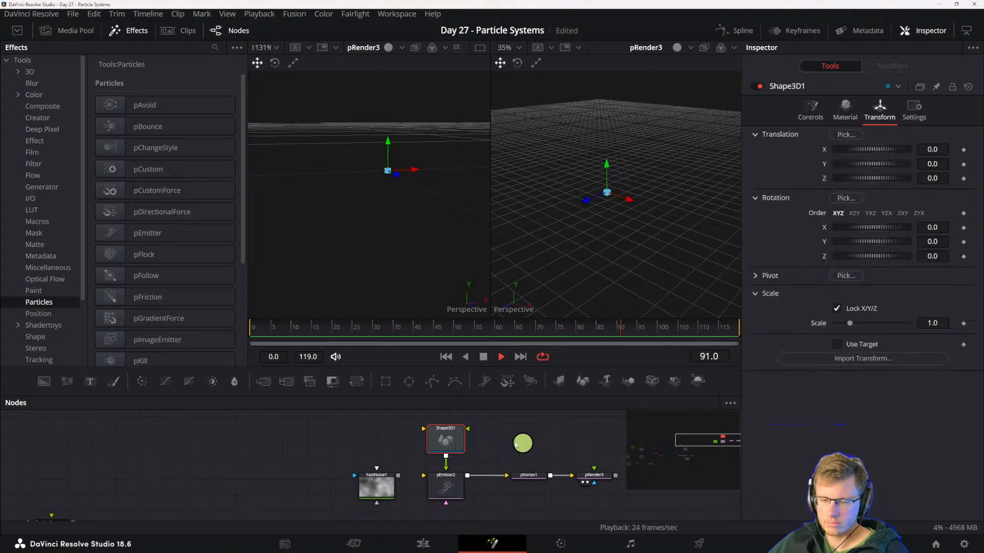
left_click_drag(446, 440, 477, 449)
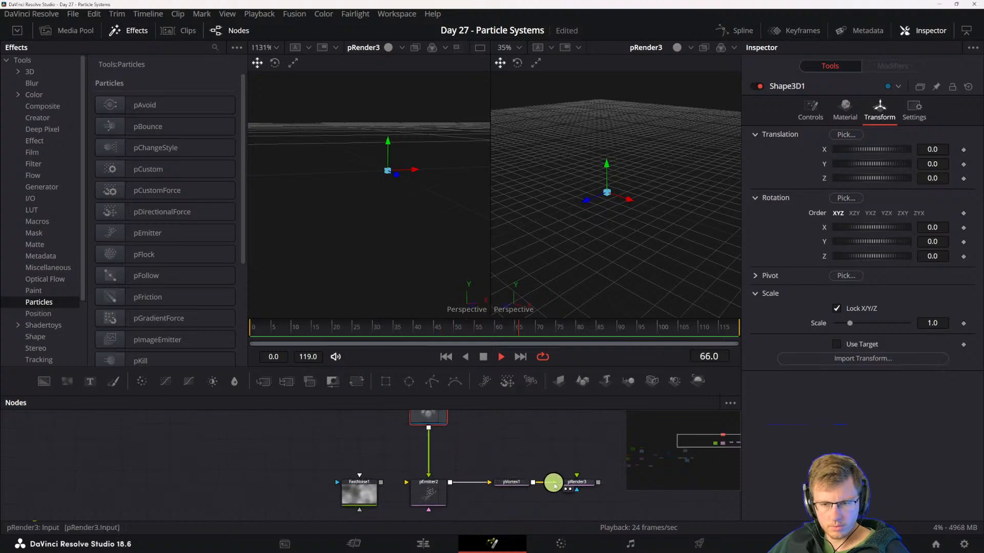
- Add a Renderer 3D after the pRender and show its output in the second viewer
left_click(578, 484)
key("ctrl+shift+e")
key("ctrl+shift+e")
key("ctrl+shift+e")
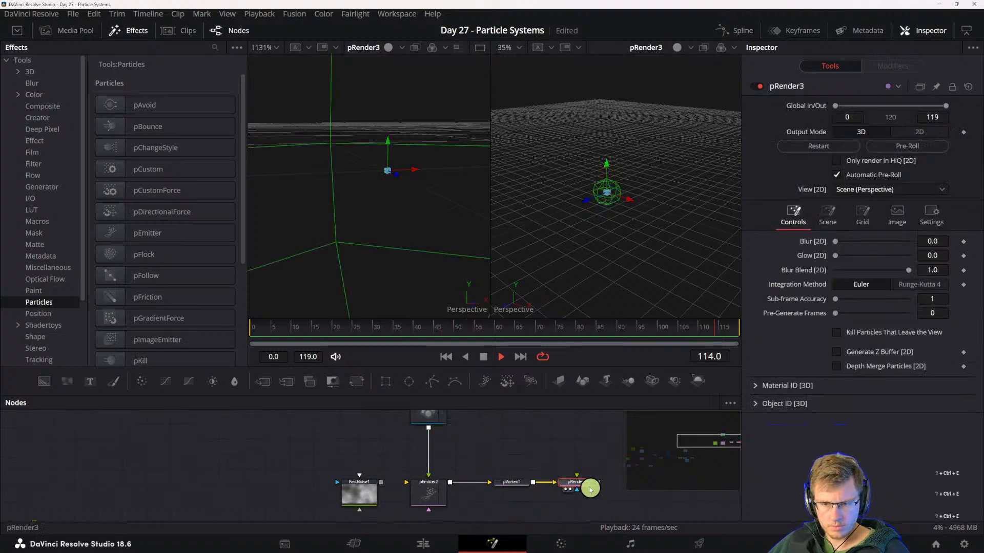
key("shift+space")
type("loaderrender")
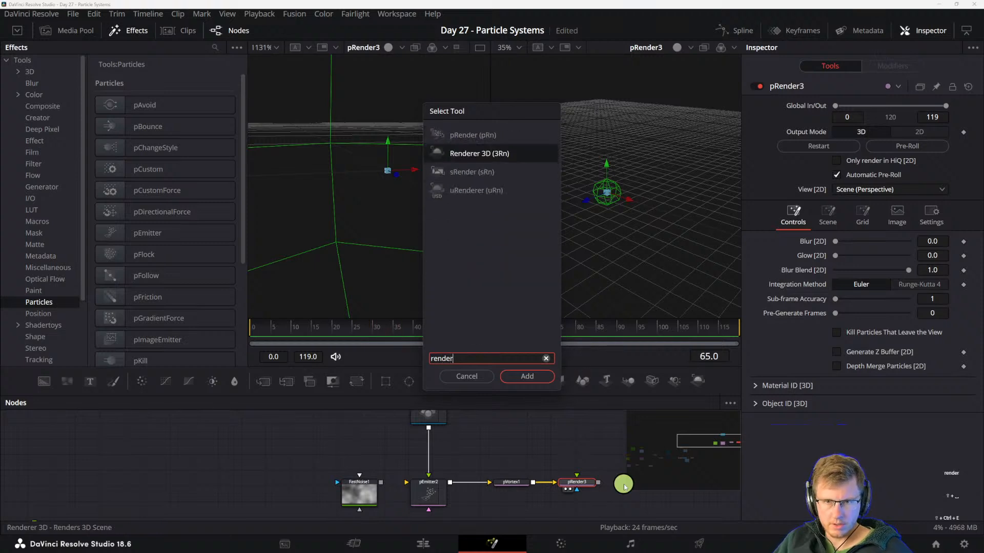
key("Return")
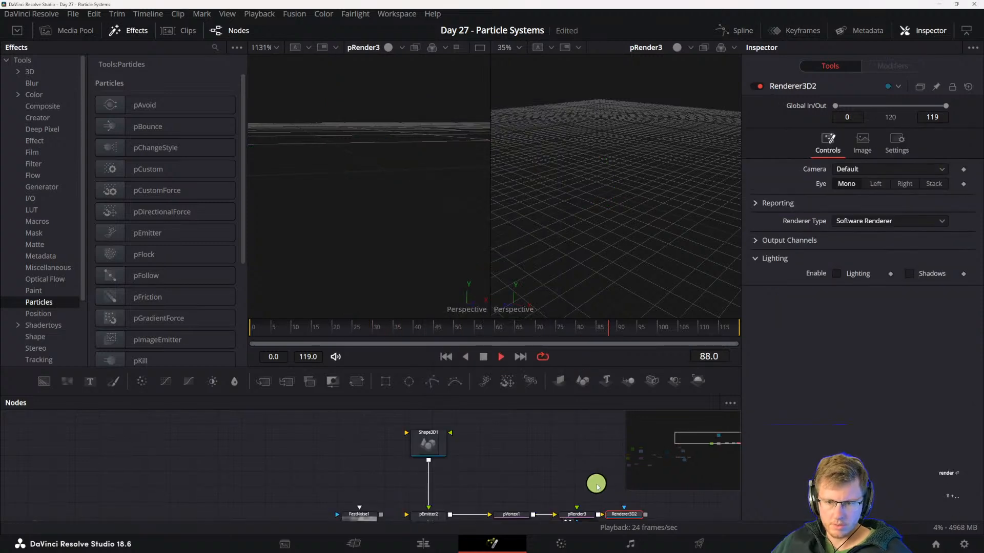
key("2")
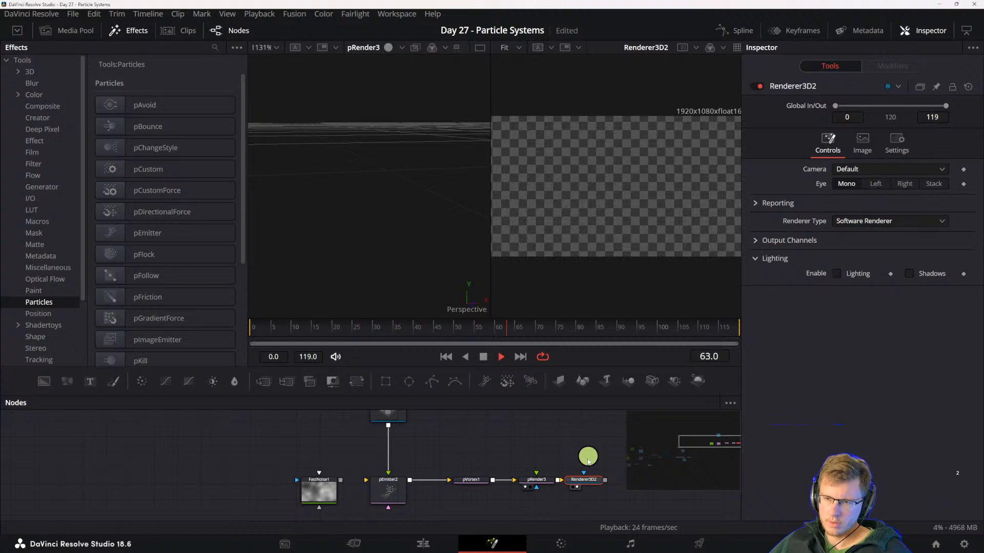
- Insert a Merge 3D between the pRender and the Renderer 3D and connect a new Camera 3D to it
left_click_drag(570, 478, 615, 481)
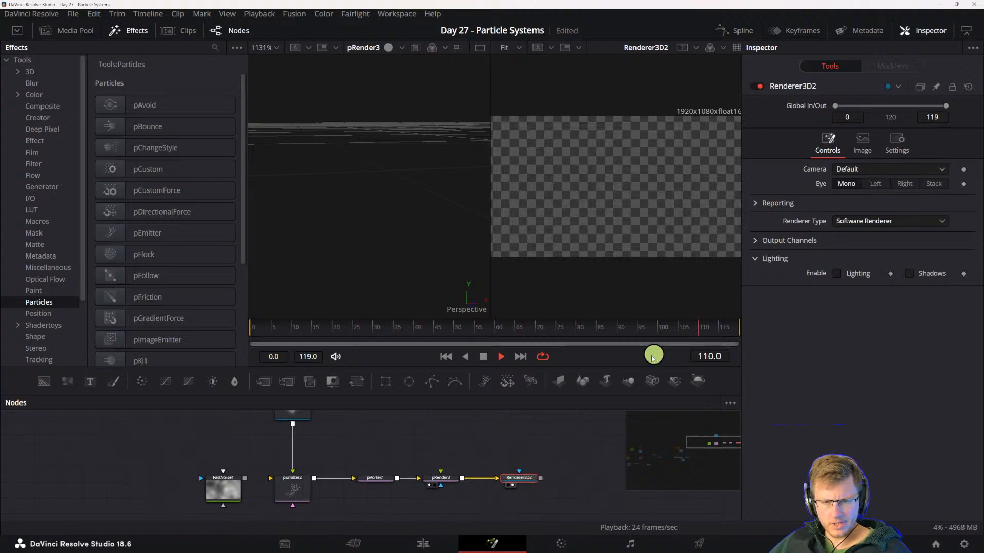
left_click_drag(645, 385, 481, 479)
left_click_drag(434, 506, 474, 519)
left_click_drag(486, 457, 479, 474)
scroll(516, 459, "up", 4)
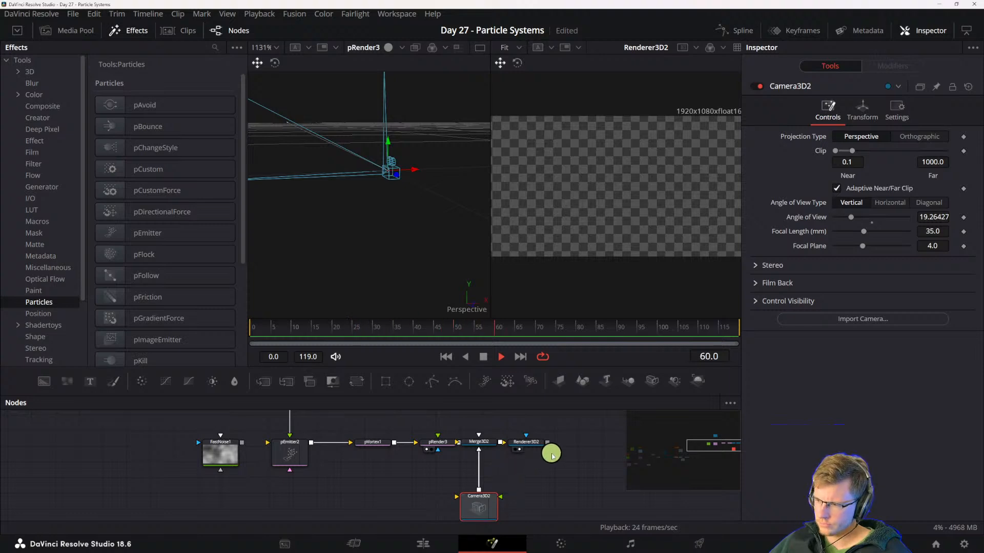
- Check the pEmitter's bitmap region settings, return the second viewer to the pRender's 3D output, and stop playback
left_click_drag(326, 475, 386, 507)
left_click(344, 484)
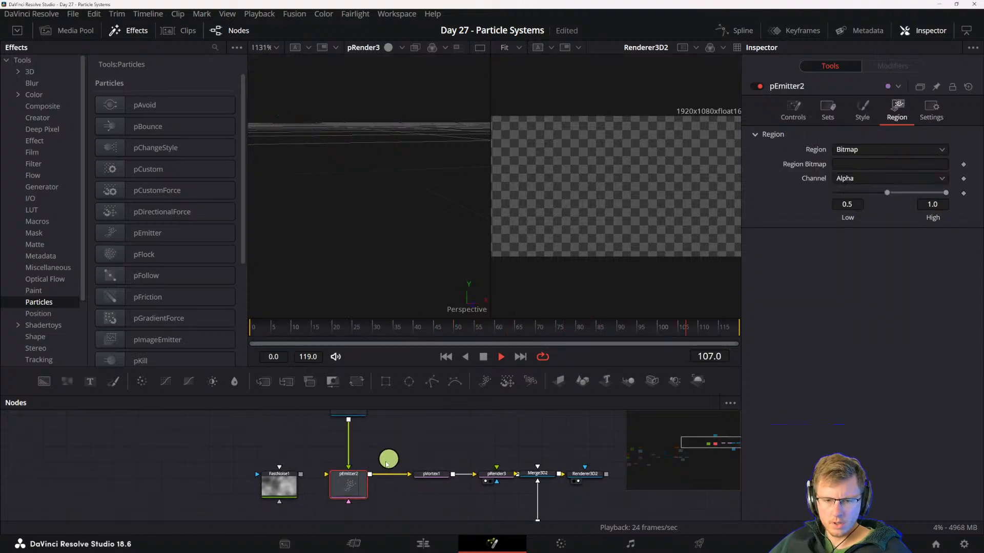
key("2")
scroll(375, 466, "up", 3)
left_click_drag(378, 469, 361, 459)
key("space")
- Add a Background node masked by a Rectangle above the pEmitter and move the Shape3D aside
left_click_drag(522, 468, 569, 522)
left_click(396, 440)
left_click_drag(447, 469, 479, 494)
left_click_drag(207, 478, 183, 436)
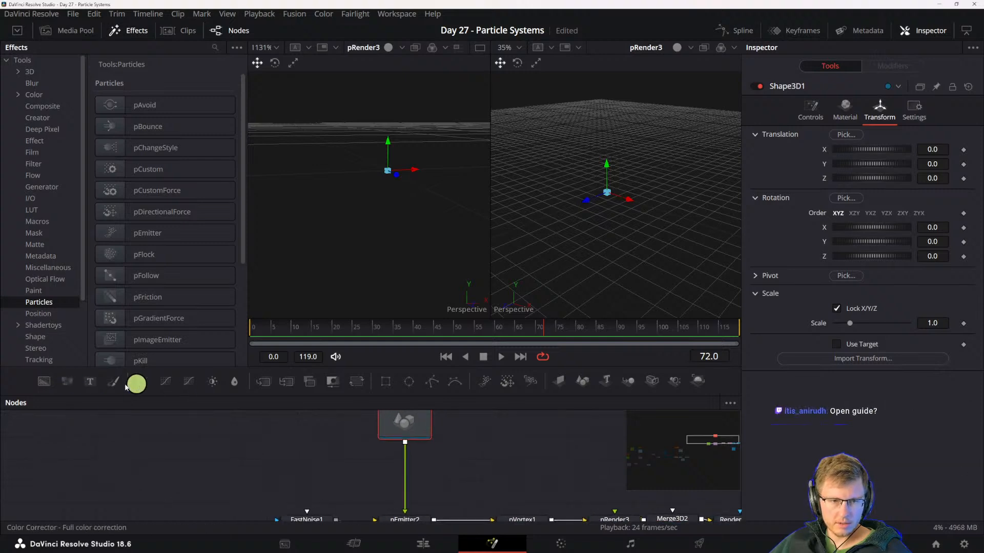
left_click_drag(35, 383, 387, 469)
left_click_drag(365, 433, 460, 423)
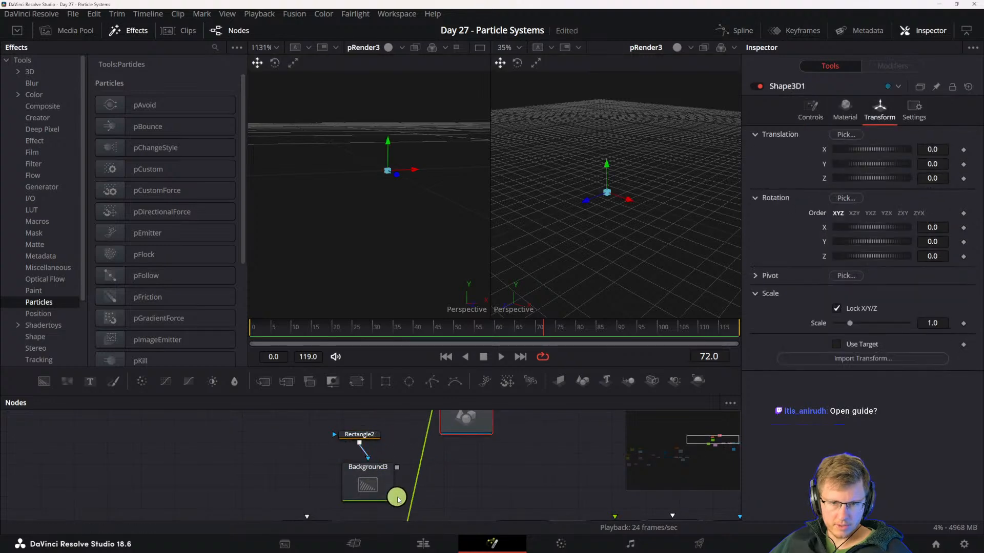
- Disconnect the Shape3D from the pEmitter and connect the masked Background to the emitter instead
left_click_drag(396, 498, 356, 445)
left_click_drag(365, 482, 384, 454)
left_click_drag(356, 419, 339, 420)
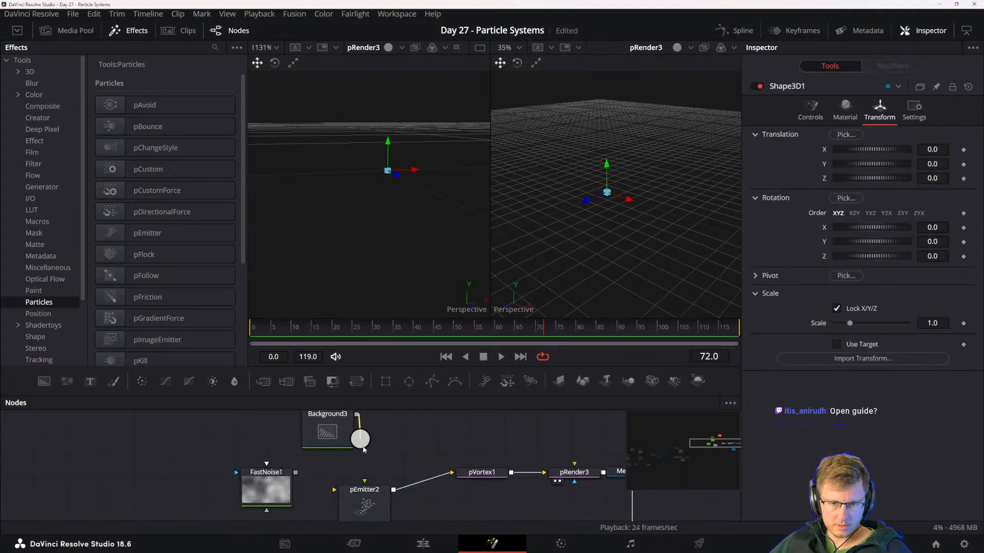
left_click(362, 499)
- Play the simulation with the Background connected and examine the pEmitter's style settings
scroll(404, 500, "down", 1)
left_click_drag(416, 483, 358, 523)
key("space")
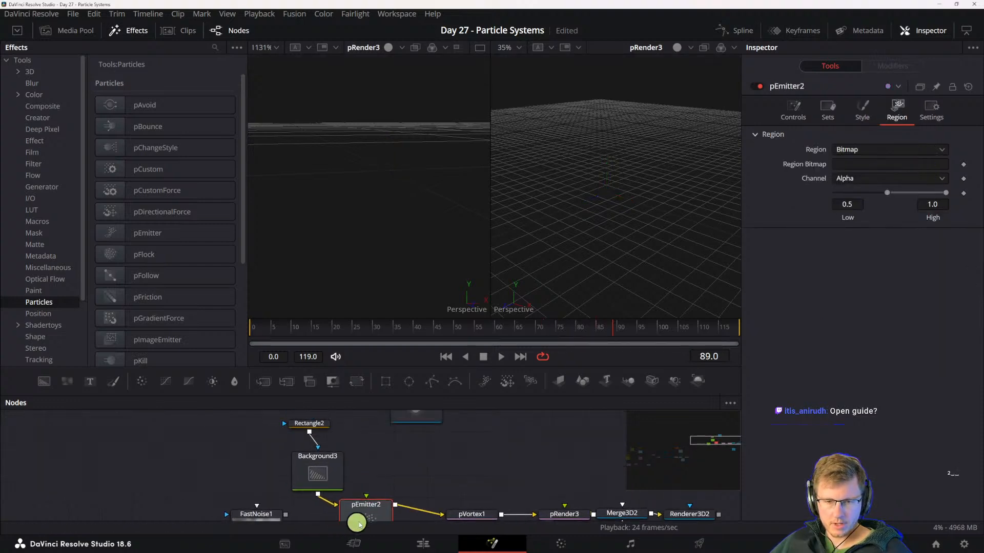
left_click(863, 108)
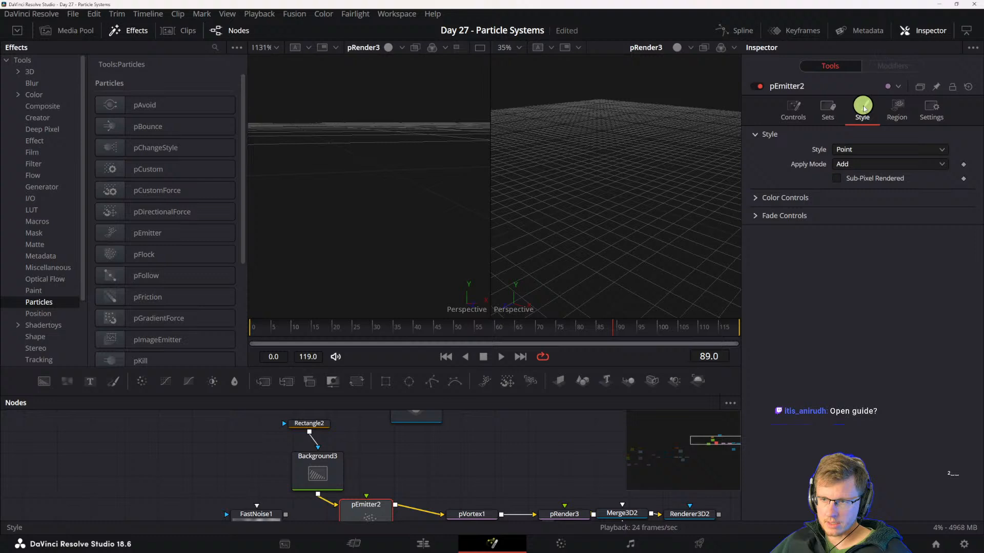
- Set the pEmitter's particle style to Bitmap and its emission region to All
left_click(894, 113)
left_click(858, 151)
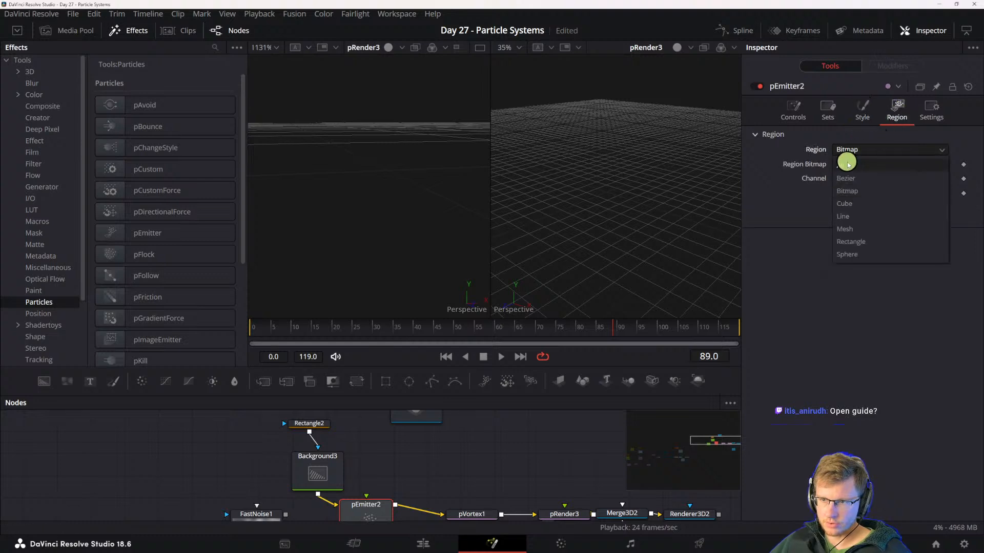
left_click(857, 150)
left_click(863, 108)
left_click(848, 150)
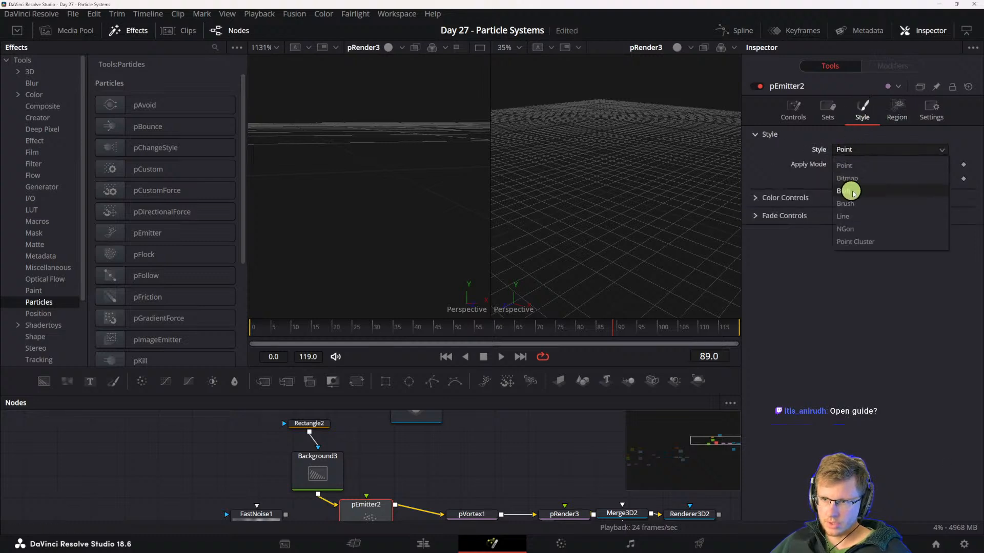
left_click(871, 177)
left_click(894, 114)
left_click(867, 149)
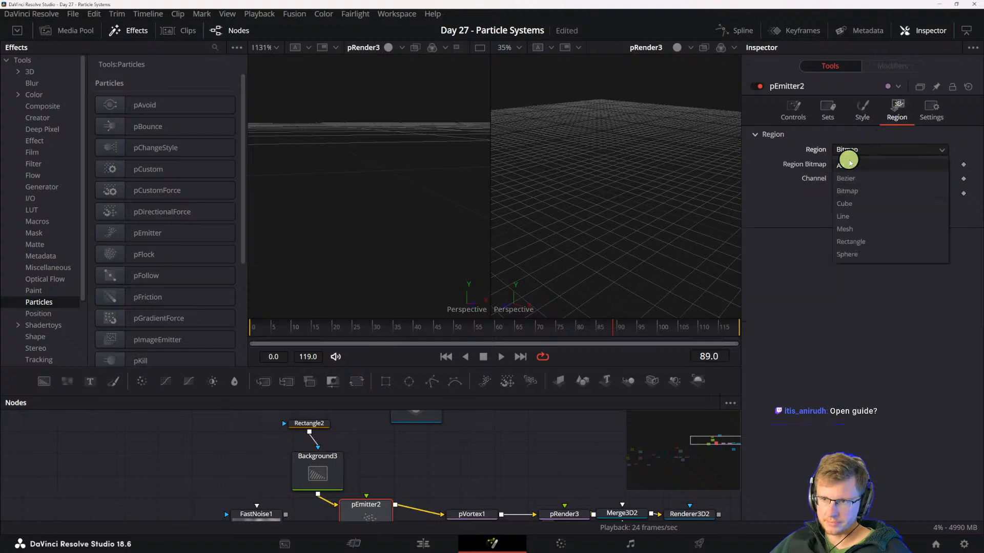
left_click(850, 164)
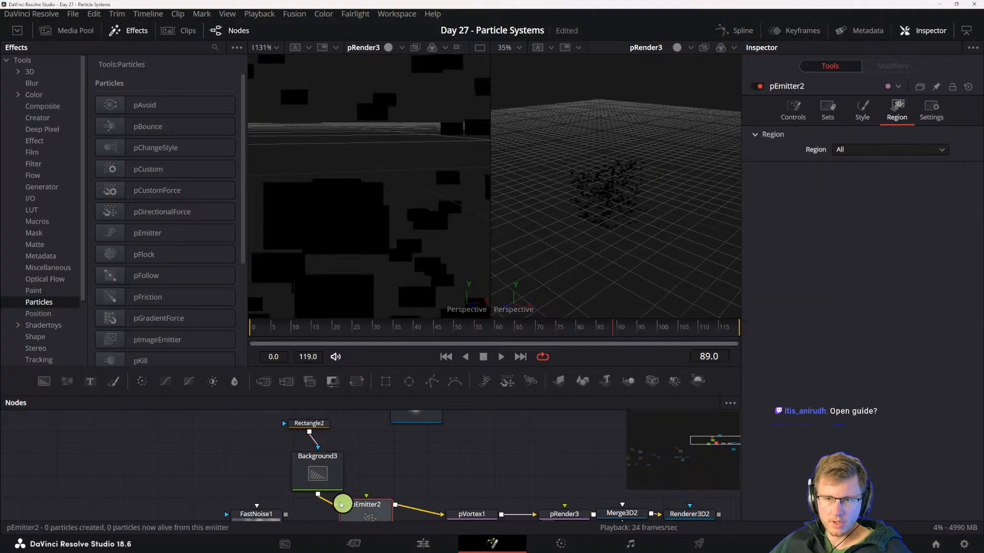
- Line up the Background and its Rectangle mask above the pEmitter and play the simulation to inspect the bitmap particles in 3D
left_click_drag(332, 473, 380, 467)
left_click_drag(313, 423, 345, 422)
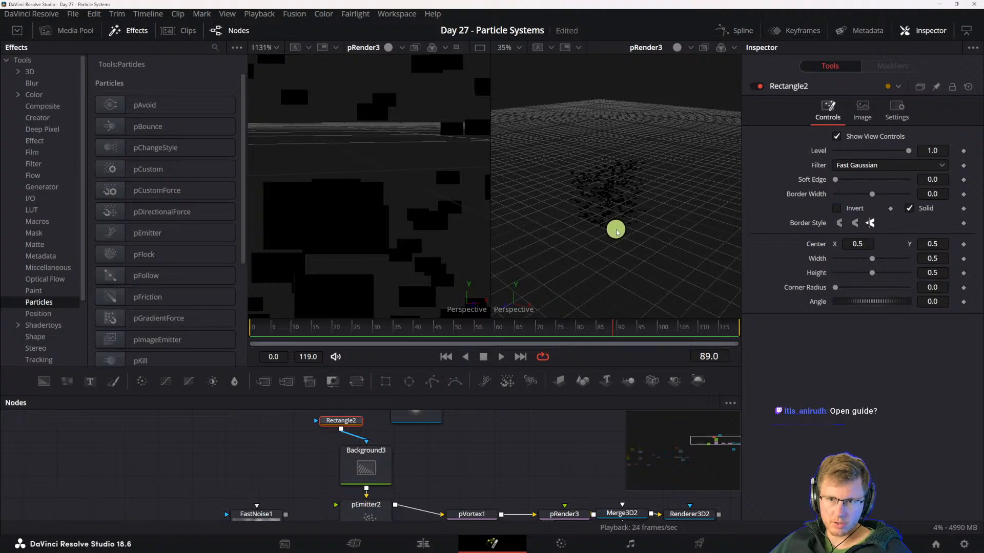
key("ctrl+1")
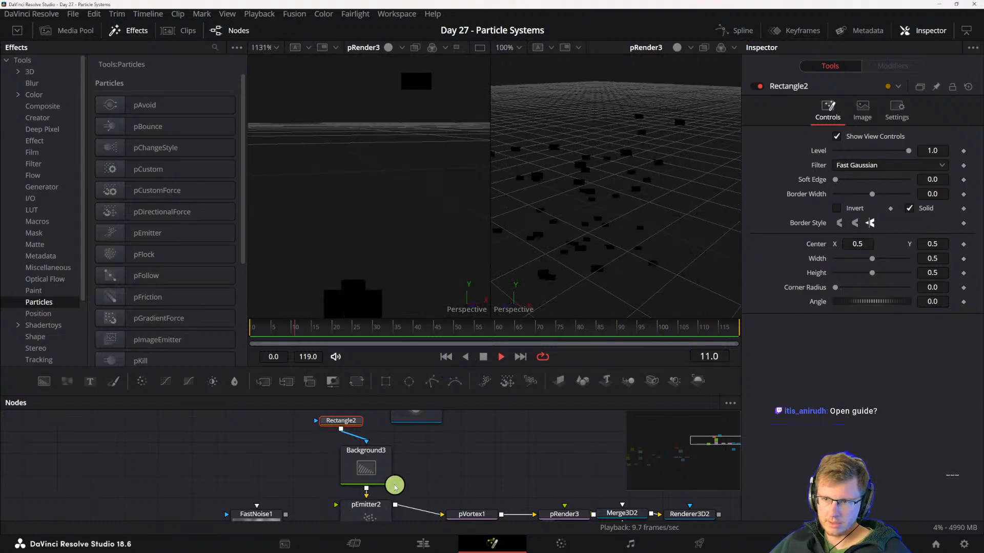
left_click(365, 507)
left_click(793, 108)
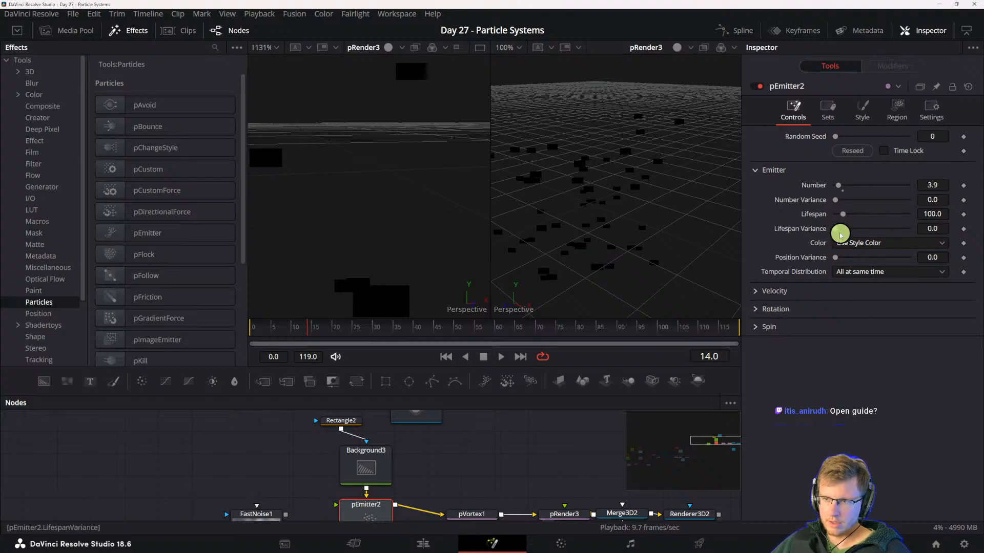
left_click_drag(546, 253, 574, 246)
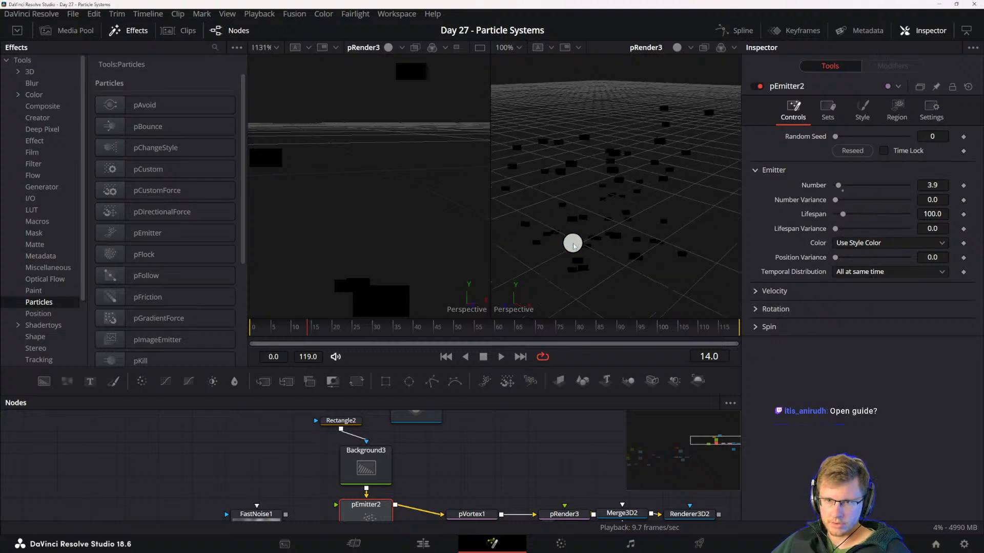
scroll(597, 208, "up", 3)
scroll(623, 211, "down", 1)
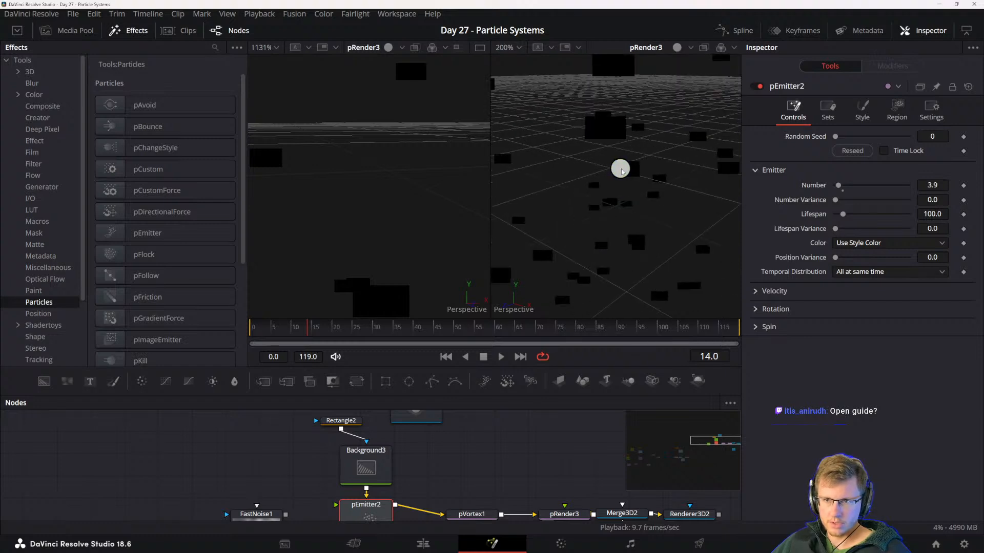
left_click_drag(619, 169, 641, 177)
- Align the Rectangle directly above the Background and move the Shape3D farther away from them
left_click_drag(338, 421, 364, 422)
left_click_drag(499, 464, 505, 479)
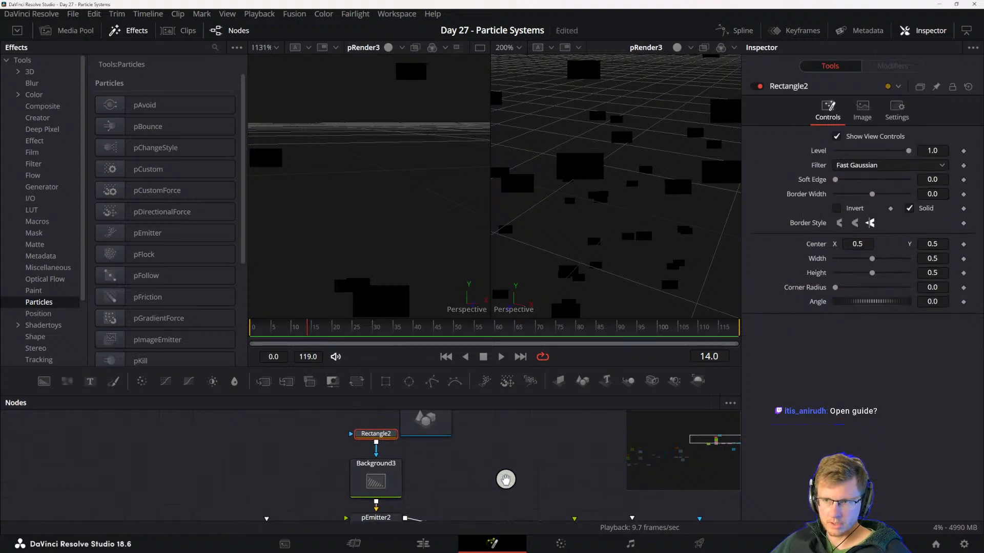
left_click_drag(425, 431, 476, 431)
left_click_drag(480, 458, 495, 412)
left_click(377, 441)
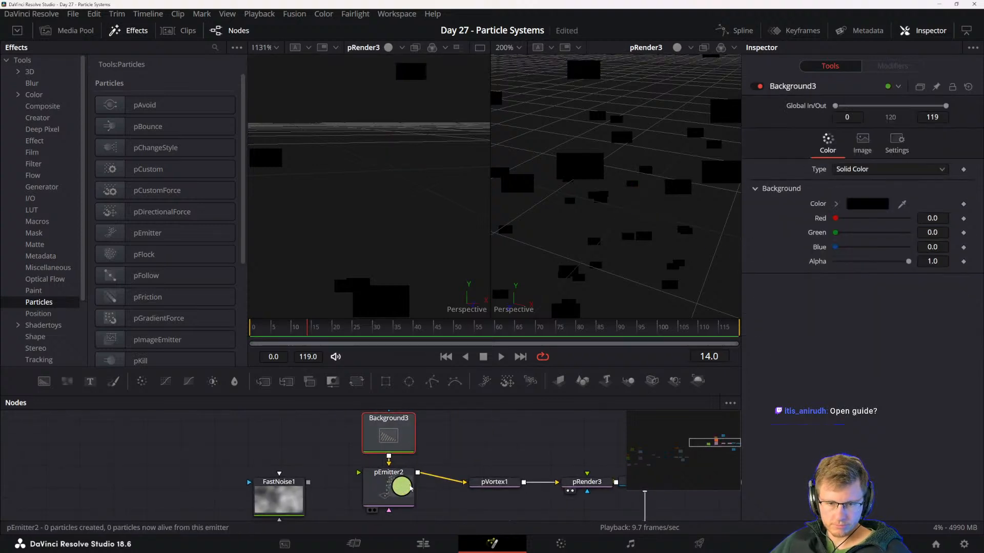
- Turn off Always Face Camera in the pEmitter's rotation settings and add rotation variance to the particles
left_click(401, 487)
left_click(754, 291)
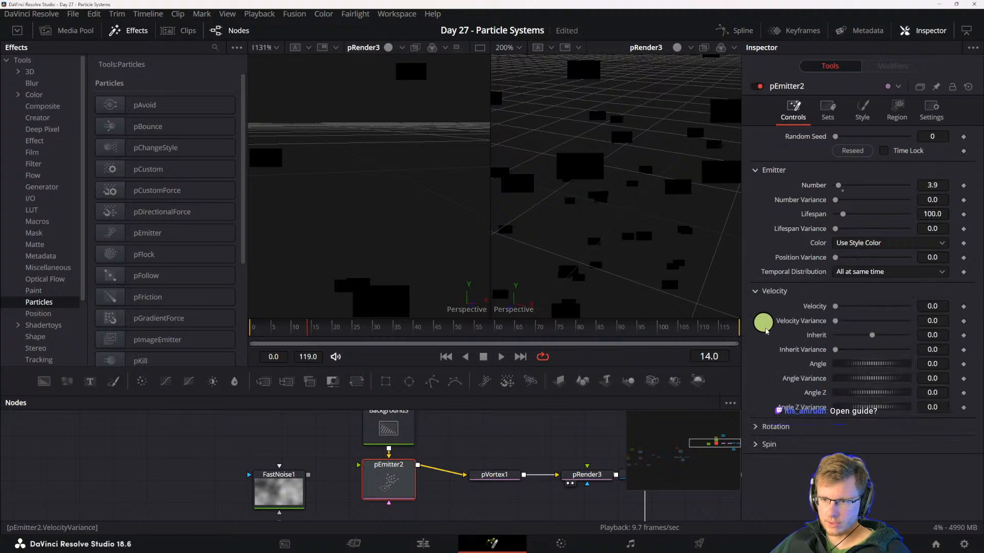
left_click(754, 427)
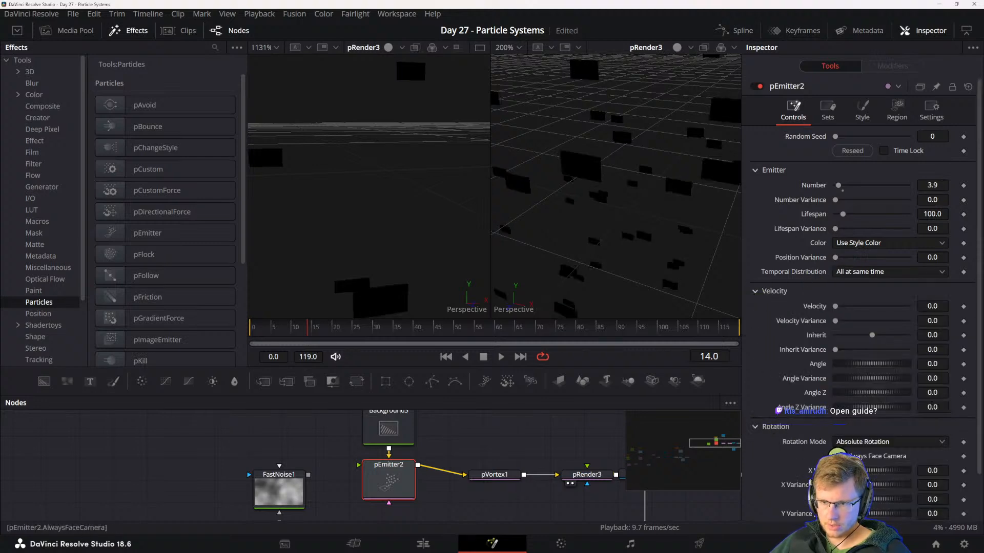
key("space")
scroll(865, 462, "down", 2)
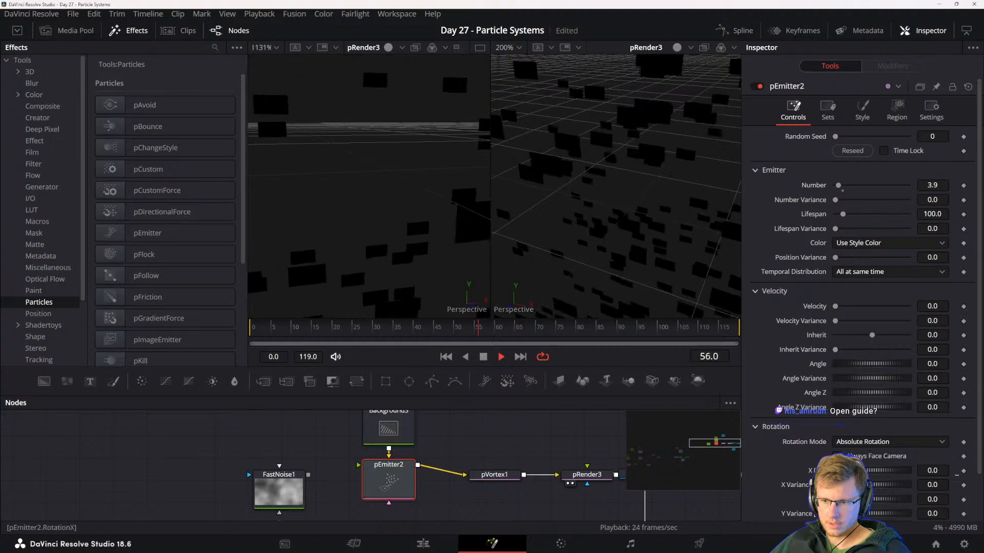
key("space")
left_click_drag(861, 463, 941, 447)
- Set the Background's fill type to Gradient
left_click(397, 434)
left_click(851, 204)
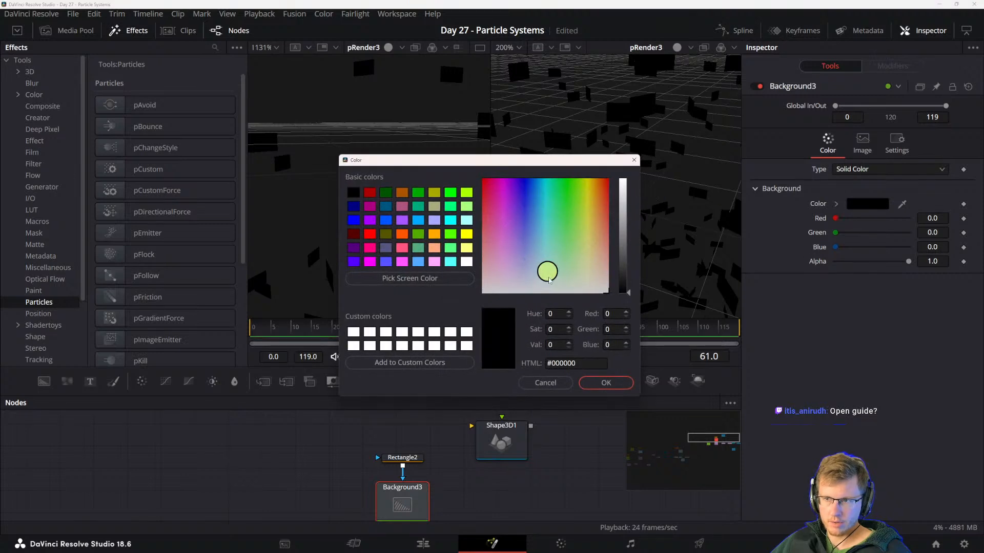
key("Escape")
left_click(890, 169)
left_click(850, 235)
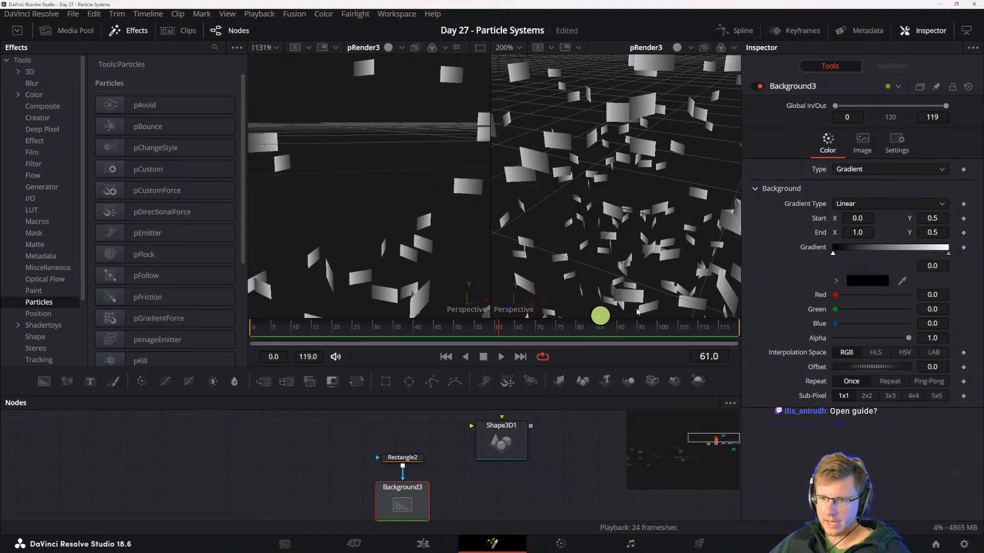
- Set the start colour of the Background's linear gradient to a bright cyan
left_click(868, 279)
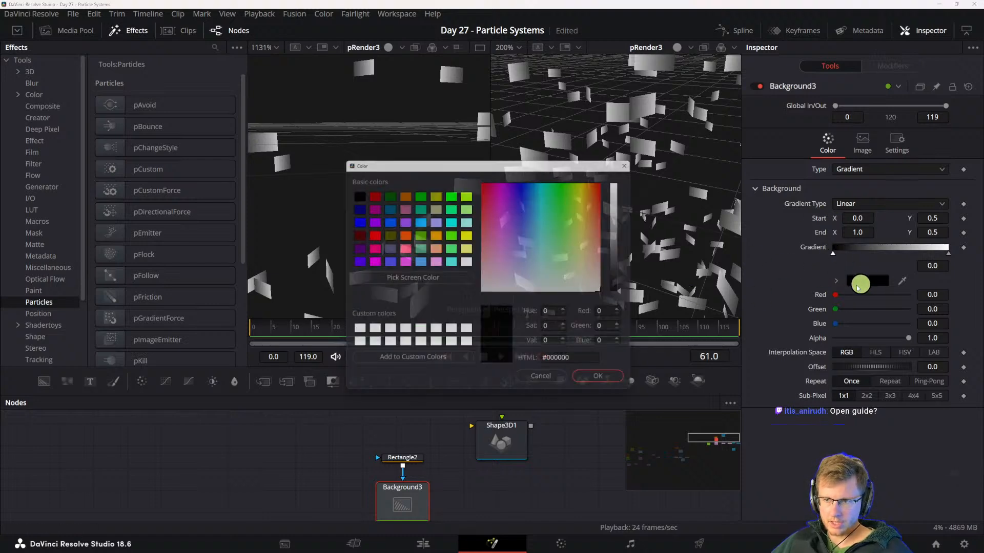
left_click_drag(571, 256, 545, 190)
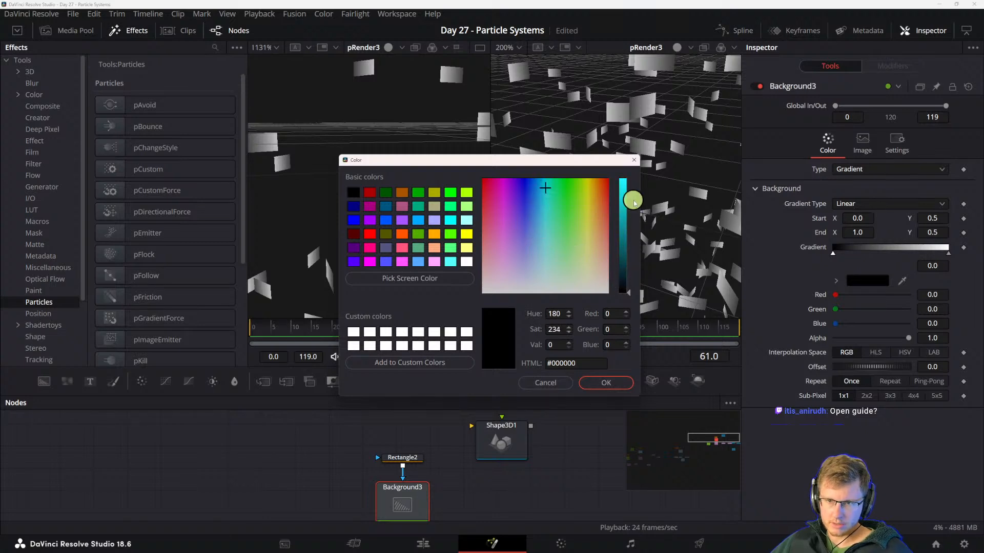
left_click_drag(633, 203, 623, 187)
left_click(603, 385)
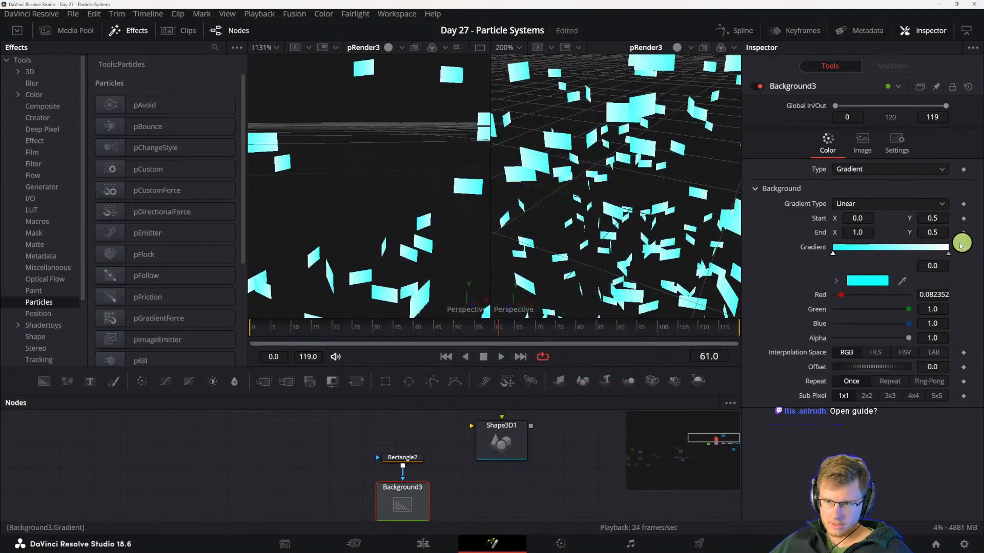
- Set the end colour of the Background's gradient to yellow #ffe100
left_click(948, 253)
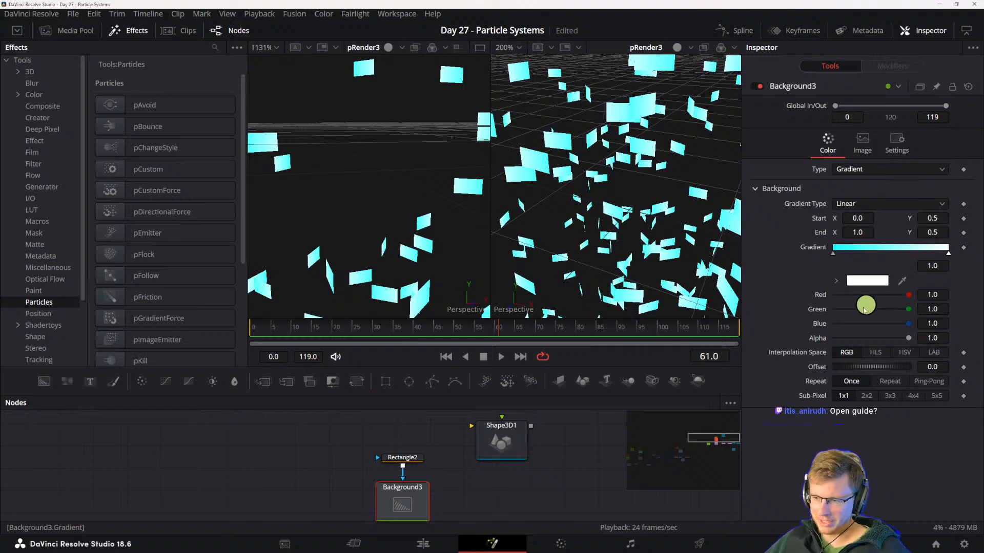
left_click(862, 279)
left_click_drag(571, 207, 591, 154)
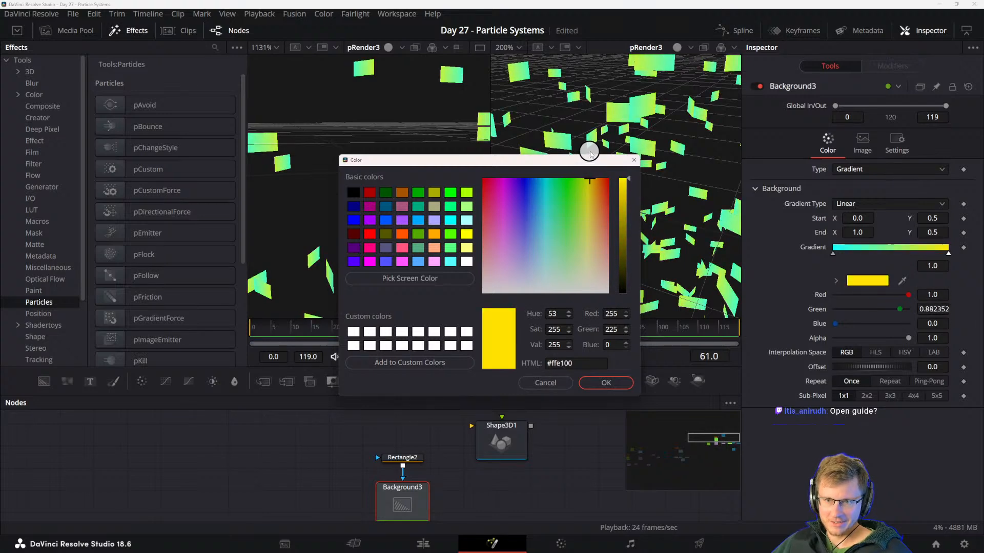
left_click(604, 384)
- Play the simulation and examine the gradient-coloured particles from a wider view
left_click_drag(542, 463, 496, 499)
key("space")
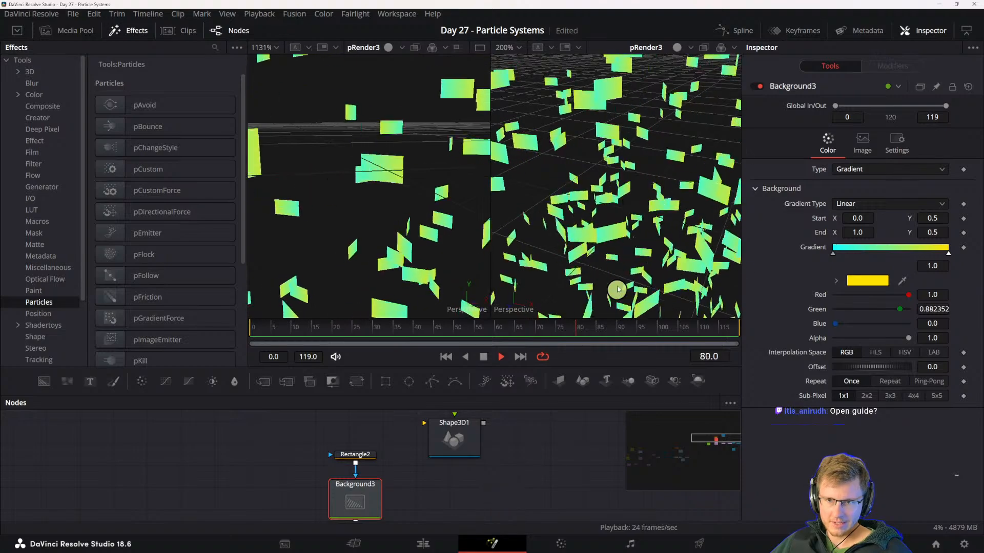
scroll(616, 289, "down", 1)
left_click_drag(617, 290, 616, 225)
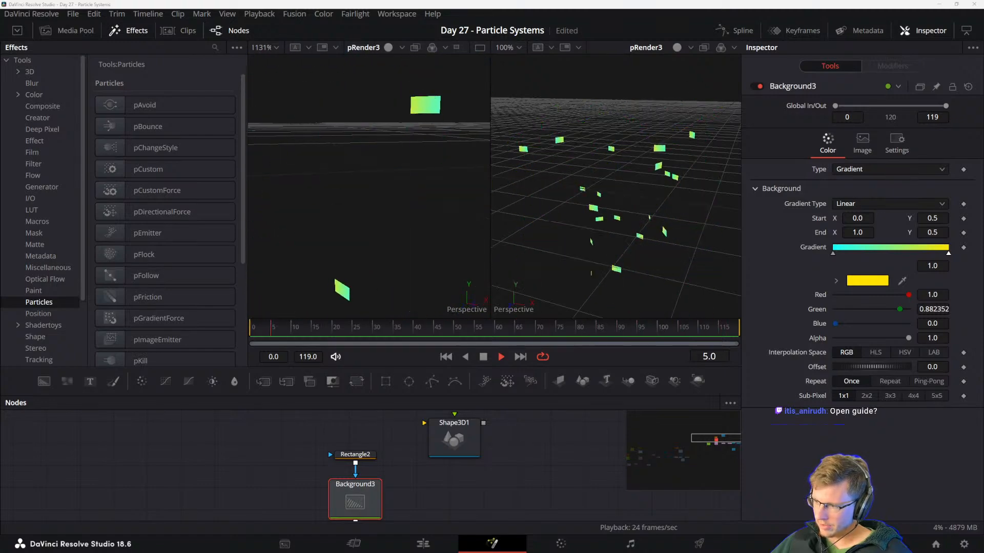
left_click_drag(488, 481, 476, 463)
scroll(489, 488, "down", 3)
scroll(506, 497, "up", 5)
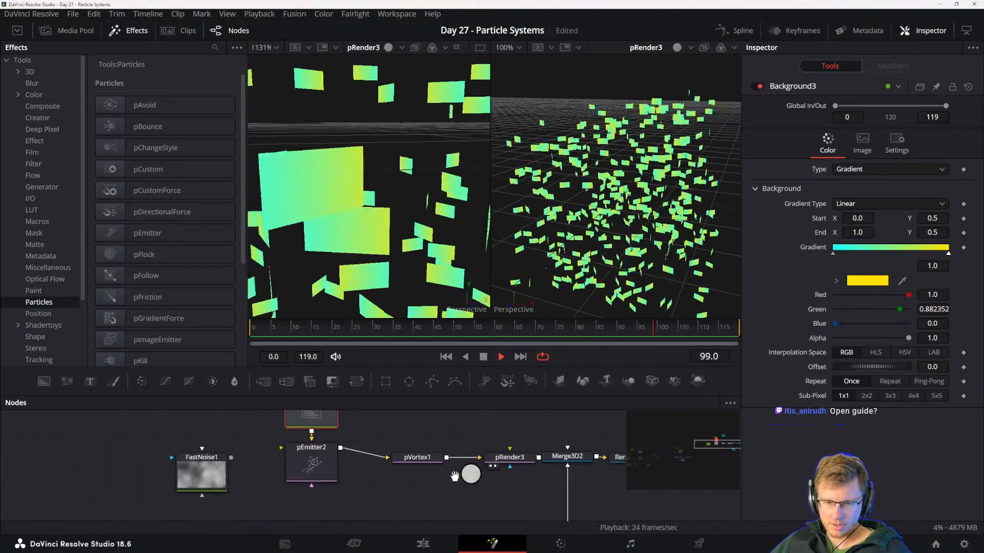
- Spread out the pRender, Merge3D and Renderer3D nodes to make room for another node after the pRender
left_click(436, 468)
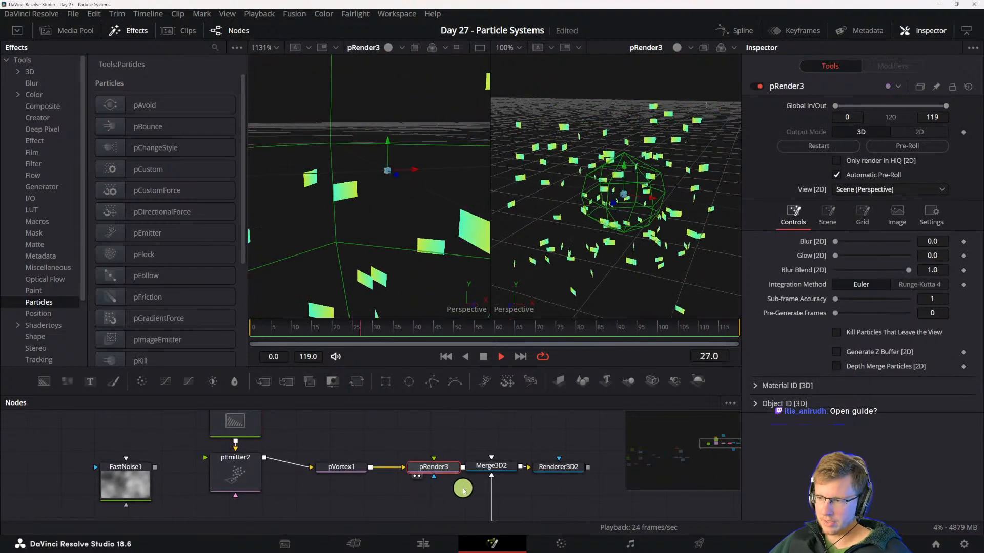
left_click_drag(406, 502, 444, 513)
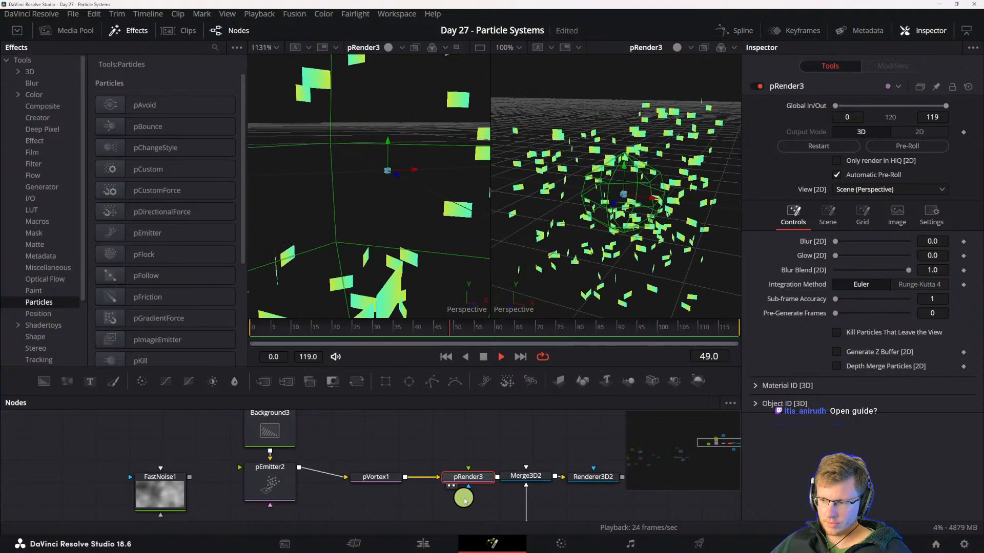
left_click_drag(477, 482, 444, 483)
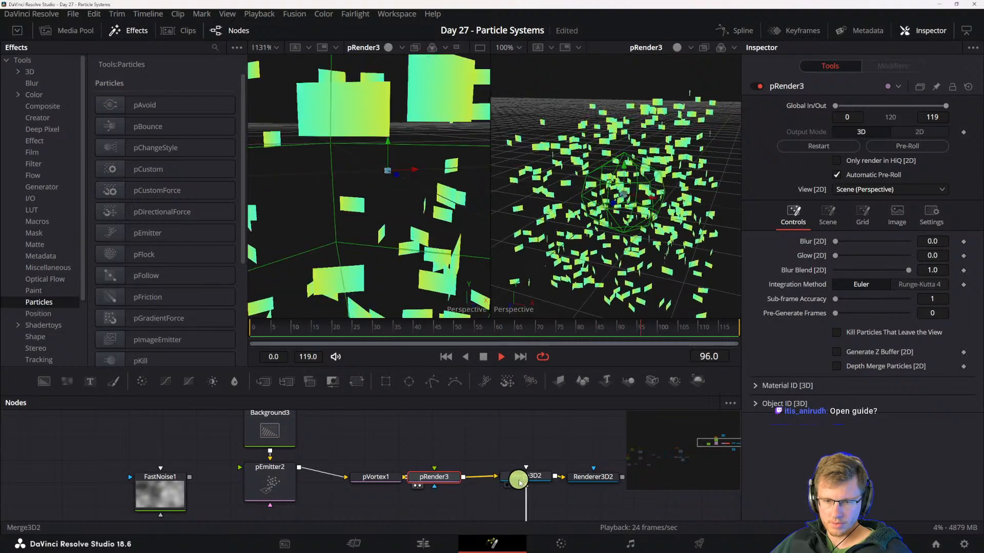
left_click(518, 478)
left_click(587, 481, "ctrl")
left_click_drag(582, 482, 627, 483)
left_click(444, 478)
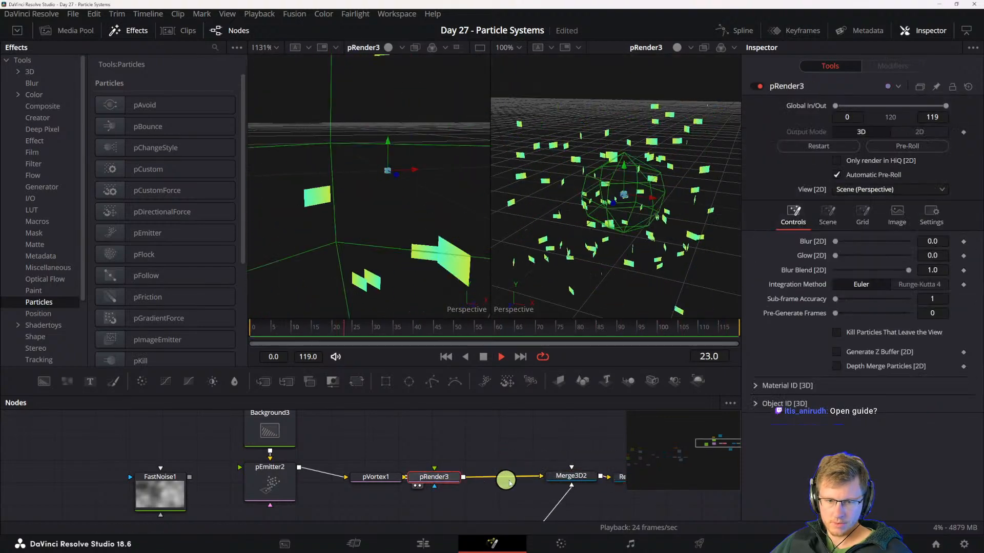
- Insert a Replicate 3D node between the pRender and the Merge3D
key("shift+space")
type("render")
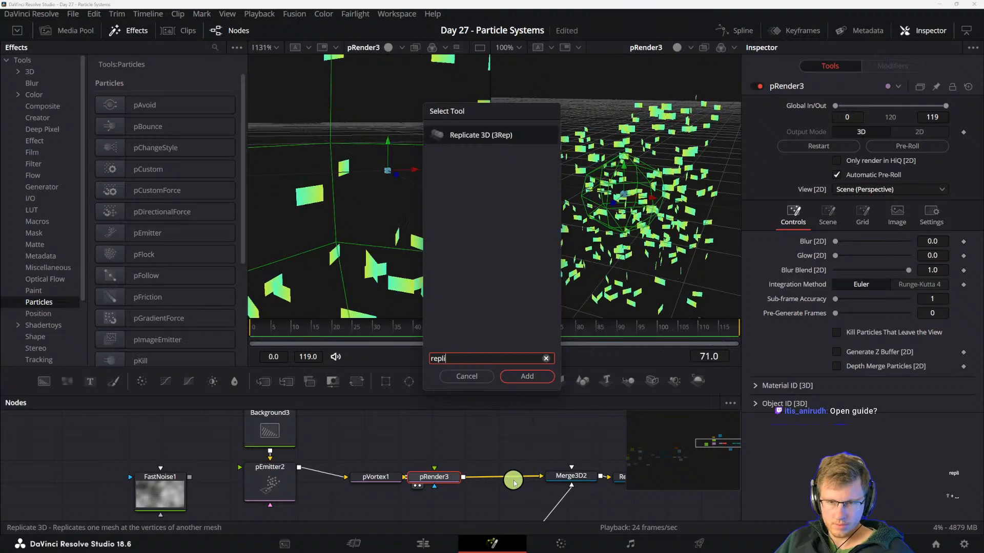
type("ca")
key("Return")
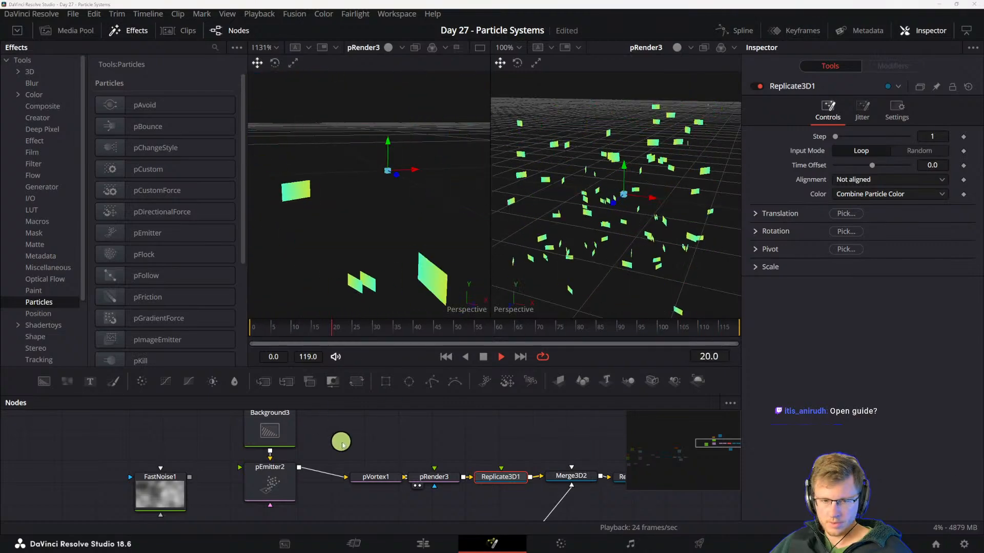
- Move the Shape3D above the Replicate3D and connect it as the object to replicate
left_click_drag(342, 441, 358, 483)
left_click_drag(382, 448, 493, 462)
left_click_drag(535, 486, 498, 440)
left_click_drag(445, 422, 465, 507)
left_click(469, 506)
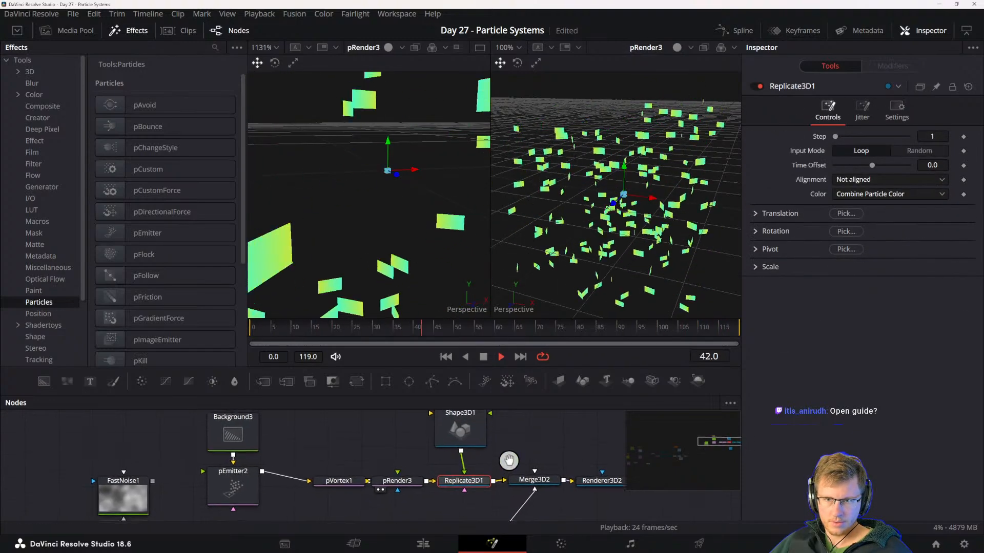
- Reduce the size of the Shape3D cube to 0.0
scroll(501, 468, "down", 1)
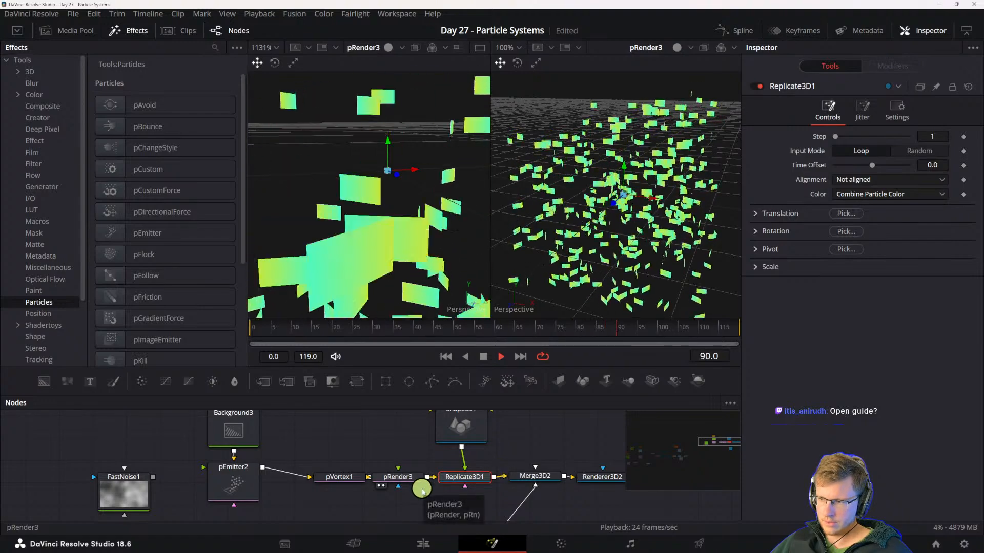
scroll(462, 472, "up", 1)
left_click(462, 461)
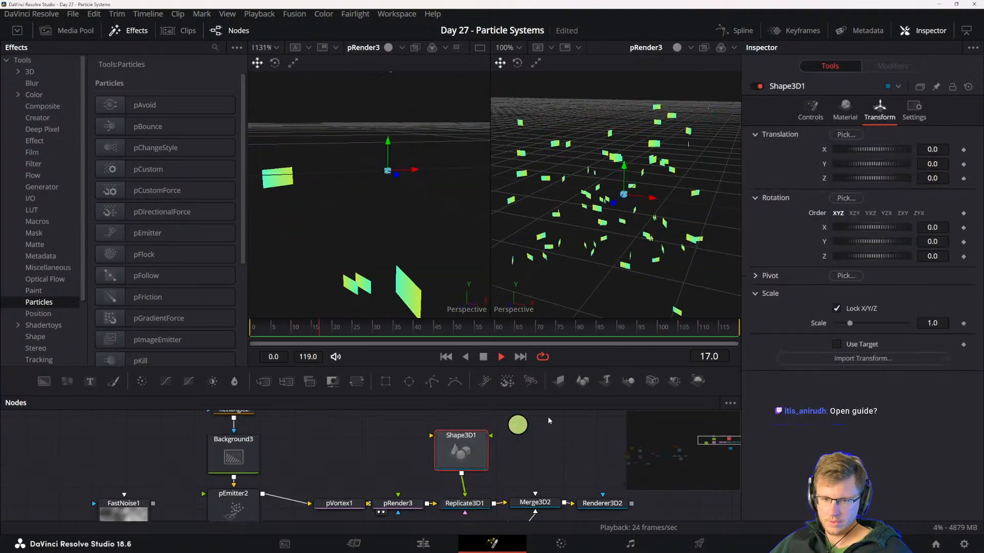
left_click(812, 114)
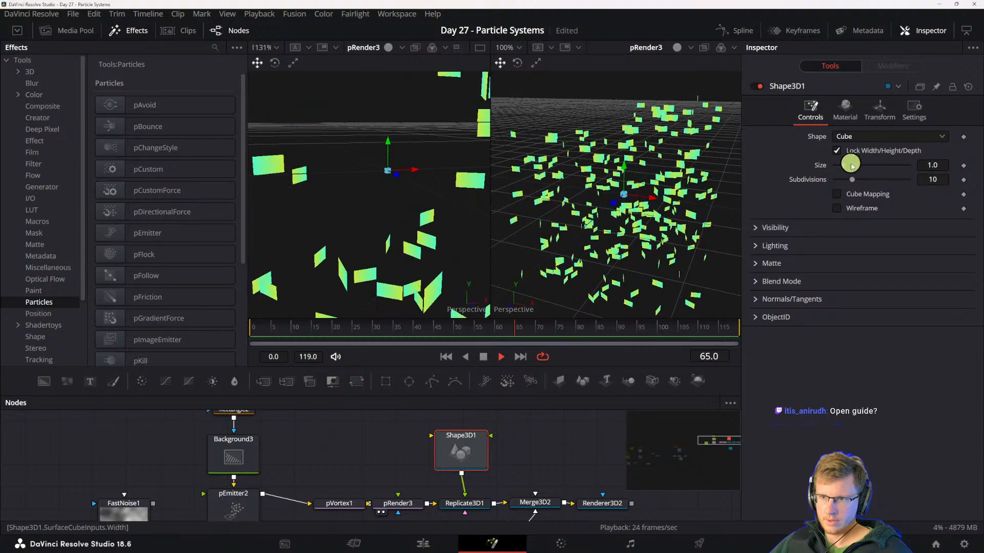
left_click_drag(844, 169, 837, 169)
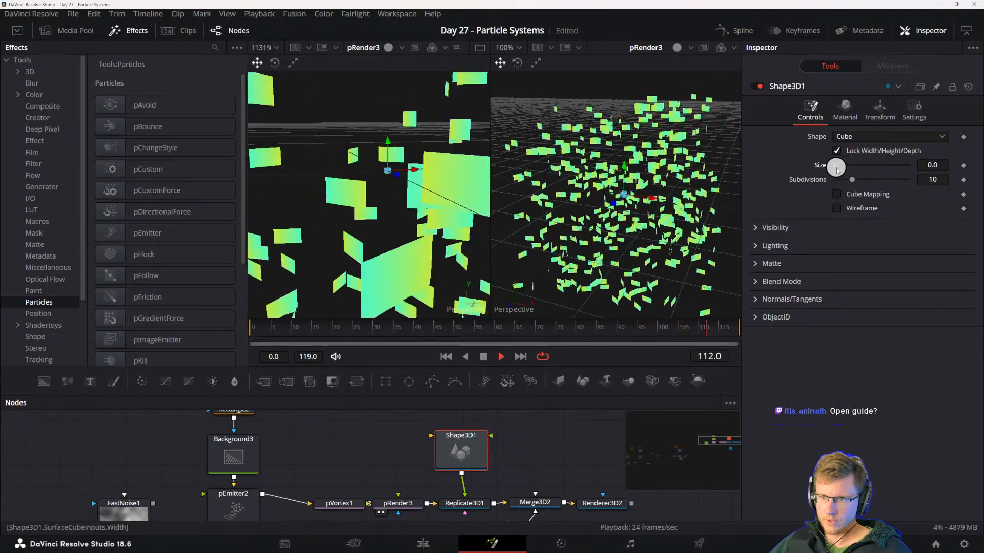
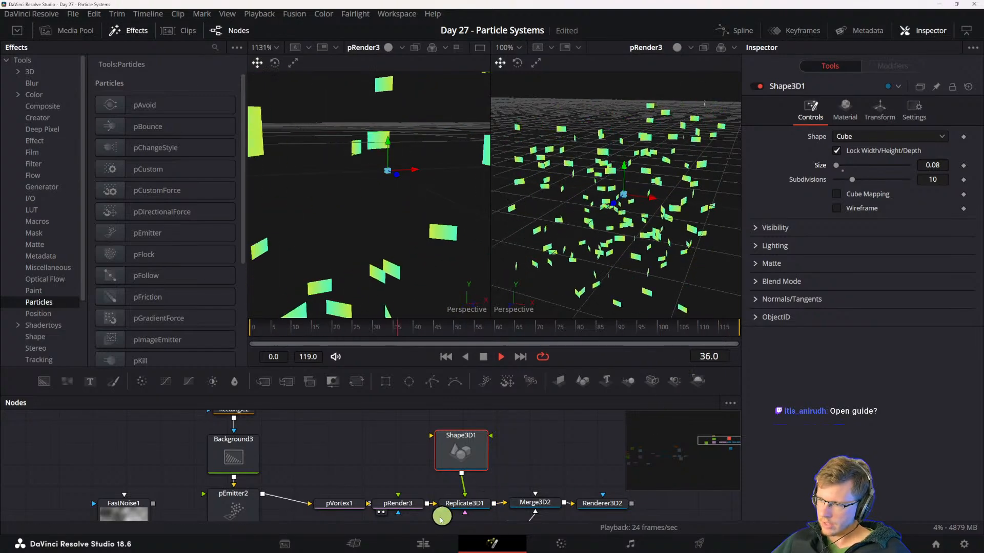
- Disconnect the gradient Background node from the pEmitter's style bitmap input
left_click(395, 508)
scroll(405, 503, "down", 1)
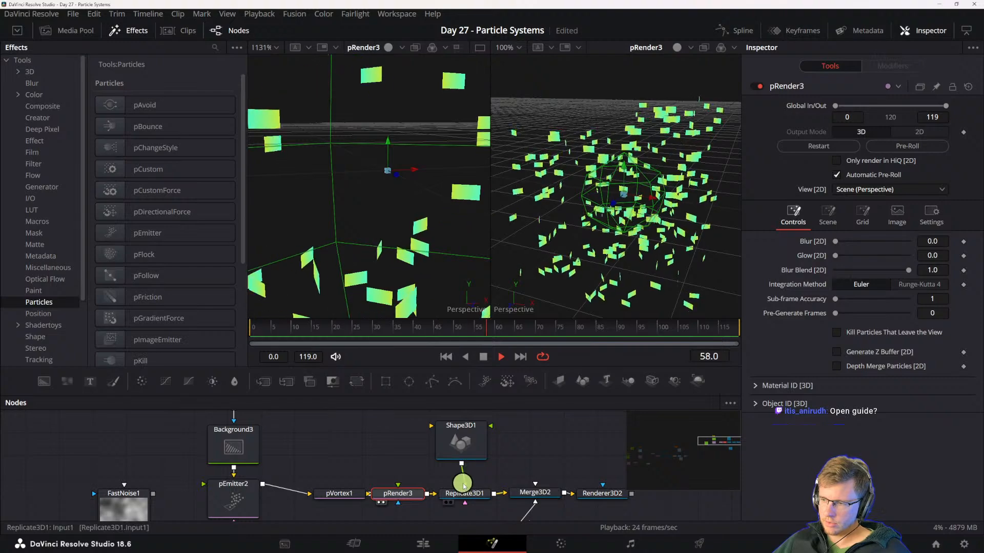
scroll(466, 441, "up", 1)
left_click(469, 438)
left_click_drag(522, 469, 511, 446)
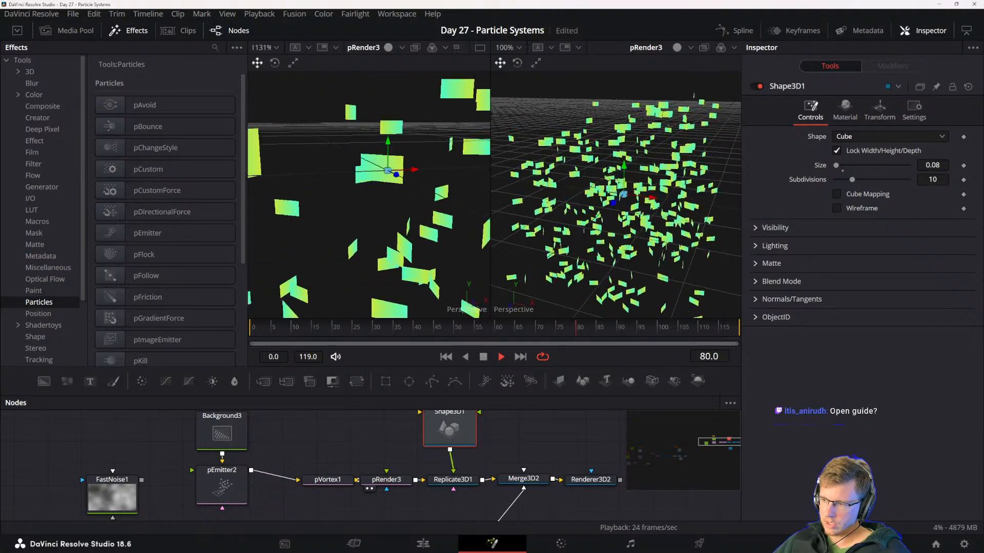
left_click_drag(330, 466, 376, 478)
mouse_move(326, 458)
left_mouse_down()
mouse_move(333, 481)
mouse_move(319, 443)
left_mouse_up()
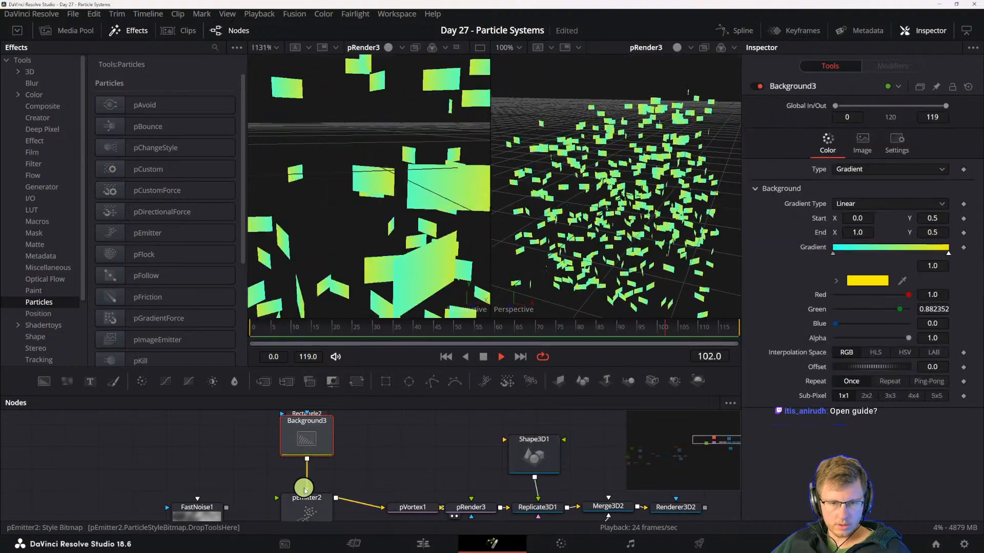
left_click_drag(314, 478, 349, 497)
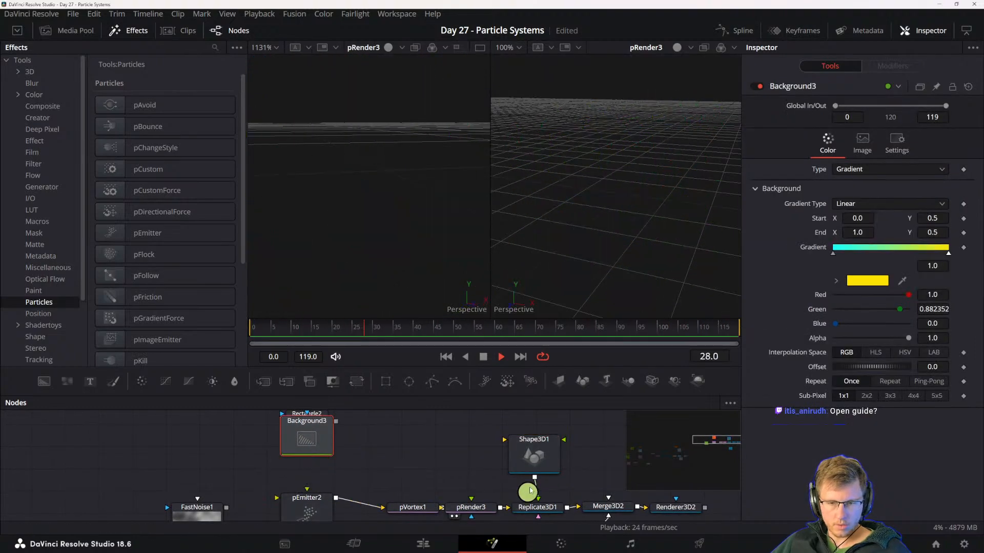
- Check the settings of the Shape3D, Replicate3D, pRender, pVortex and pEmitter nodes in turn
left_click(528, 464)
left_click(545, 506)
left_click_drag(545, 506, 528, 486)
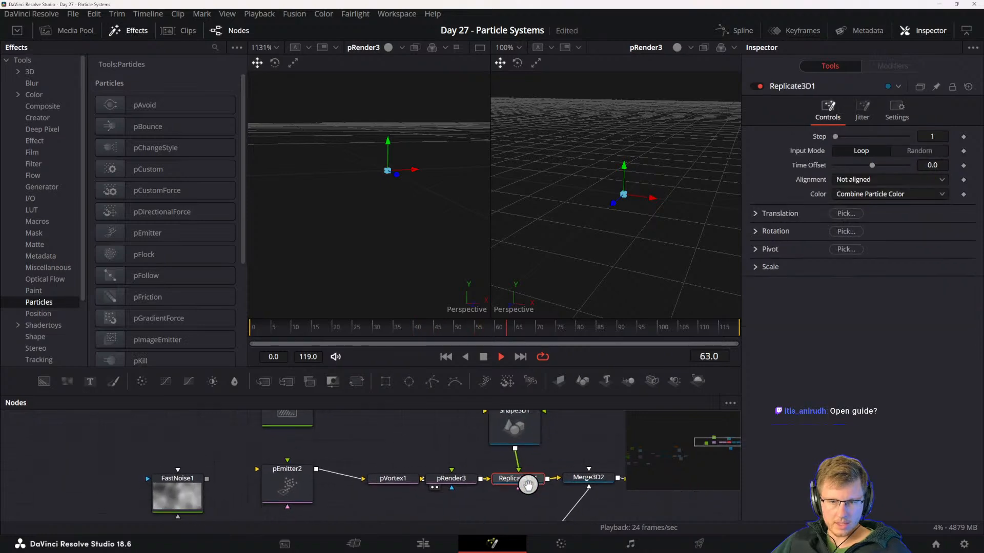
left_click(449, 482)
left_click(395, 483)
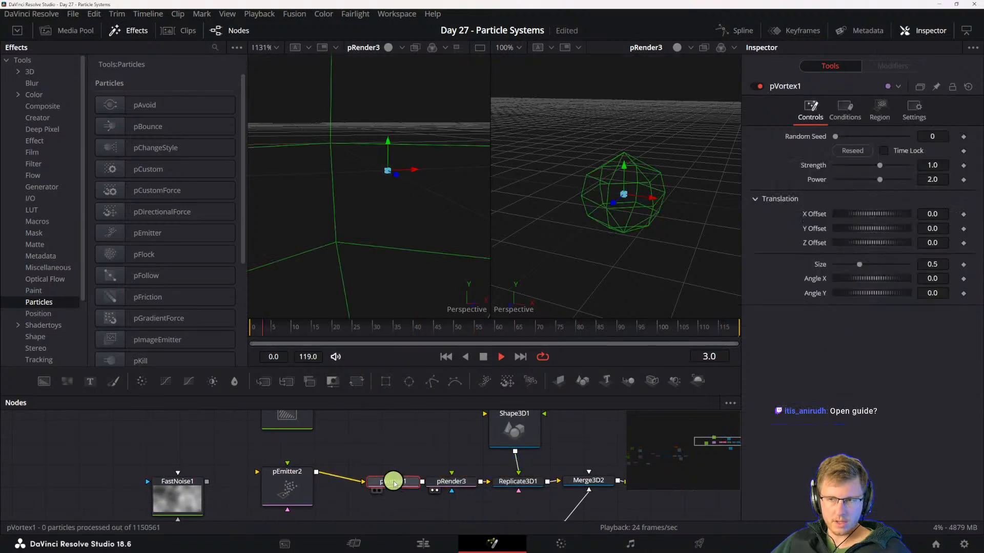
left_click(297, 486)
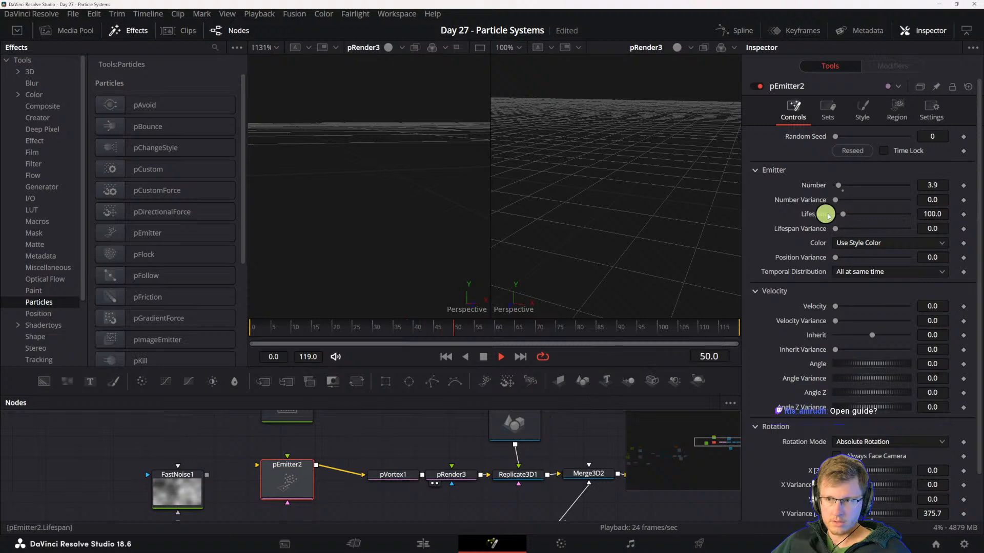
- Tighten the node row by moving the pVortex, pRender, Replicate3D, Shape3D, Merge3D and Renderer3D closer to the pEmitter
left_click_drag(405, 473, 357, 464)
left_click_drag(450, 472, 421, 465)
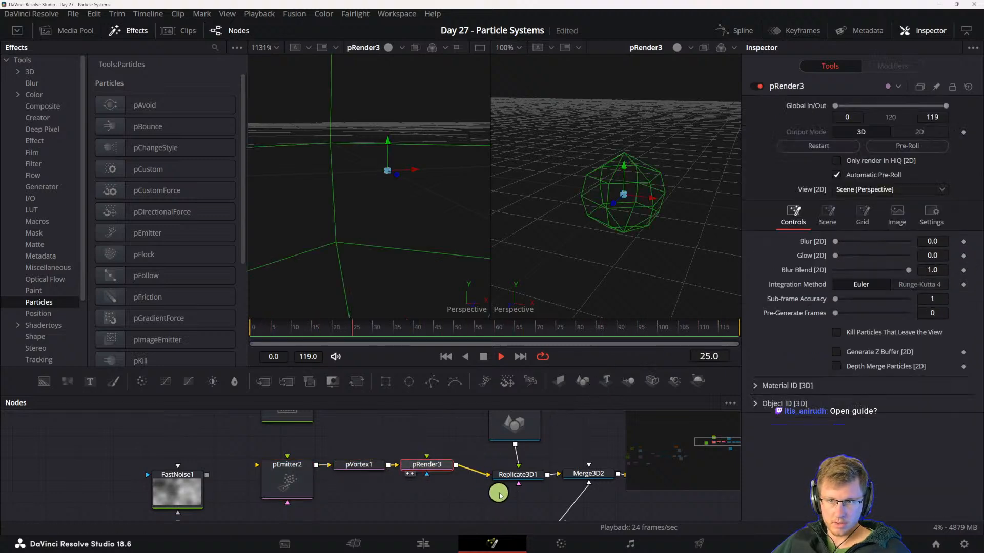
left_click_drag(496, 476, 473, 467)
left_click_drag(512, 438, 492, 446)
scroll(493, 460, "up", 2)
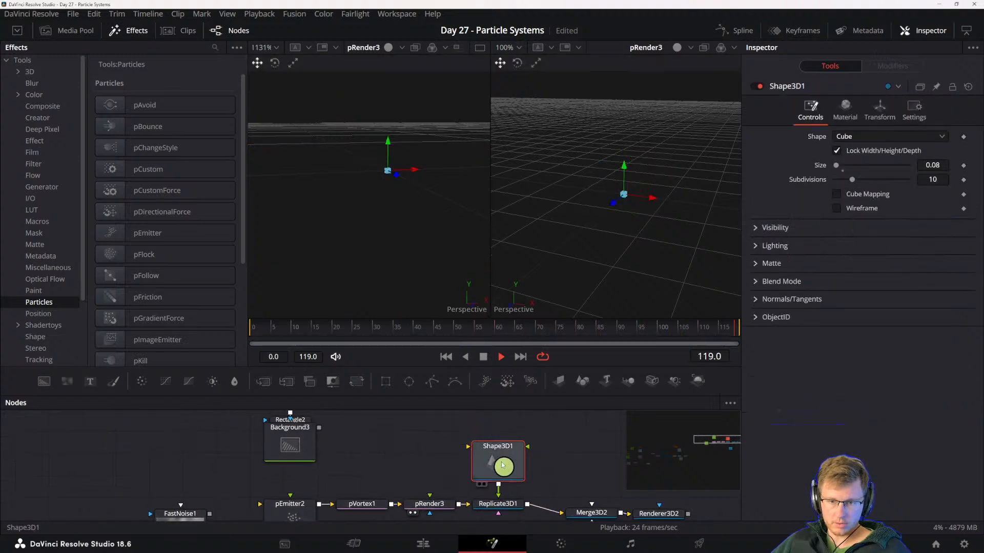
scroll(500, 477, "down", 2)
left_click(290, 466)
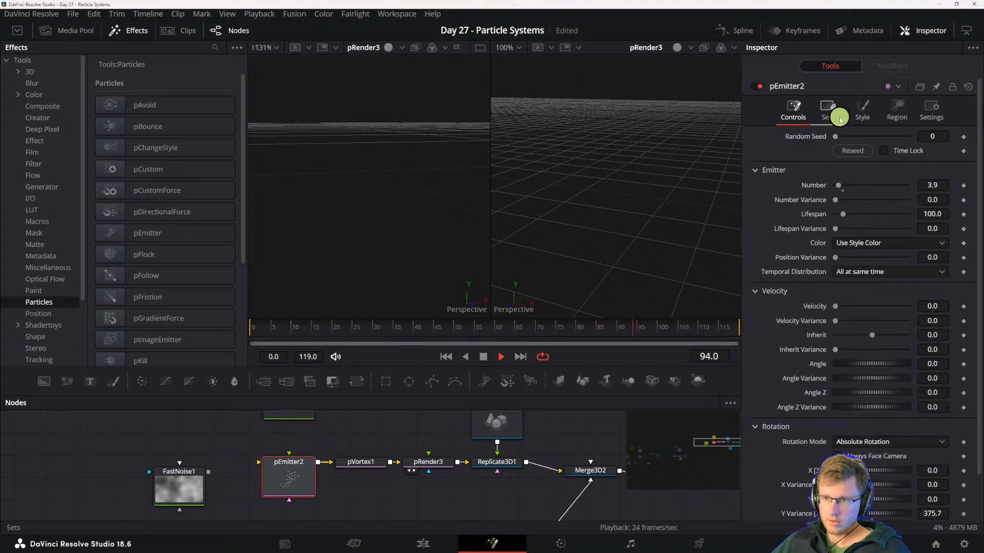
left_click_drag(372, 446, 577, 478)
left_click_drag(217, 483, 259, 467)
left_click(259, 469)
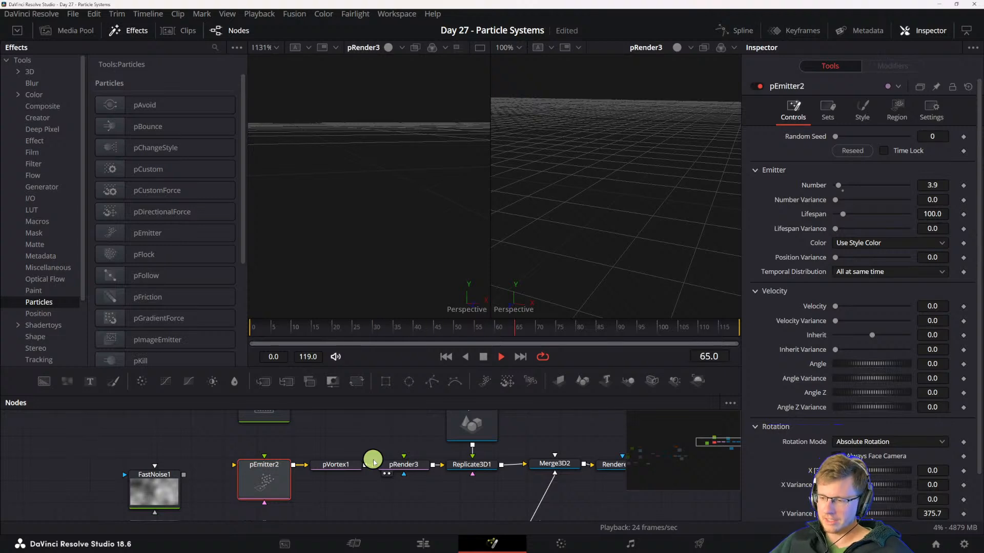
left_click_drag(313, 447, 337, 461)
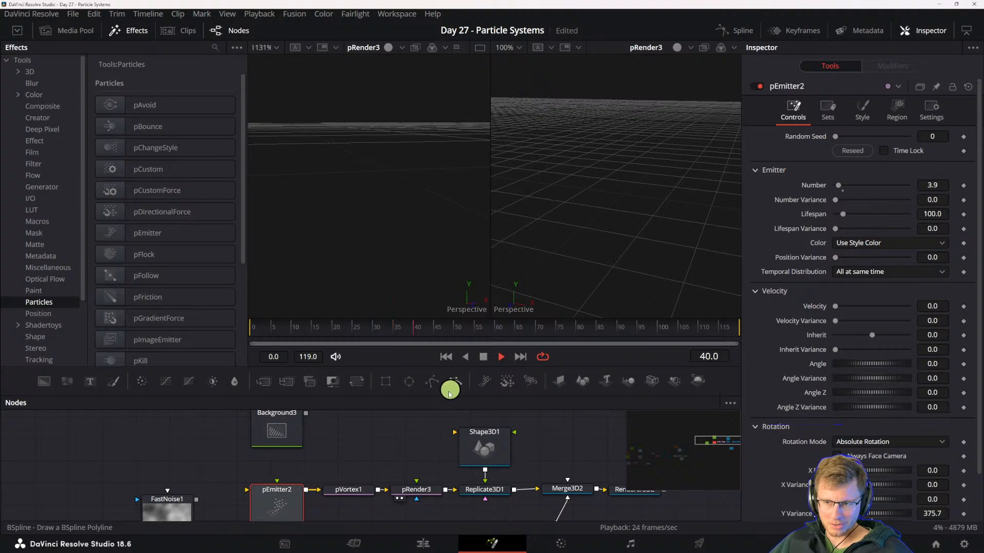
left_click_drag(375, 477, 378, 470)
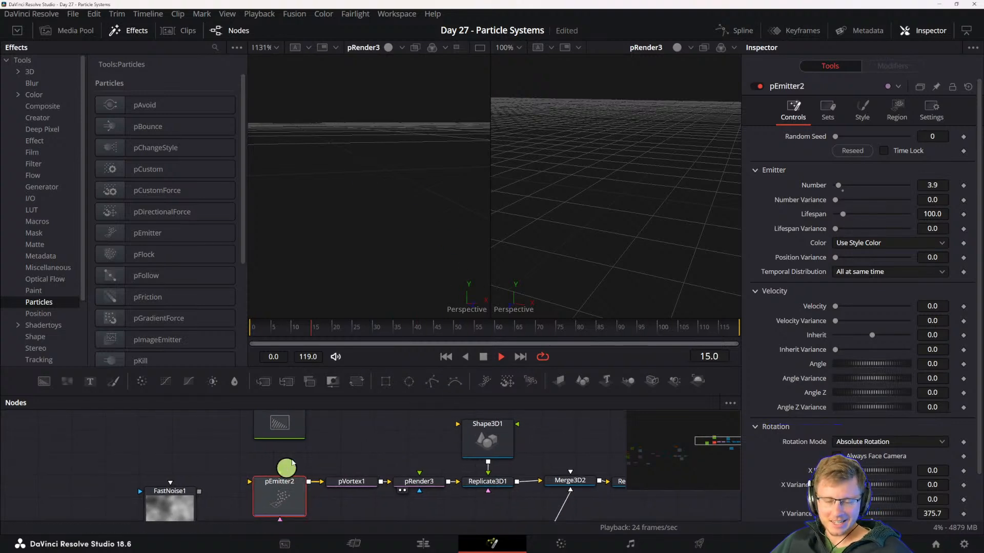
left_click_drag(366, 468, 273, 478)
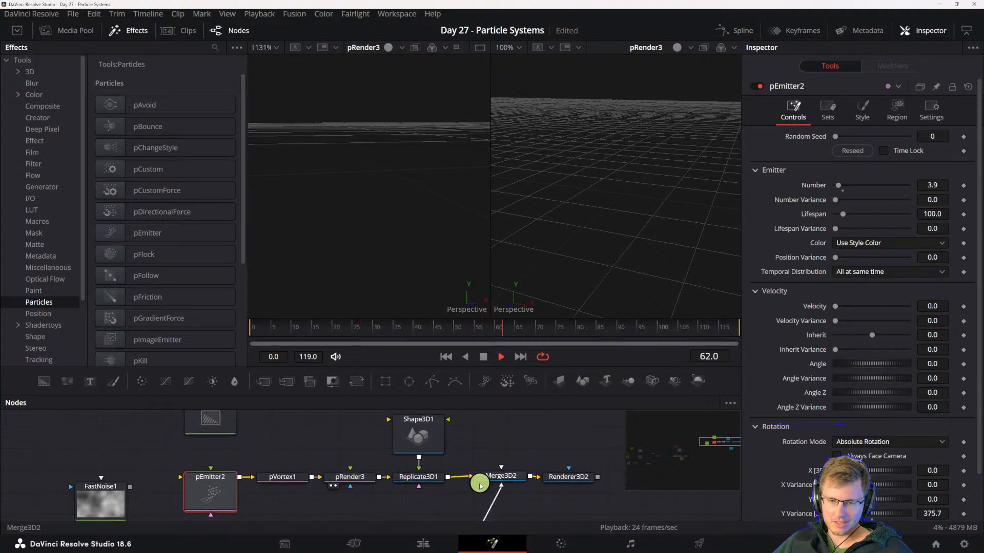
left_click_drag(347, 467, 398, 470)
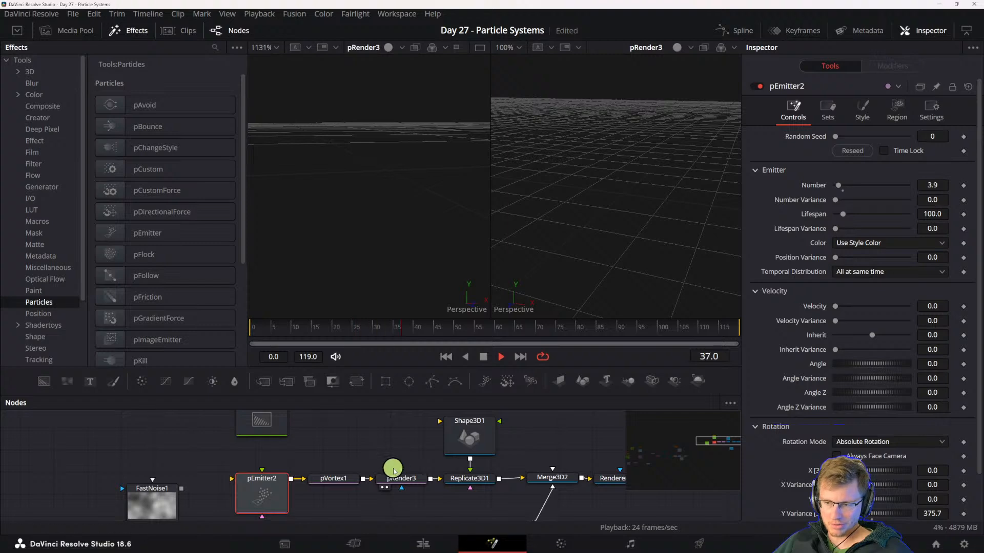
left_click_drag(393, 467, 339, 470)
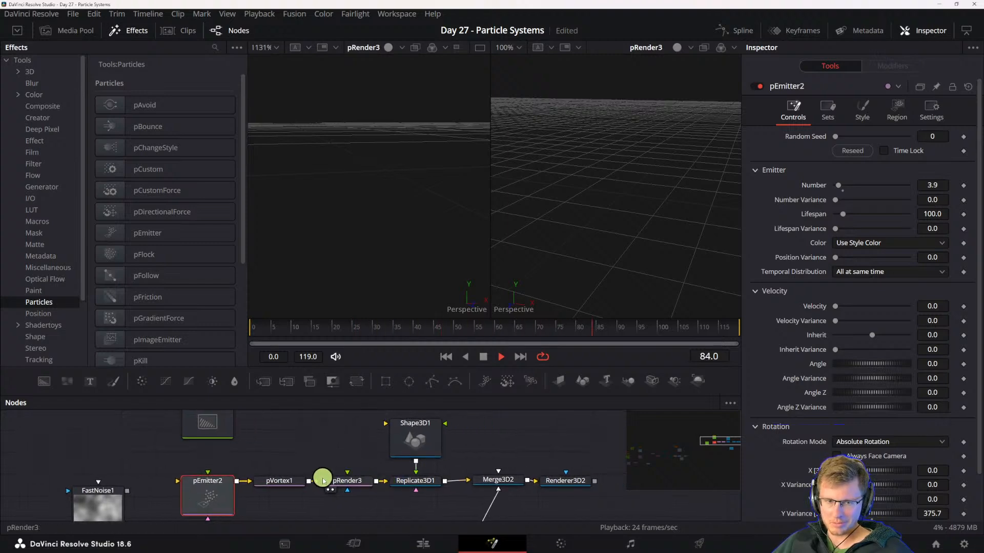
mouse_move(277, 484)
left_mouse_down()
mouse_move(341, 487)
mouse_move(287, 475)
left_mouse_up()
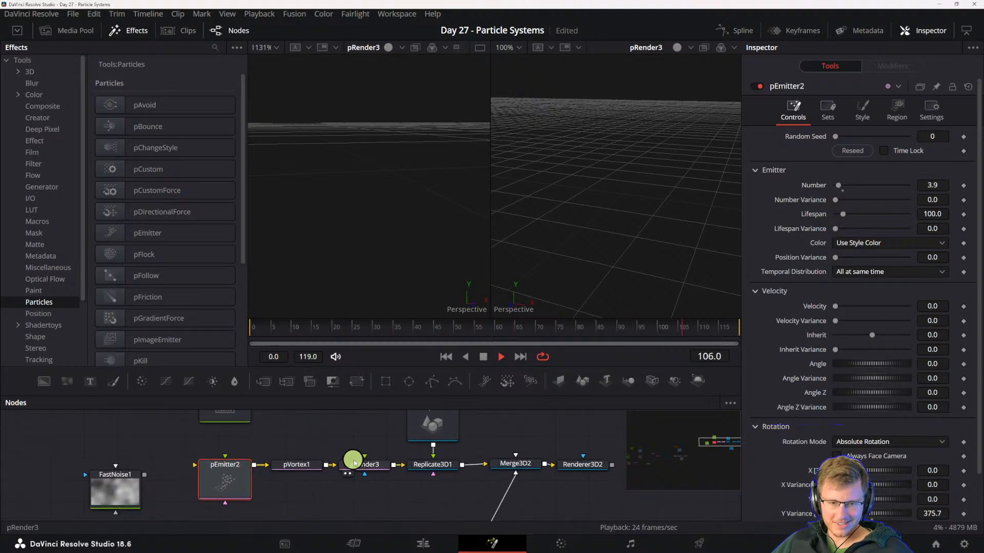
- Keep the pEmitter's Bitmap style and set its emission region to Mesh
left_click(866, 110)
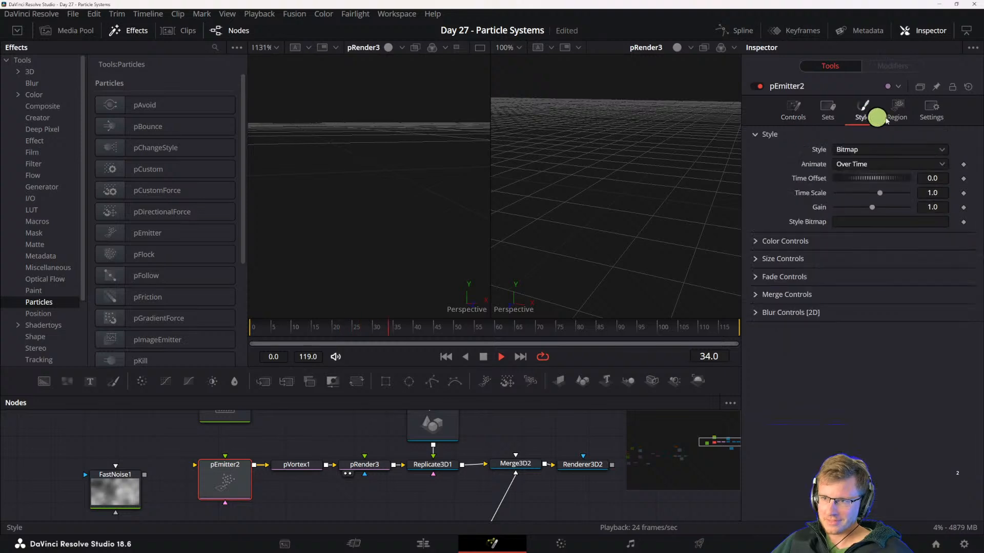
left_click(849, 150)
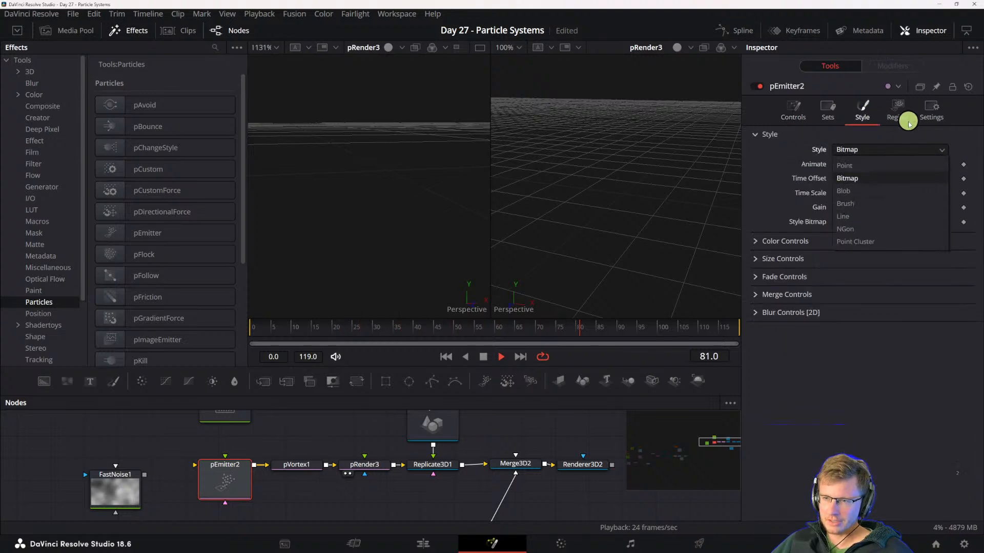
left_click(894, 111)
left_click(856, 149)
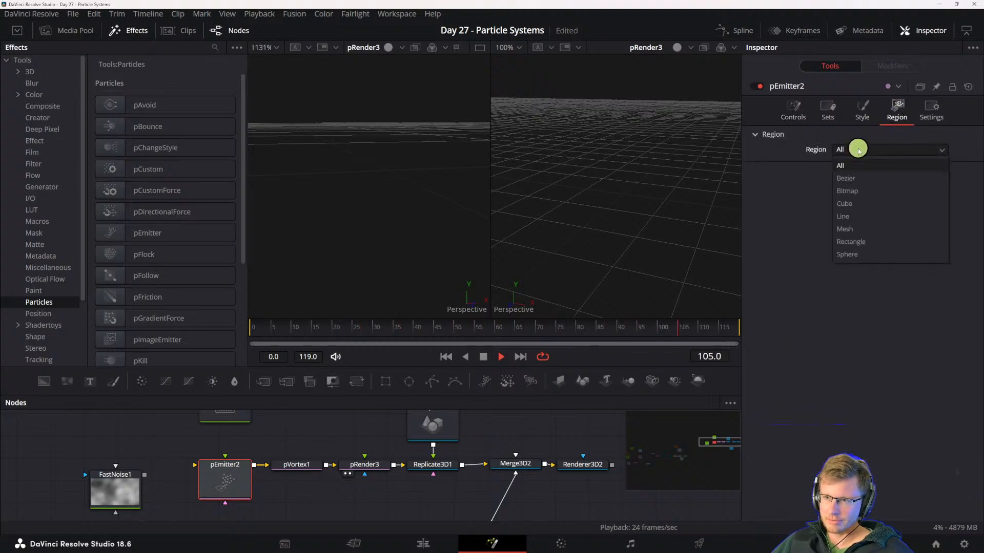
left_click(853, 228)
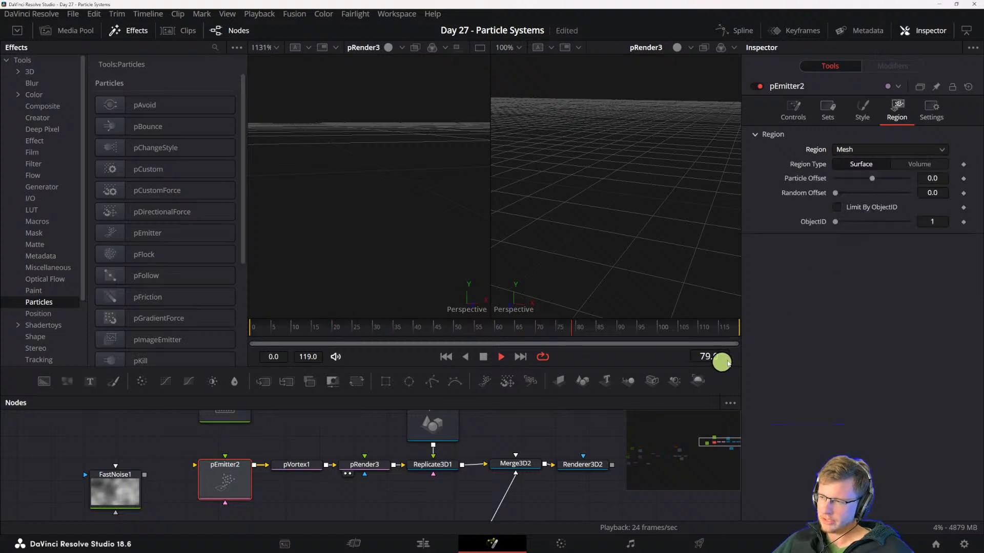
- Show the Merge3D output and the Renderer3D output one after the other in the second viewer
left_click(443, 466)
left_click(513, 466)
key("2")
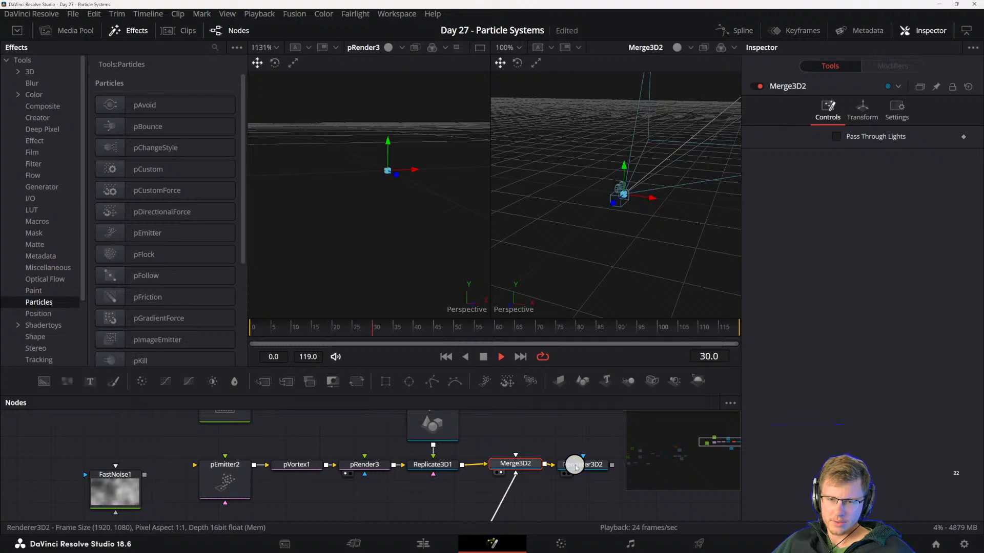
left_click(575, 467)
key("2")
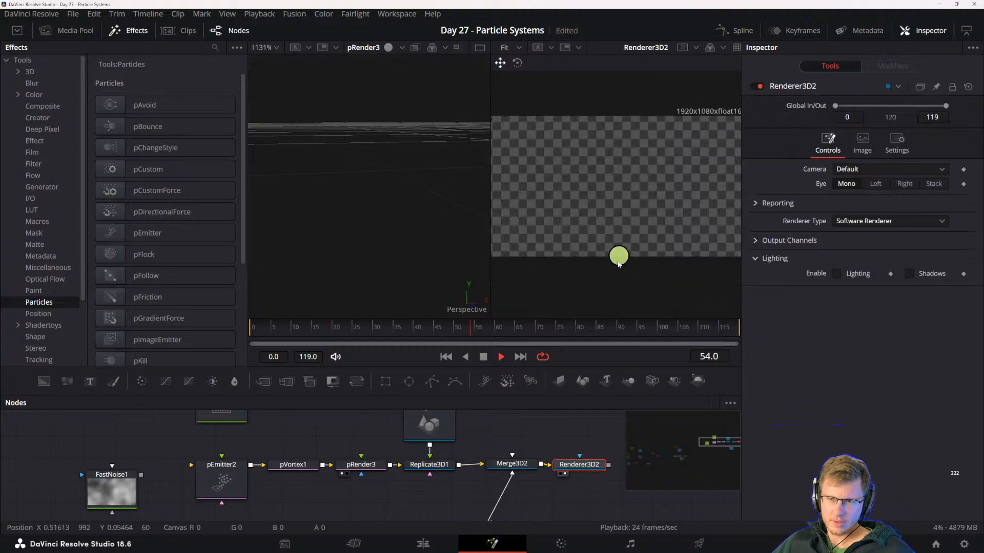
- Try pulling the Replicate3D and Shape3D out of the chain to feed the pEmitter, with the pRender connected directly to the Merge3D
left_click(430, 469)
left_click_drag(433, 470, 491, 473)
left_click_drag(489, 429, 308, 428)
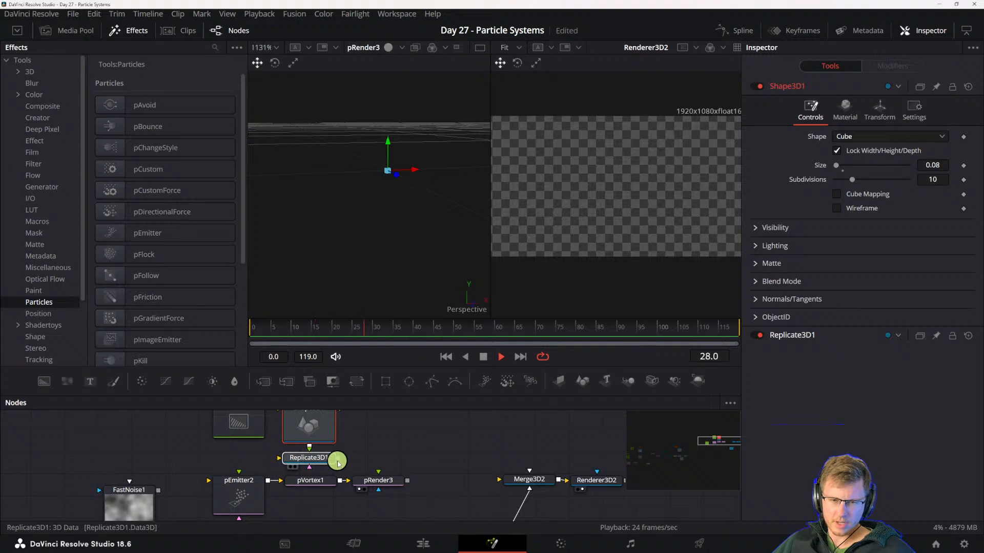
left_click_drag(337, 458, 252, 495)
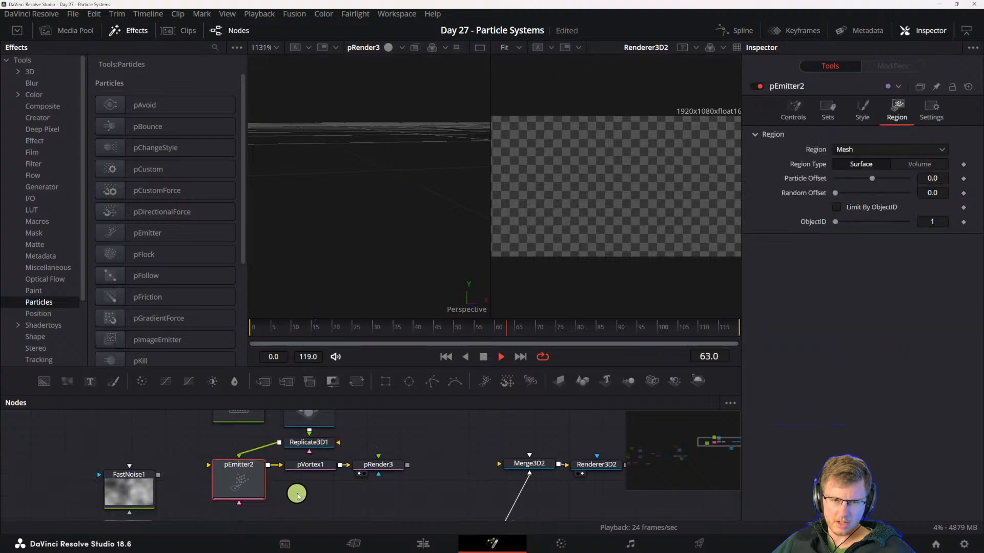
left_click(381, 466)
left_click_drag(408, 465, 531, 468)
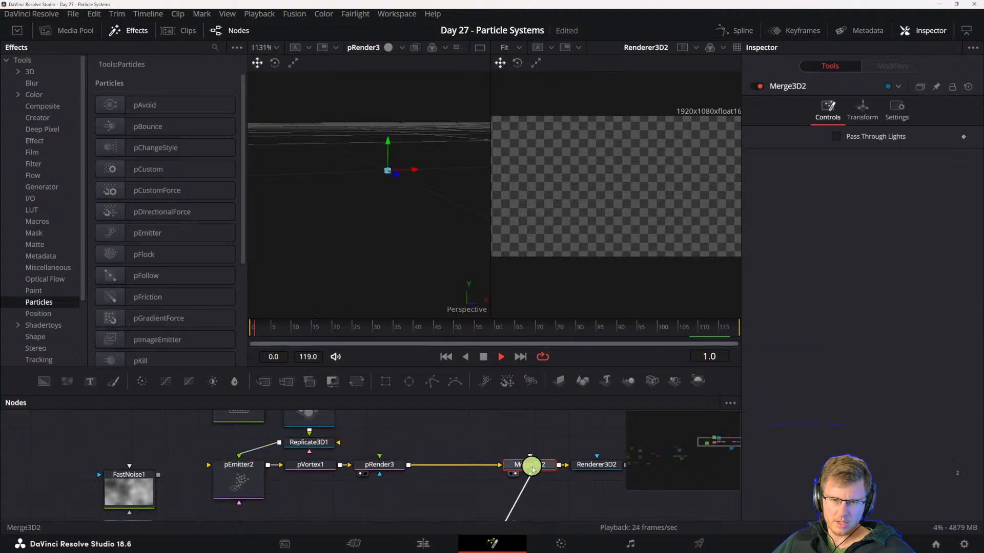
- View the Merge3D scene in the second viewer and look through the pRender's control, scene and grid settings
key("2")
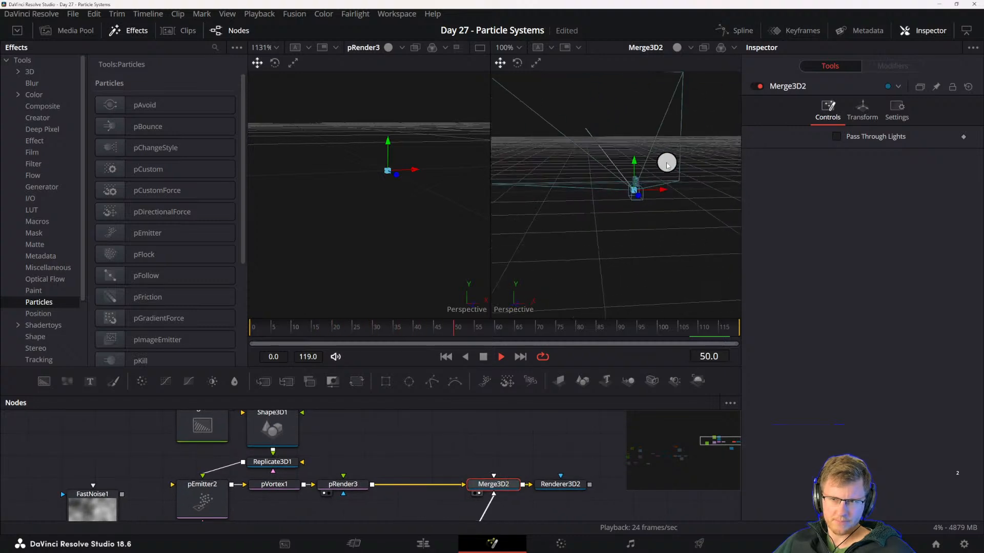
left_click_drag(667, 165, 647, 163)
left_click(330, 485)
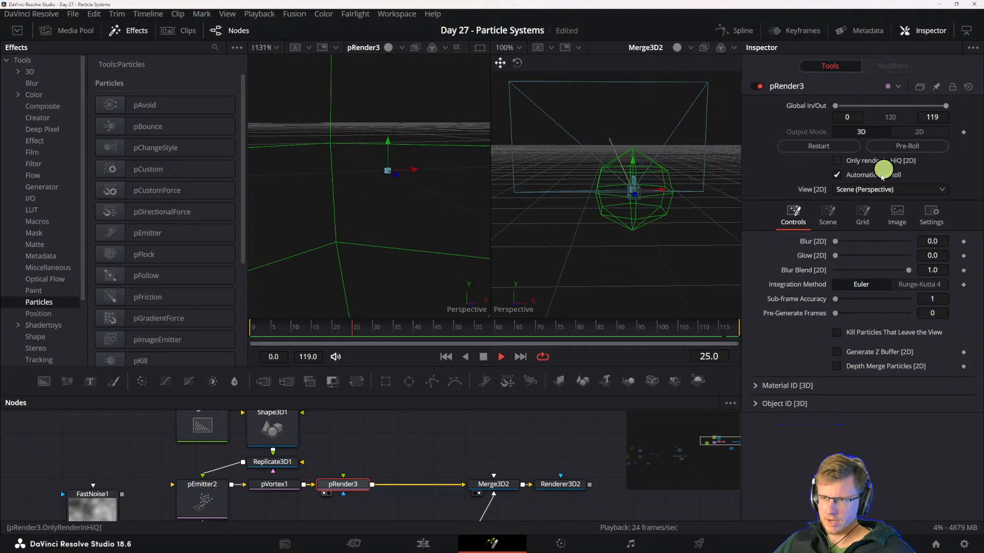
left_click(840, 211)
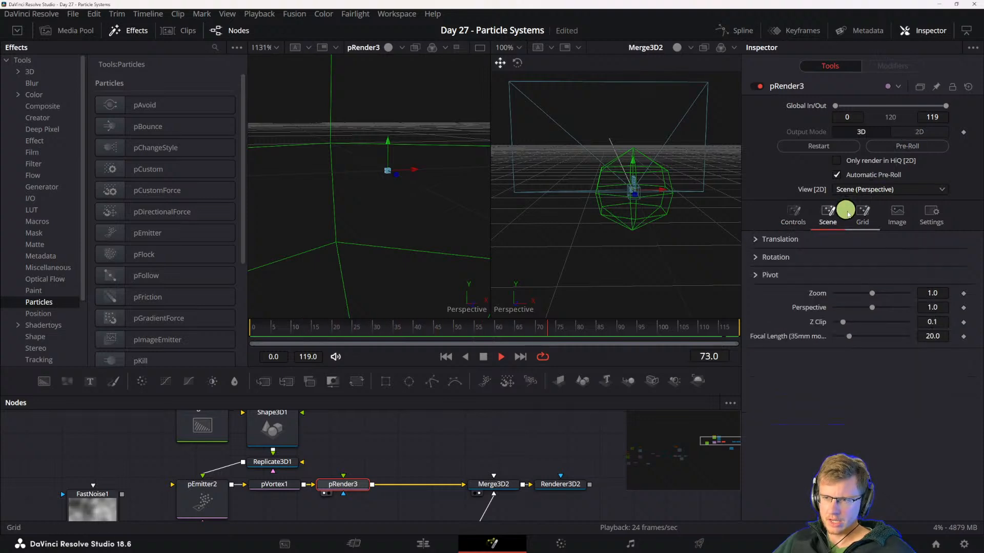
left_click(848, 213)
left_click(793, 215)
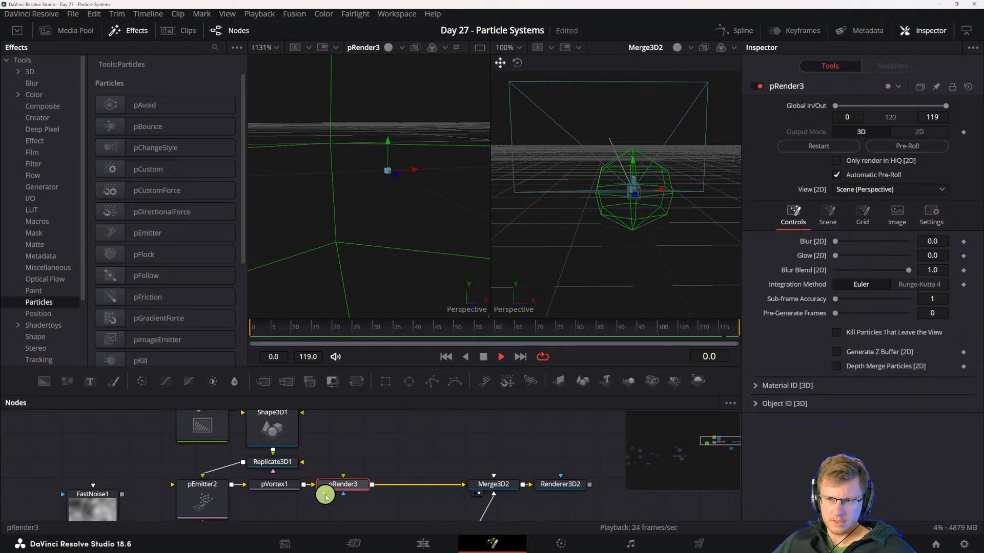
- Move the Background node aside and place the Replicate3D and Shape3D directly above the pEmitter
left_click_drag(270, 435, 323, 452)
left_click_drag(212, 457, 143, 453)
left_click_drag(257, 498, 244, 457)
mouse_move(262, 414)
left_mouse_down()
mouse_move(321, 463)
mouse_move(261, 428)
left_mouse_up()
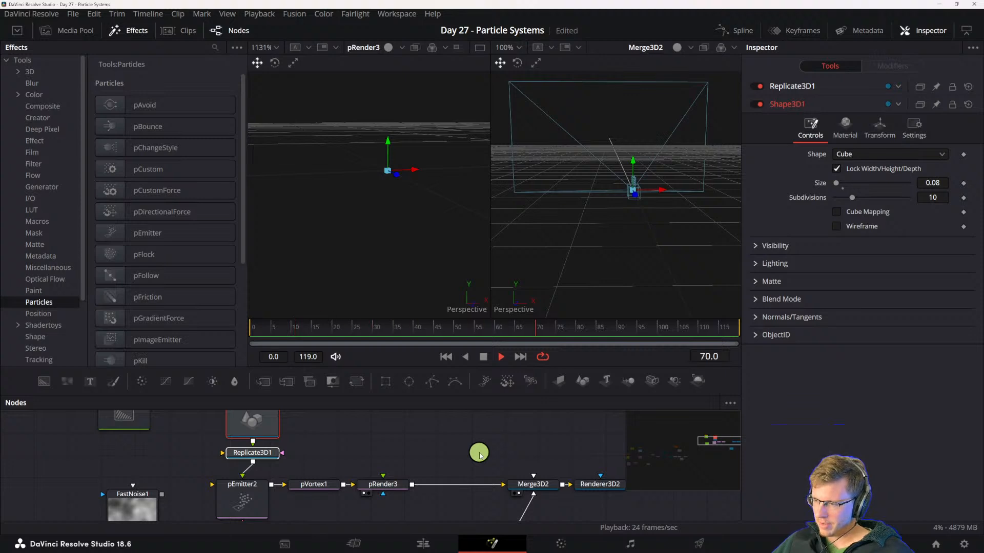
- Disconnect the Replicate3D from the pEmitter and reinsert it, with the Shape3D above it, between the pRender and the Merge3D
left_click_drag(408, 479, 357, 453)
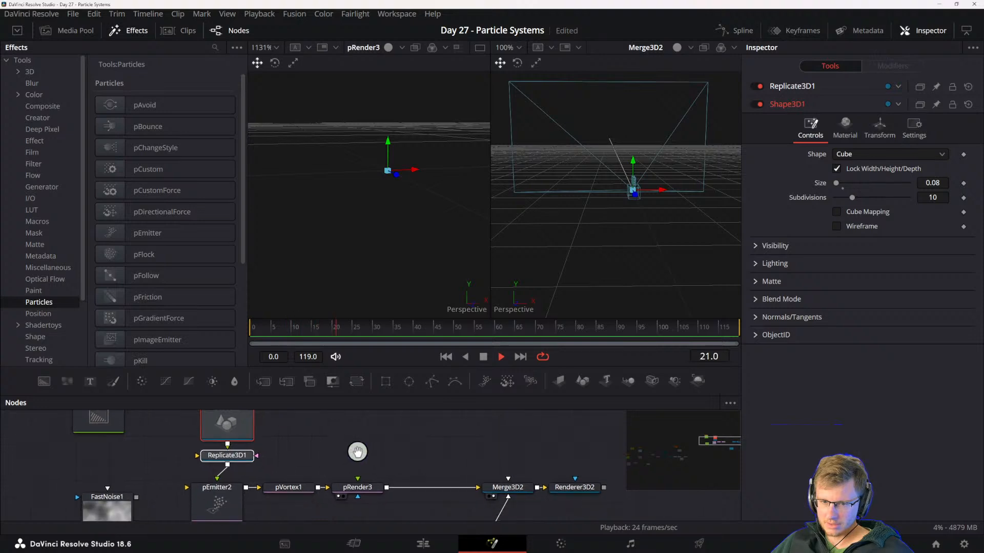
left_click(514, 488)
left_click_drag(226, 471, 386, 462)
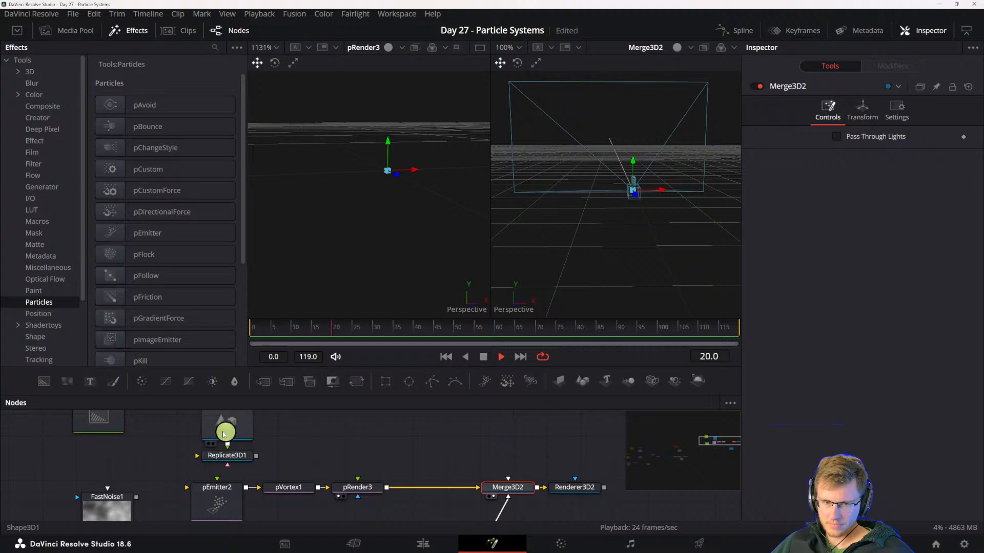
left_click_drag(180, 426, 437, 441)
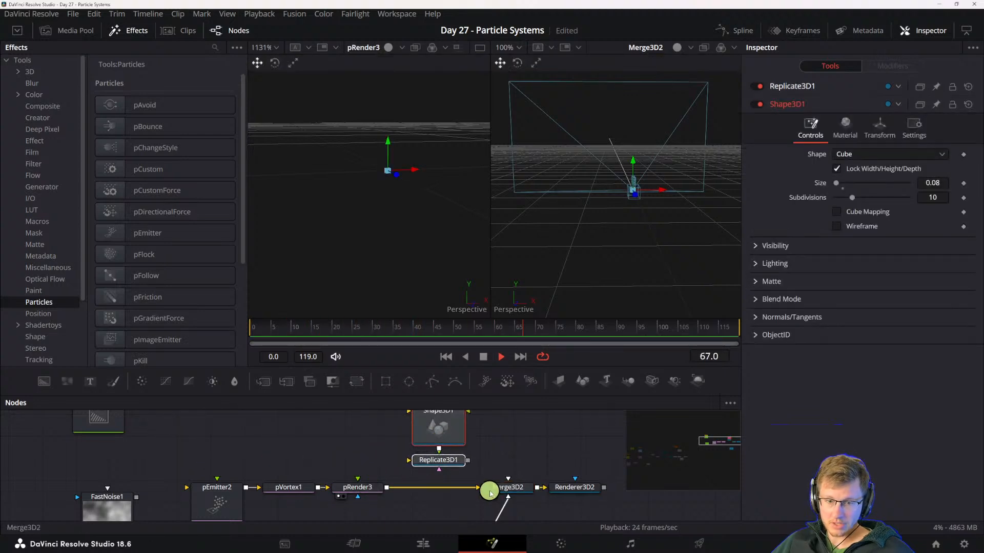
left_click_drag(477, 490, 503, 489)
left_click_drag(443, 433, 443, 462)
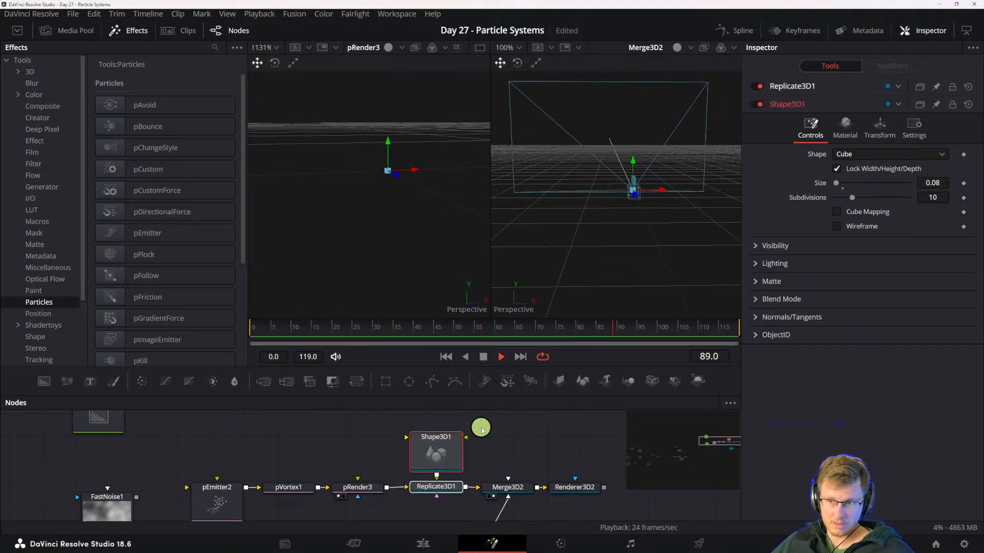
- Check the Shape3D, Replicate3D and Merge3D settings and view the Renderer3D output in the second viewer
left_click(437, 459)
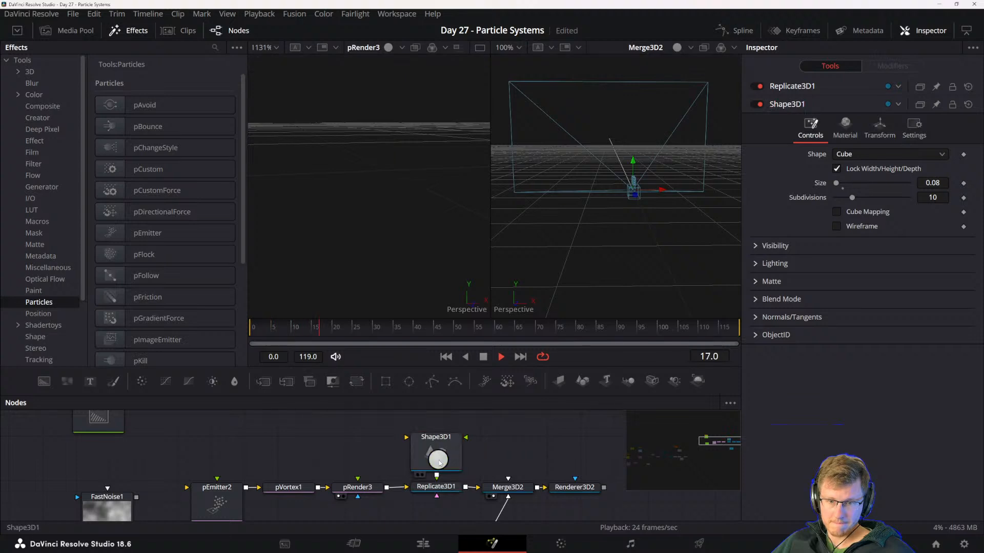
left_click(434, 488)
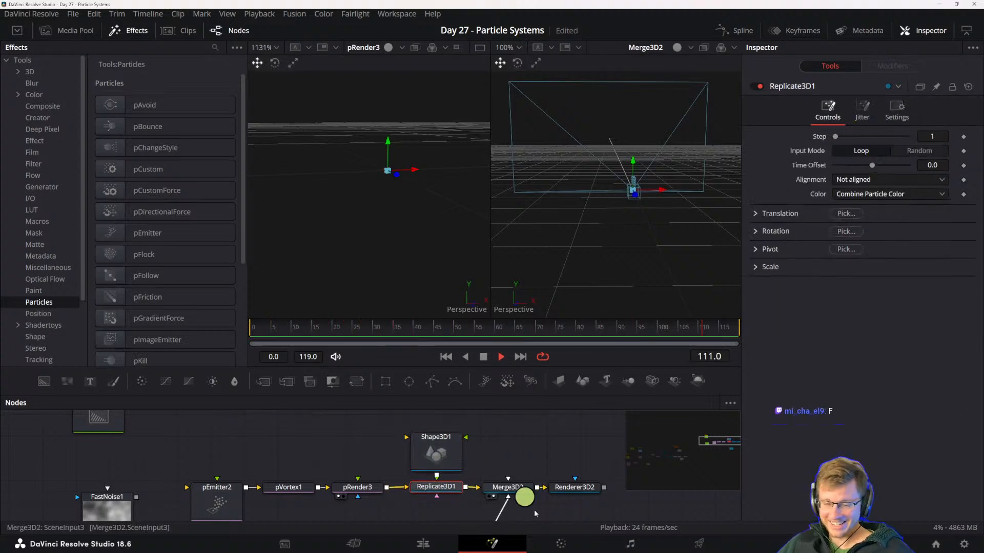
left_click(499, 492)
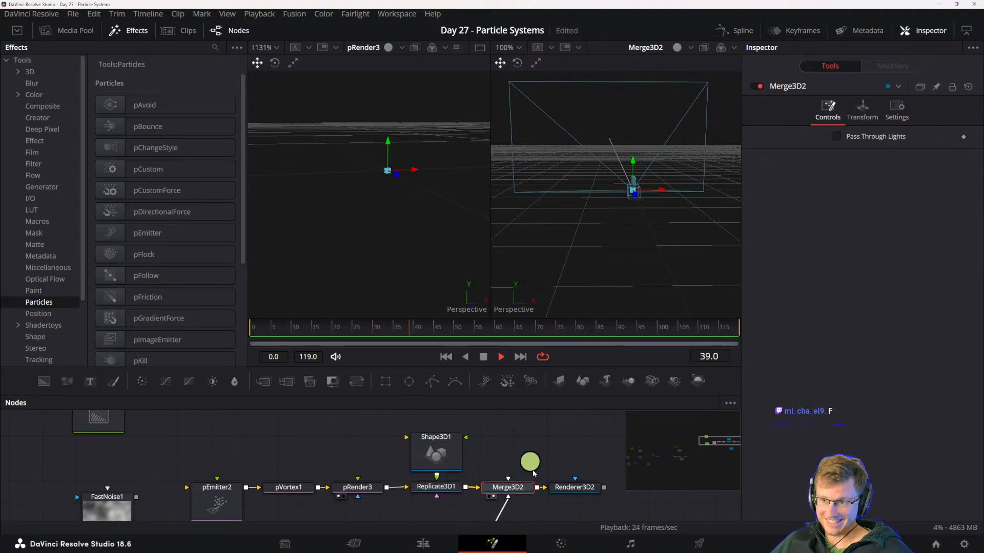
left_click(574, 487)
key("2")
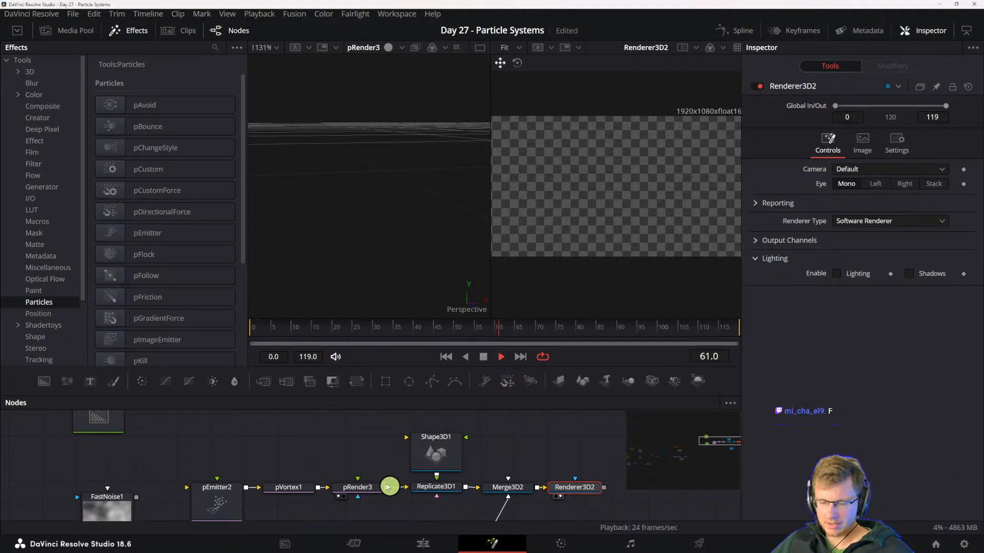
- Look over the pRender and Shape3D, try Bitmap as the pEmitter's region, and set the region to All
left_click(353, 489)
left_click(437, 452)
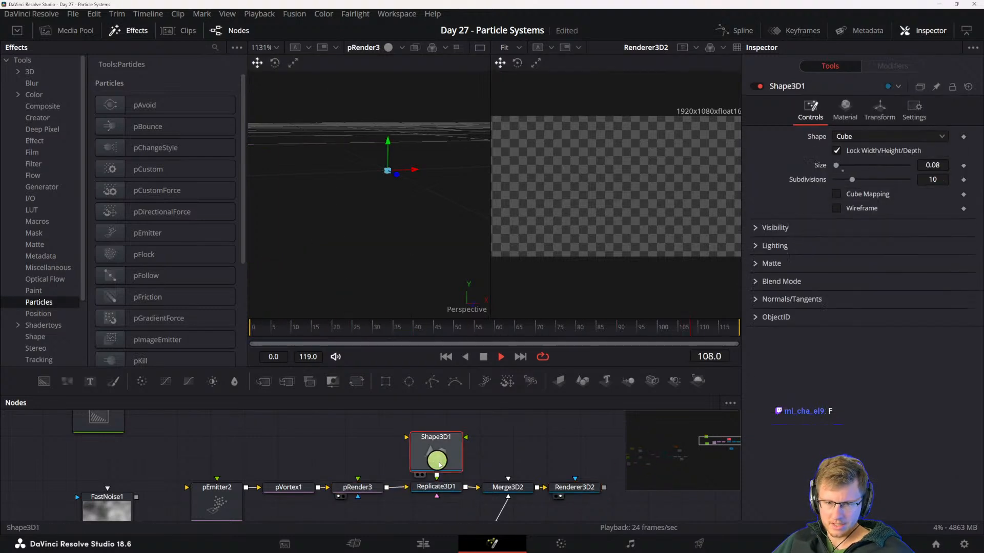
left_click(354, 484)
left_click(224, 493)
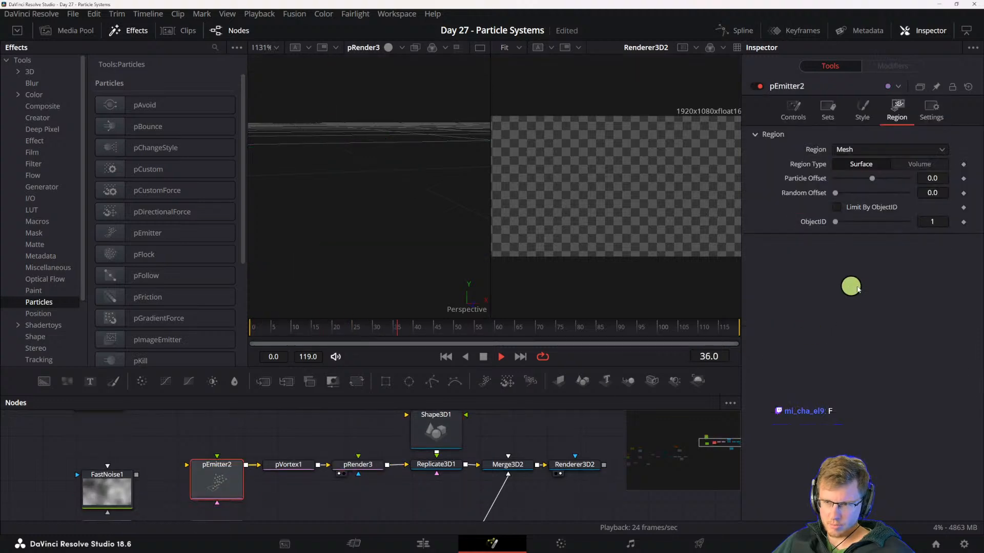
left_click(840, 204)
left_click(882, 150)
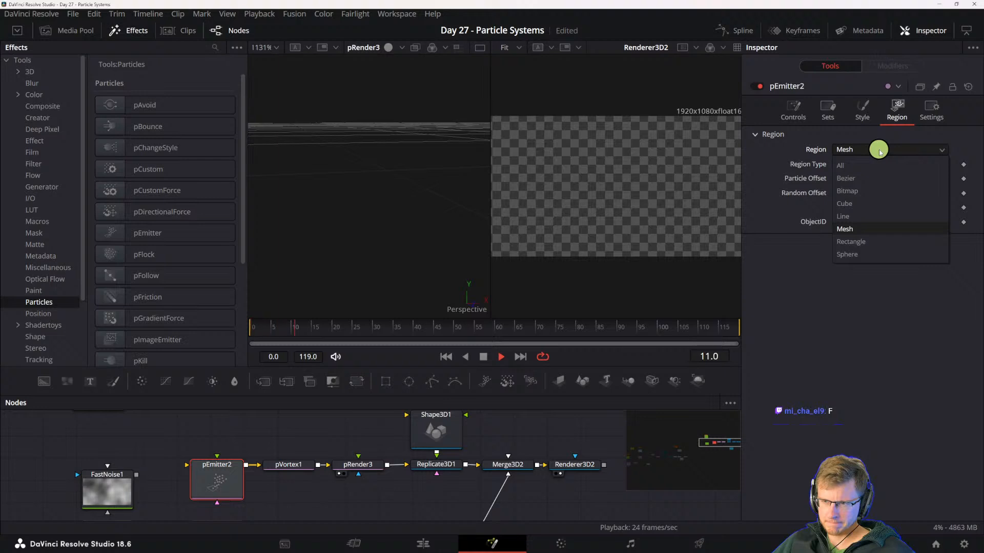
left_click(853, 190)
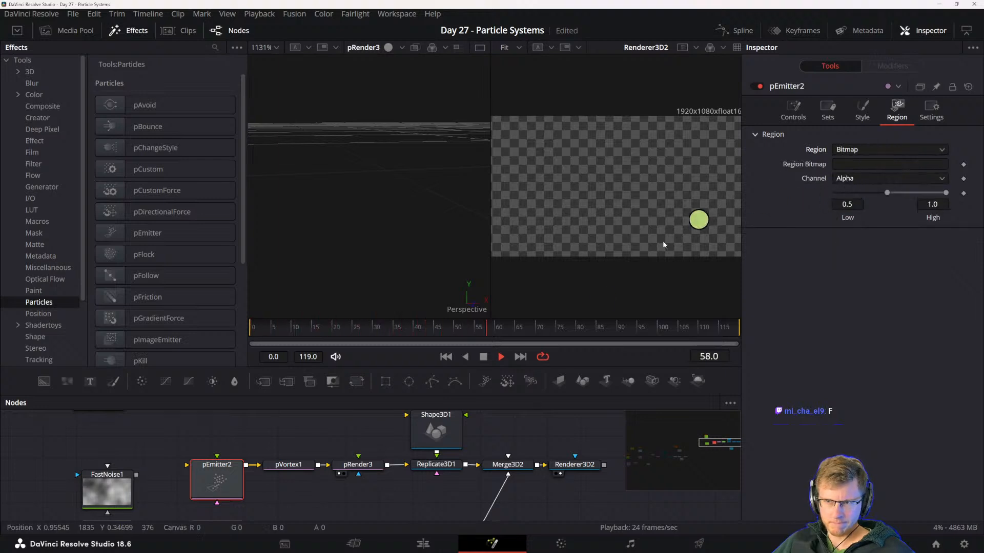
left_click(861, 150)
left_click(865, 152)
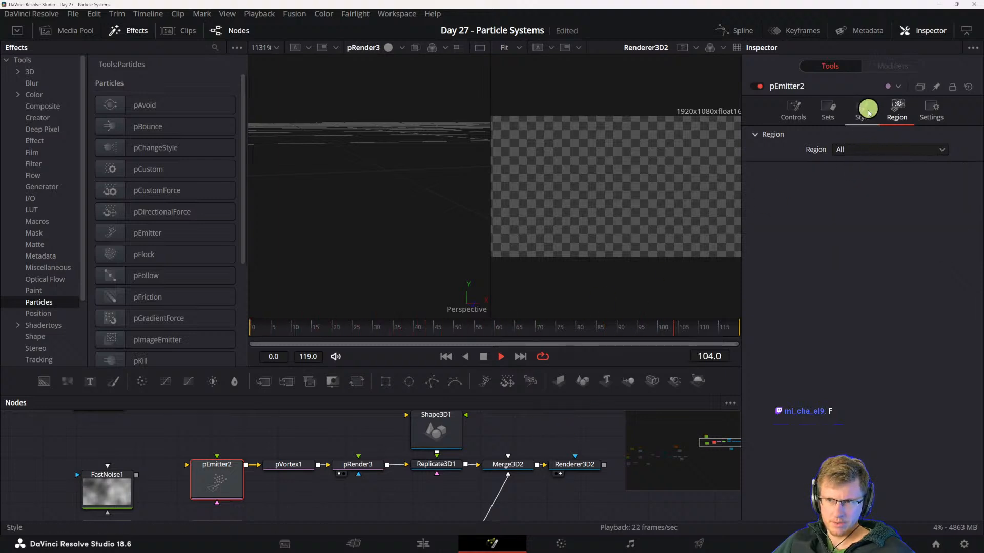
- Set the pEmitter's particle style to Point
left_click(868, 110)
left_click(855, 154)
left_click(856, 161)
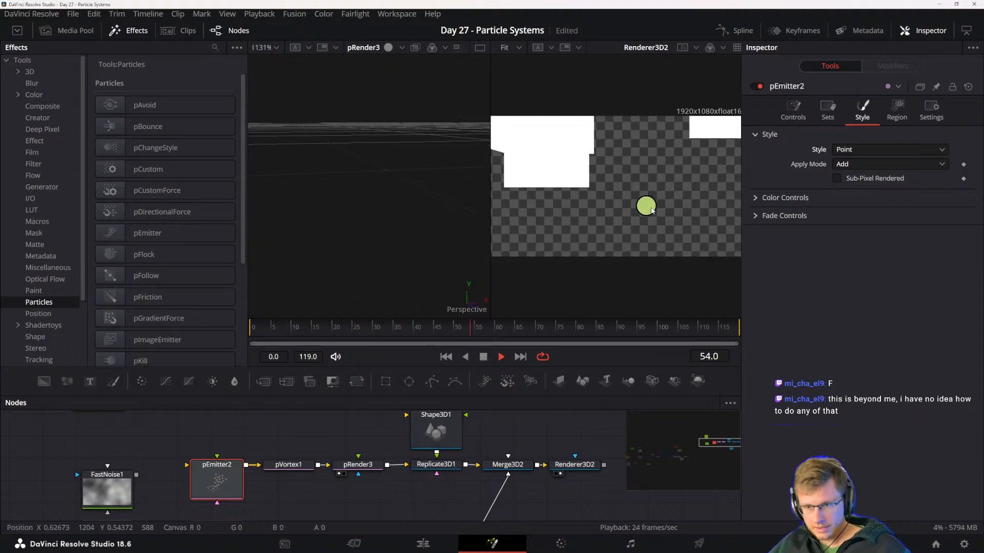
- Move the Camera3D back from the particles in the 3D scene to bring the replicated cubes into the rendered frame
scroll(632, 220, "down", 3)
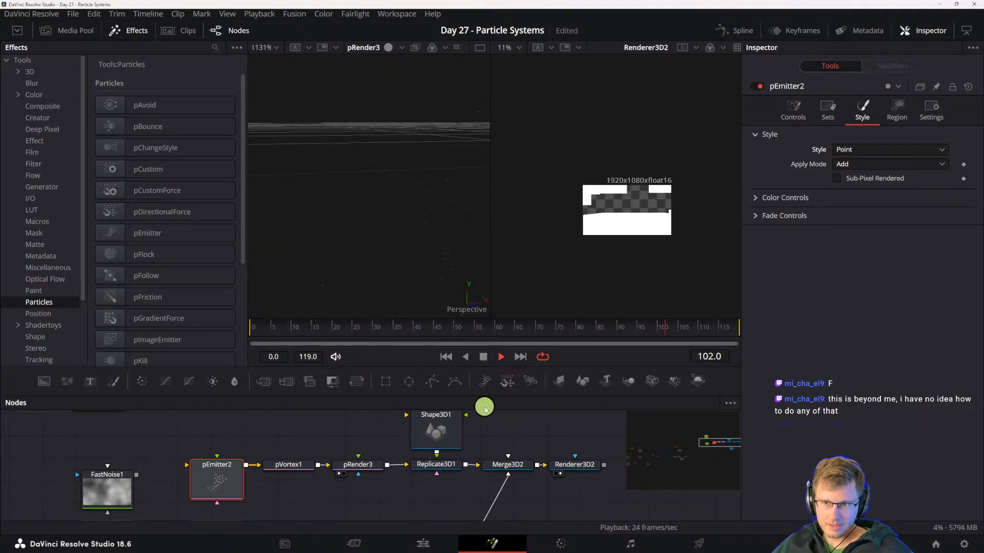
scroll(394, 243, "down", 5)
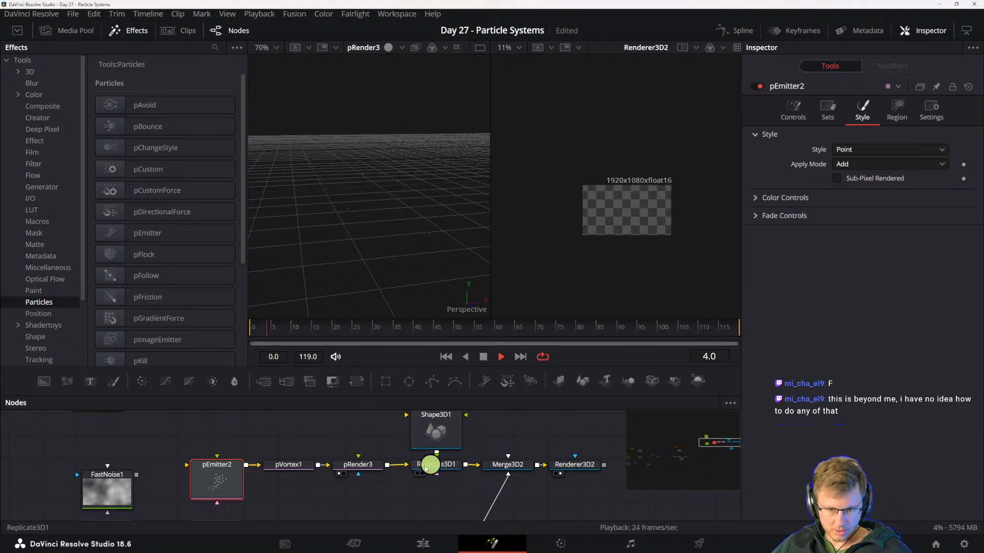
left_click_drag(512, 475, 499, 400)
left_click_drag(464, 481, 512, 460)
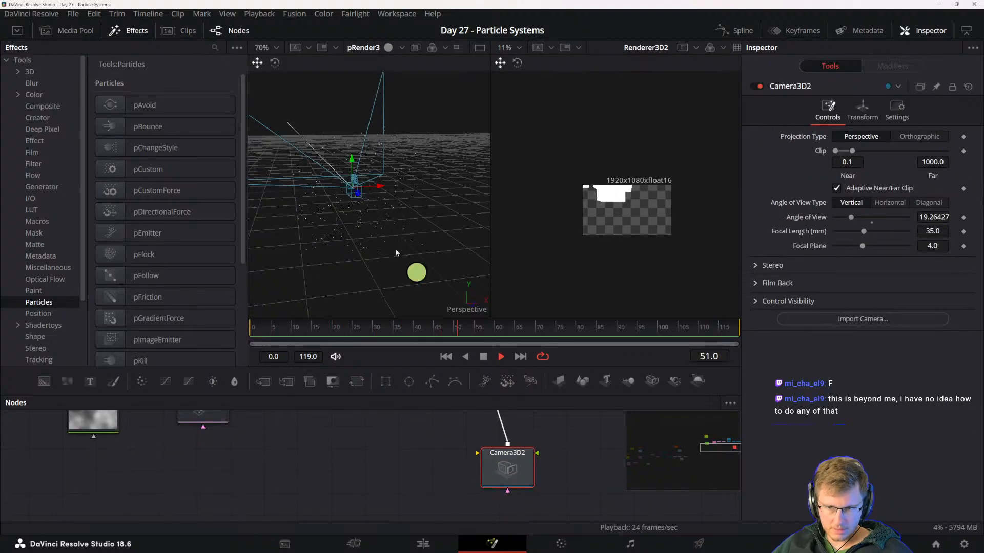
left_click_drag(352, 198, 929, 288)
scroll(444, 260, "down", 2)
mouse_move(399, 257)
left_mouse_down()
mouse_move(445, 252)
mouse_move(407, 267)
left_mouse_up()
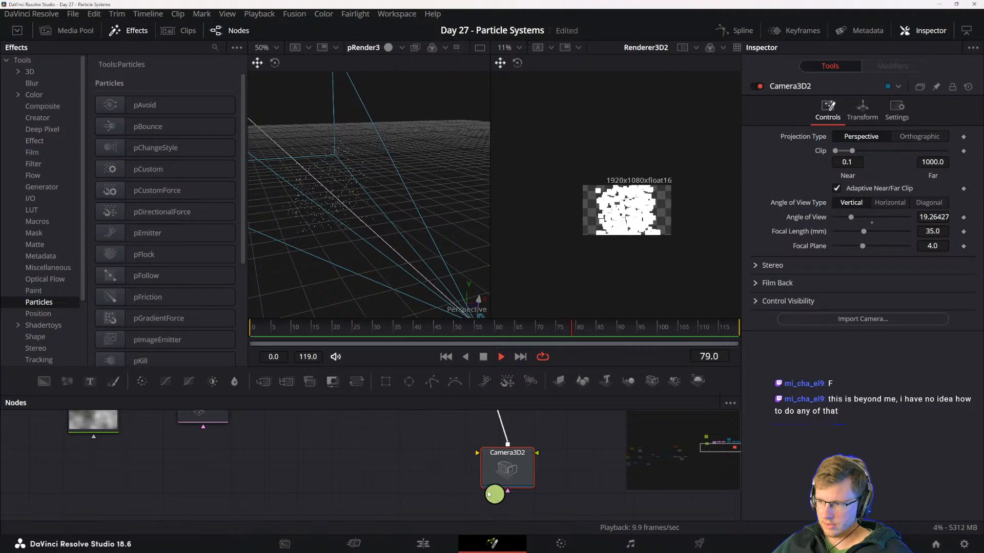
scroll(396, 272, "down", 3)
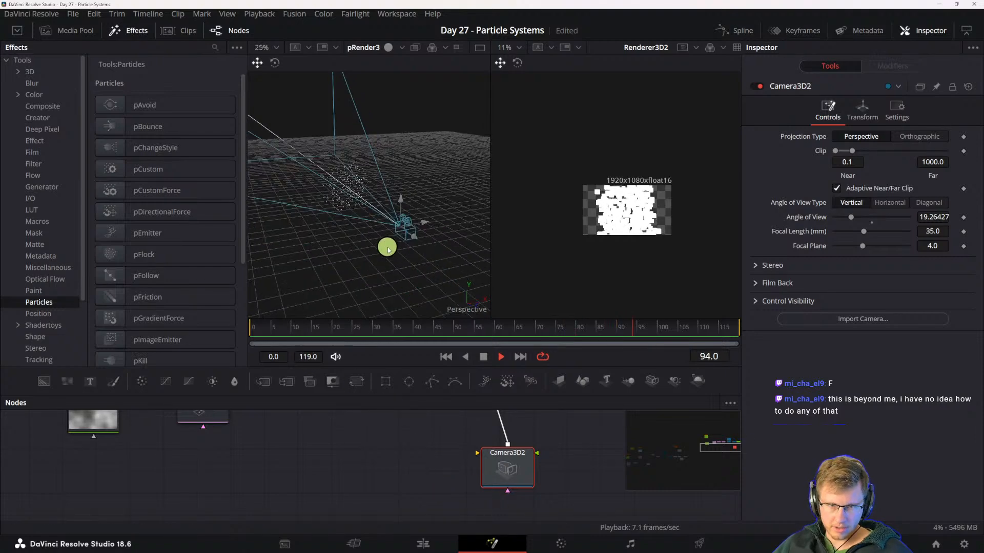
left_click_drag(387, 250, 420, 250)
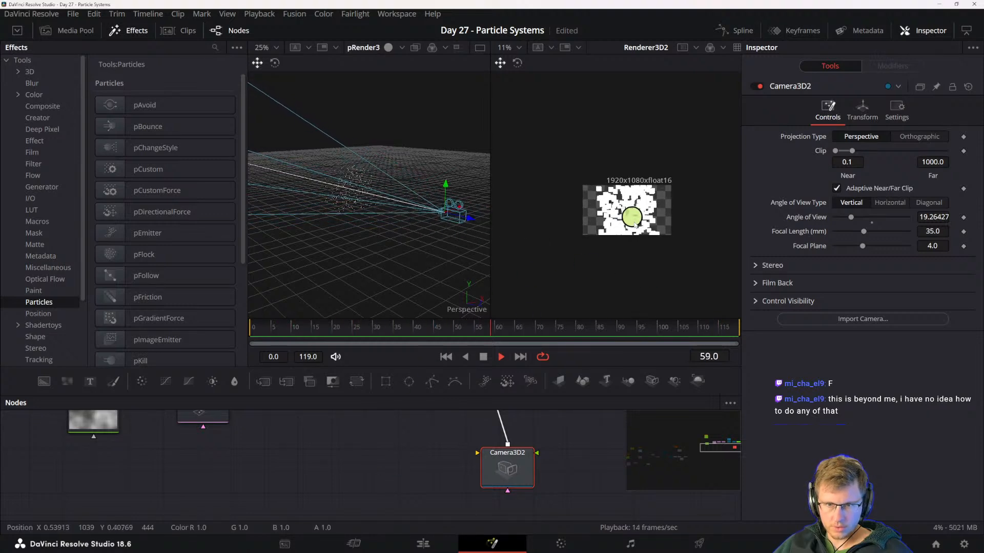
scroll(629, 217, "up", 2)
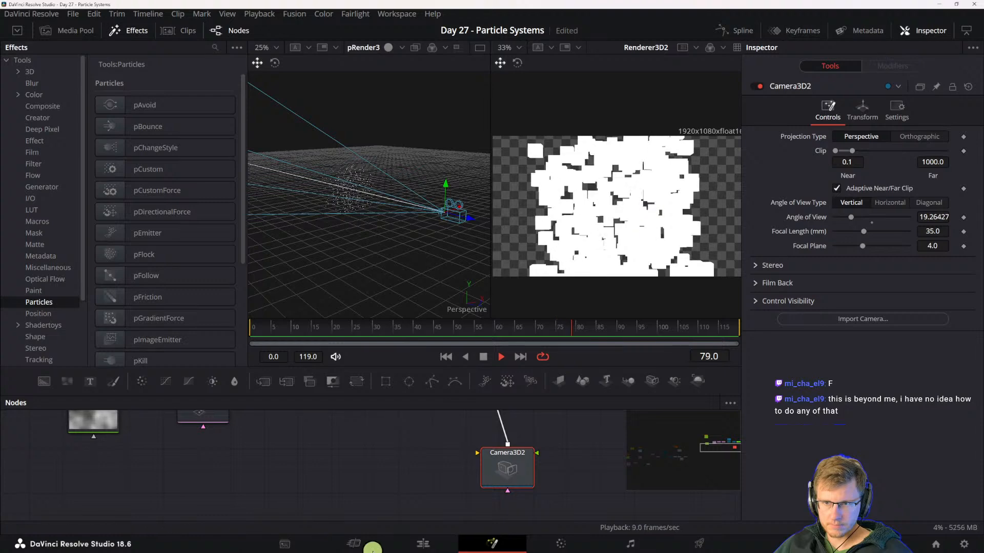
- Line up the Camera3D node directly below the Merge3D in the node graph
left_click_drag(391, 459, 398, 496)
left_click_drag(402, 434, 413, 472)
left_click_drag(539, 492, 530, 451)
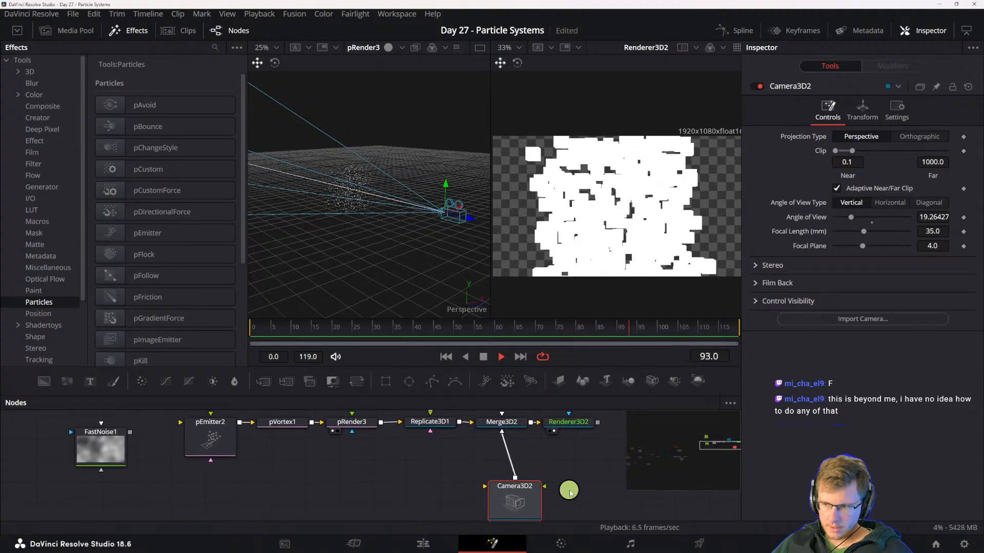
left_click_drag(507, 505, 492, 501)
left_click(547, 476)
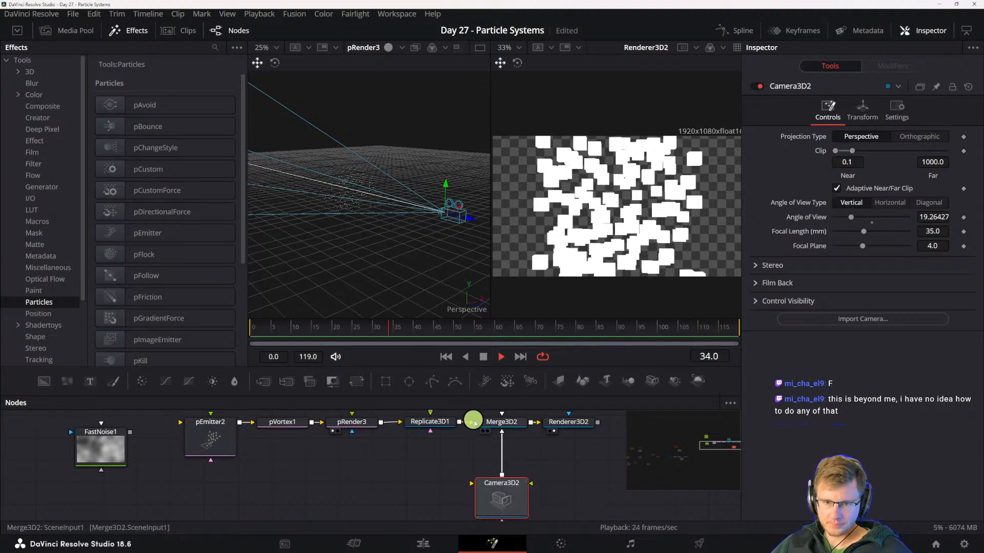
- Select the Replicate3D and Shape3D together and examine the pRender's point particles up close in the first viewer
left_click_drag(487, 455, 426, 508)
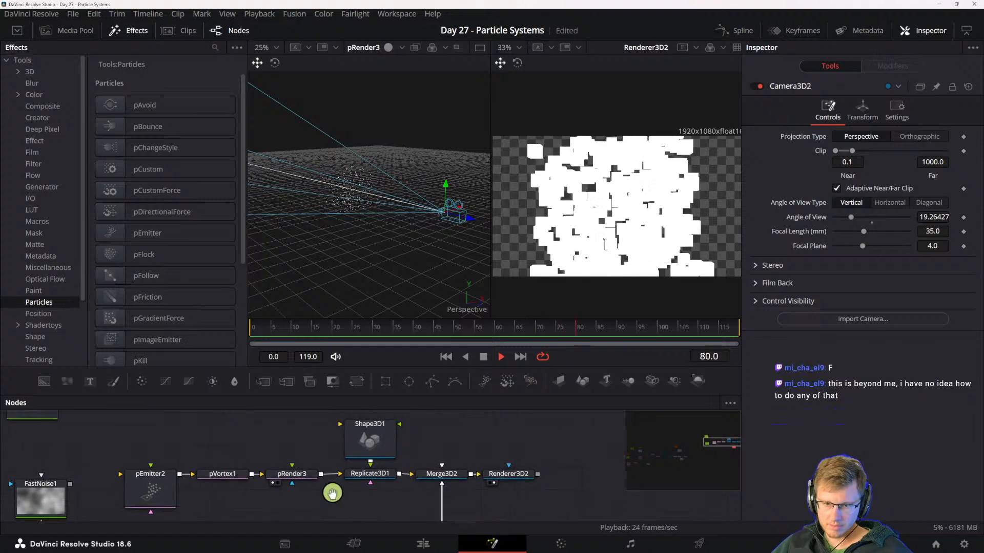
left_click_drag(332, 494, 472, 510)
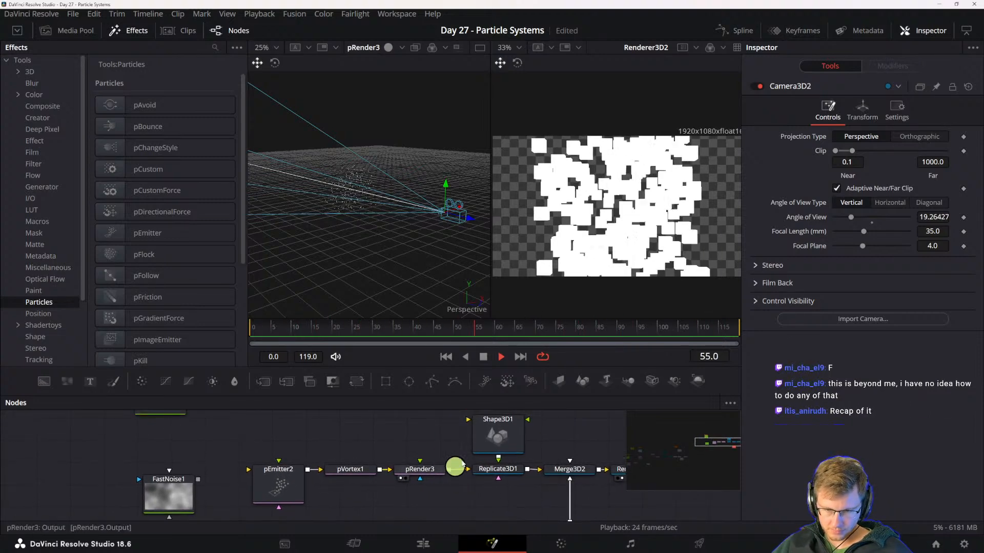
left_click_drag(454, 427, 501, 504)
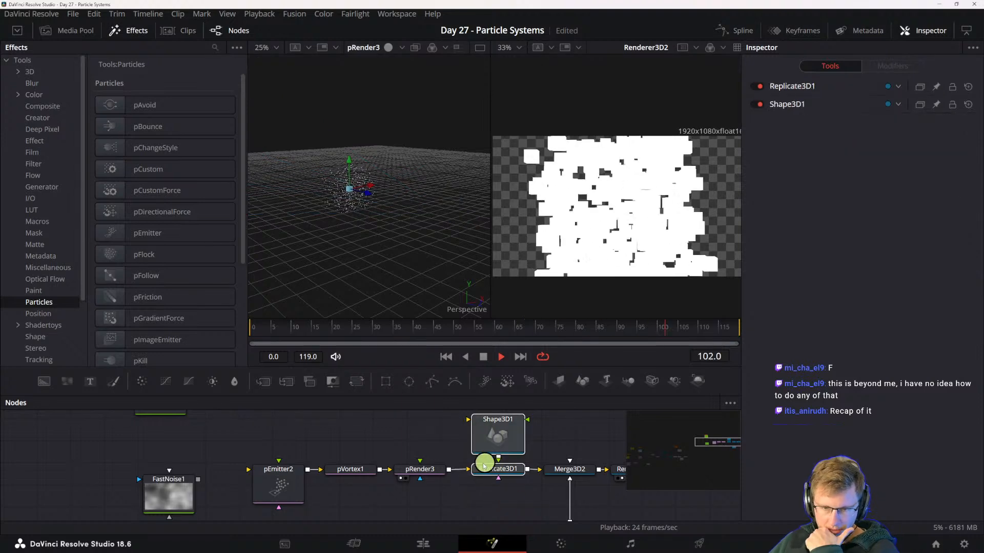
left_click(461, 435)
left_click_drag(459, 439, 506, 484)
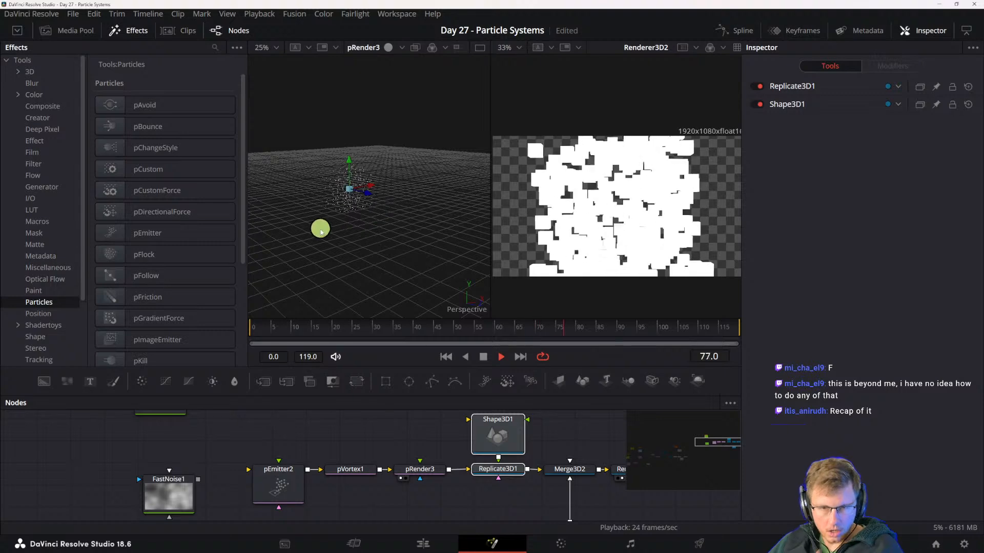
scroll(354, 182, "up", 2)
left_click_drag(323, 202, 365, 205)
scroll(365, 206, "up", 2)
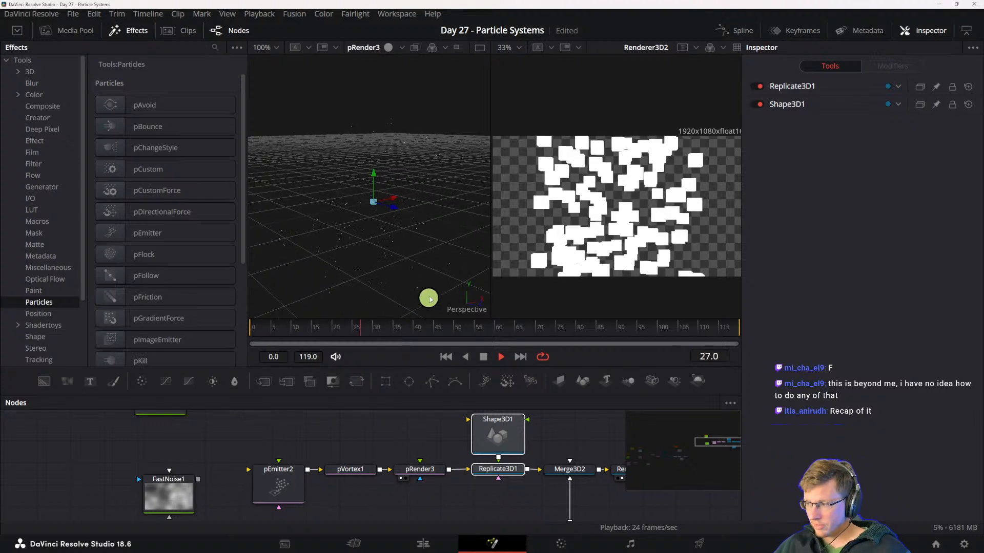
- Remove the pVortex so the pEmitter feeds the pRender directly, and move the pEmitter closer to the pRender
left_click_drag(371, 462, 343, 459)
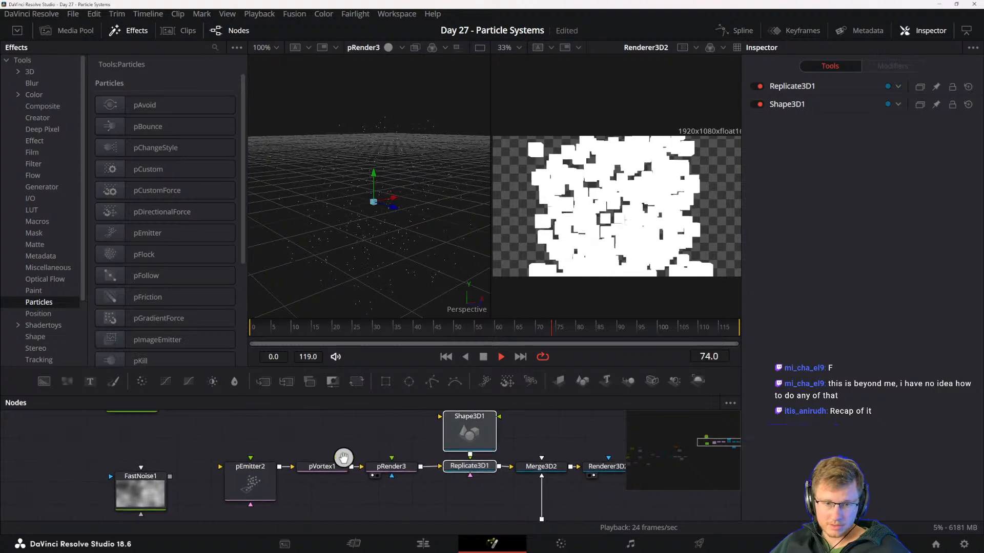
left_click_drag(312, 501, 329, 485)
left_click(278, 473)
left_click_drag(340, 435, 327, 466)
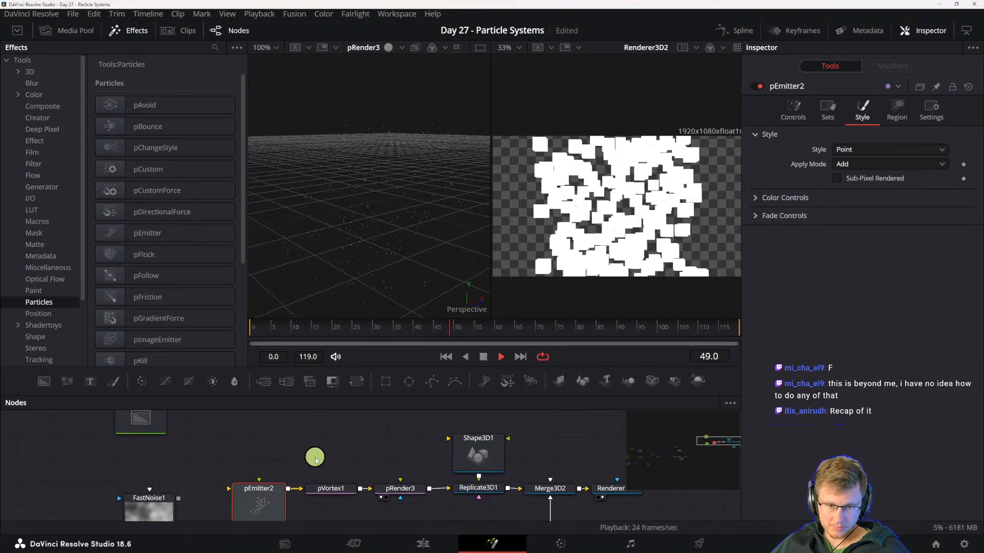
left_click_drag(352, 508, 323, 512)
left_click_drag(427, 462, 394, 479)
left_click_drag(276, 479, 317, 481)
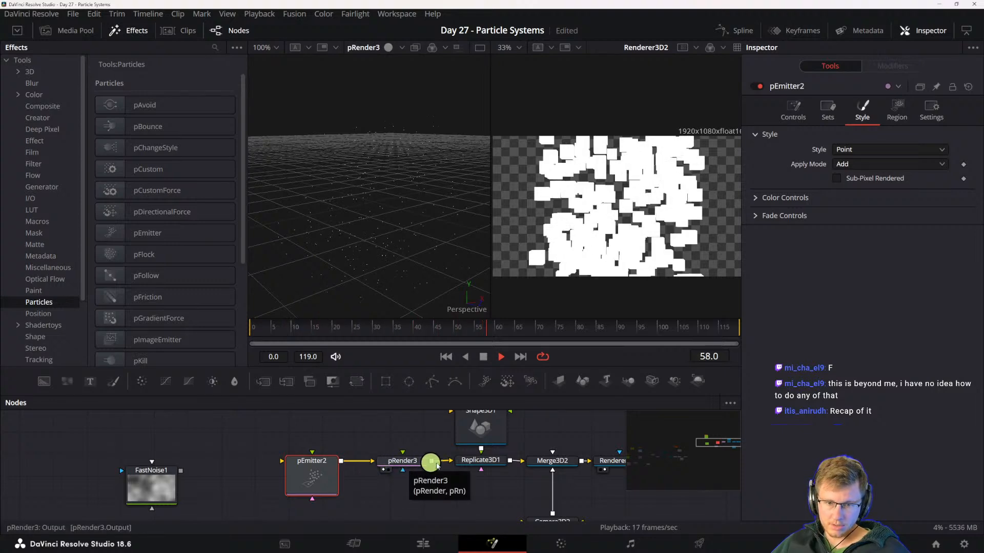
left_click_drag(458, 464, 401, 478)
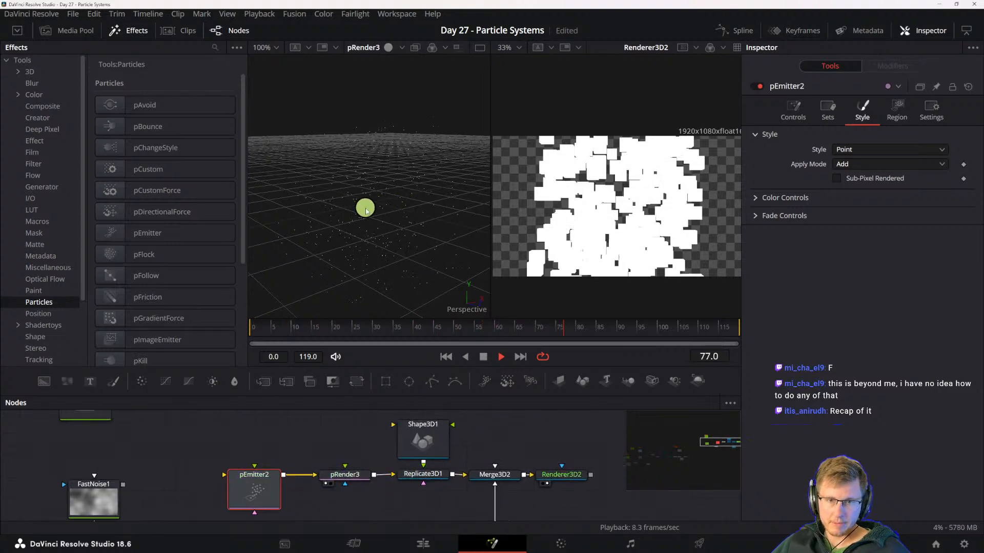
- Shift the pRender closer to the pEmitter and raise the Shape3D higher above the Replicate3D
scroll(366, 215, "up", 1)
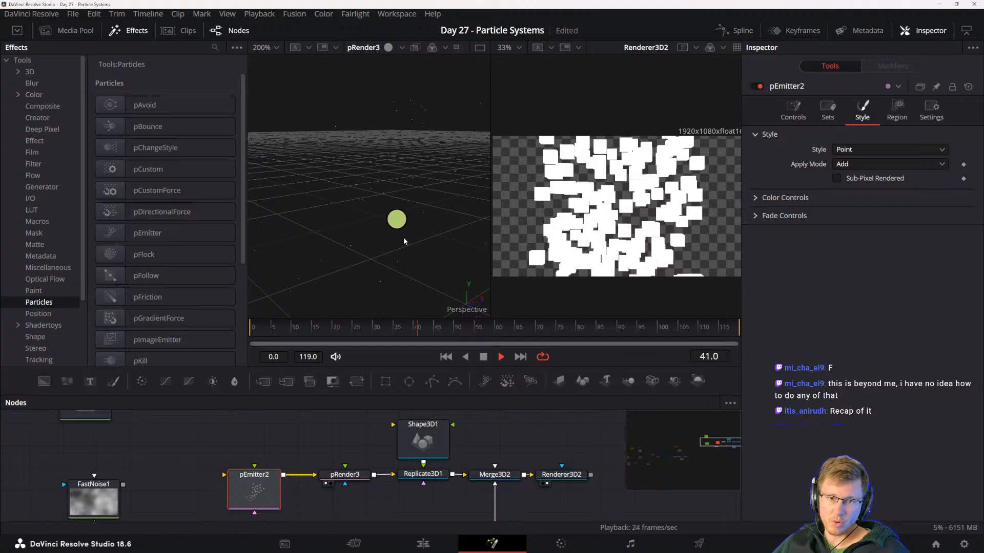
left_click(347, 474)
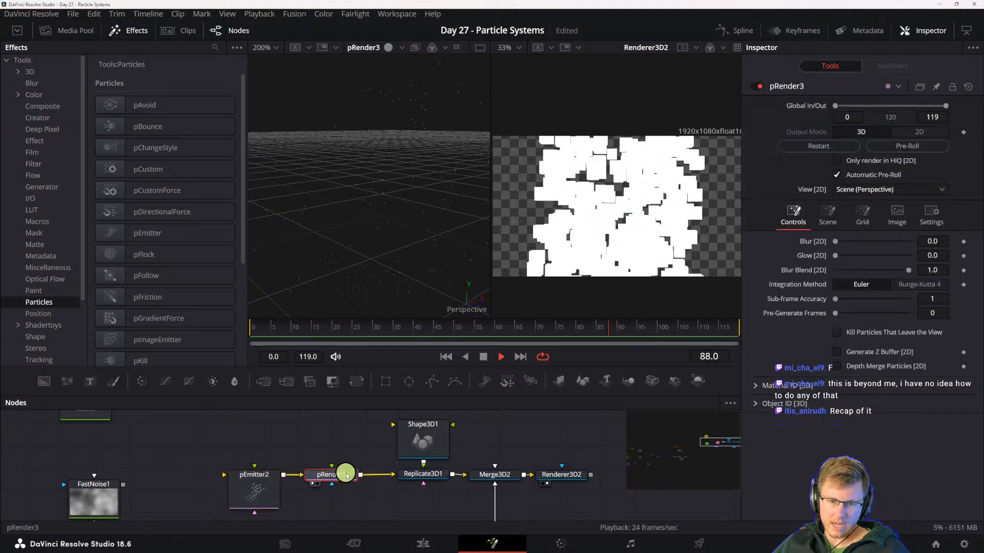
left_click_drag(408, 475, 426, 475)
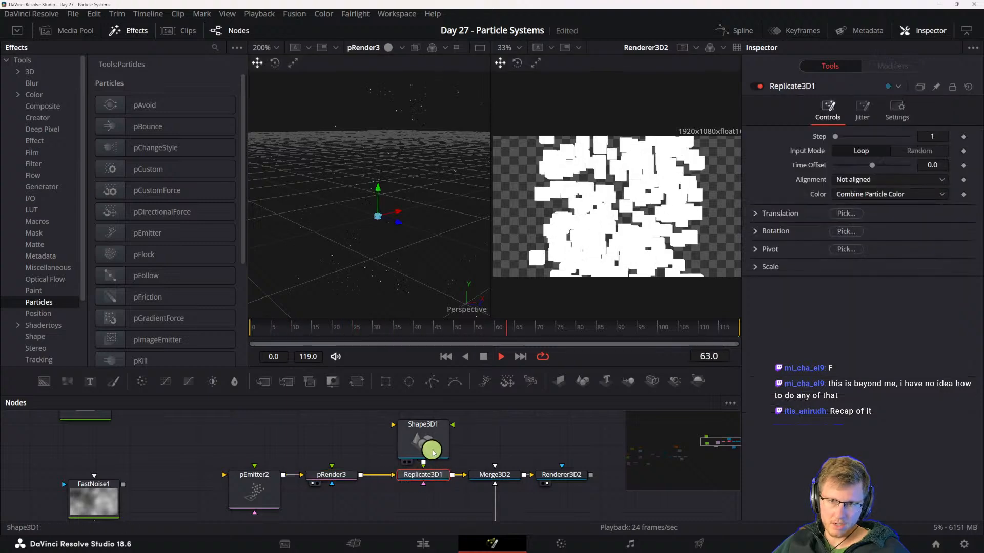
left_click_drag(450, 439, 474, 447)
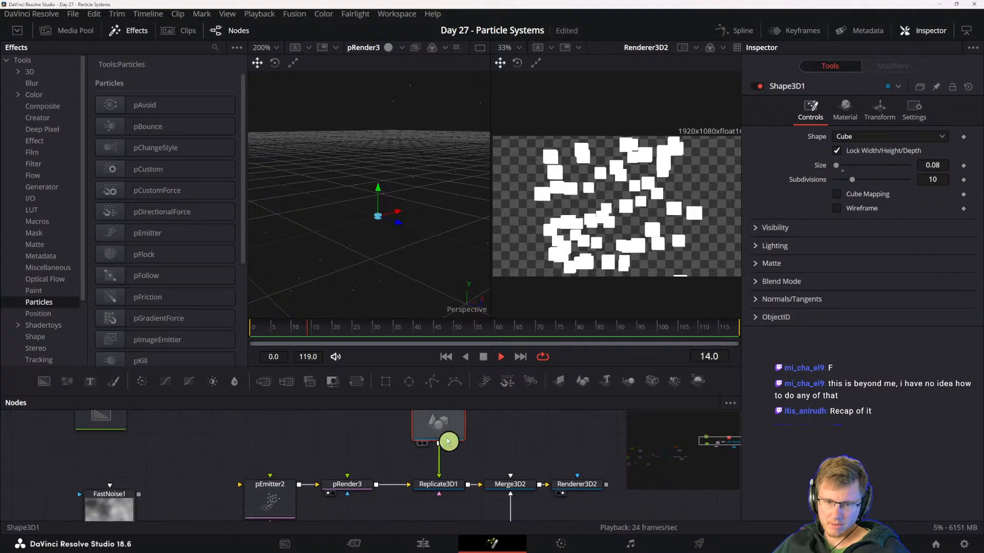
- Select the pEmitter, pRender, Replicate3D and Shape3D nodes together to review the replication chain
left_click(452, 487)
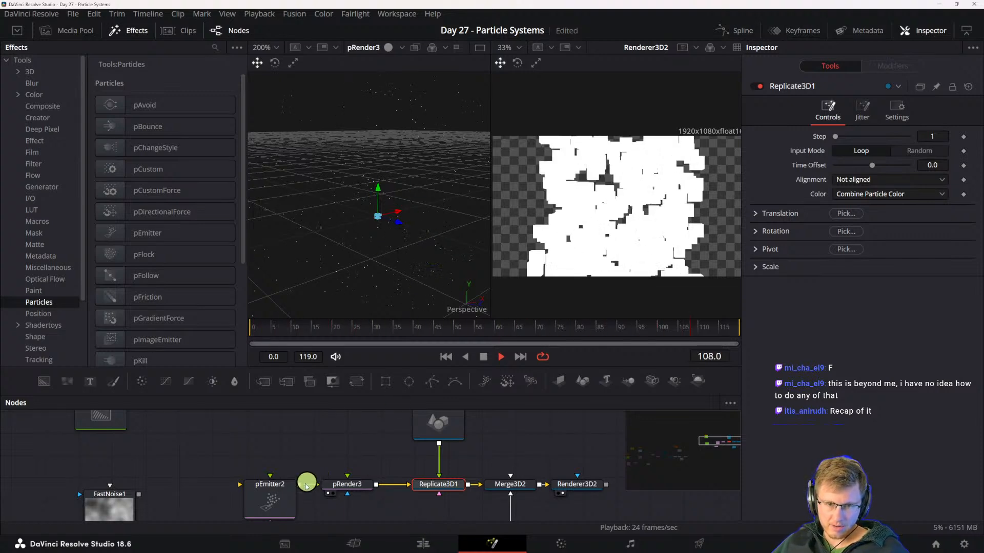
left_click_drag(286, 426, 445, 494)
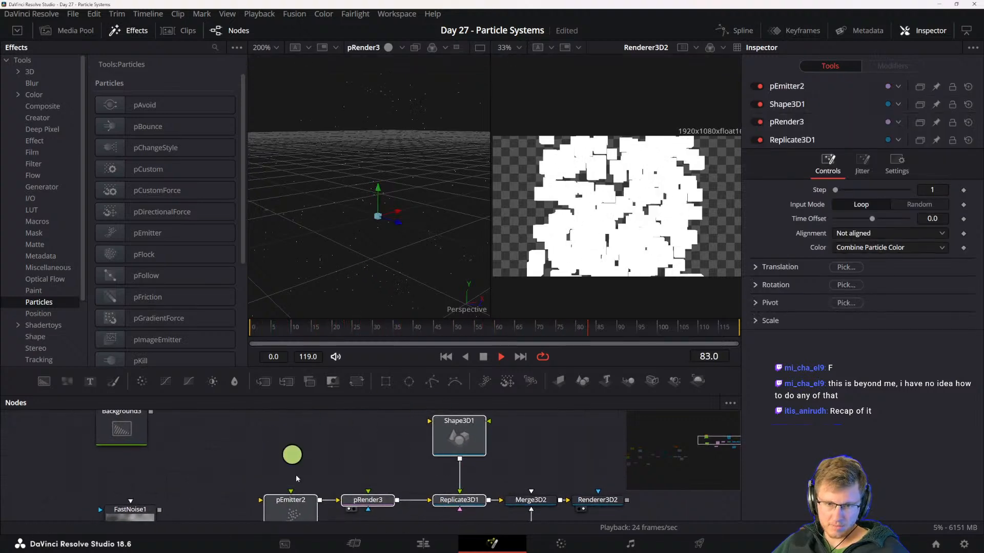
left_click_drag(398, 445, 336, 440)
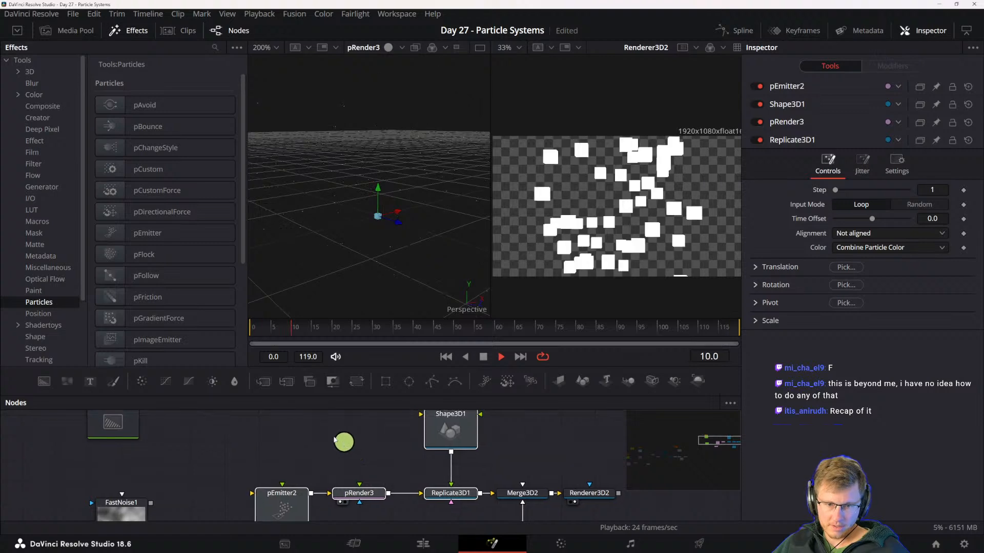
- Set the pEmitter's Angle Variance to about 341.7, Angle Z to about 234.8 and Angle Z Variance to about 318.3
left_click_drag(363, 491, 368, 492)
left_click(358, 468)
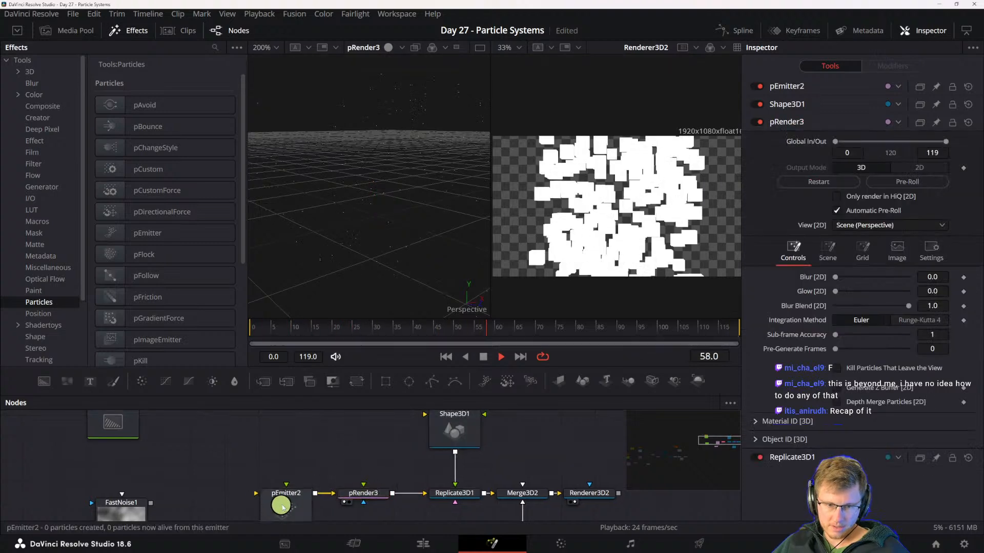
left_click(282, 506)
scroll(379, 202, "up", 2)
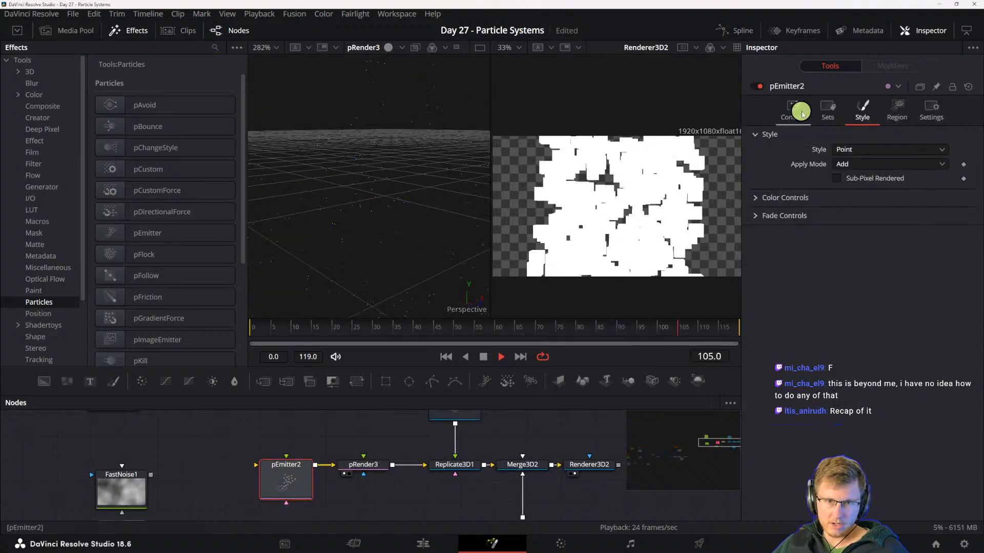
left_click(799, 112)
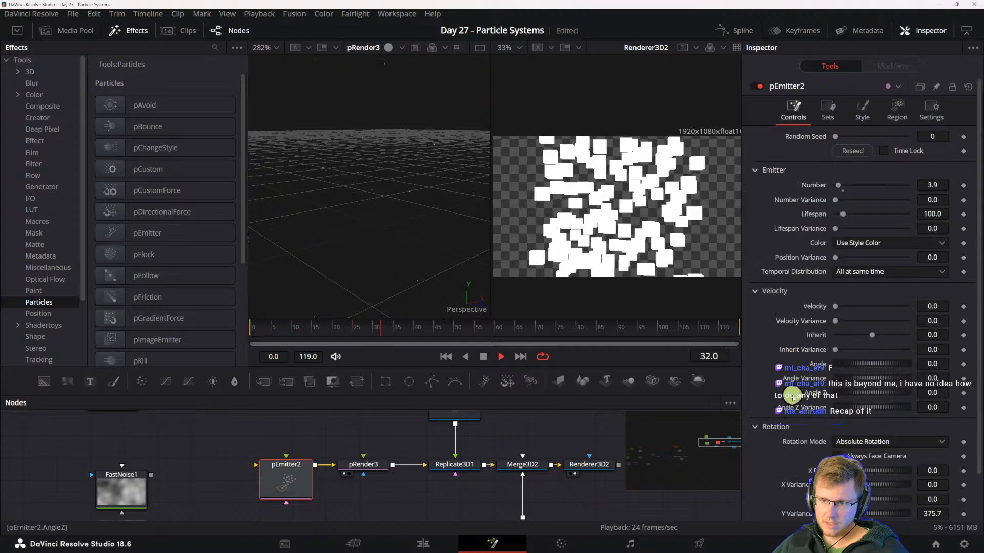
scroll(791, 397, "down", 2)
left_click_drag(856, 355, 912, 355)
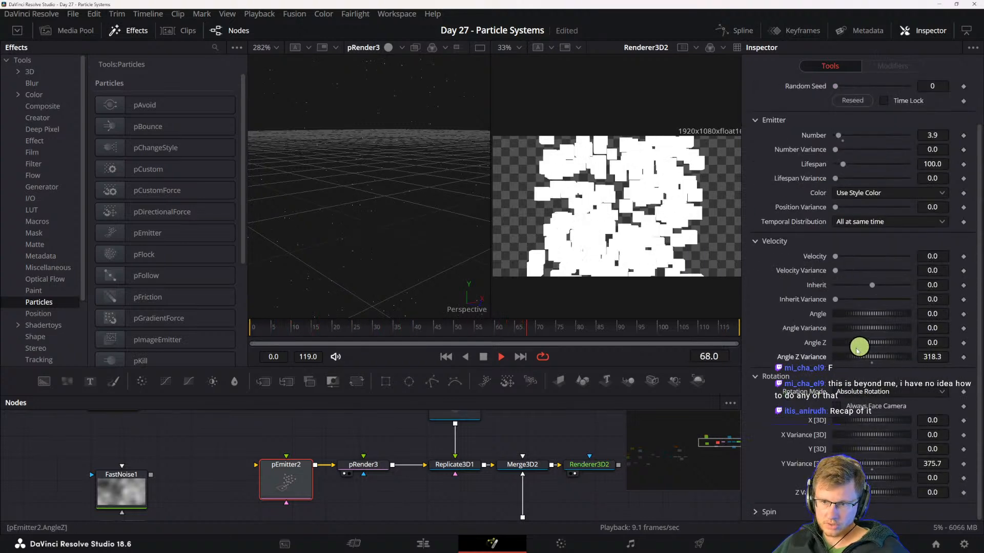
left_click_drag(857, 329, 931, 327)
left_click(871, 344)
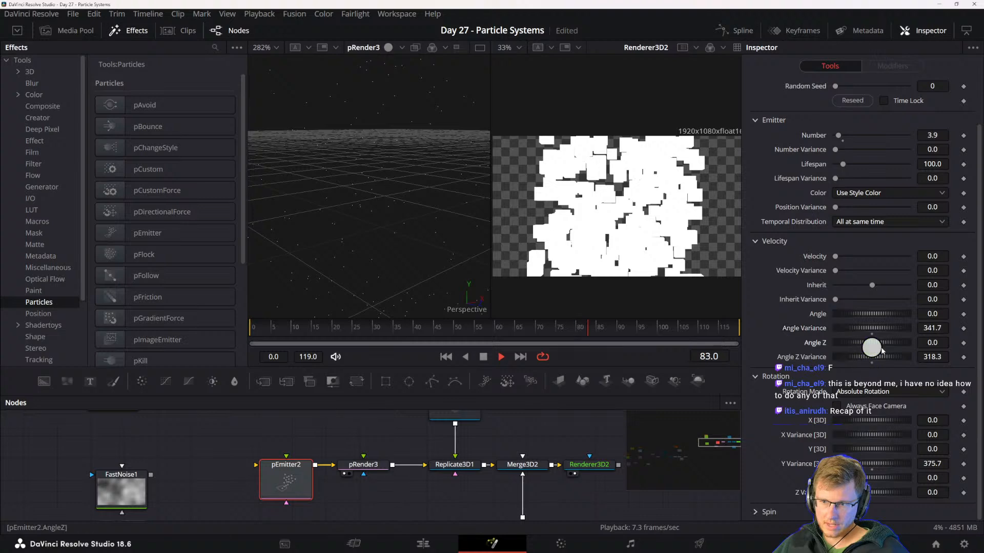
left_click_drag(868, 343, 915, 349)
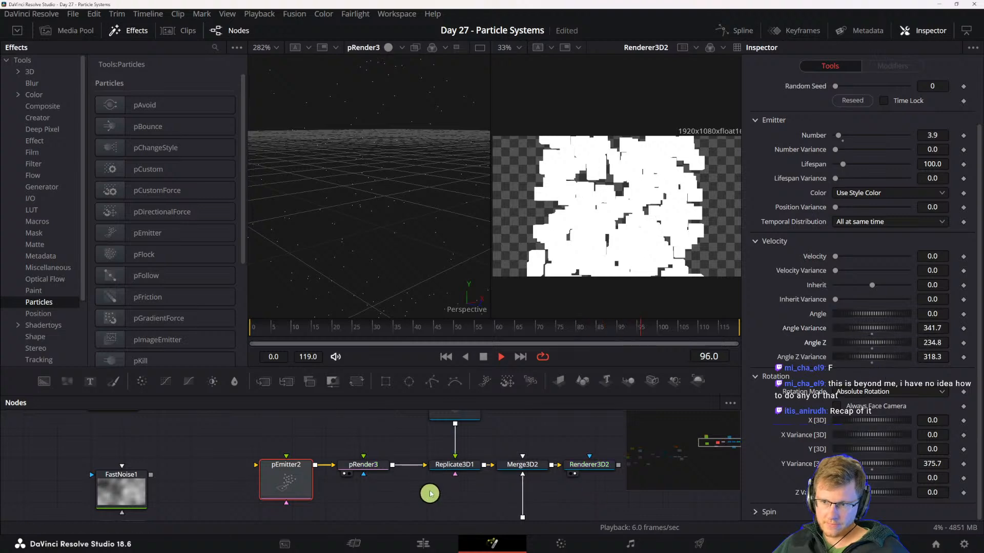
- Move the pRender closer to the Replicate3D and review how the Replicate3D links to the Shape3D and Merge3D
left_click_drag(430, 495, 446, 484)
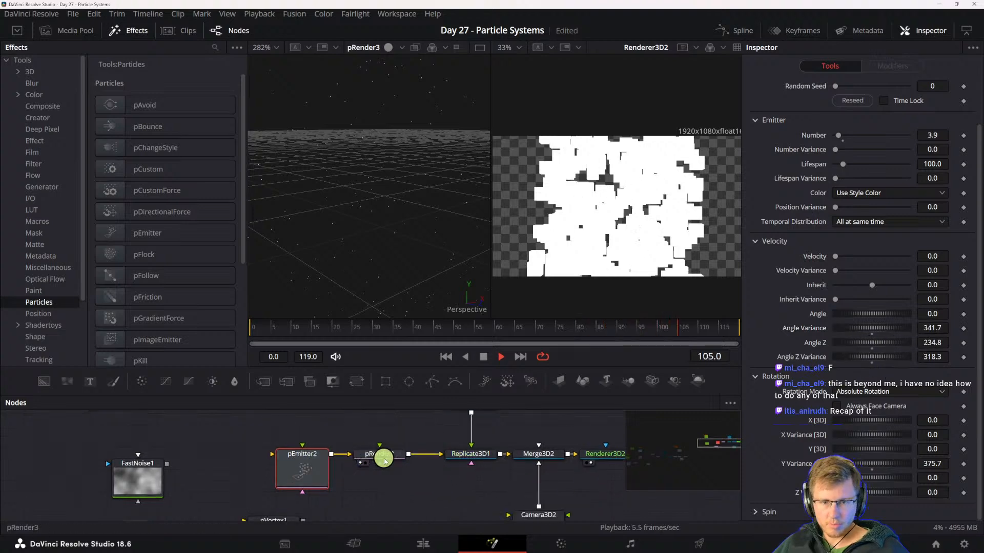
left_click(382, 458)
left_click_drag(382, 458, 396, 459)
left_click(470, 454)
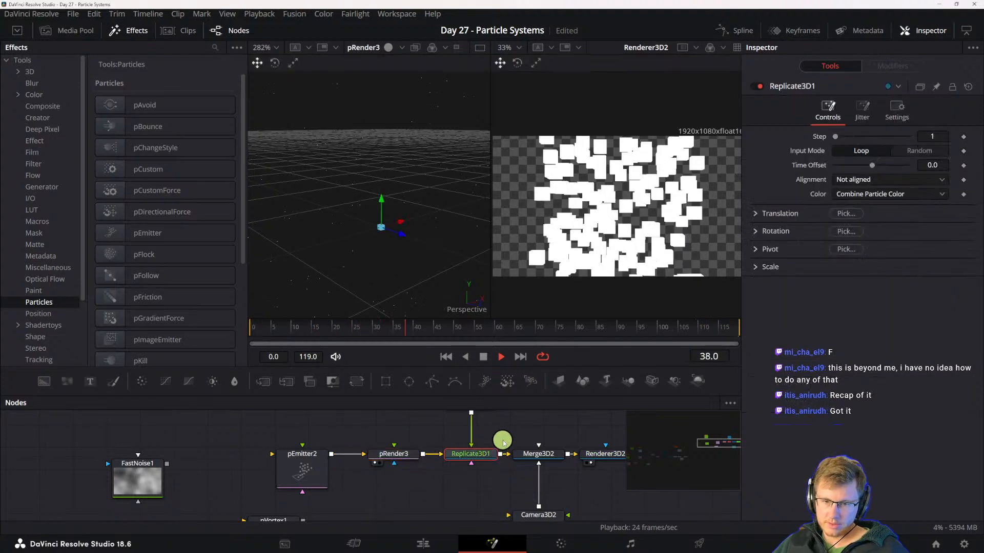
scroll(503, 441, "up", 2)
scroll(475, 446, "up", 1)
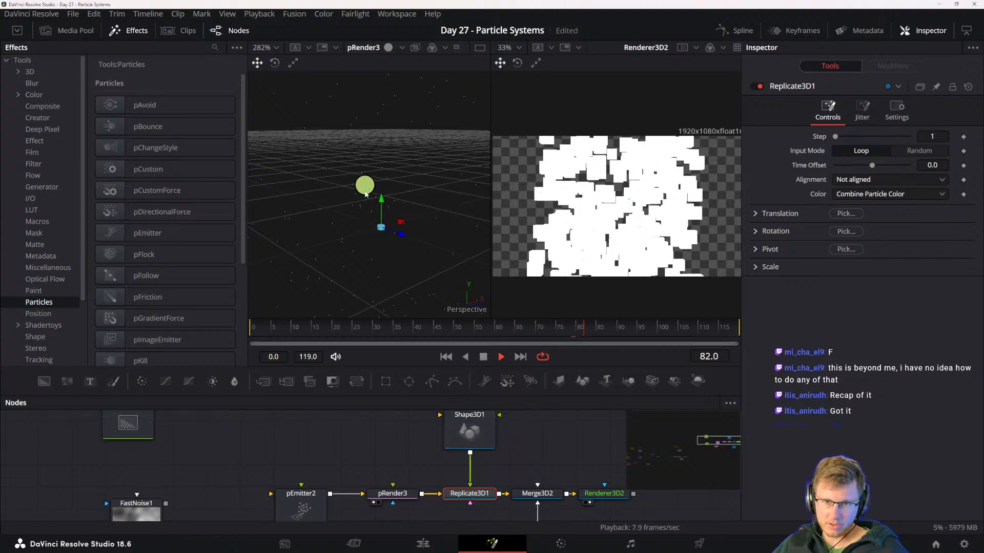
left_click_drag(542, 496, 578, 468)
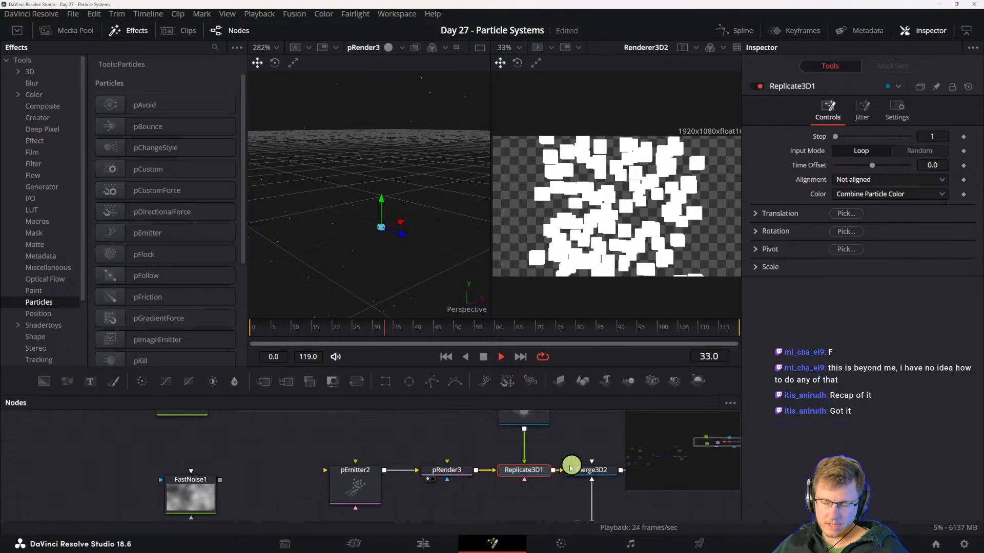
left_click_drag(403, 487, 467, 508)
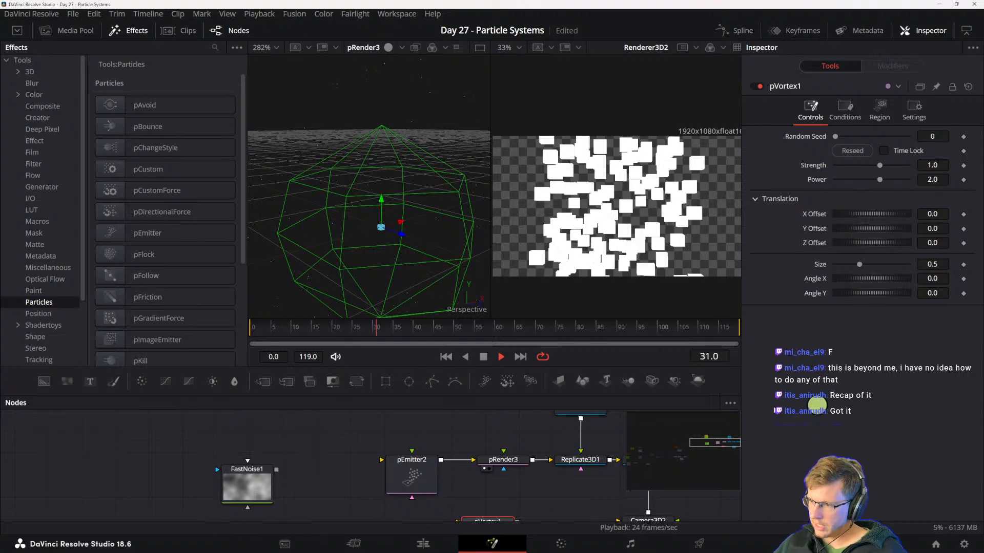
- Place the cyan-to-yellow gradient Background beside the Shape3D and connect it as the cube's material
scroll(345, 522, "up", 5)
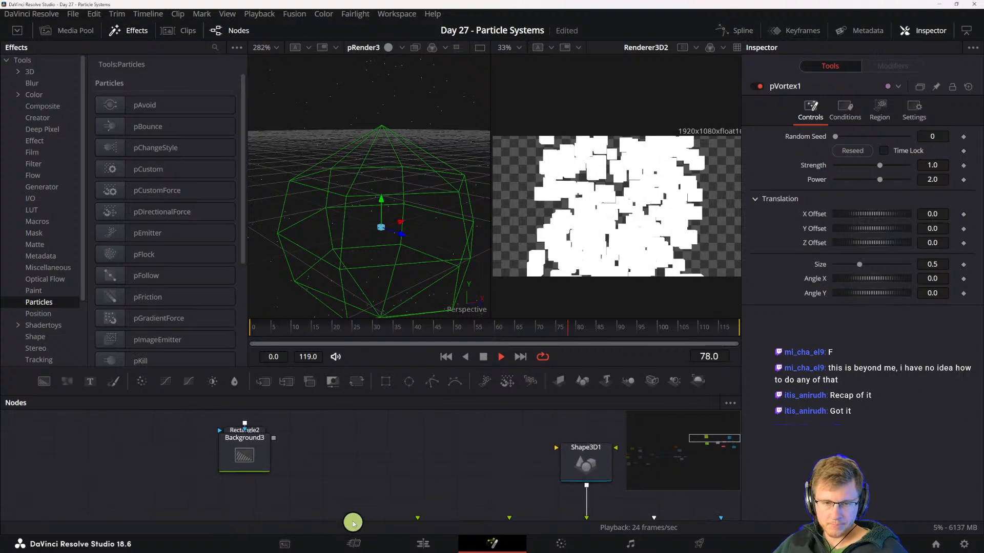
left_click(296, 483)
left_click_drag(281, 485, 485, 476)
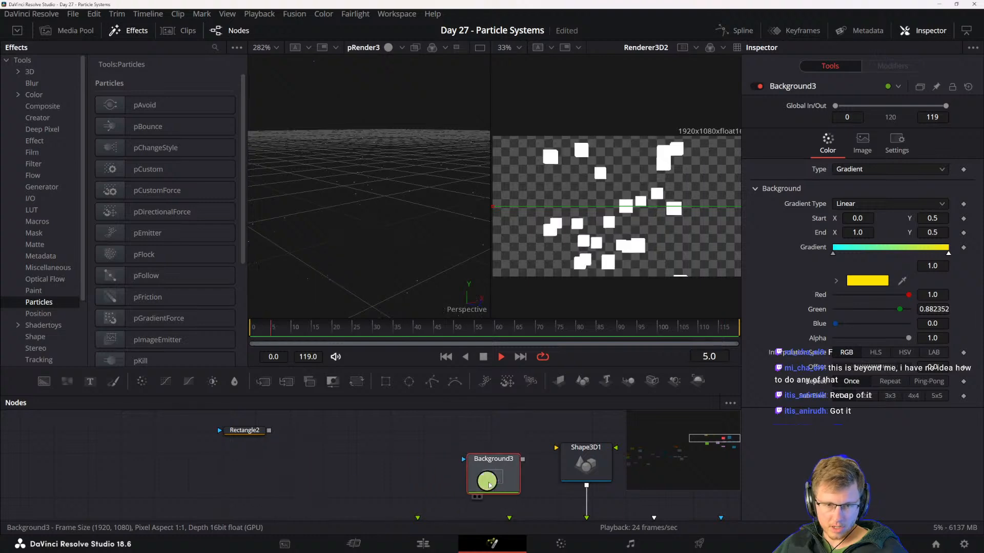
left_click(634, 243)
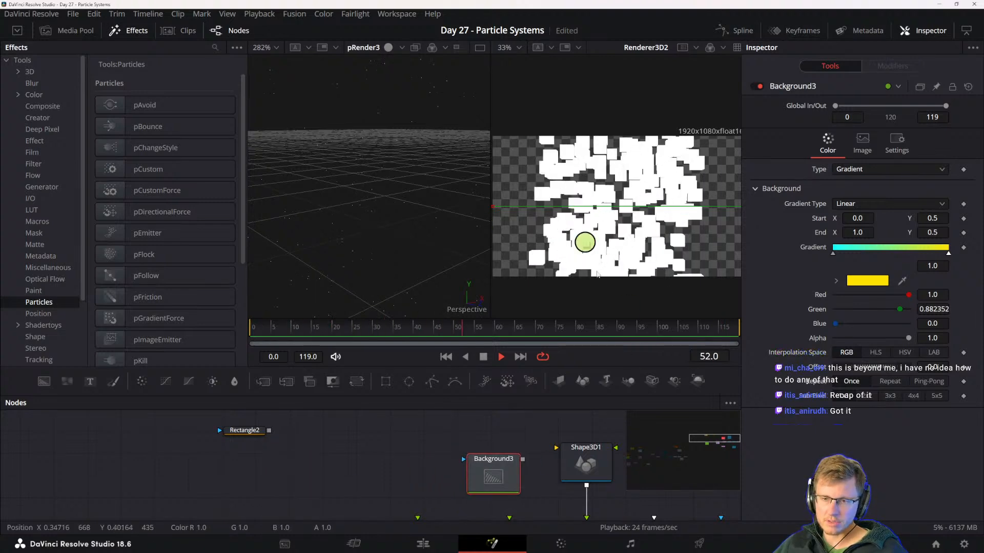
left_click_drag(572, 504, 525, 430)
left_click_drag(436, 468, 513, 447)
left_click(512, 451)
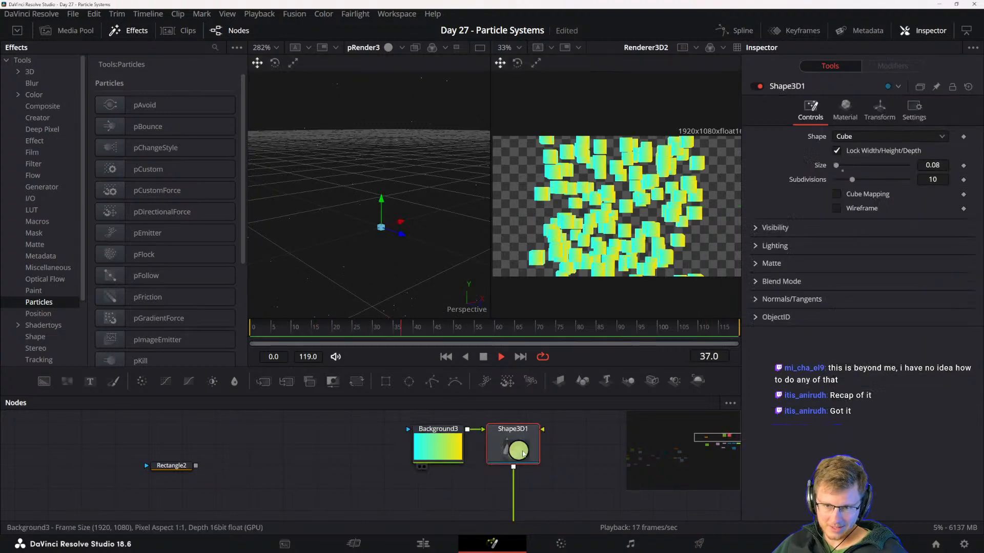
- Level the Replicate3D with its neighbouring nodes and move the pEmitter and pRender together further away from it
scroll(547, 468, "down", 5)
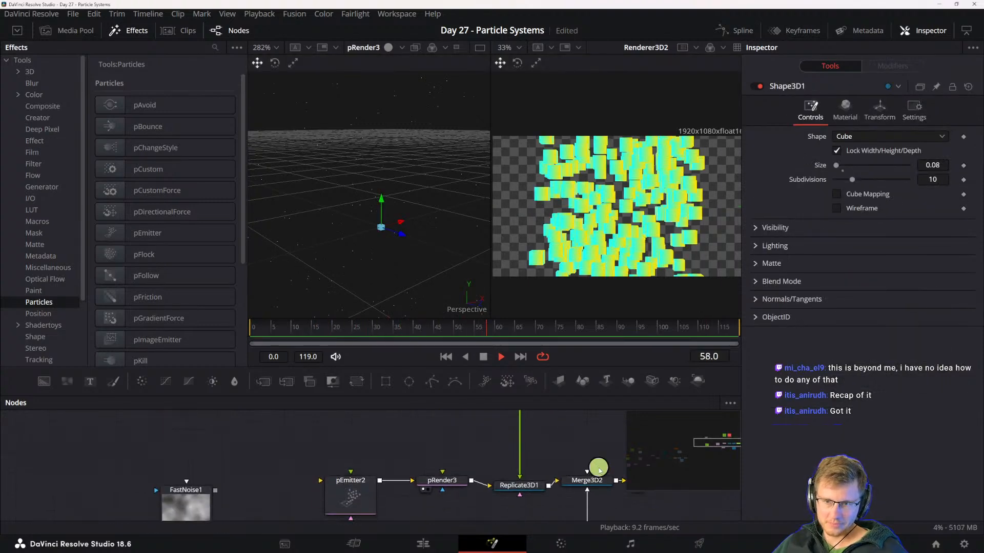
left_click(515, 484)
scroll(518, 487, "down", 2)
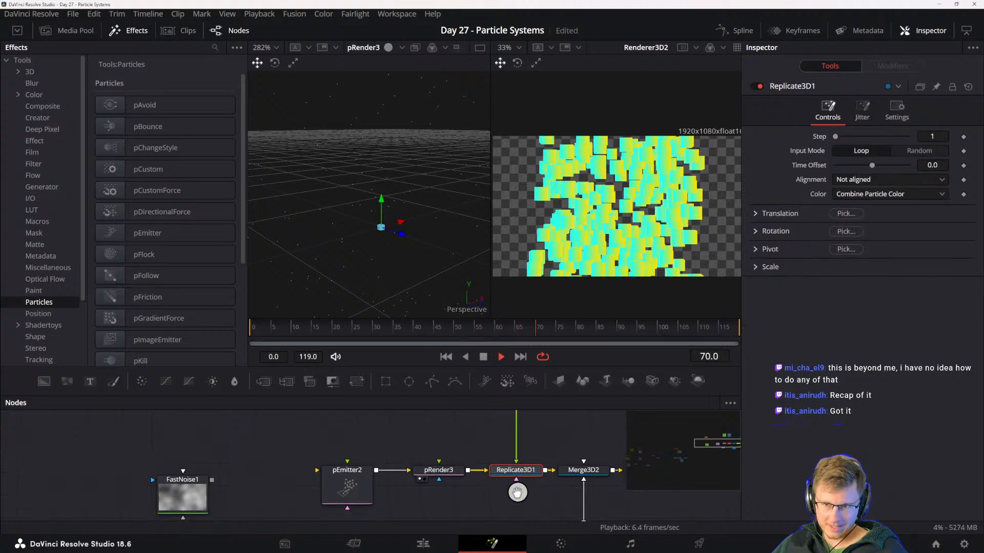
scroll(501, 510, "down", 2)
left_click(396, 482)
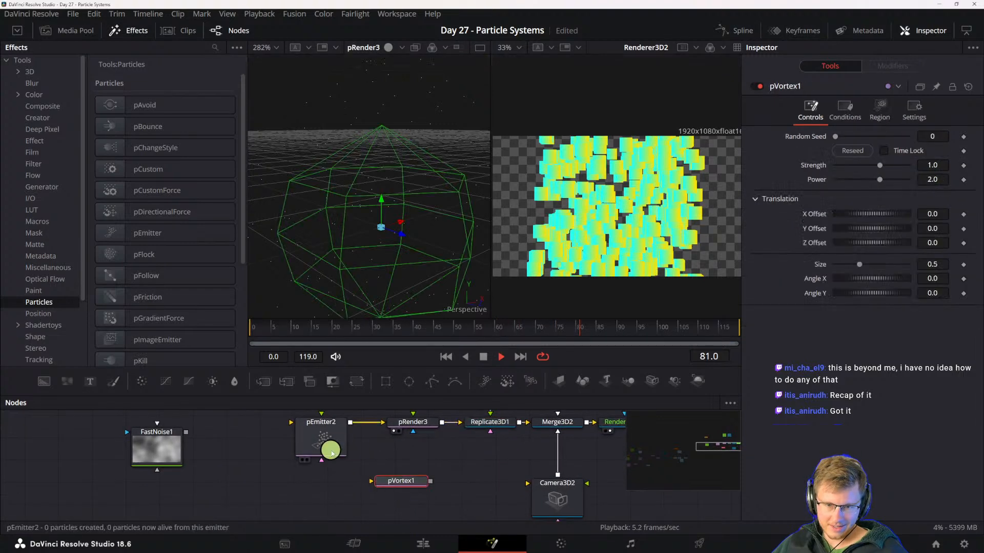
left_click_drag(329, 448, 297, 454)
left_click_drag(421, 424, 404, 481)
left_click_drag(300, 456, 399, 470)
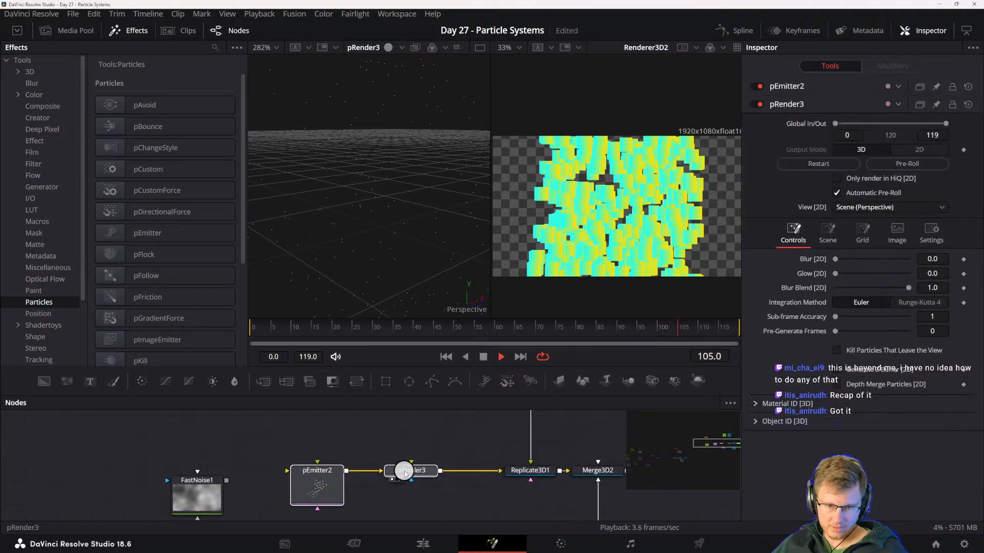
left_click_drag(482, 456, 503, 412)
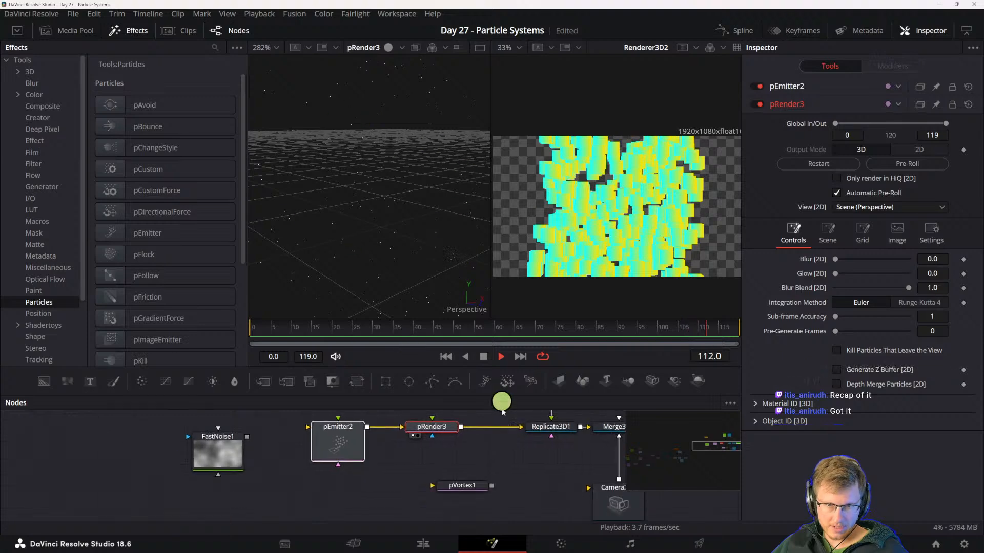
- Insert the pVortex between the pEmitter and pRender, and move the FastNoise node clear of the chain
left_click_drag(464, 486, 434, 469)
left_click_drag(332, 439, 276, 438)
left_click_drag(432, 470, 378, 429)
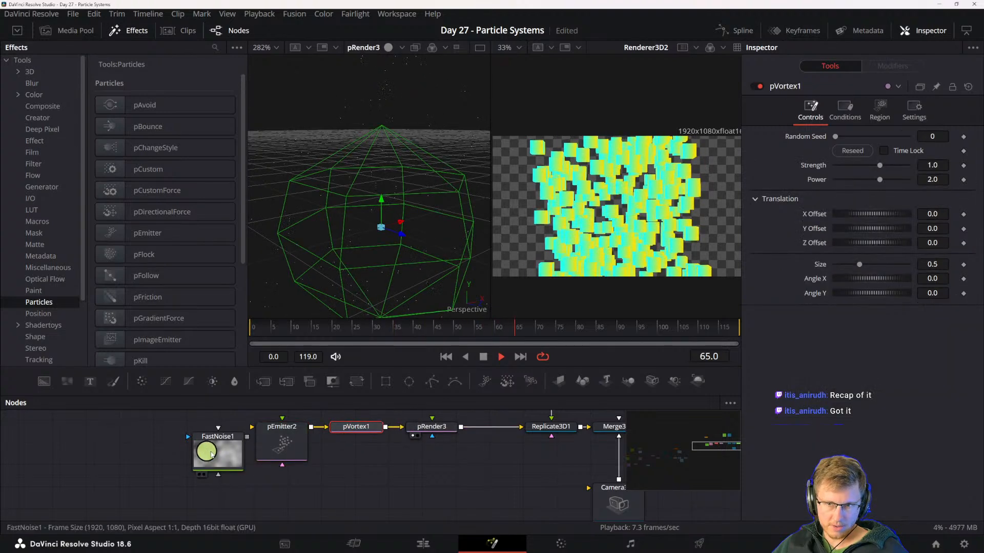
left_click_drag(207, 451, 79, 474)
scroll(405, 495, "up", 1)
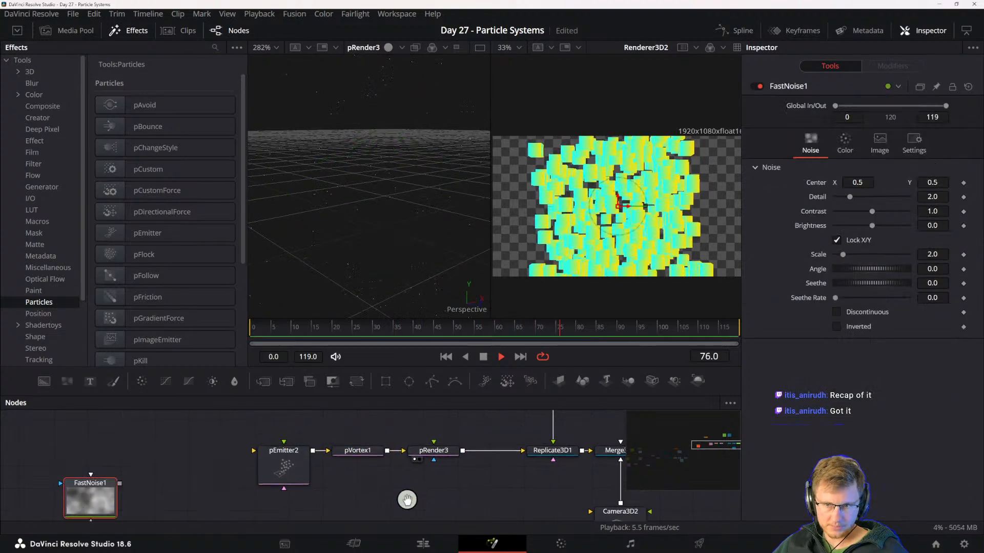
- Set the pEmitter's Number to 0.8 and select the pVortex to review its settings
left_click(382, 450)
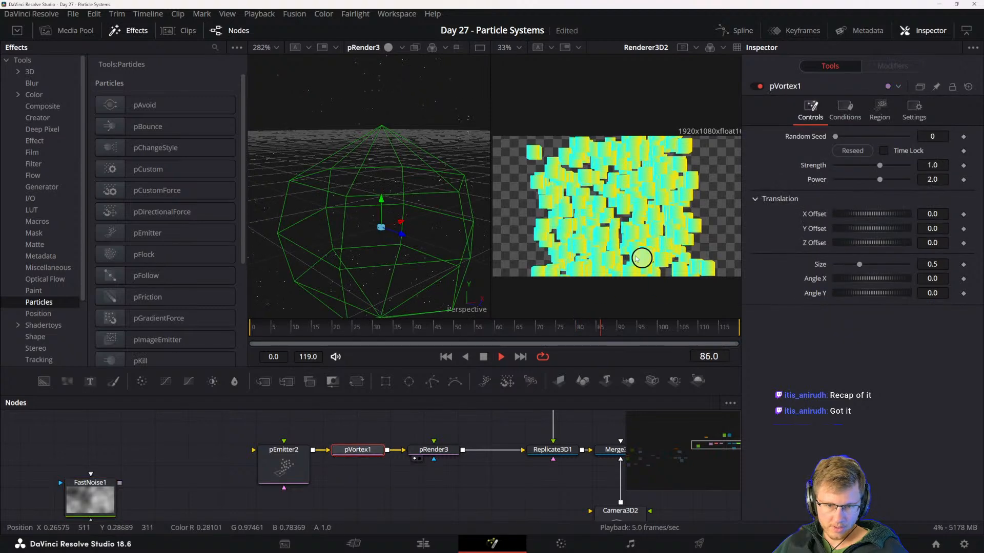
left_click(296, 463)
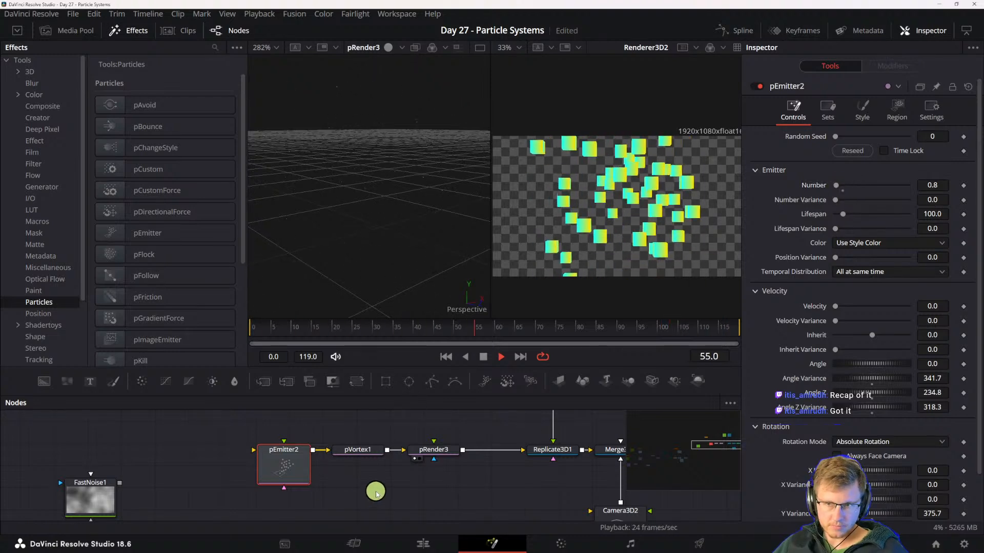
left_click(361, 450)
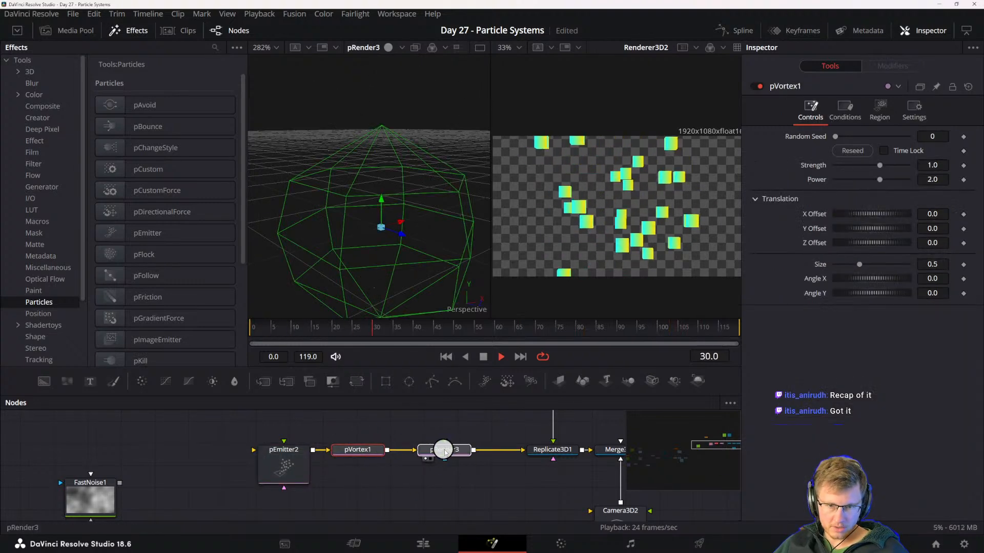
- Spread out the chain by shifting the pRender toward the Replicate3D and the pEmitter and pVortex away from it
left_click_drag(460, 452, 474, 453)
left_click_drag(286, 460, 216, 461)
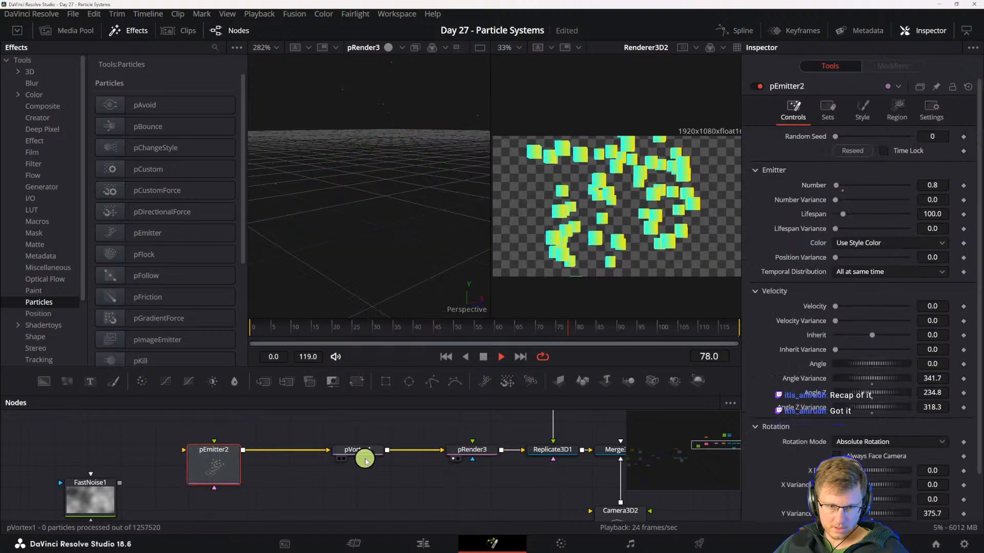
left_click_drag(361, 455, 295, 453)
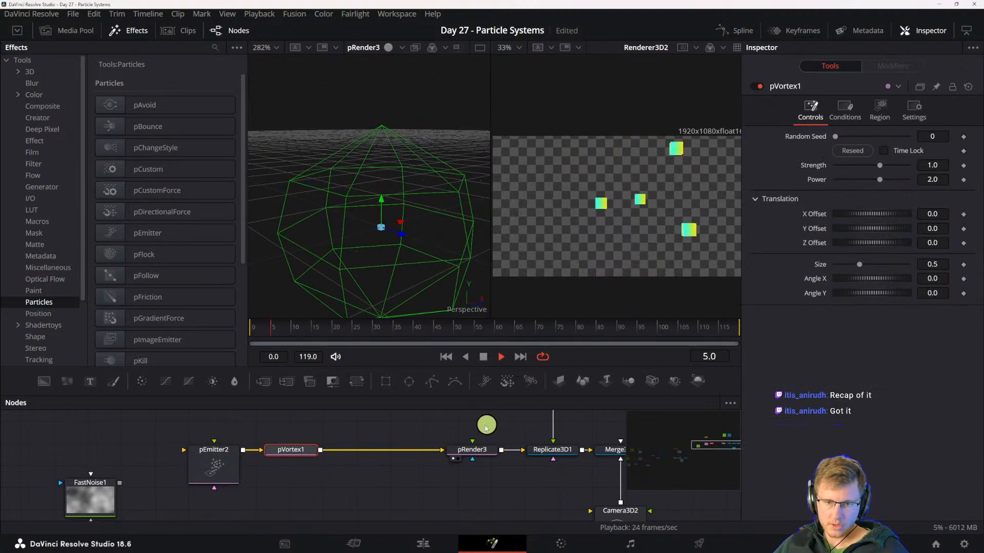
left_click(499, 450)
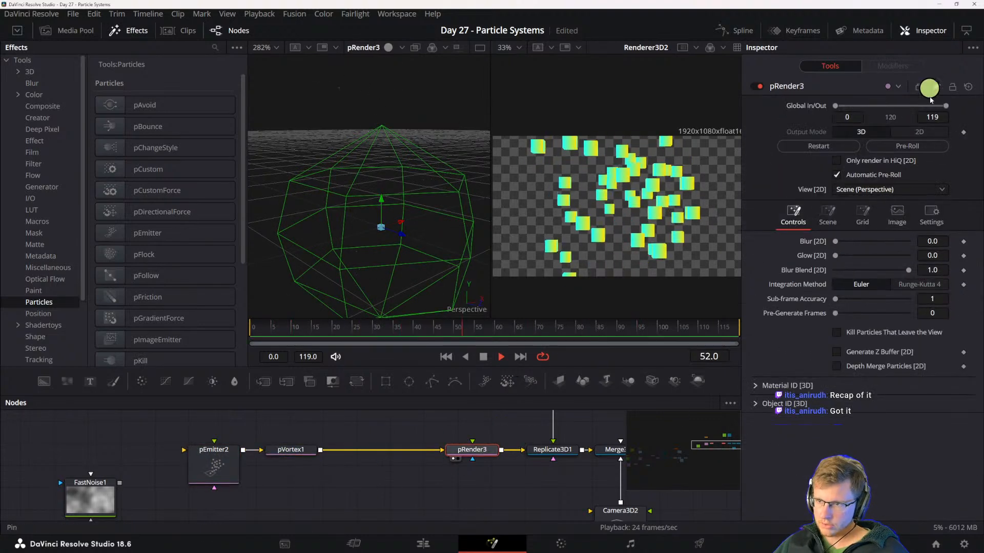
- Extend the particle Fusion Composition clip on the Edit page timeline to 686 frames and reopen it on the Fusion page
left_click(423, 543)
left_click_drag(609, 431, 776, 432)
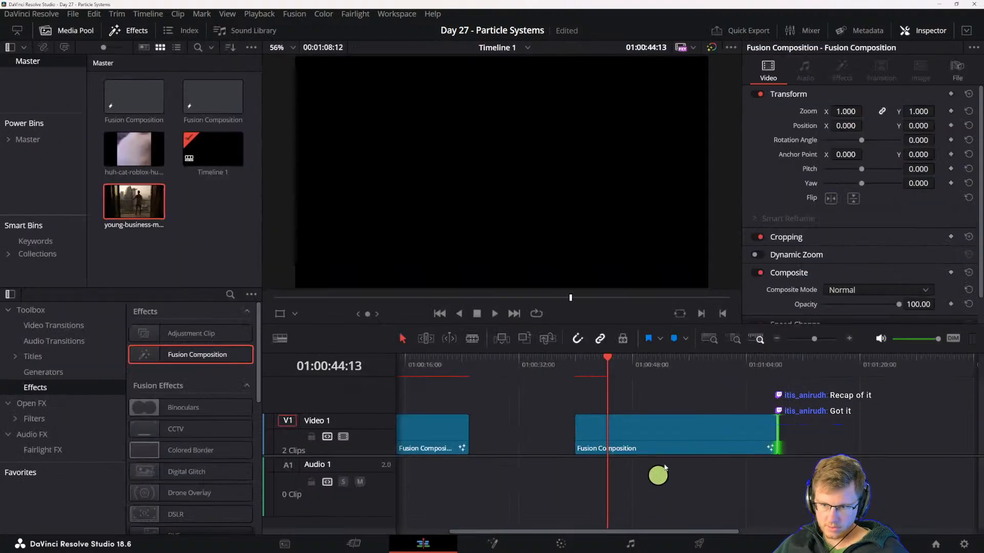
left_click(492, 544)
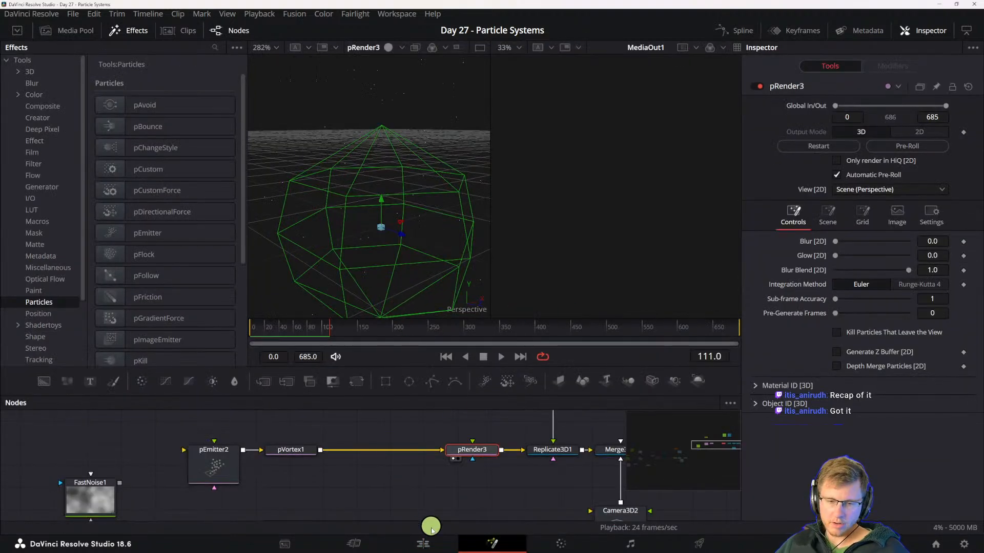
- Create another Fusion Composition in the Edit page's media pool and place it on Video 1 at 01:01:16:22
left_click(424, 543)
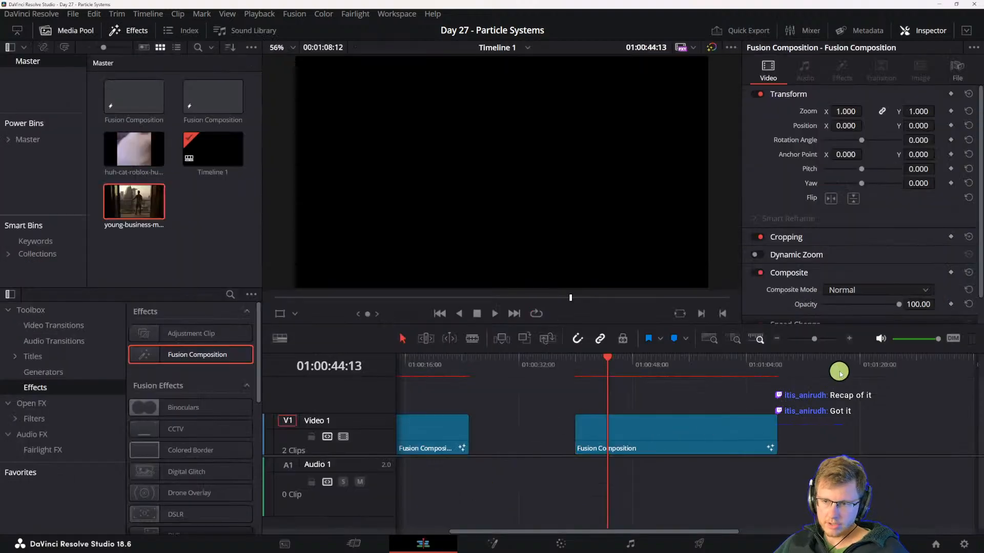
left_click(841, 373)
left_click_drag(183, 356, 187, 222)
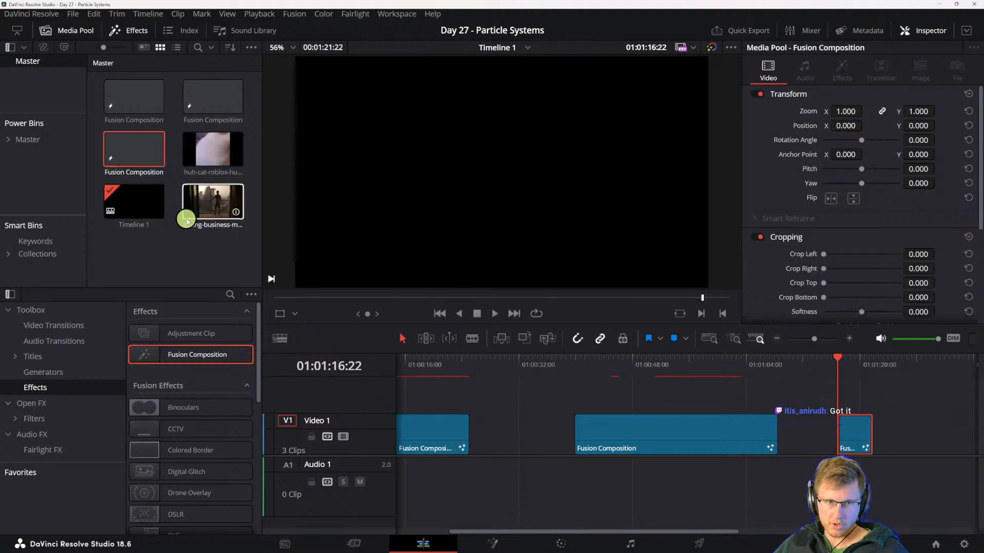
left_click_drag(134, 150, 865, 428)
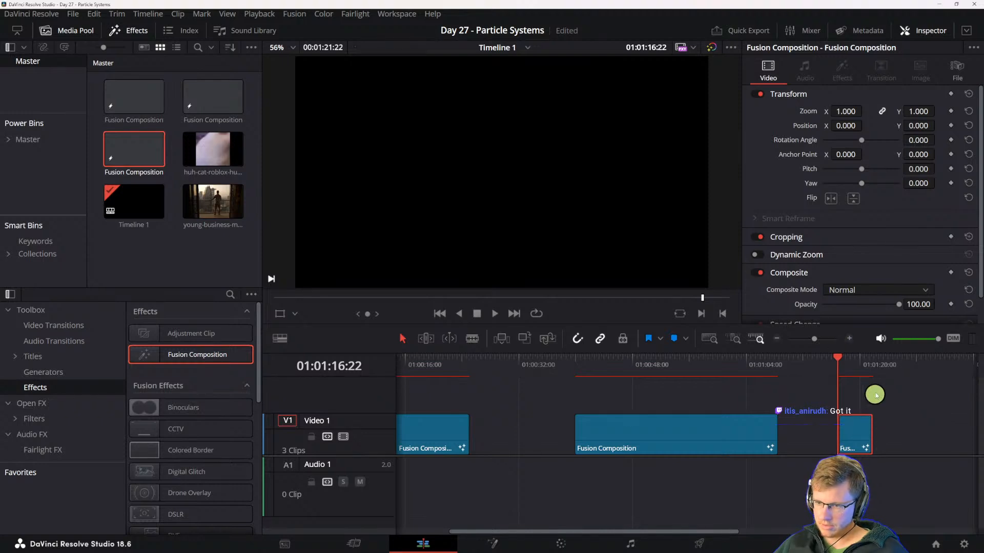
- Go to 01:00:53:17 and select the longer Fusion Composition clip on Video 1 for comparison
left_click(672, 361)
left_click(649, 445)
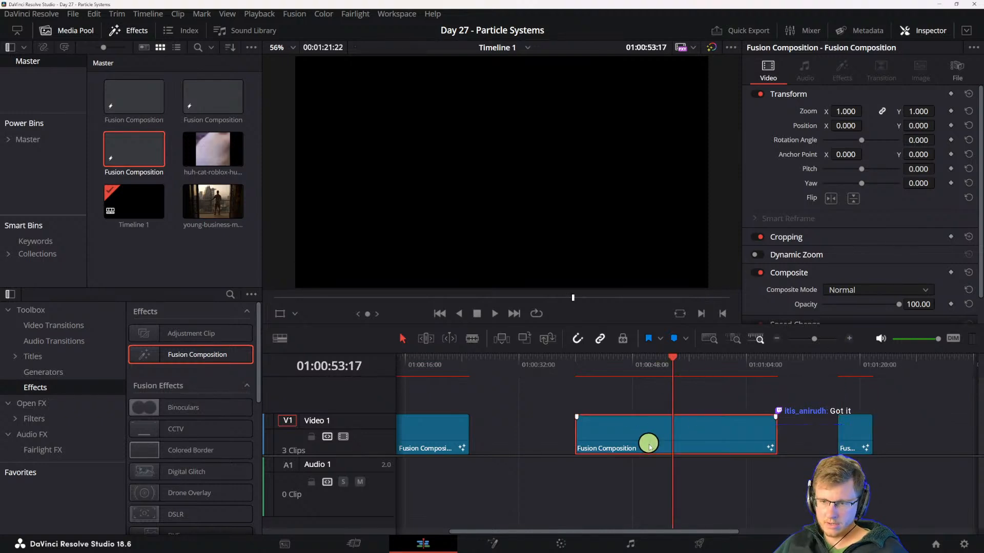
left_click(149, 264)
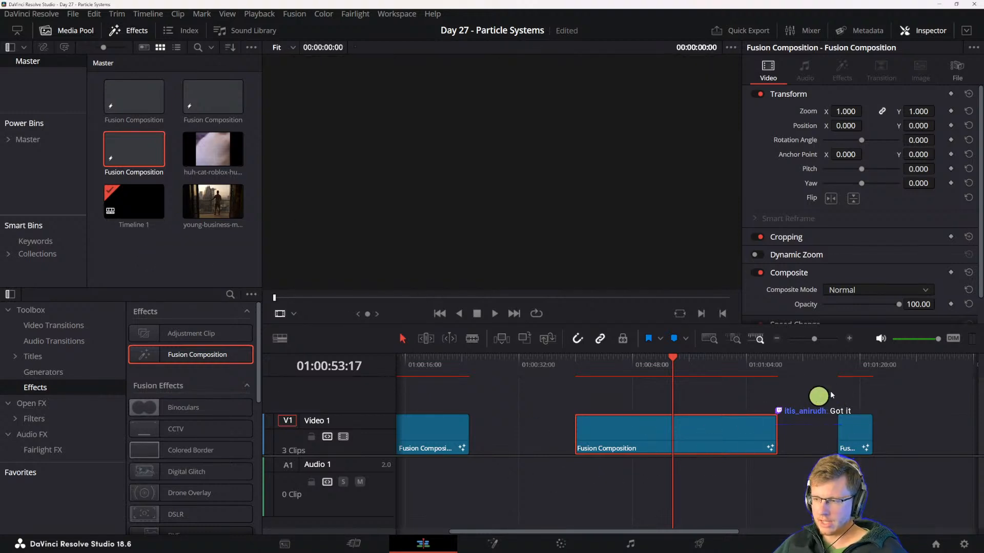
- Open the particle composition on the Fusion page, go to frame 122 and insert a pFlock between pVortex1 and pRender3
left_click(501, 544)
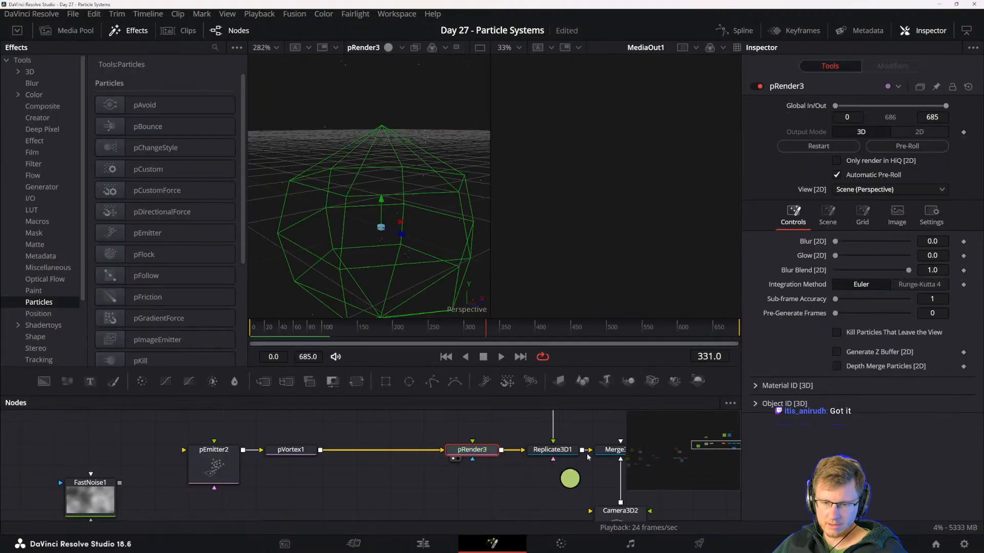
left_click_drag(501, 470, 567, 472)
left_click(367, 476)
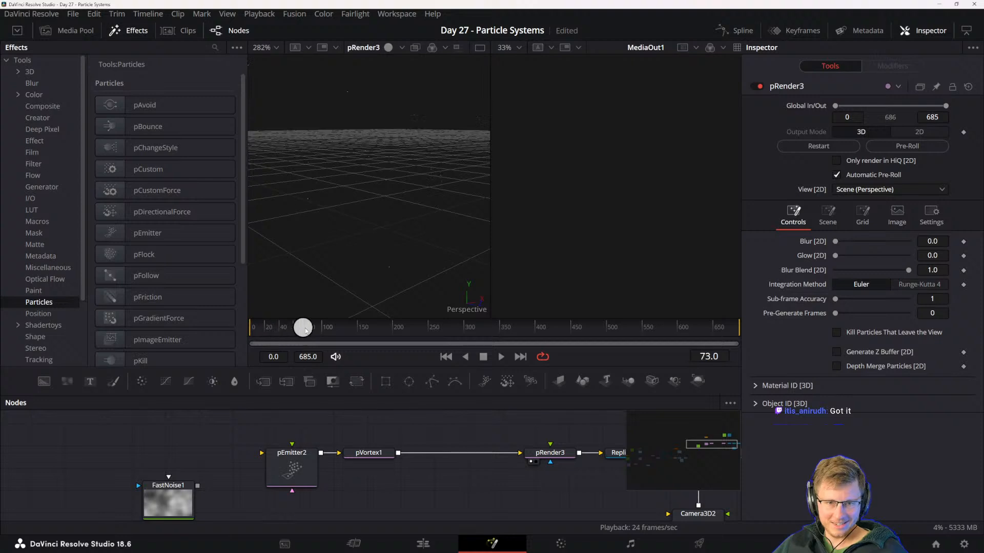
left_click_drag(305, 330, 337, 327)
left_click_drag(382, 431, 427, 432)
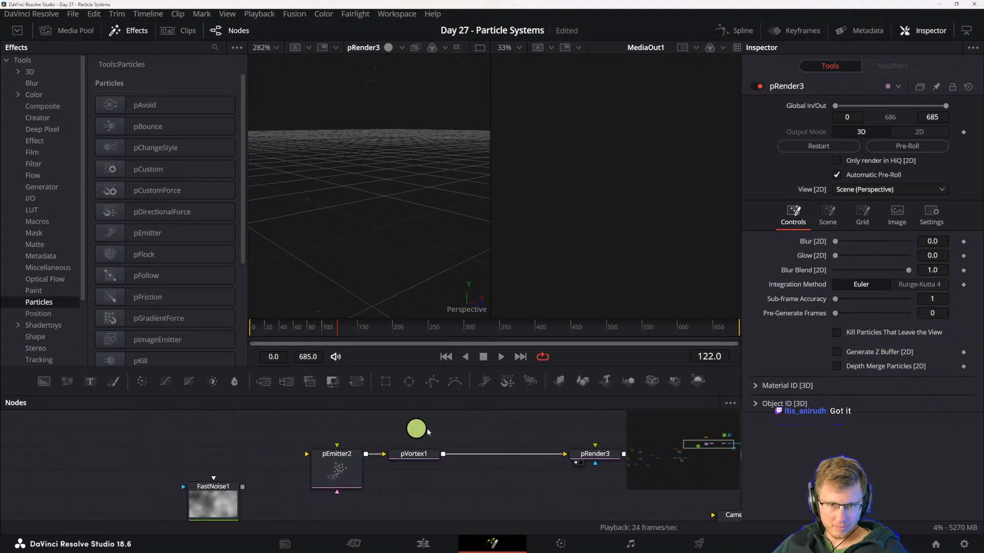
left_click_drag(518, 437, 461, 437)
left_click_drag(231, 435, 403, 491)
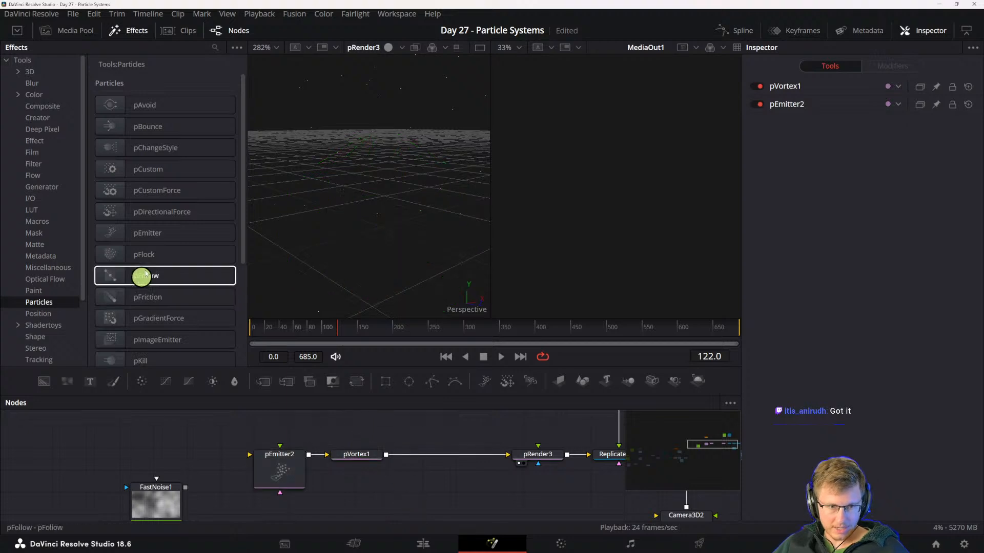
left_click_drag(145, 255, 411, 454)
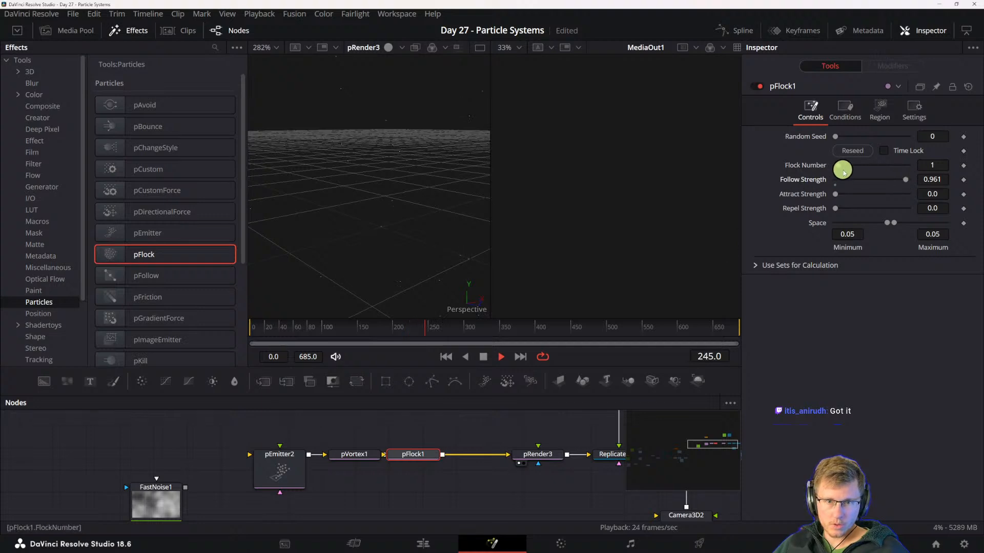
- Set the pFlock's Follow Strength to 0.961, Flock Number to 25 and Attract Strength to 1.0 during playback
left_click_drag(844, 168, 878, 172)
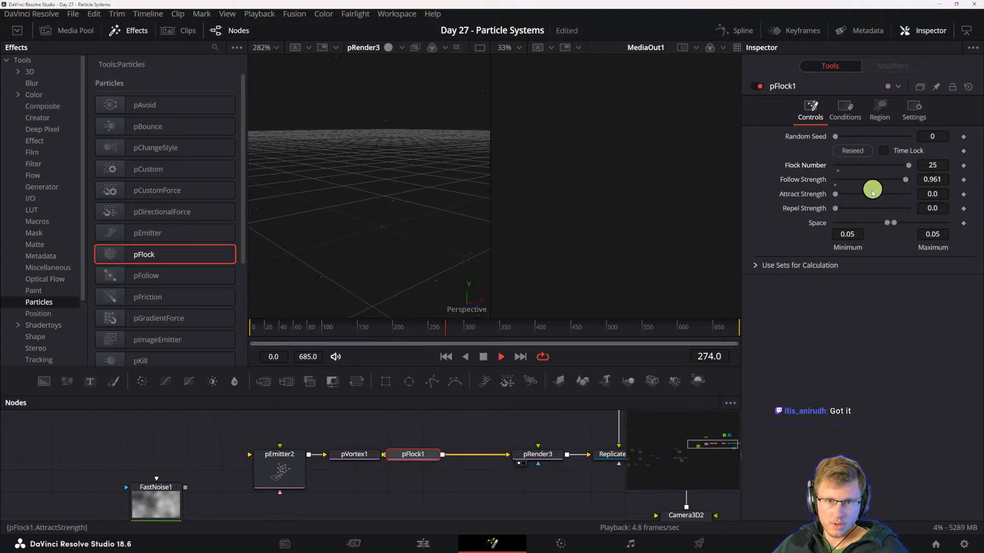
left_click_drag(839, 197, 915, 198)
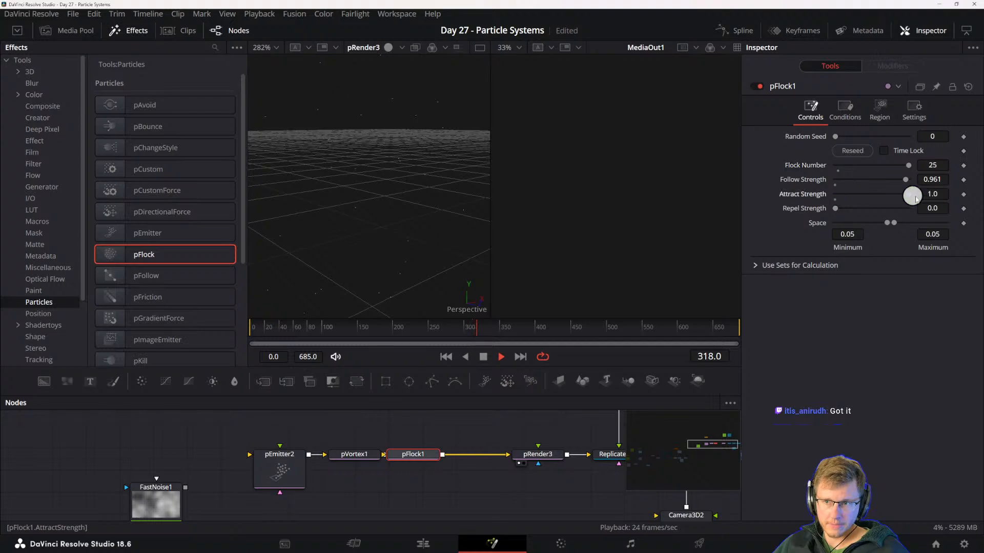
scroll(458, 215, "down", 3)
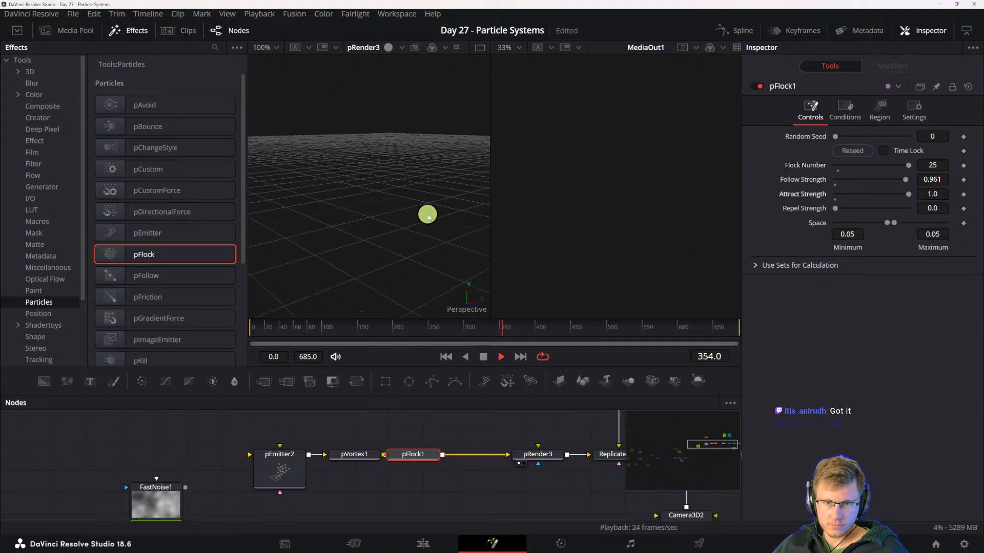
scroll(424, 216, "down", 1)
scroll(421, 193, "down", 1)
left_click_drag(411, 172, 424, 150)
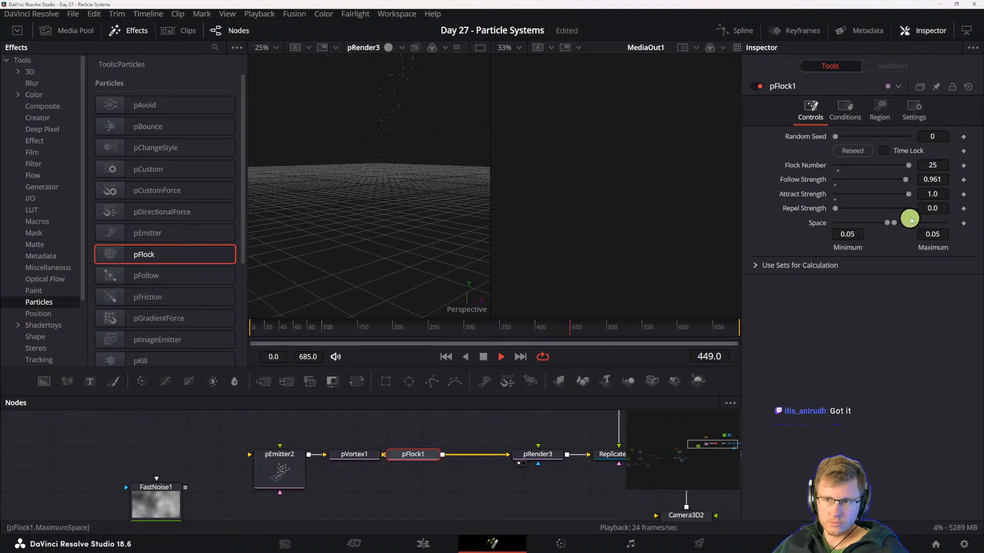
- Lower the pFlock's Attract Strength to 0.134 and examine the particle motion up close
left_click_drag(908, 200, 878, 197)
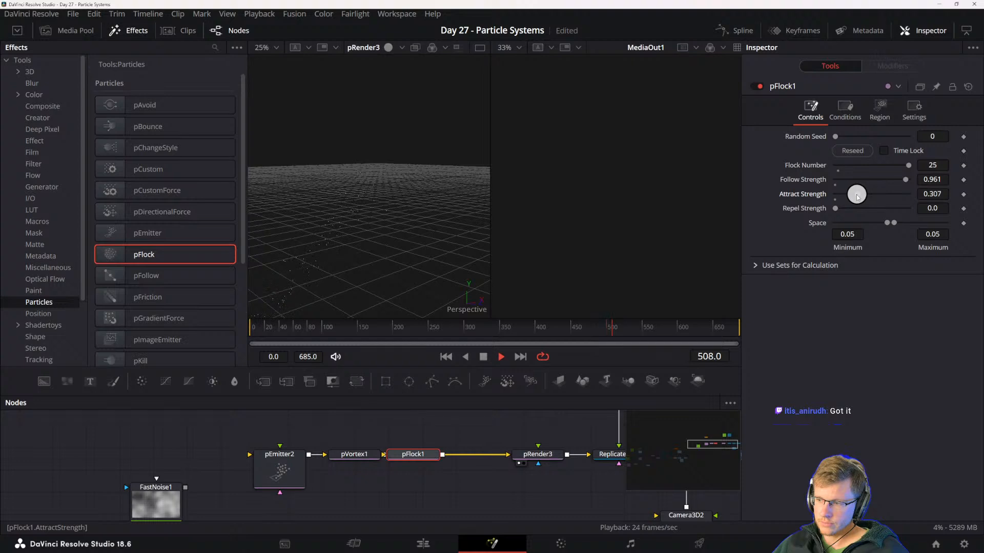
left_click_drag(847, 196, 844, 194)
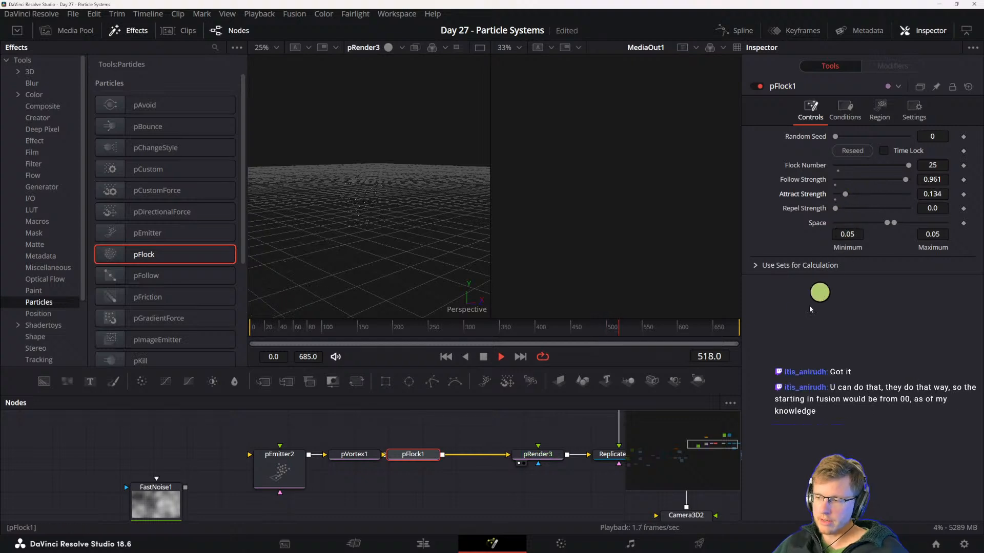
mouse_move(536, 546)
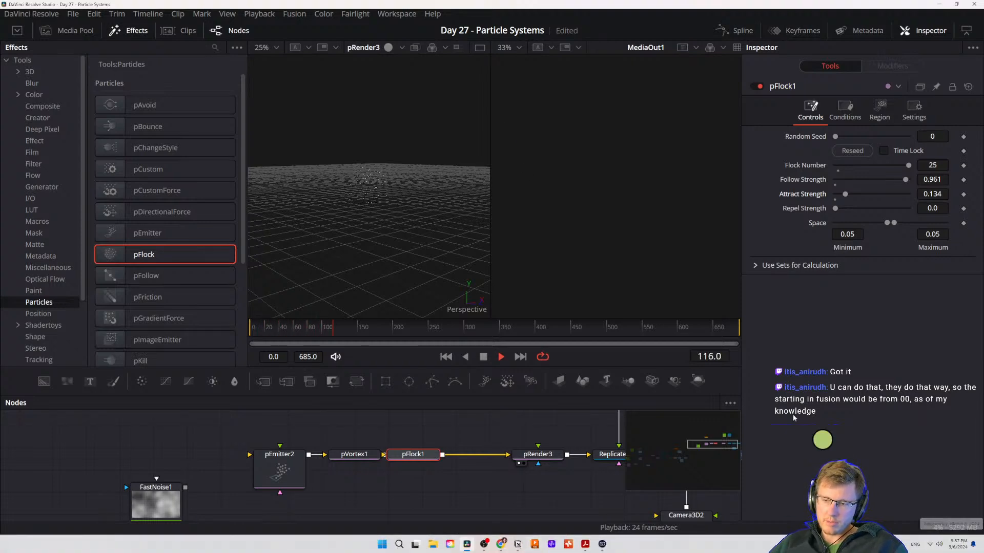
scroll(359, 192, "up", 5)
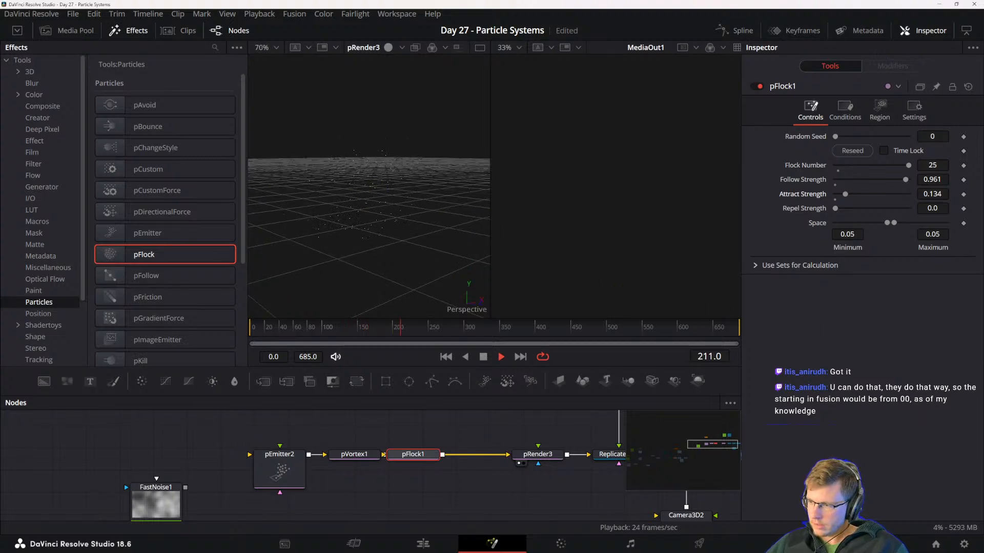
scroll(342, 217, "up", 1)
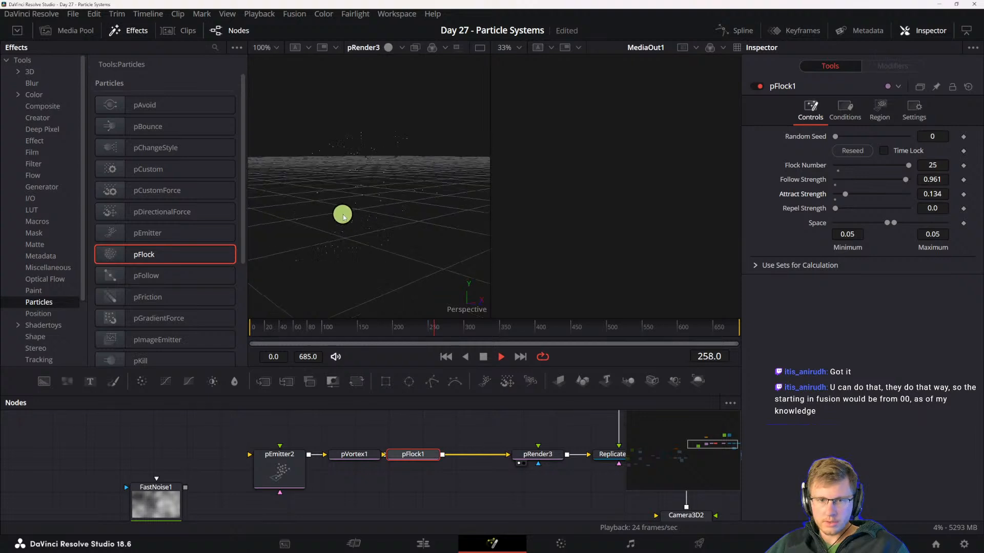
left_click_drag(349, 208, 385, 243)
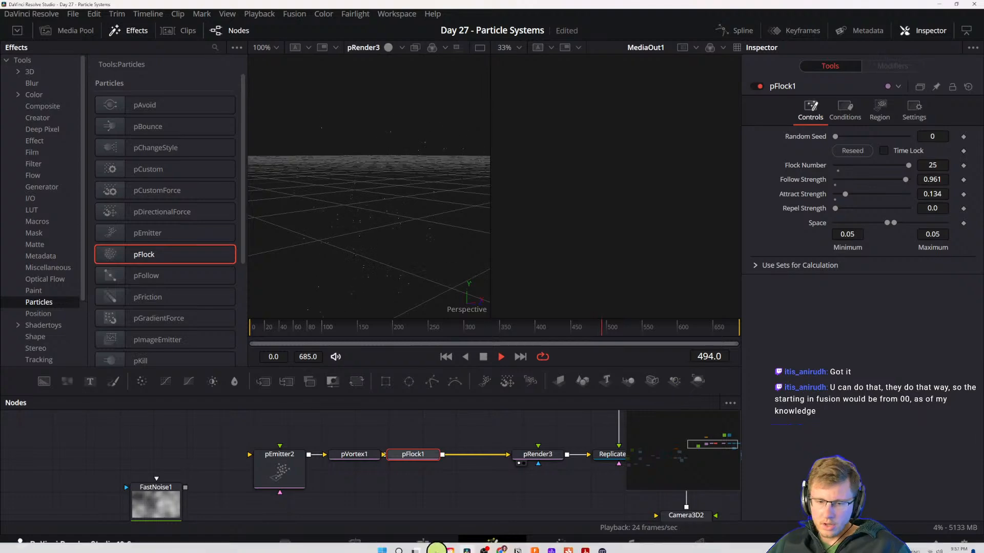
- Add another Fusion Composition to Video 1 at 01:01:28:13 on the Edit page and place its media pool item over it
left_click(423, 543)
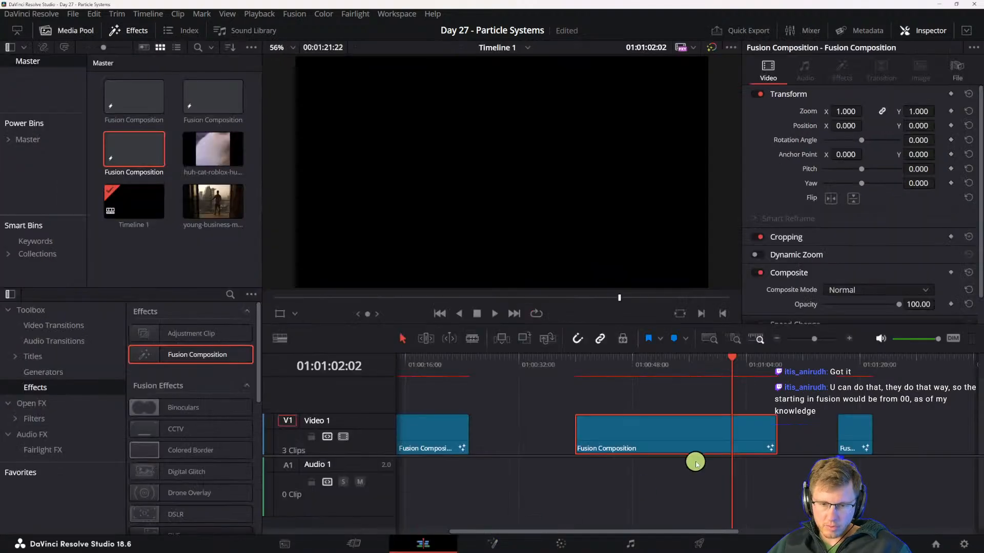
scroll(874, 387, "right", 3)
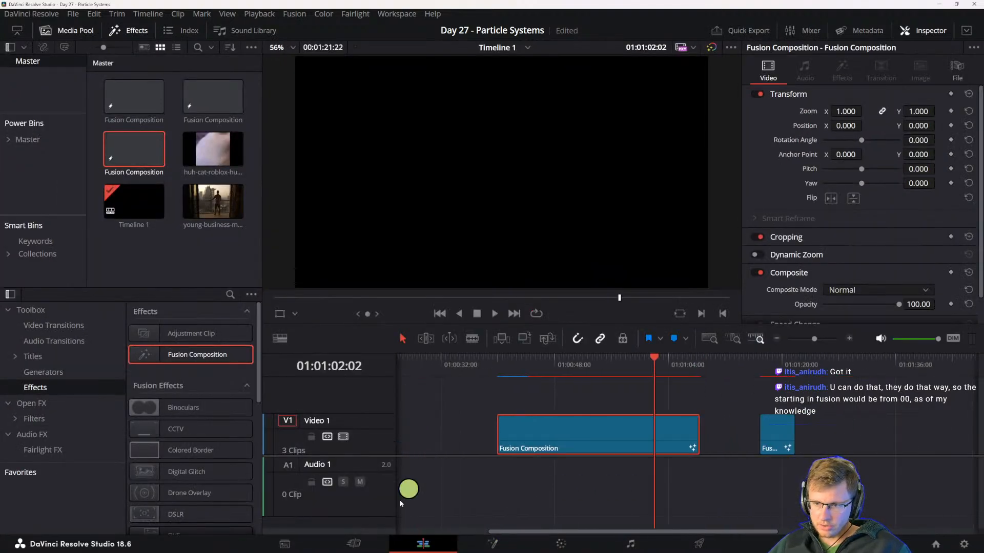
left_click(842, 364)
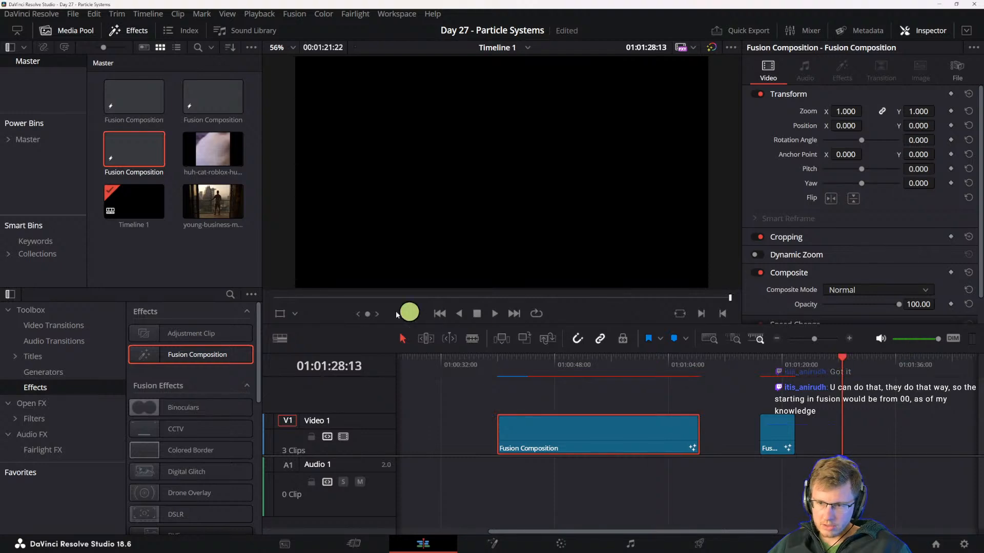
left_click_drag(169, 351, 850, 435)
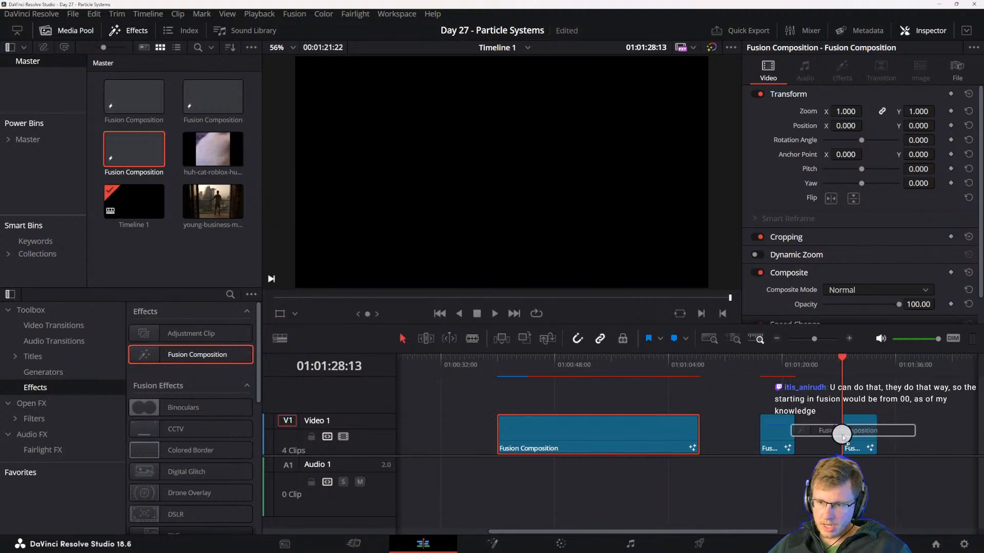
left_click(862, 448)
left_click_drag(474, 256, 160, 251)
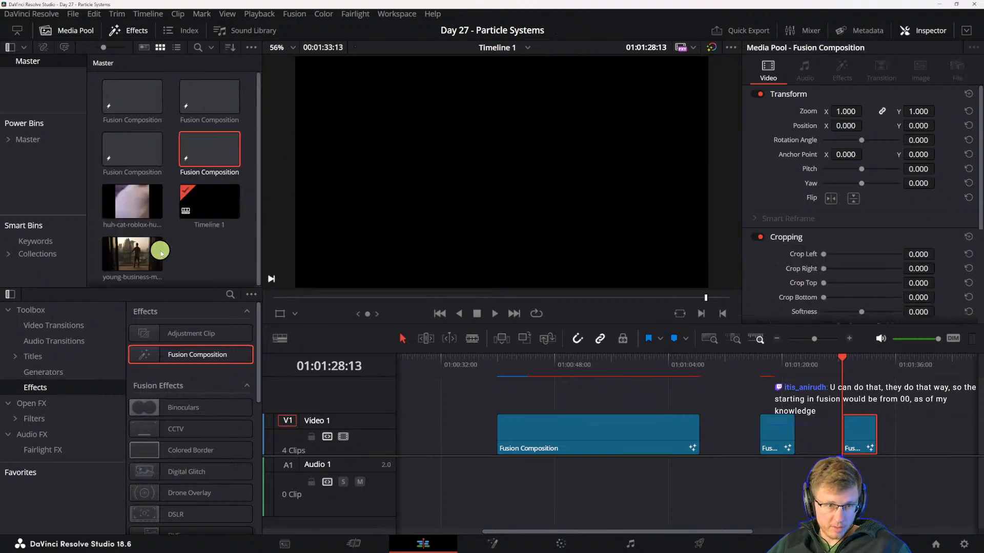
left_click_drag(200, 149, 850, 449)
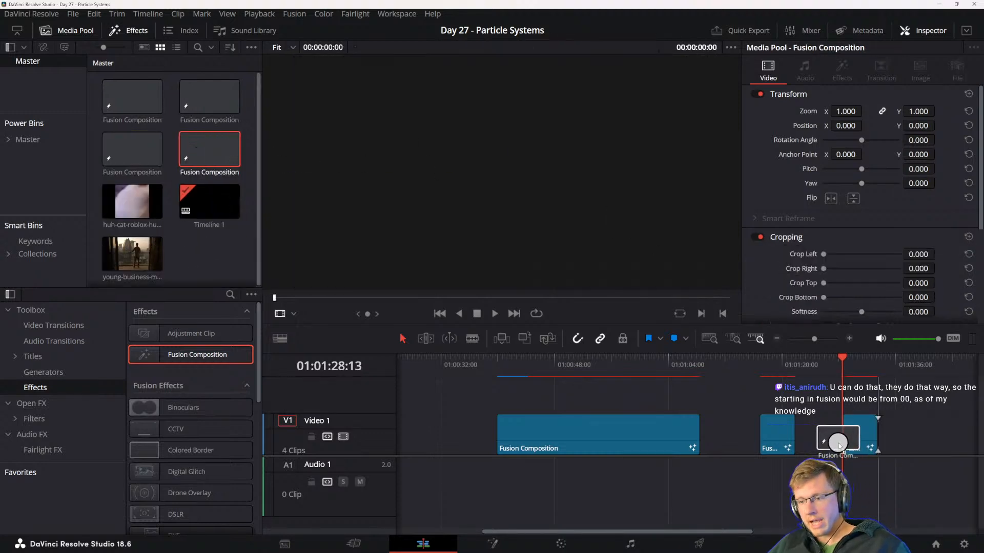
- Go to 01:01:30:14, look at the new composition's node graph on the Fusion page and return to the Edit page
left_click(856, 360)
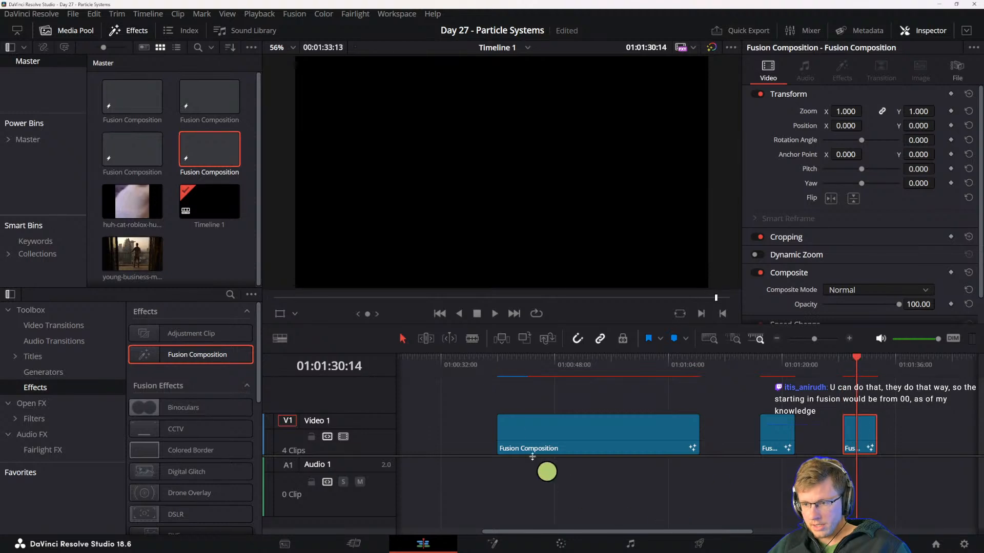
left_click(484, 542)
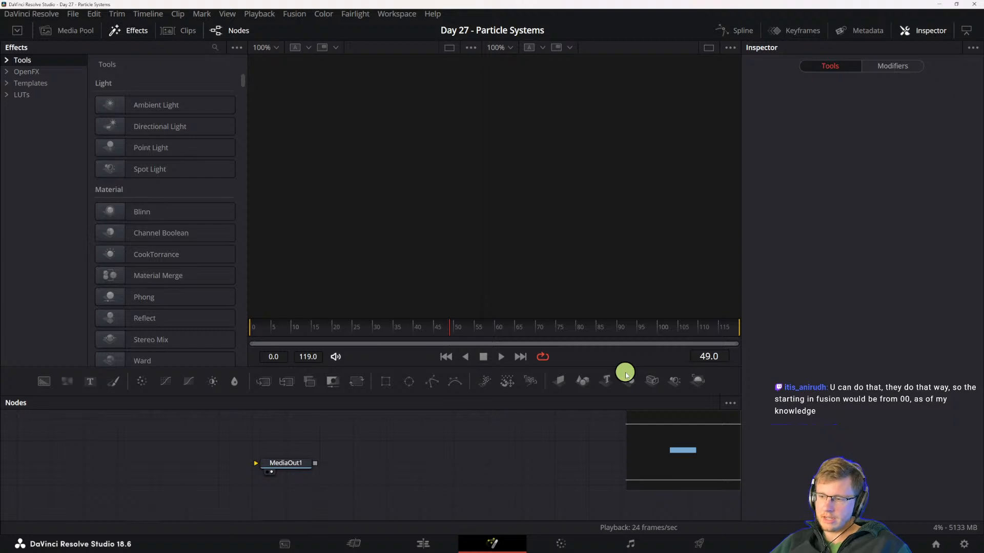
left_click(423, 542)
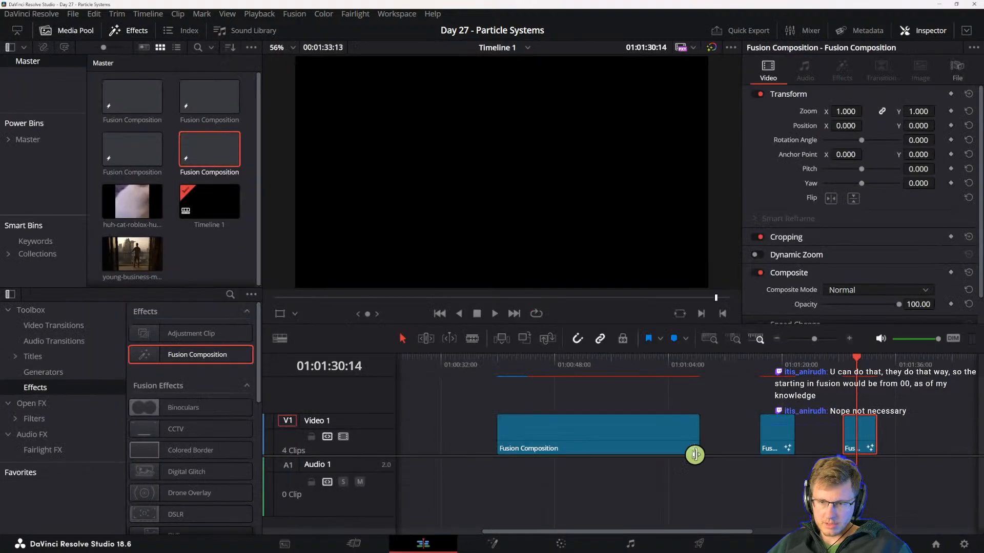
- Go to 01:00:56:00, select the long Fusion Composition clip and open it on the Fusion page
left_click(776, 359)
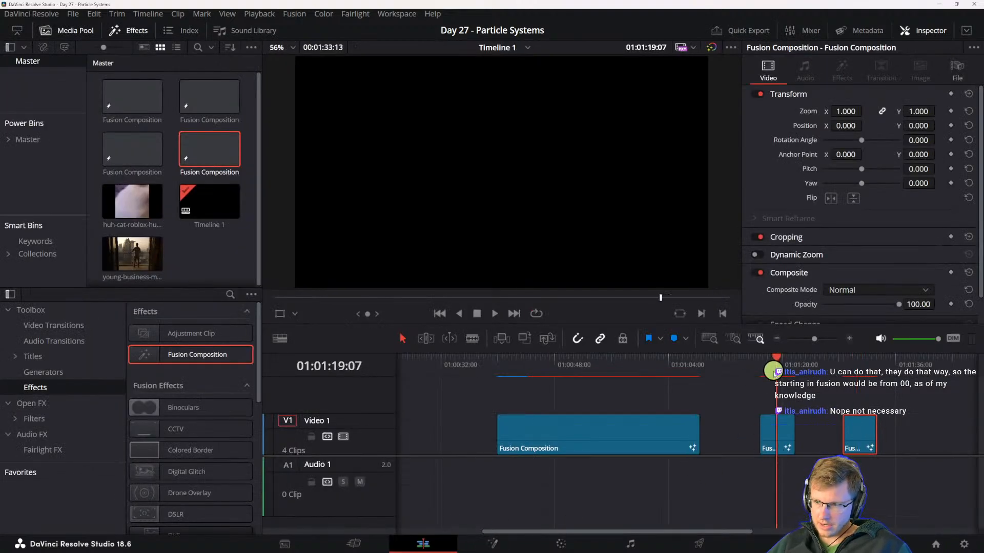
left_click(611, 359)
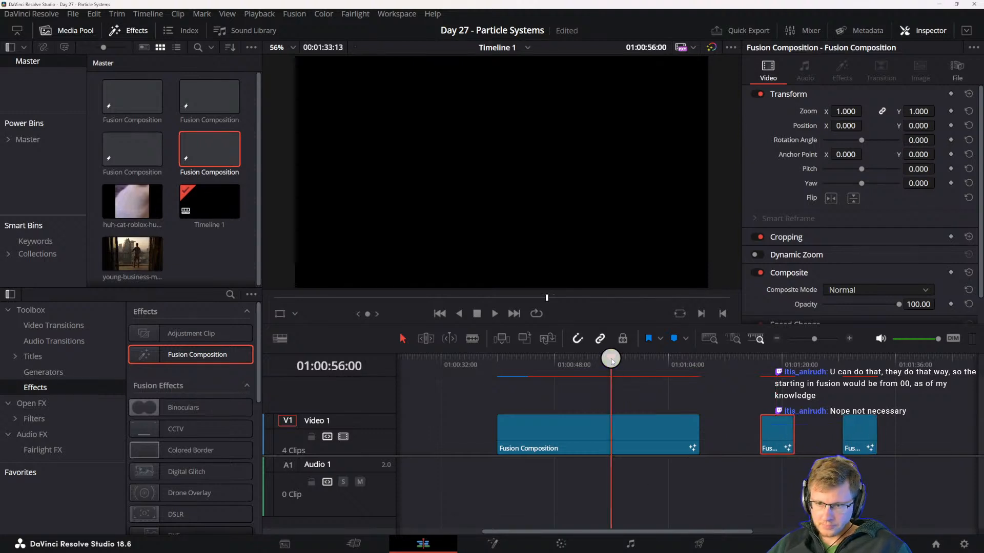
left_click(607, 426)
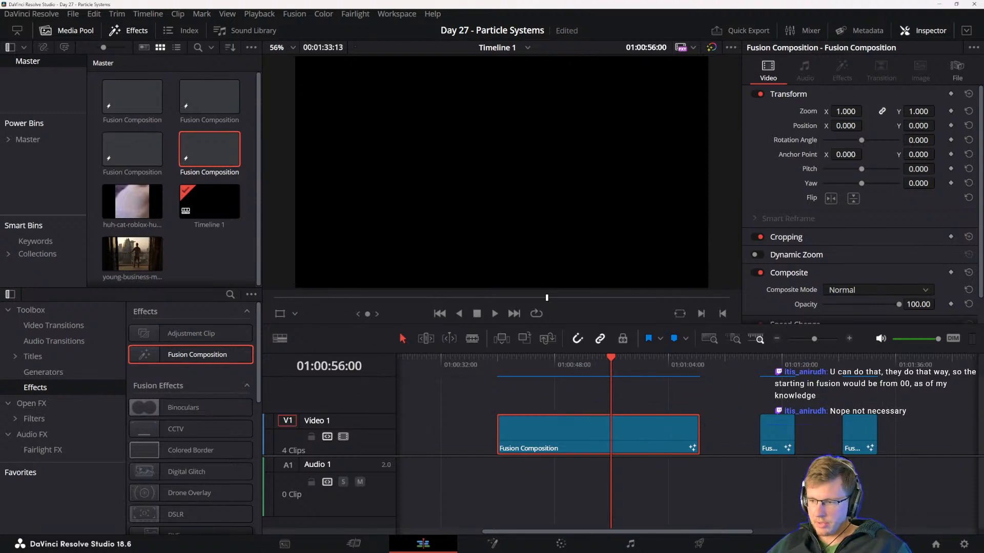
double_click(238, 158)
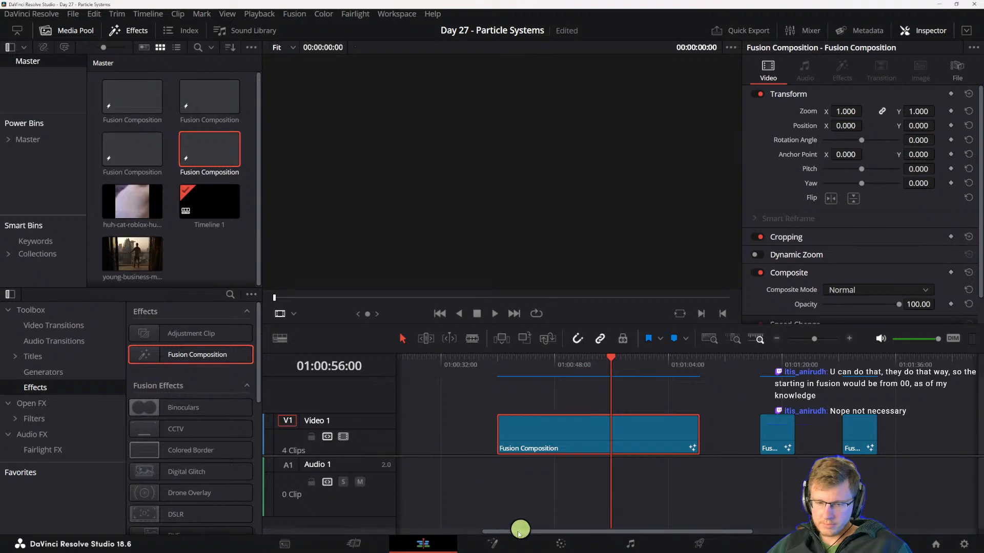
left_click(500, 542)
- Display Renderer3D2 in the second viewer and play the composition
left_click_drag(571, 466, 364, 477)
left_click_drag(446, 478, 538, 468)
left_click_drag(377, 467, 450, 470)
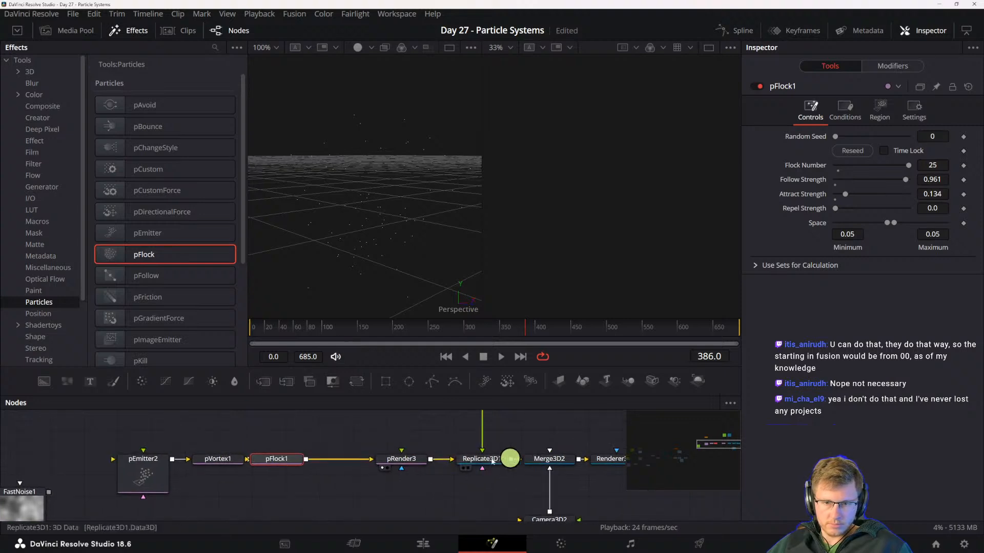
left_click(481, 459)
left_click_drag(529, 469, 474, 474)
left_click(561, 465)
key("2")
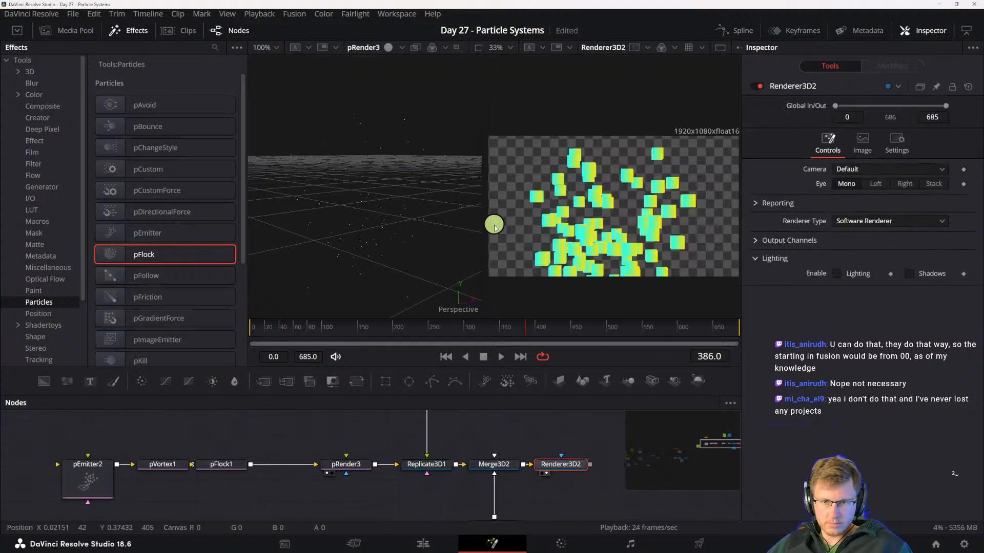
key("space")
- Check the pVortex1 settings and set pEmitter2's Z Variance [3D] rotation to 425.2
left_click_drag(356, 471, 421, 461)
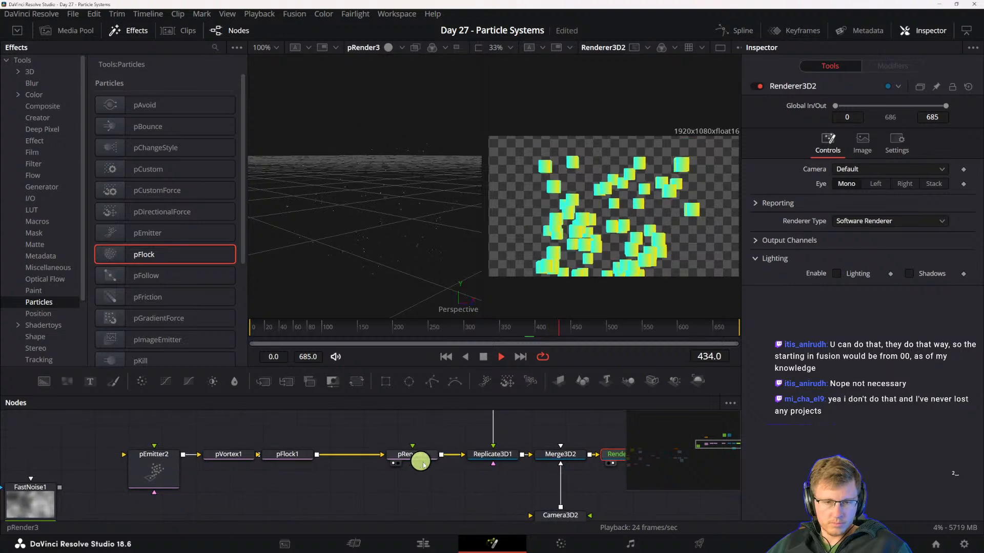
left_click(229, 454)
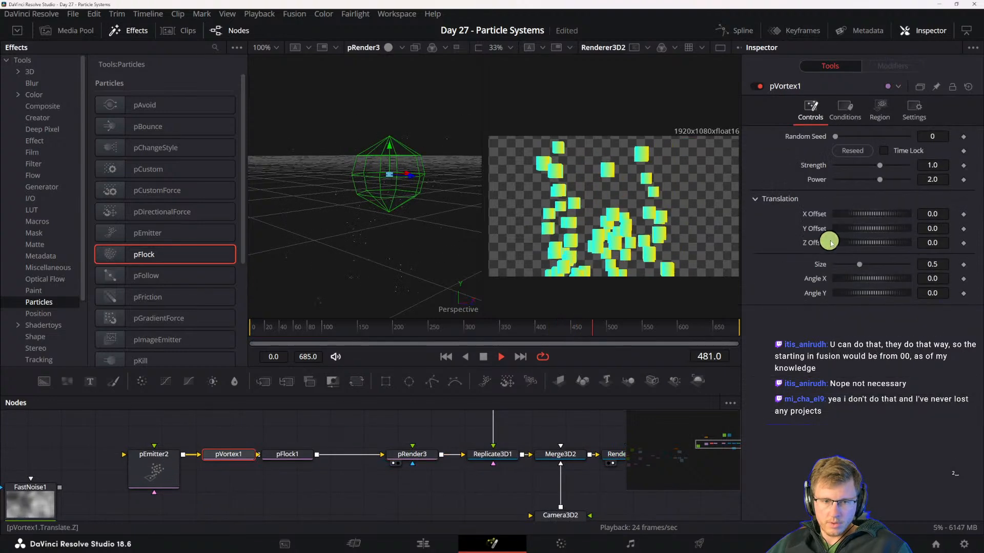
left_click(162, 461)
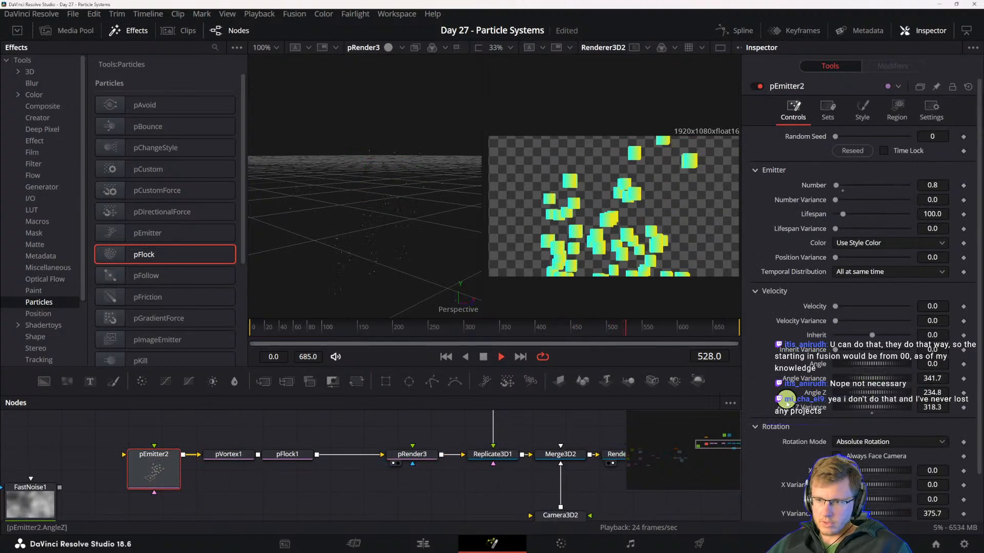
scroll(820, 405, "down", 2)
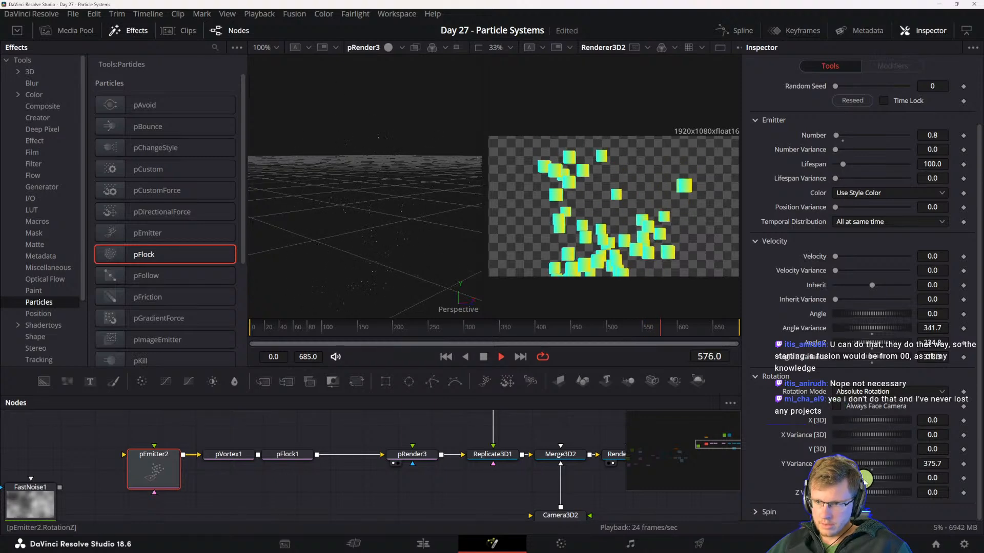
left_click_drag(863, 495, 951, 494)
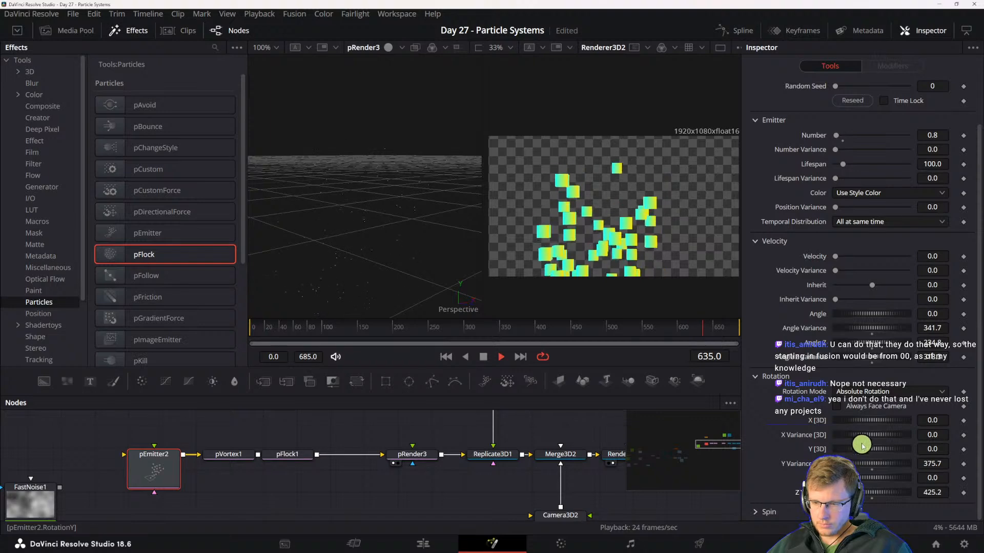
- Set pEmitter2's X Variance [3D] rotation to 237.4, and undo a trial change to its Angle Z velocity
left_click_drag(907, 438, 917, 437)
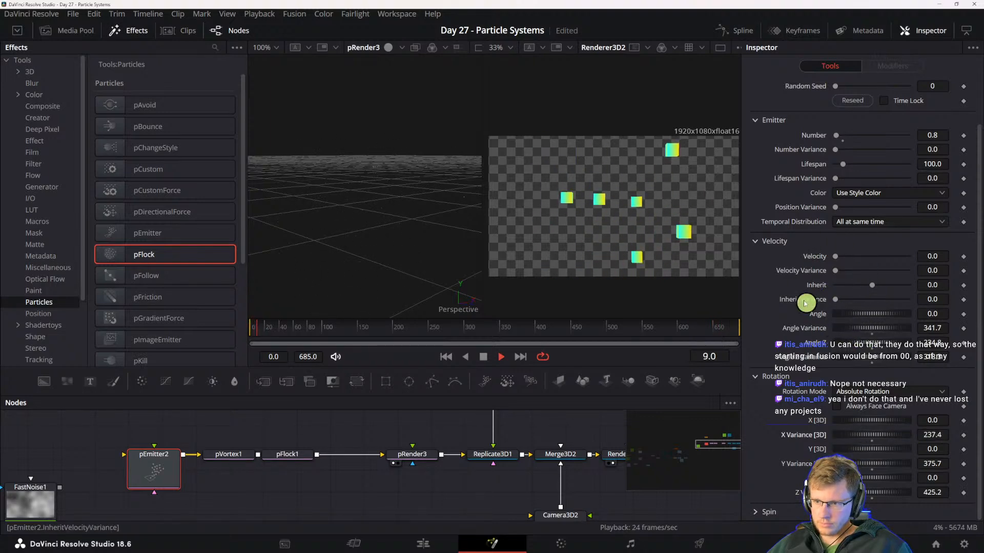
scroll(806, 303, "up", 2)
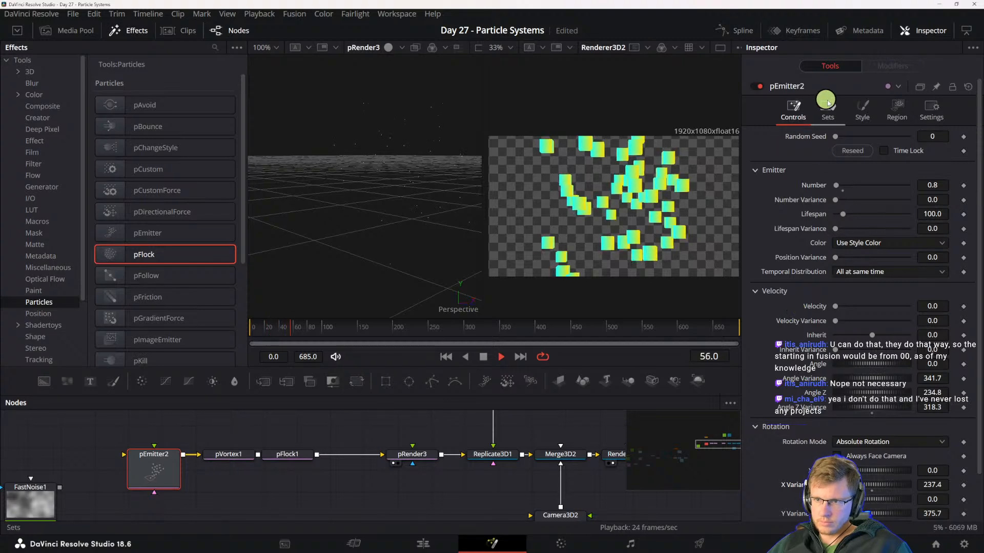
left_click_drag(870, 392, 908, 416)
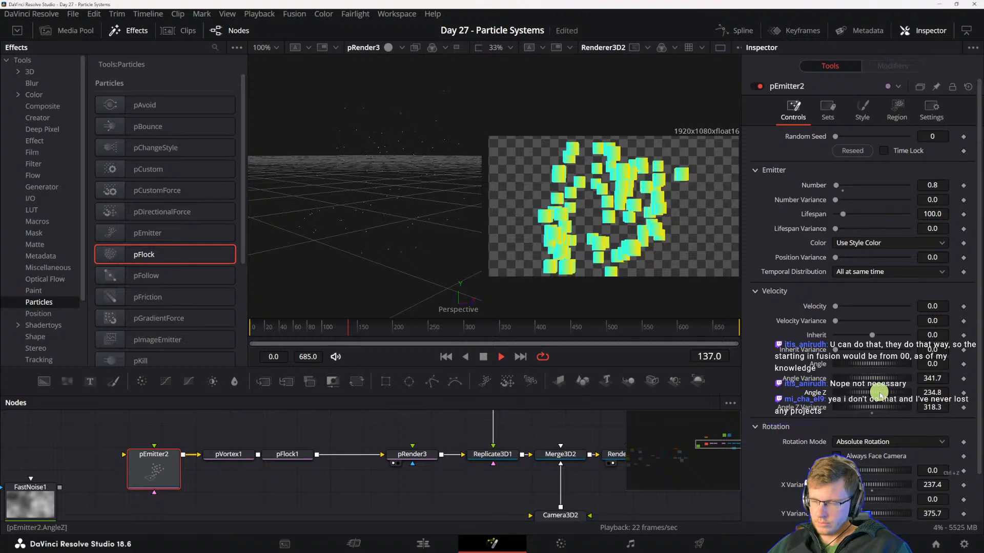
key("ctrl+z")
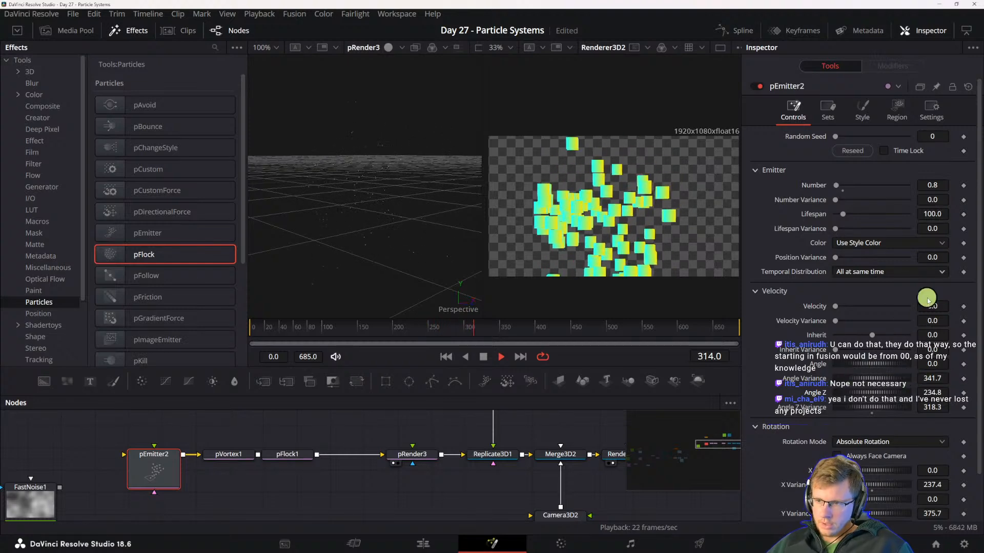
- Set pEmitter2's [3D] Spin variance to 242.6 on X, 198.3 on Y and 182.6 on Z, and check the Shape3D1 node
scroll(832, 440, "down", 2)
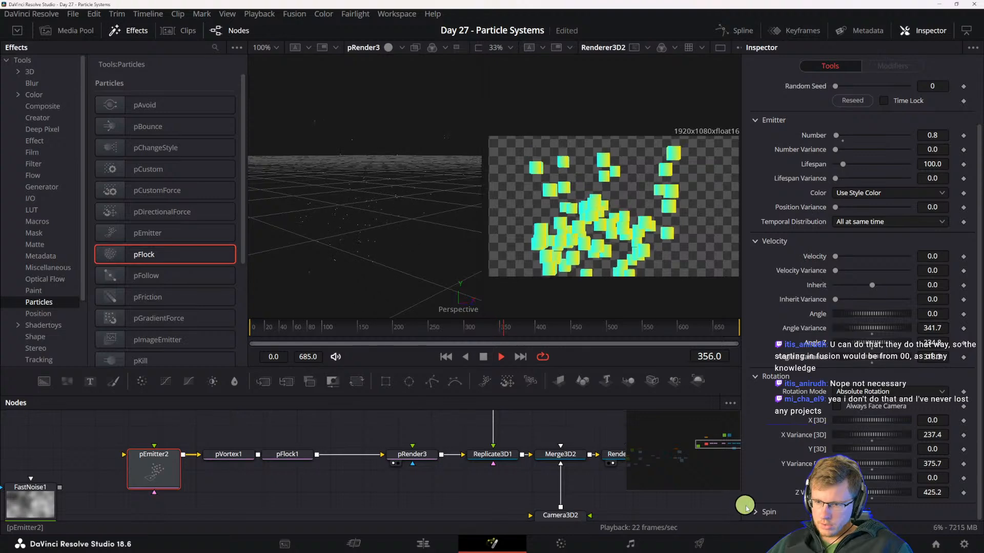
scroll(751, 510, "down", 4)
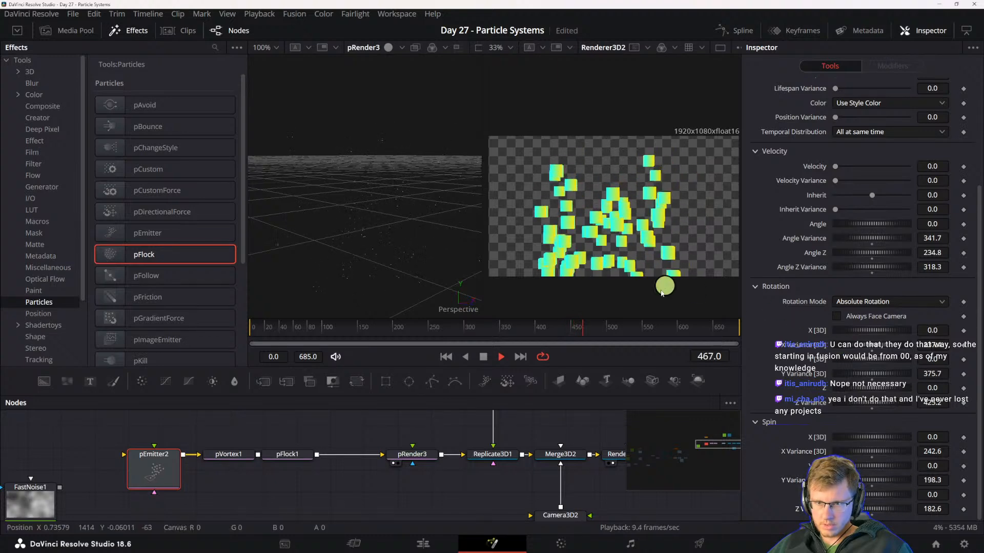
left_click_drag(484, 460, 463, 513)
left_click_drag(470, 467, 509, 463)
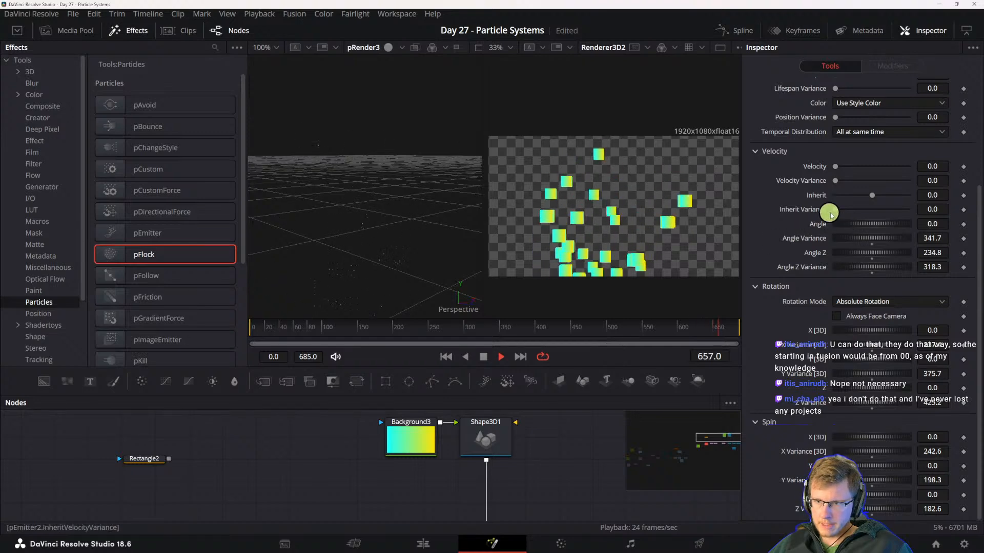
- Look through pEmitter2's Sets, Style and Region settings and return to its Rotation and Spin controls
scroll(776, 205, "up", 5)
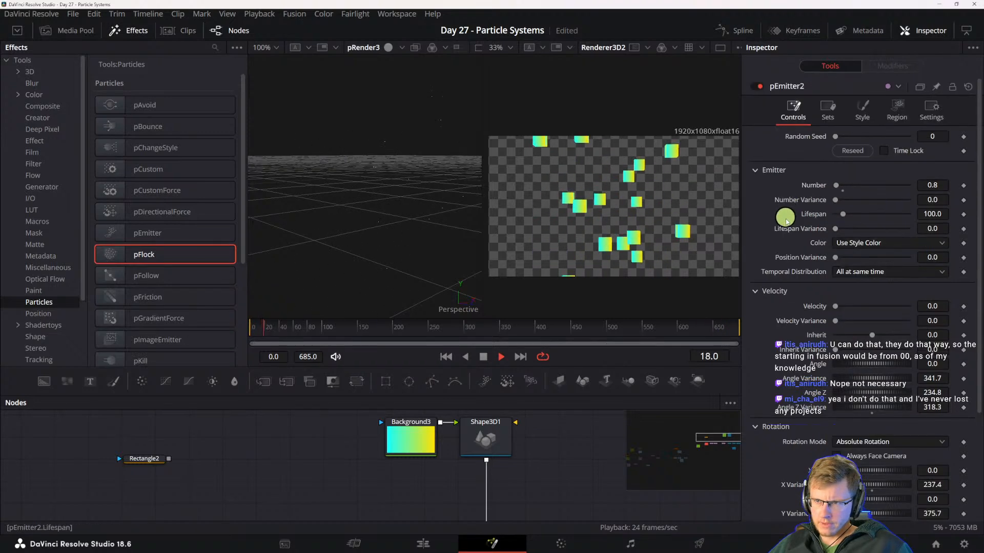
left_click(830, 110)
left_click(863, 109)
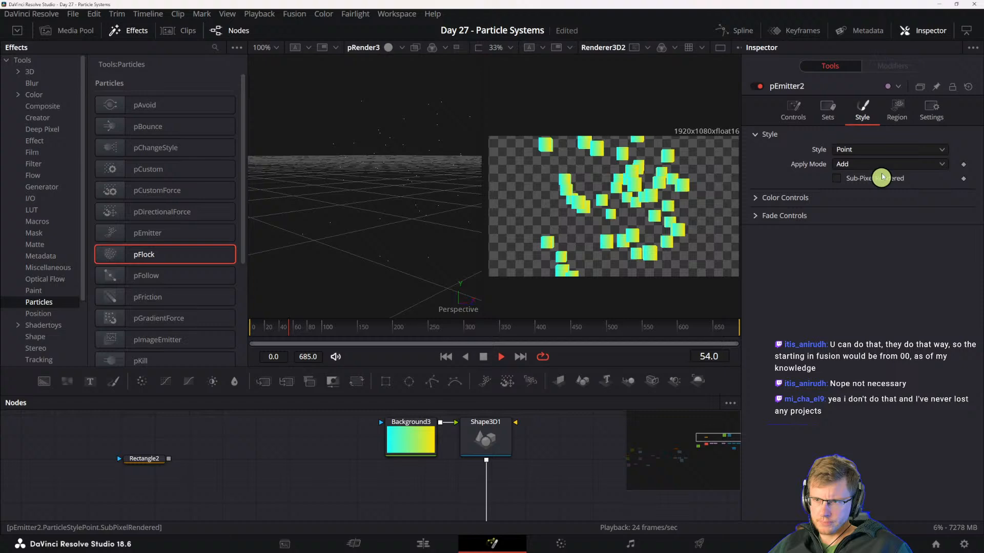
left_click(896, 108)
left_click(793, 109)
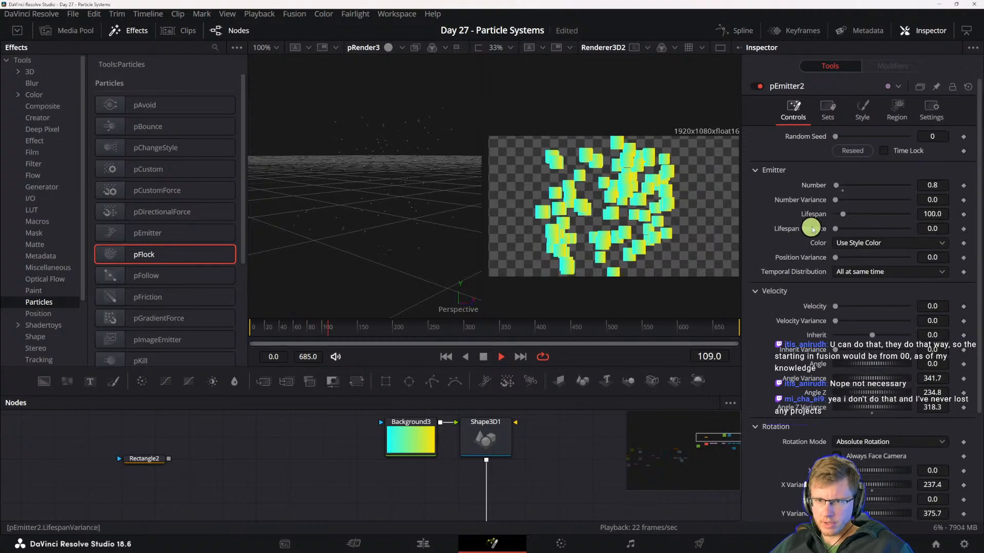
scroll(813, 425, "down", 3)
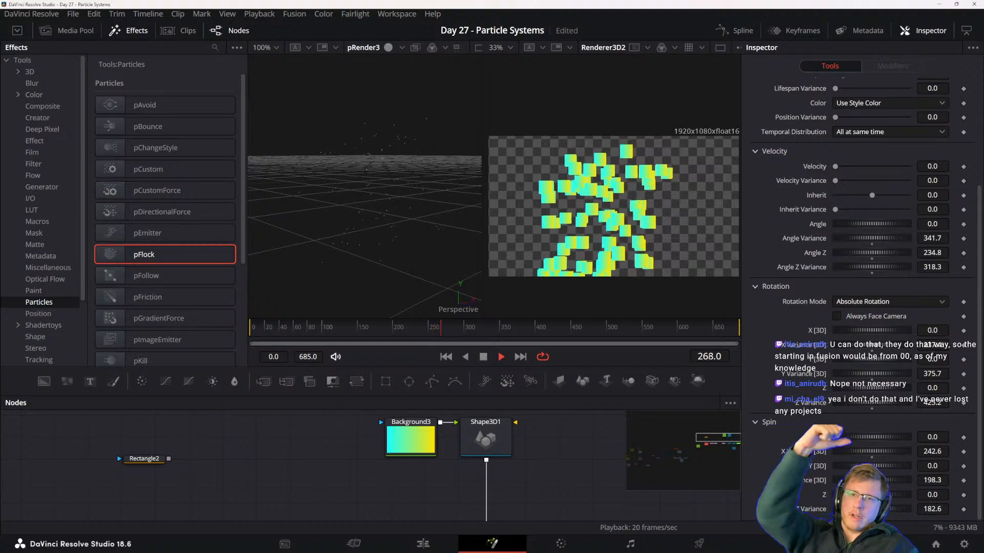
- Switch to the DaVinci Resolve Reference Manual in Adobe Acrobat and view the contents of the Optical Flow and Stereoscopic Nodes chapter under Fusion Fundamentals
key("alt+Tab")
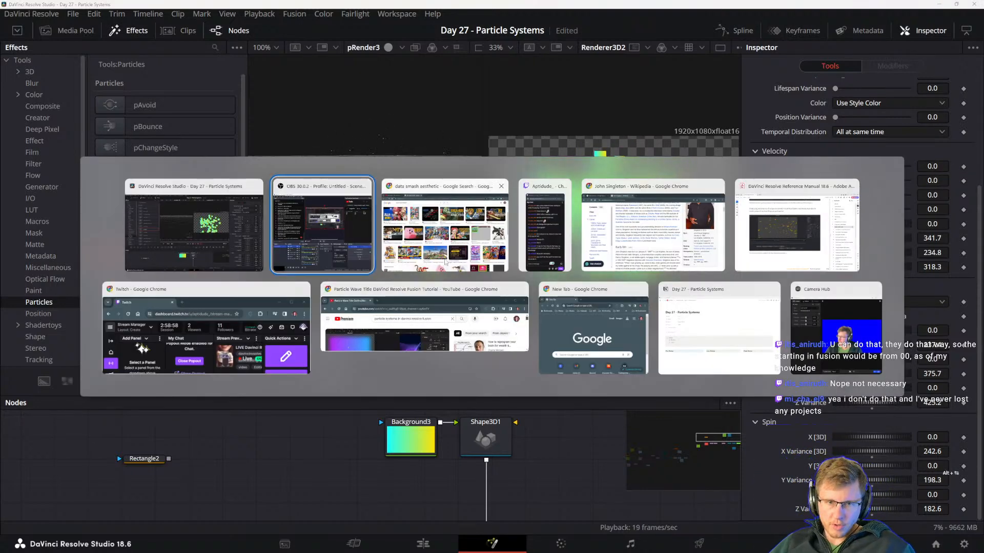
left_click(786, 194)
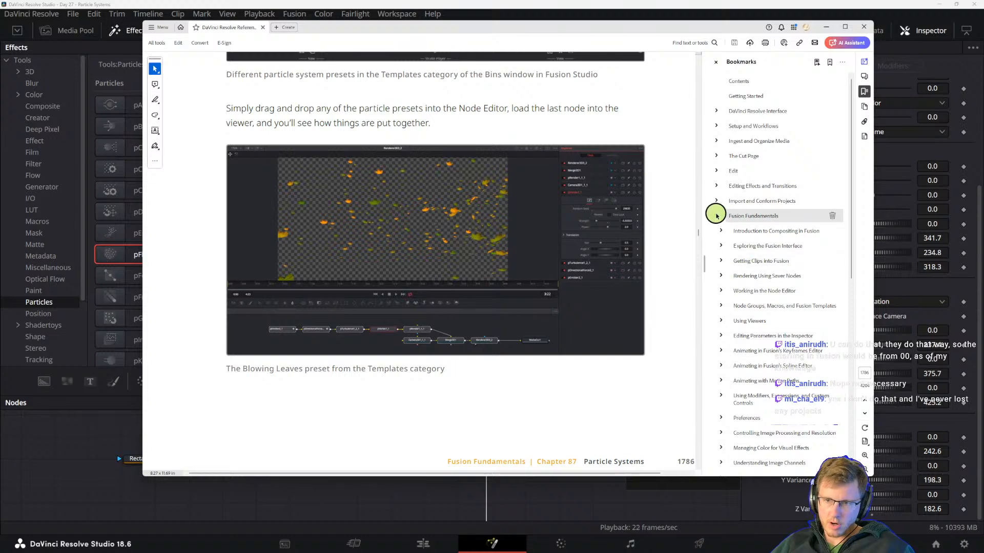
scroll(758, 313, "down", 5)
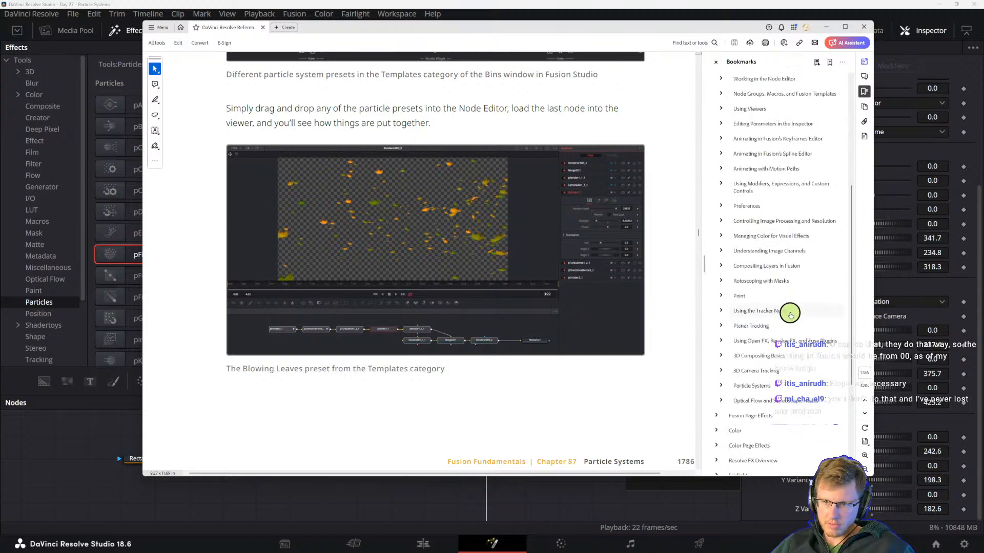
scroll(793, 311, "down", 2)
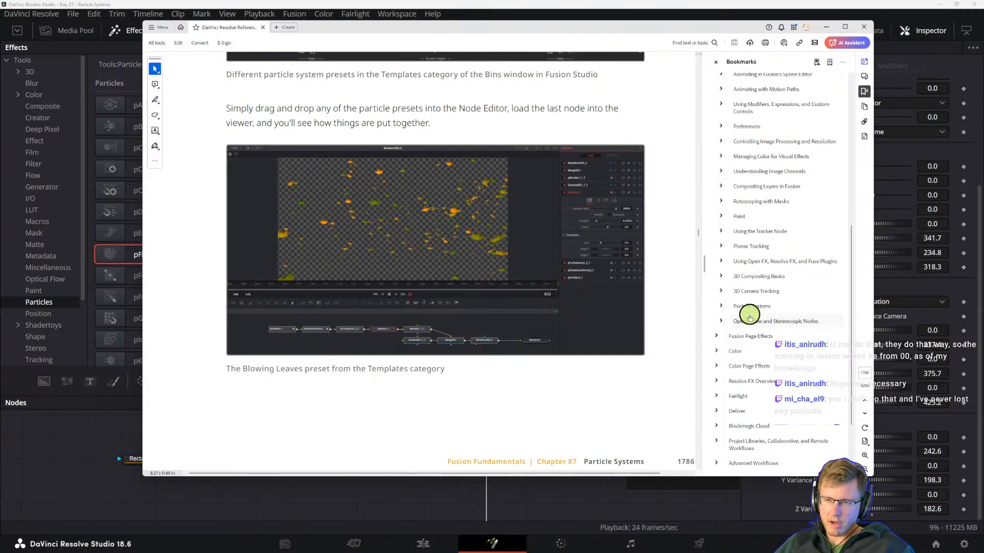
left_click(763, 317)
scroll(437, 246, "up", 4)
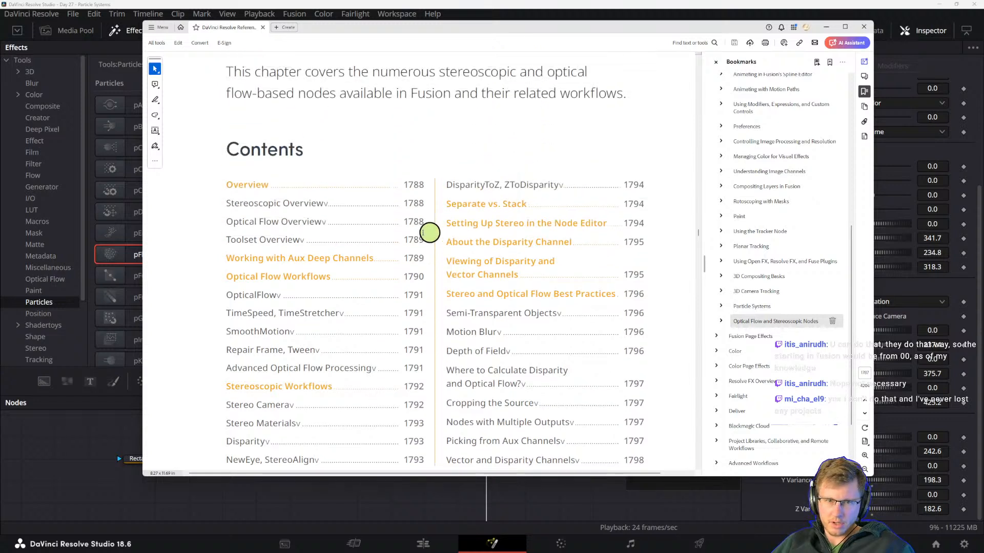
scroll(389, 187, "down", 1)
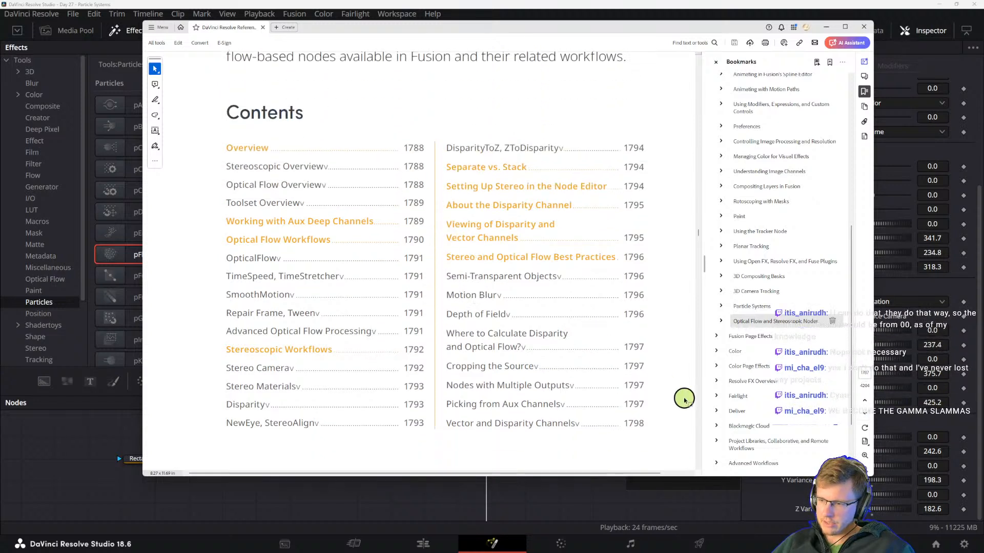